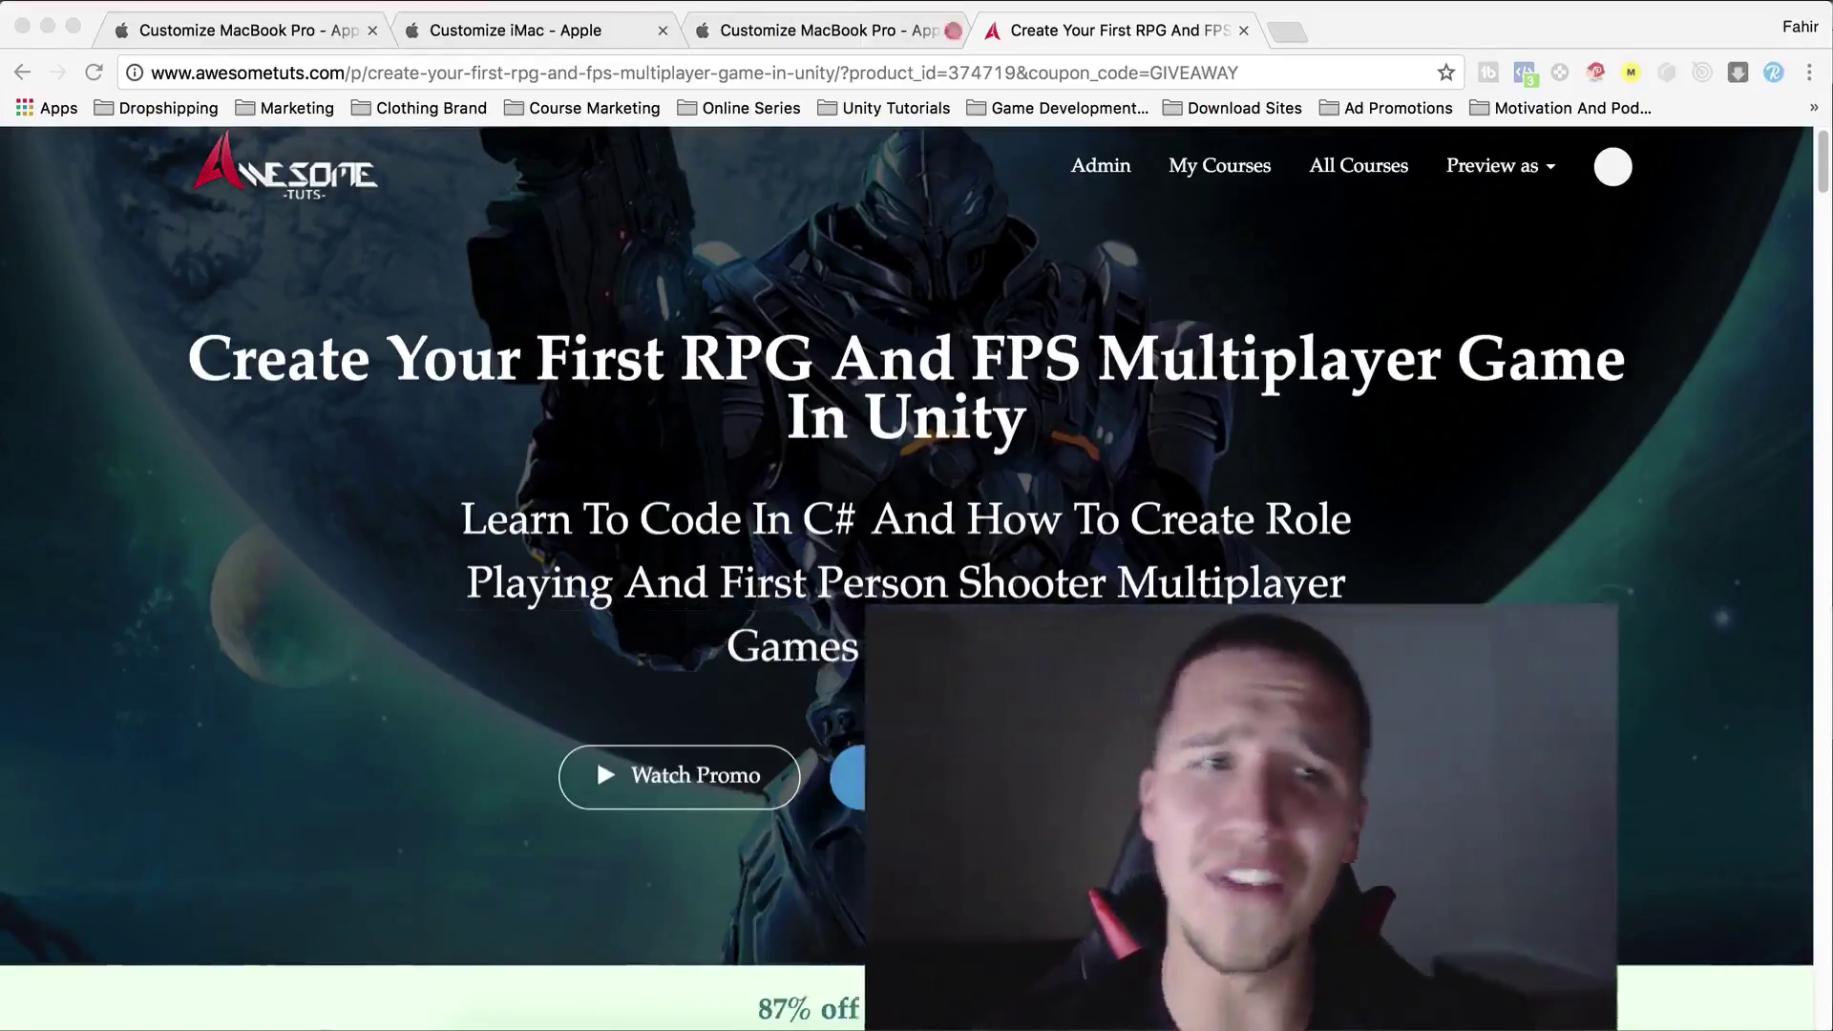
# Step: Look through the open Apple customization pages for the 15-inch and 13-inch MacBook Pro and iMac, and the Unity multiplayer course page
pyautogui.hotkey('ctrl', 'shift', 'Tab')
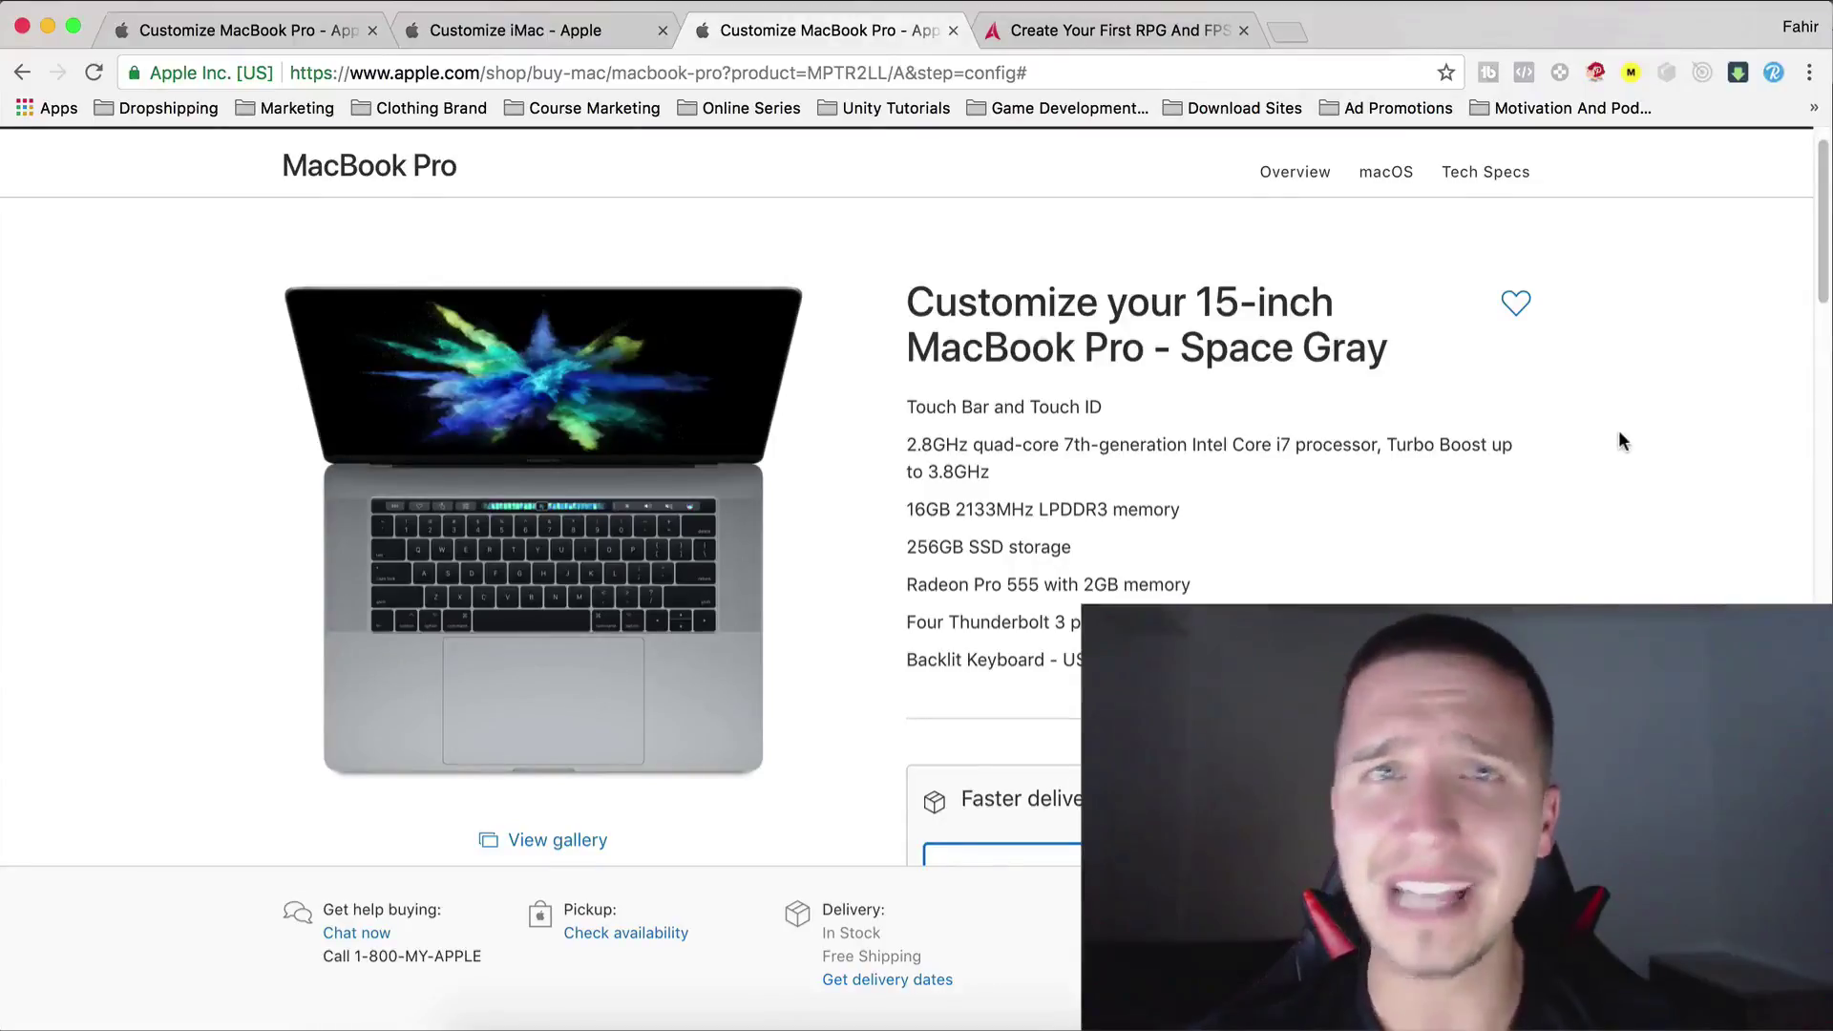
pyautogui.click(547, 30)
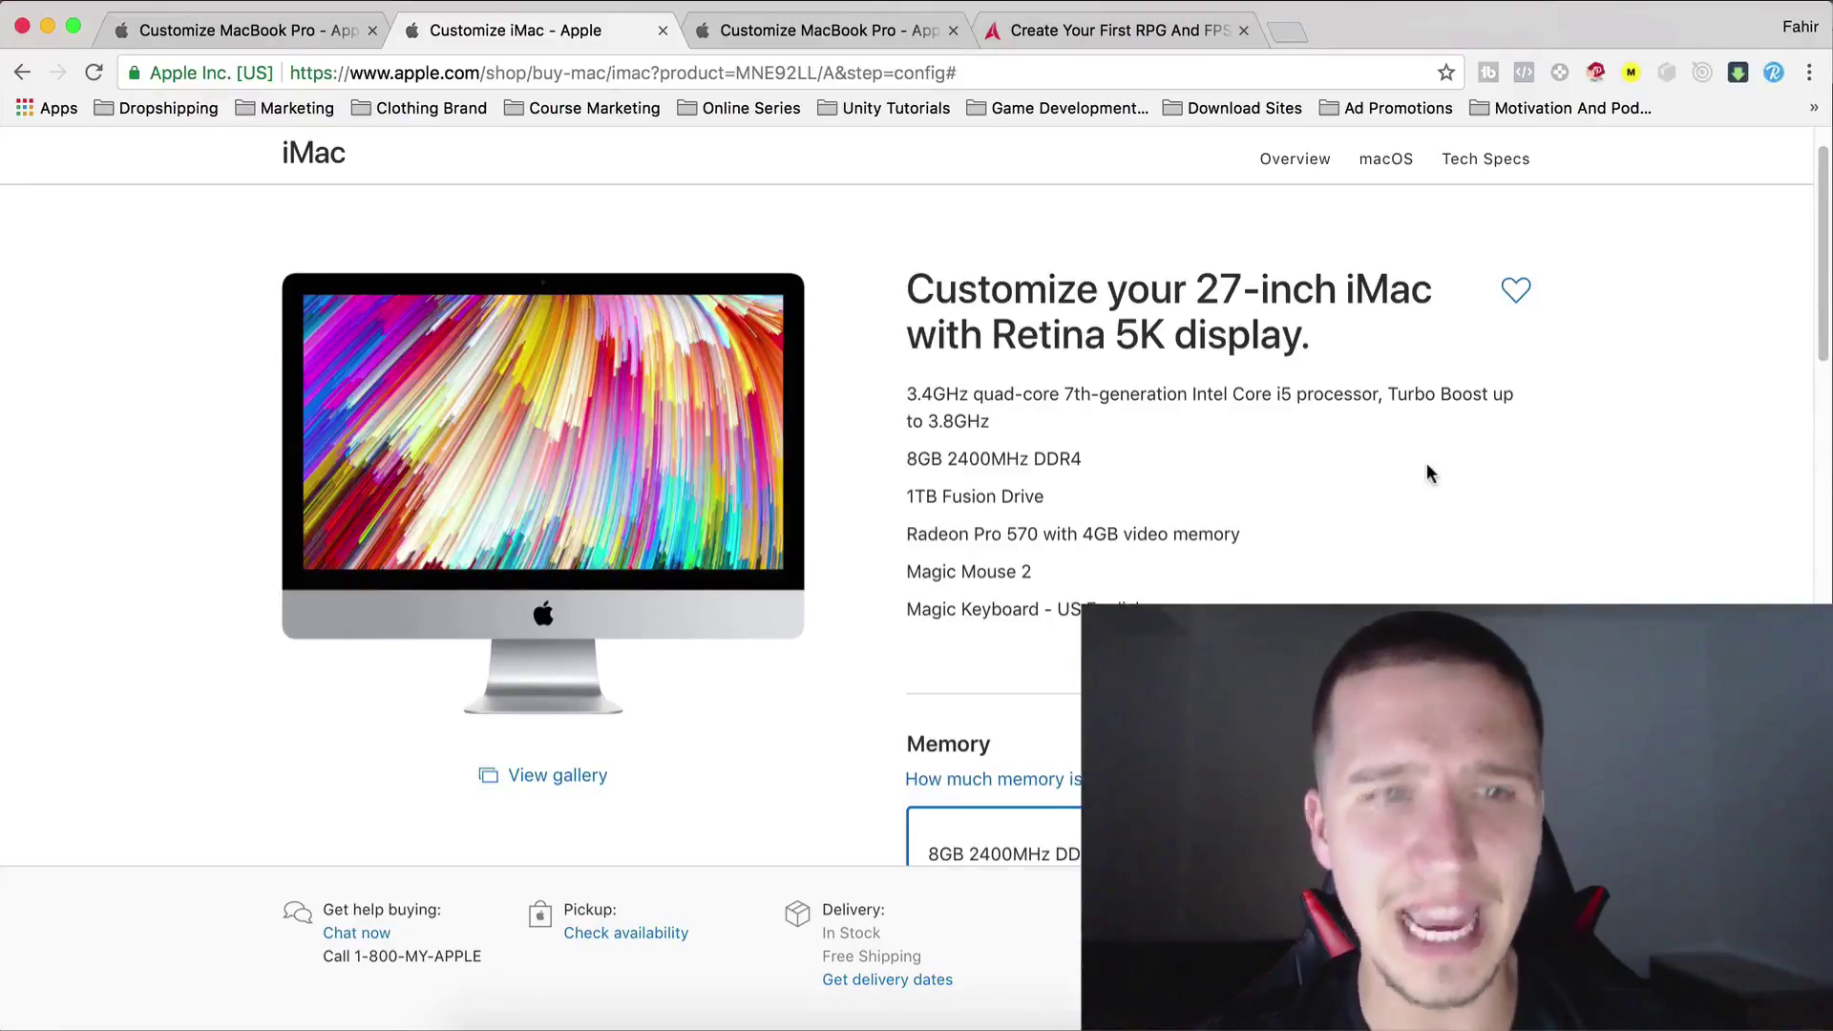
pyautogui.click(213, 29)
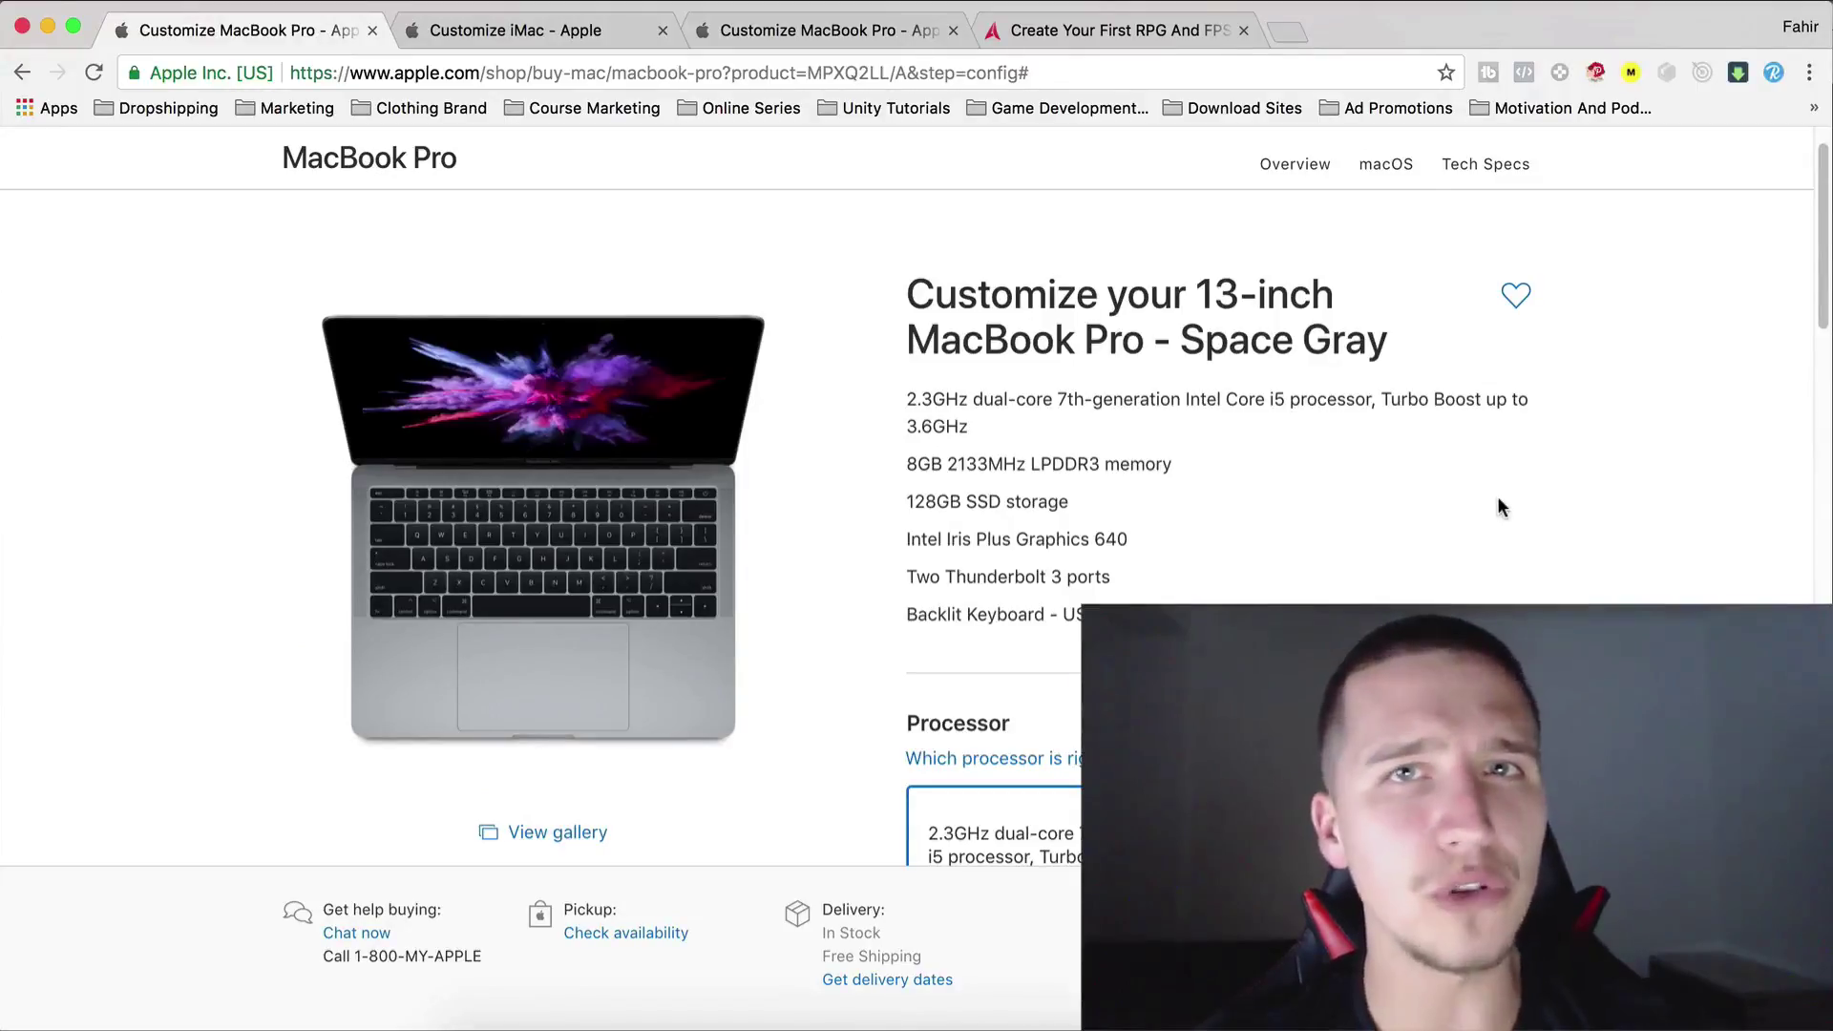
pyautogui.click(1200, 32)
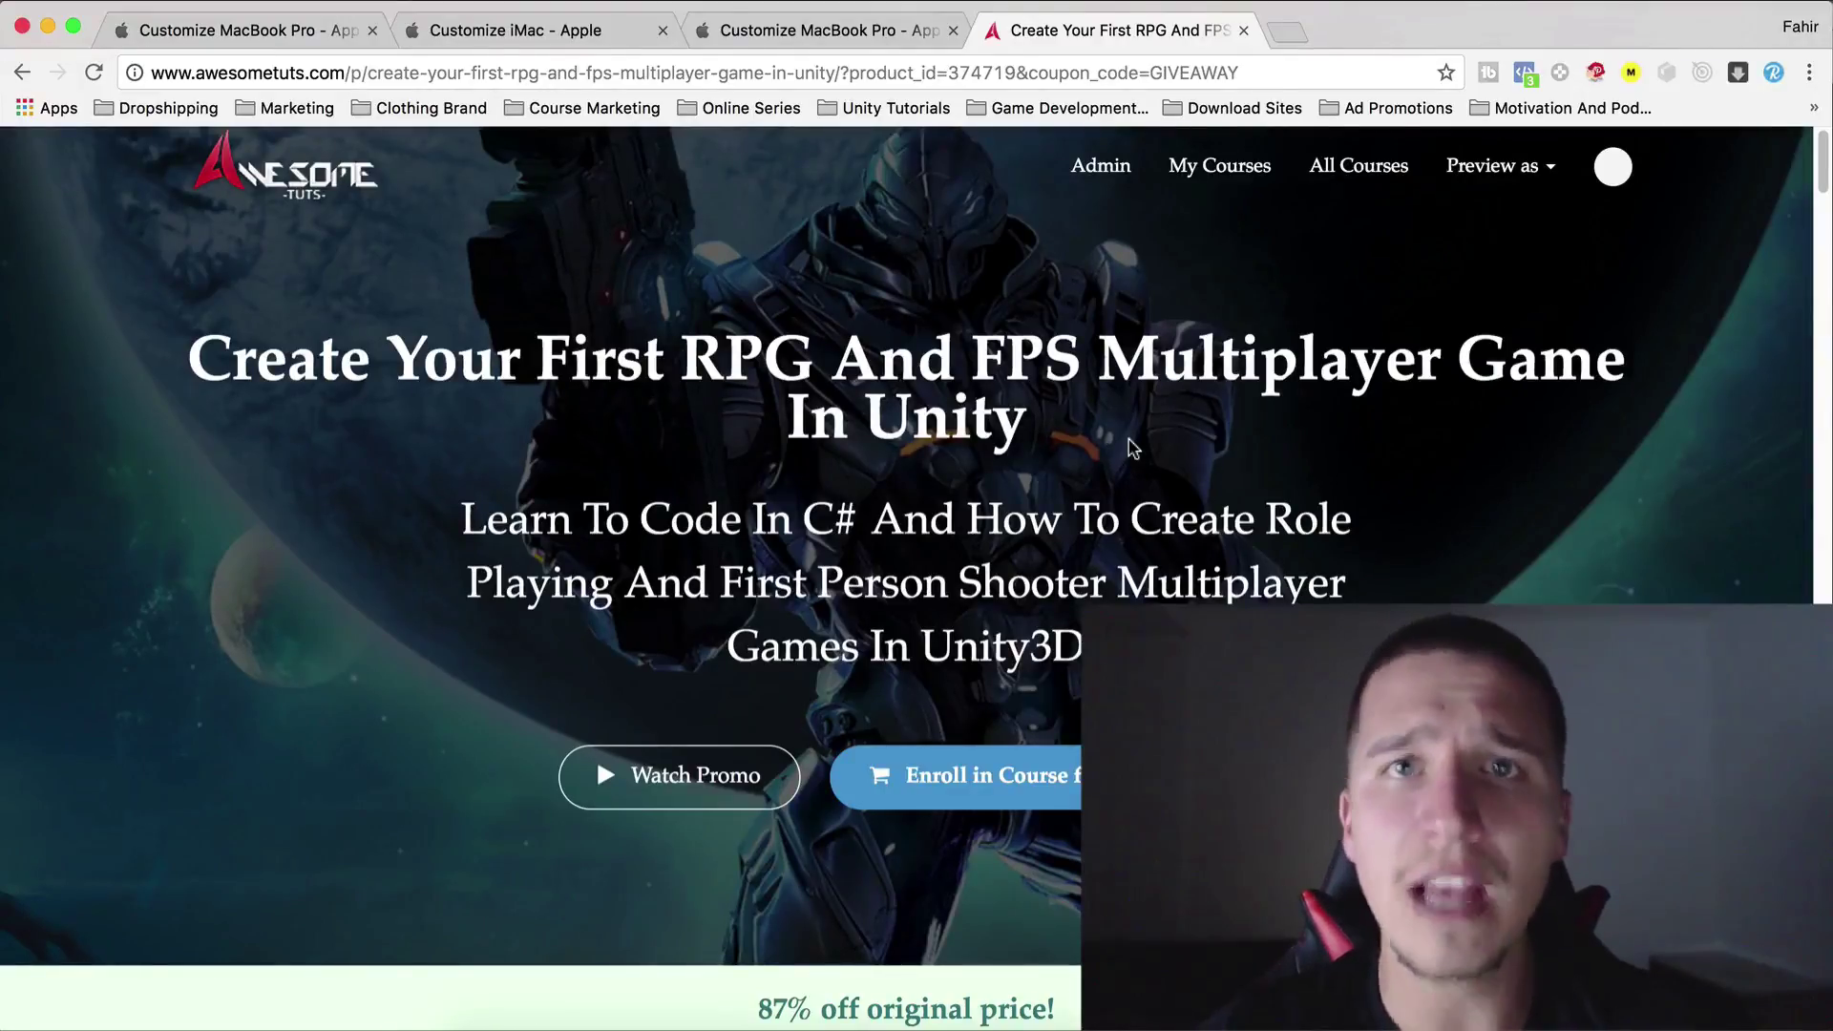
pyautogui.click(827, 38)
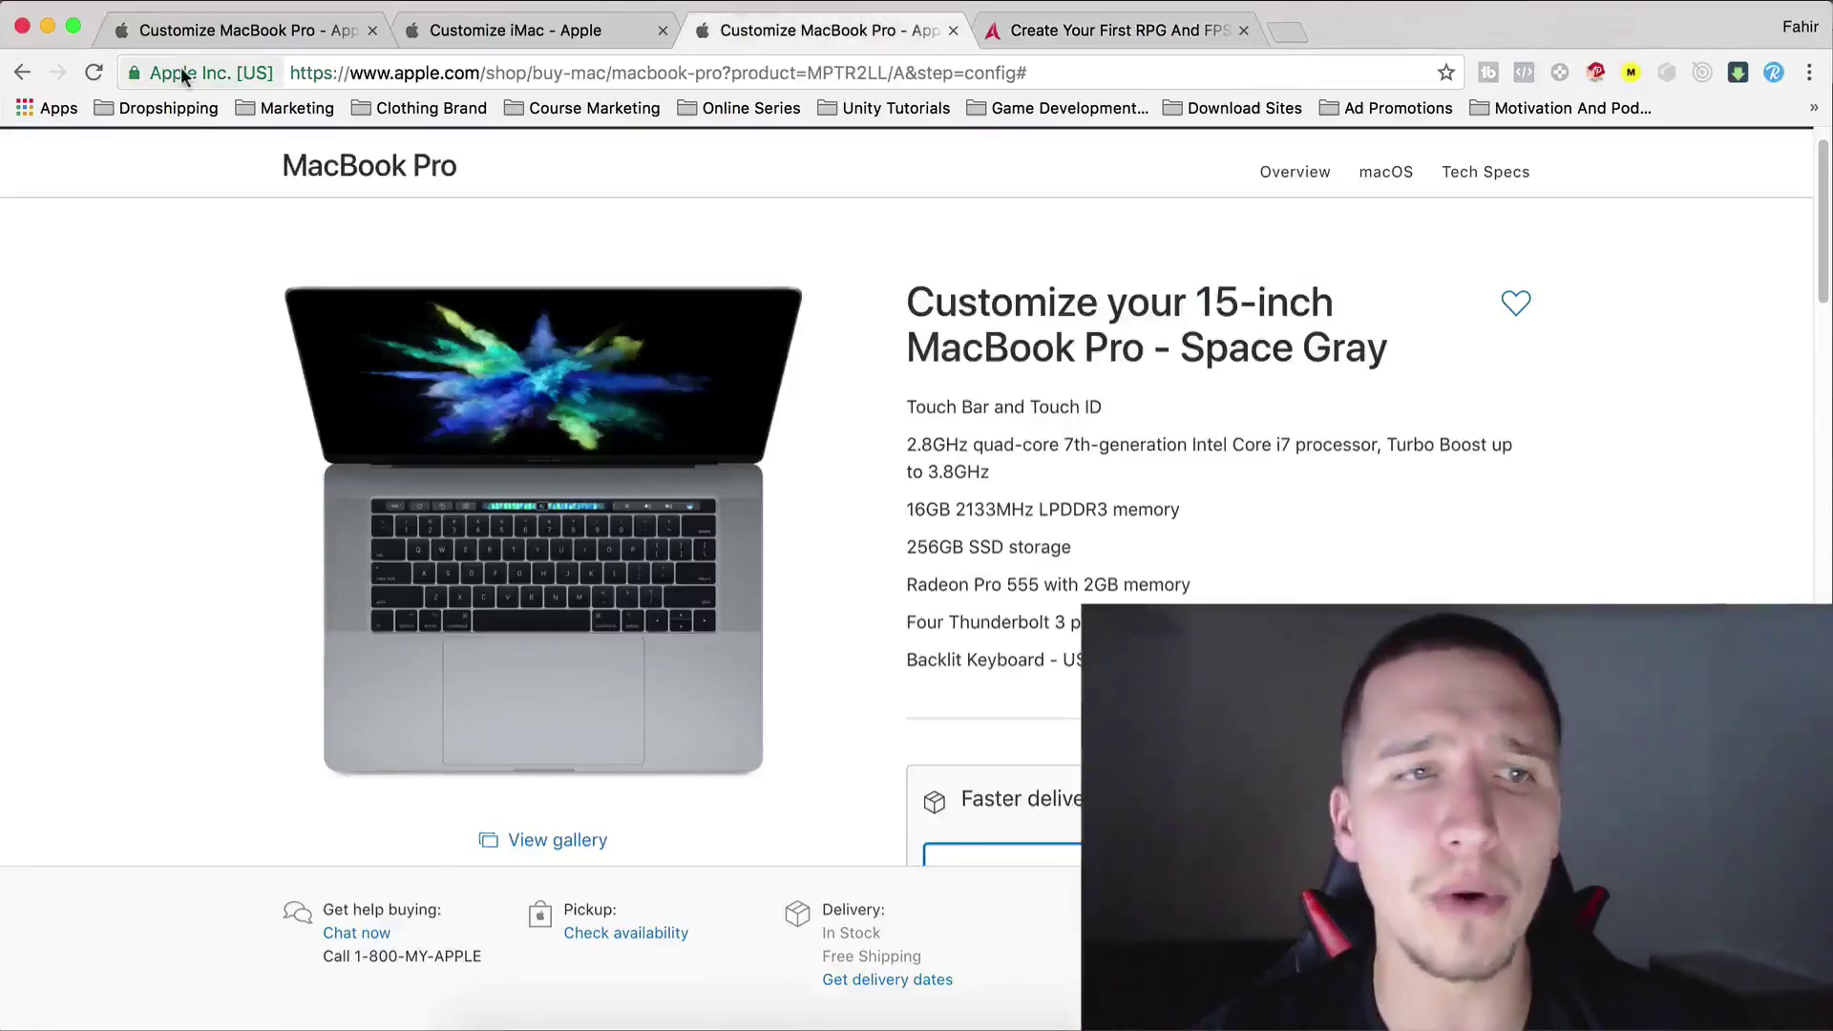
pyautogui.click(535, 30)
pyautogui.click(286, 29)
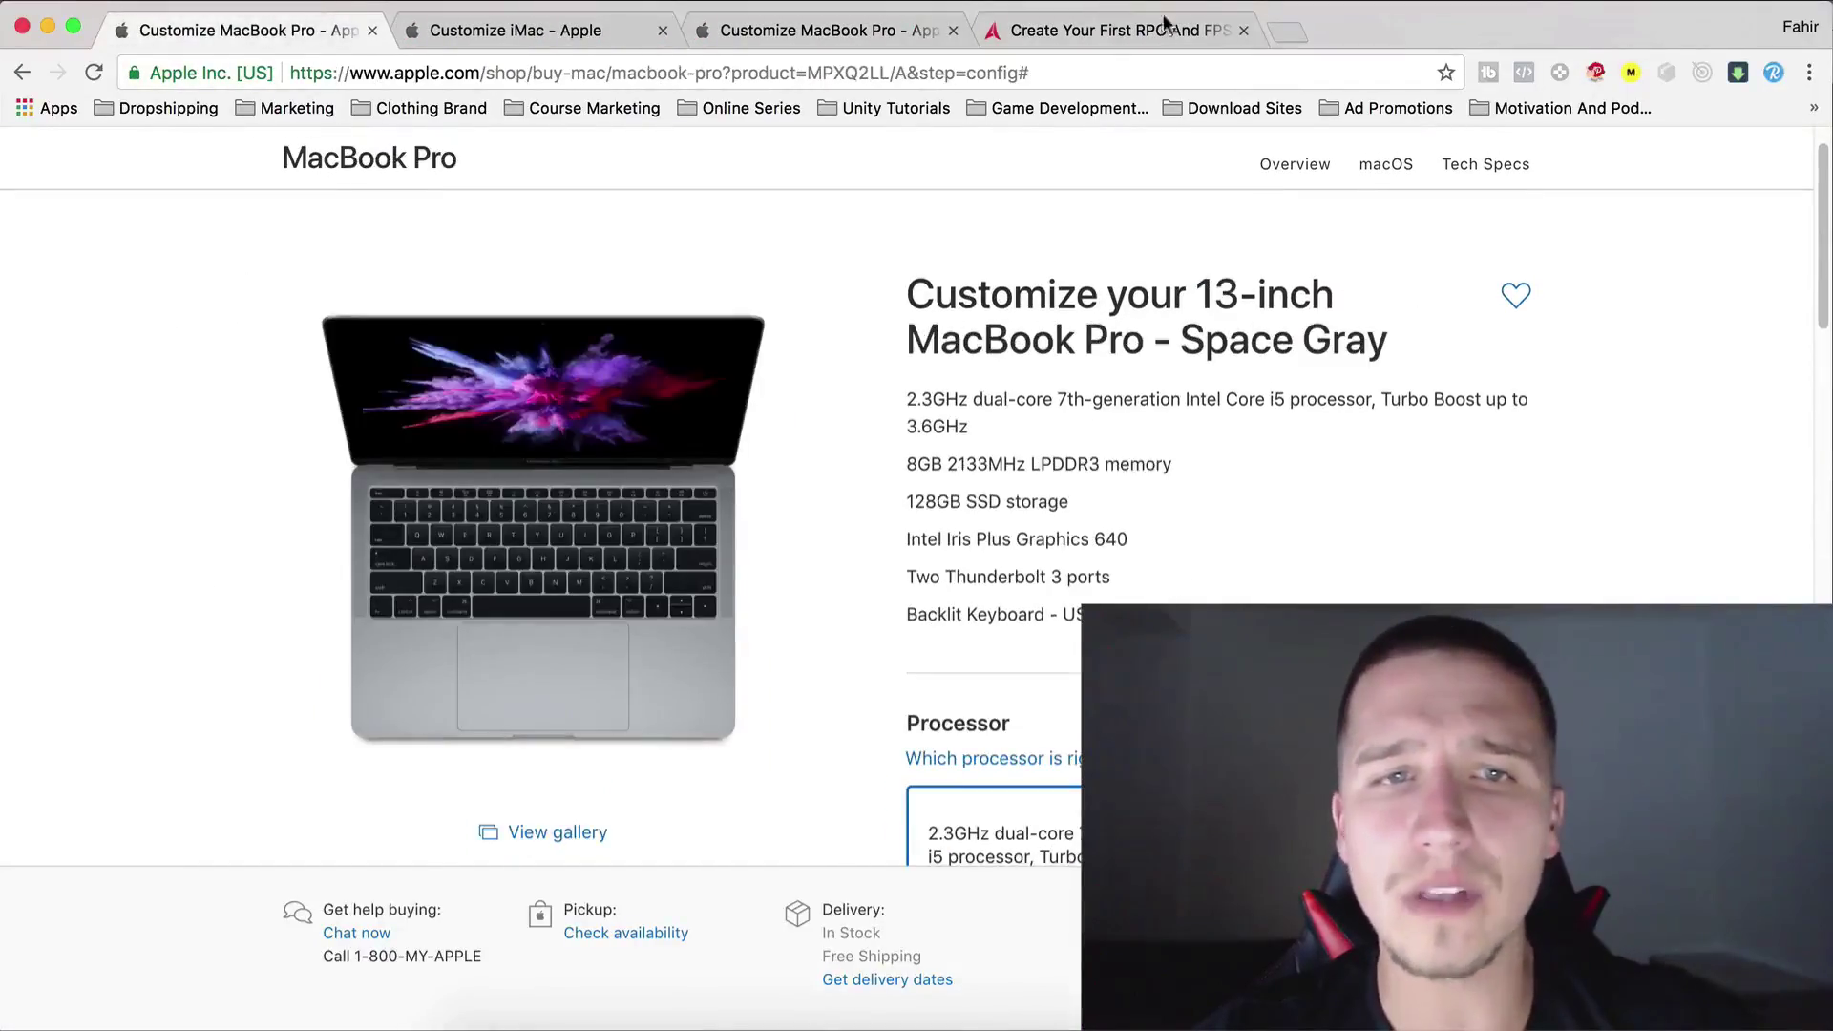
pyautogui.click(1165, 21)
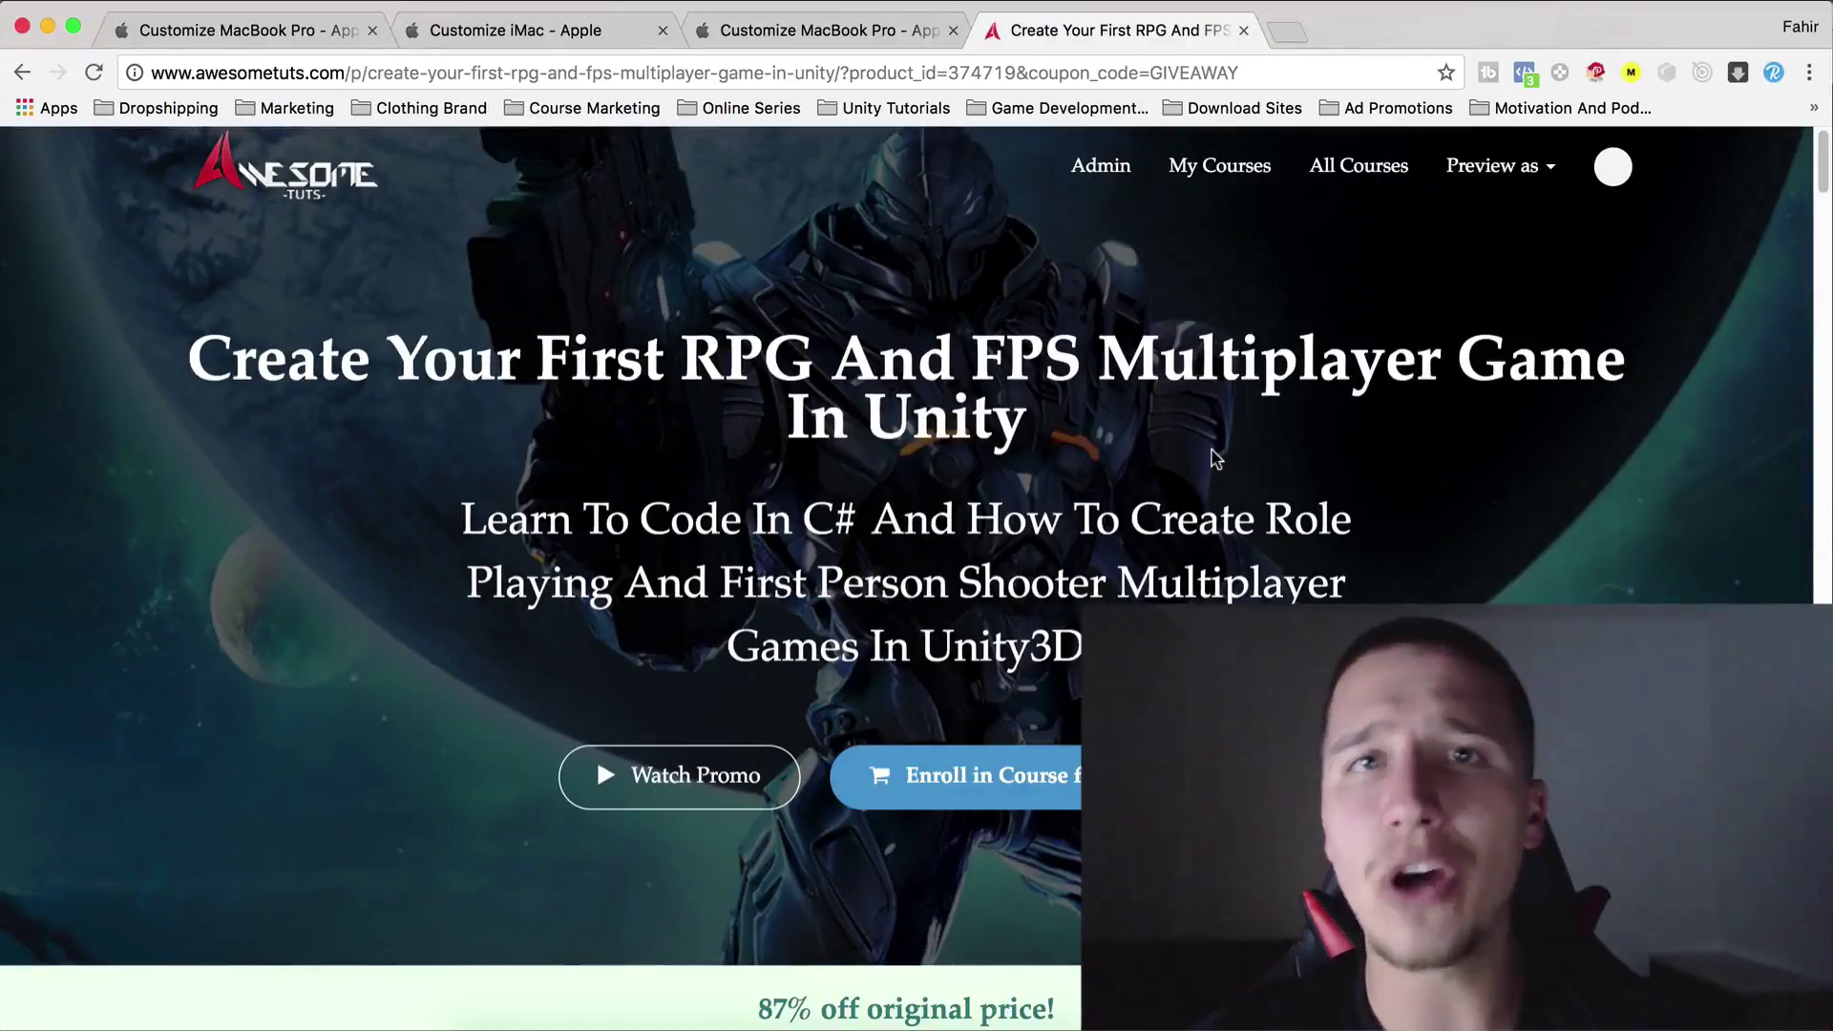
pyautogui.click(737, 31)
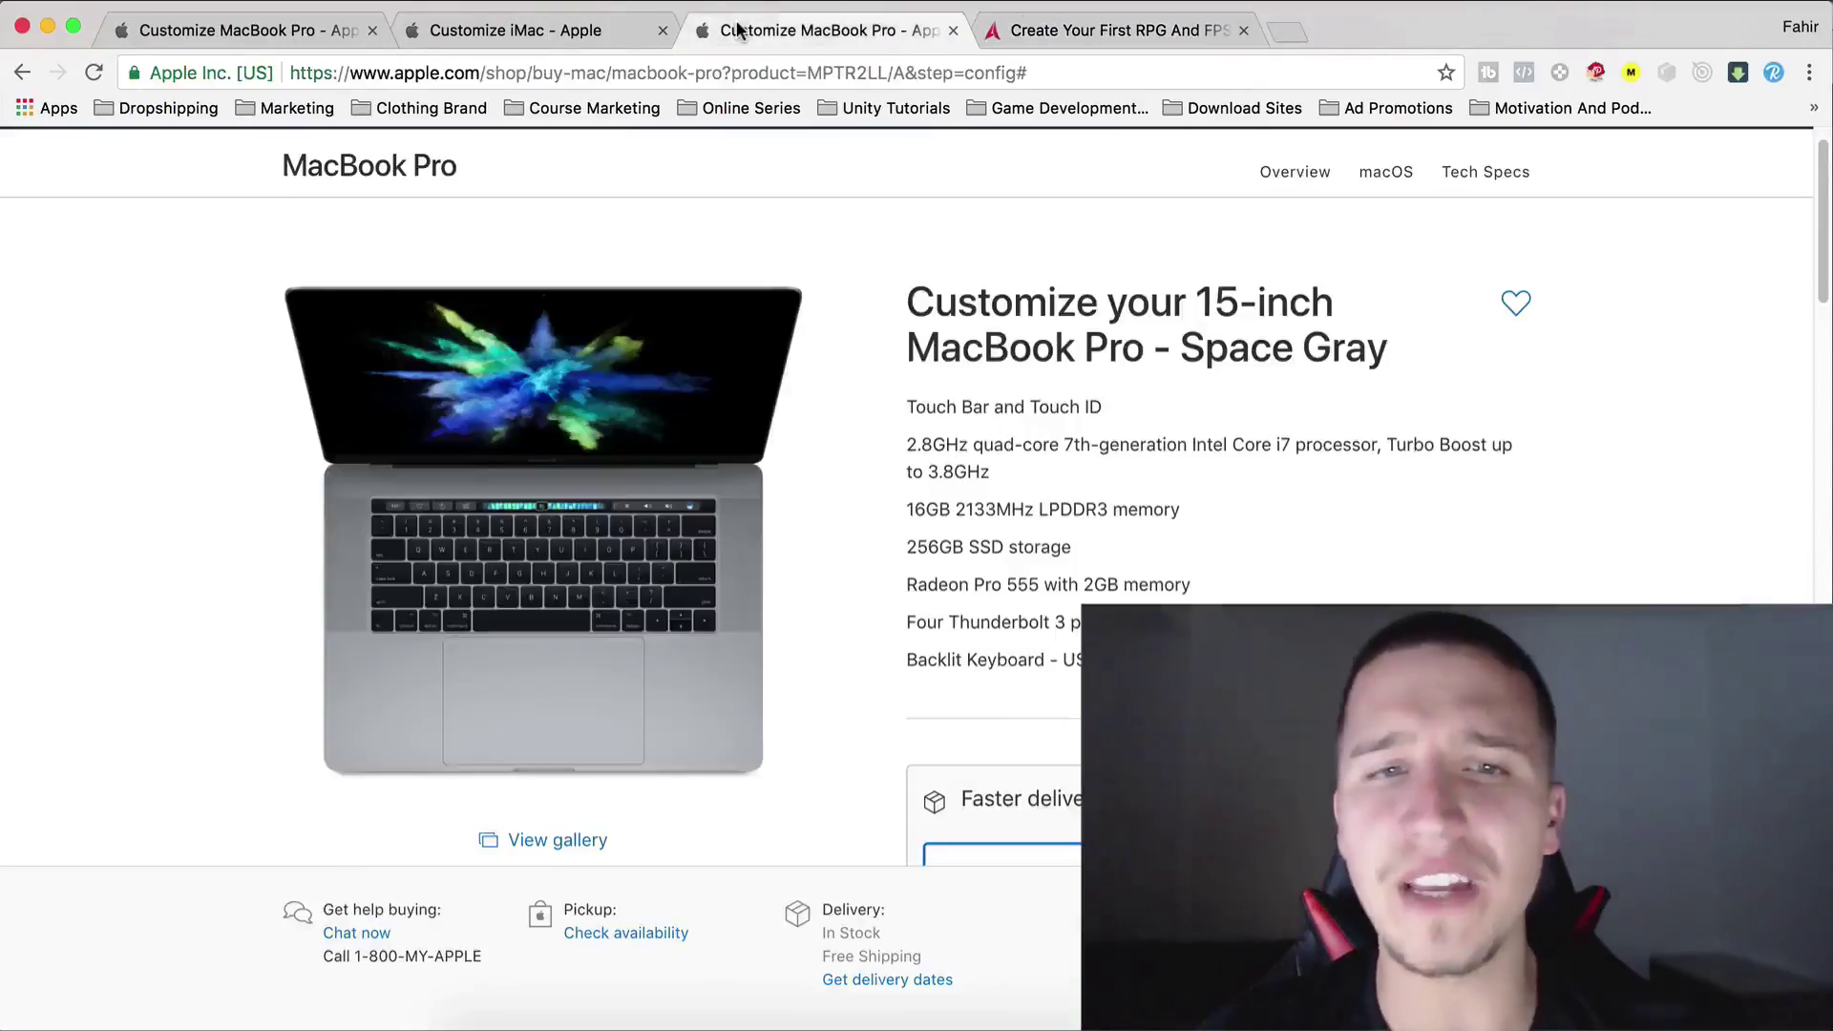
pyautogui.click(538, 29)
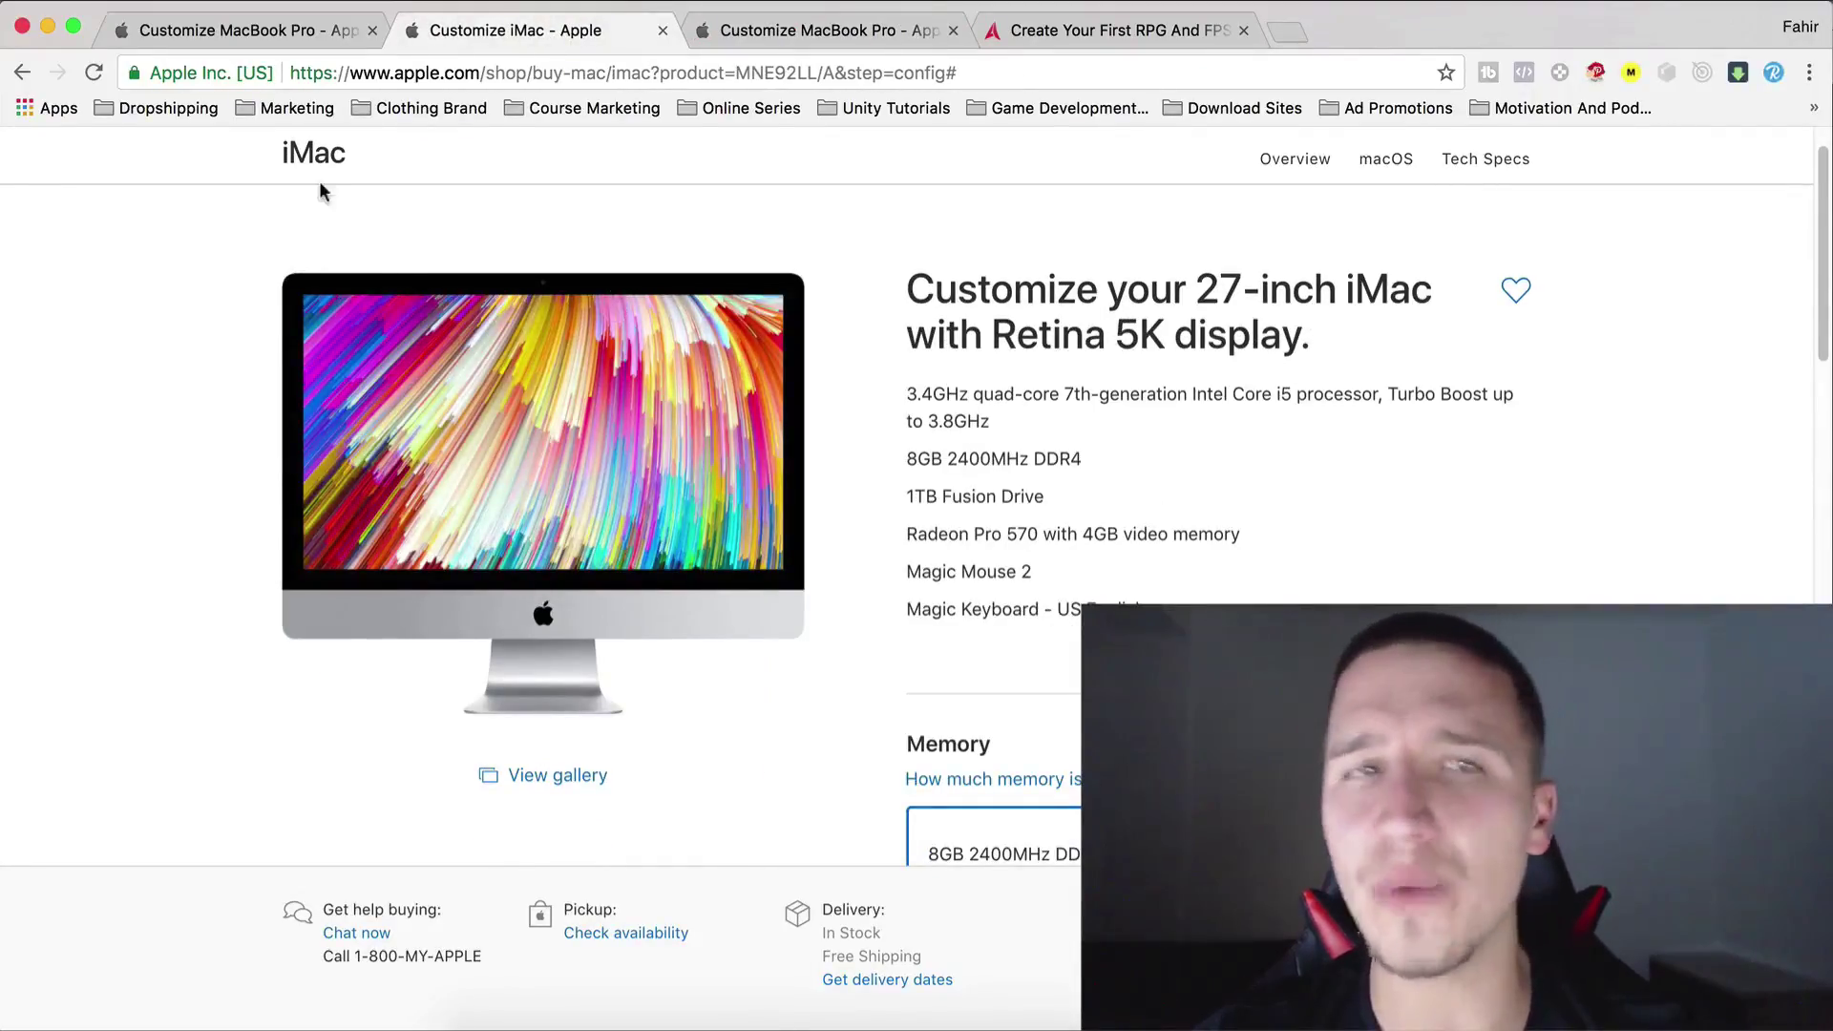
pyautogui.click(194, 34)
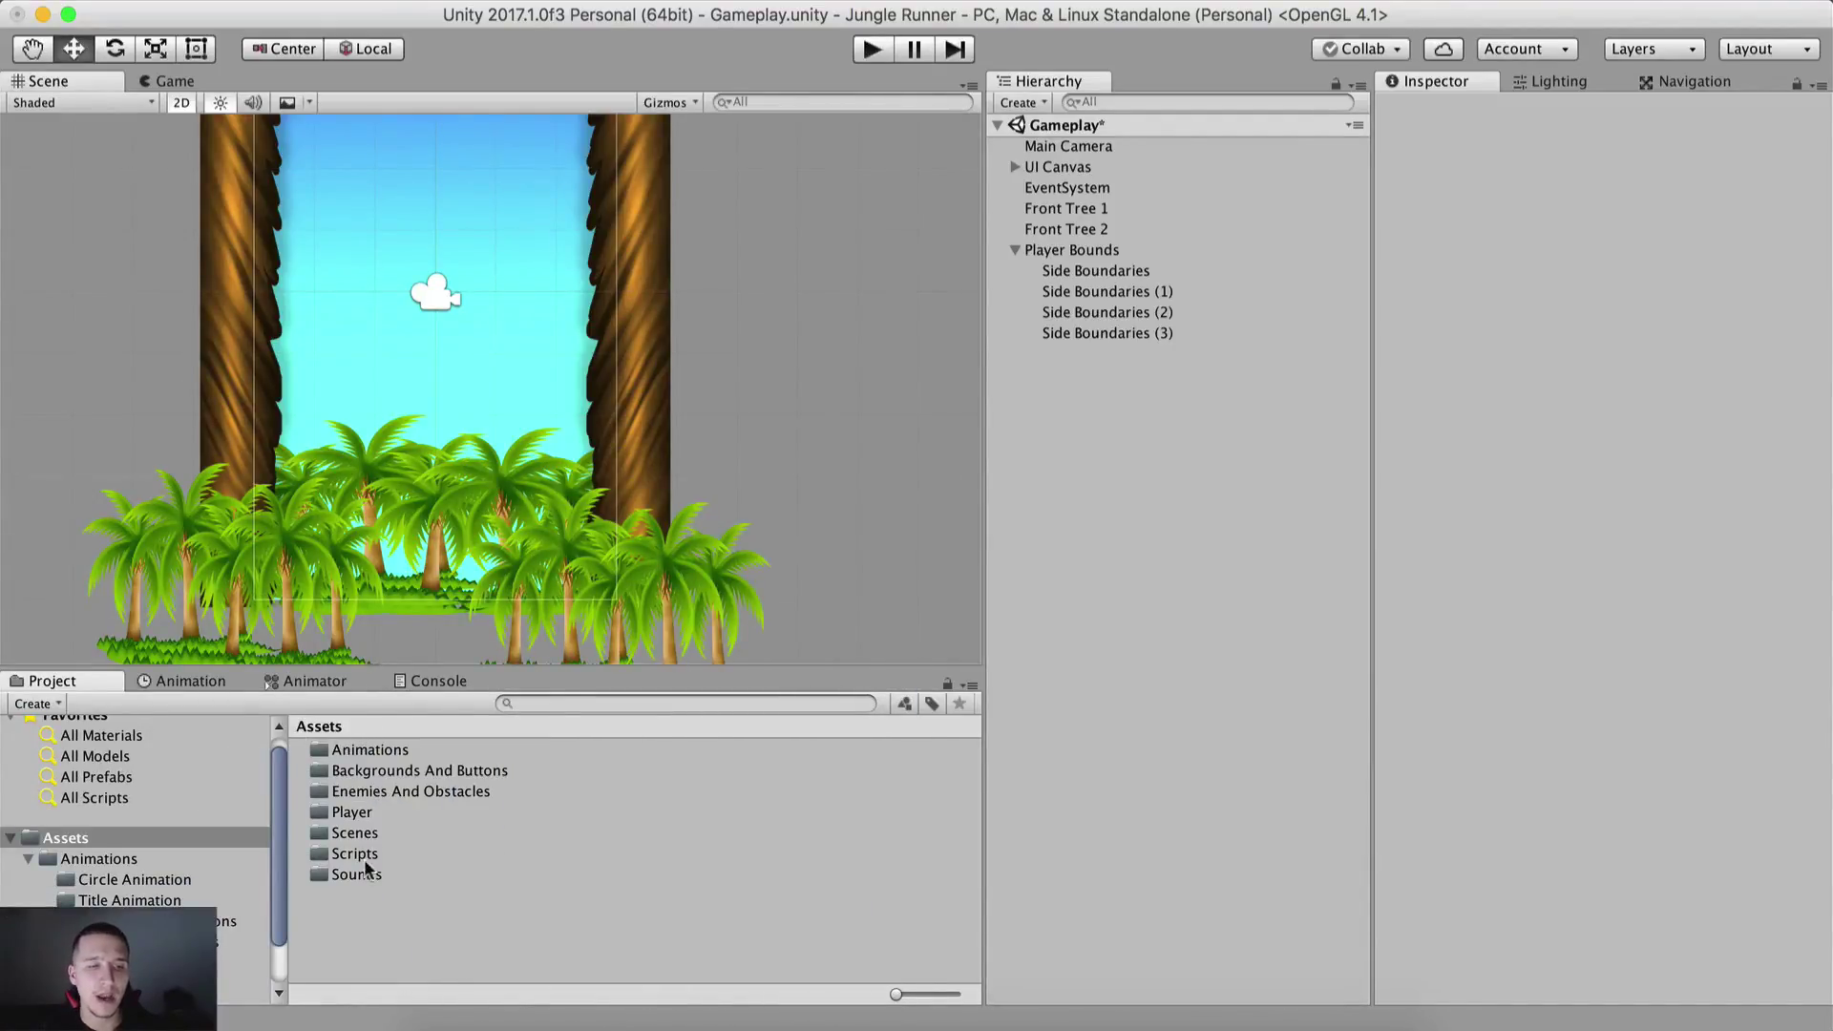
# Step: Create a new folder named Sprites in the project's Assets folder
pyautogui.click(361, 813)
pyautogui.click(372, 792)
pyautogui.click(382, 771)
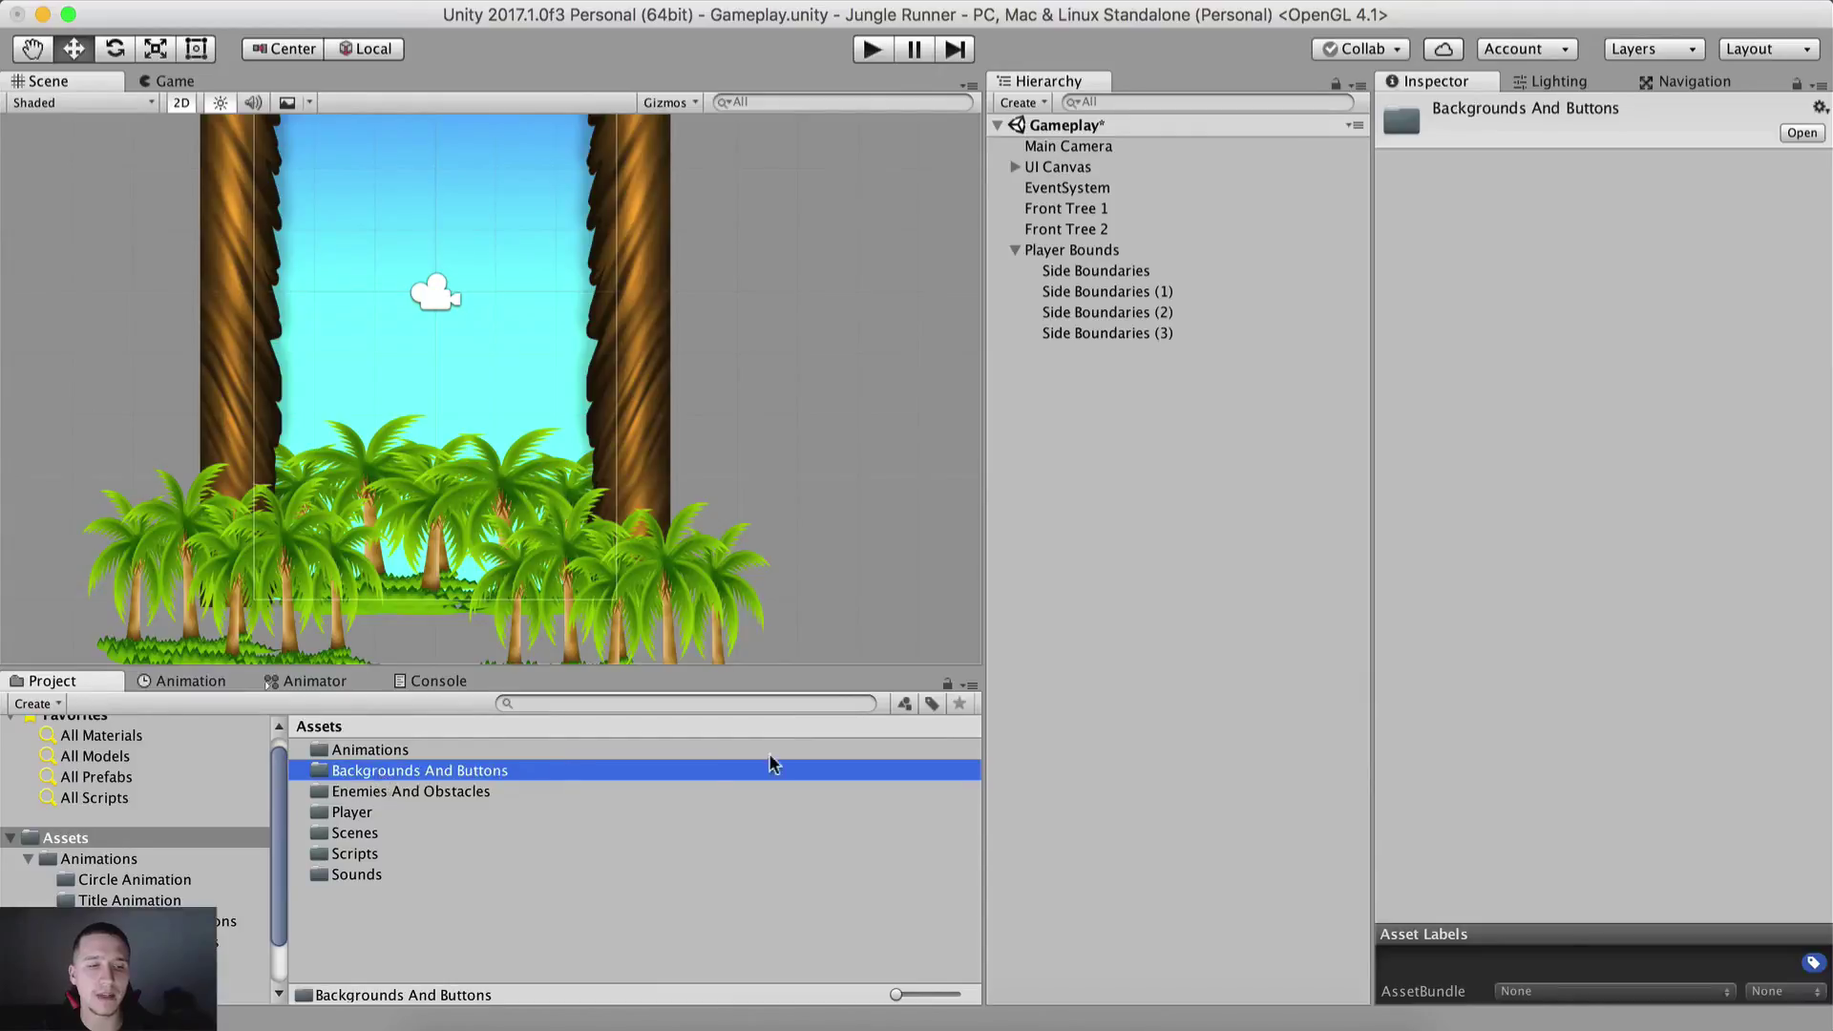
pyautogui.rightClick(350, 925)
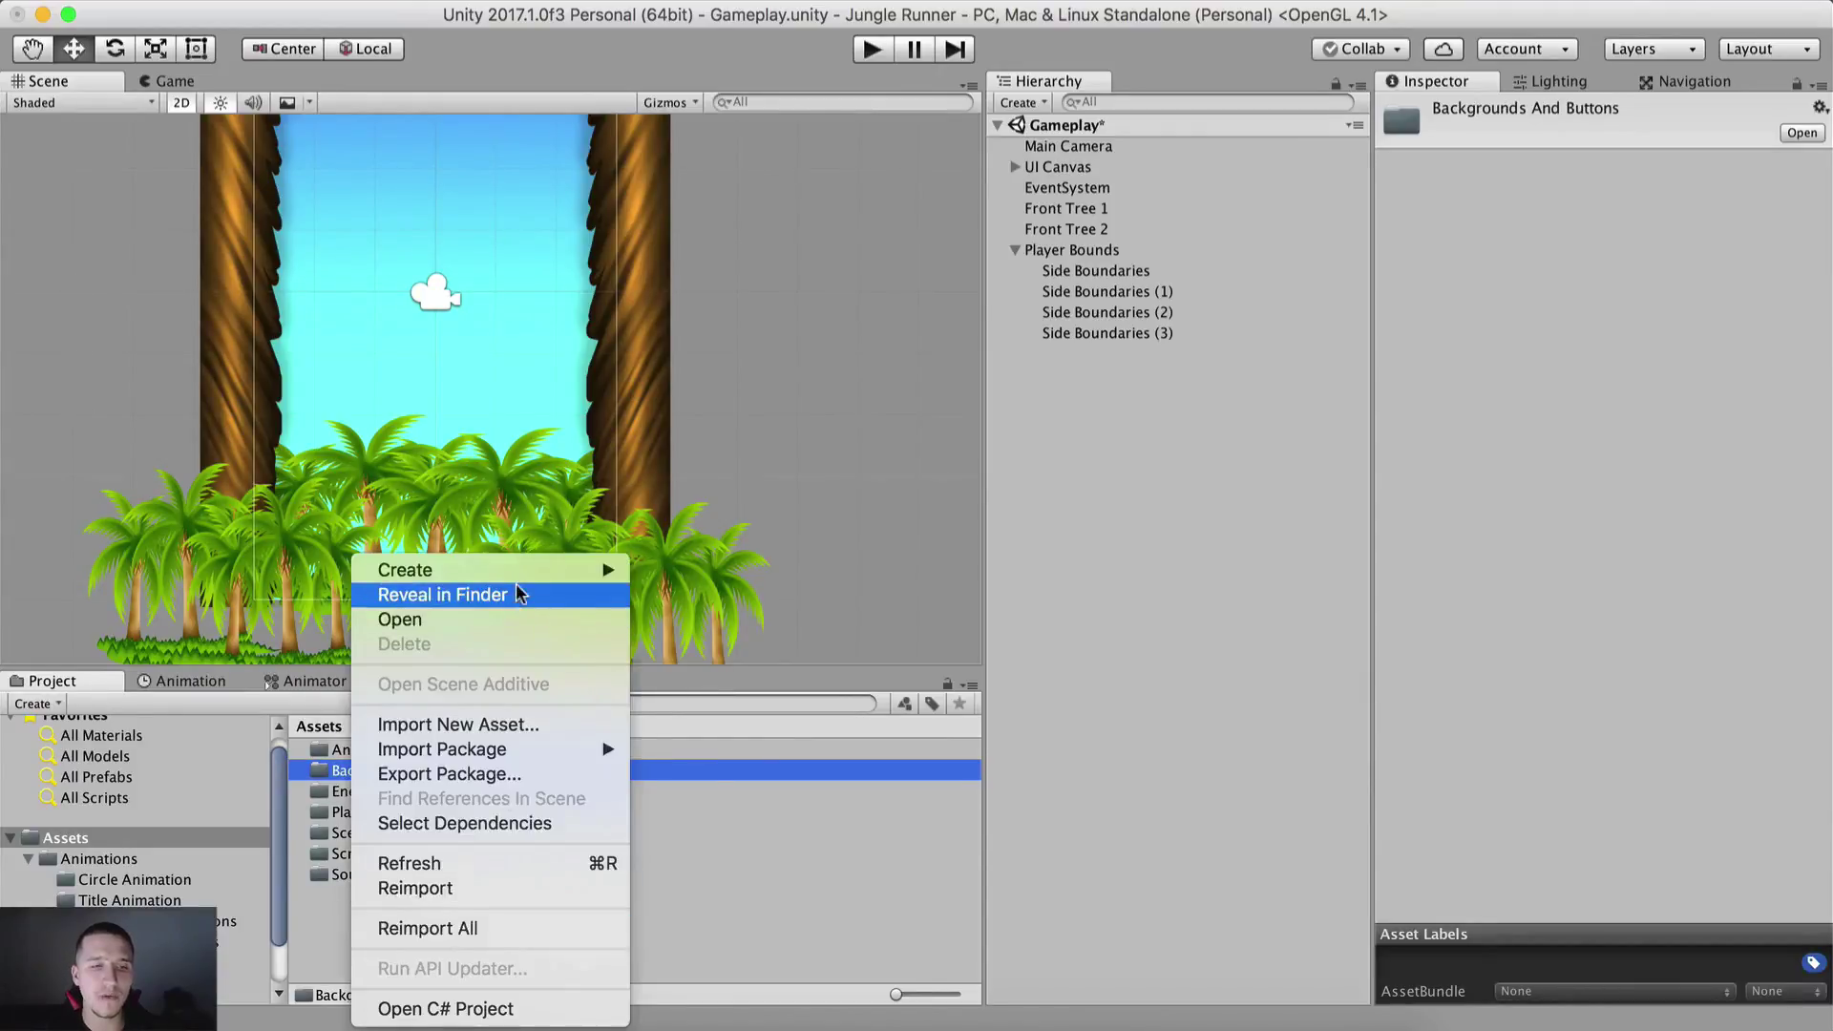
pyautogui.moveTo(555, 571)
pyautogui.click(718, 235)
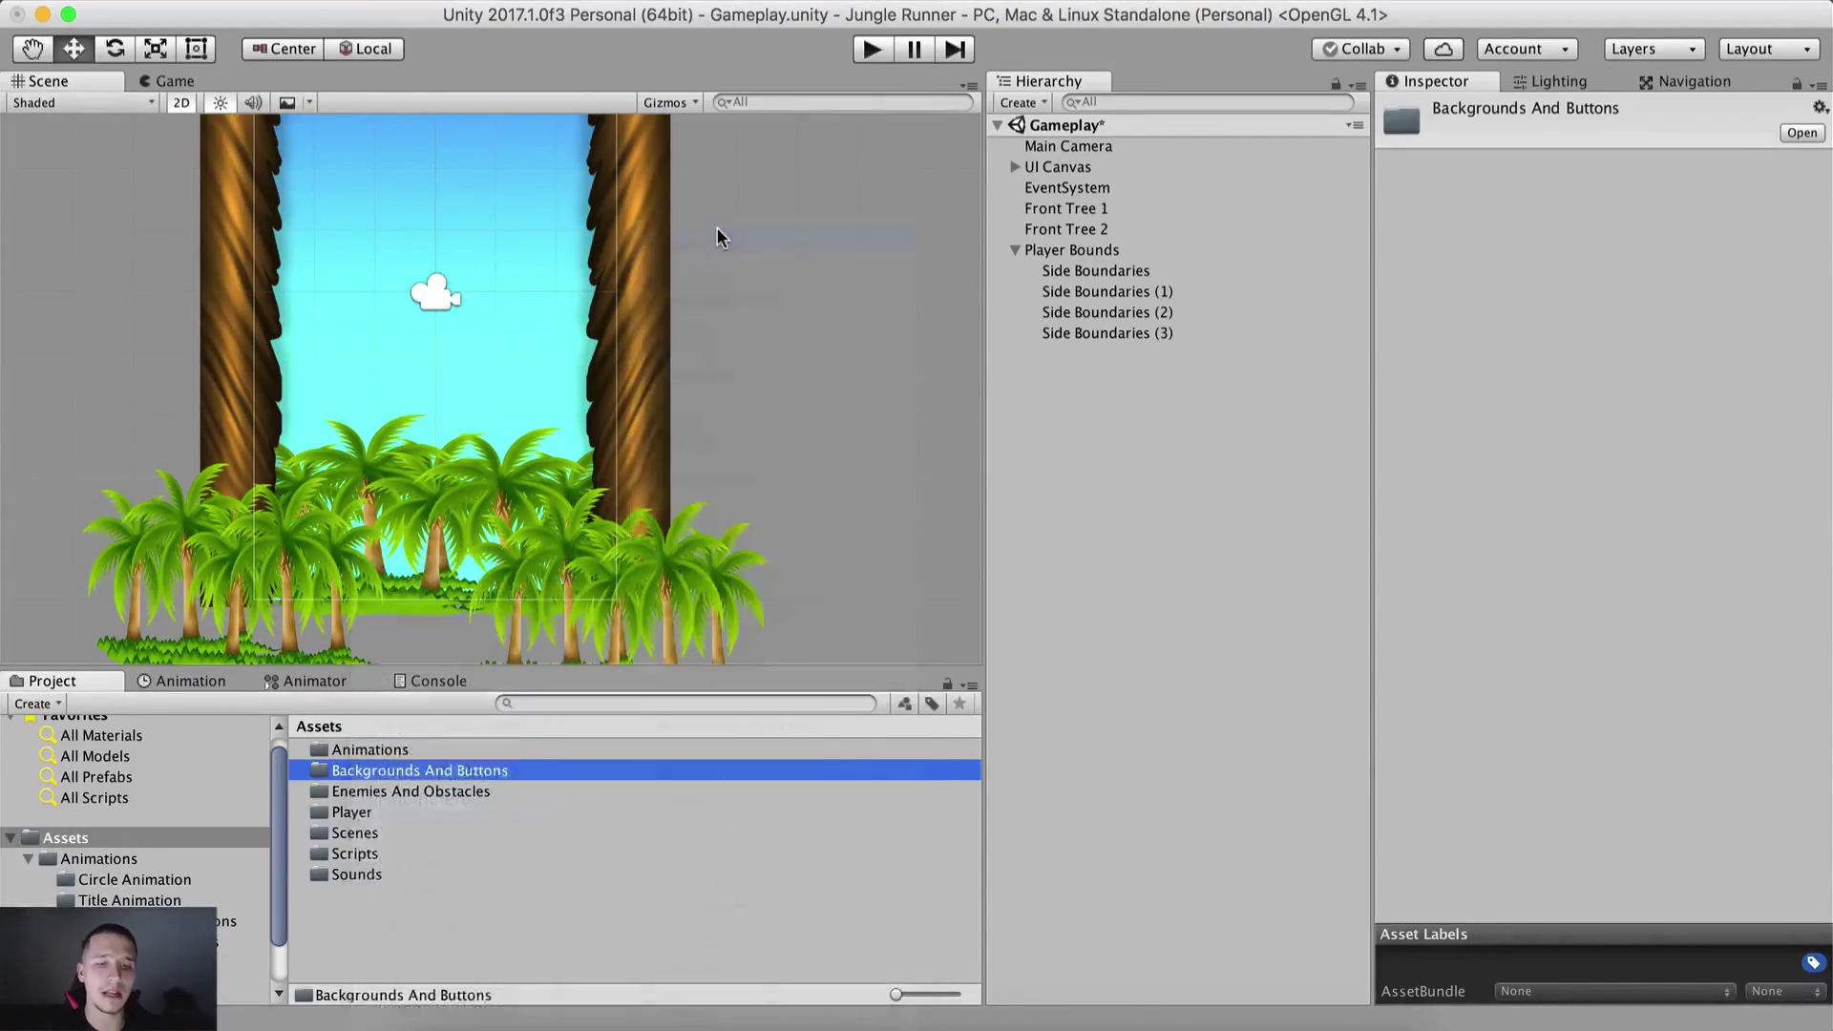
pyautogui.write('Sprites')
pyautogui.press('Return')
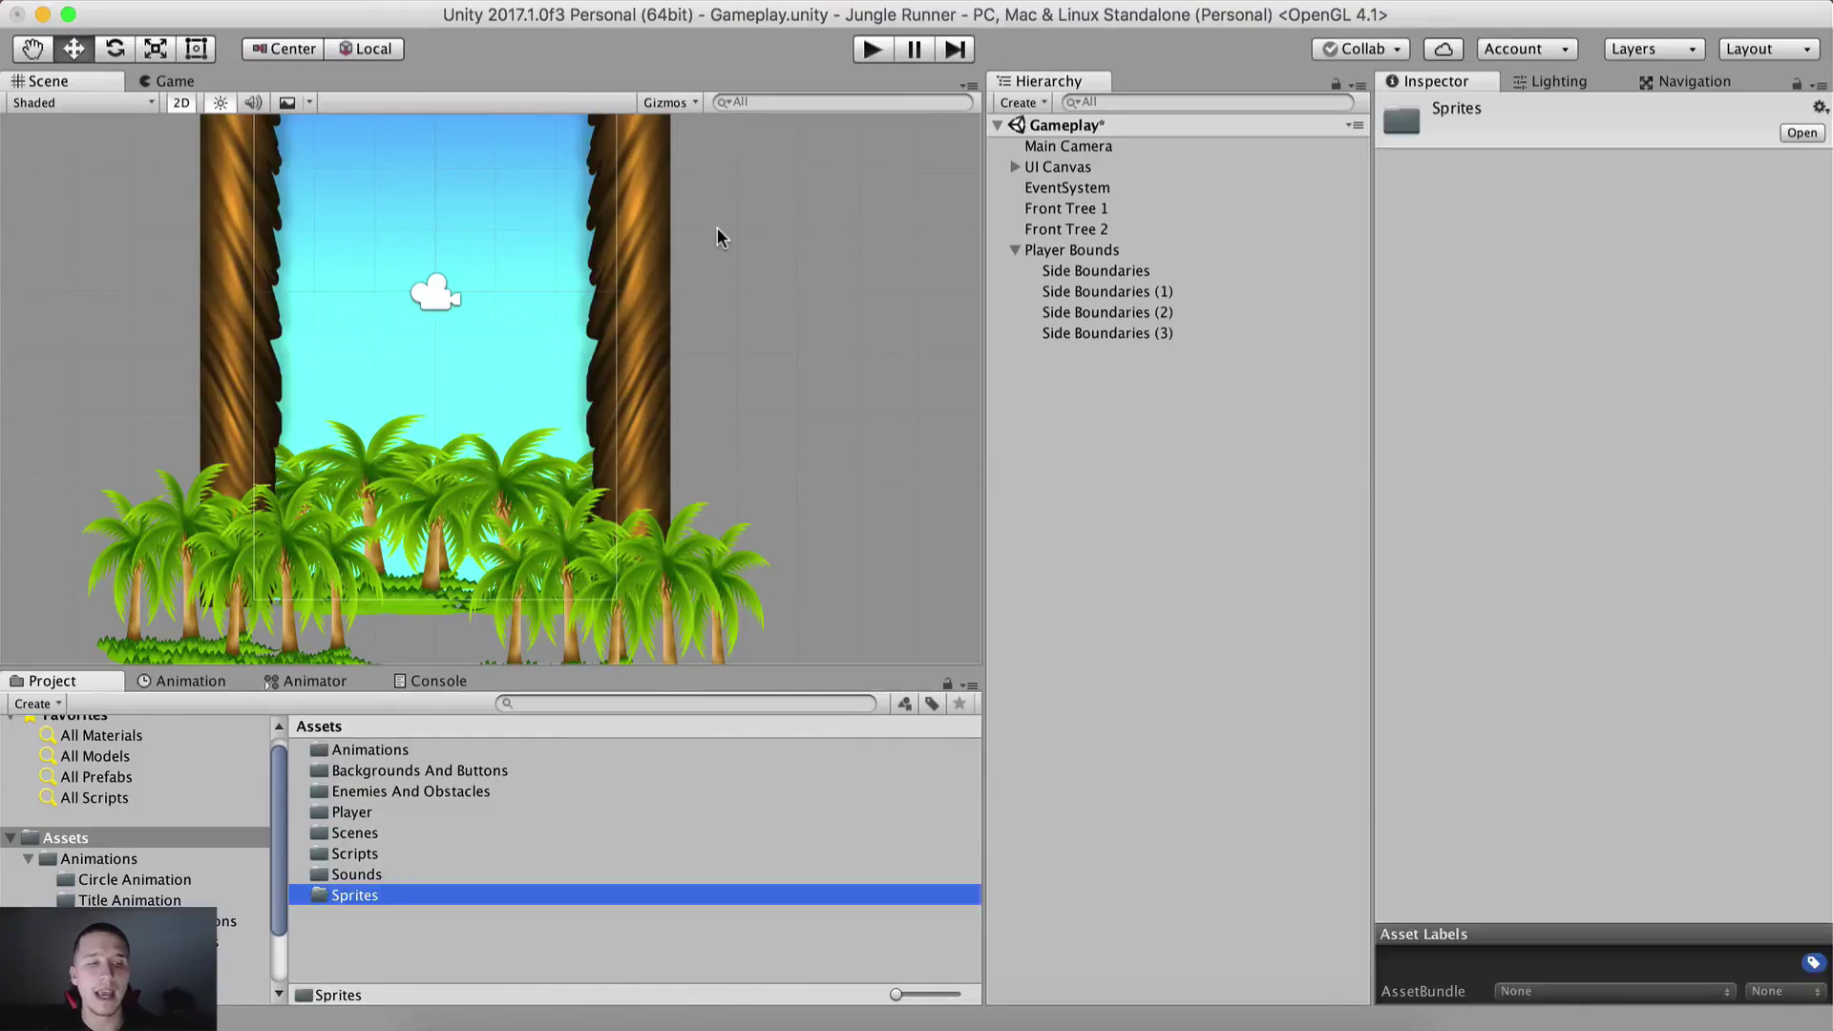
# Step: Move the Backgrounds And Buttons, Enemies And Obstacles and Player folders into the Sprites folder
pyautogui.click(350, 811)
pyautogui.keyDown('shift'); pyautogui.click(392, 793); pyautogui.keyUp('shift')
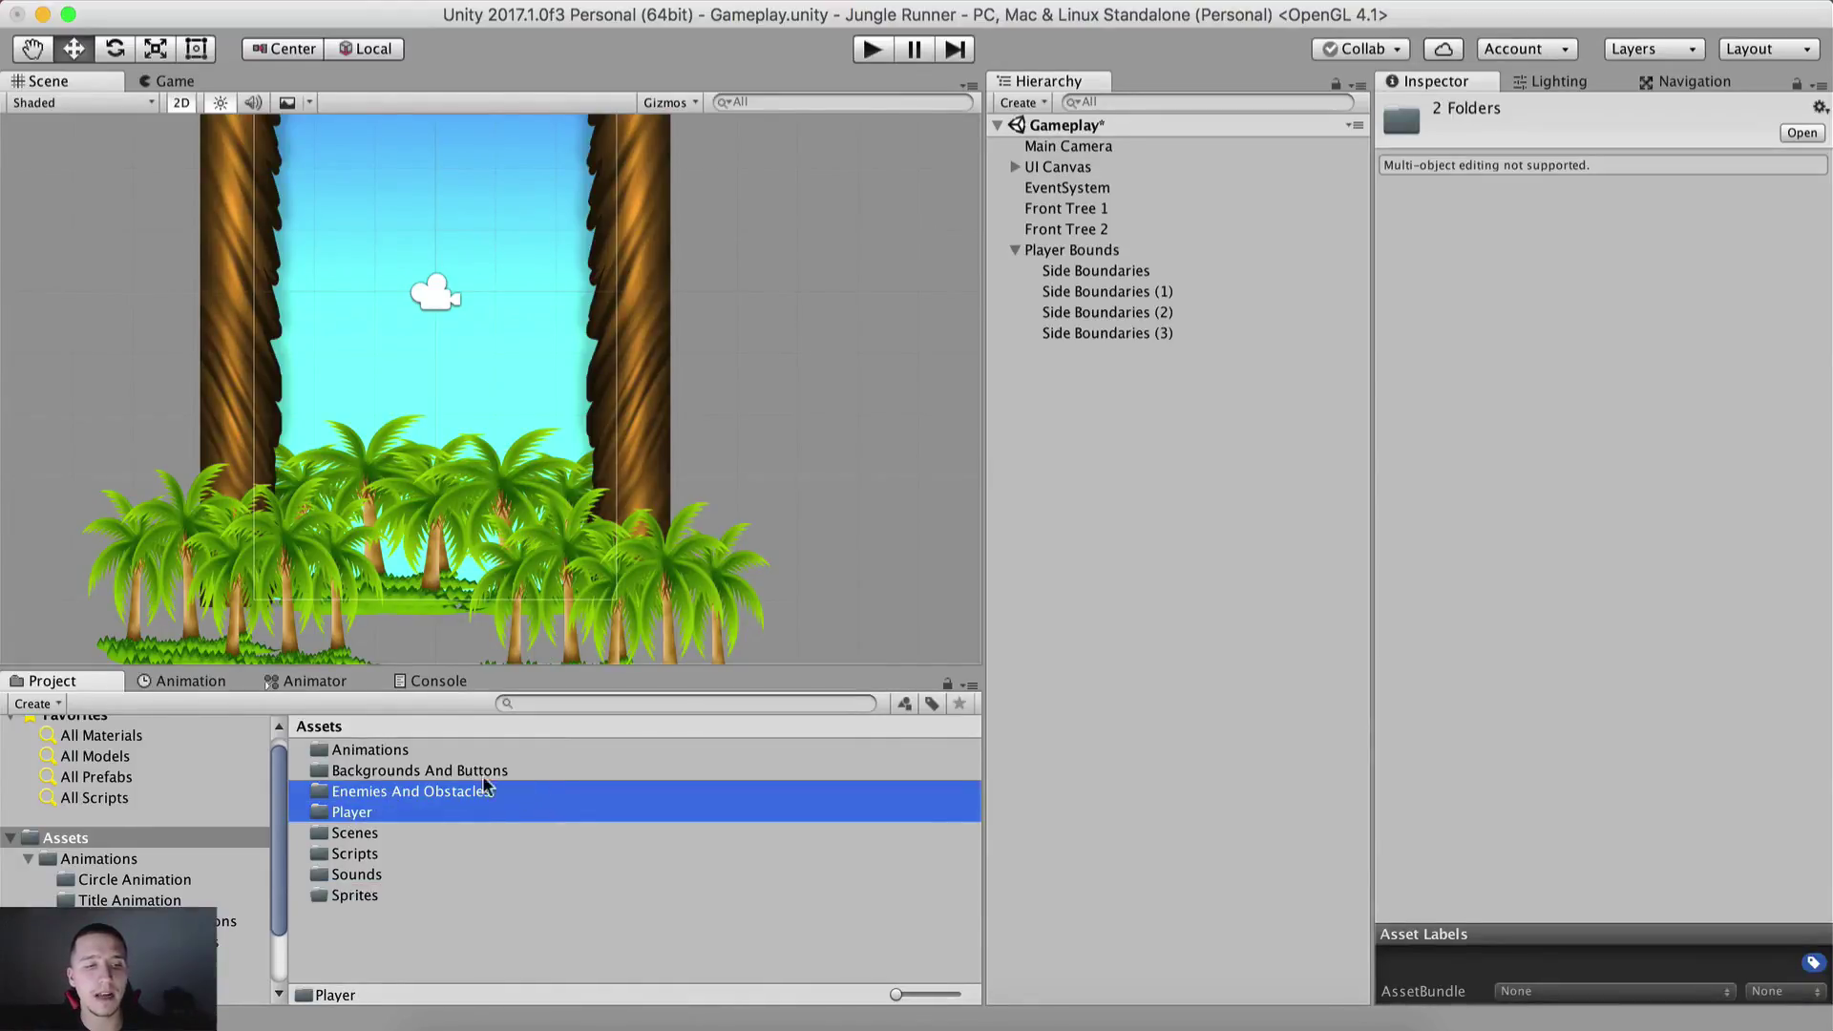
pyautogui.keyDown('shift'); pyautogui.click(489, 770); pyautogui.keyUp('shift')
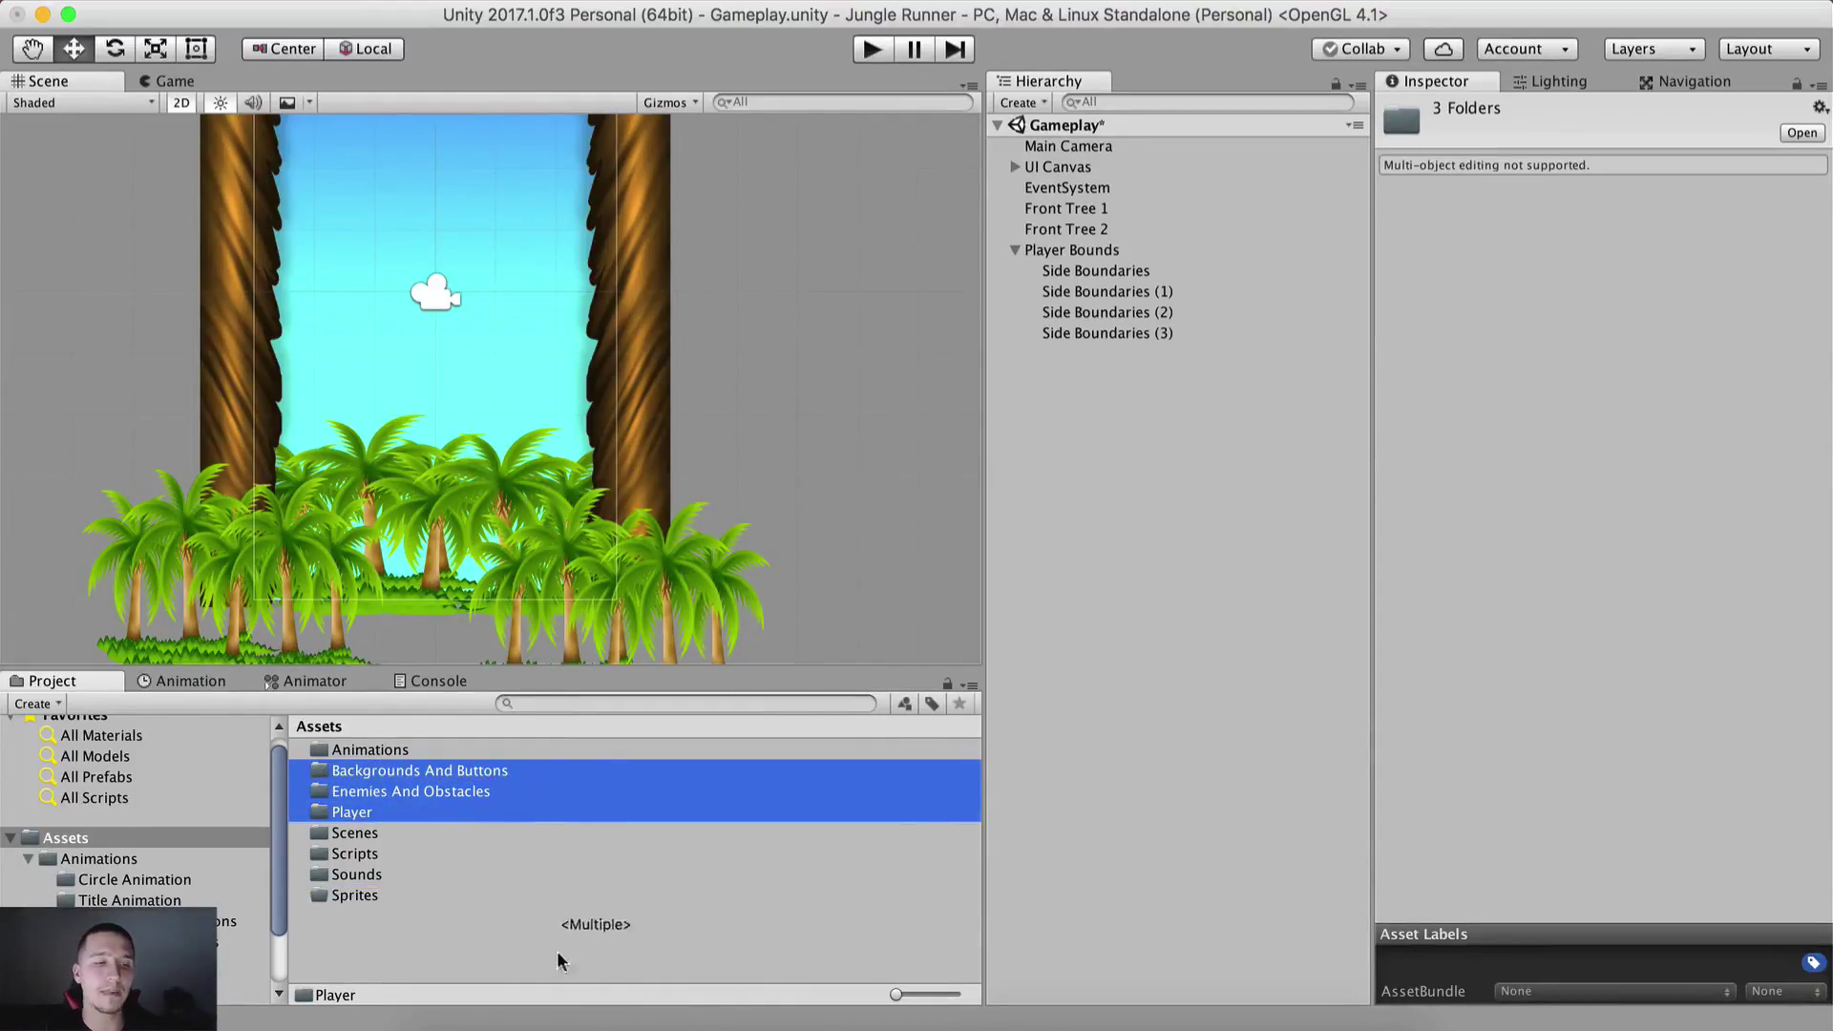
pyautogui.moveTo(561, 959); pyautogui.dragTo(369, 895)
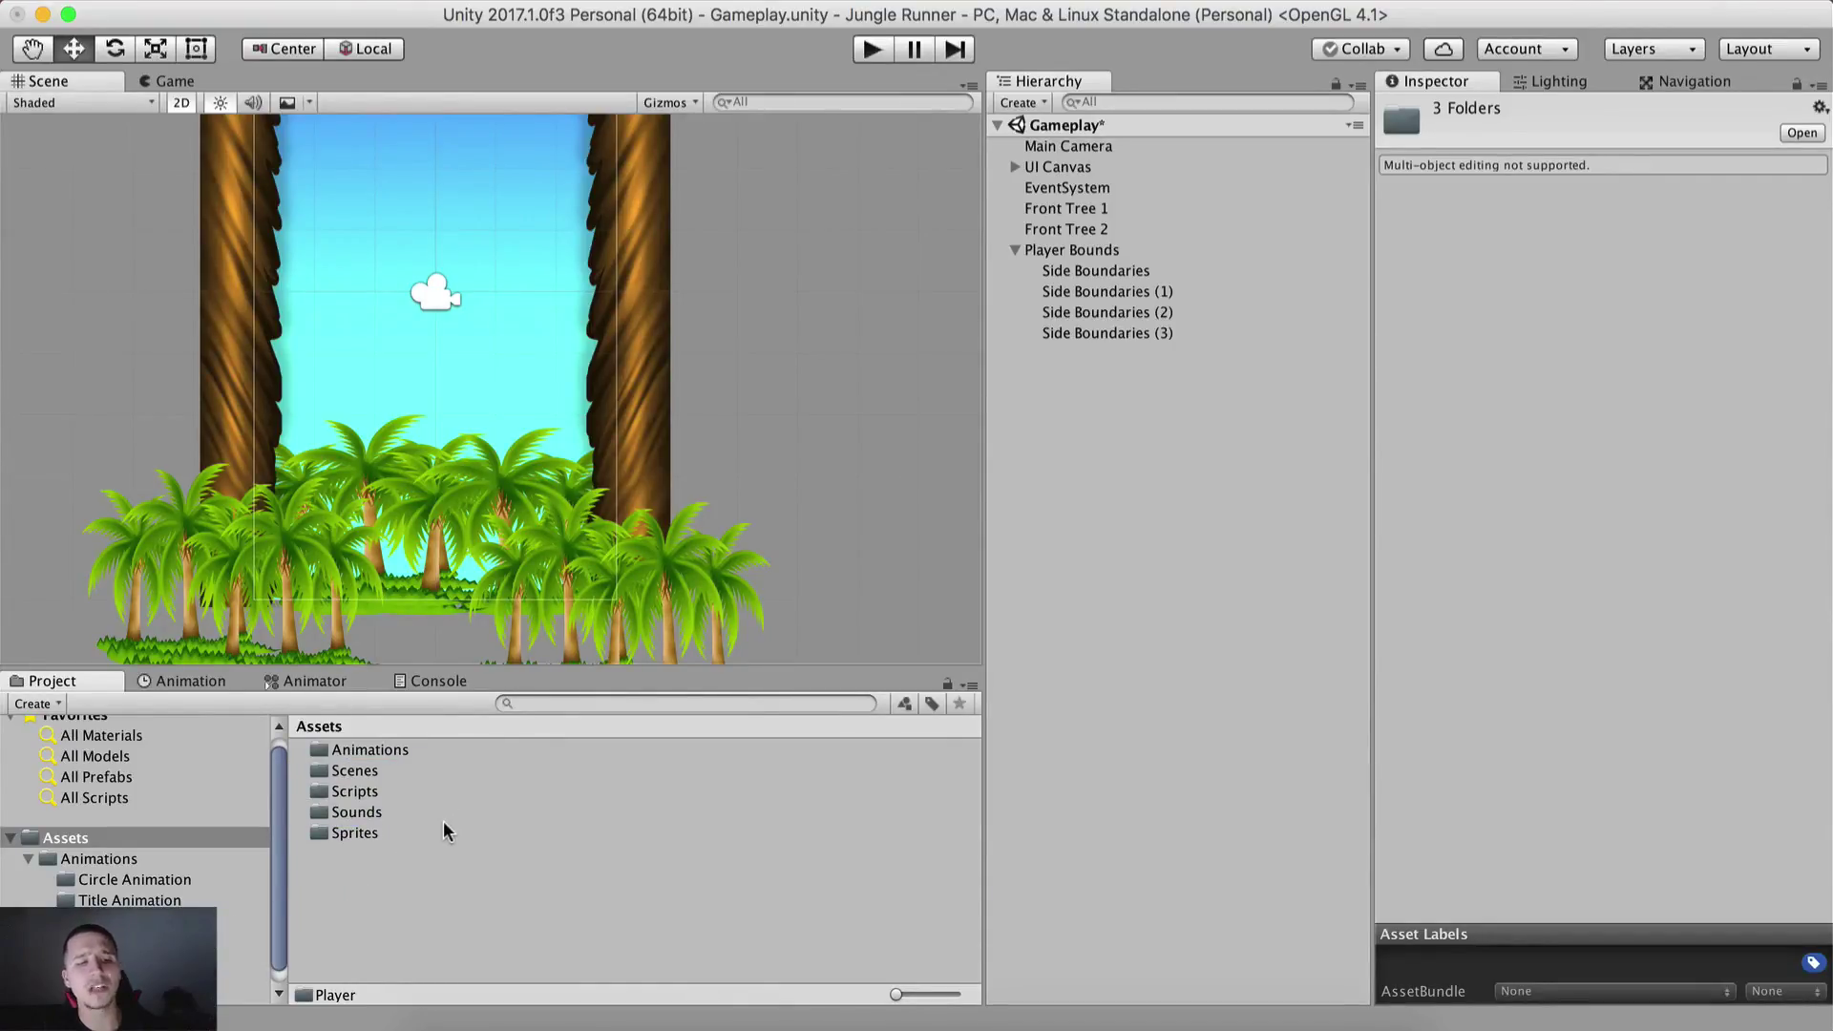
# Step: Open the Player folder inside Sprites and preview its fall_down, jumpCycle and run sprites
pyautogui.click(372, 833)
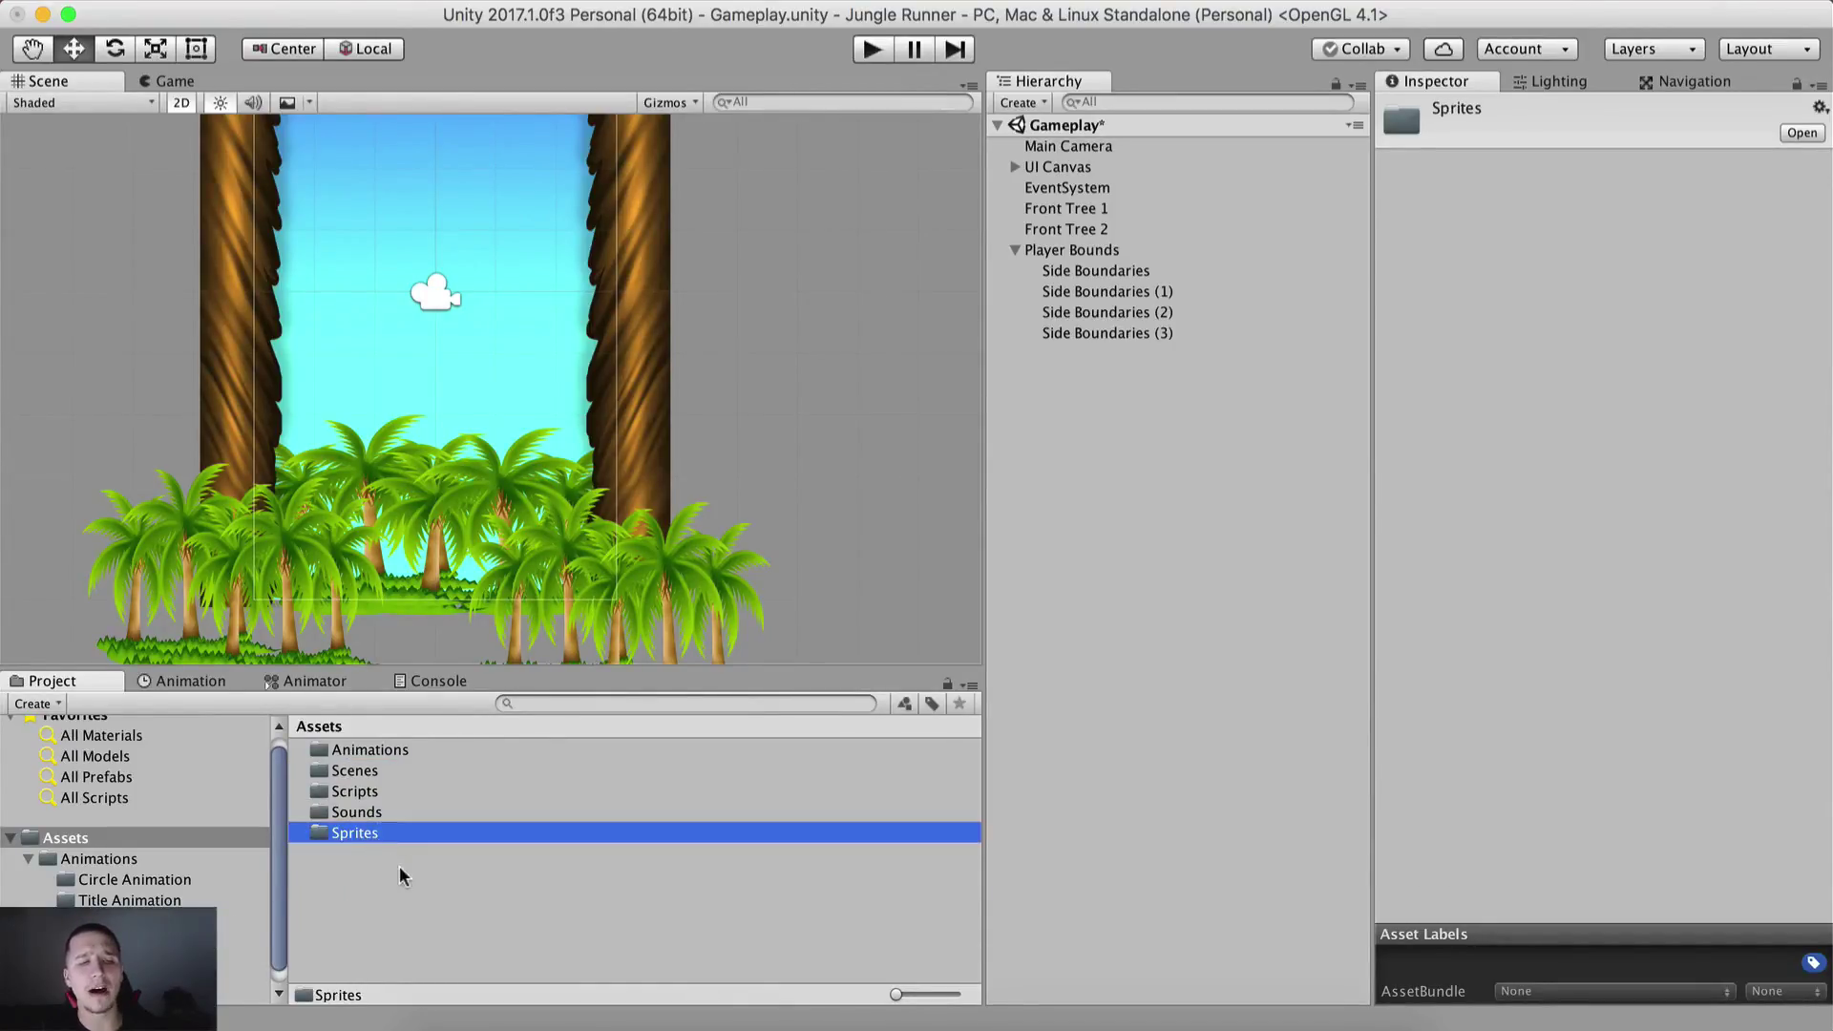
pyautogui.doubleClick(318, 832)
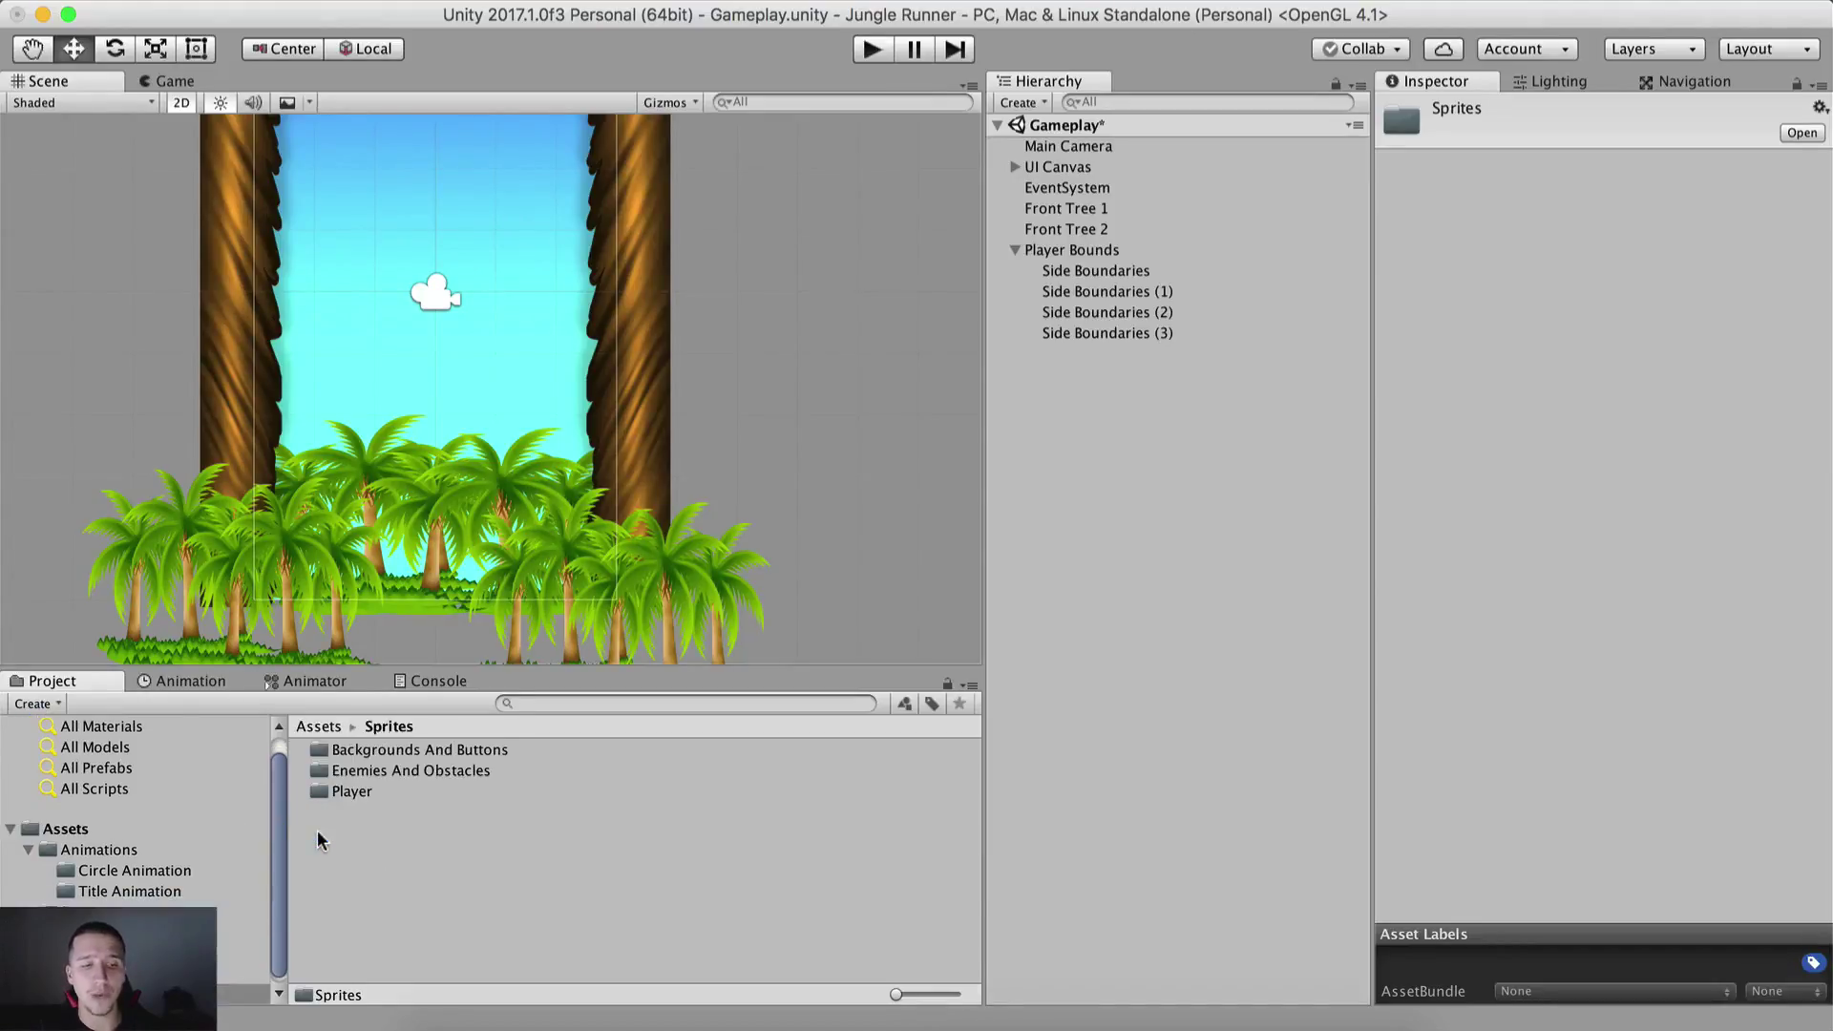
pyautogui.click(361, 794)
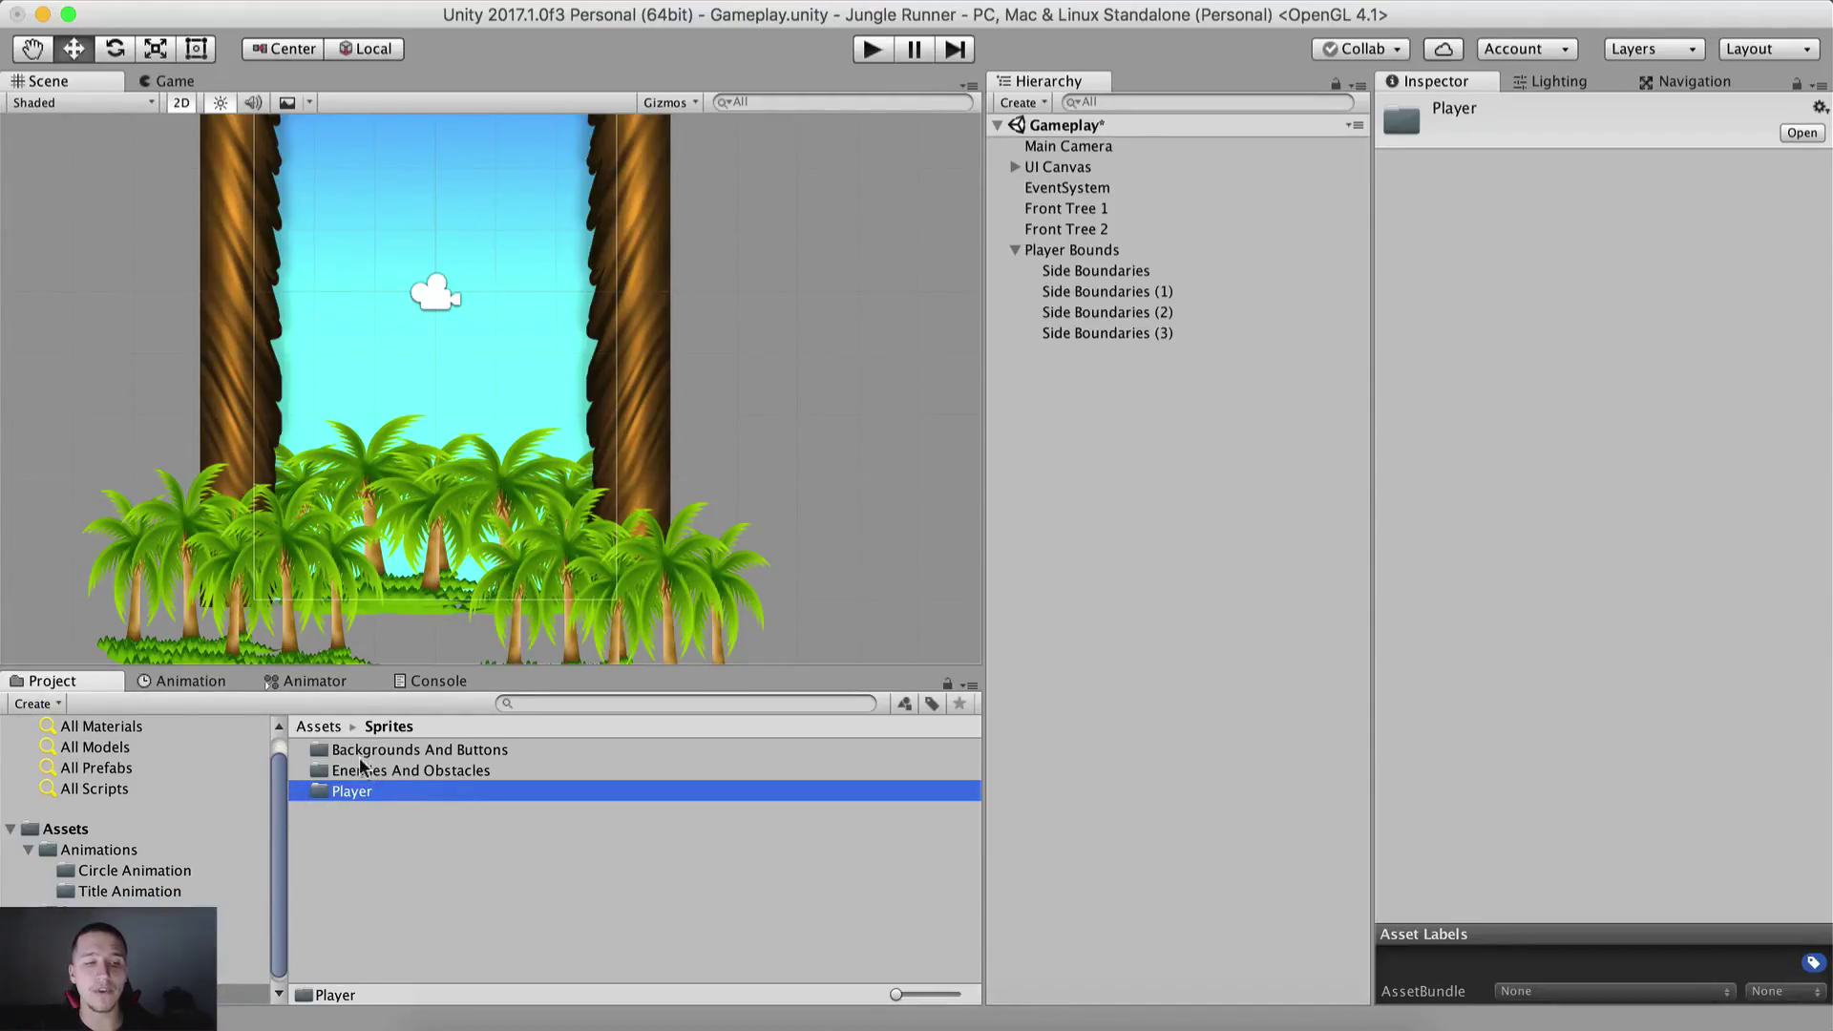
pyautogui.doubleClick(361, 792)
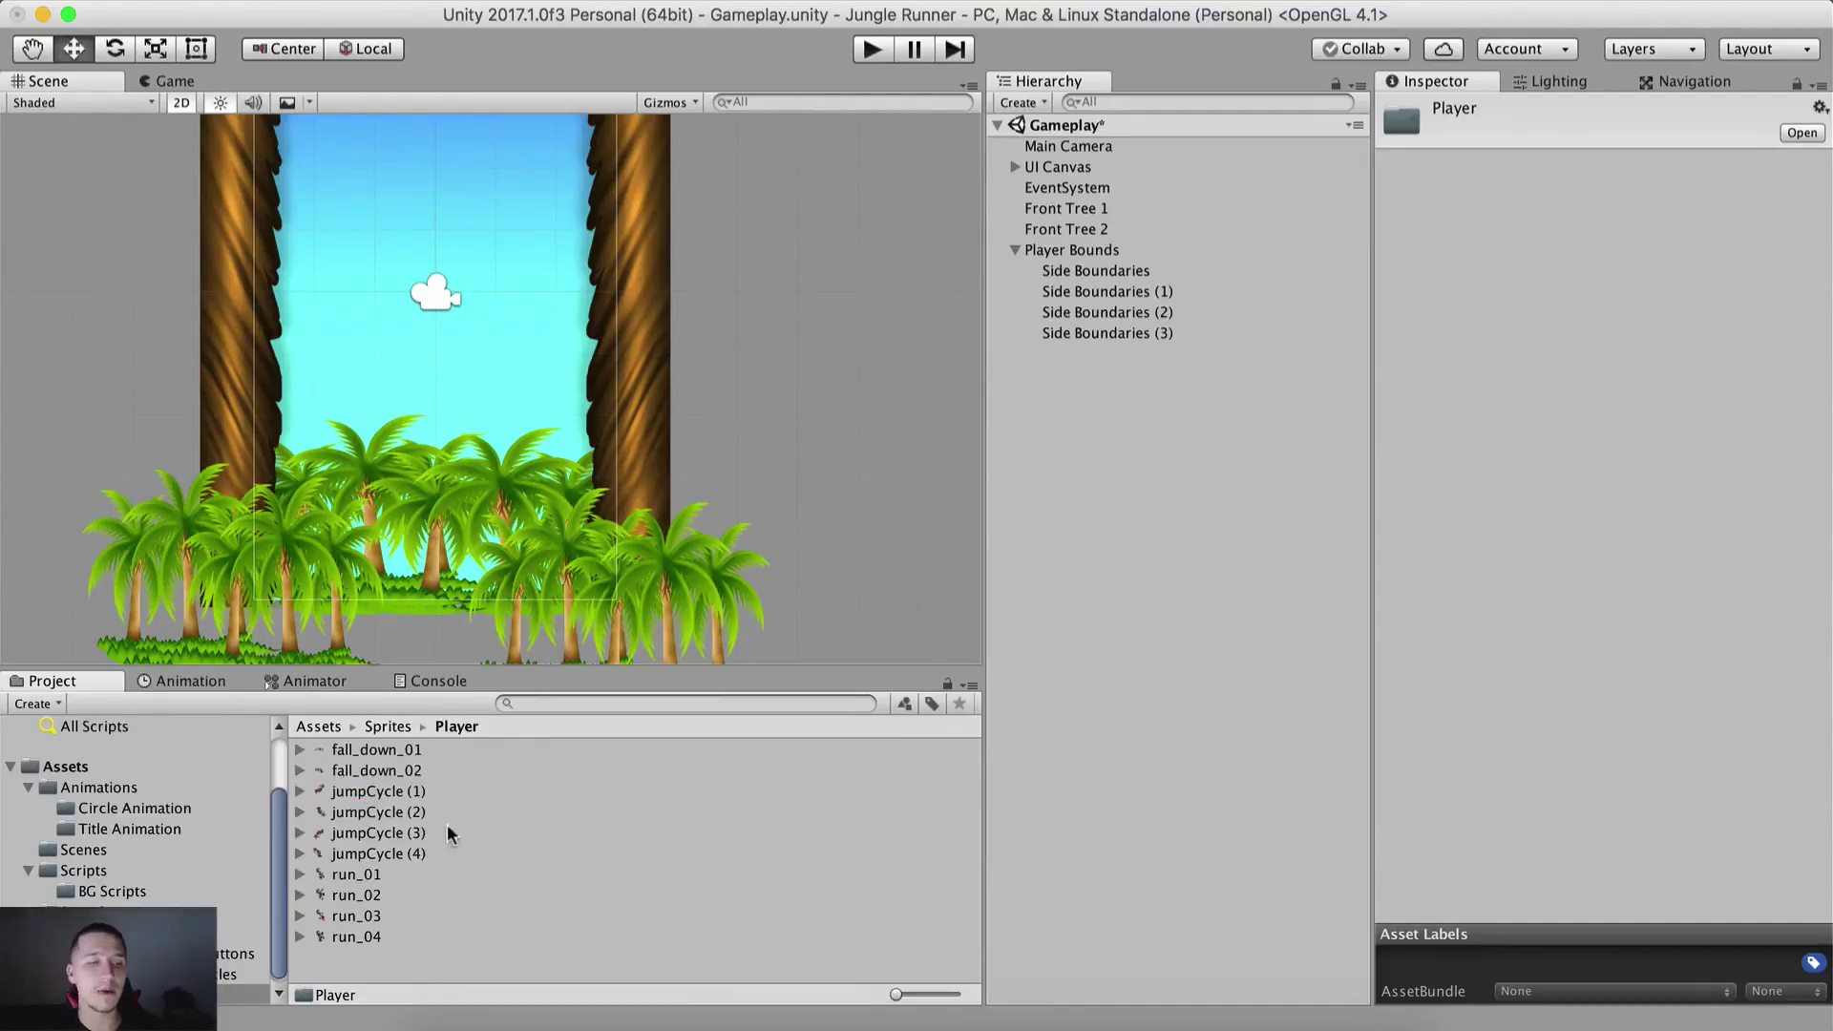
pyautogui.click(415, 754)
pyautogui.click(428, 771)
pyautogui.click(444, 853)
pyautogui.click(489, 898)
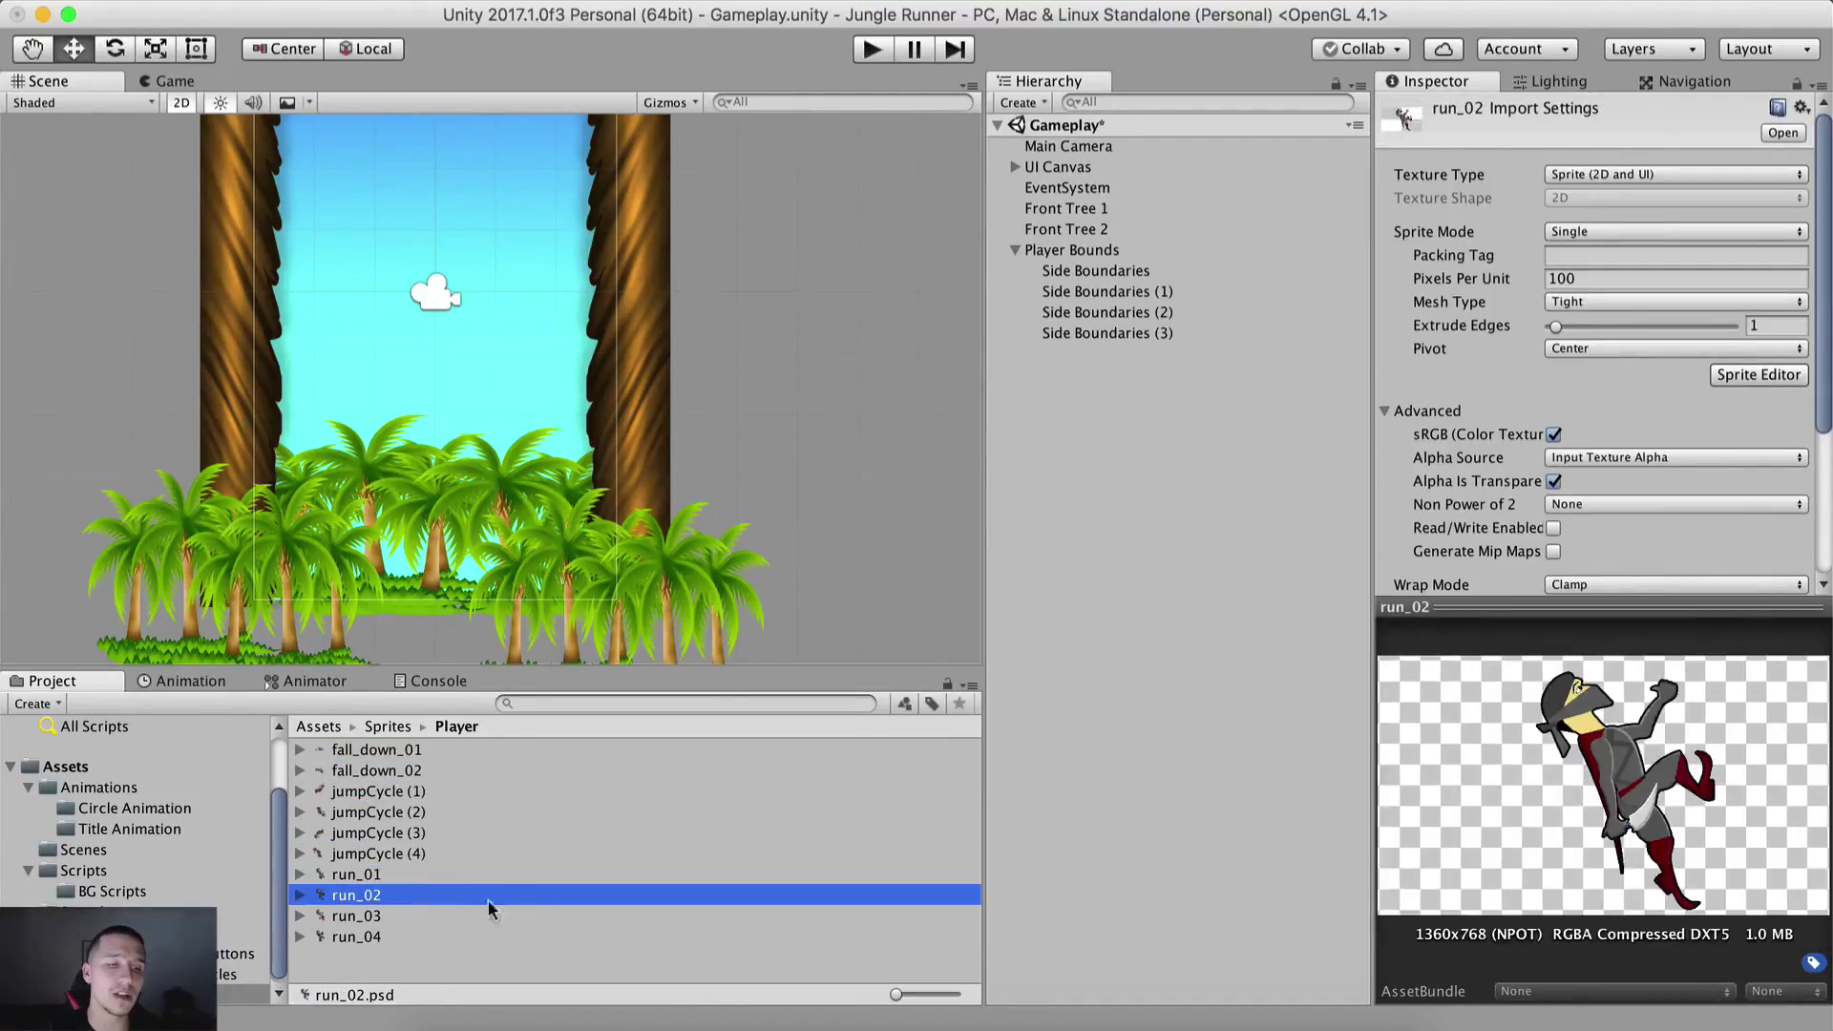
pyautogui.click(421, 853)
pyautogui.click(409, 894)
pyautogui.click(409, 875)
pyautogui.click(412, 854)
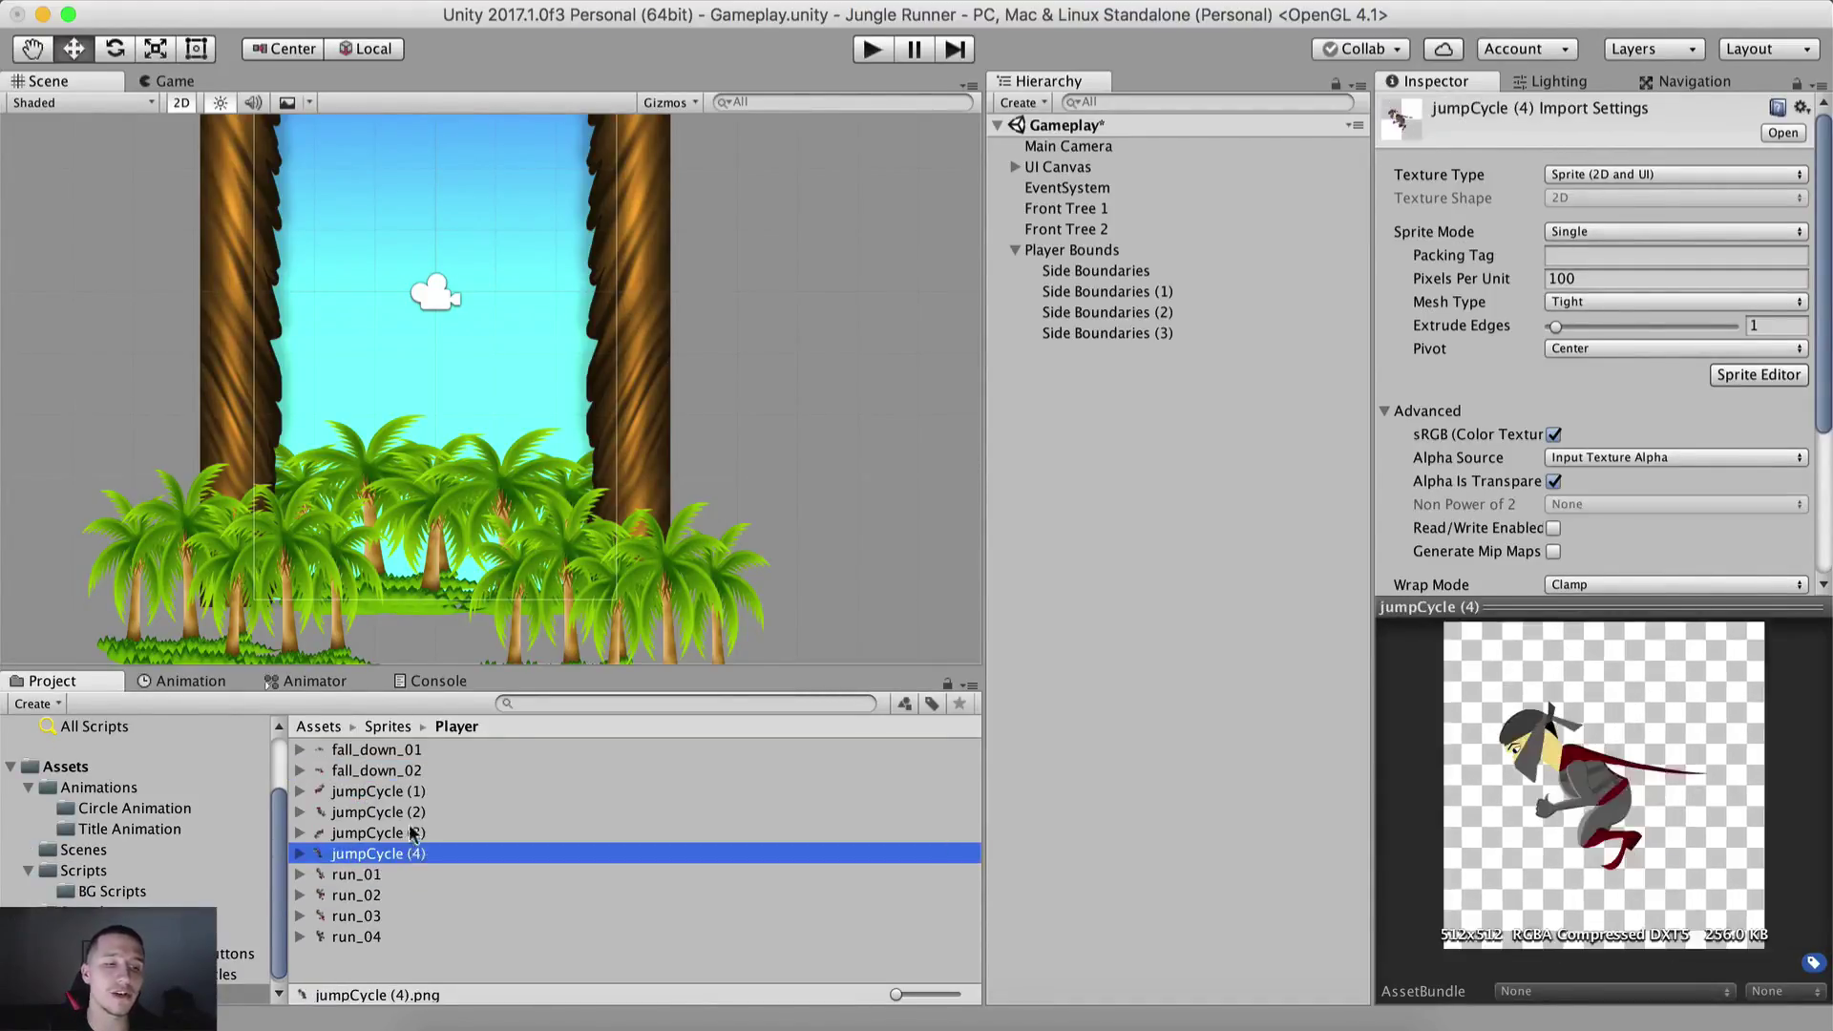
pyautogui.click(412, 833)
pyautogui.click(413, 770)
pyautogui.click(412, 752)
pyautogui.click(413, 770)
pyautogui.click(412, 758)
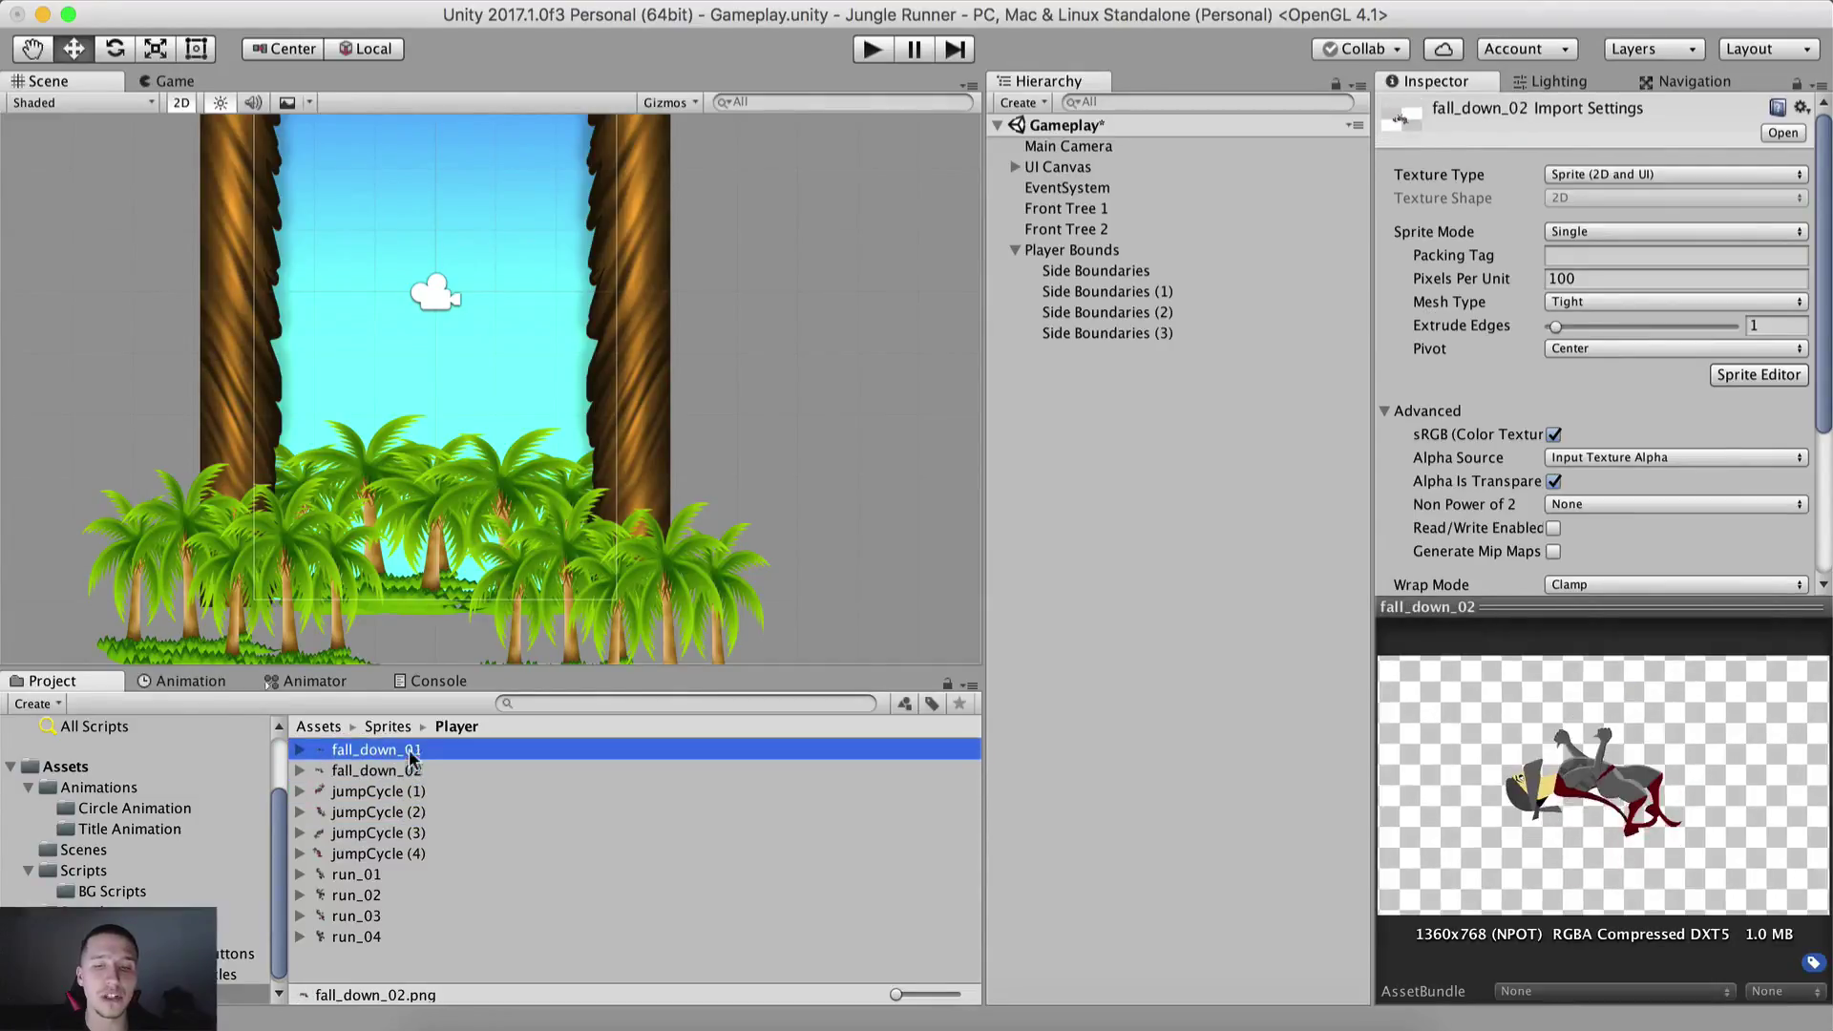
pyautogui.click(409, 772)
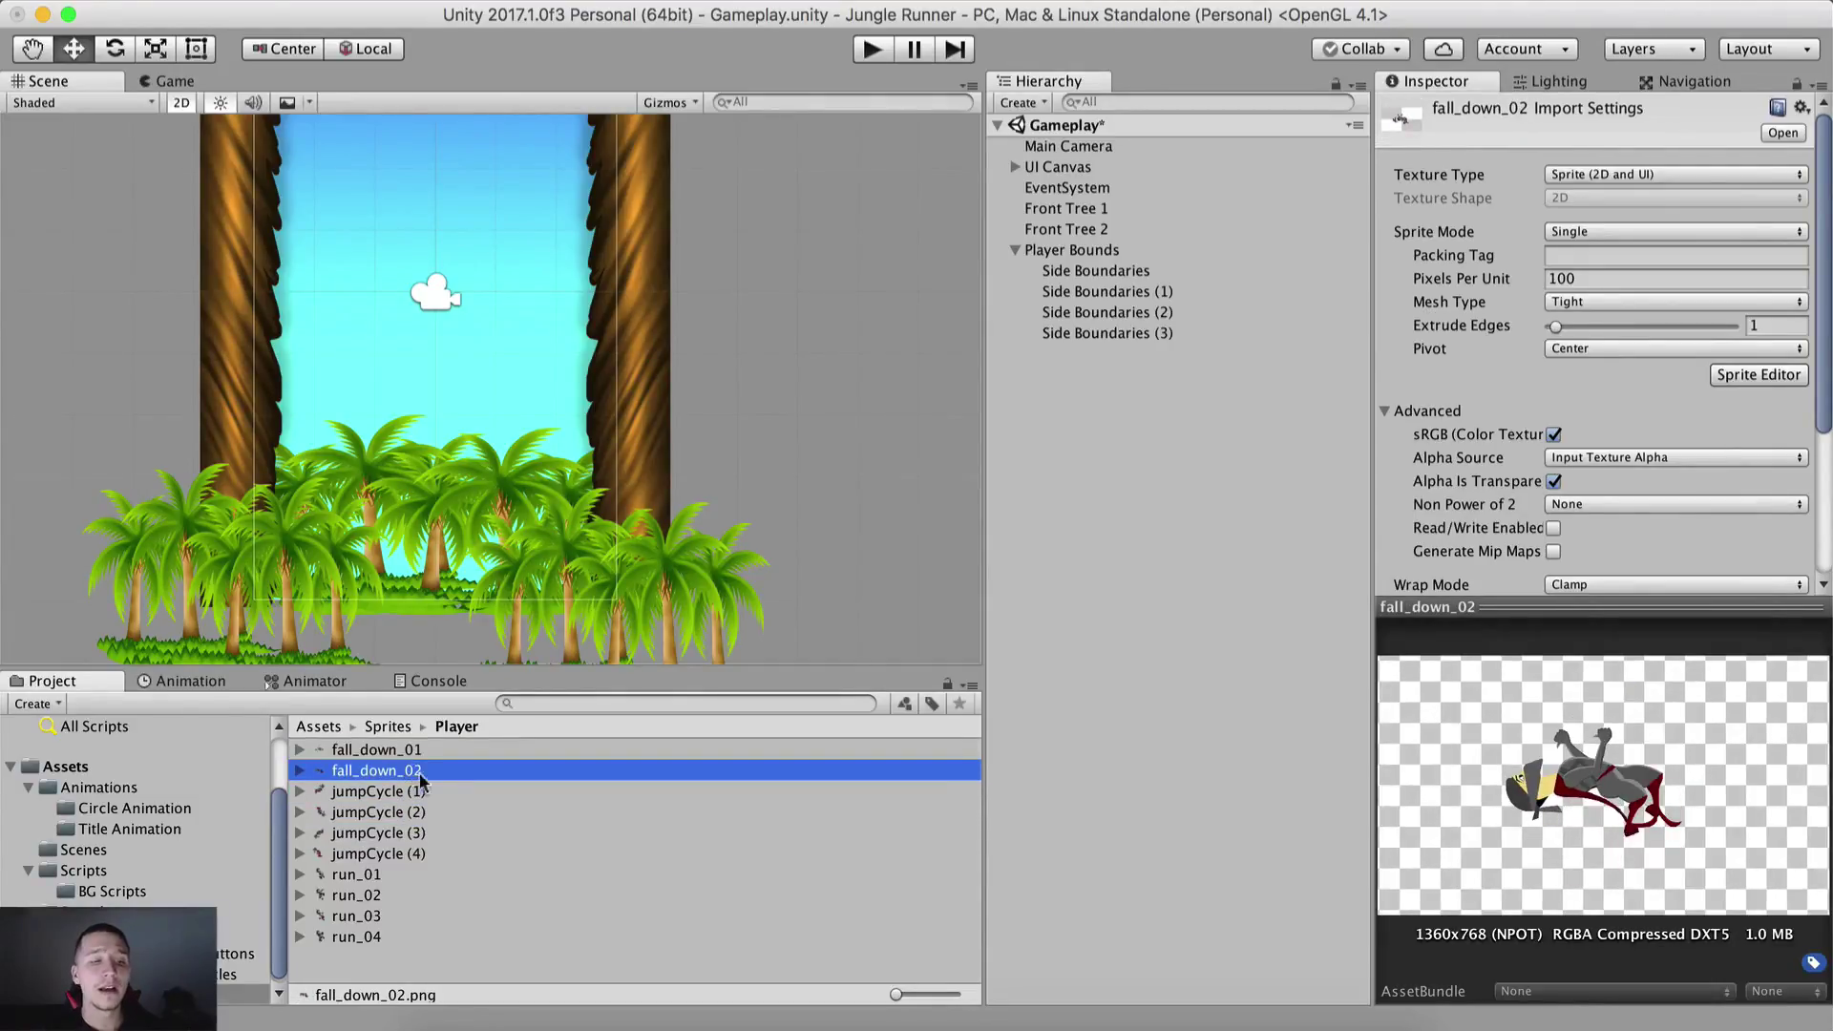
pyautogui.scroll(-1, 195, 401)
pyautogui.moveTo(213, 426); pyautogui.dragTo(294, 485, button='middle')
pyautogui.scroll(-1, 294, 474)
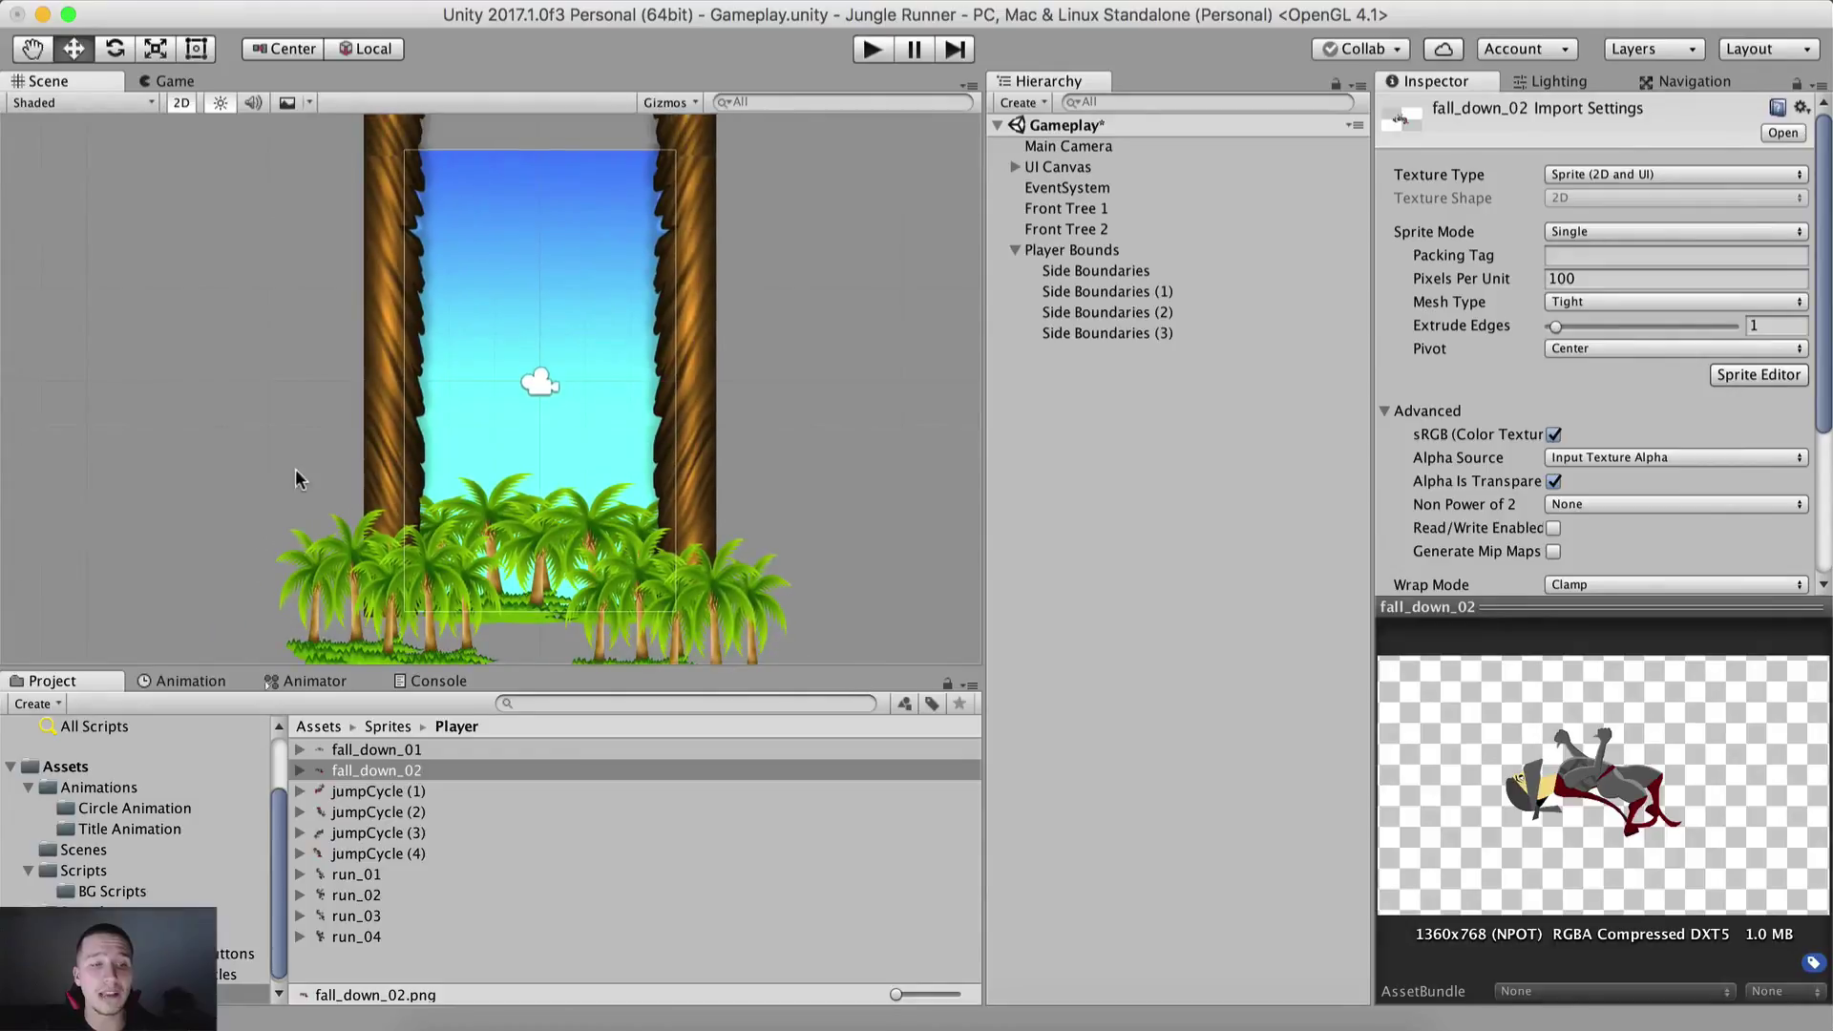
pyautogui.click(379, 874)
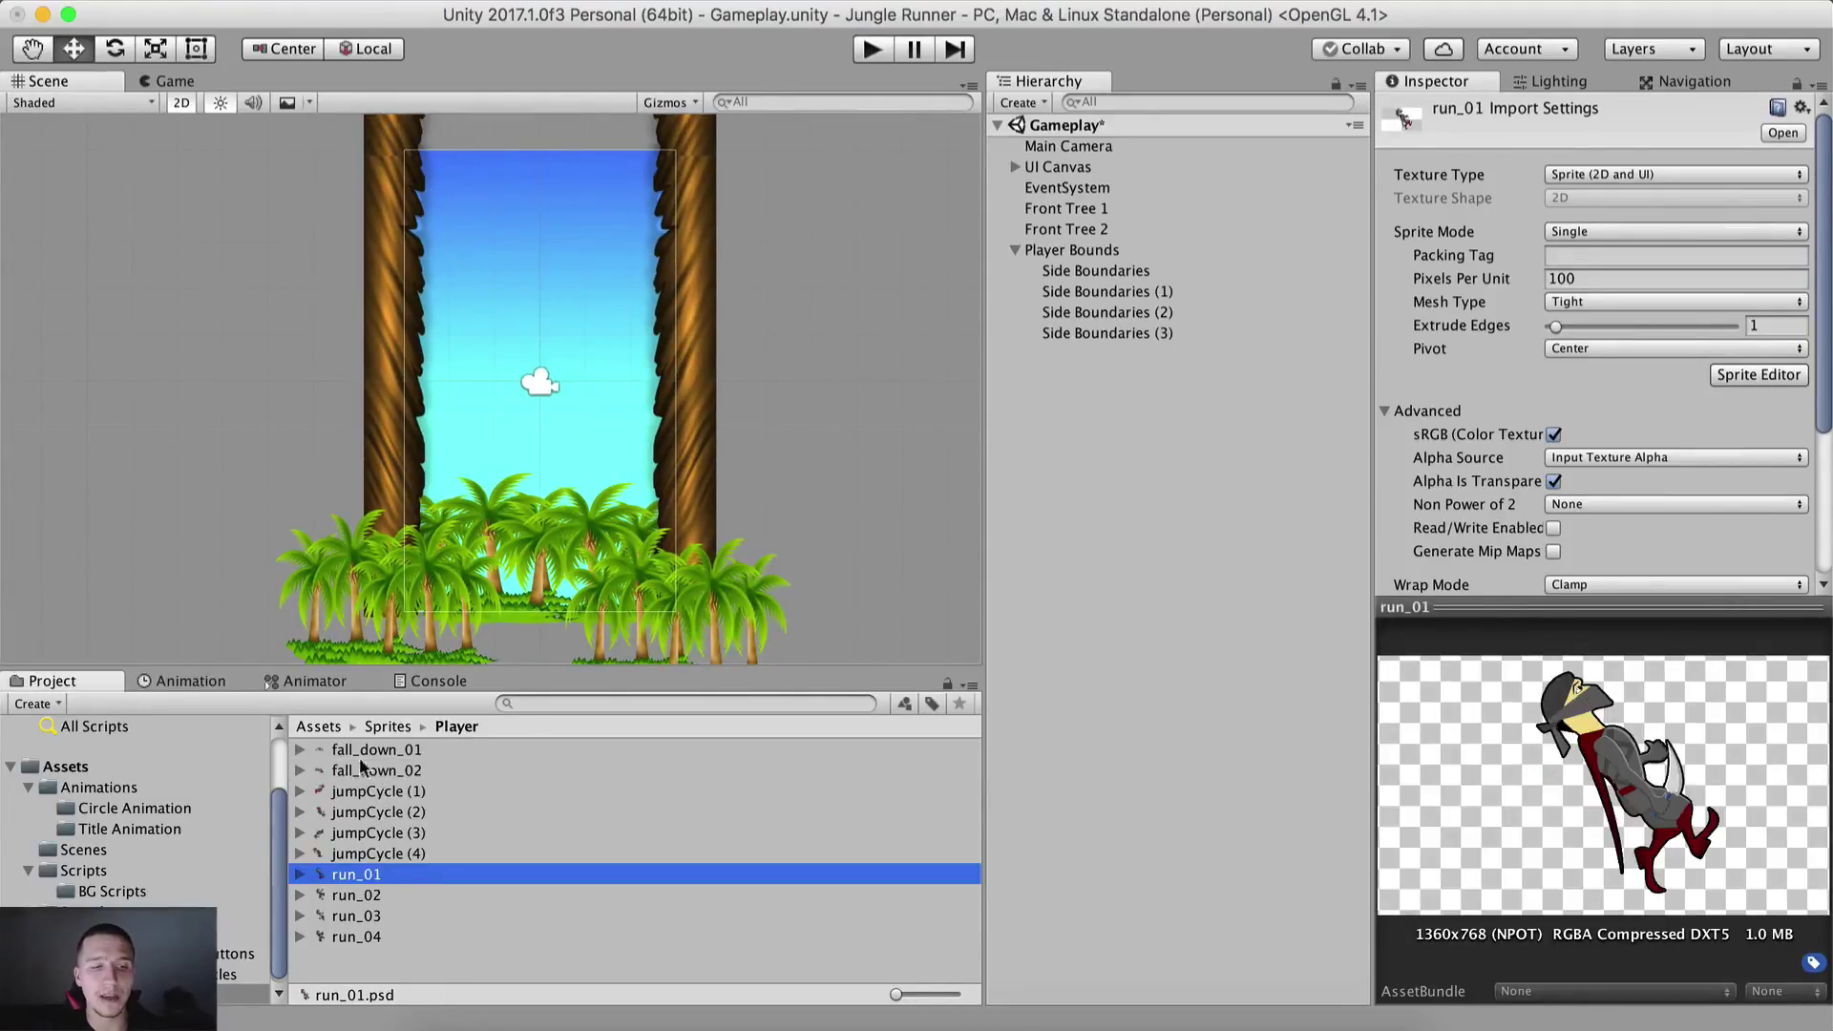
# Step: Create a folder named Player Animations inside the Animations folder
pyautogui.click(336, 732)
pyautogui.doubleClick(438, 750)
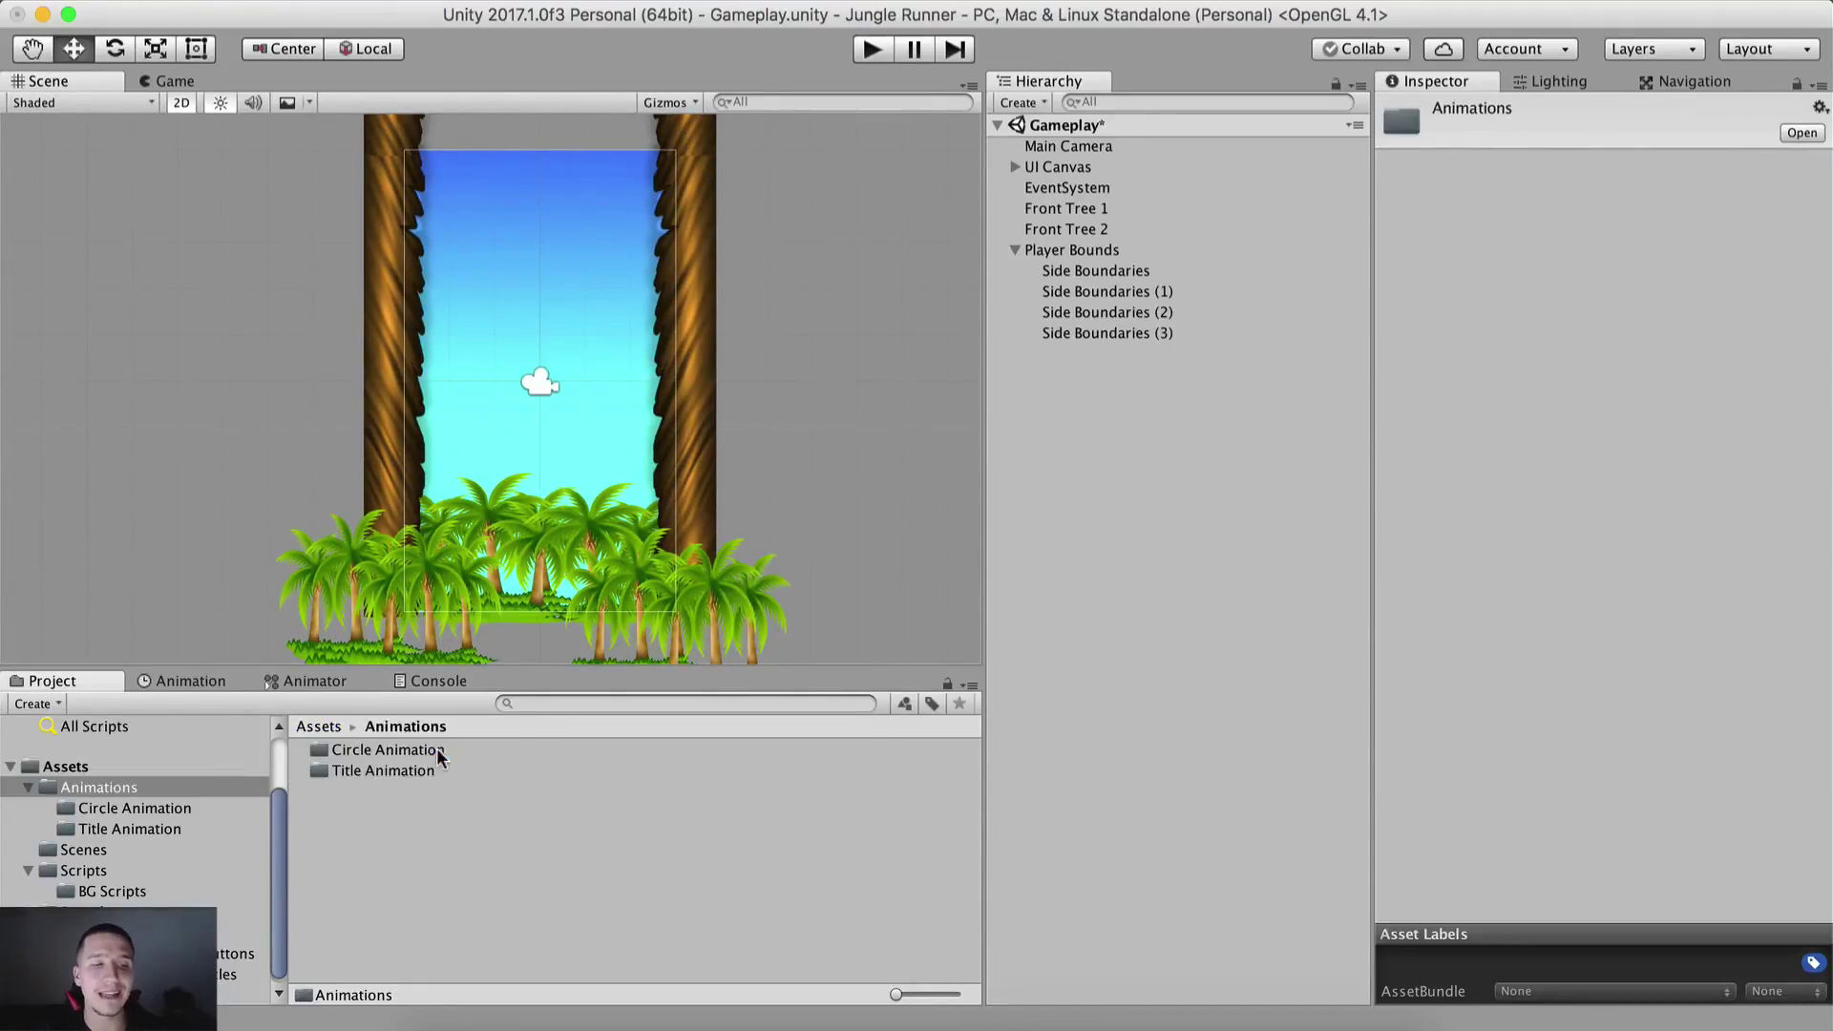
pyautogui.rightClick(387, 841)
pyautogui.moveTo(618, 570)
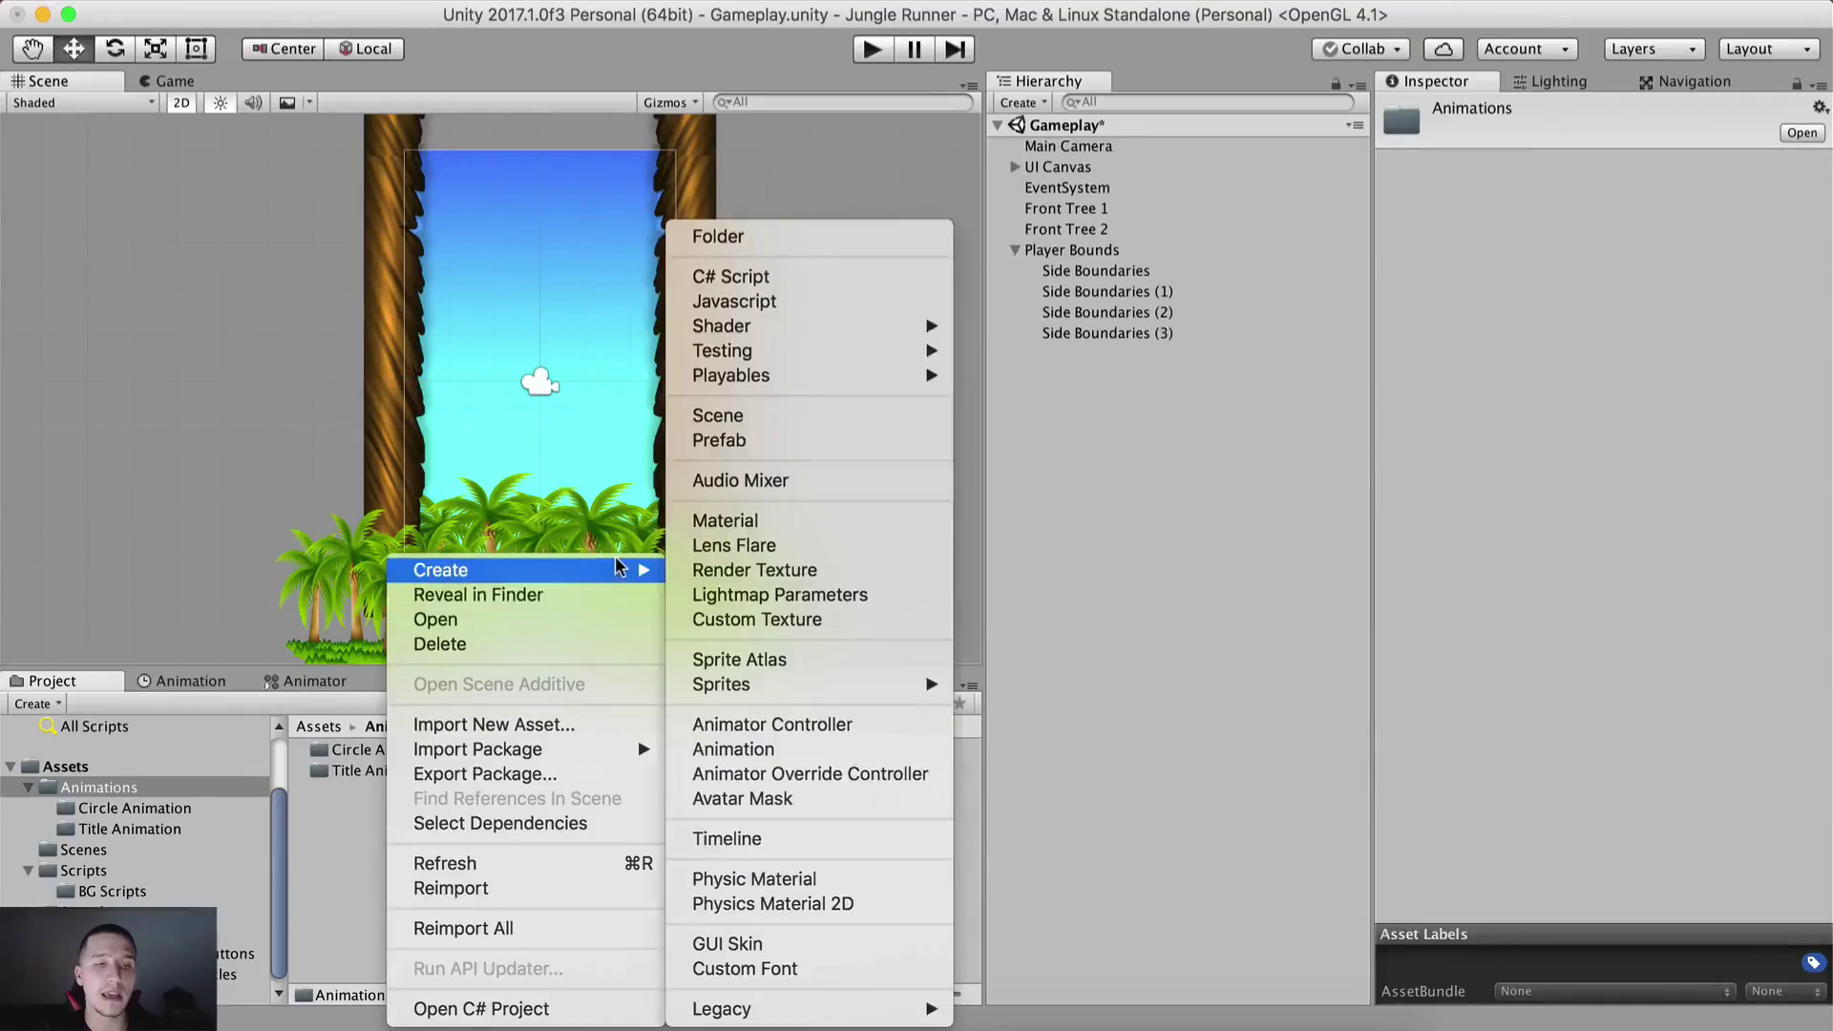
pyautogui.click(799, 250)
pyautogui.write('Pla')
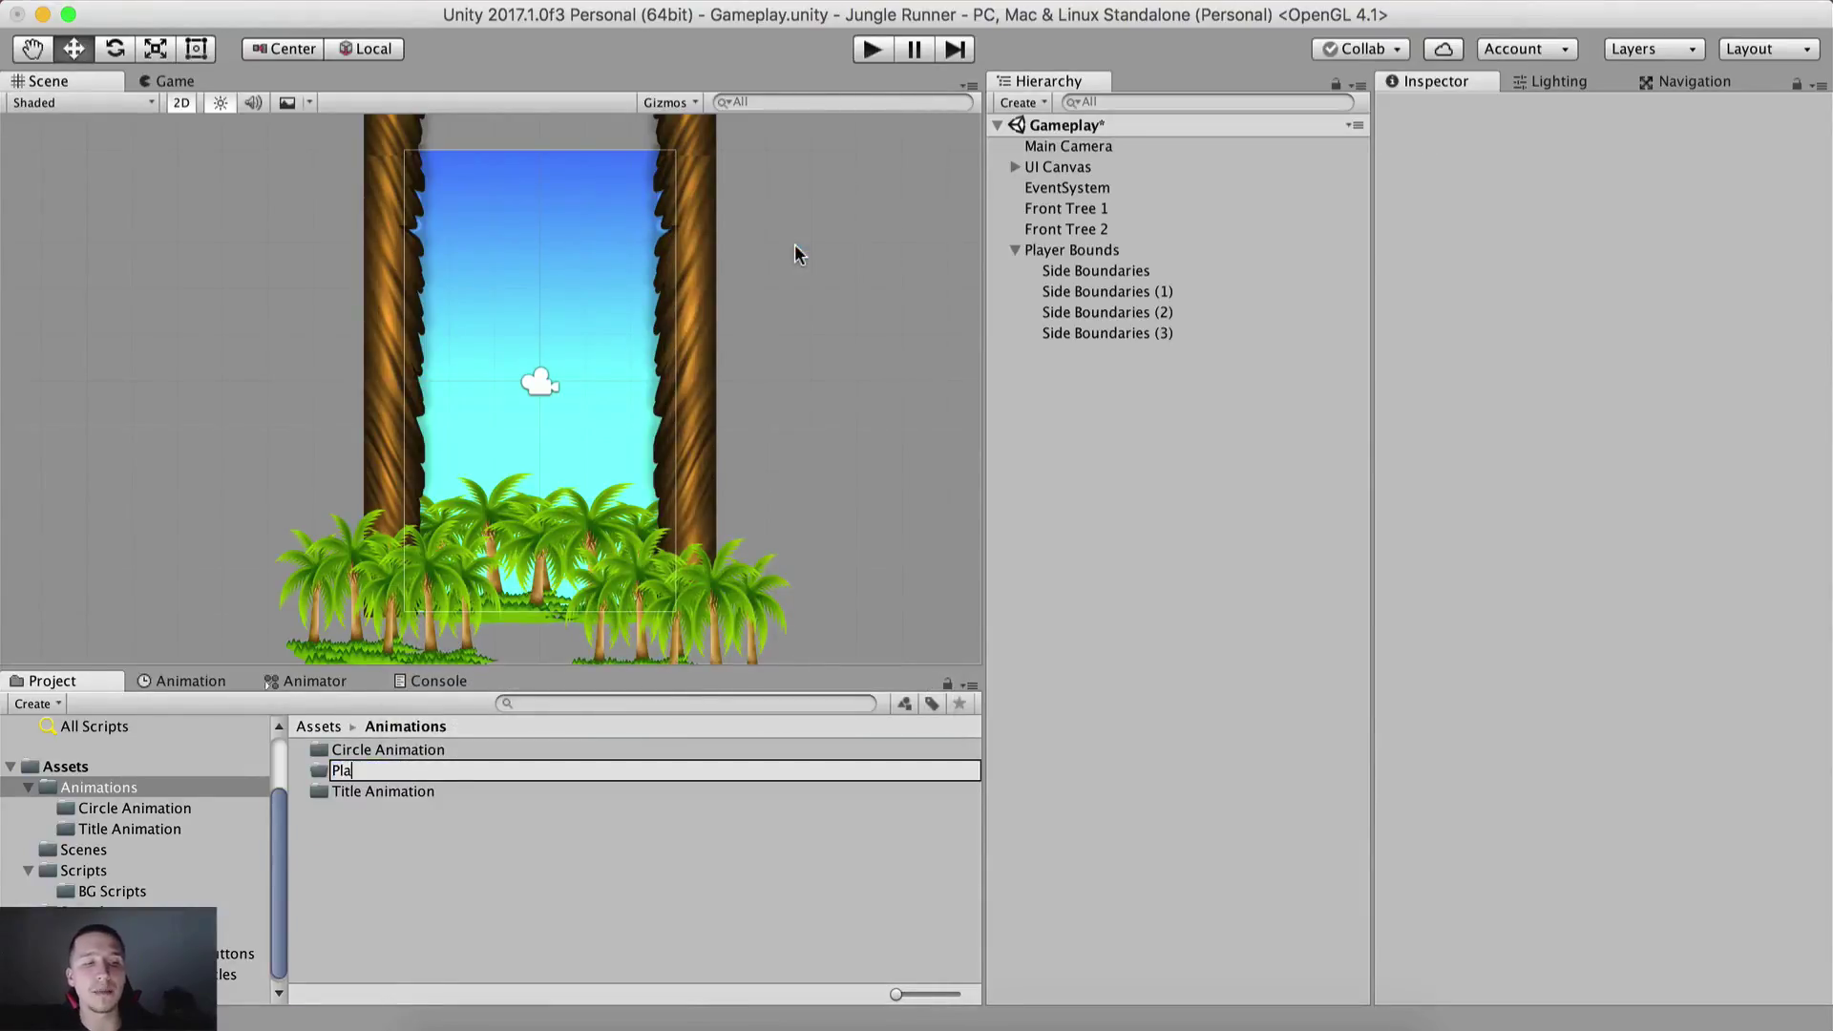
pyautogui.write('yer Animations')
pyautogui.press('Return')
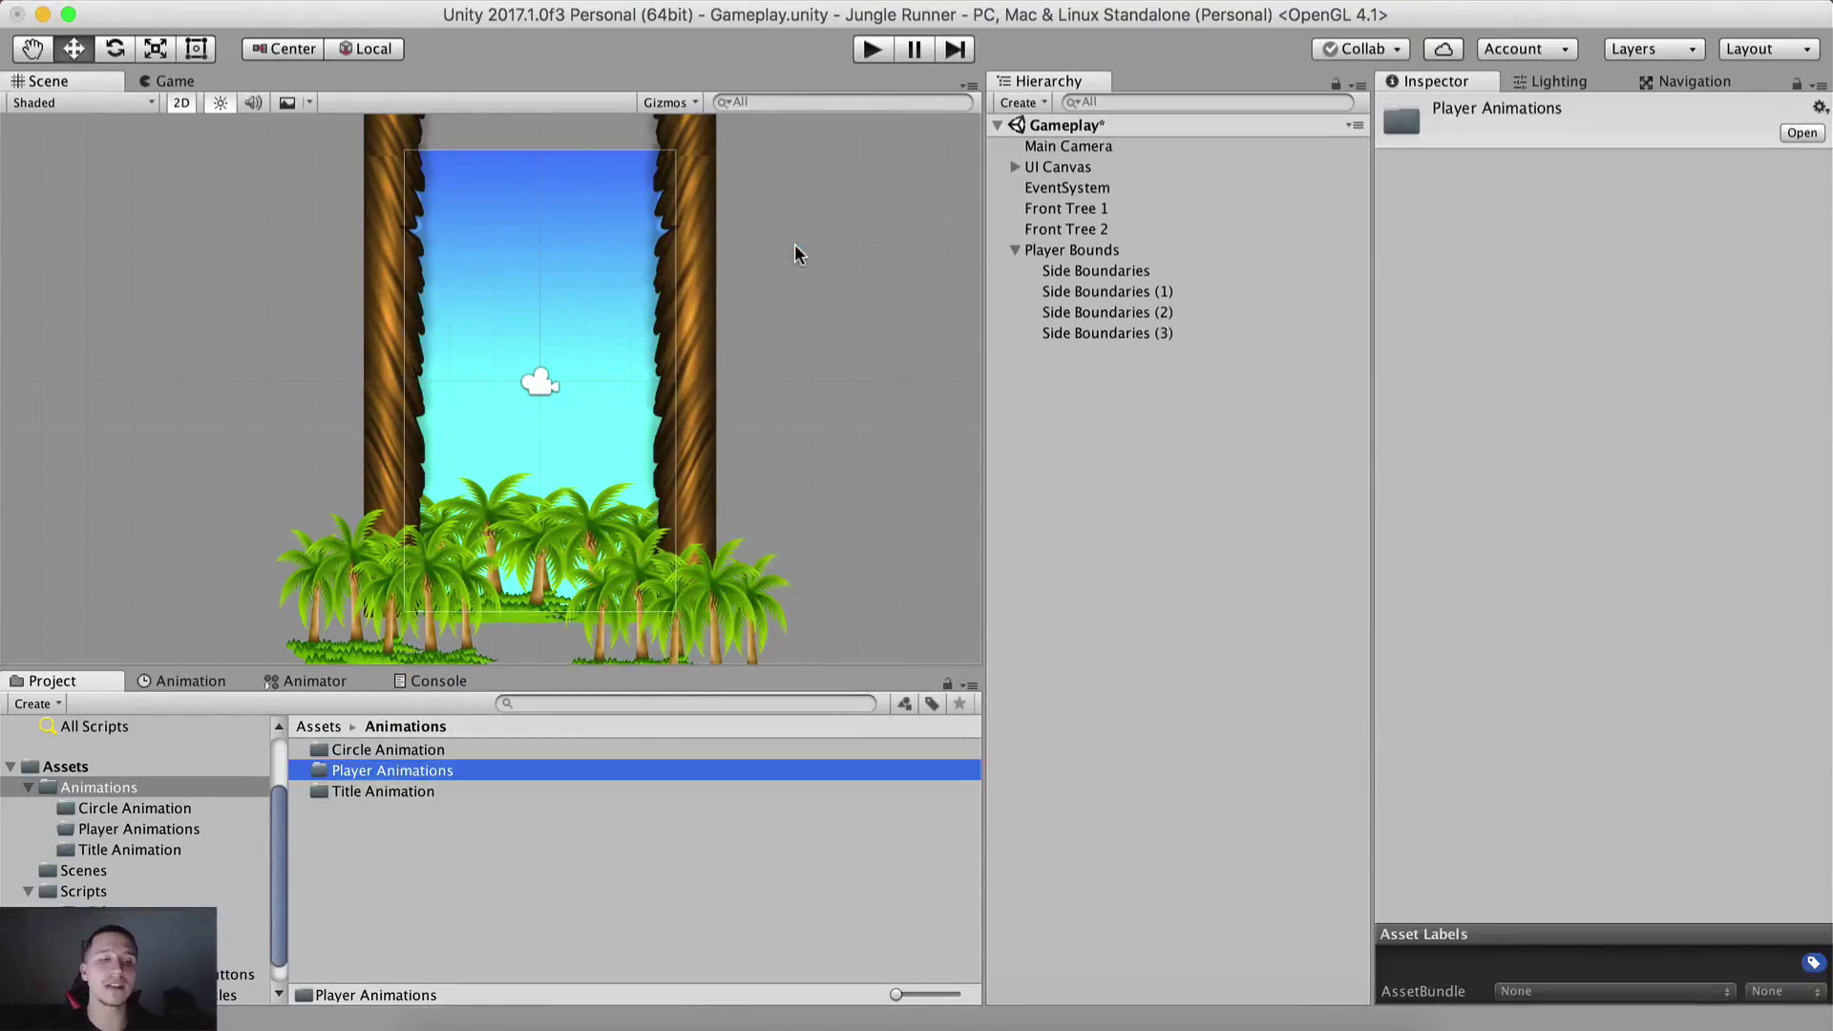
# Step: Place the run_01 to run_04 sprites from the Sprites/Player folder together into the scene beside the left tree
pyautogui.click(318, 726)
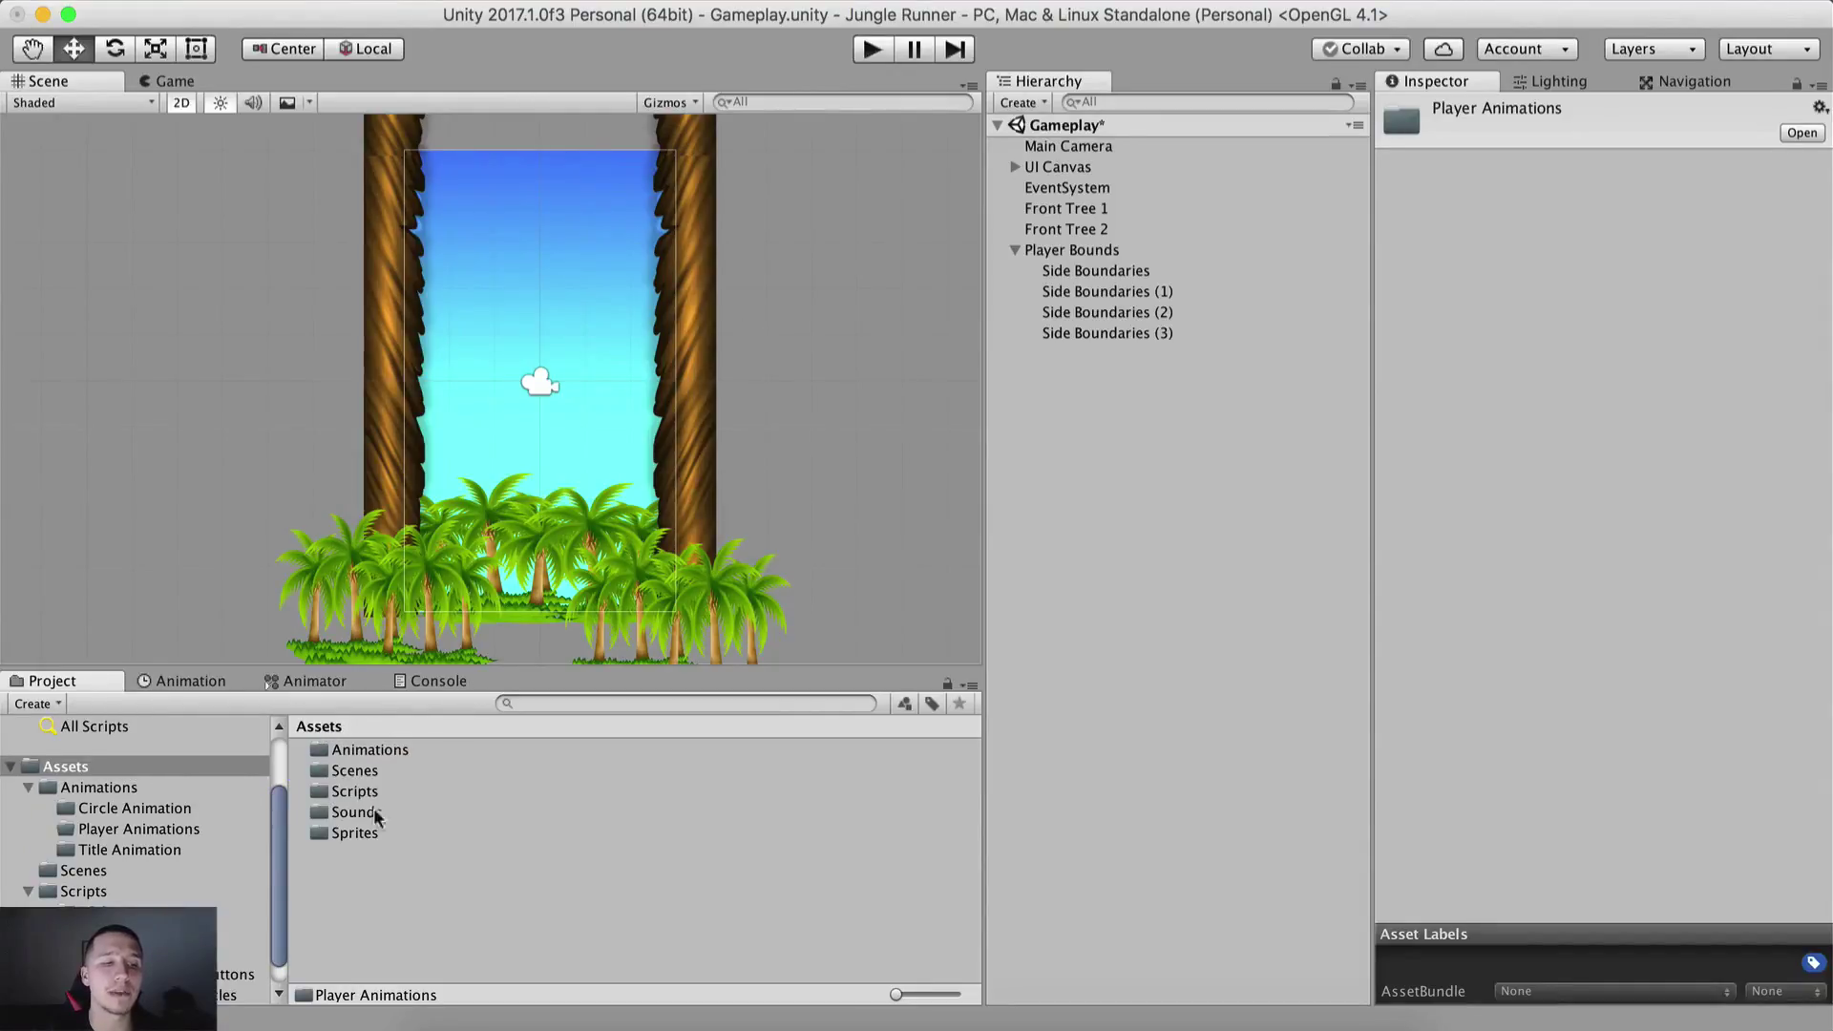
pyautogui.doubleClick(351, 835)
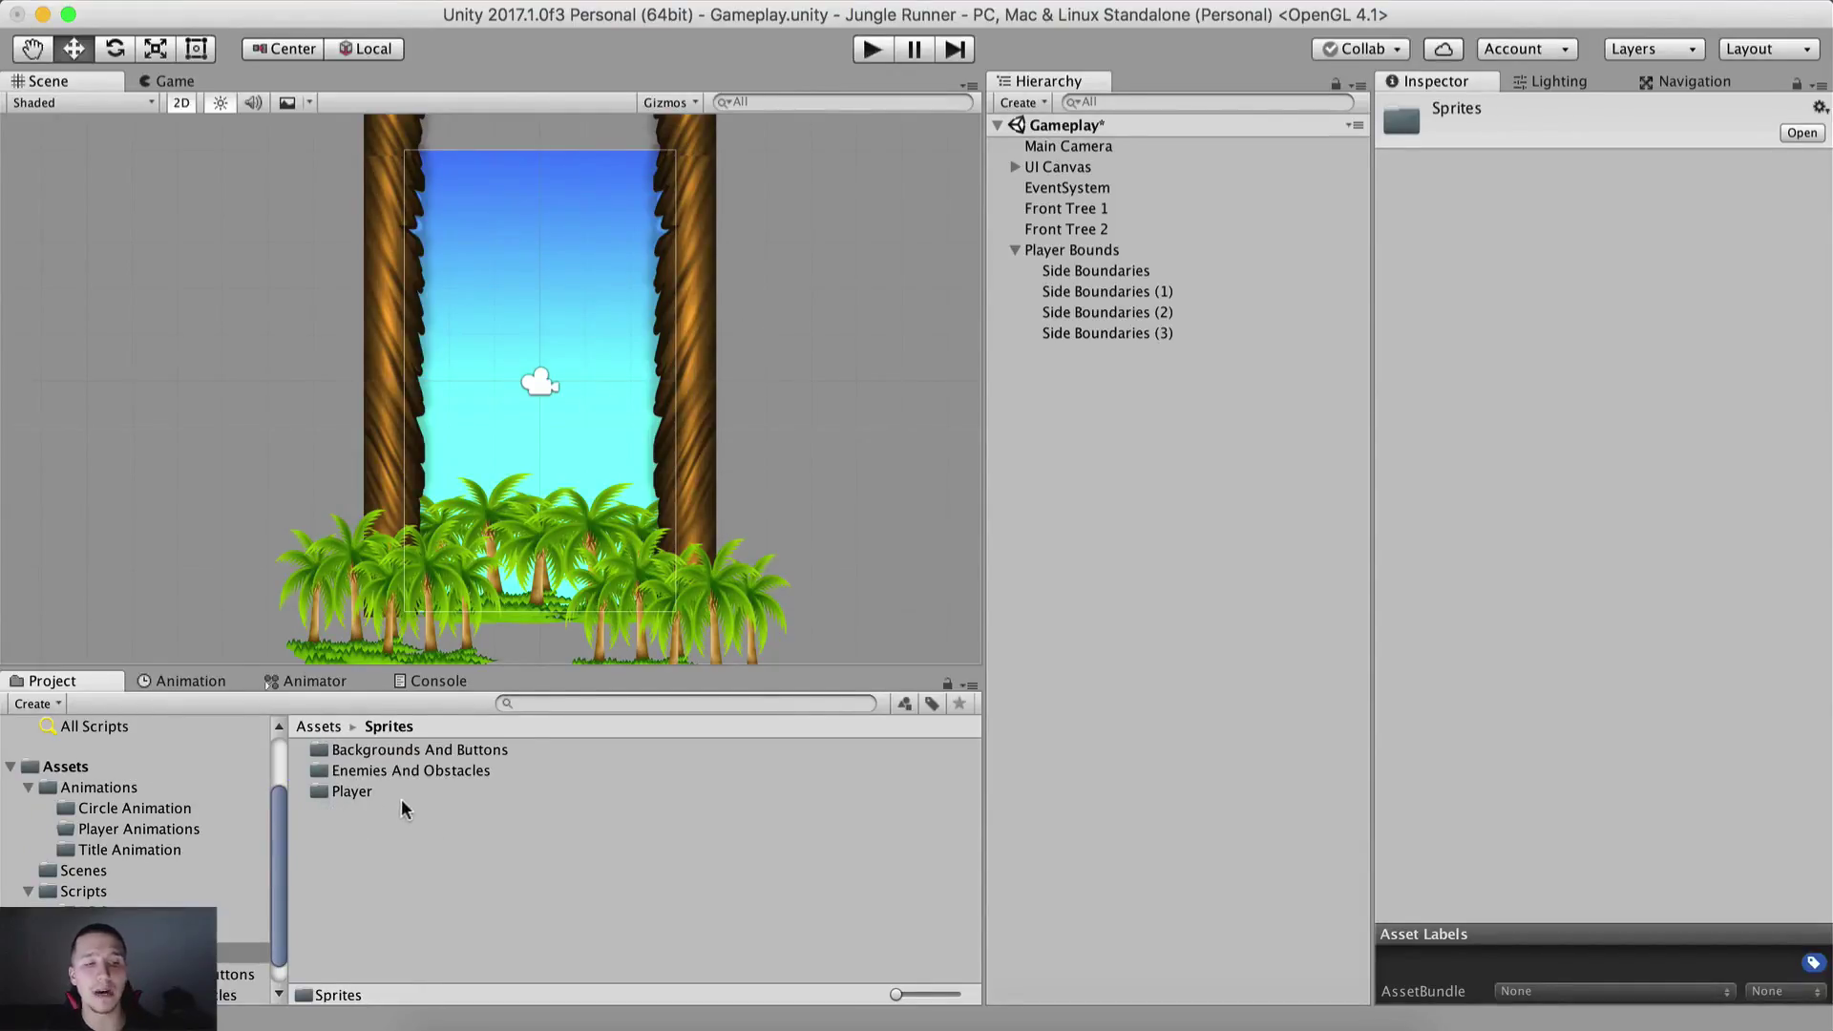
pyautogui.doubleClick(405, 794)
pyautogui.click(435, 874)
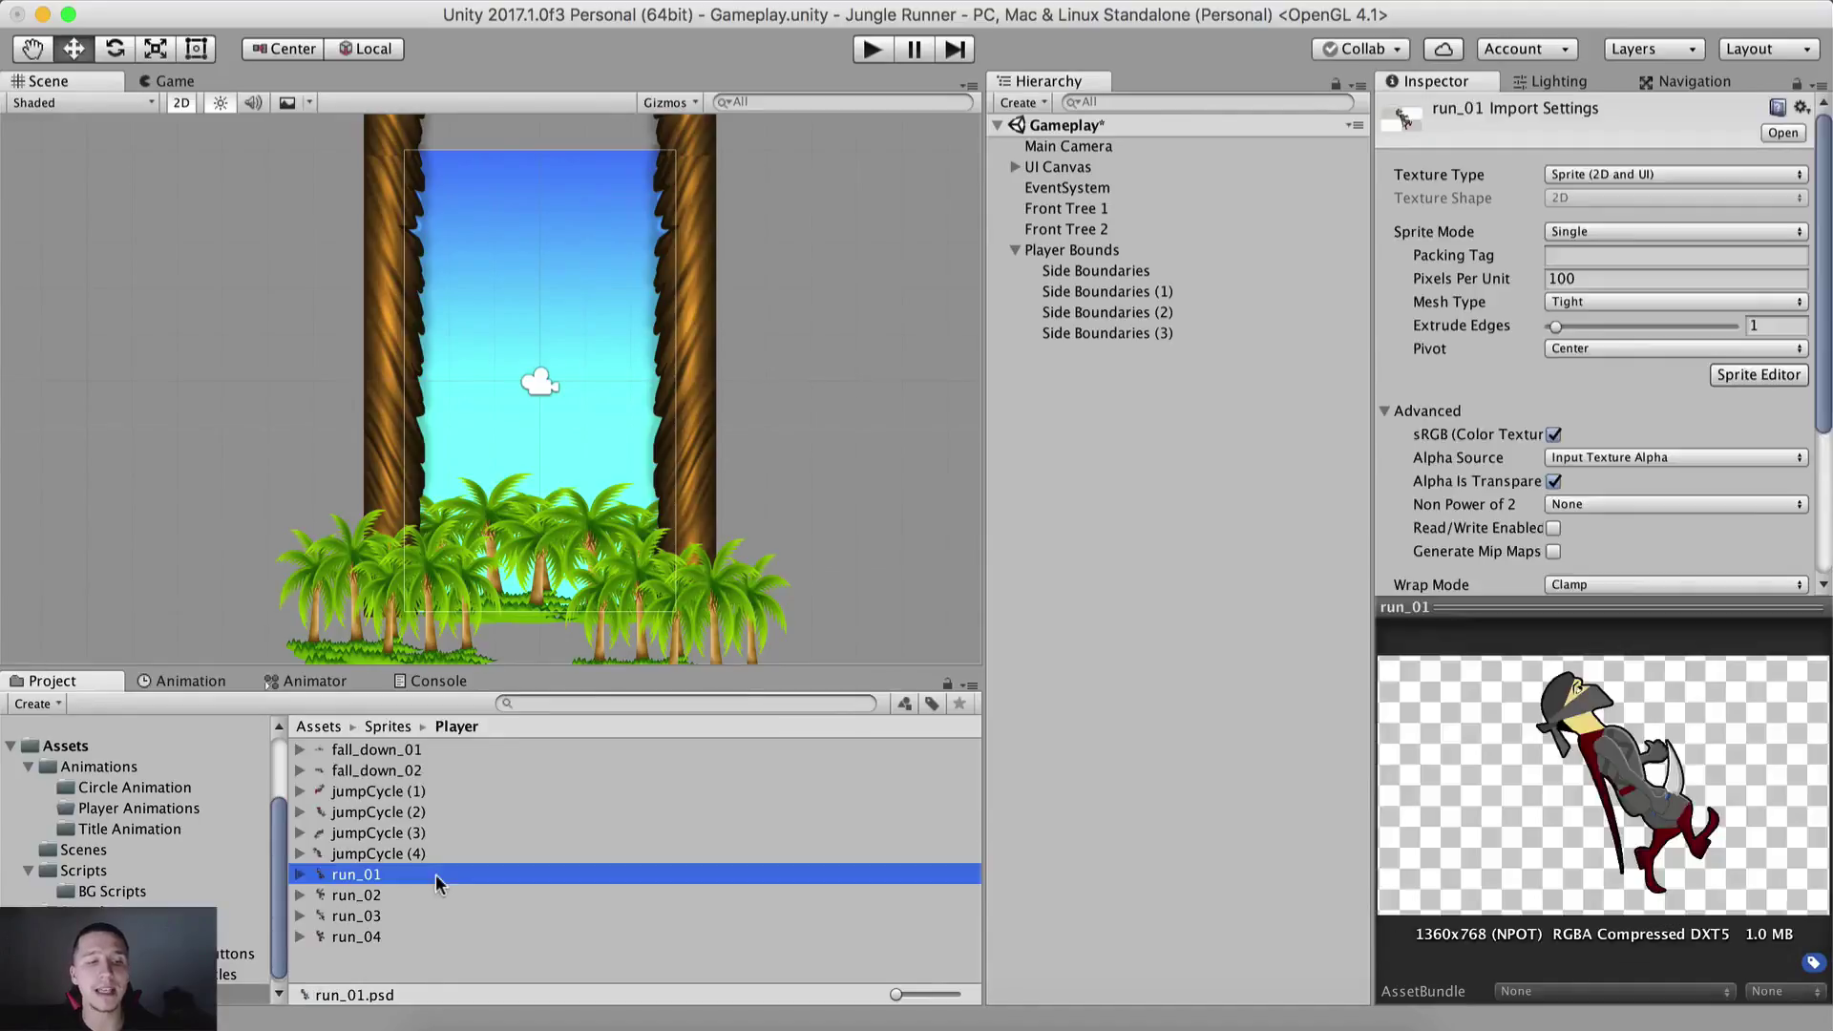
pyautogui.keyDown('shift'); pyautogui.click(427, 931); pyautogui.keyUp('shift')
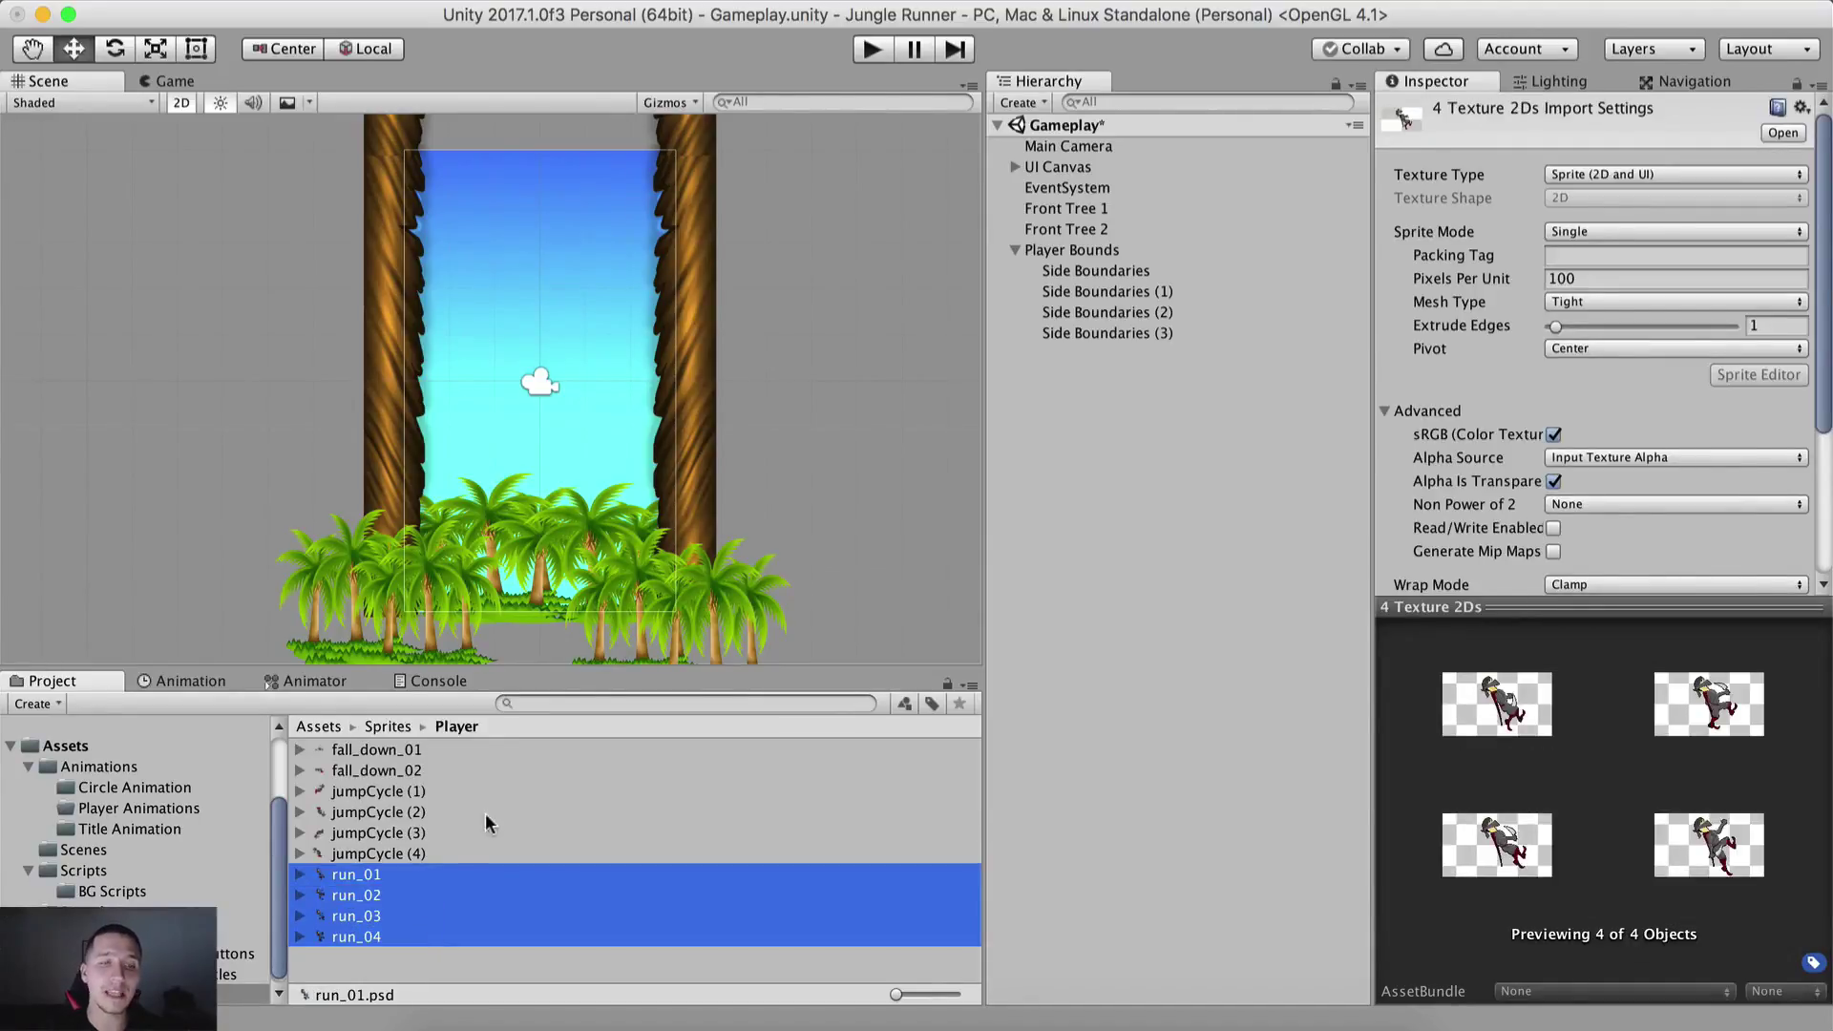
pyautogui.moveTo(352, 888); pyautogui.dragTo(185, 397)
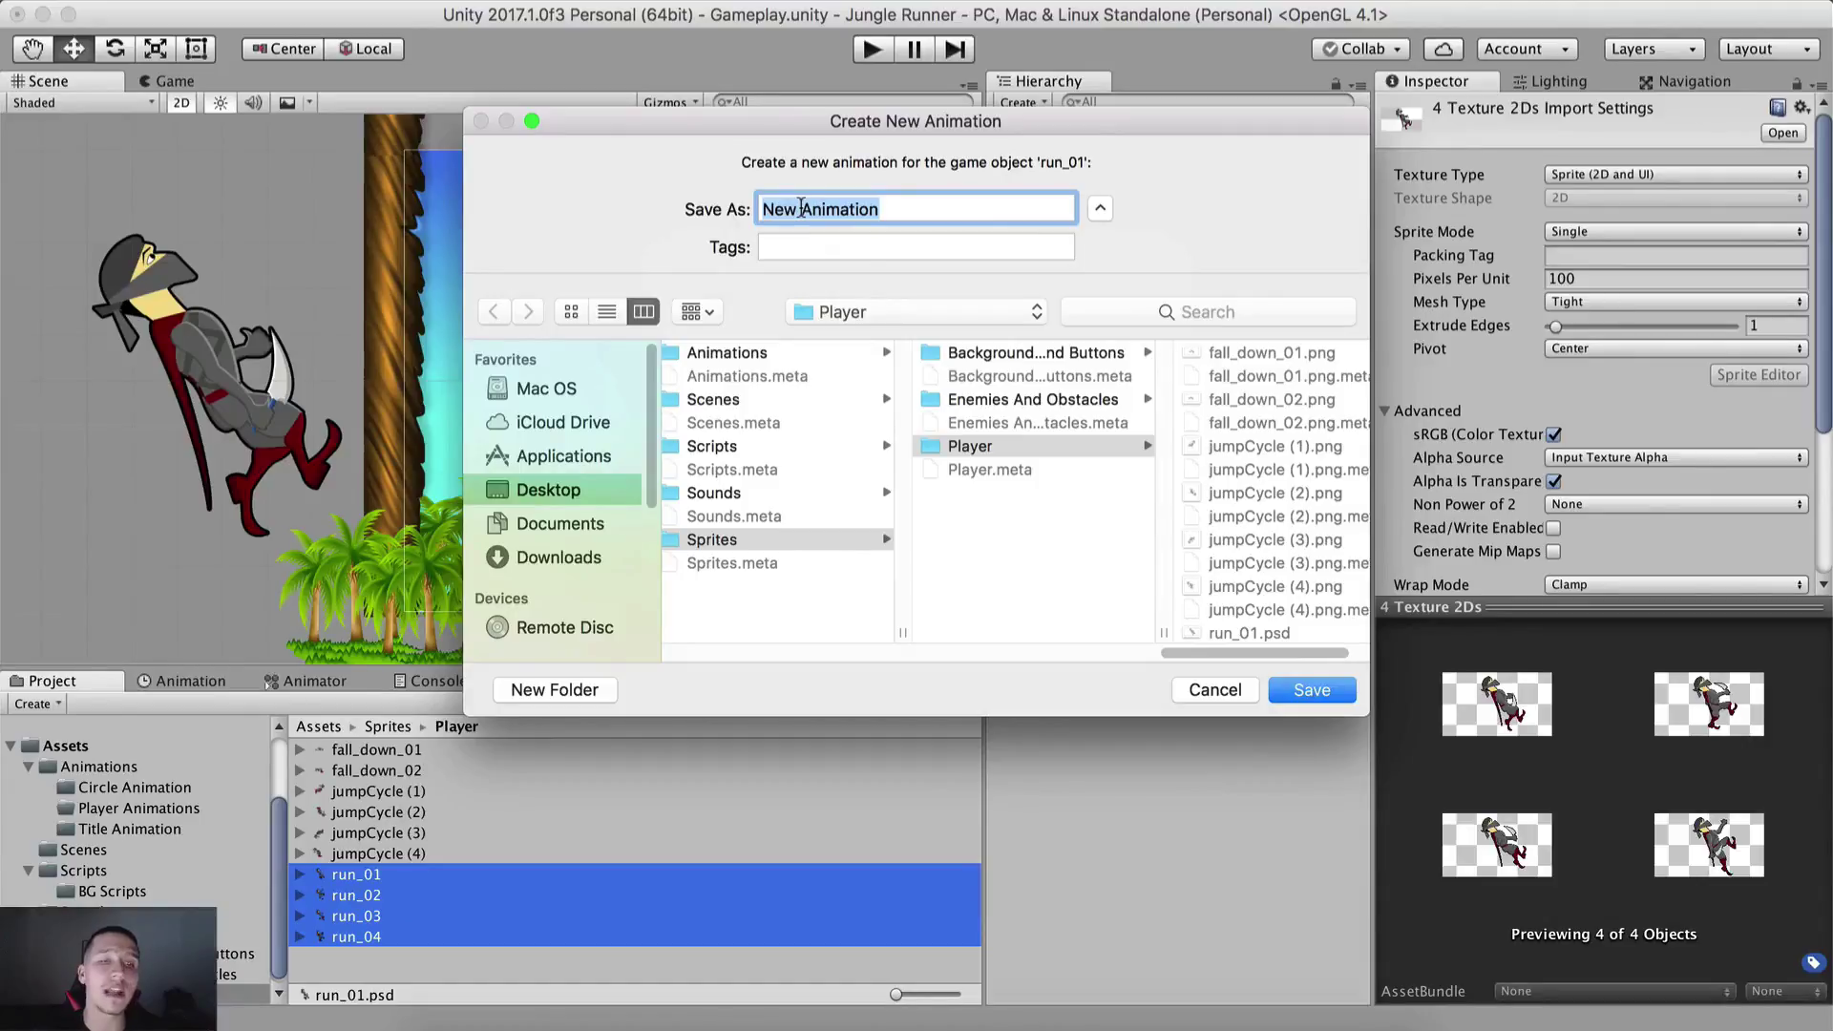
# Step: Save the new animation as RunRight in the Player Animations folder inside Animations
pyautogui.click(802, 356)
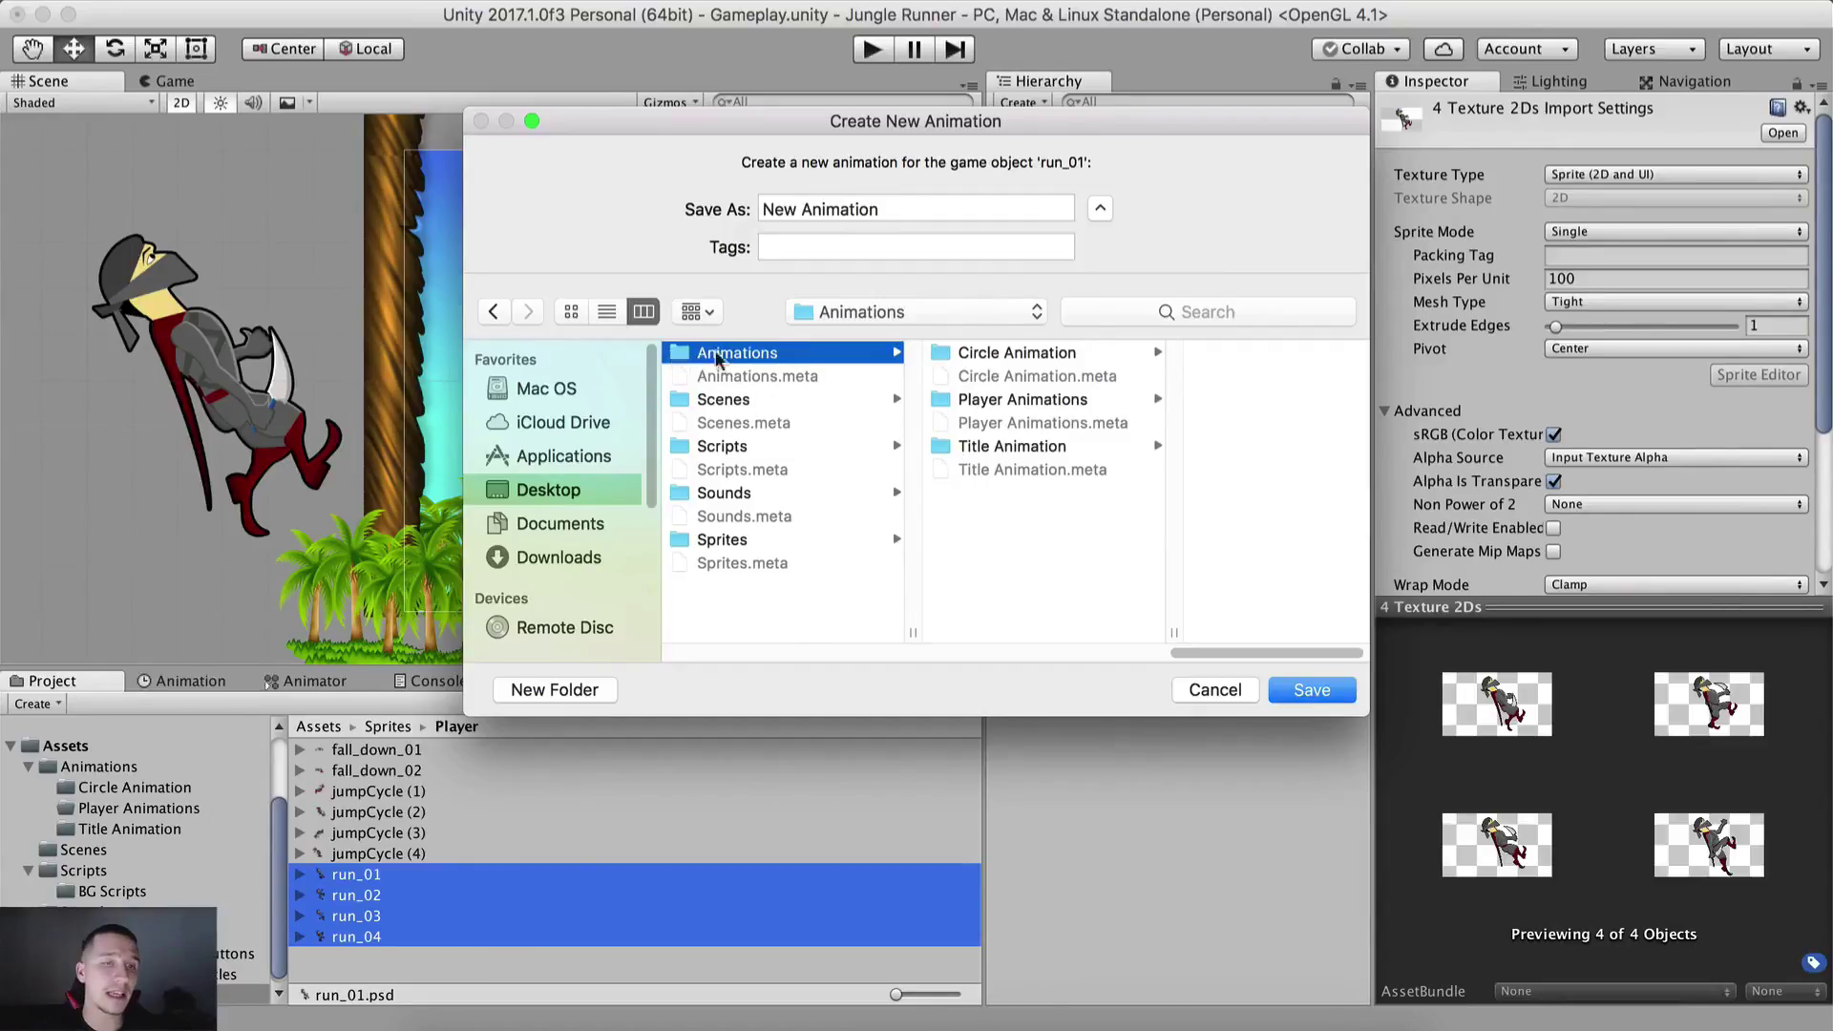
pyautogui.click(1014, 399)
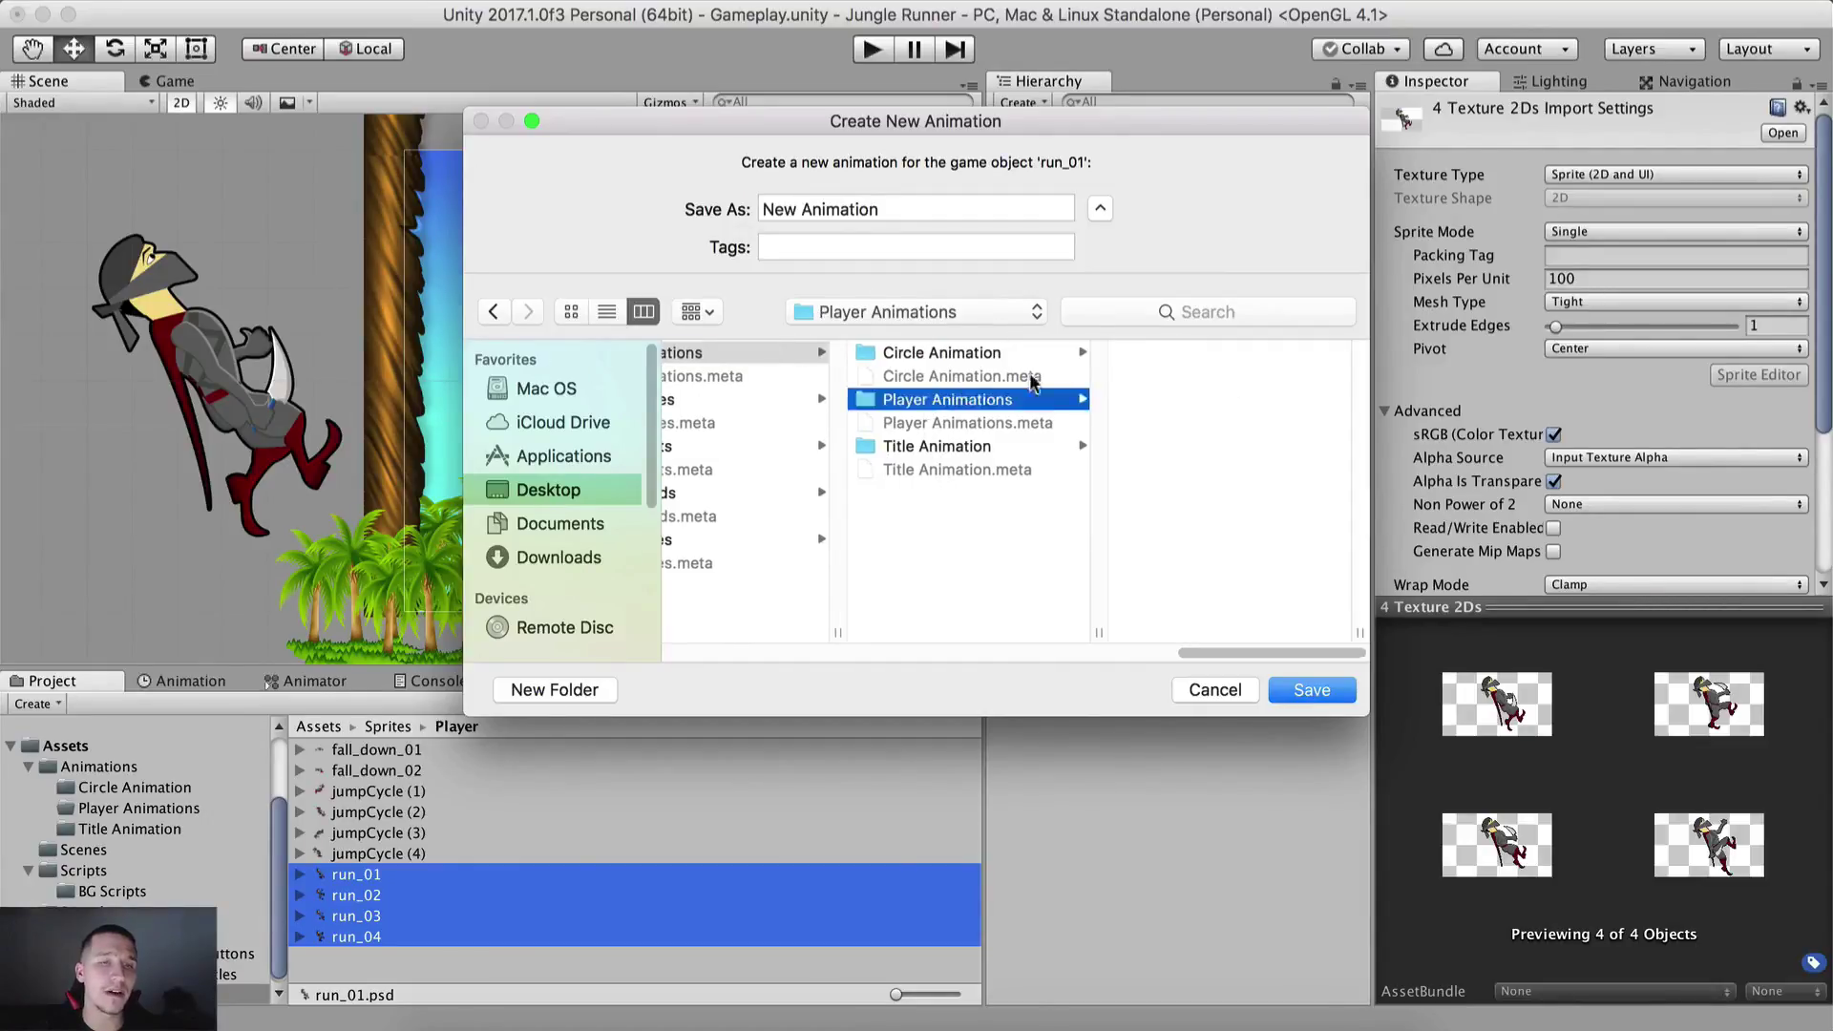
pyautogui.click(905, 208)
pyautogui.press('super+a')
pyautogui.write('RunRight')
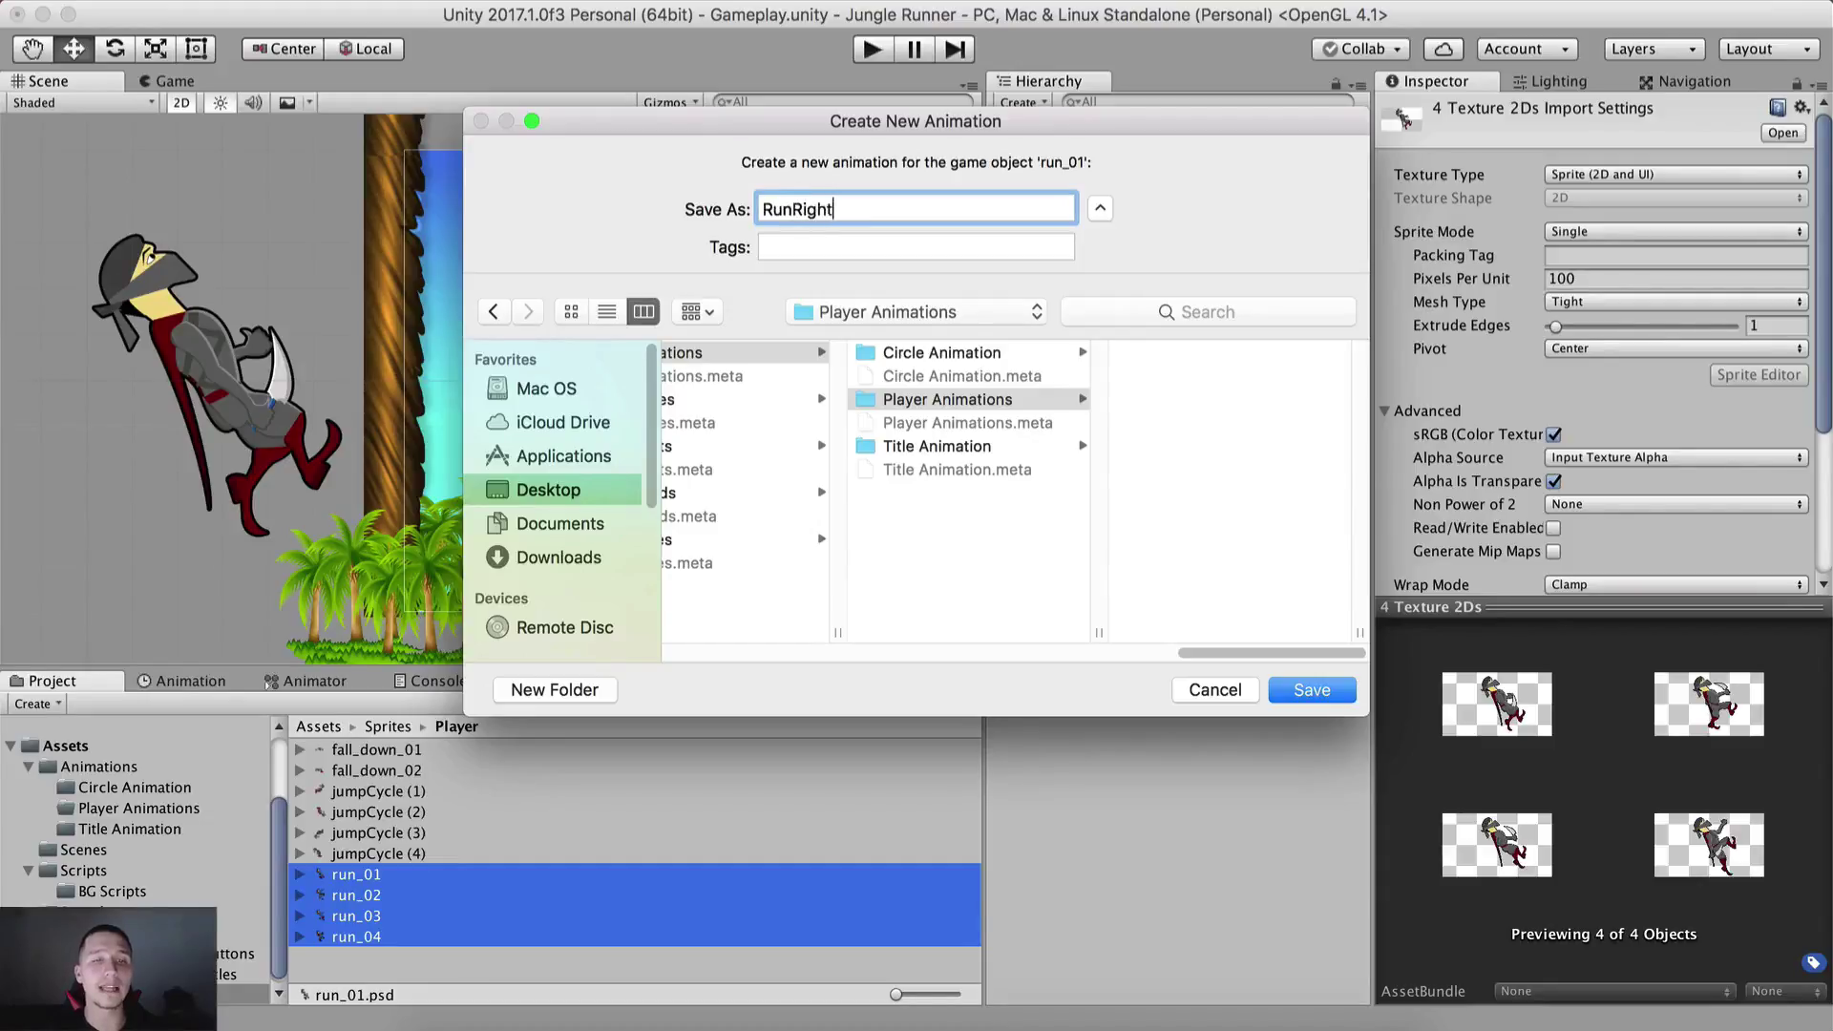
pyautogui.press('Return')
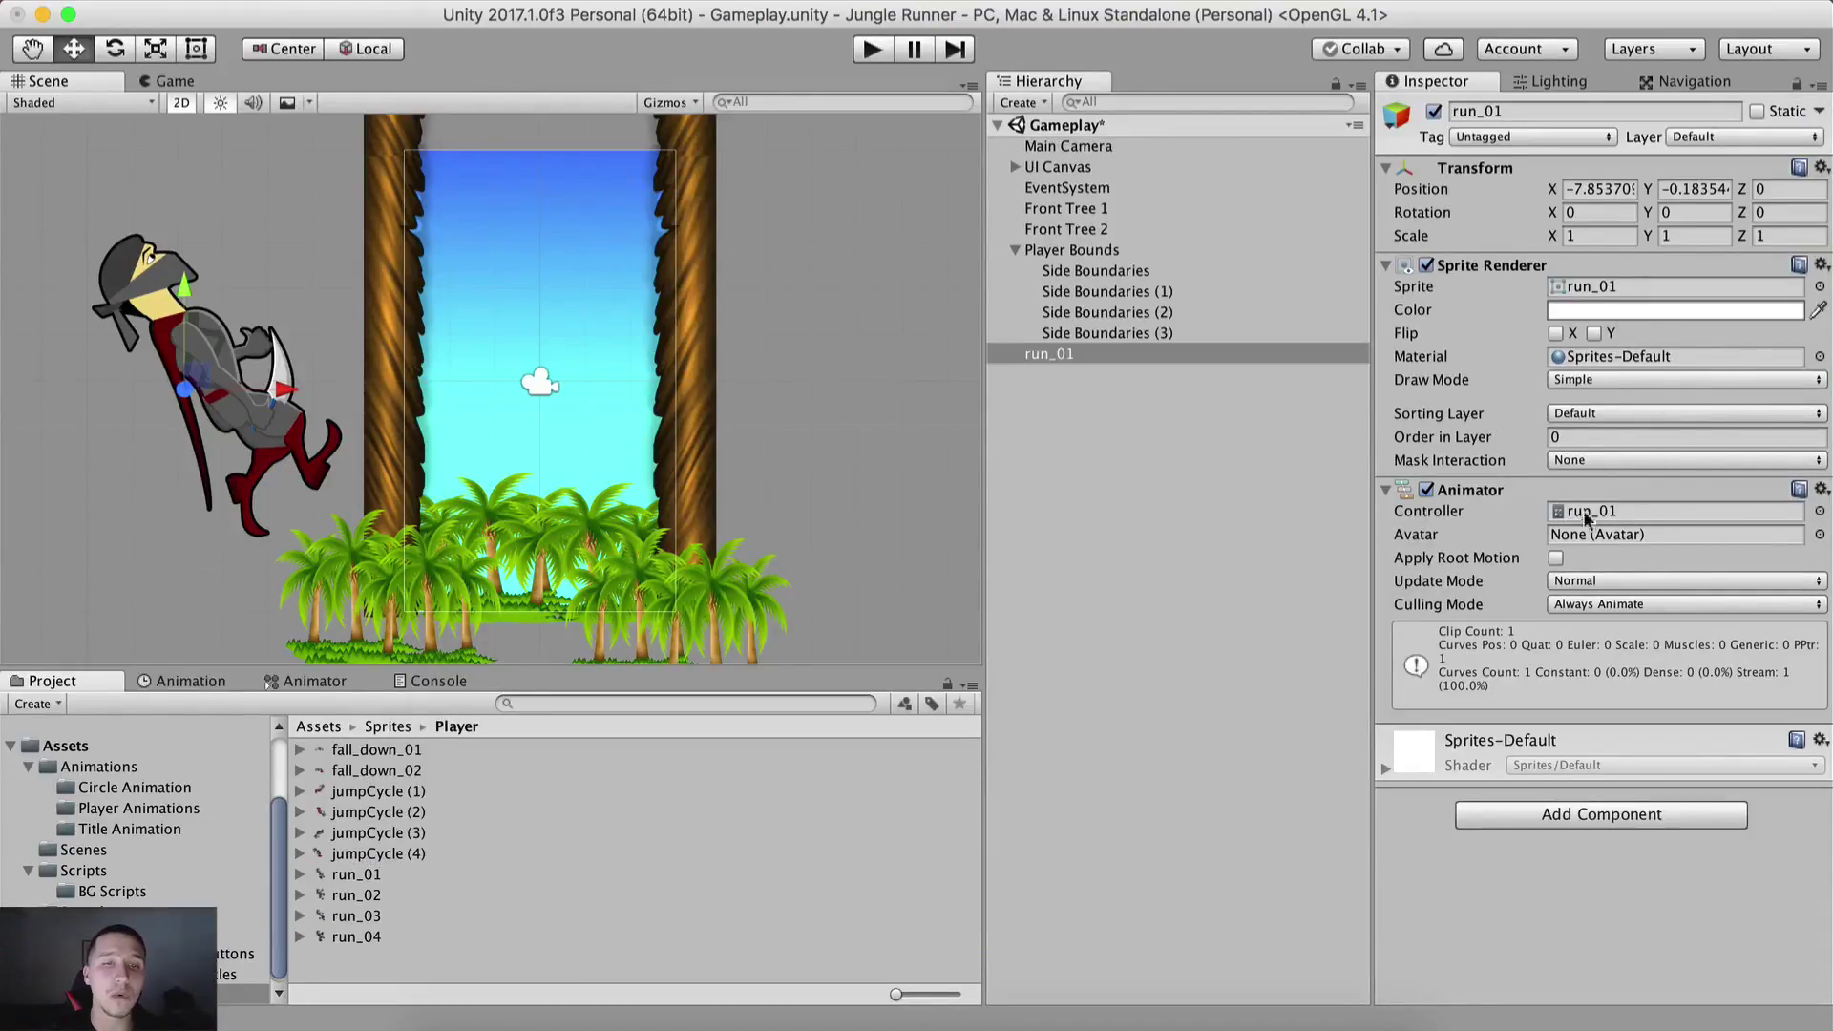
# Step: Rename the run_01 object in the scene as Player
pyautogui.click(1103, 381)
pyautogui.click(1050, 354)
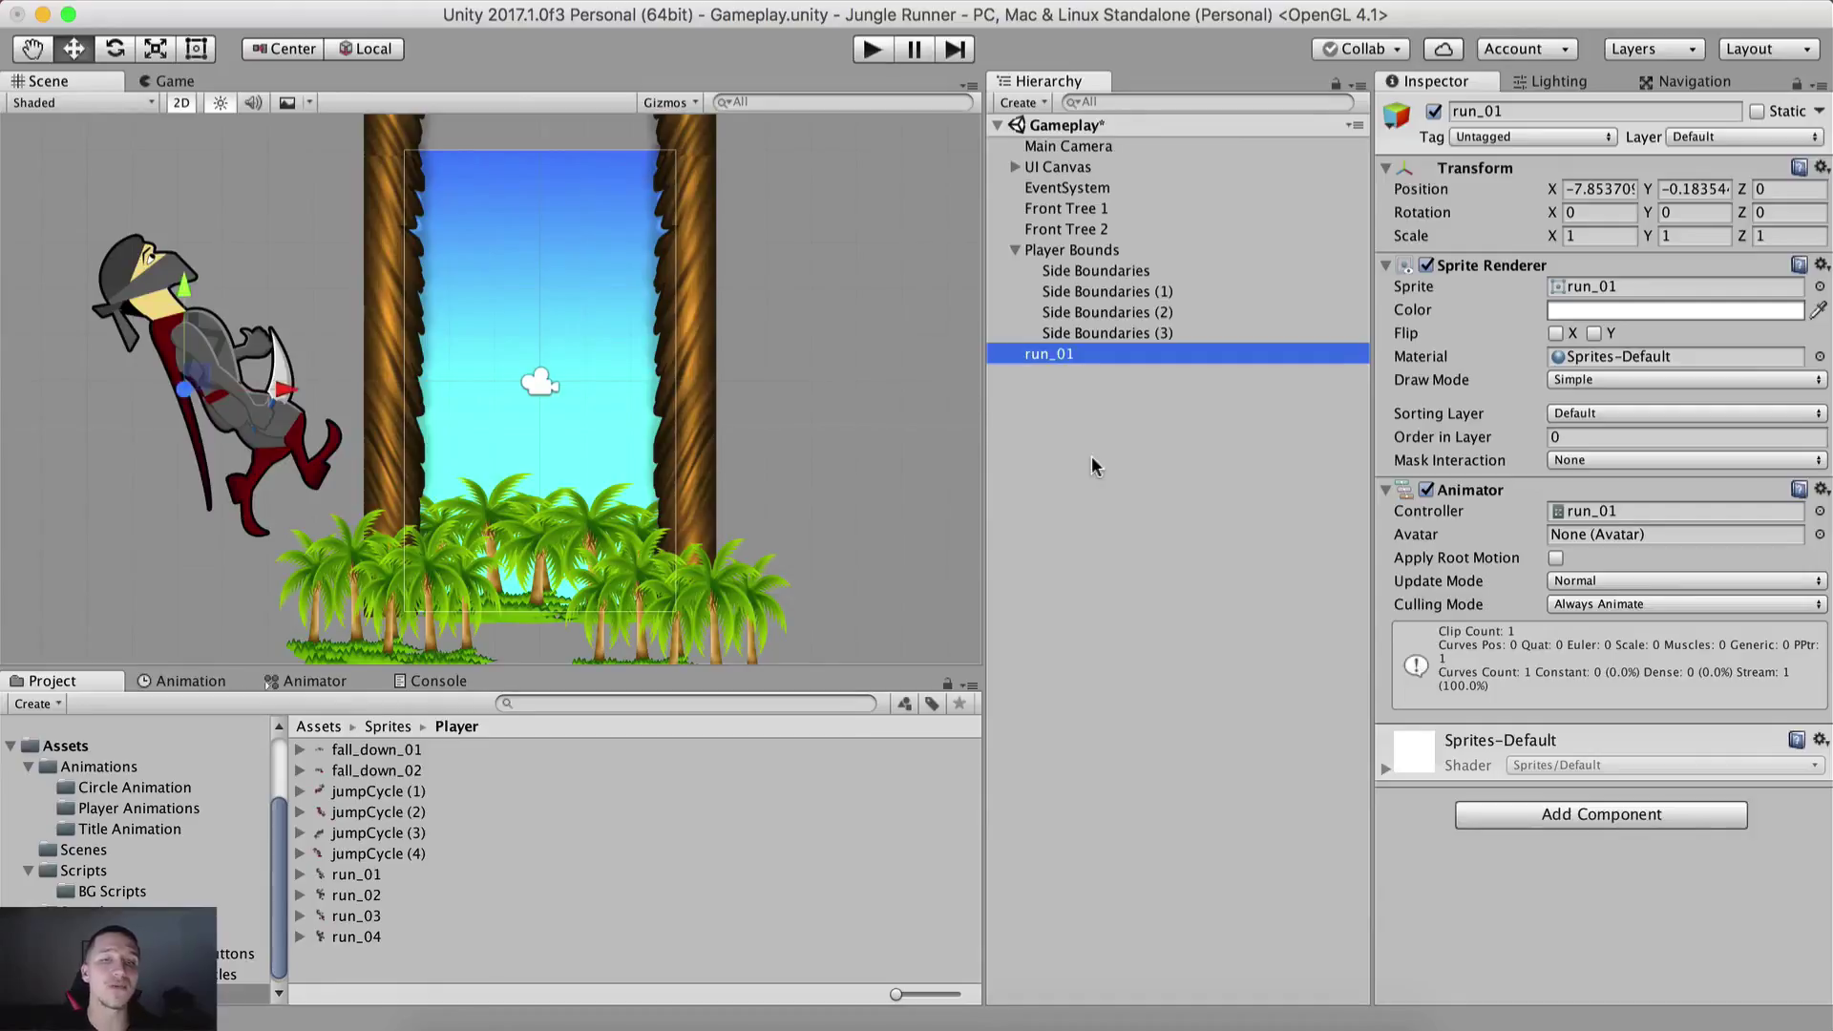
pyautogui.press('Return')
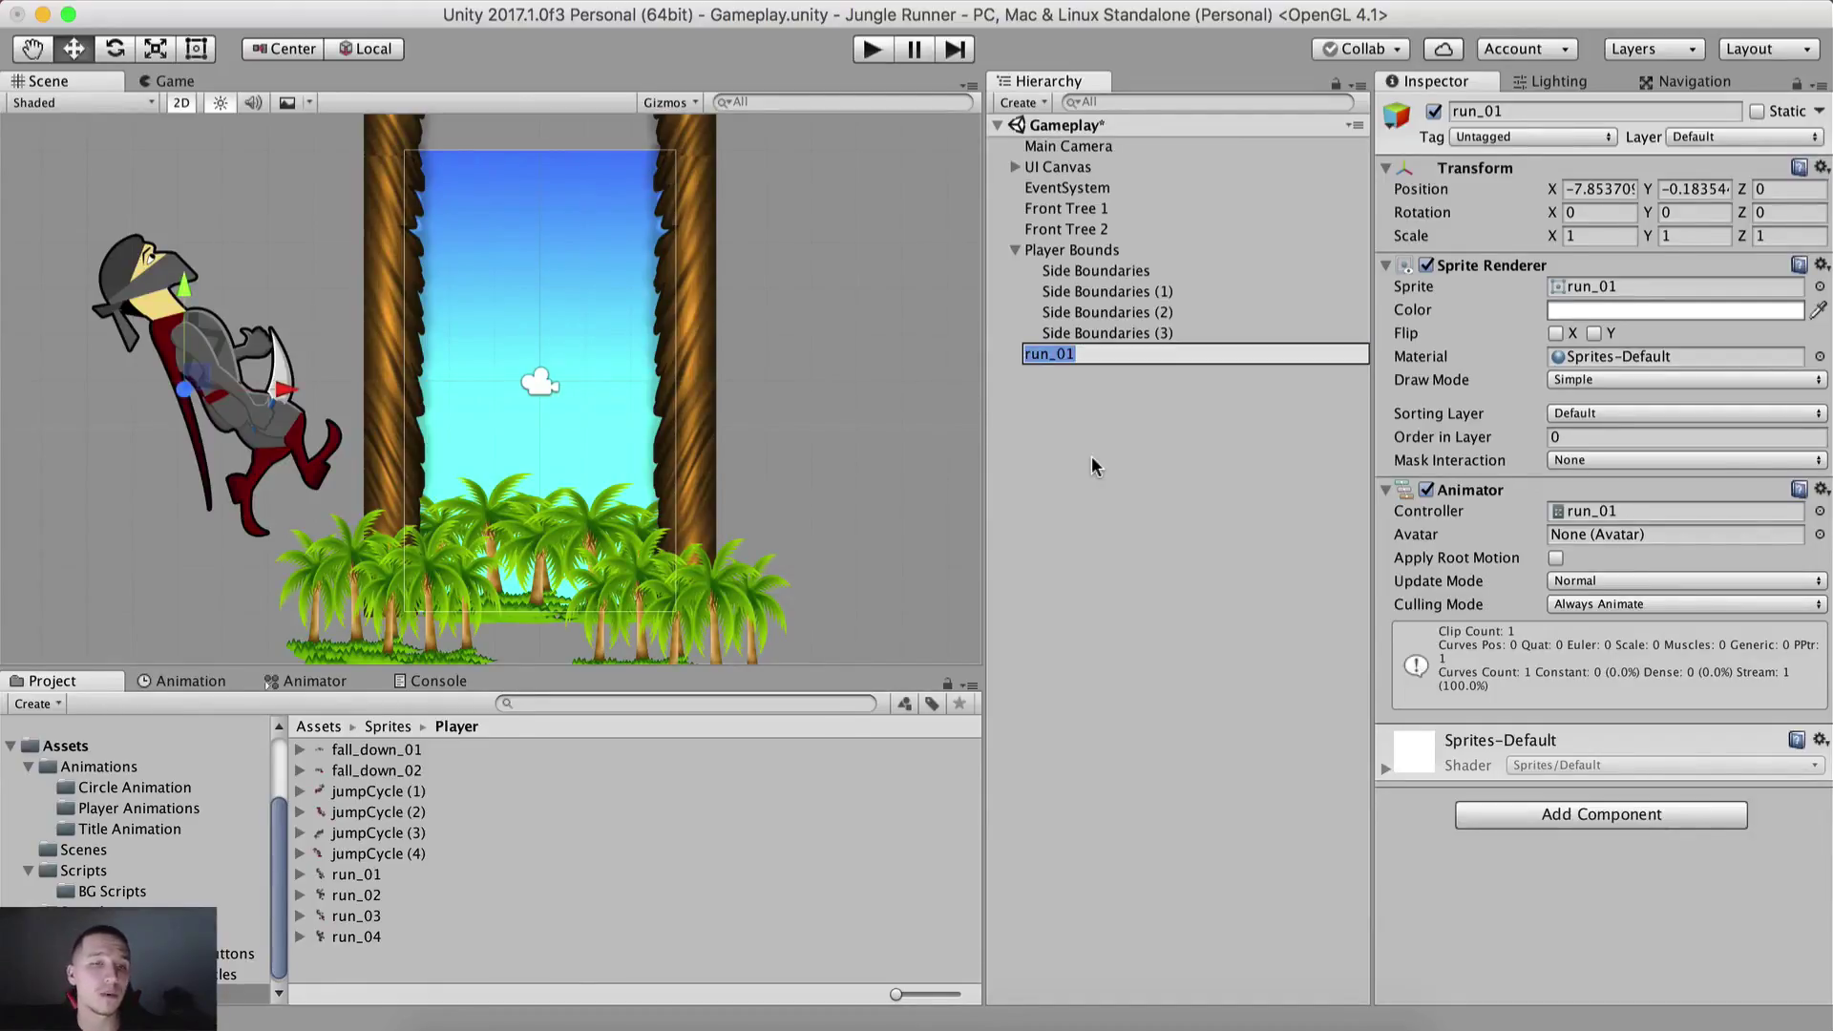
pyautogui.write('Player')
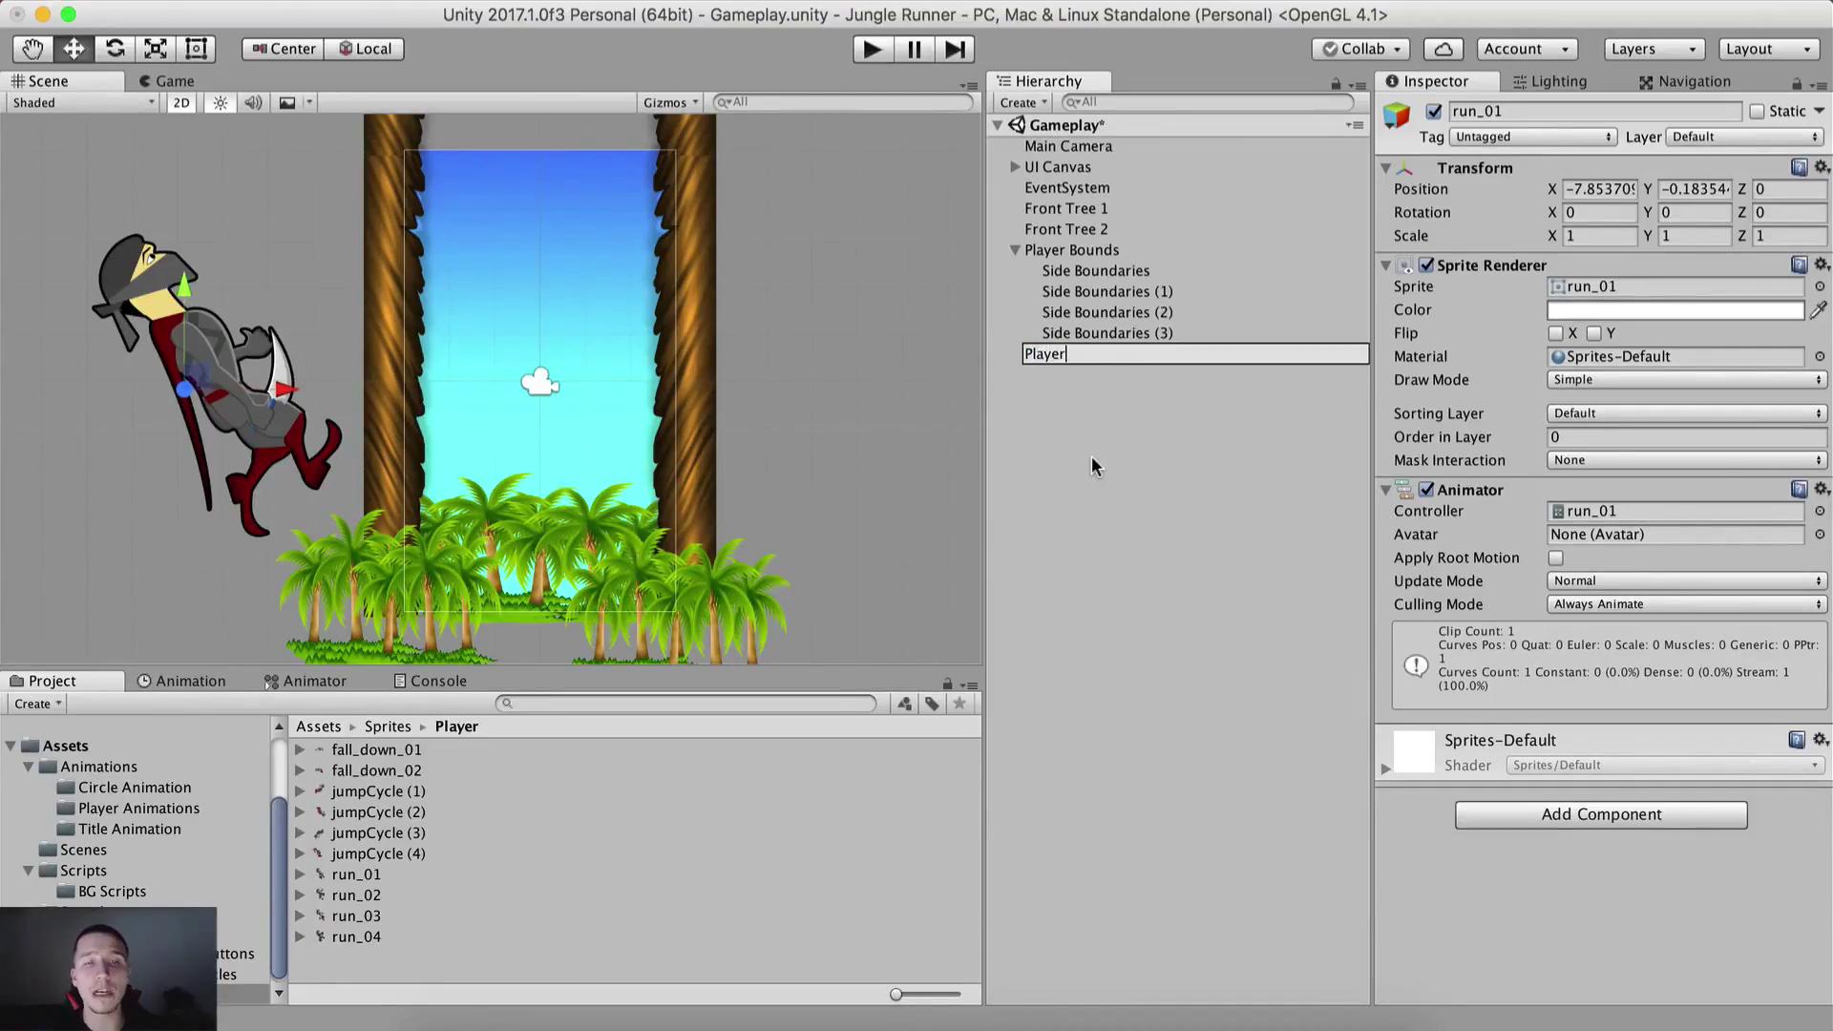
pyautogui.press('Return')
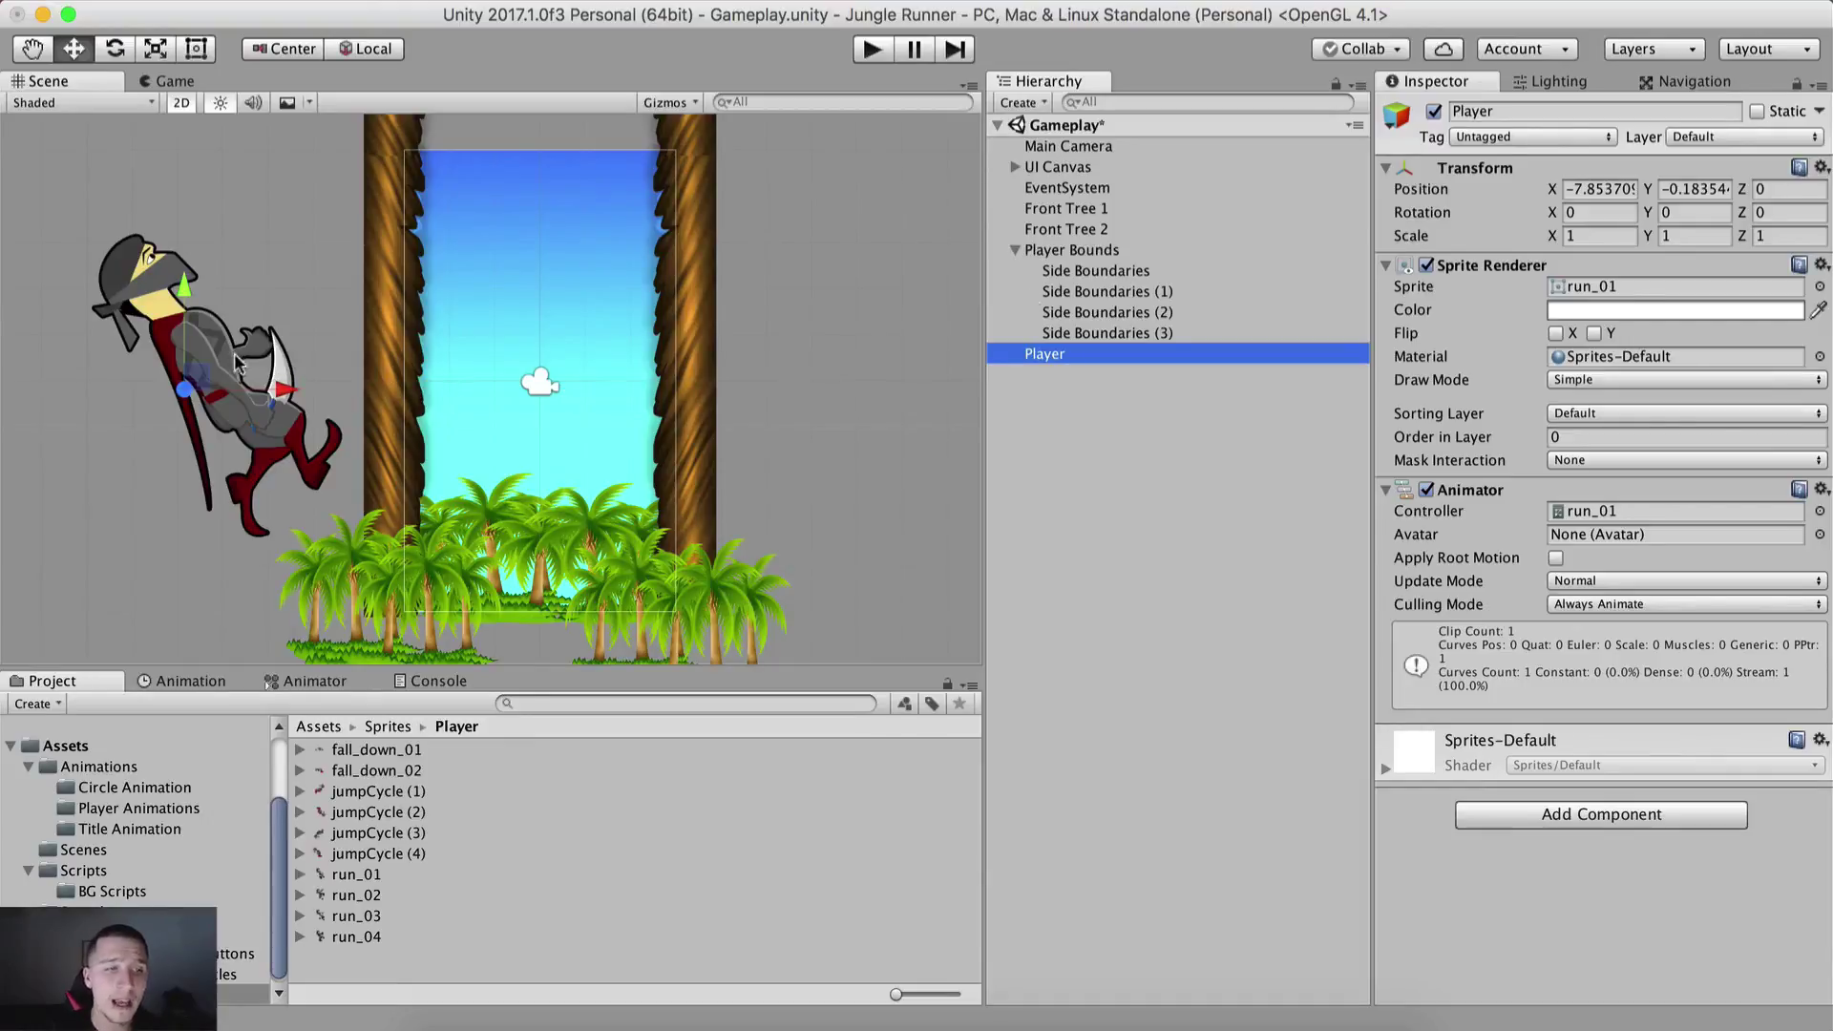
# Step: Move the Player between the two trees, to about X -0.12, and check its size in the Game view
pyautogui.moveTo(302, 390); pyautogui.dragTo(589, 404)
pyautogui.click(168, 78)
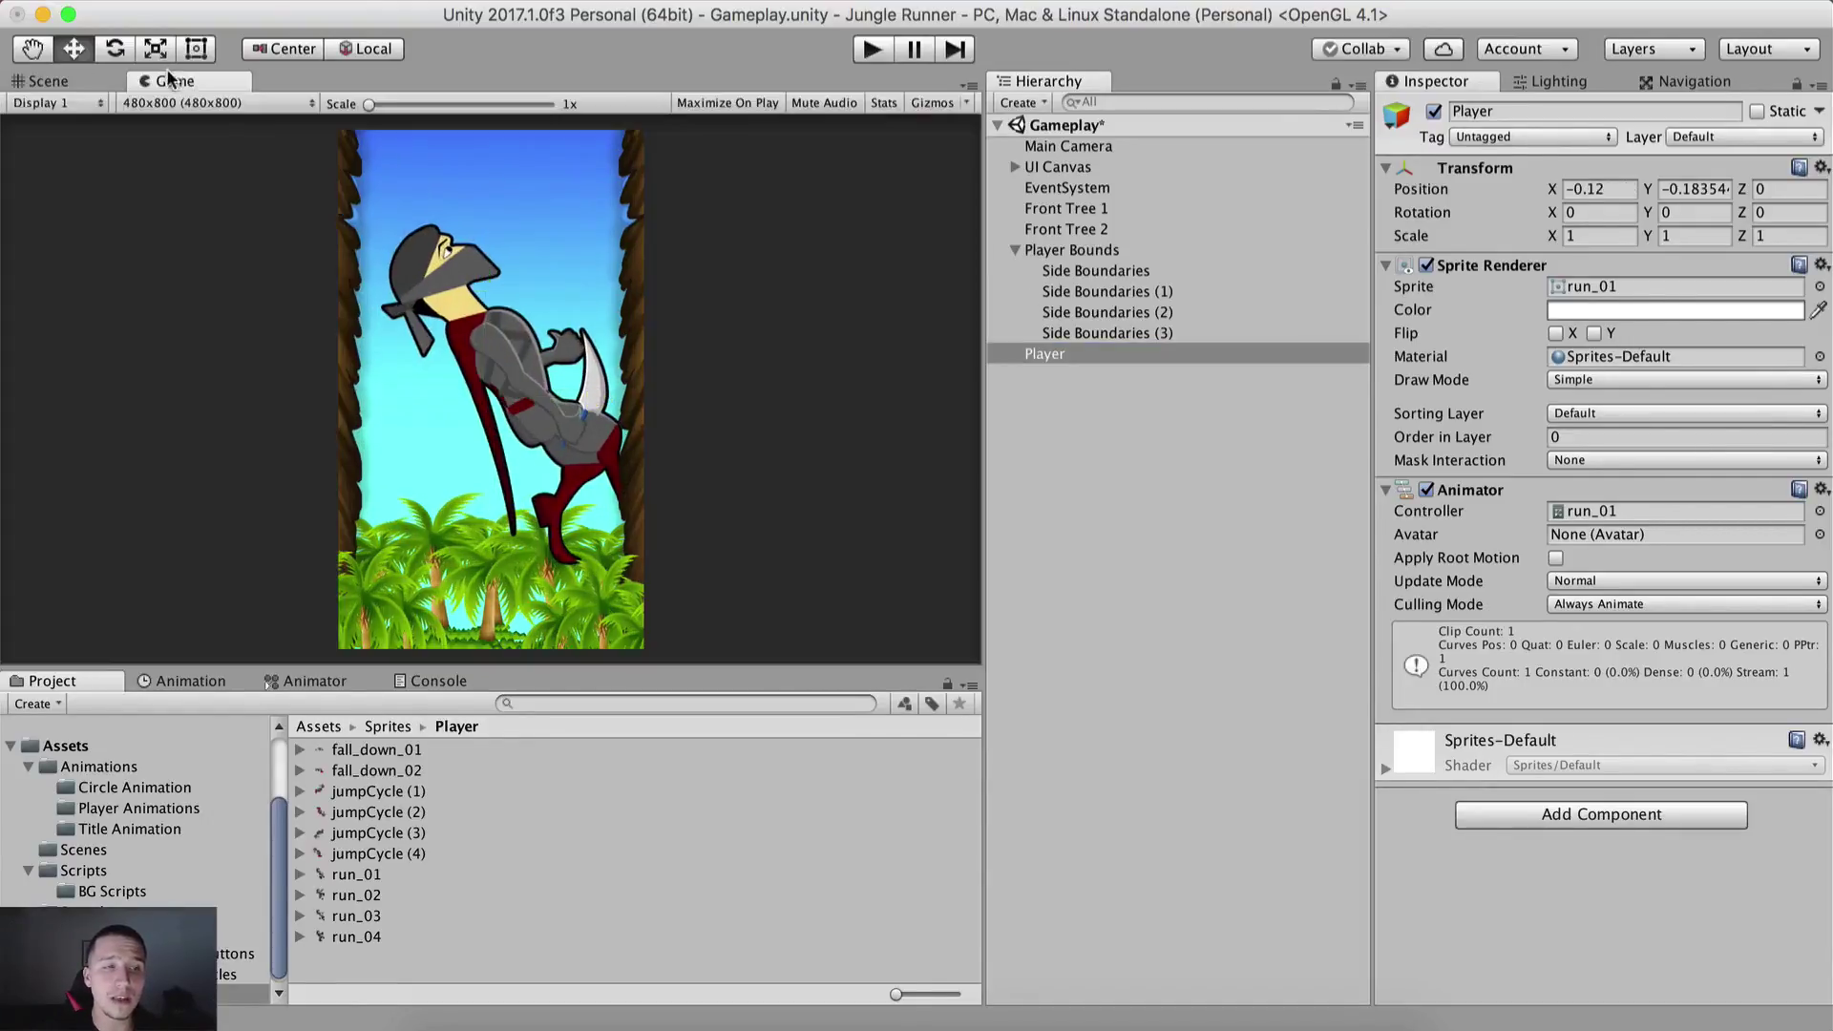
pyautogui.click(32, 80)
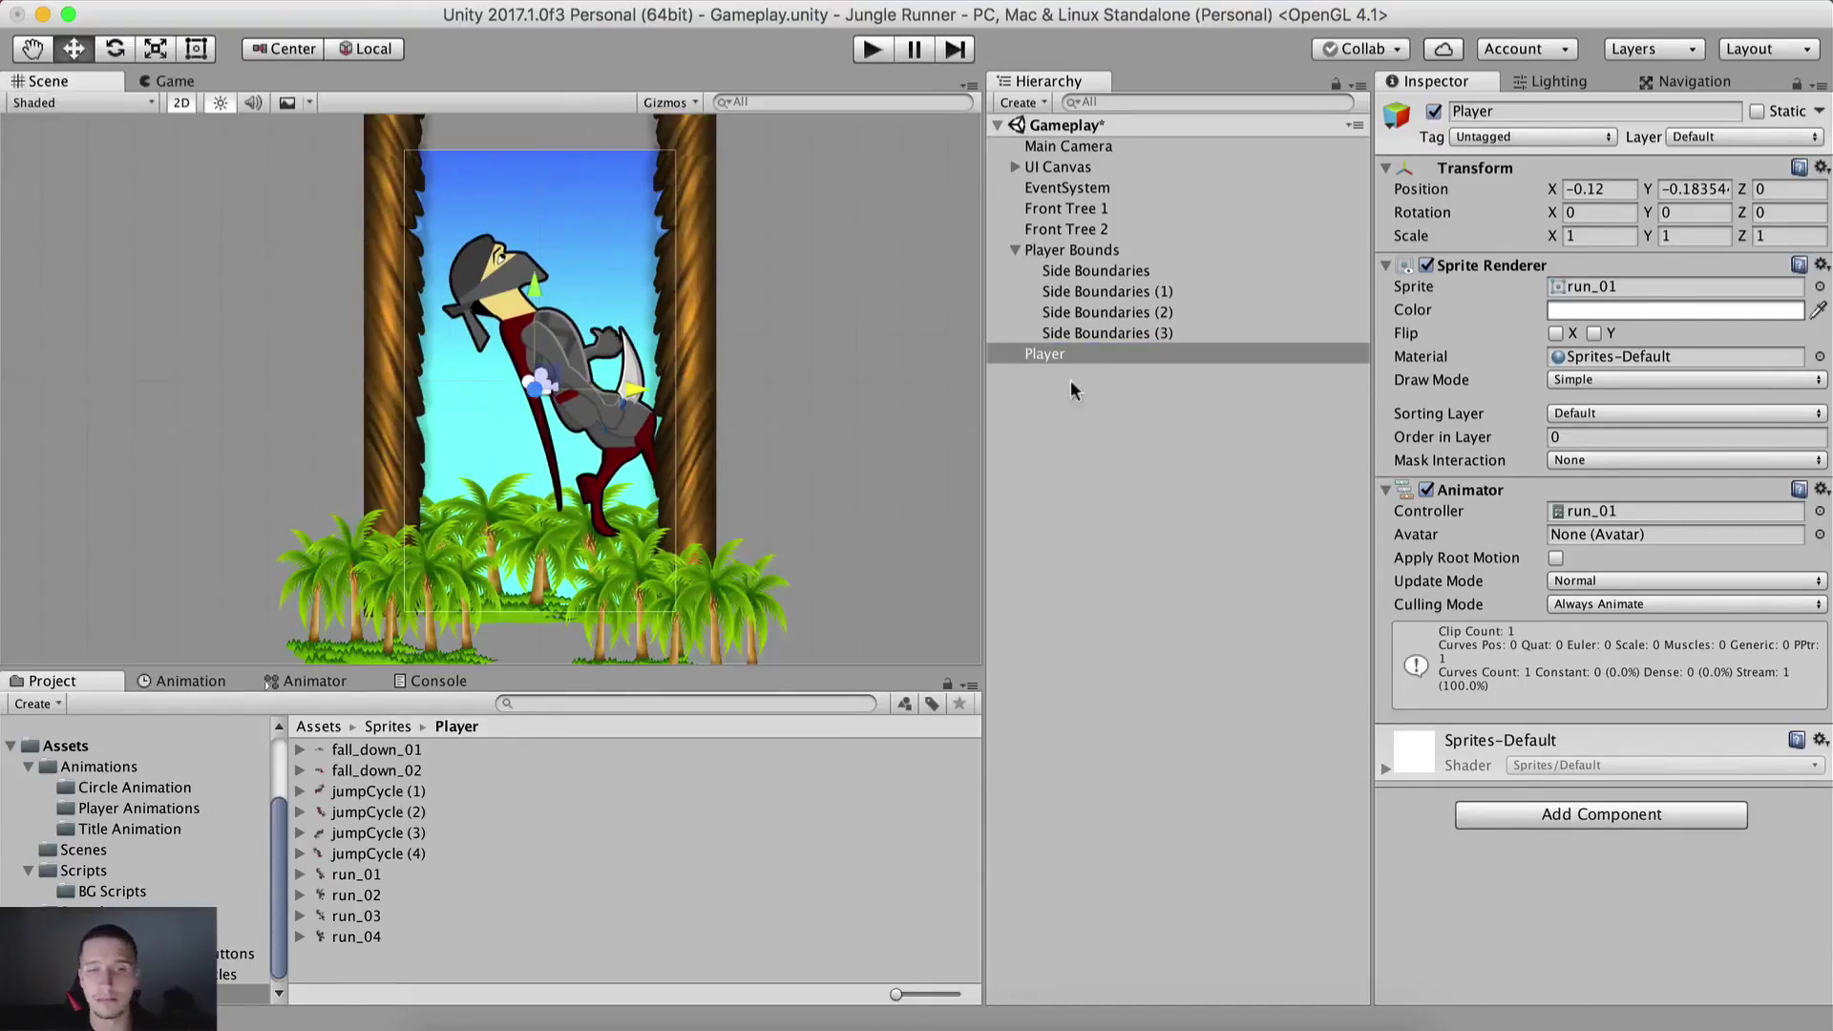
# Step: Set the Player's scale to 0.2 on the X, Y and Z axes
pyautogui.click(1228, 351)
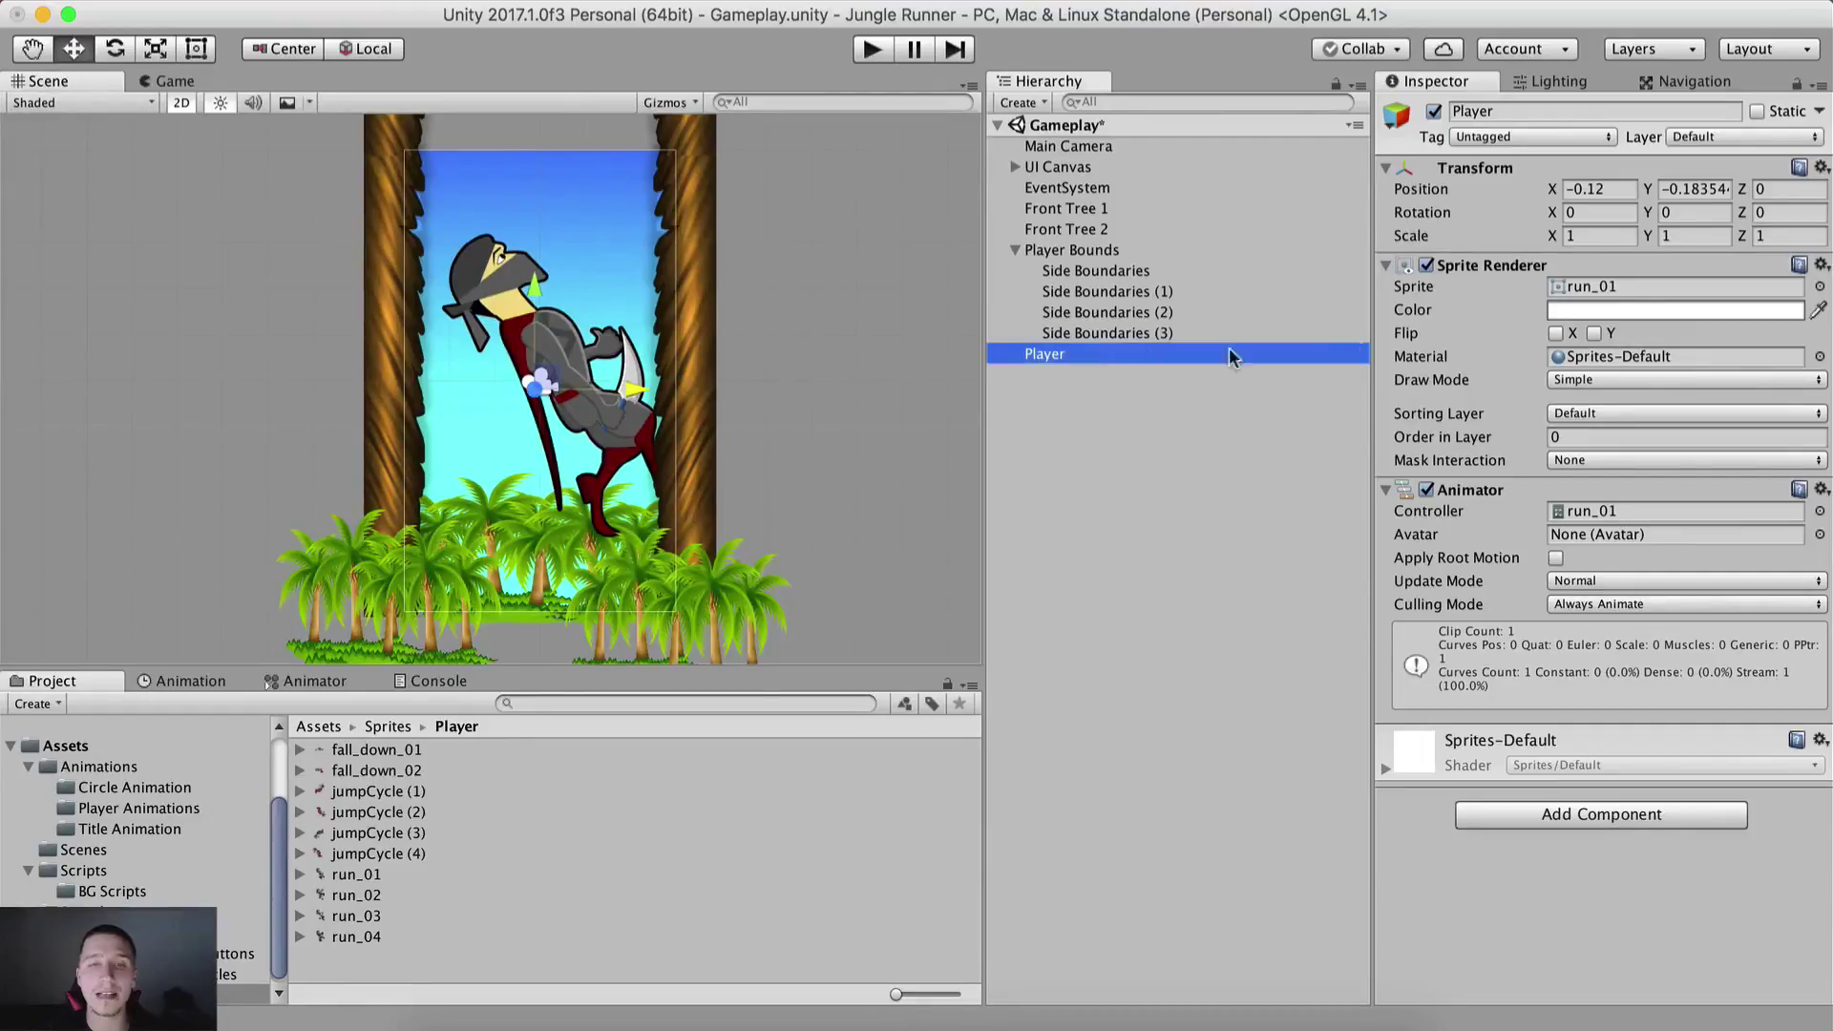
pyautogui.click(1614, 234)
pyautogui.write('.2')
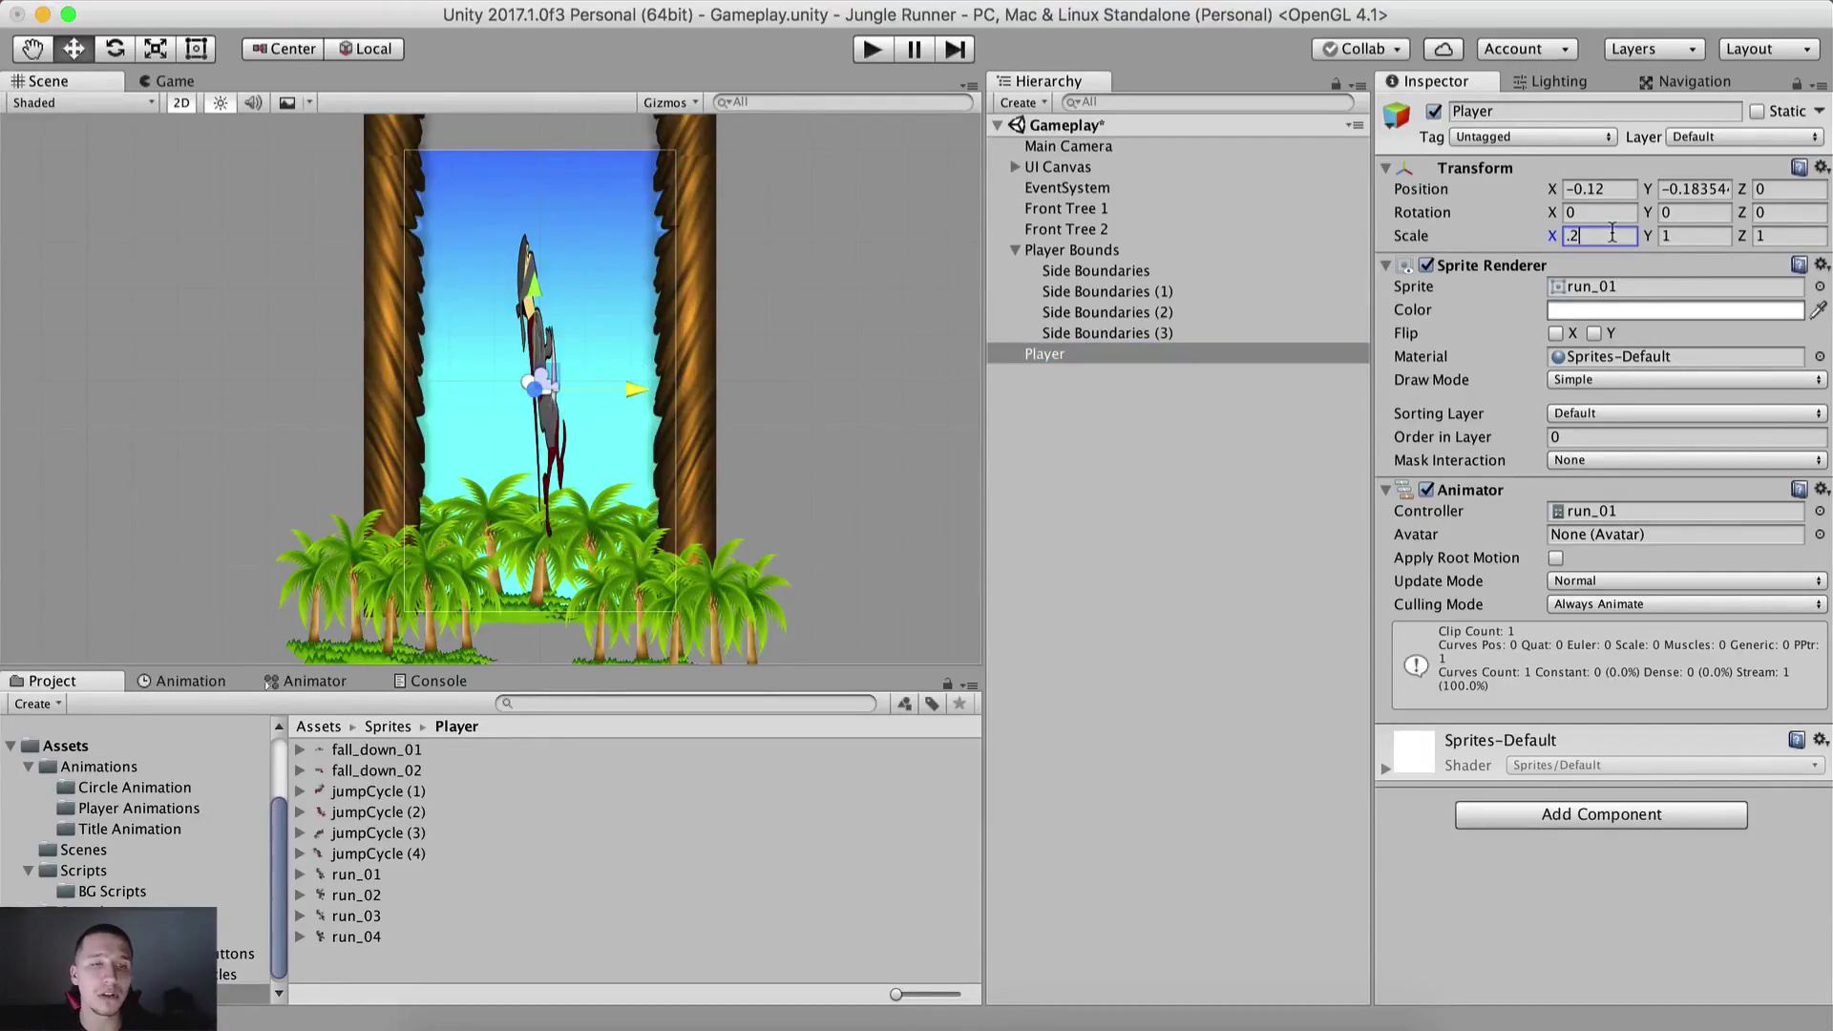
pyautogui.press('Tab')
pyautogui.write('.2')
pyautogui.press('Tab')
pyautogui.write('.2')
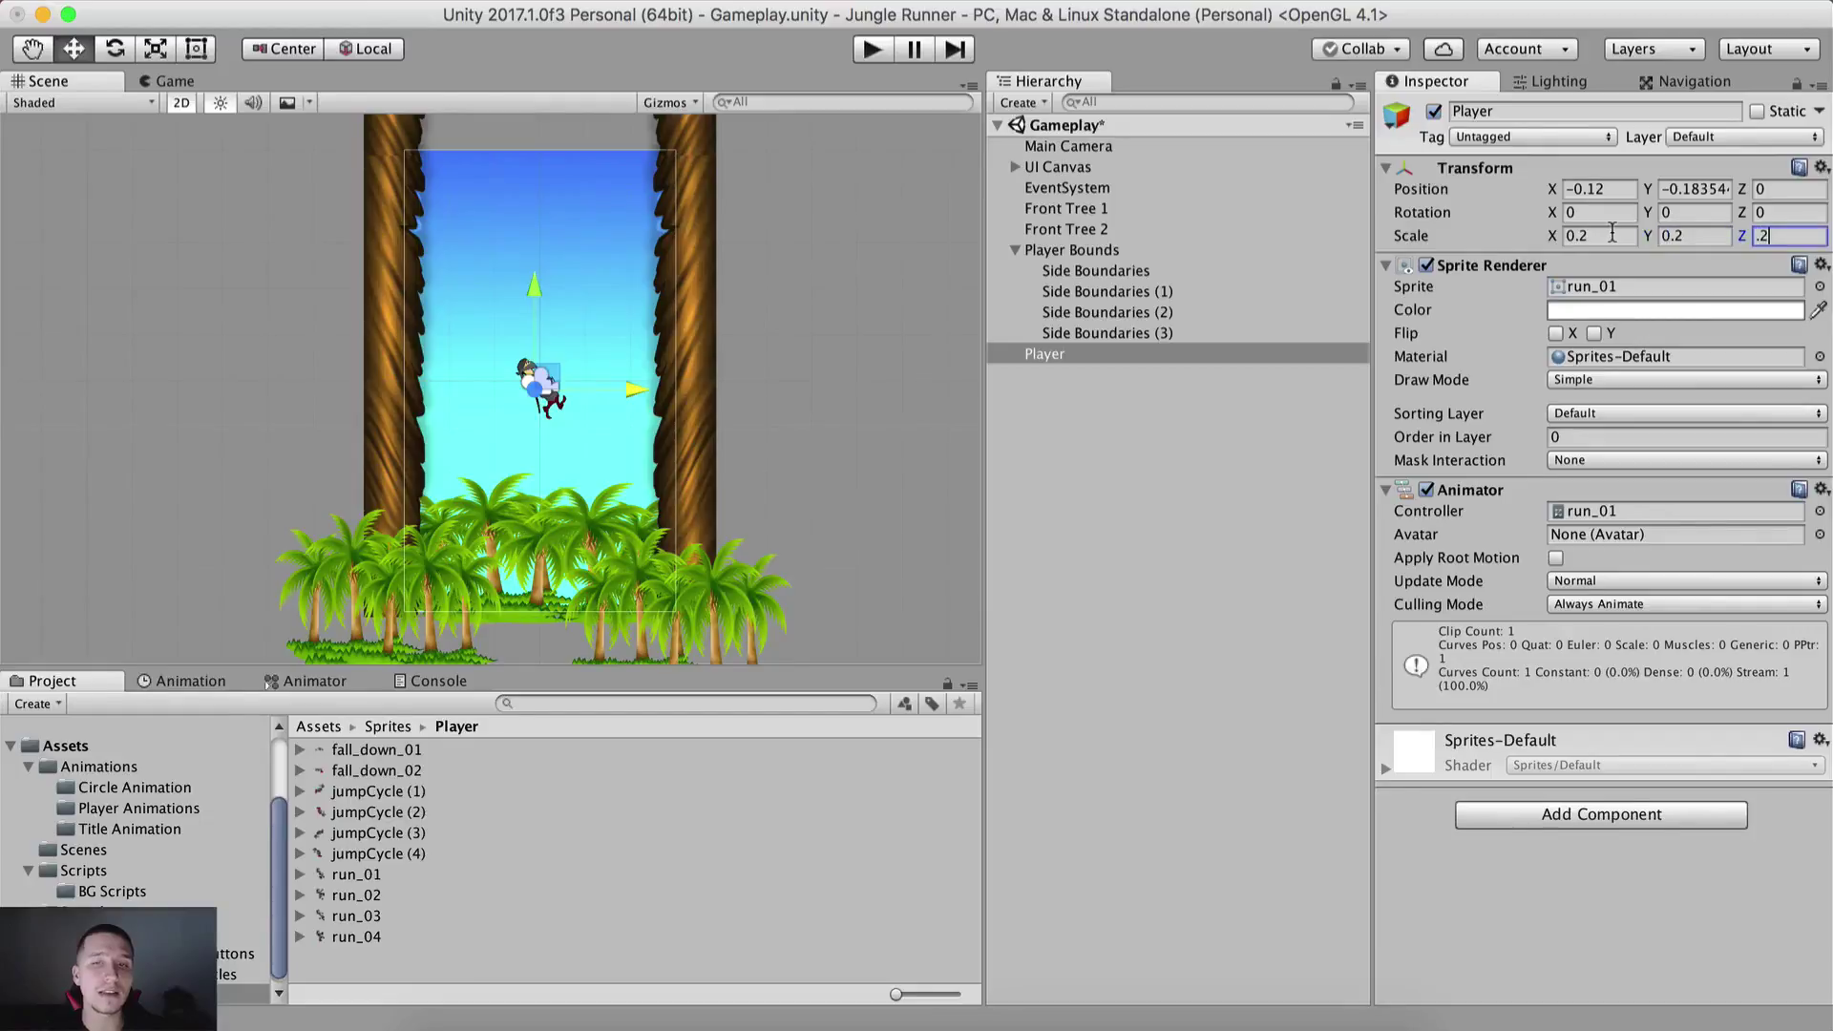
# Step: Set the Player's position to X 2 and Y -1, beside the right tree
pyautogui.click(1591, 190)
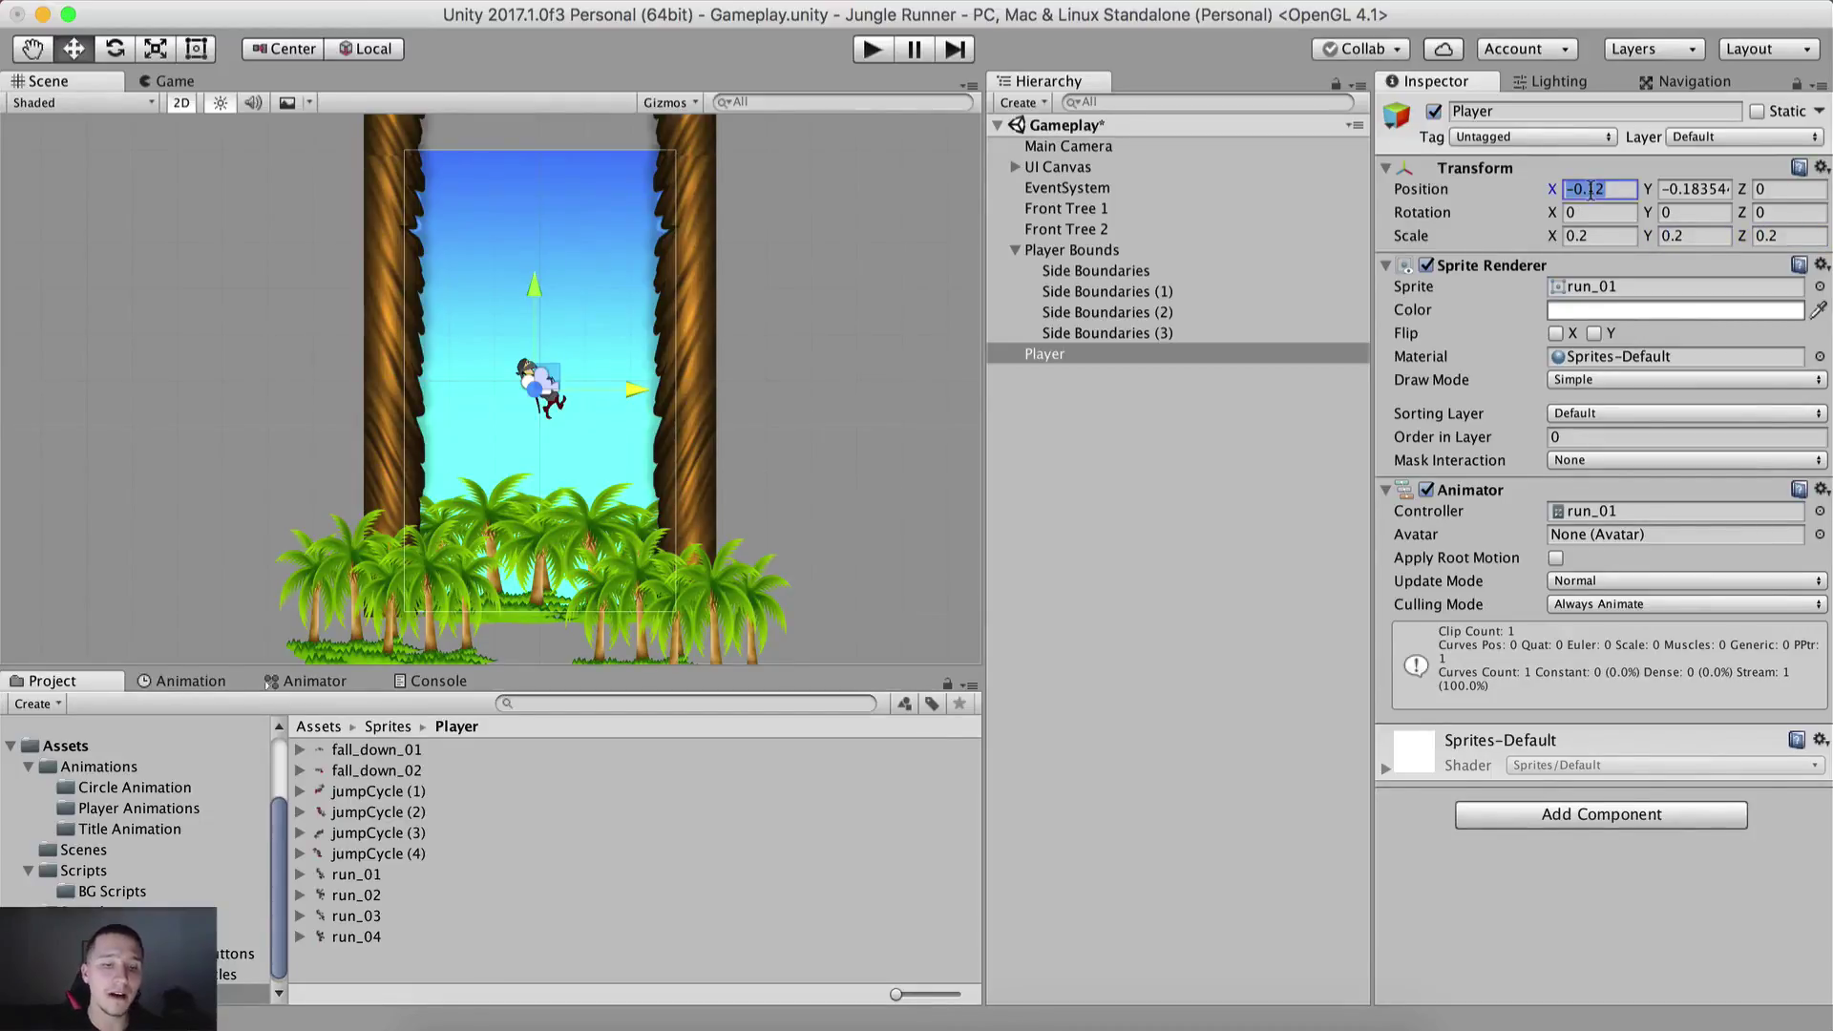
pyautogui.write('2')
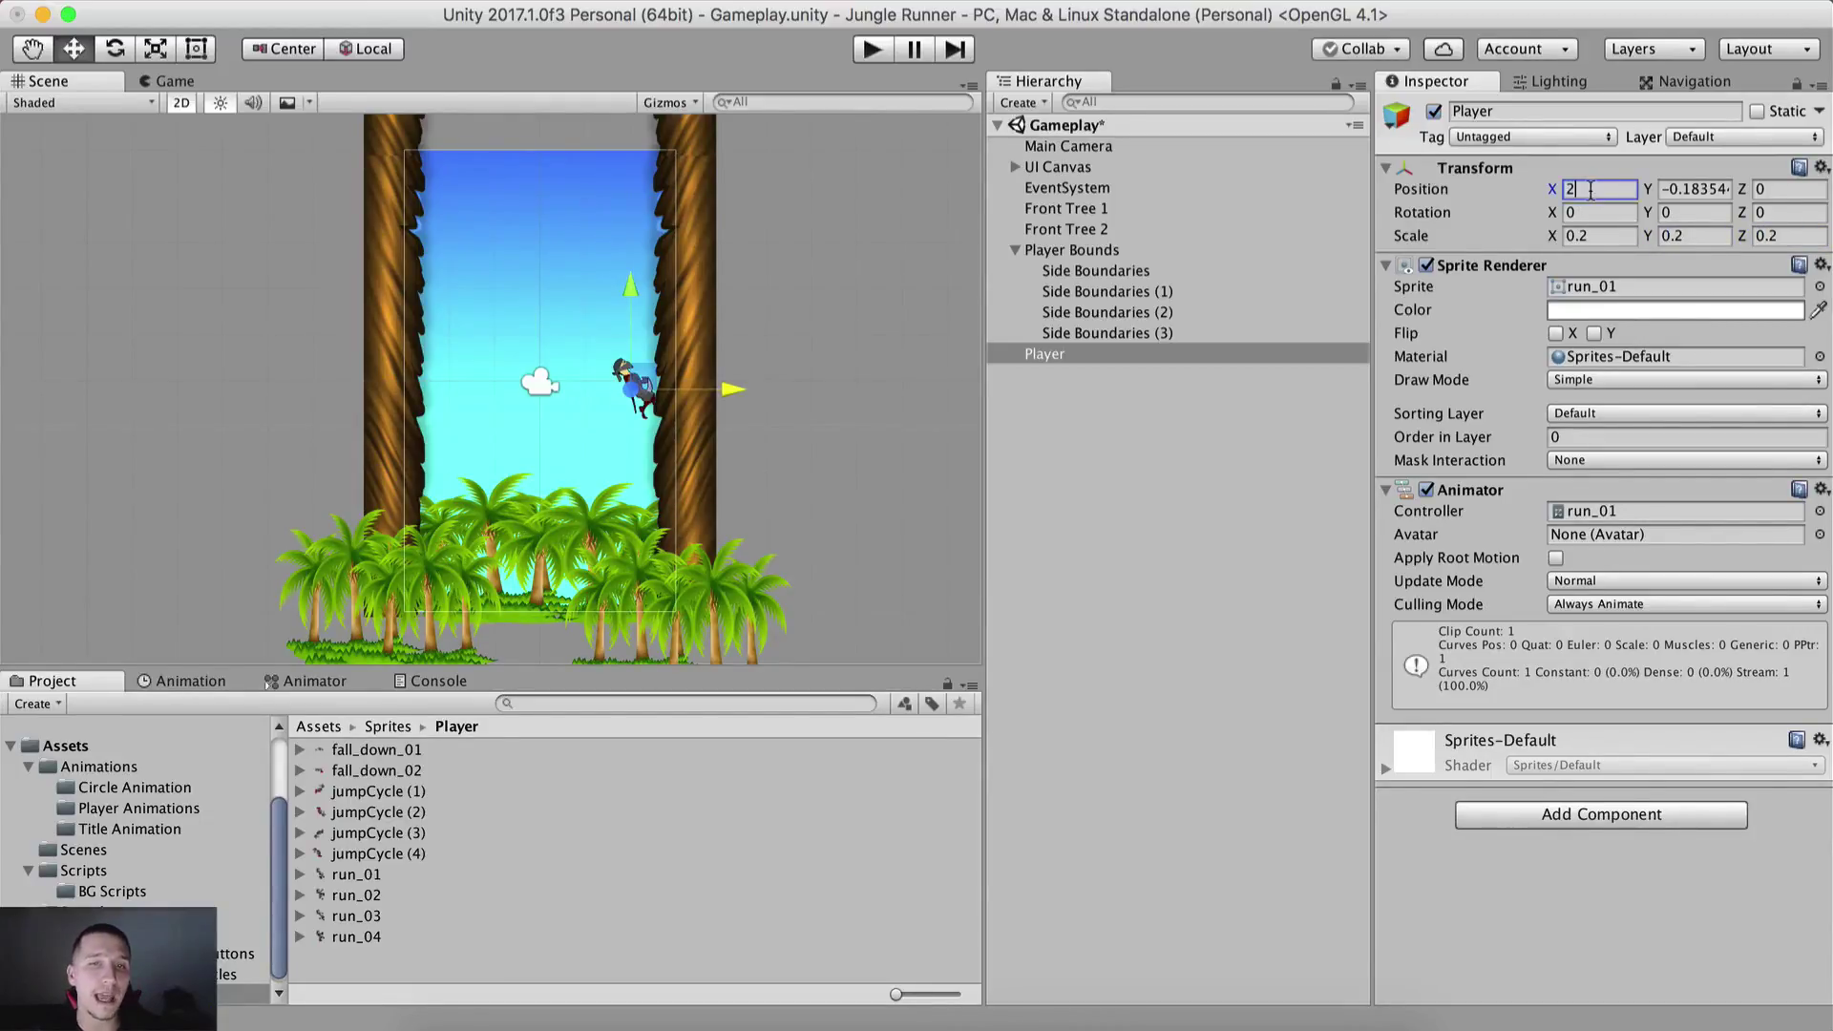
pyautogui.click(1695, 190)
pyautogui.write('-1')
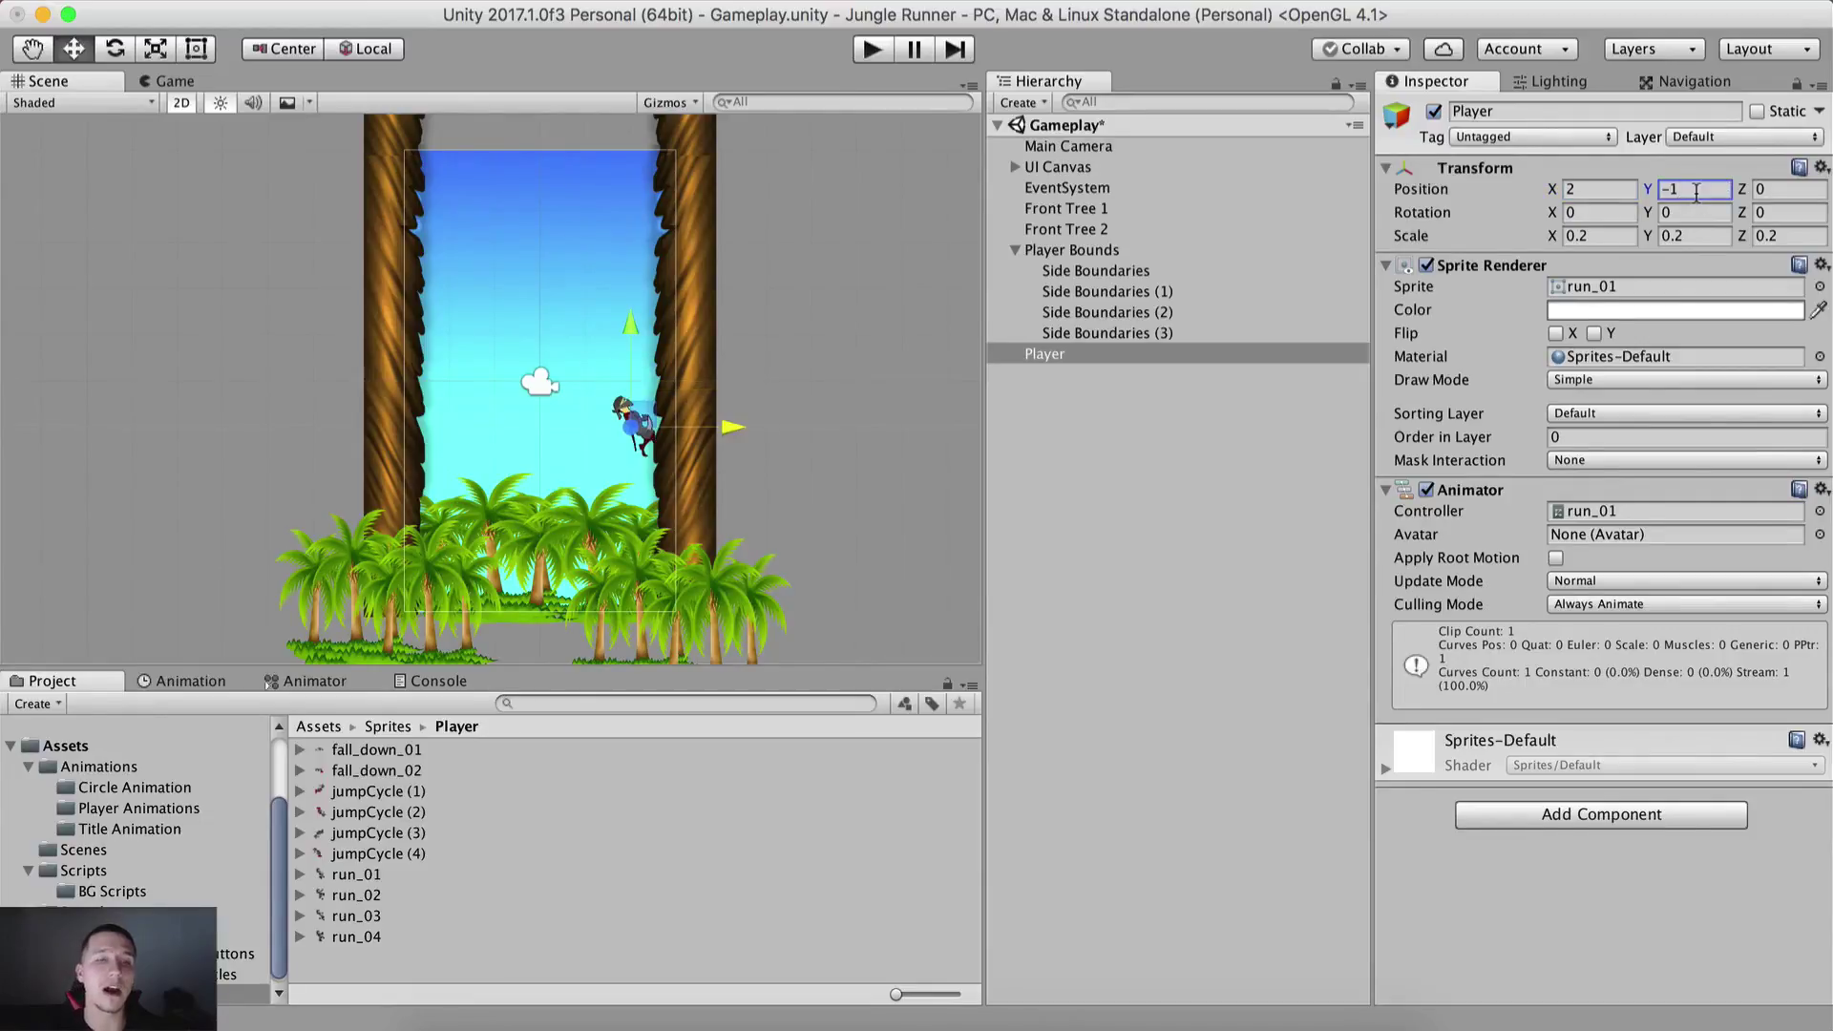
# Step: Set the Player's Z position to -4 to bring it in front of the tree
pyautogui.scroll(6, 630, 430)
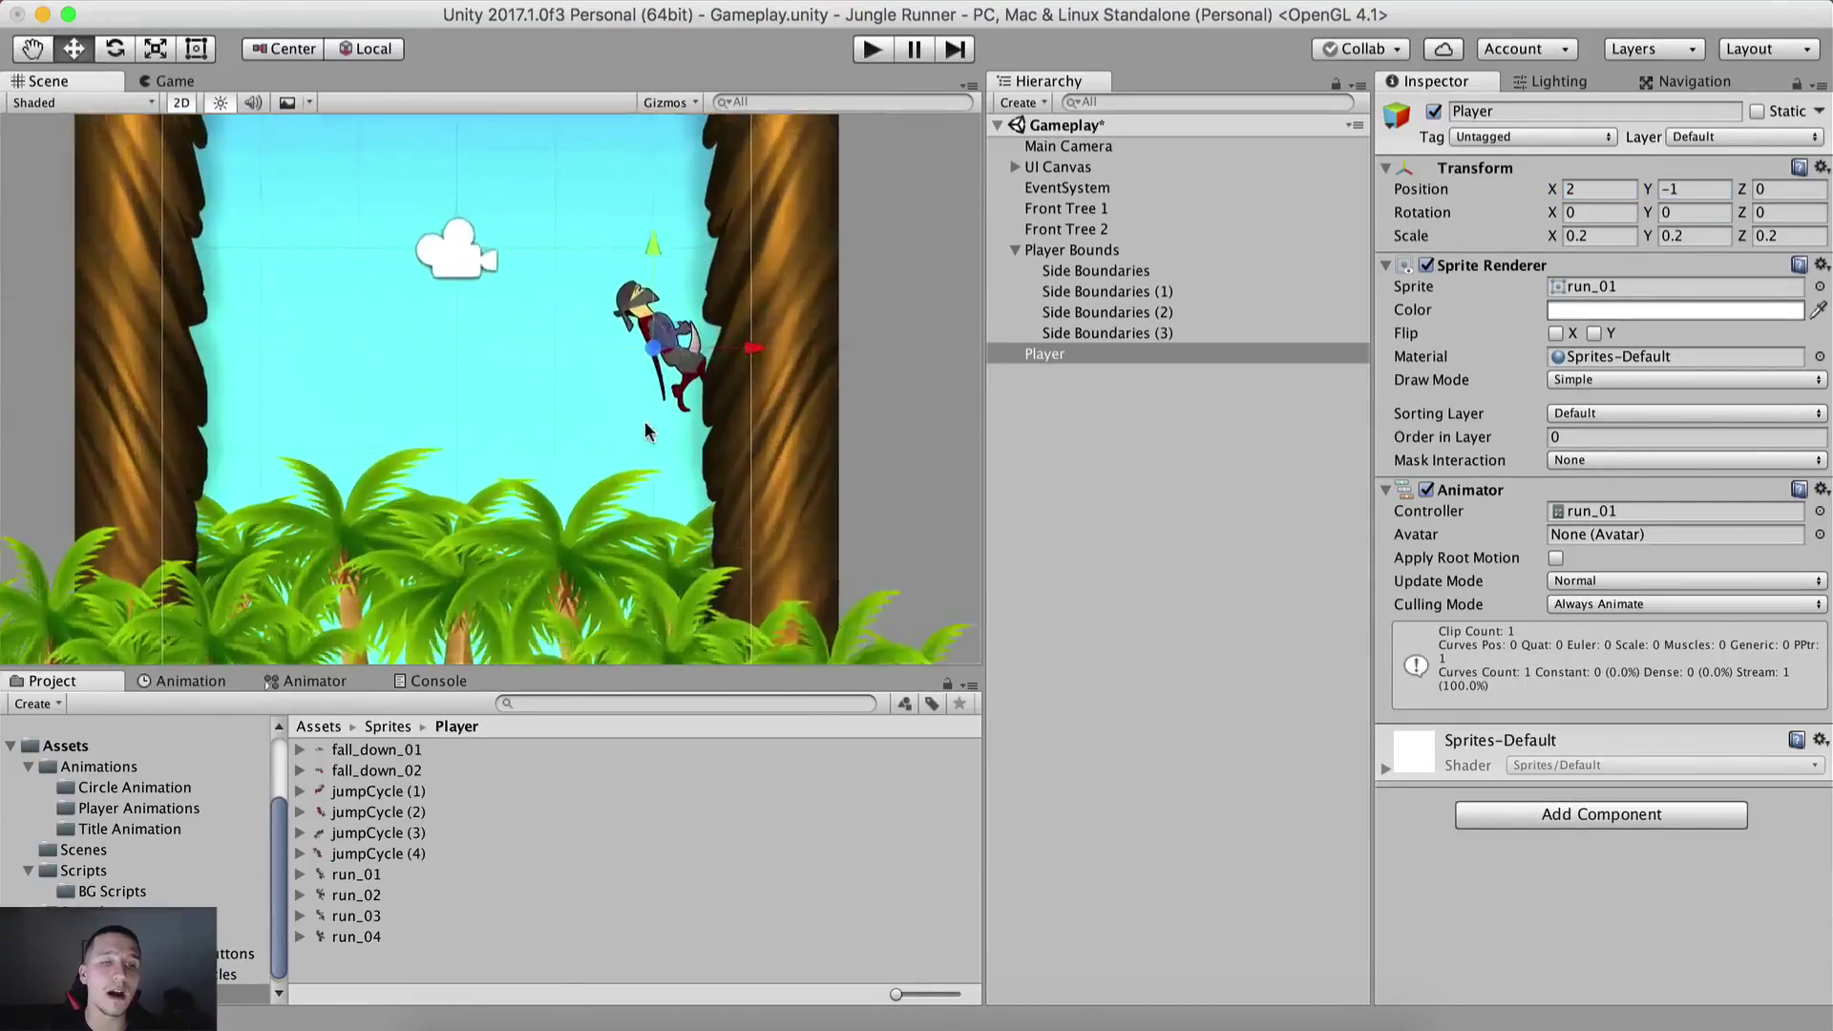
pyautogui.moveTo(551, 465); pyautogui.dragTo(537, 470, button='middle')
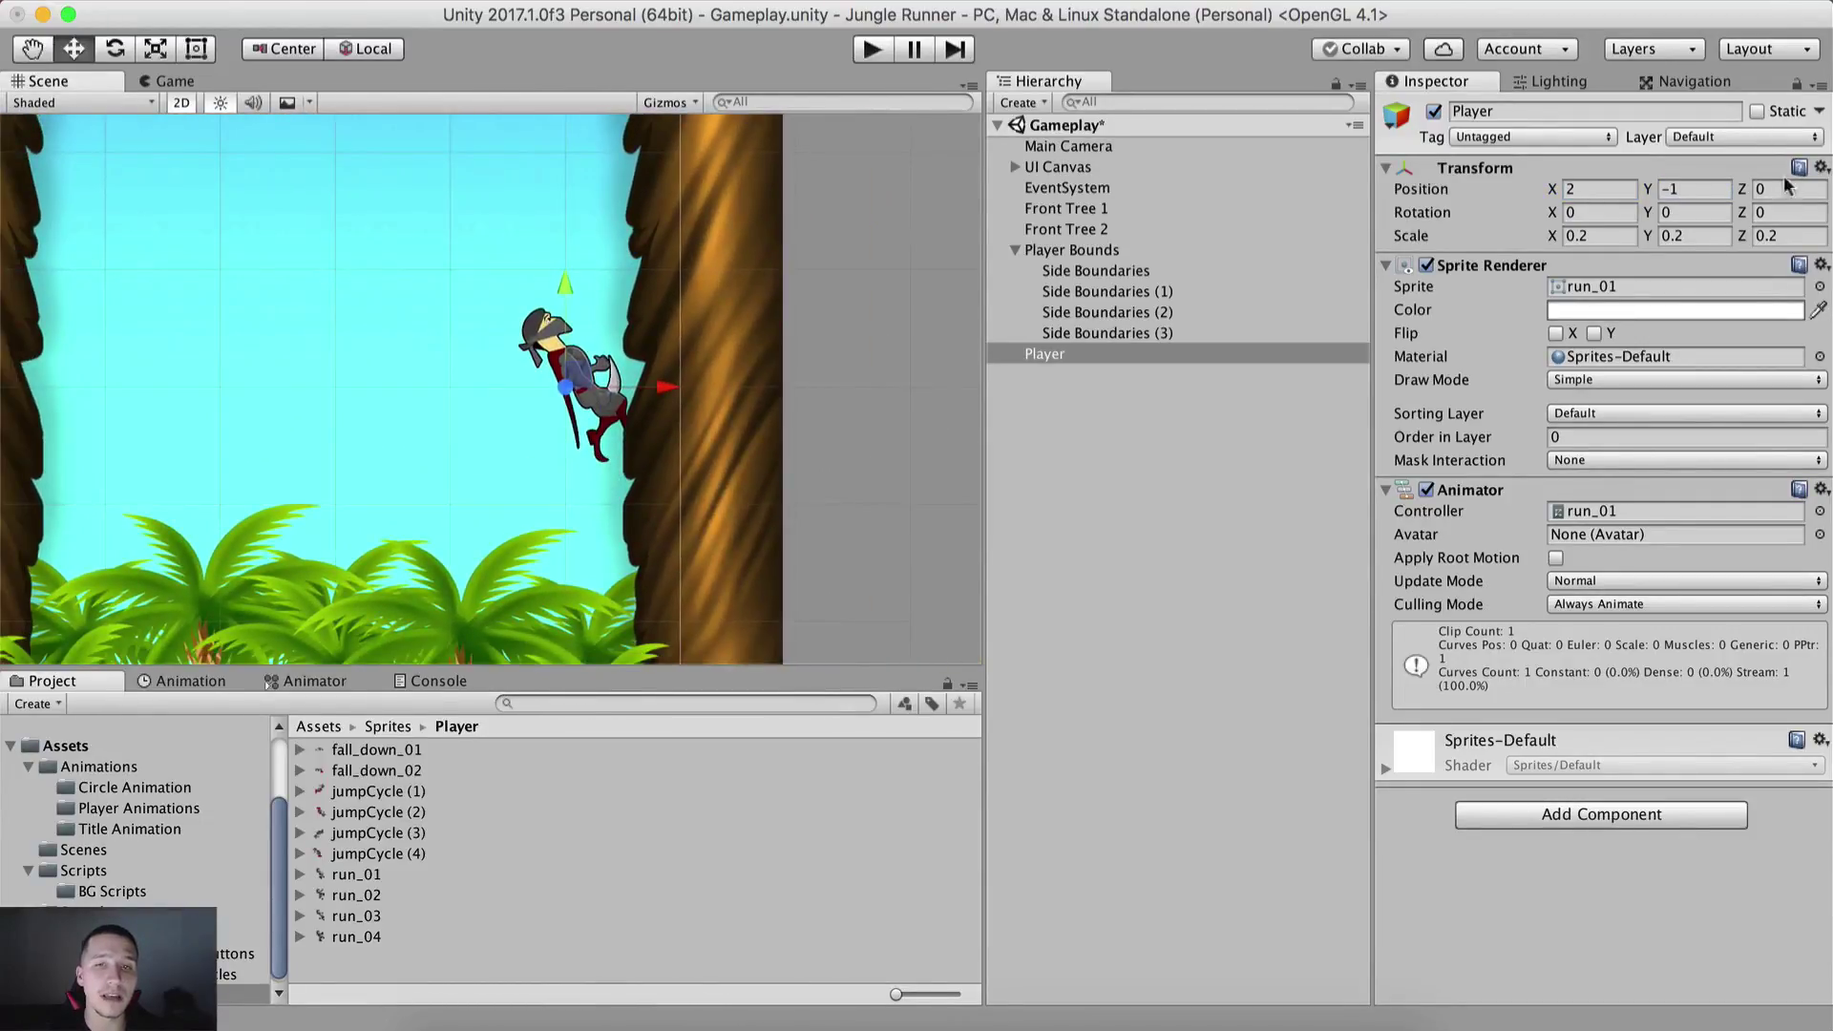
pyautogui.moveTo(1740, 190); pyautogui.dragTo(1830, 191)
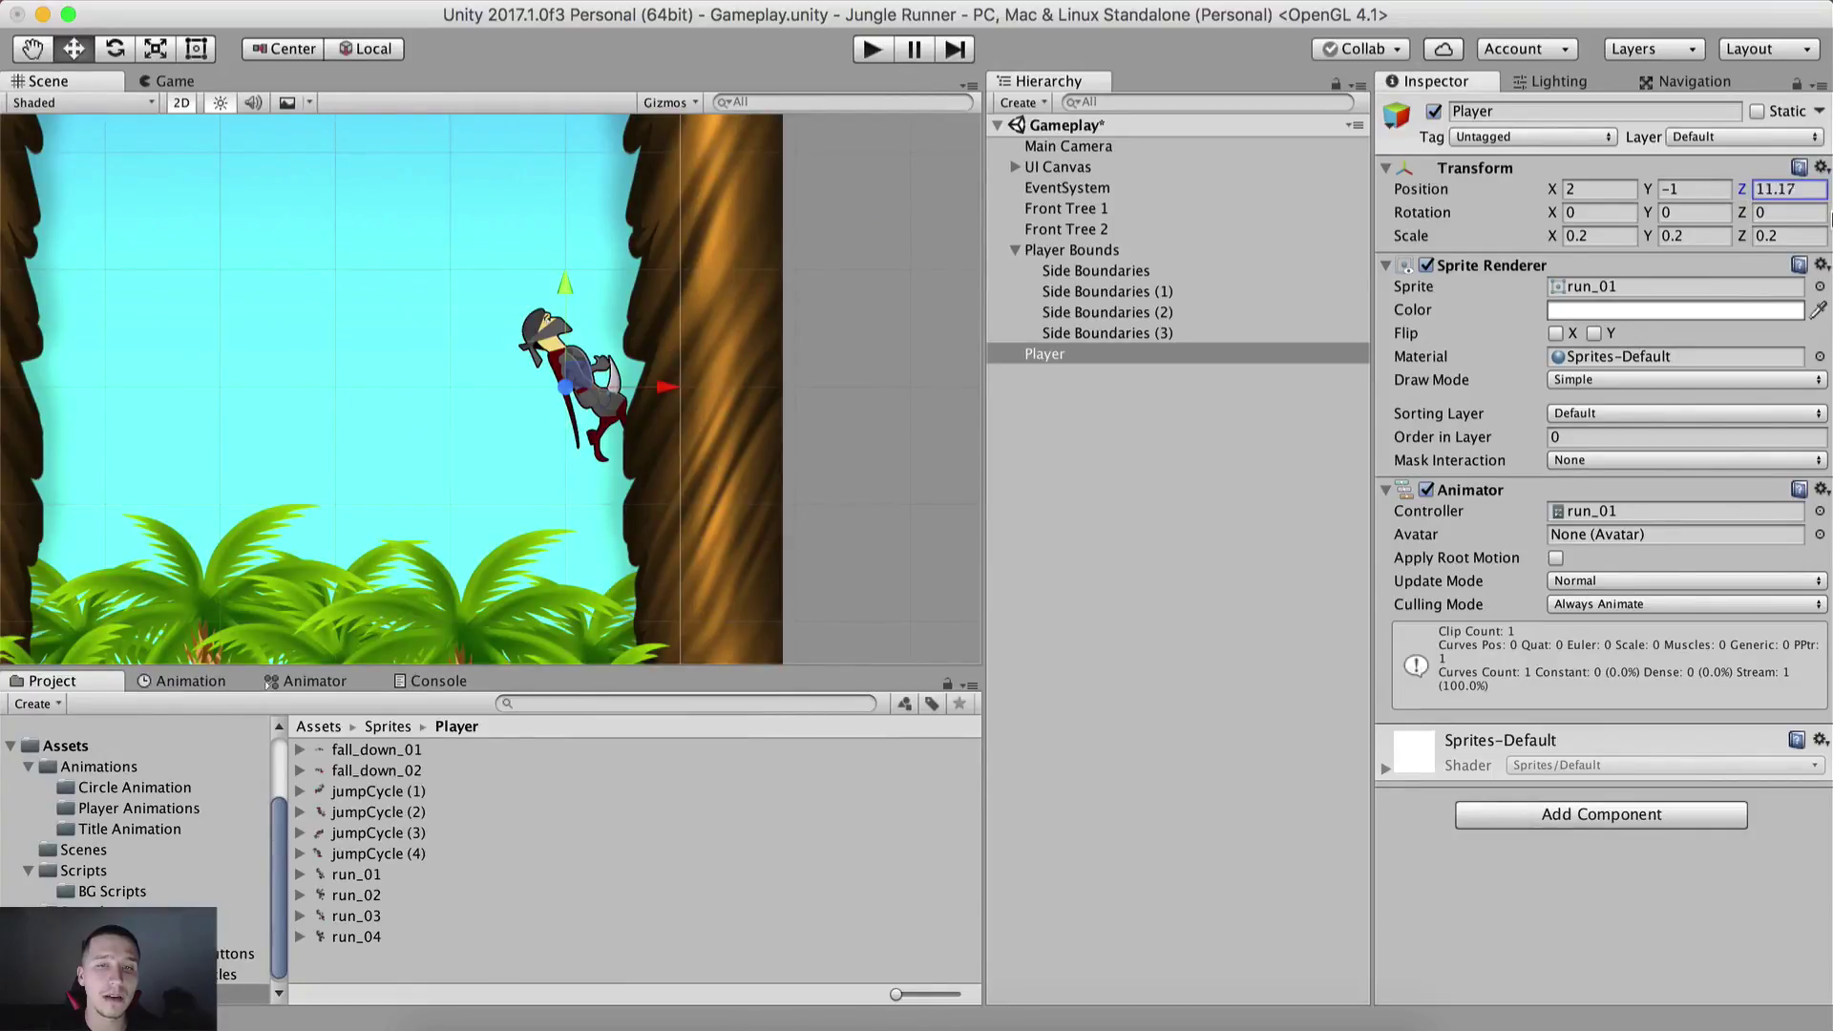
pyautogui.moveTo(1669, 218); pyautogui.dragTo(1146, 219)
pyautogui.click(1806, 188)
pyautogui.click(1807, 188)
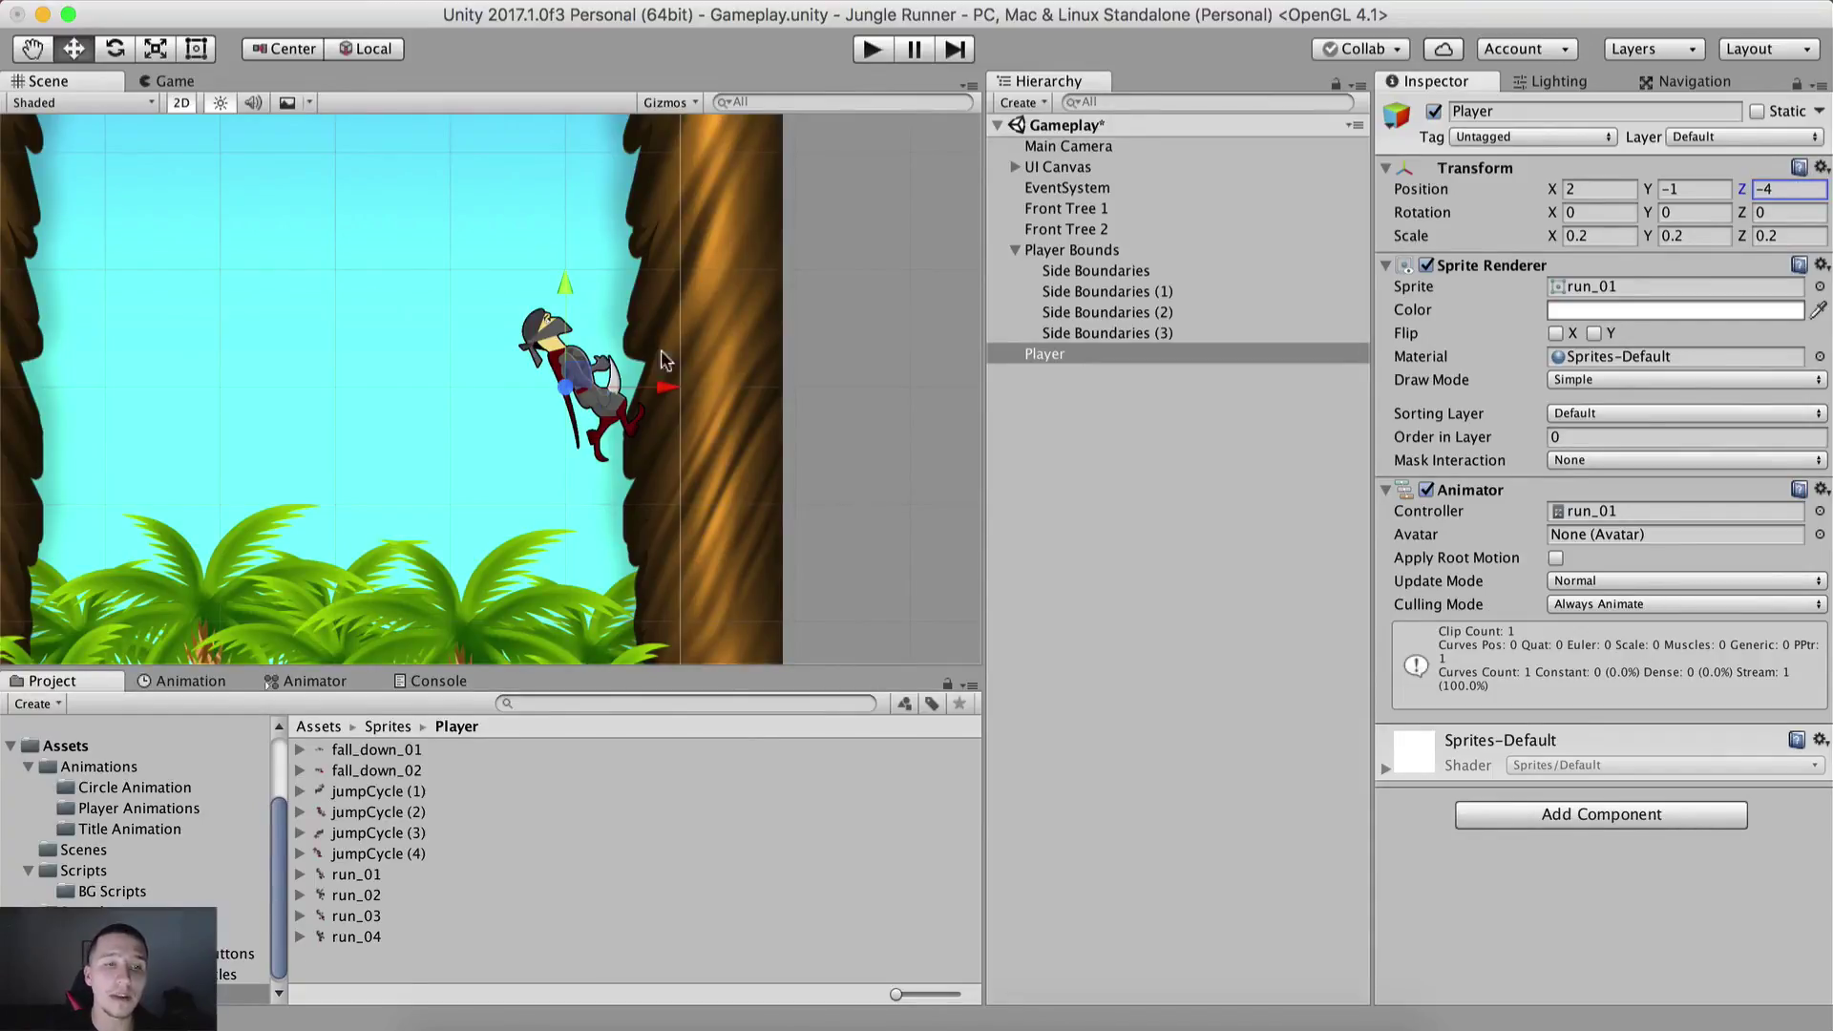
# Step: Run the game to preview the Player's run animation against the tree, and stop it again
pyautogui.scroll(-2, 659, 439)
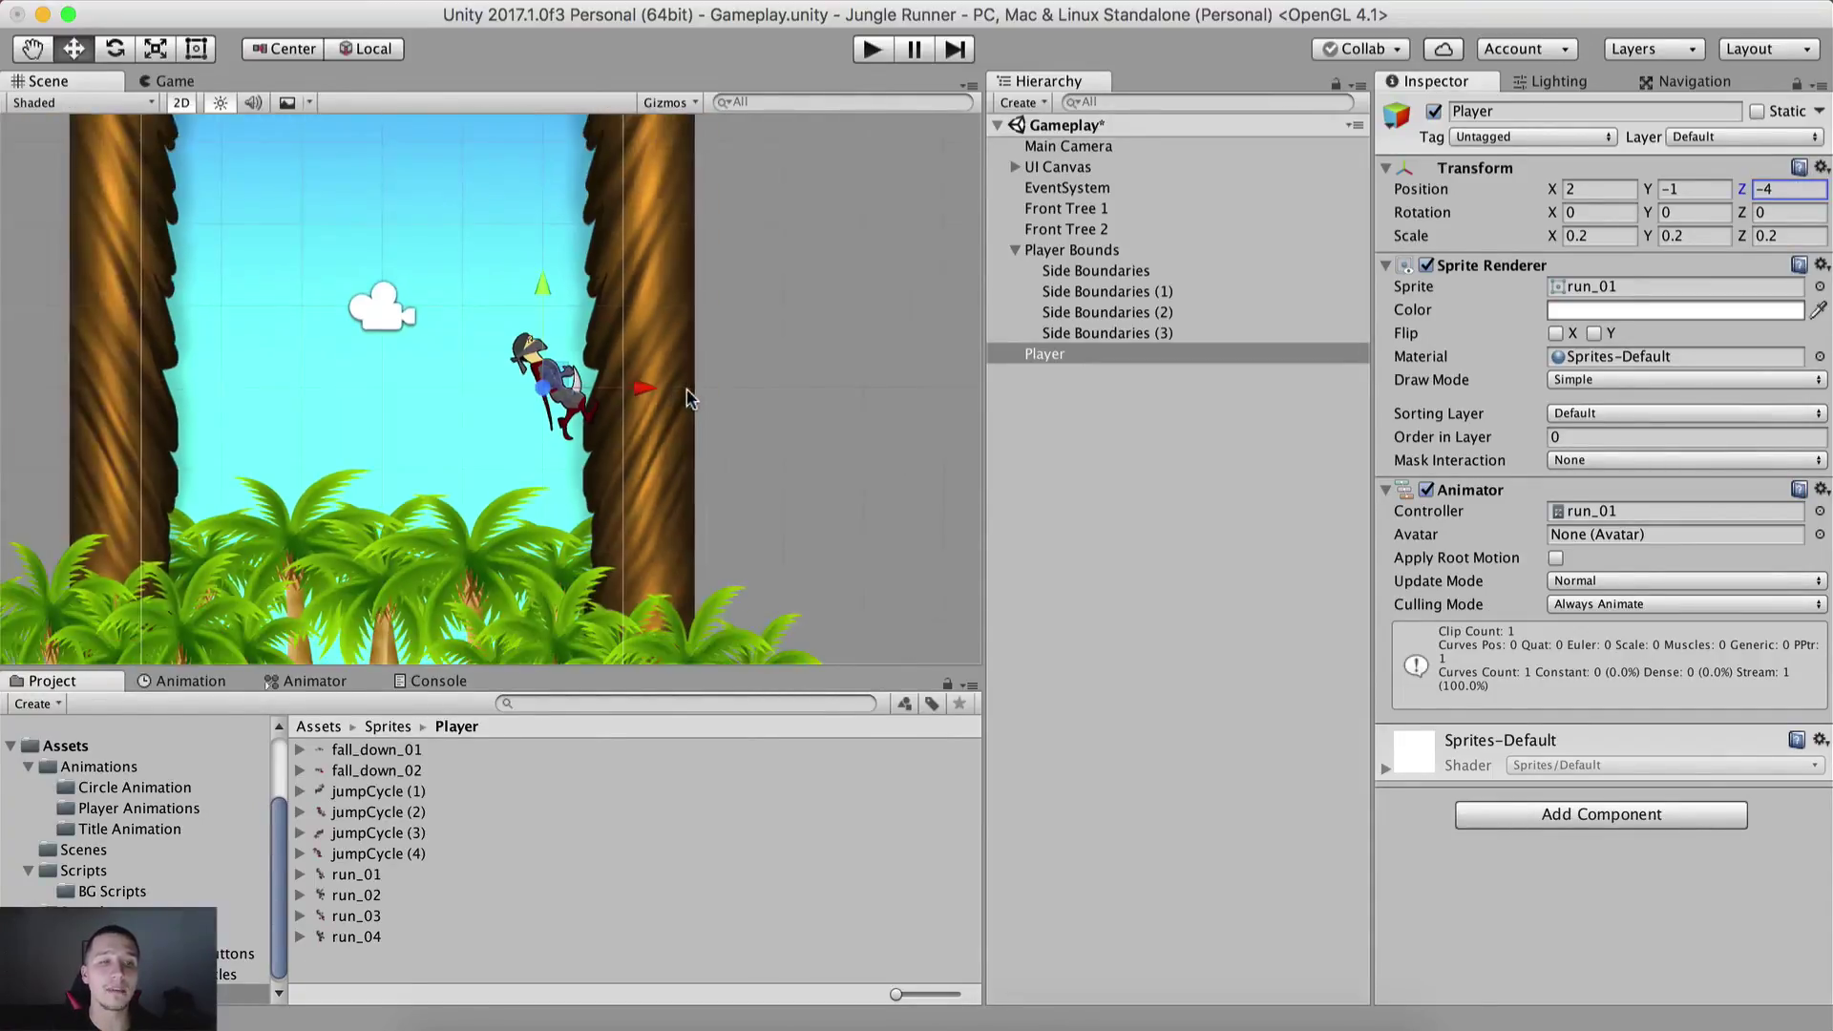
pyautogui.click(871, 50)
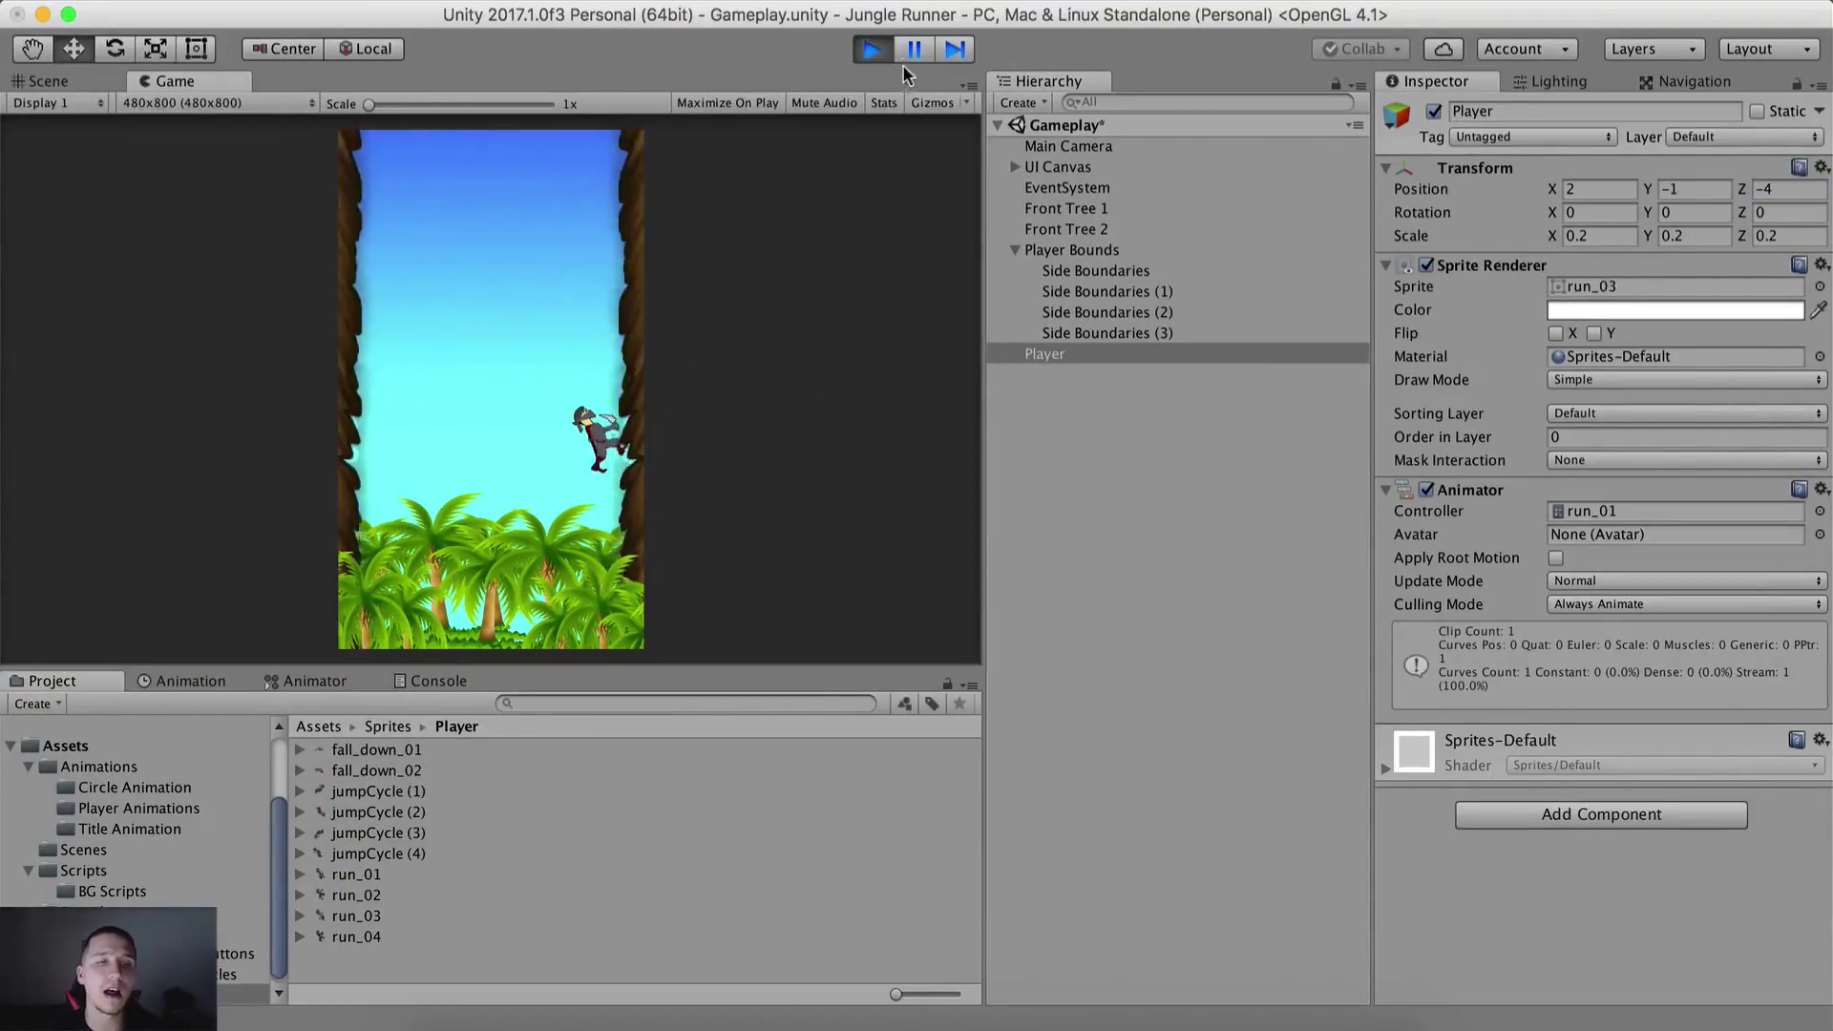
pyautogui.click(873, 49)
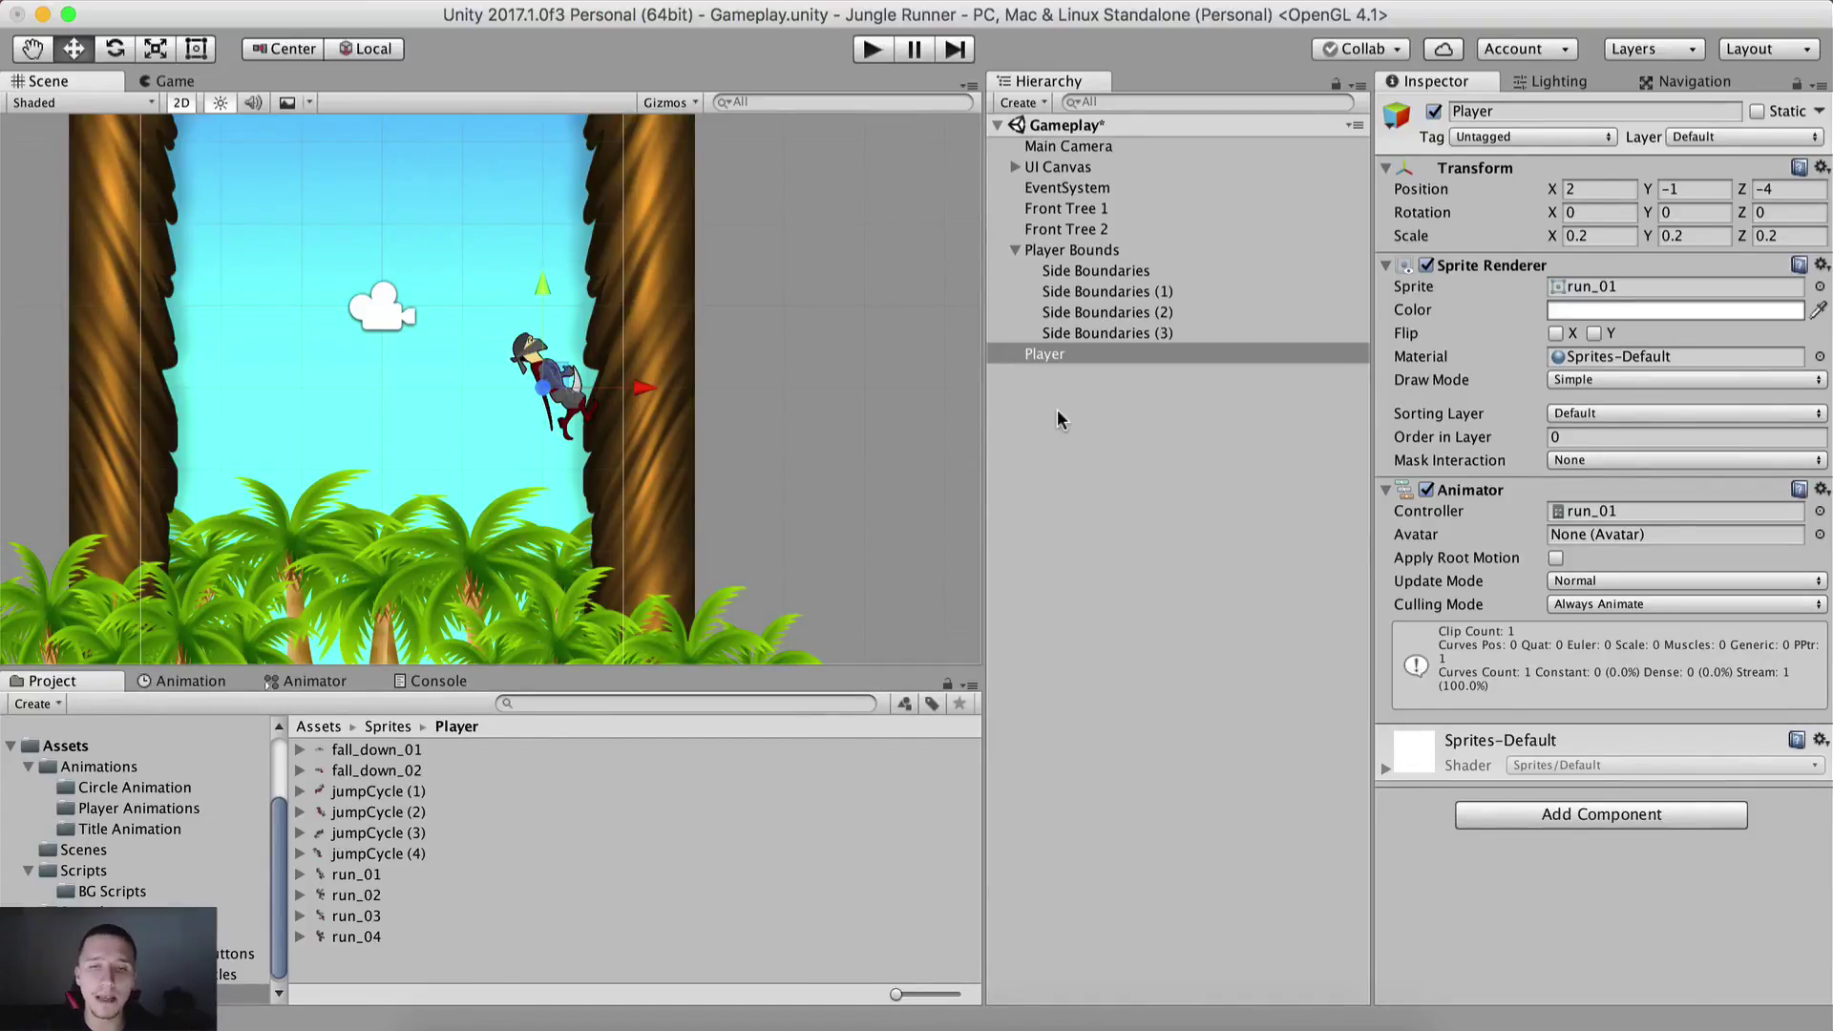
# Step: Add a Box Collider 2D component to the Player
pyautogui.click(1513, 813)
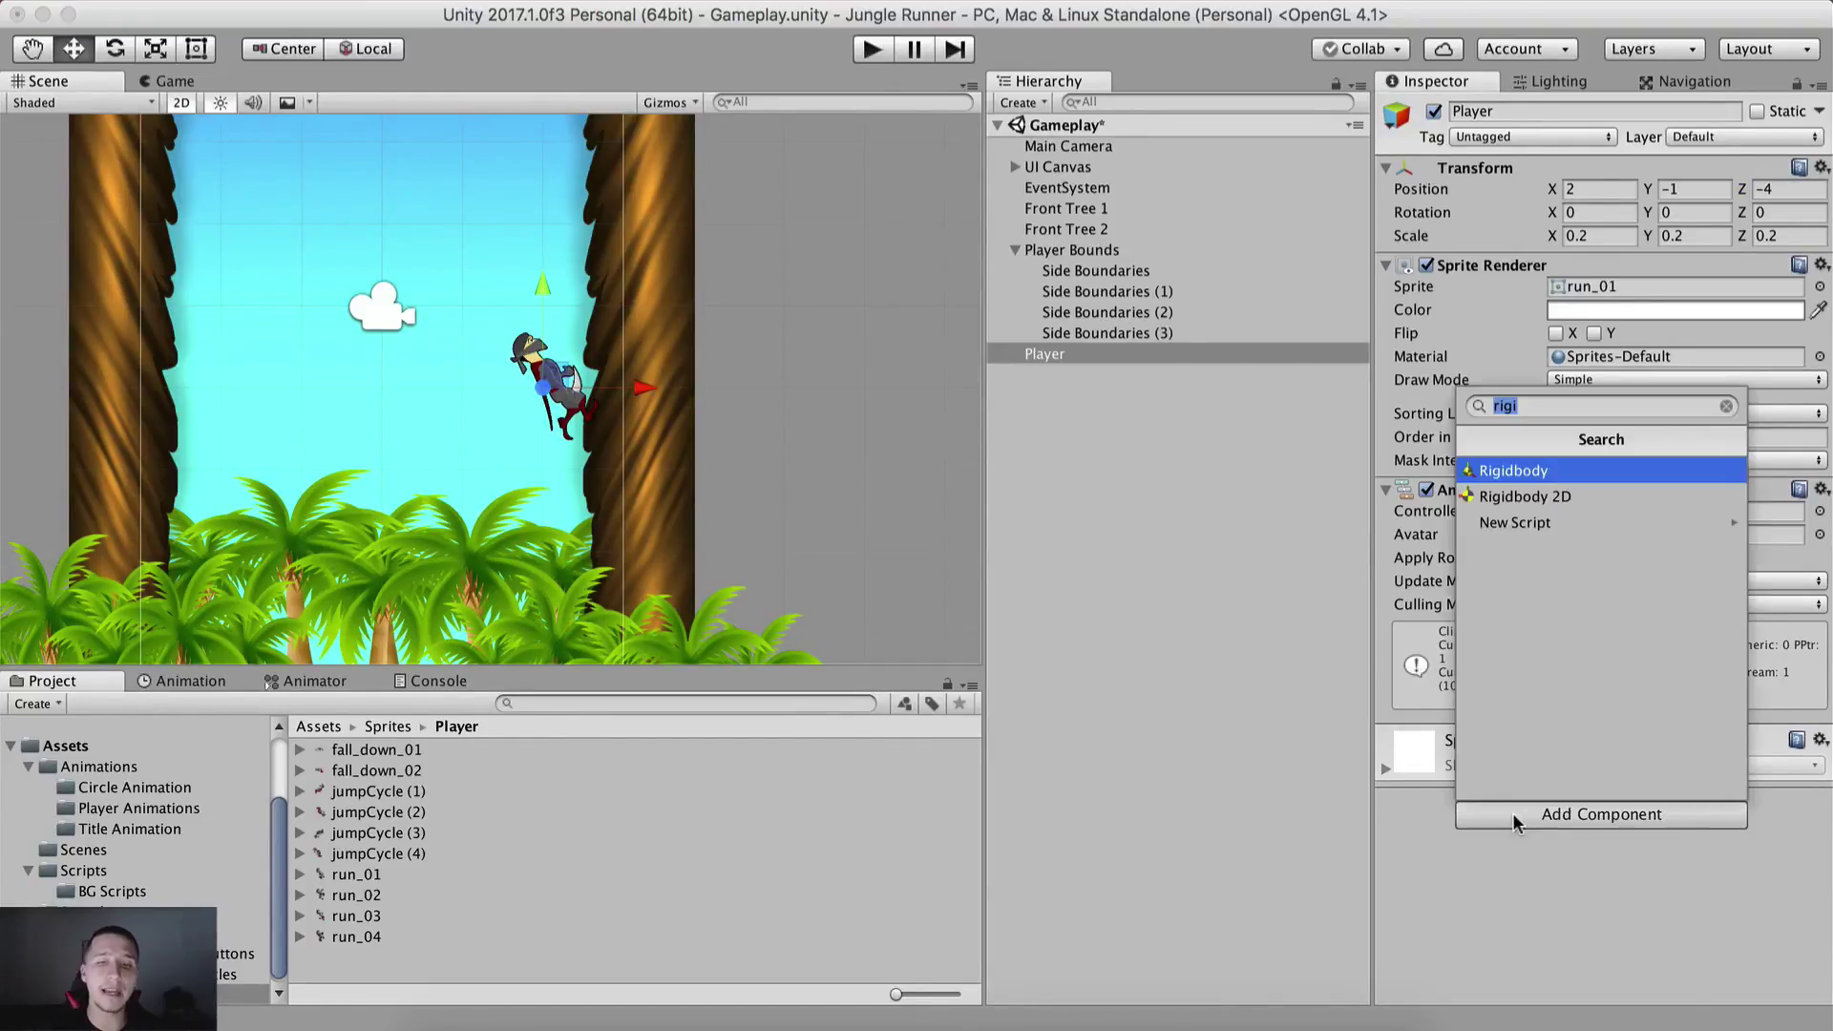
pyautogui.write('box')
pyautogui.press('Down')
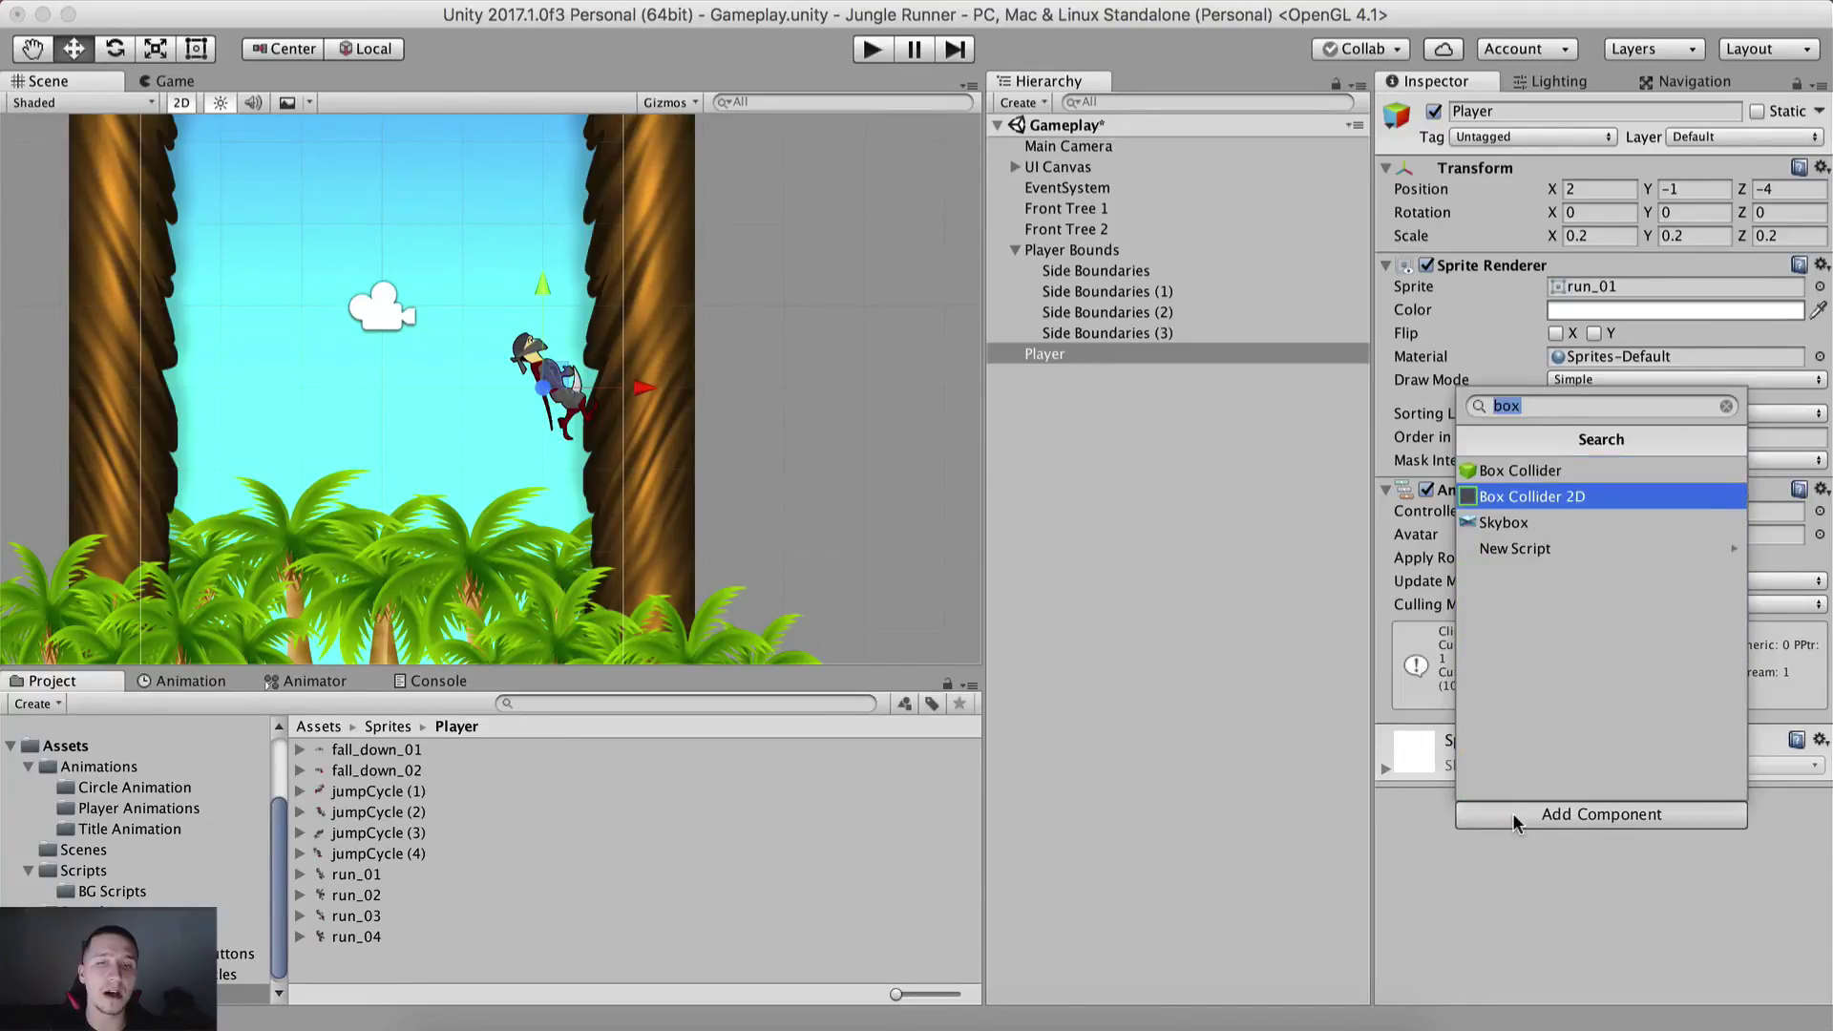
pyautogui.press('Return')
pyautogui.scroll(-3, 1532, 668)
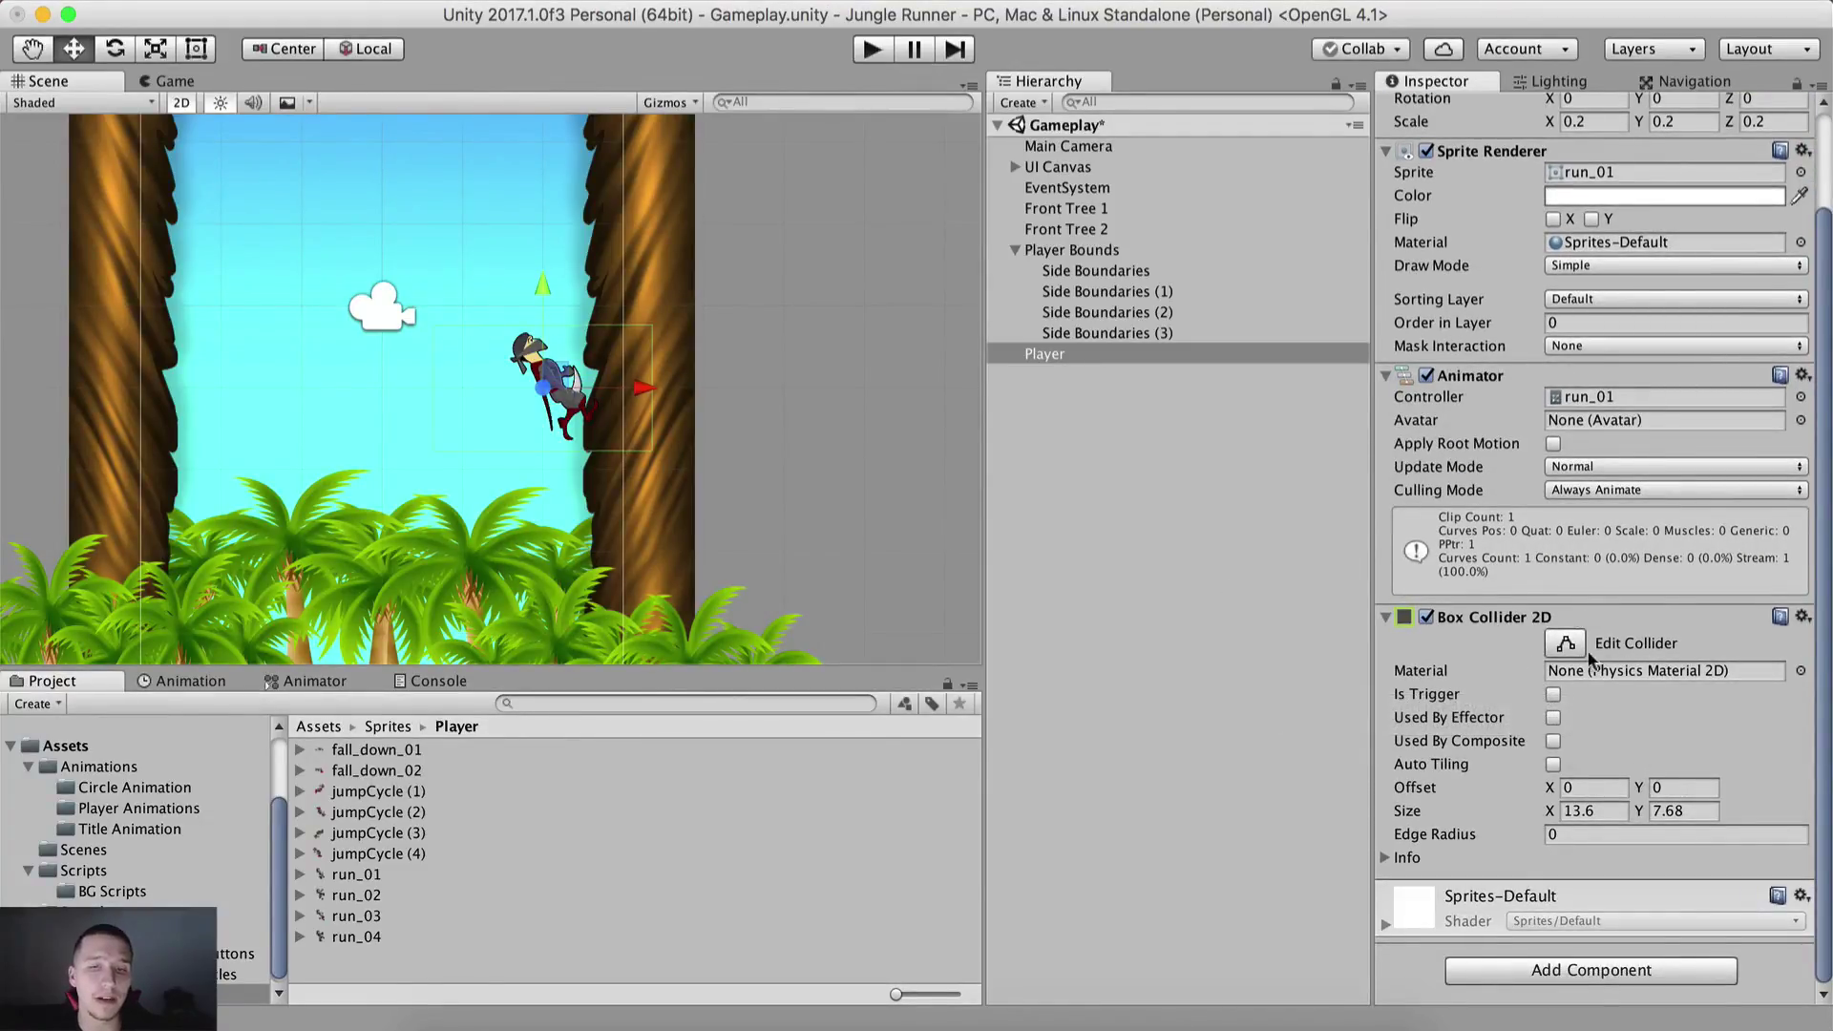
# Step: Move the Player horizontally out into the empty area beyond the right tree so its collider outline is clear
pyautogui.click(1587, 813)
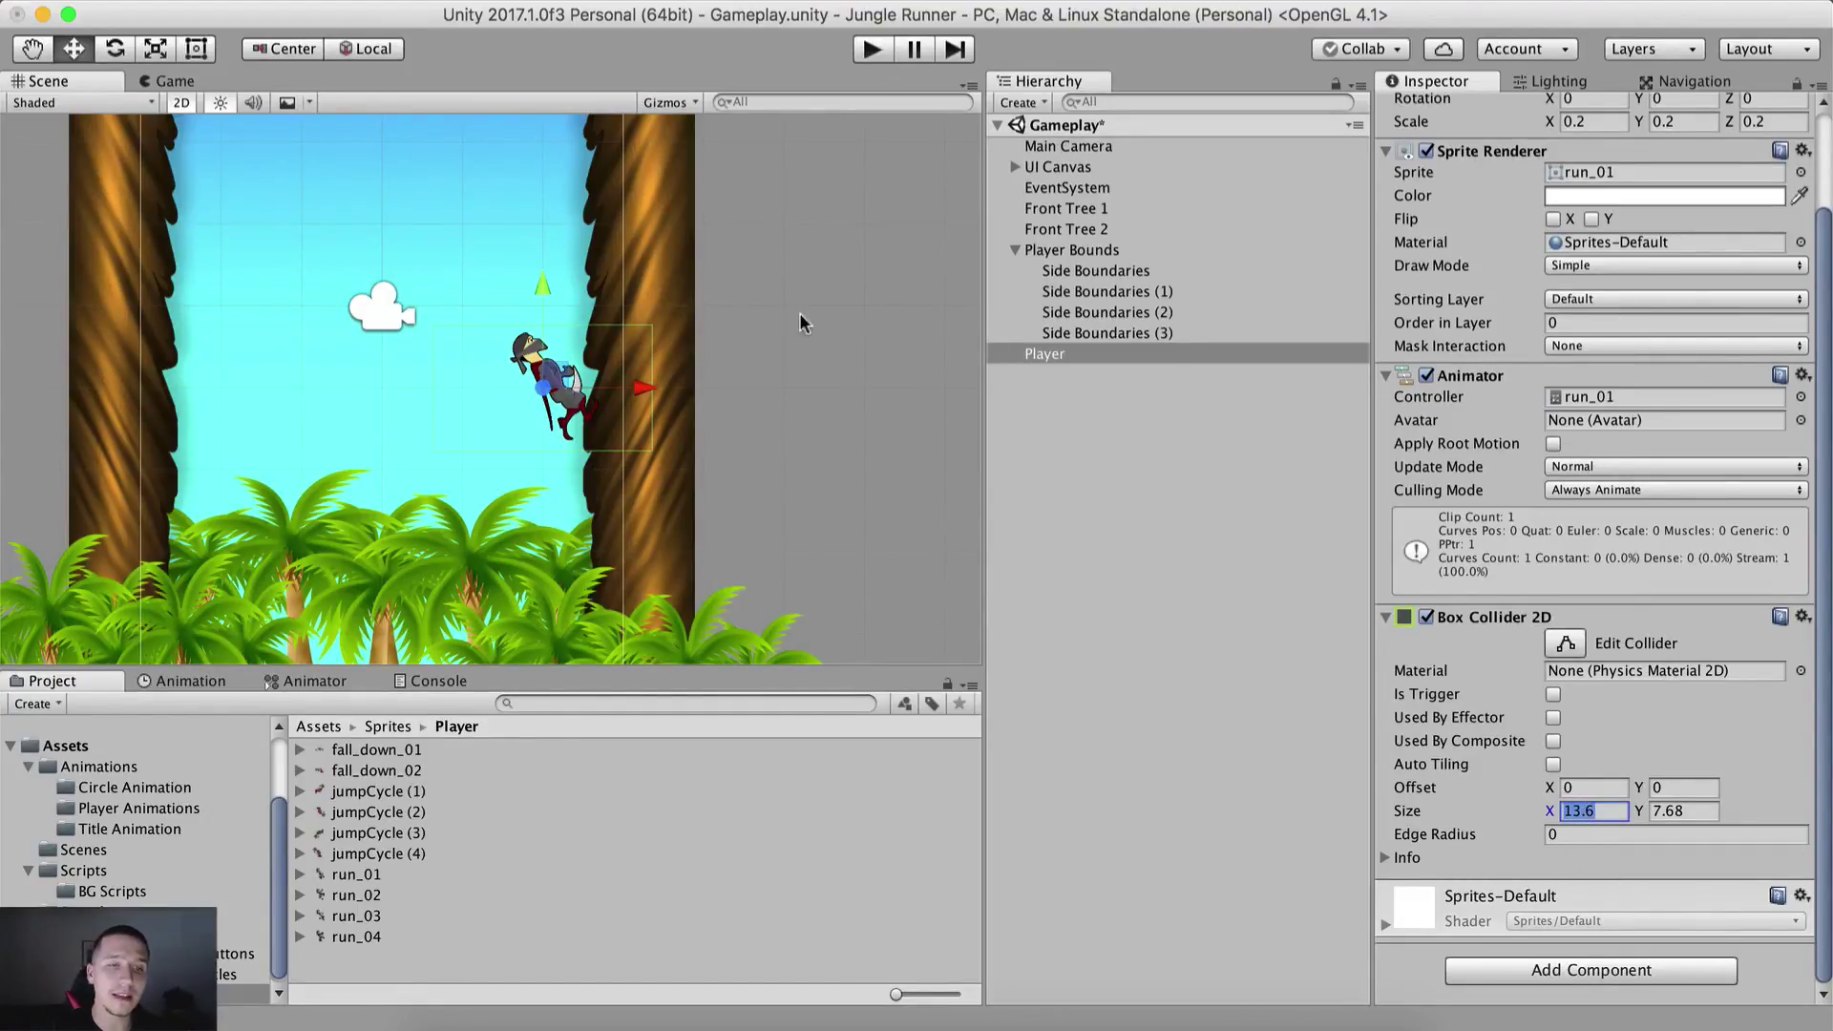
pyautogui.moveTo(645, 388); pyautogui.dragTo(863, 387)
pyautogui.moveTo(826, 500); pyautogui.dragTo(697, 499, button='middle')
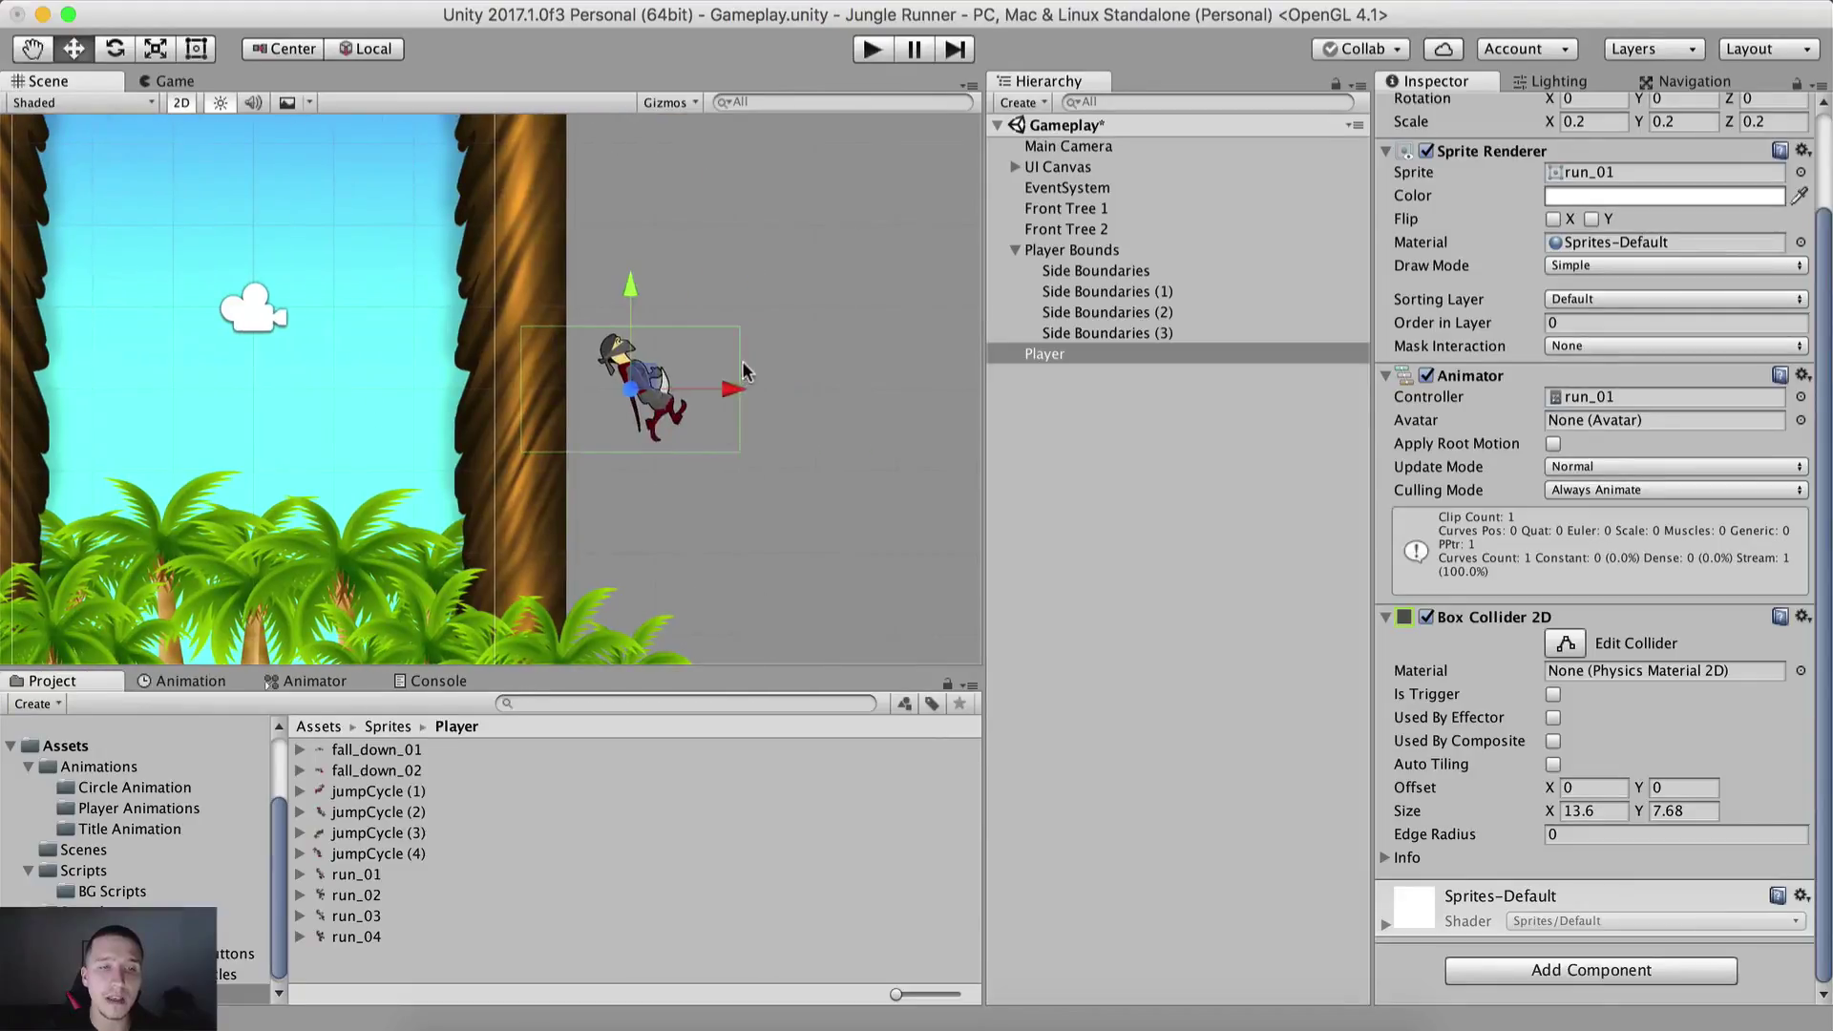
pyautogui.moveTo(730, 388); pyautogui.dragTo(817, 389)
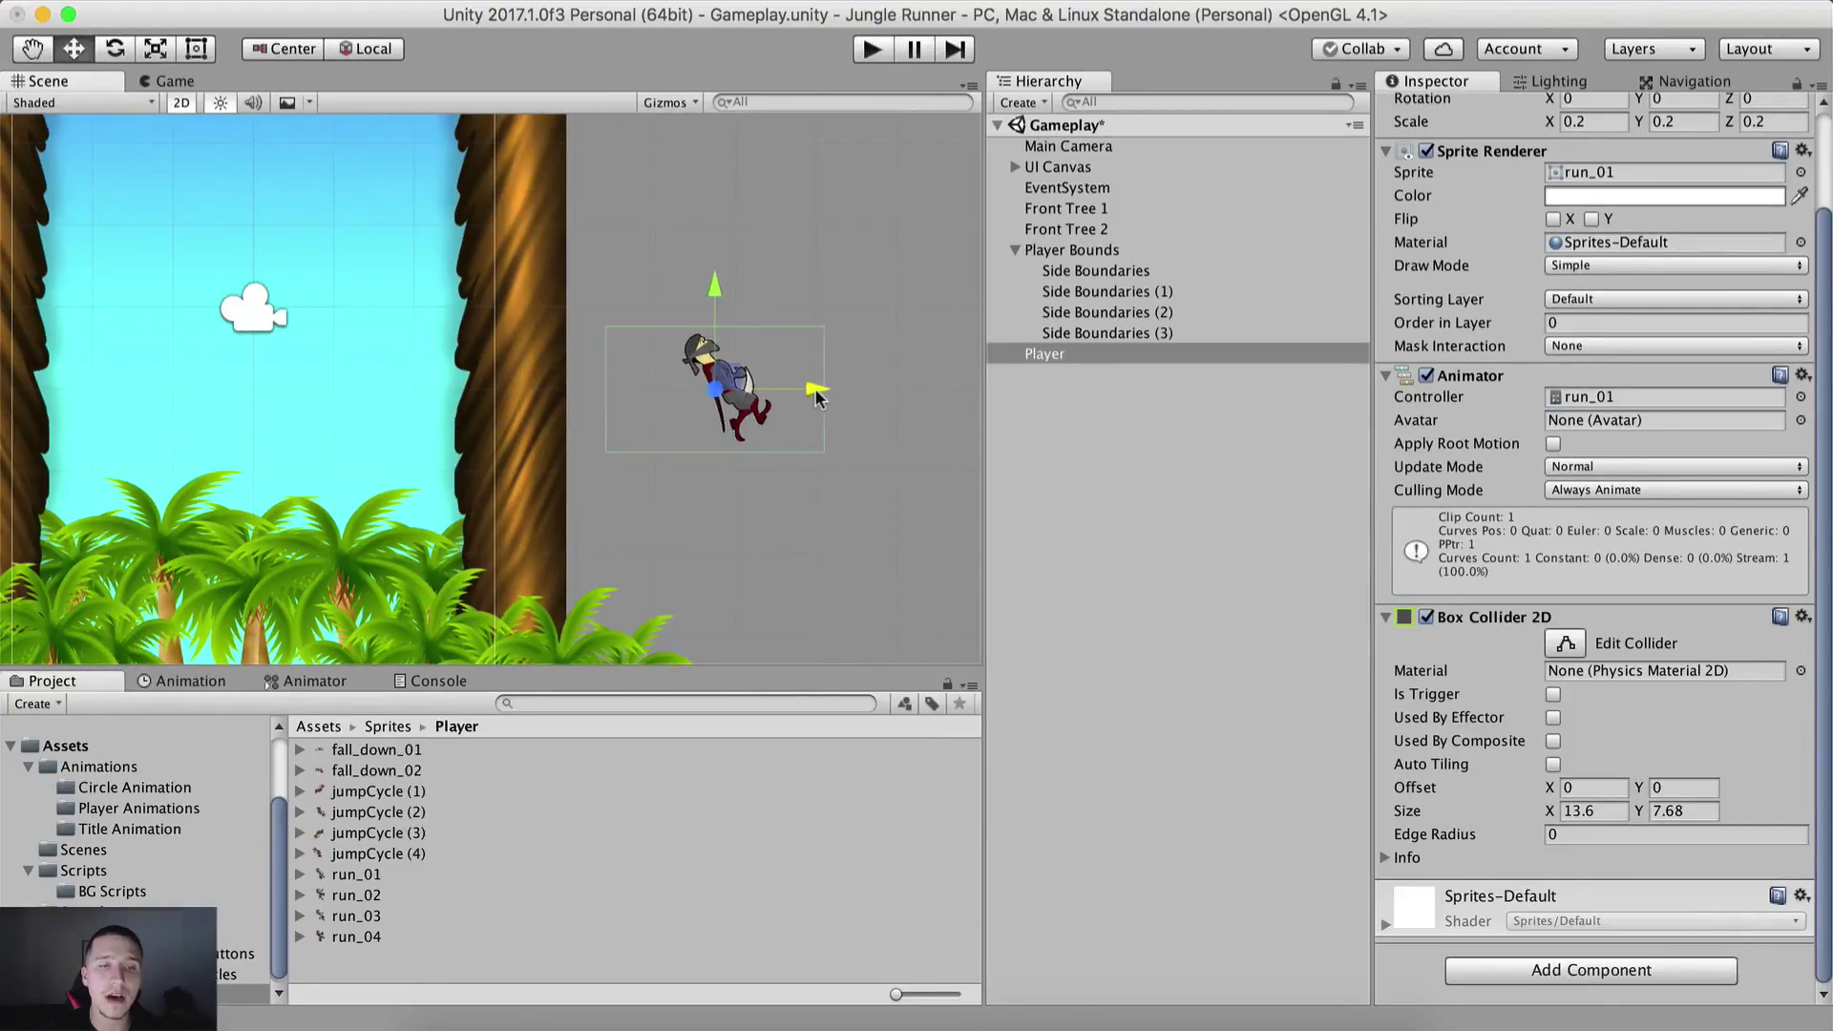
# Step: Set the Player's box collider size to X 2.98 and Y 5.9
pyautogui.click(1594, 813)
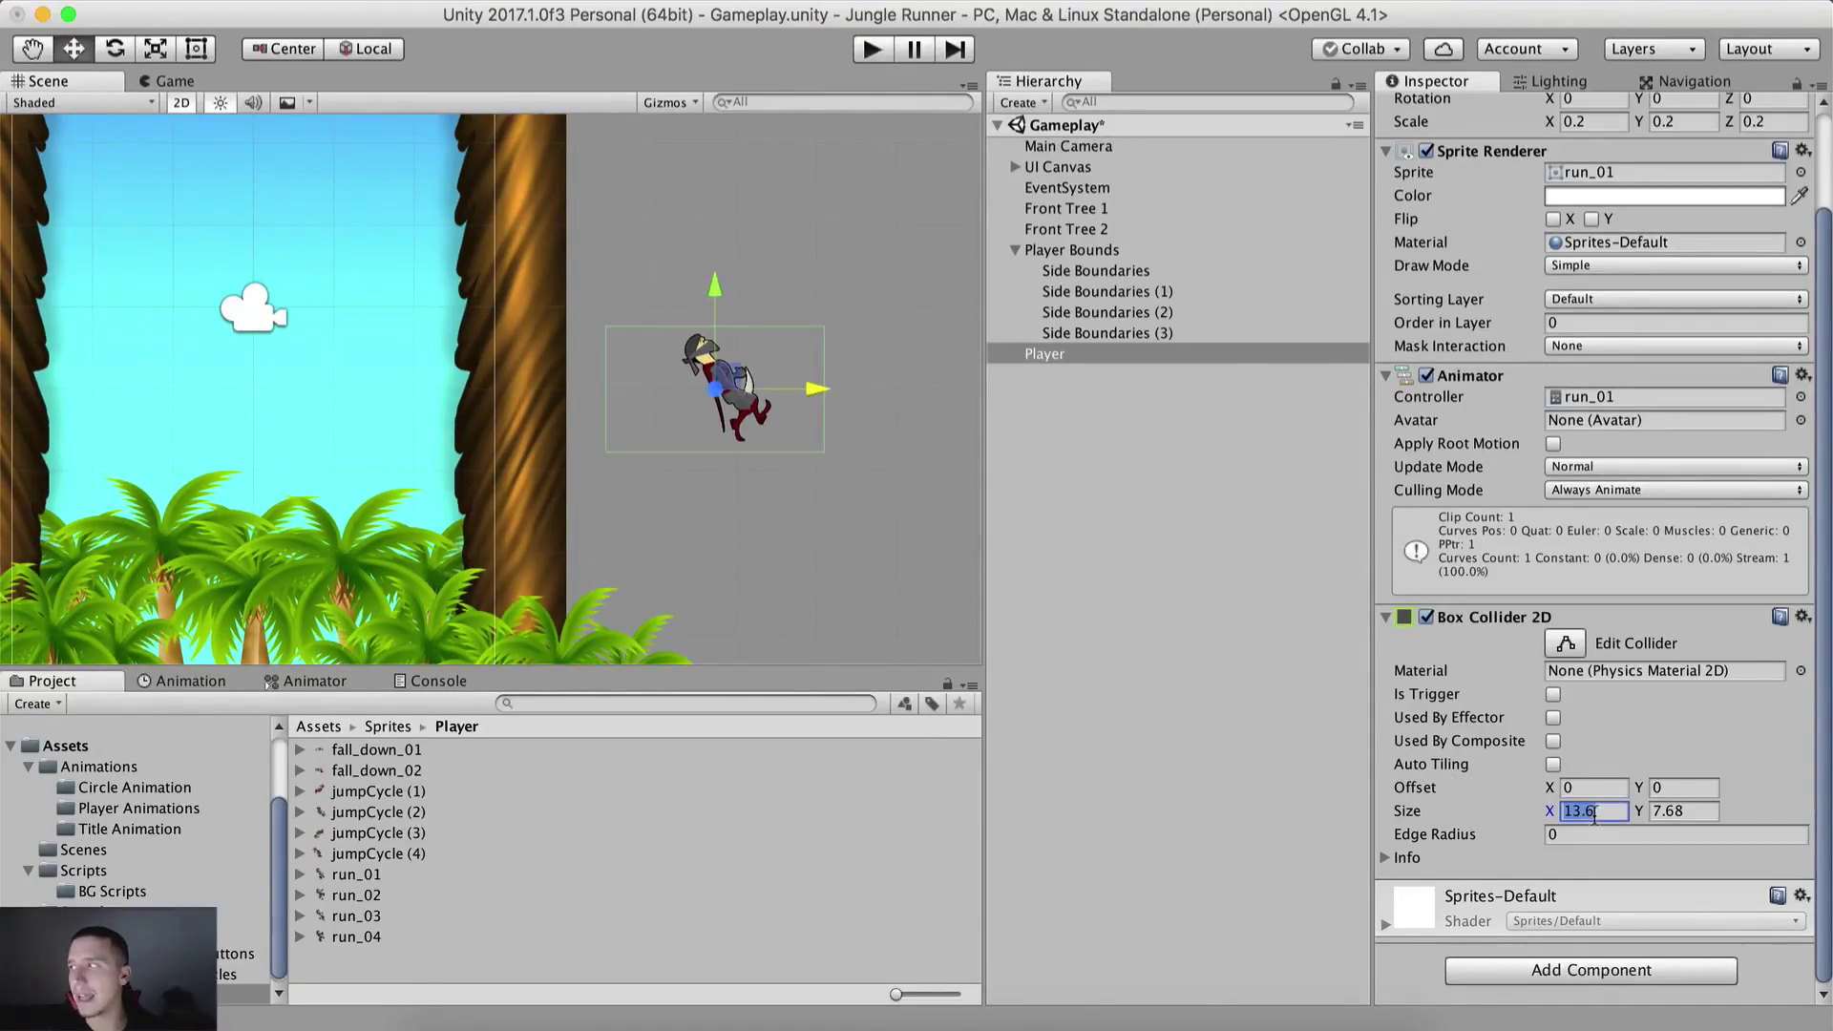
pyautogui.write('2.98')
pyautogui.press('Tab')
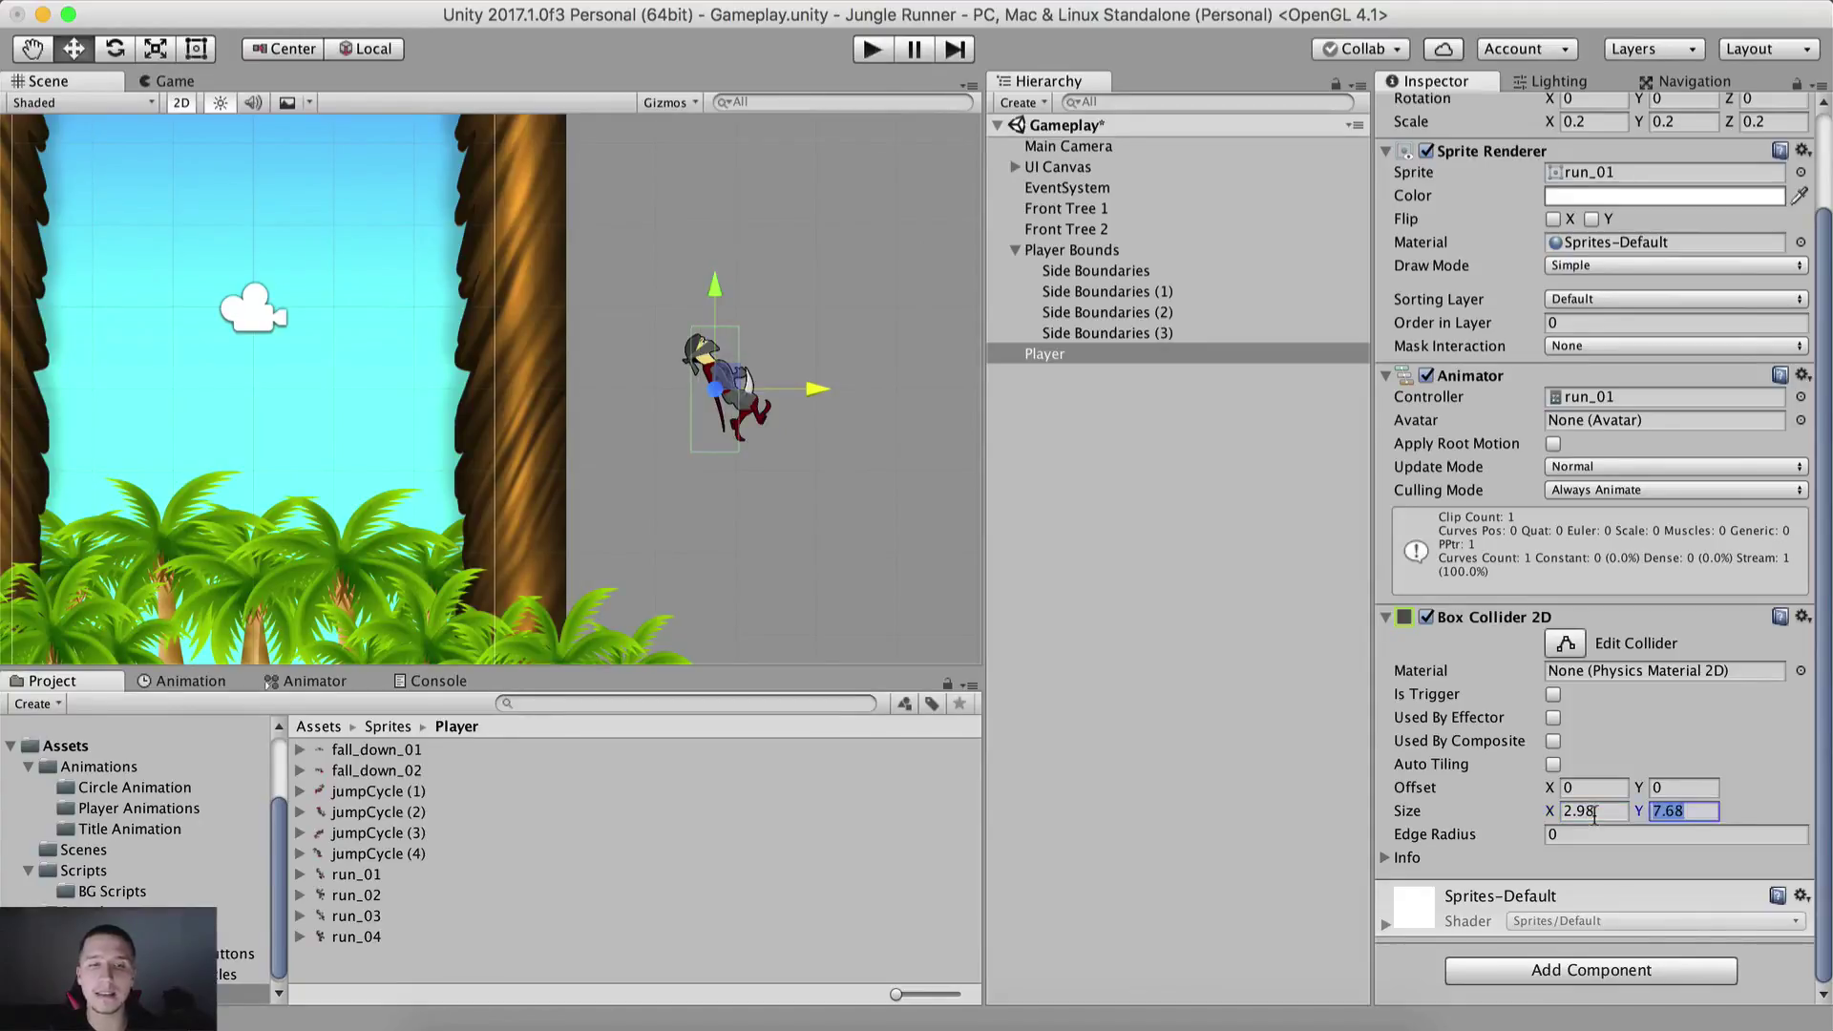
pyautogui.write('.')
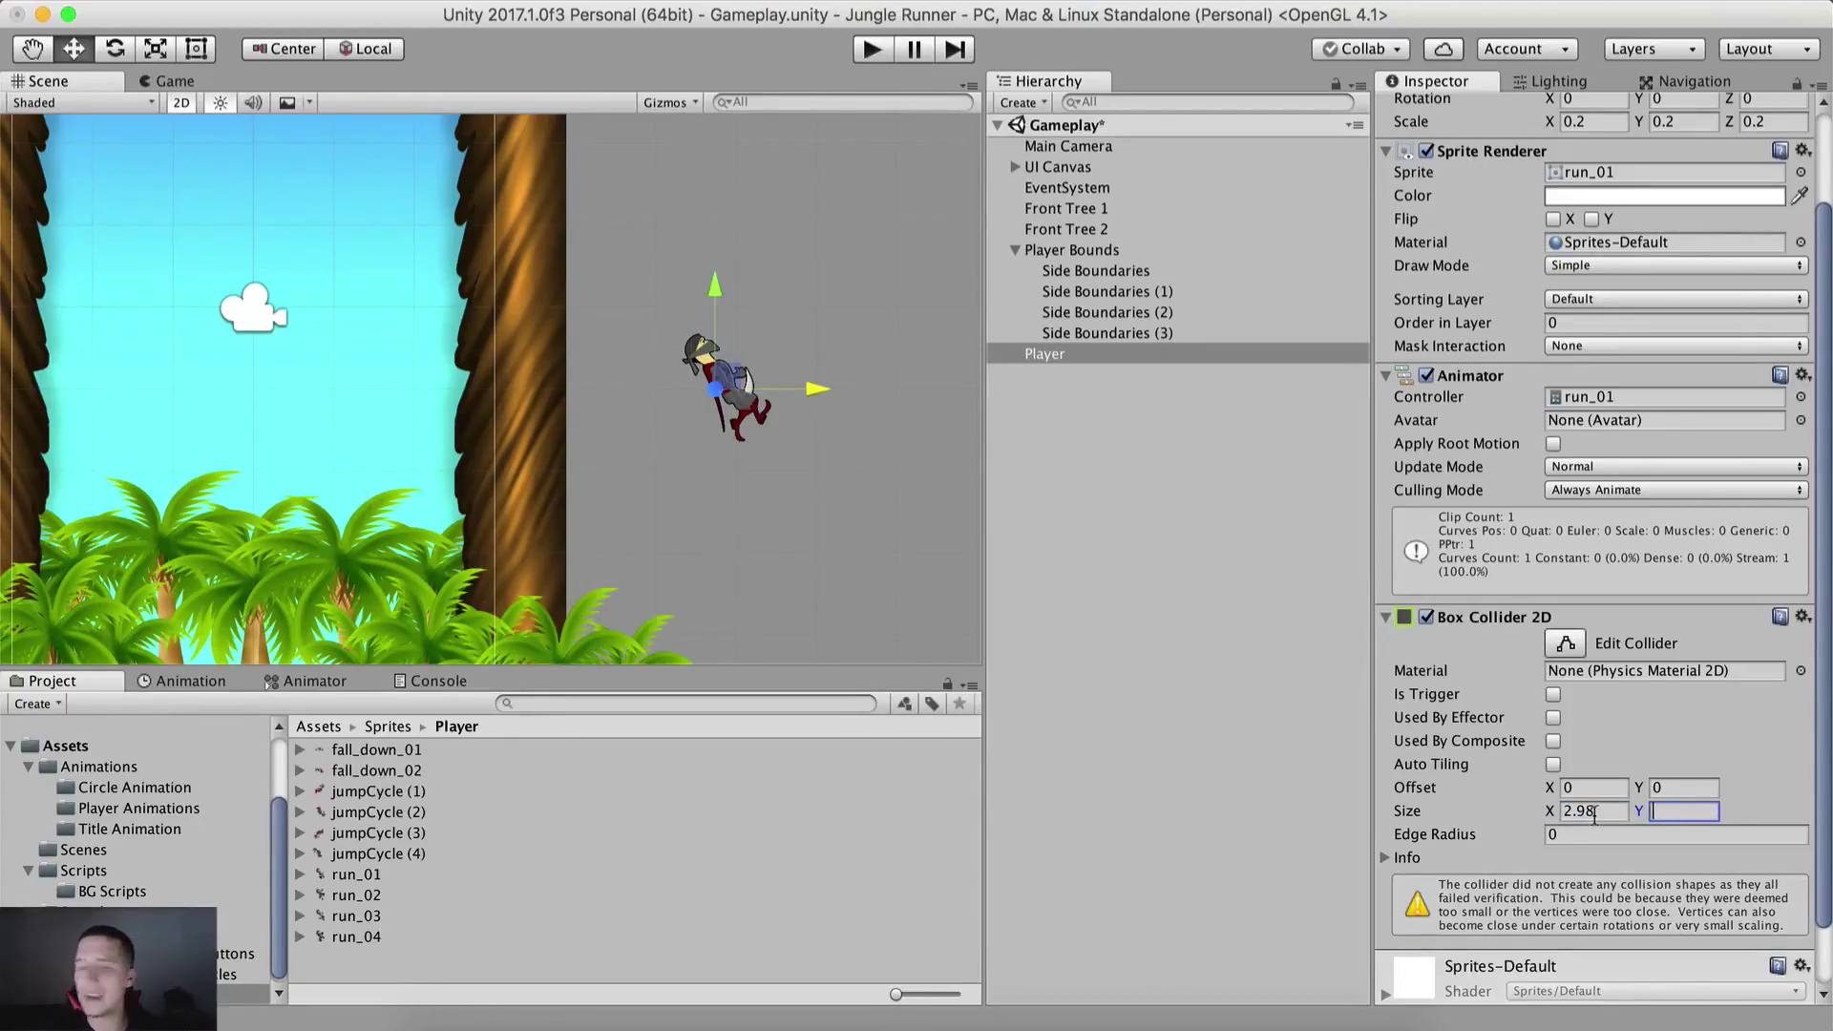
pyautogui.write('5.9')
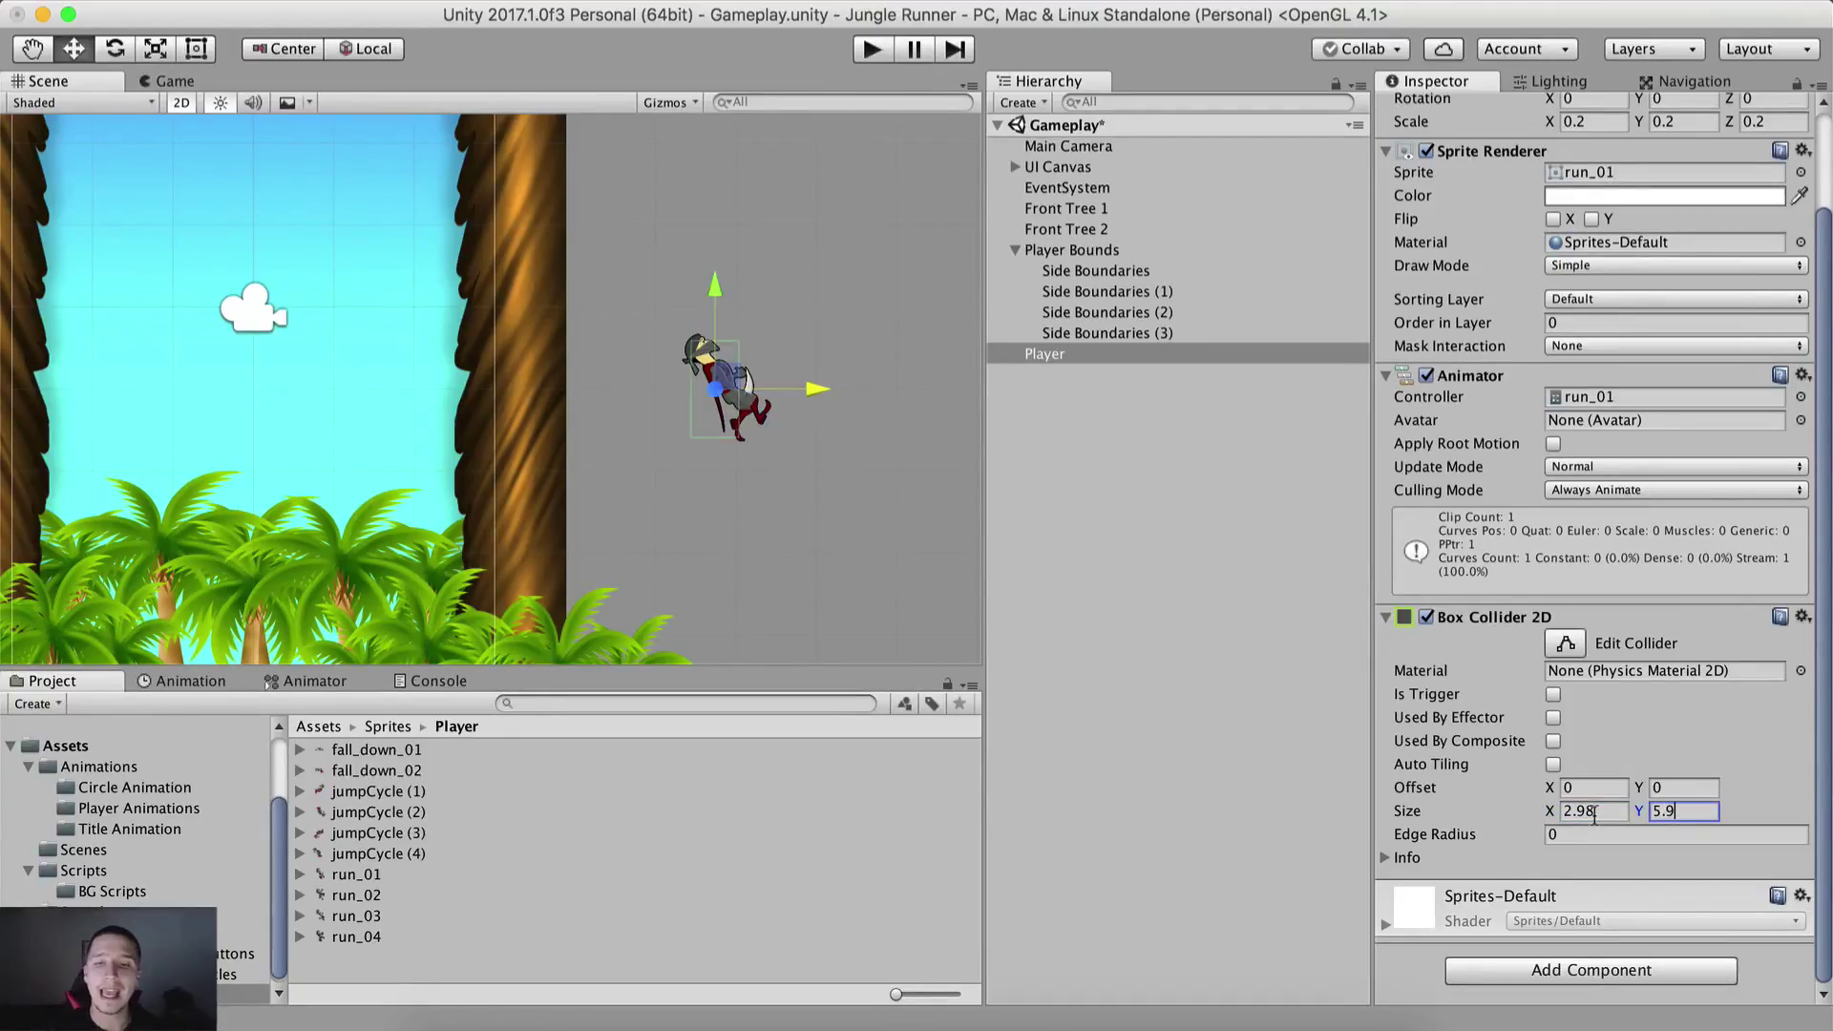
# Step: Set the box collider's X offset to 1.34 and check its fit around the Player up close
pyautogui.click(1585, 787)
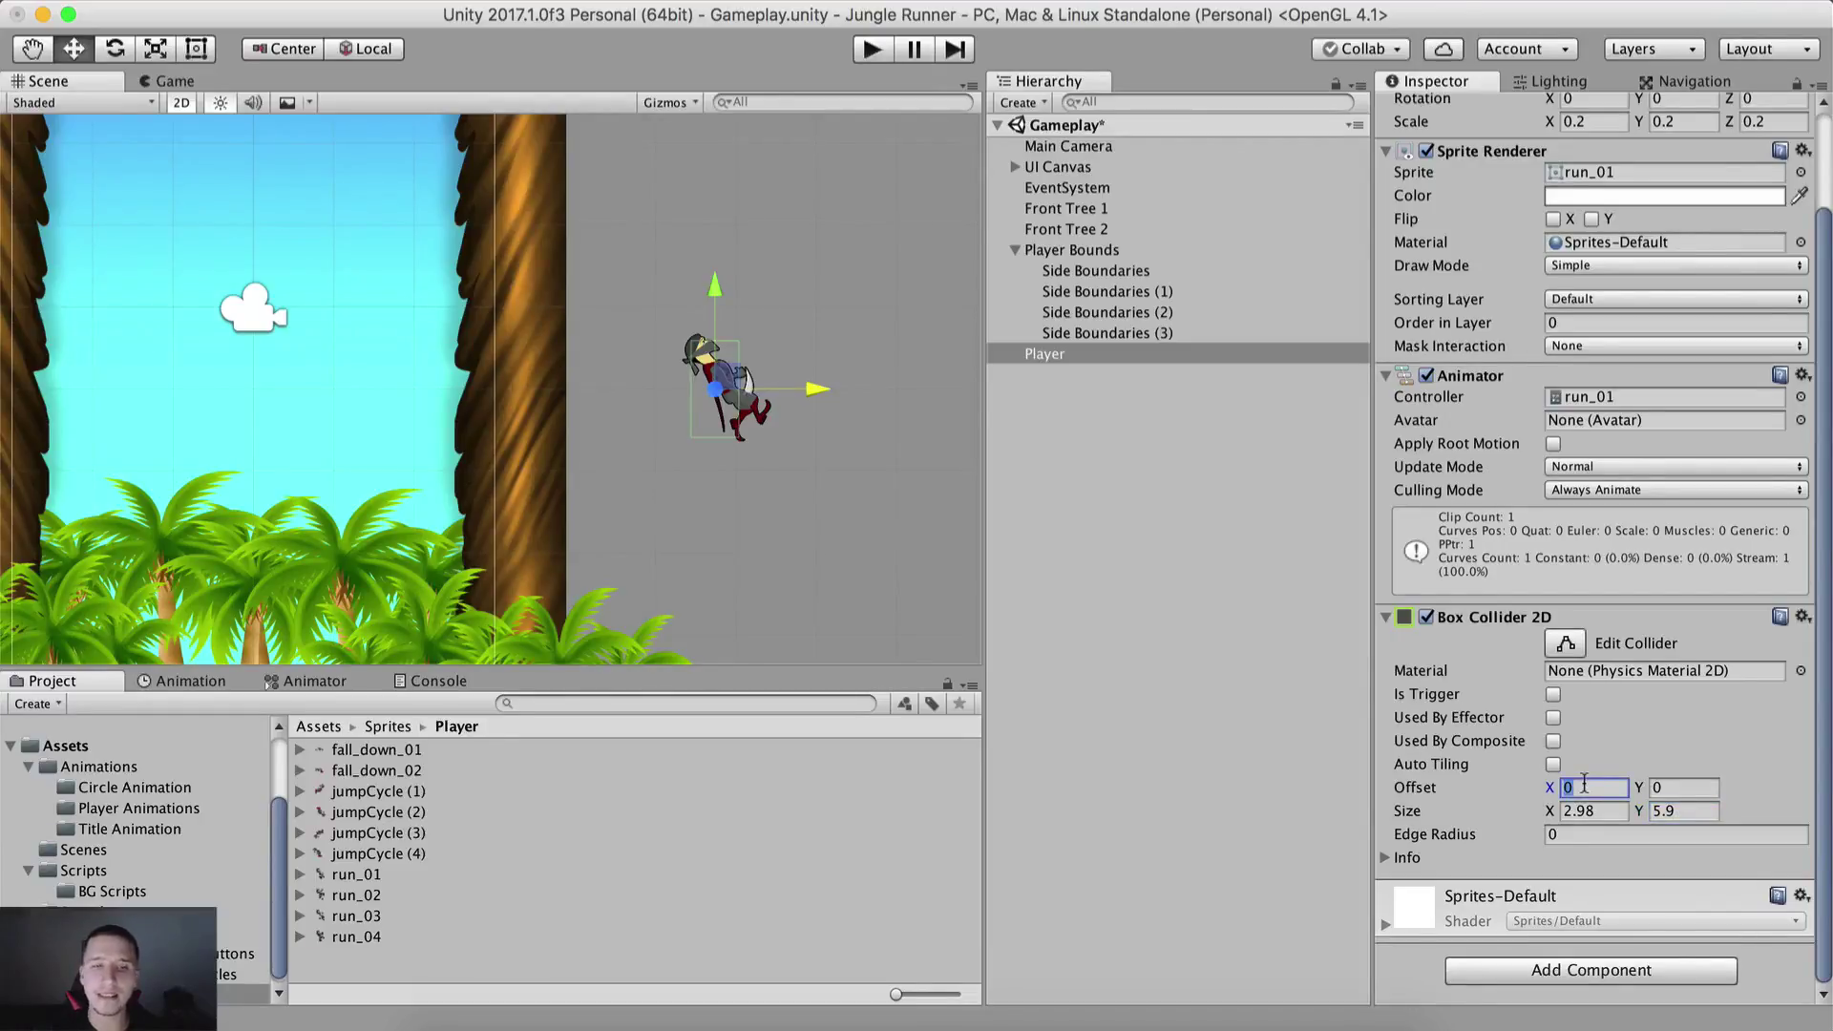
pyautogui.write('1.34')
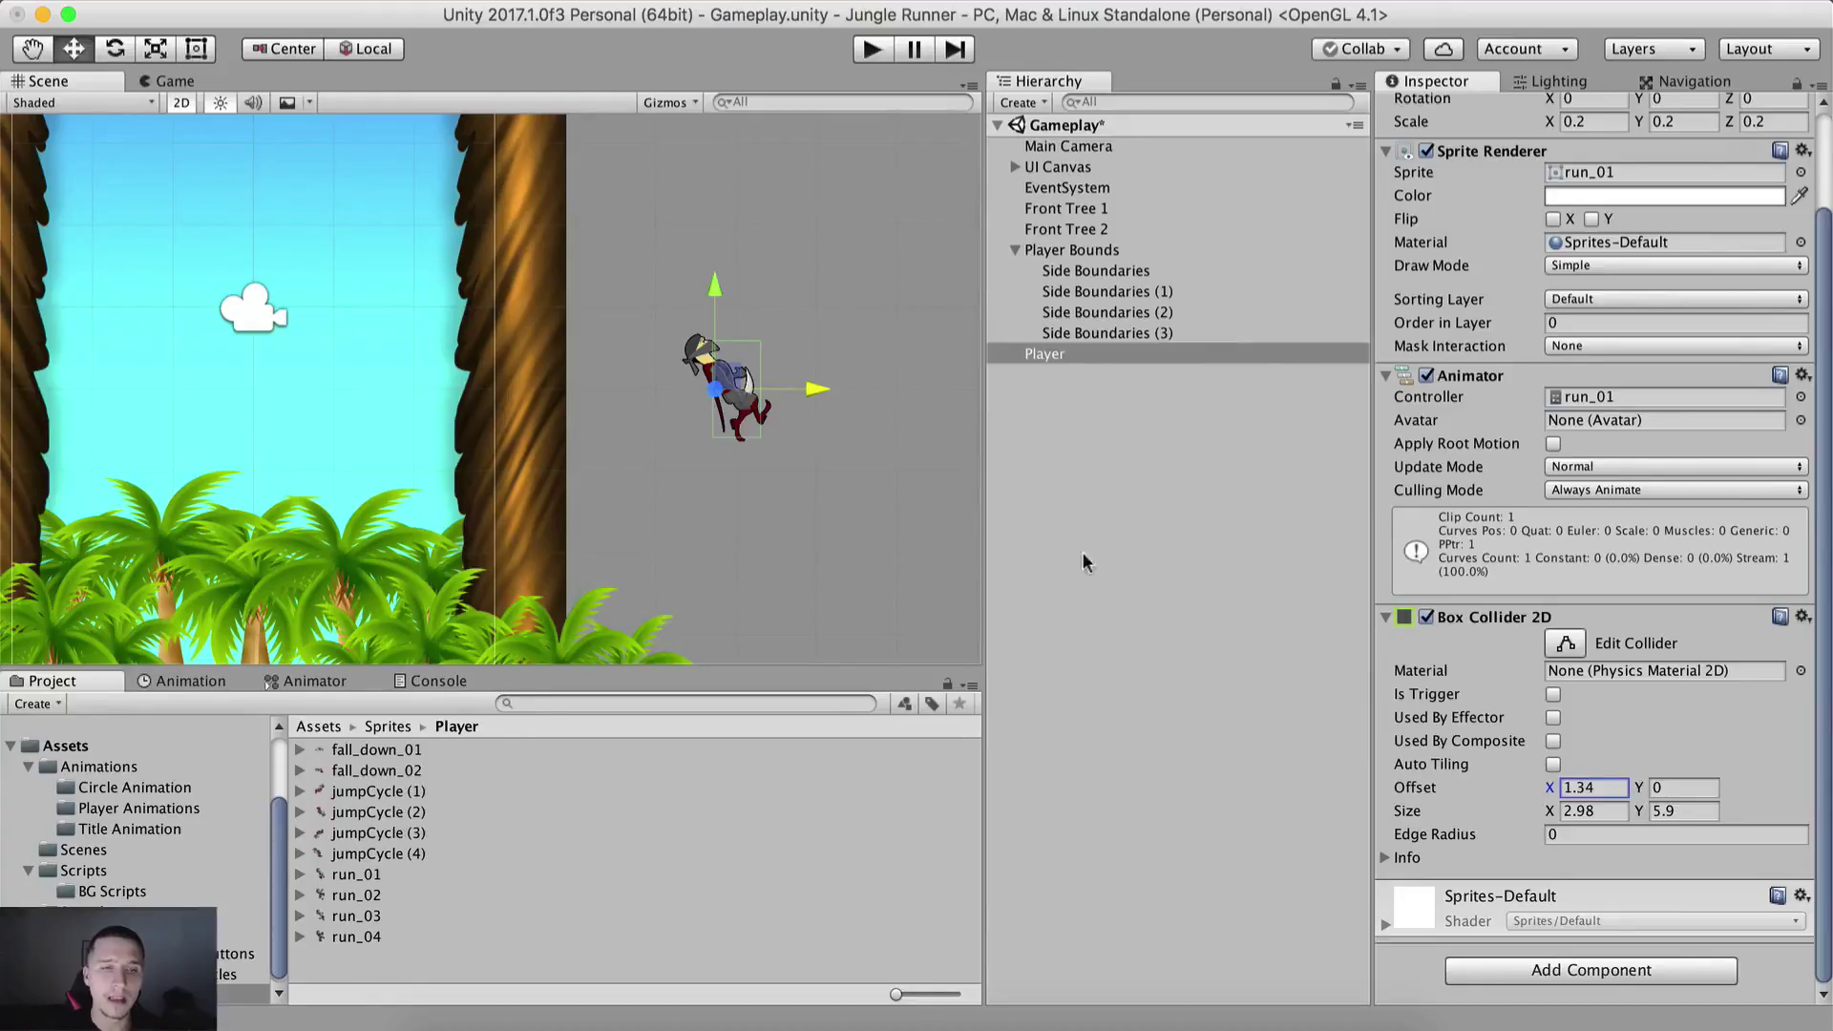
pyautogui.scroll(5, 707, 409)
pyautogui.scroll(-6, 522, 415)
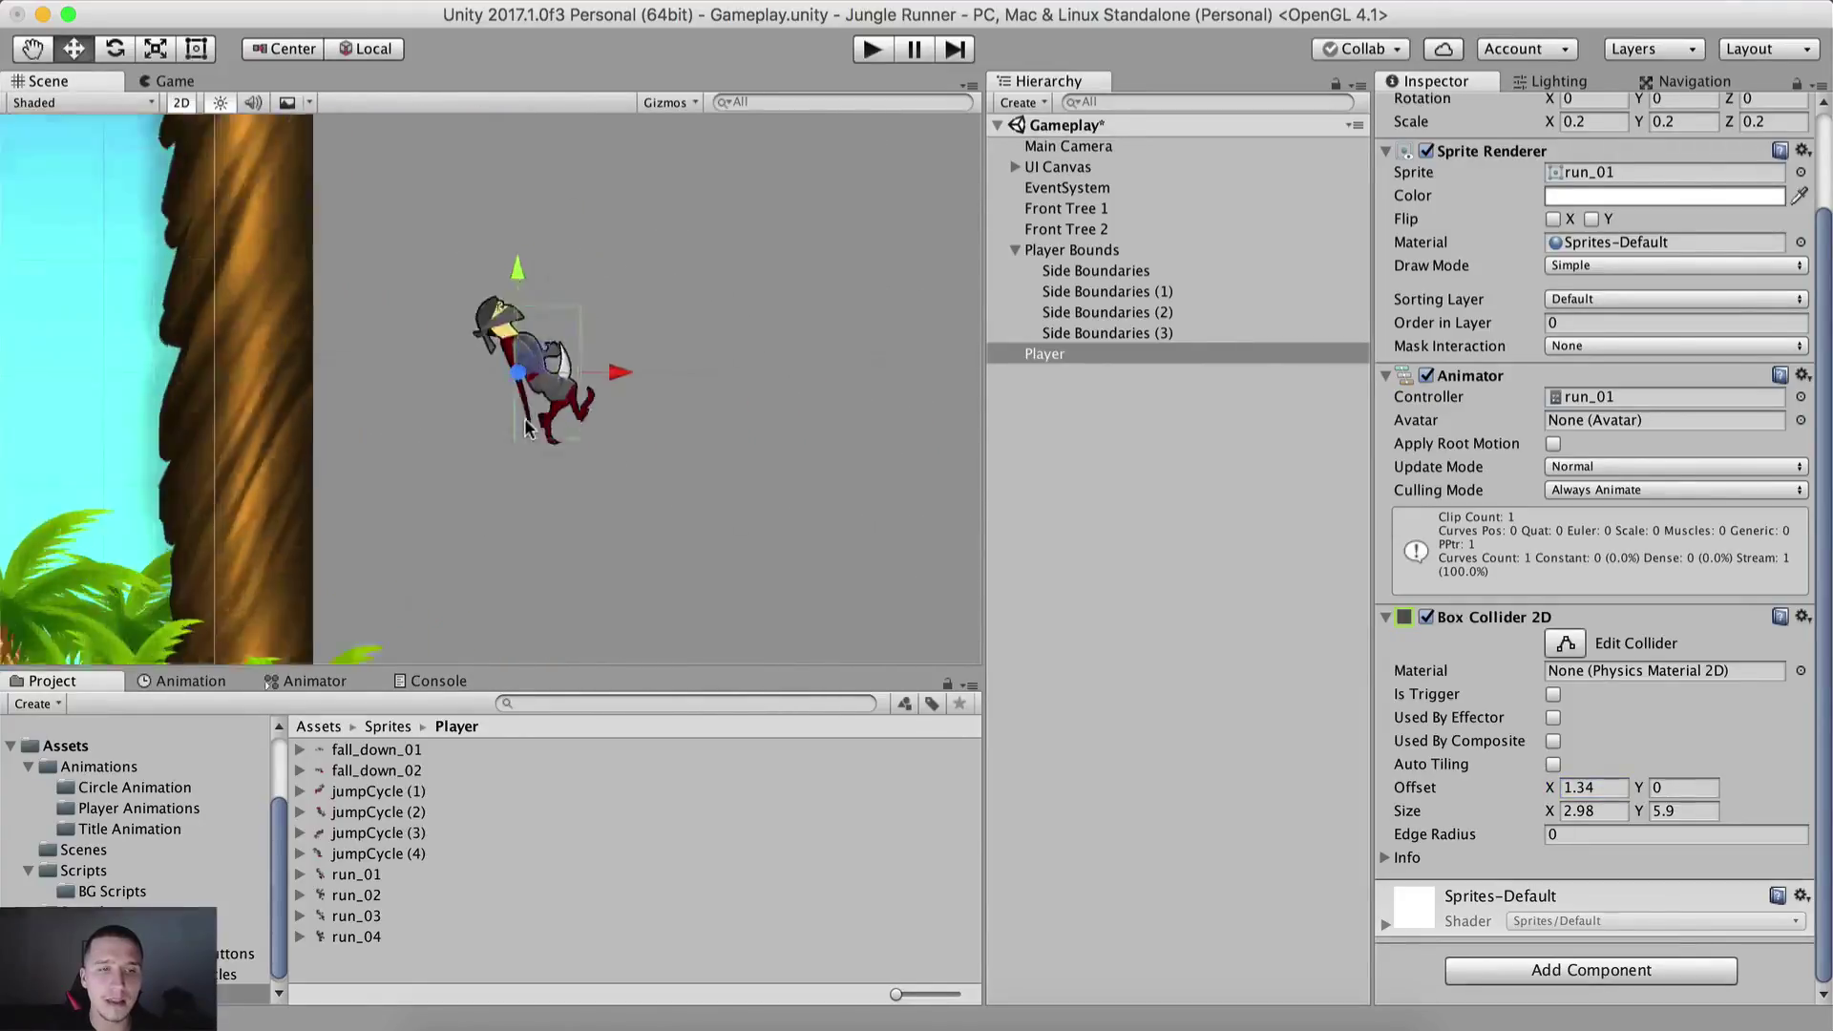
pyautogui.scroll(3, 1553, 285)
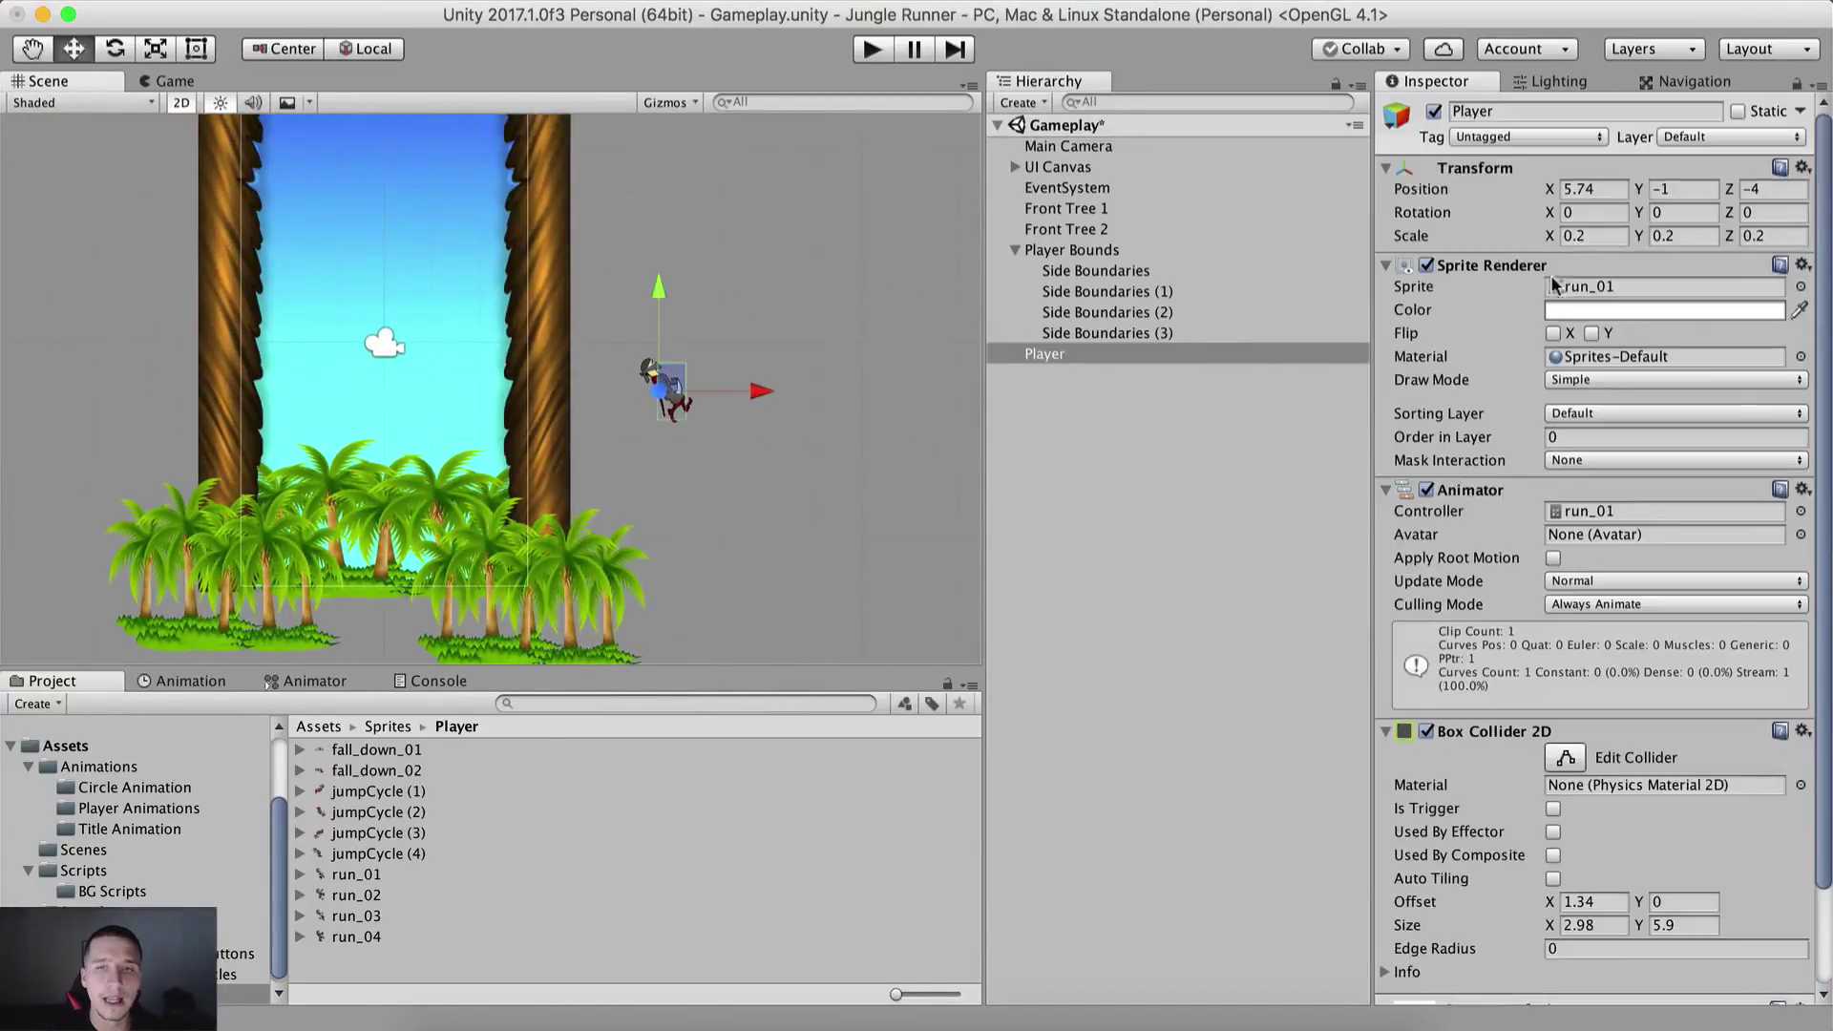
# Step: Set the Player's X position to 2 to bring it back beside the right tree, and deselect it
pyautogui.click(1587, 189)
pyautogui.write('2')
pyautogui.scroll(5, 702, 421)
pyautogui.click(787, 409)
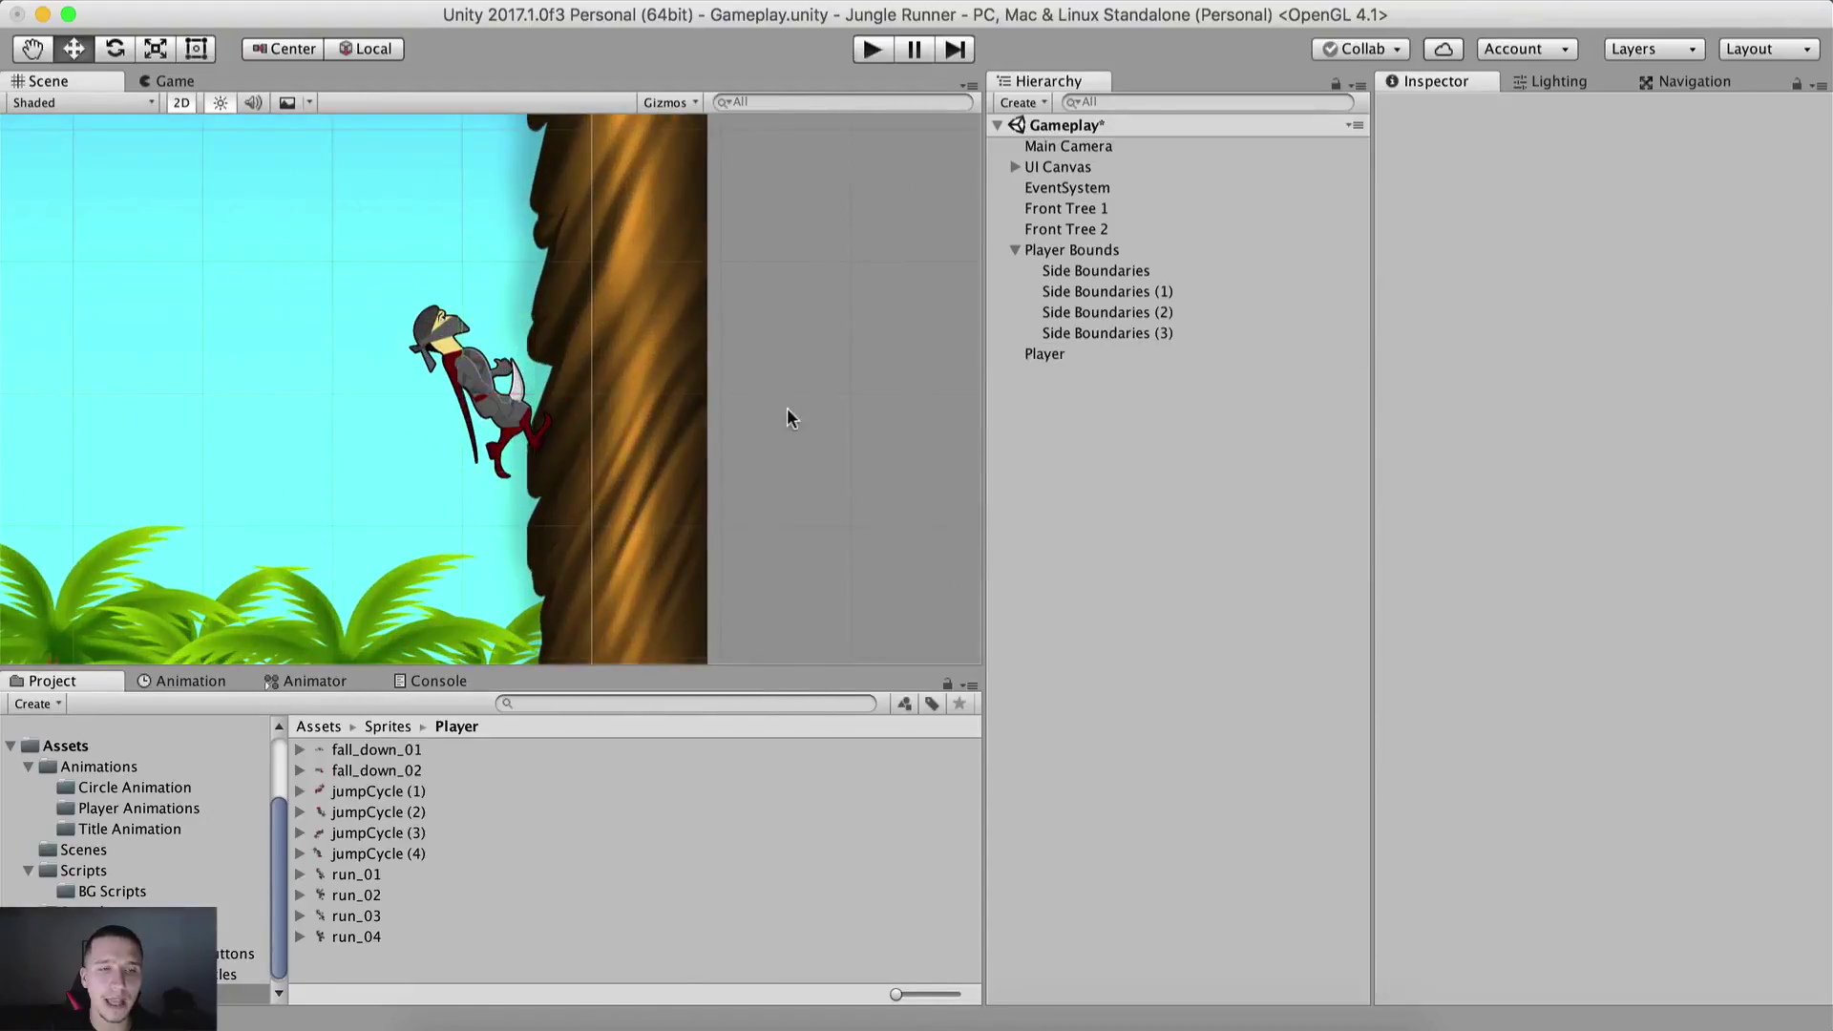
# Step: Add a Rigidbody 2D component to the Player
pyautogui.scroll(-5, 787, 407)
pyautogui.click(1045, 353)
pyautogui.scroll(-3, 1529, 425)
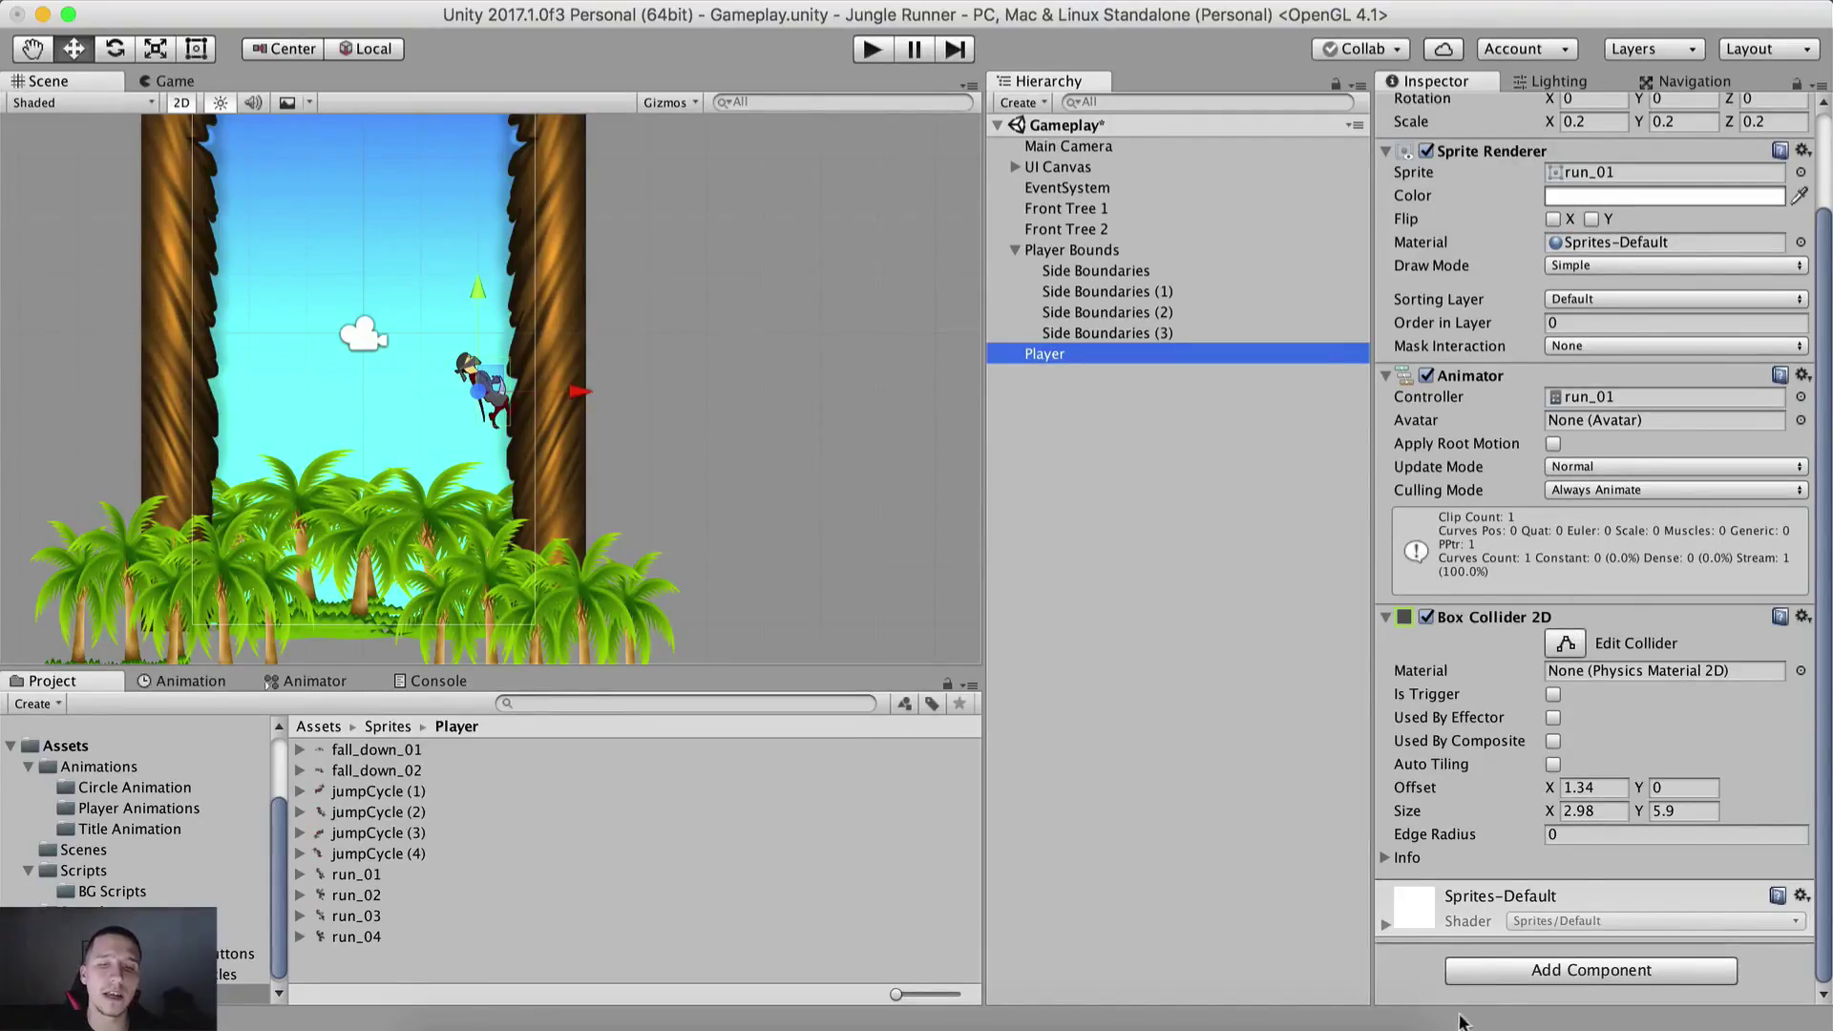
pyautogui.click(1507, 964)
pyautogui.write('rigi')
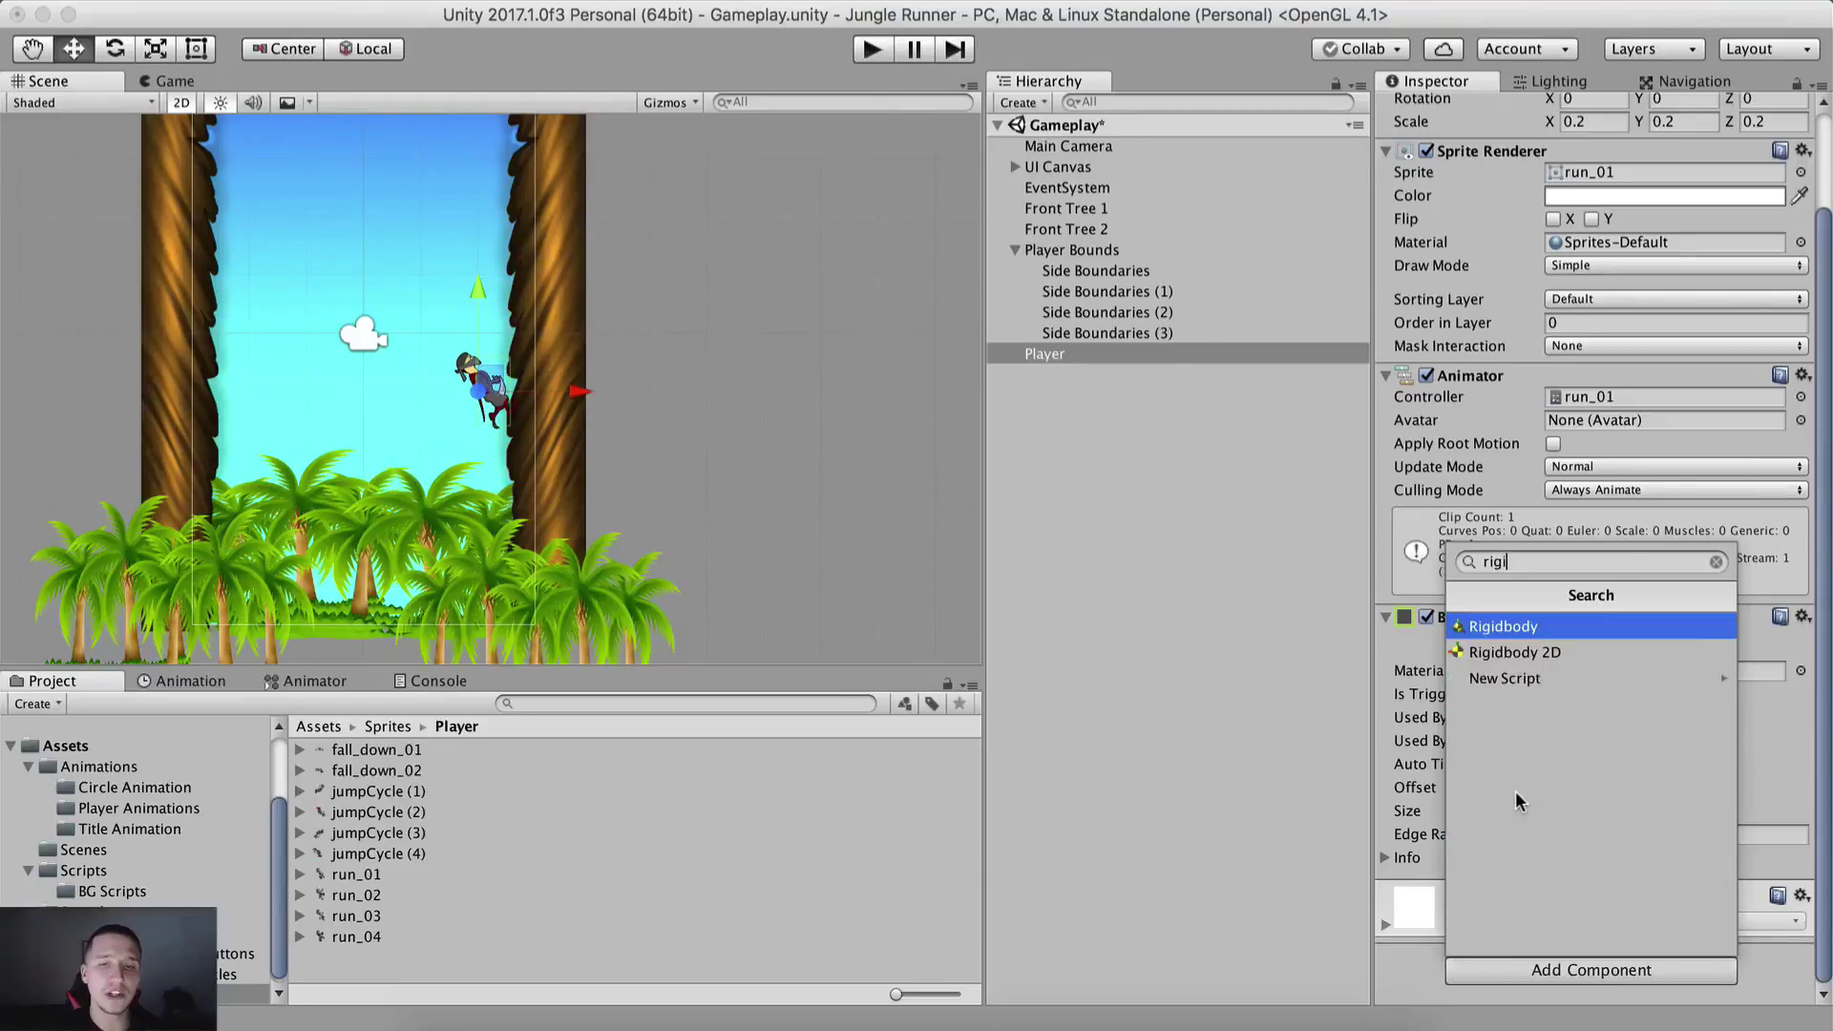
pyautogui.press('Down')
pyautogui.press('Return')
pyautogui.scroll(-5, 1556, 745)
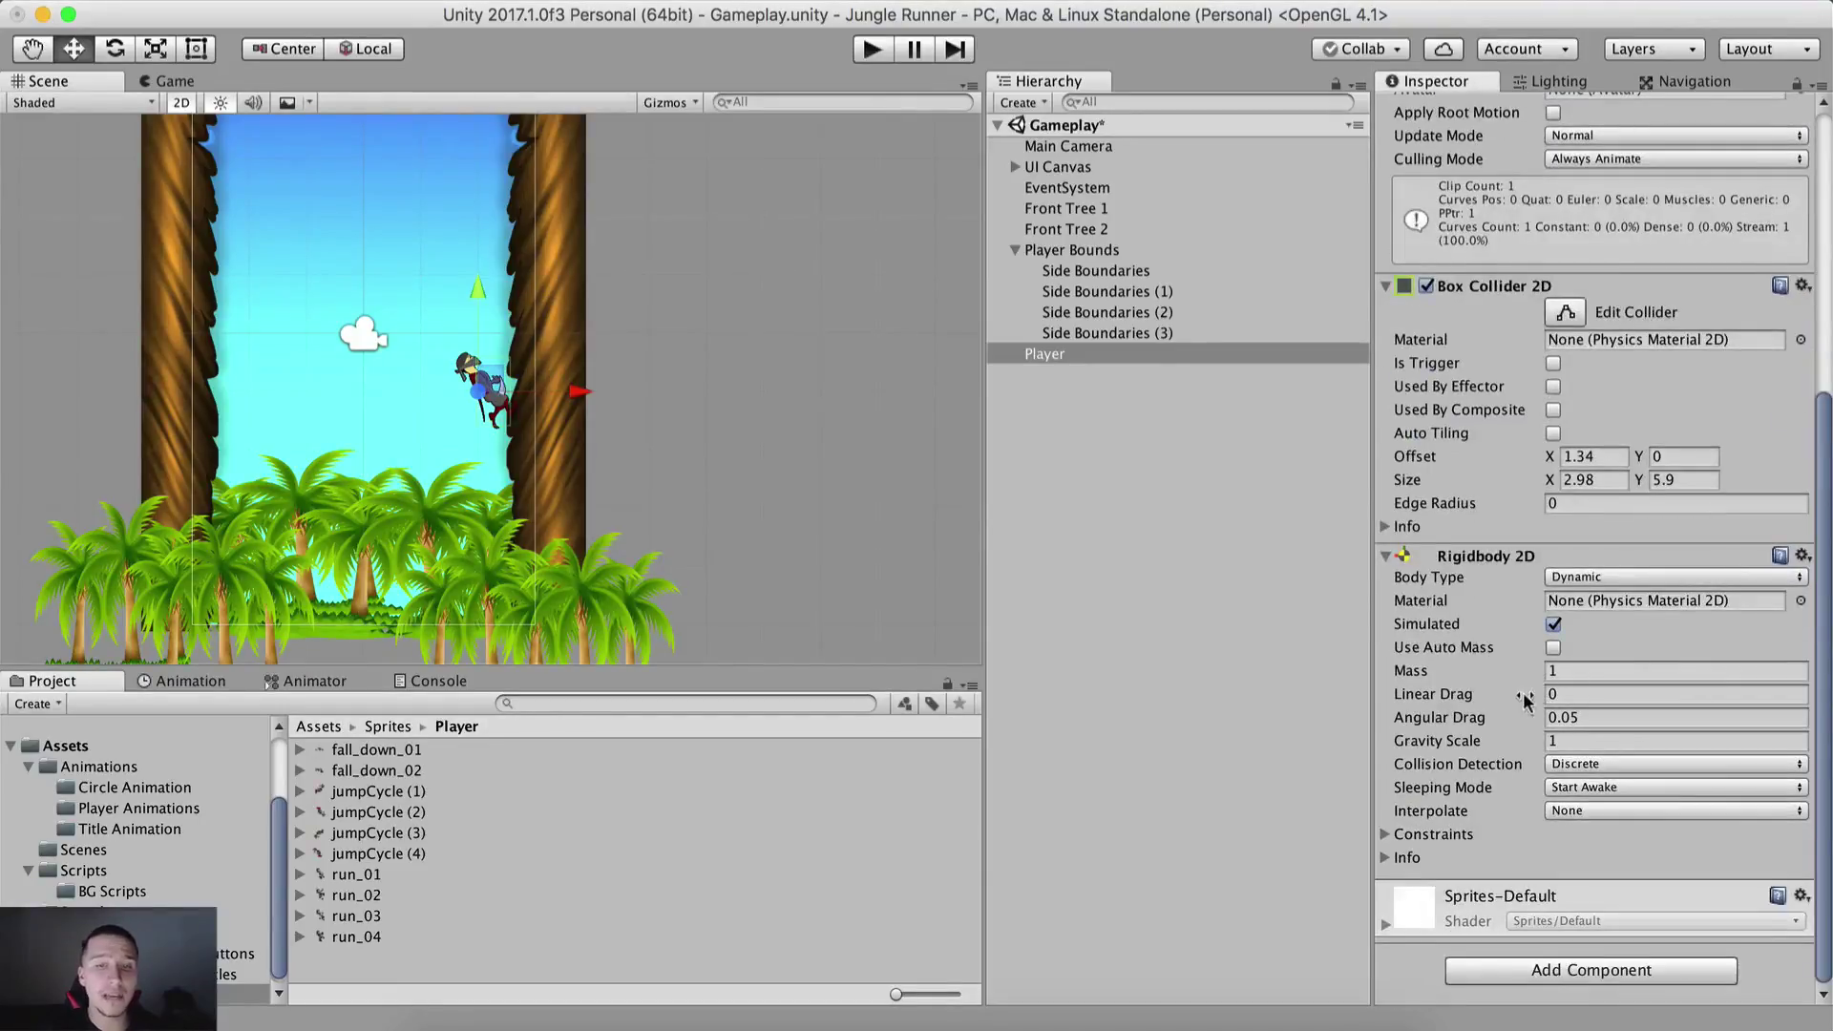
# Step: Test the Player's physics in a short game run, and set its Rigidbody 2D body type to Kinematic
pyautogui.click(870, 50)
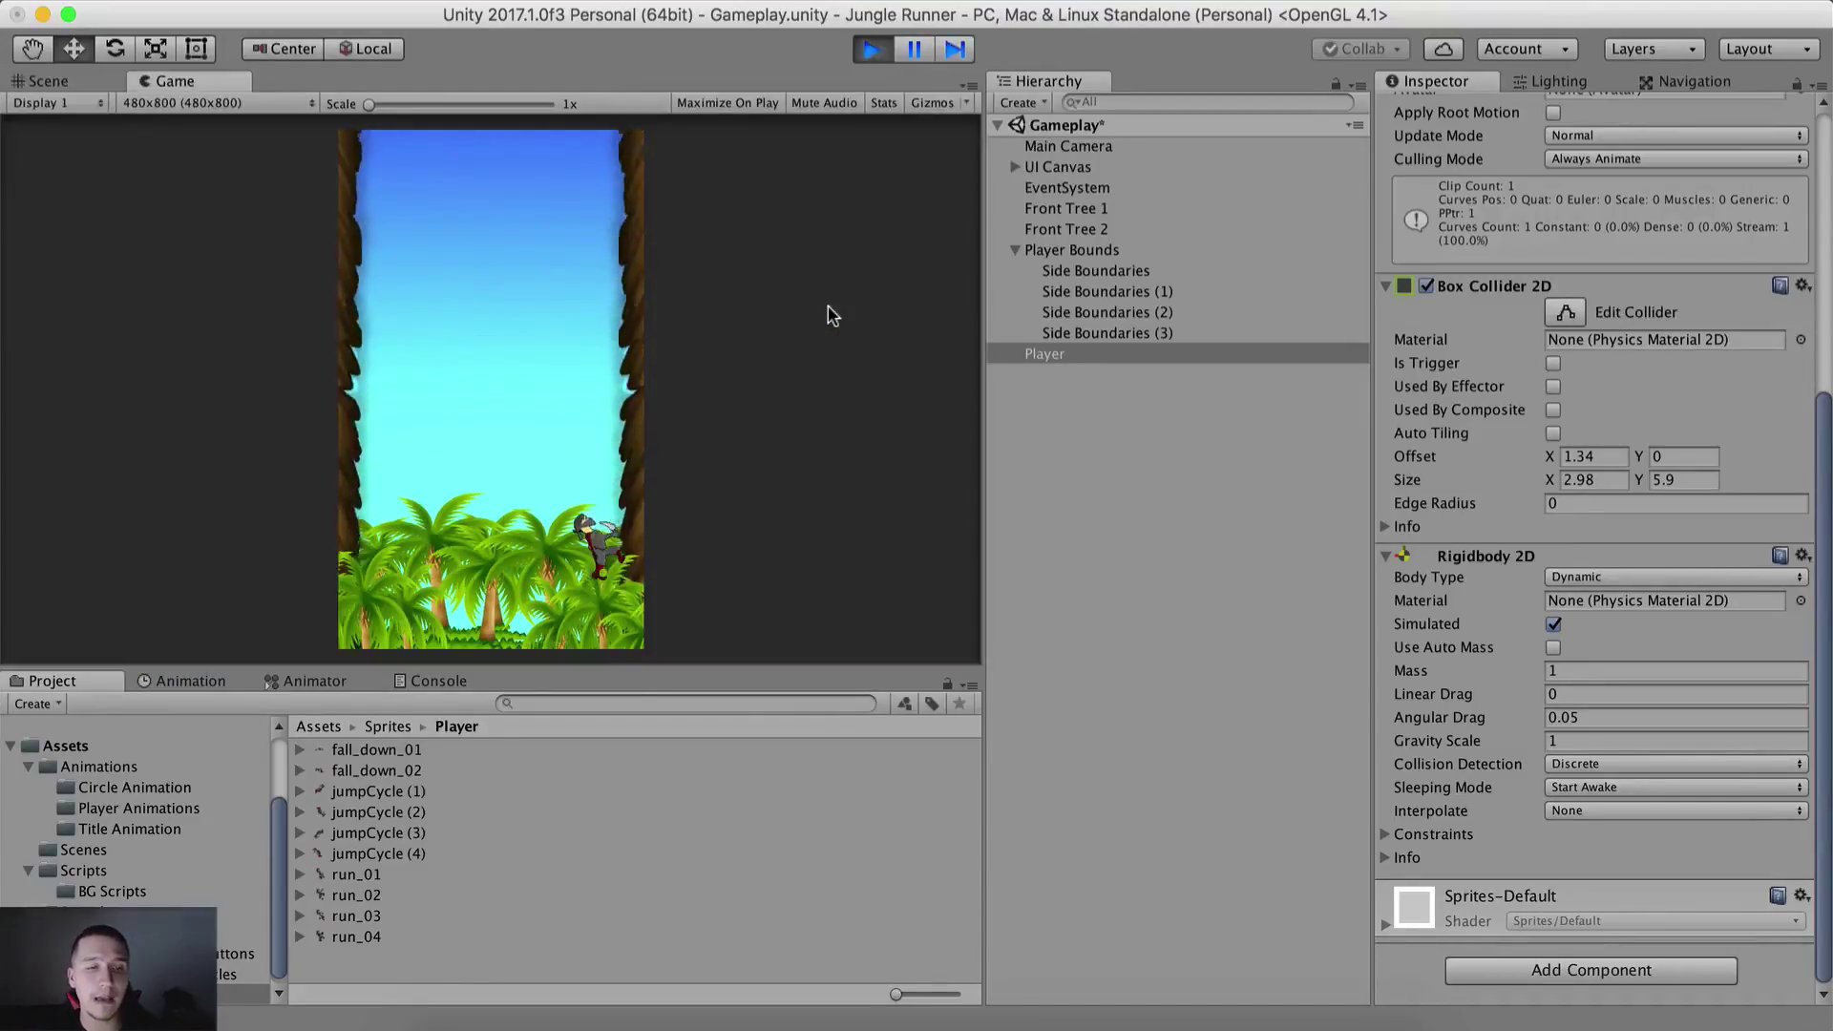
pyautogui.press('super+p')
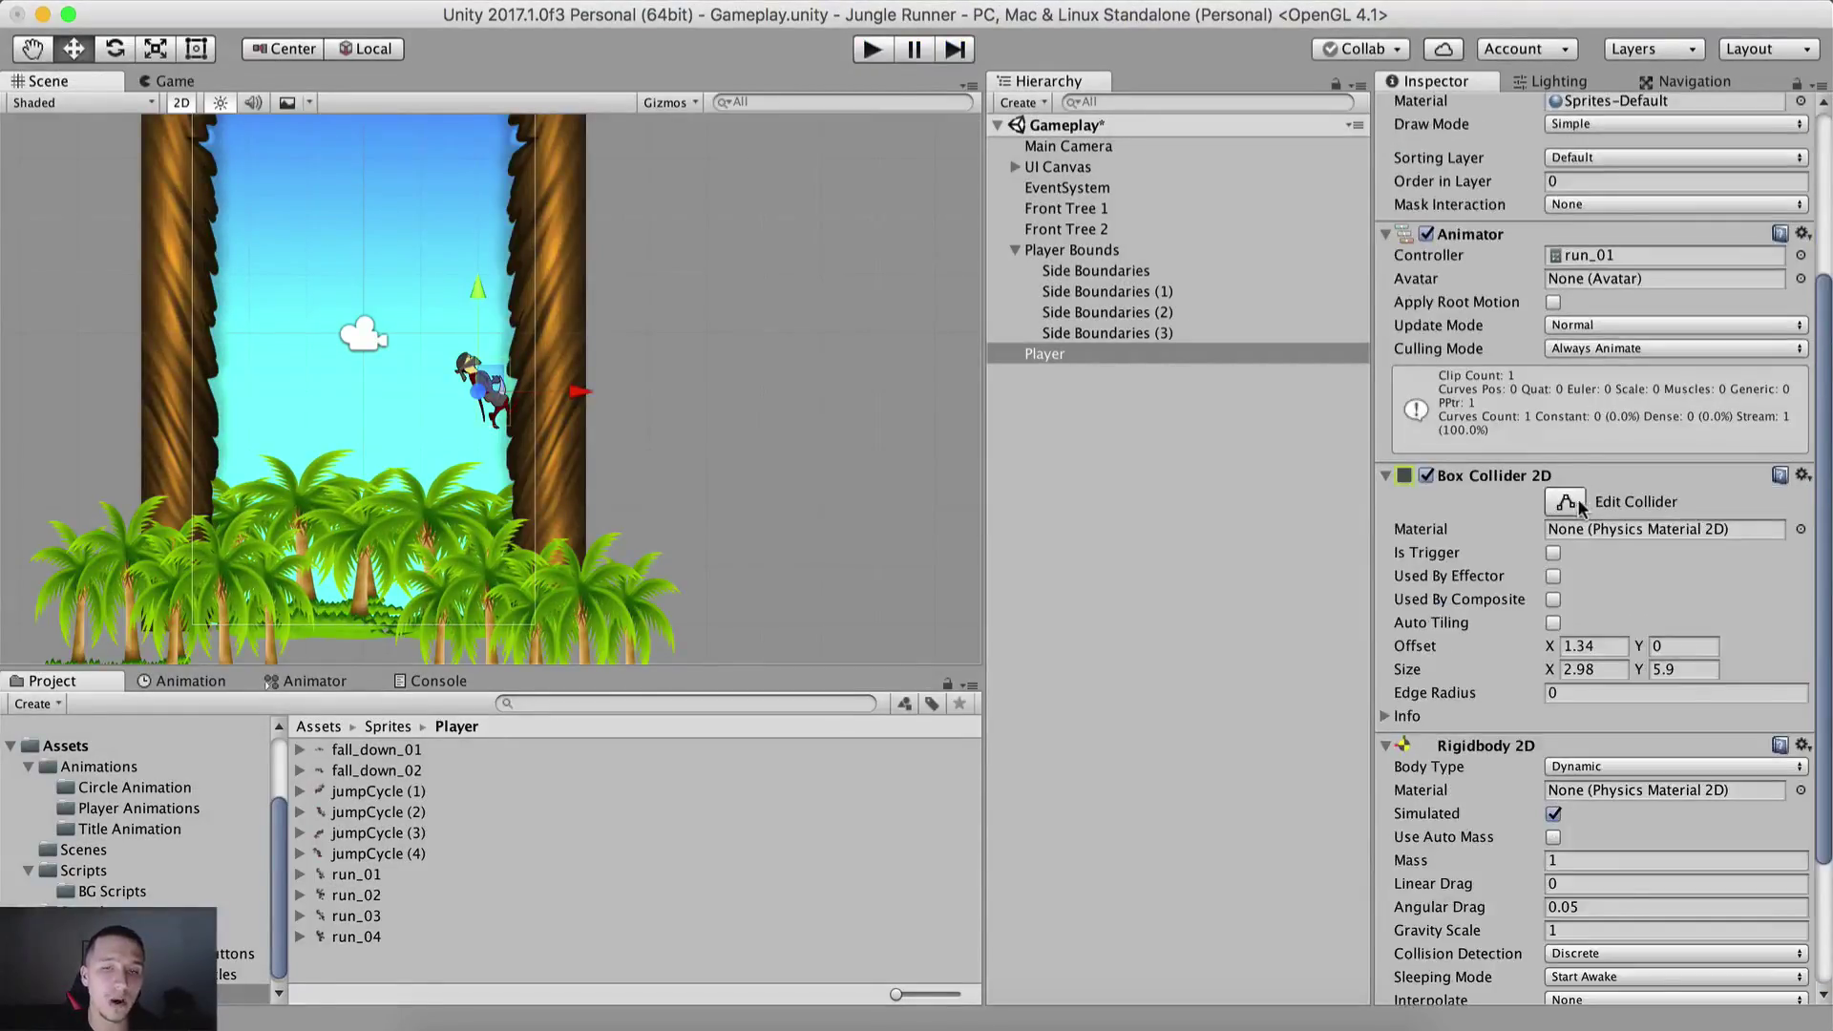
pyautogui.click(1621, 578)
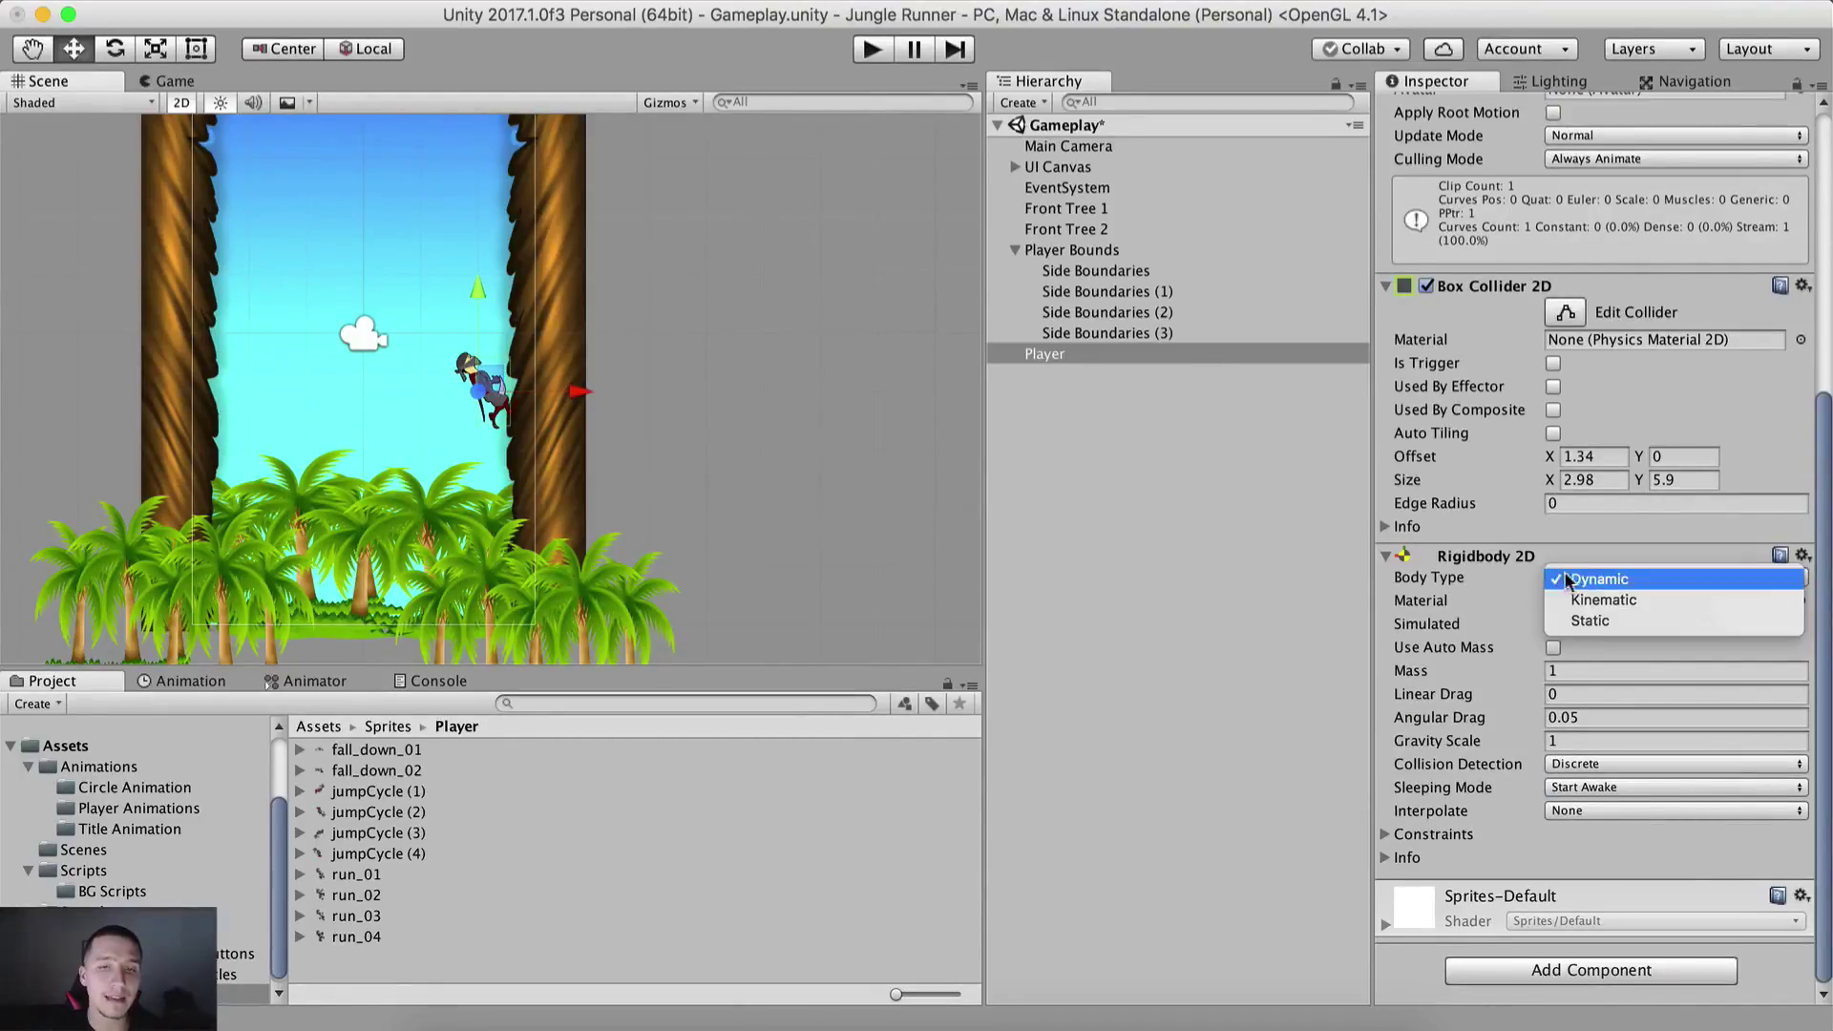
pyautogui.click(1605, 599)
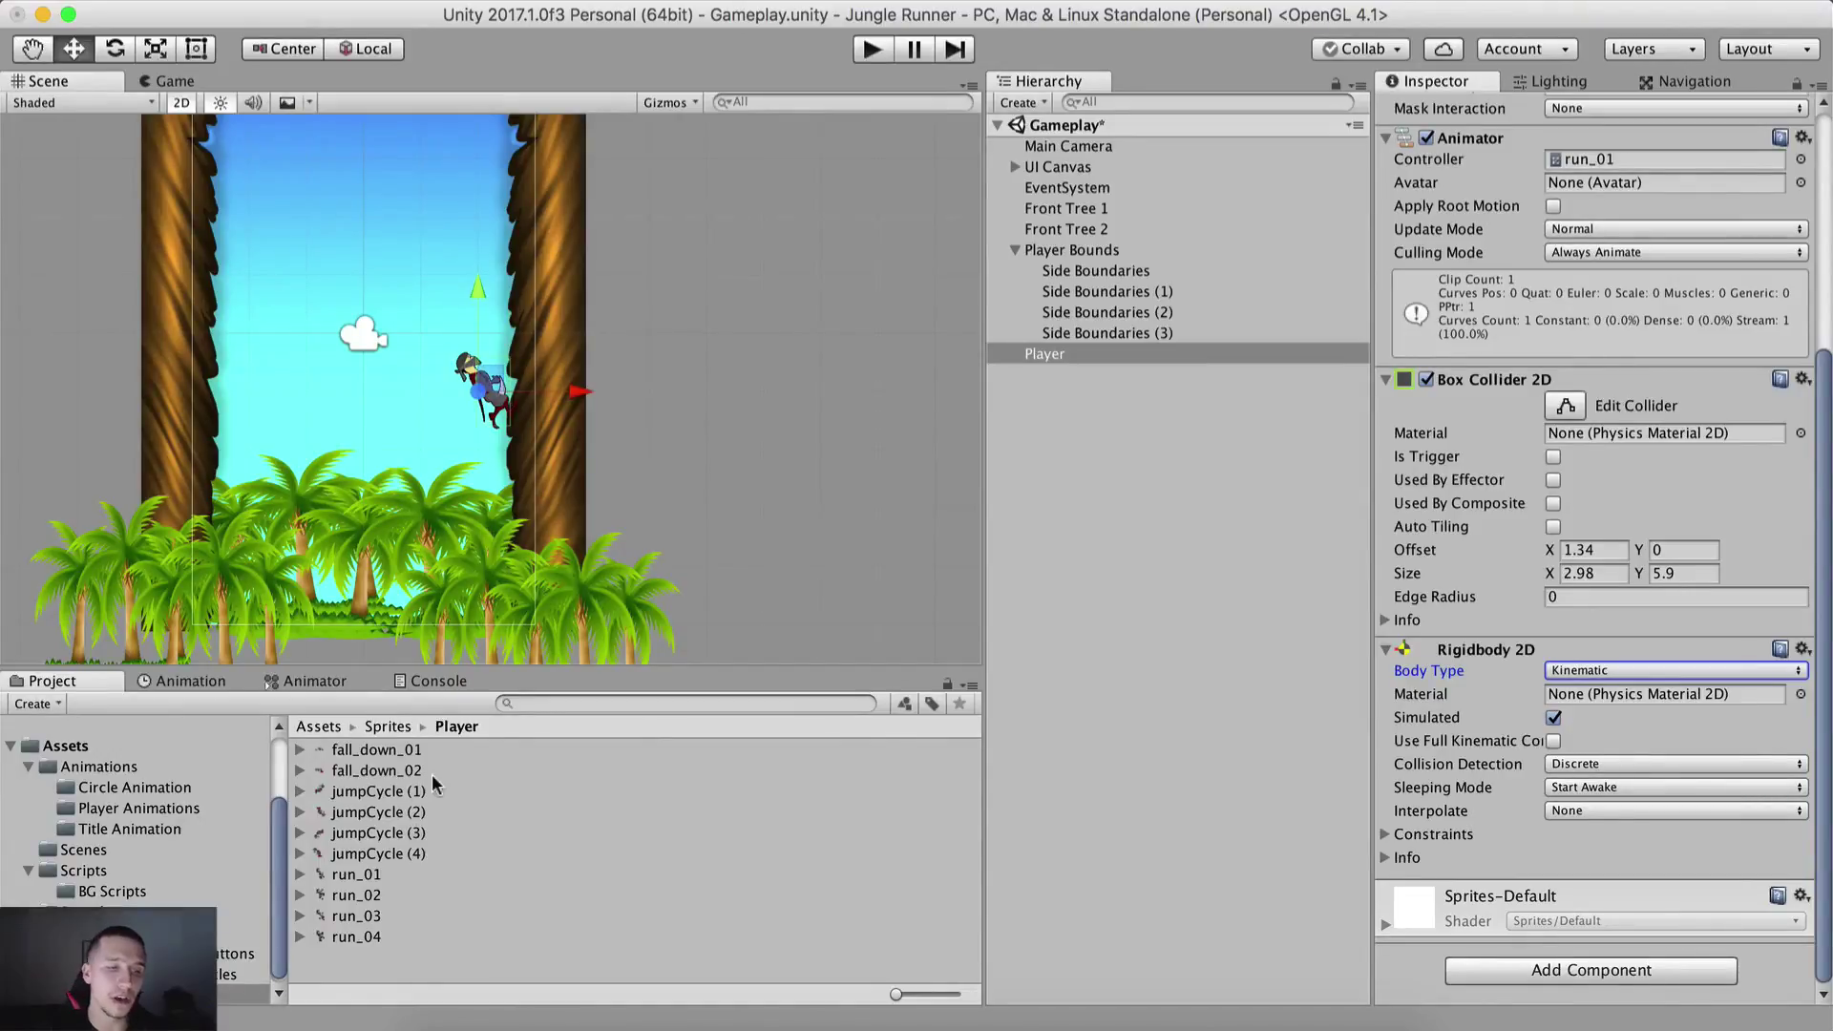
# Step: Create a folder named Prefabs in the project's Assets folder
pyautogui.click(318, 727)
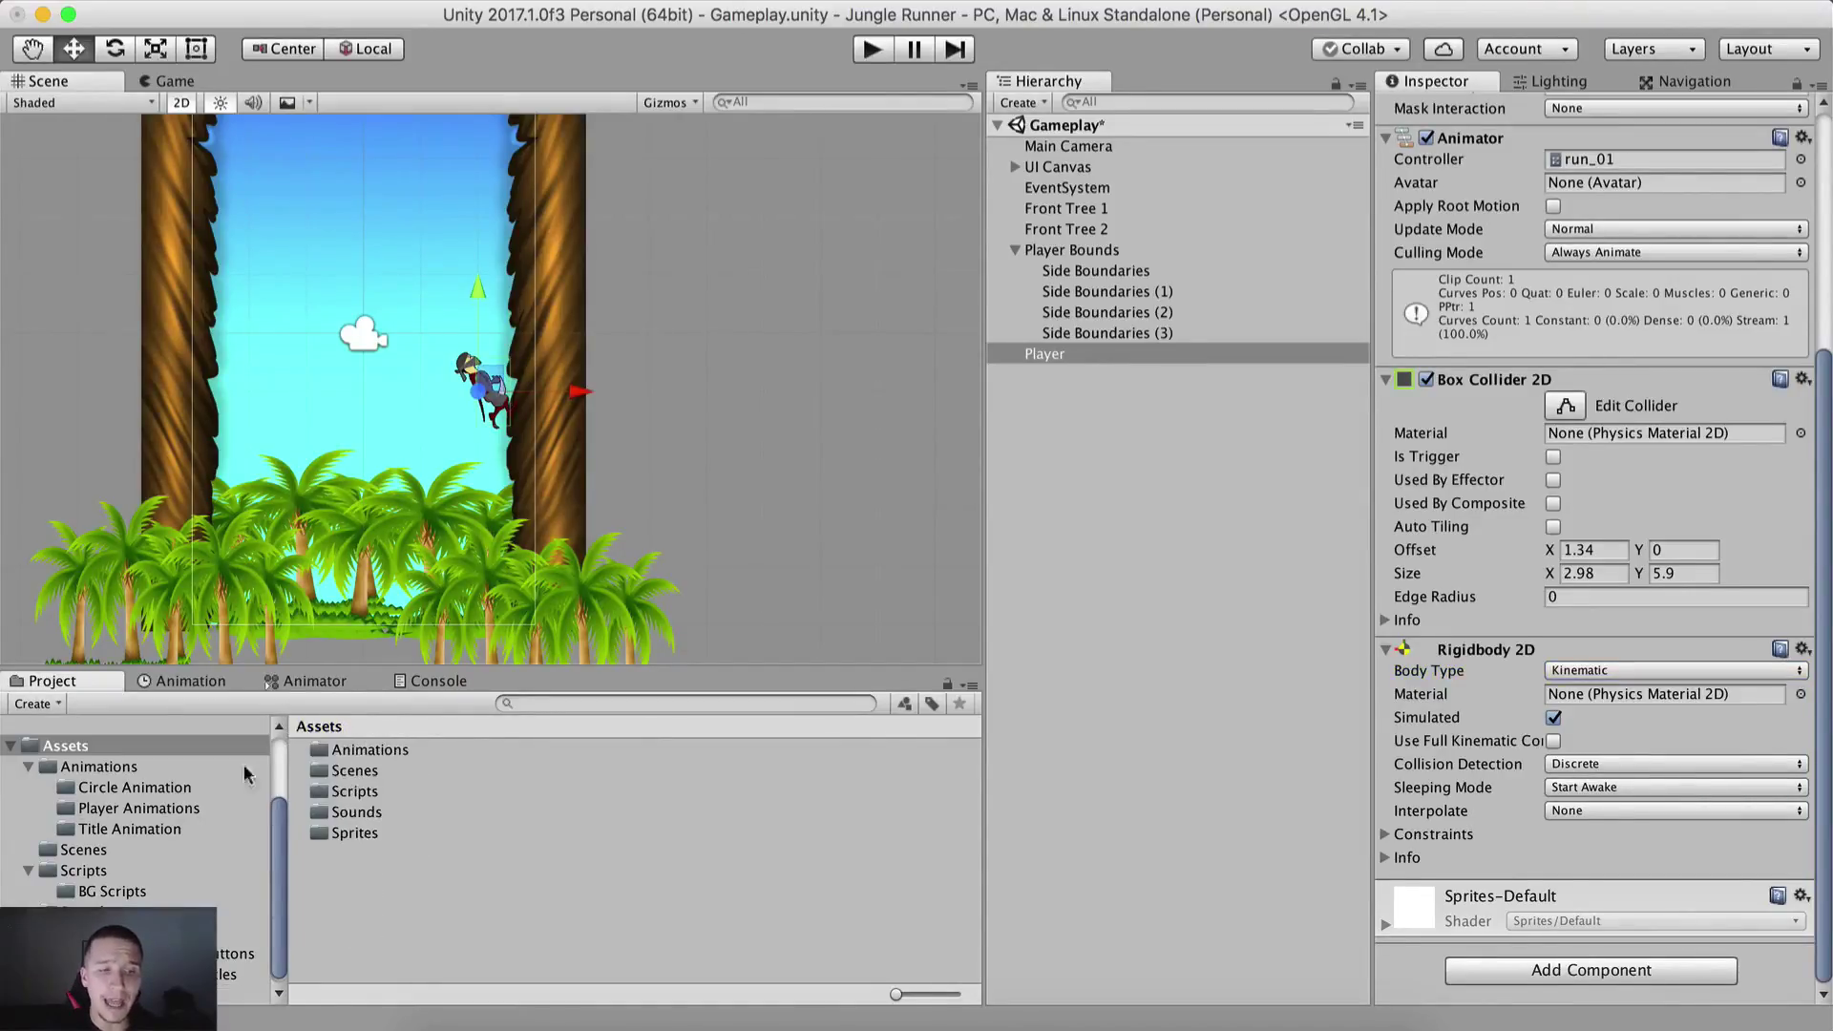
pyautogui.rightClick(329, 919)
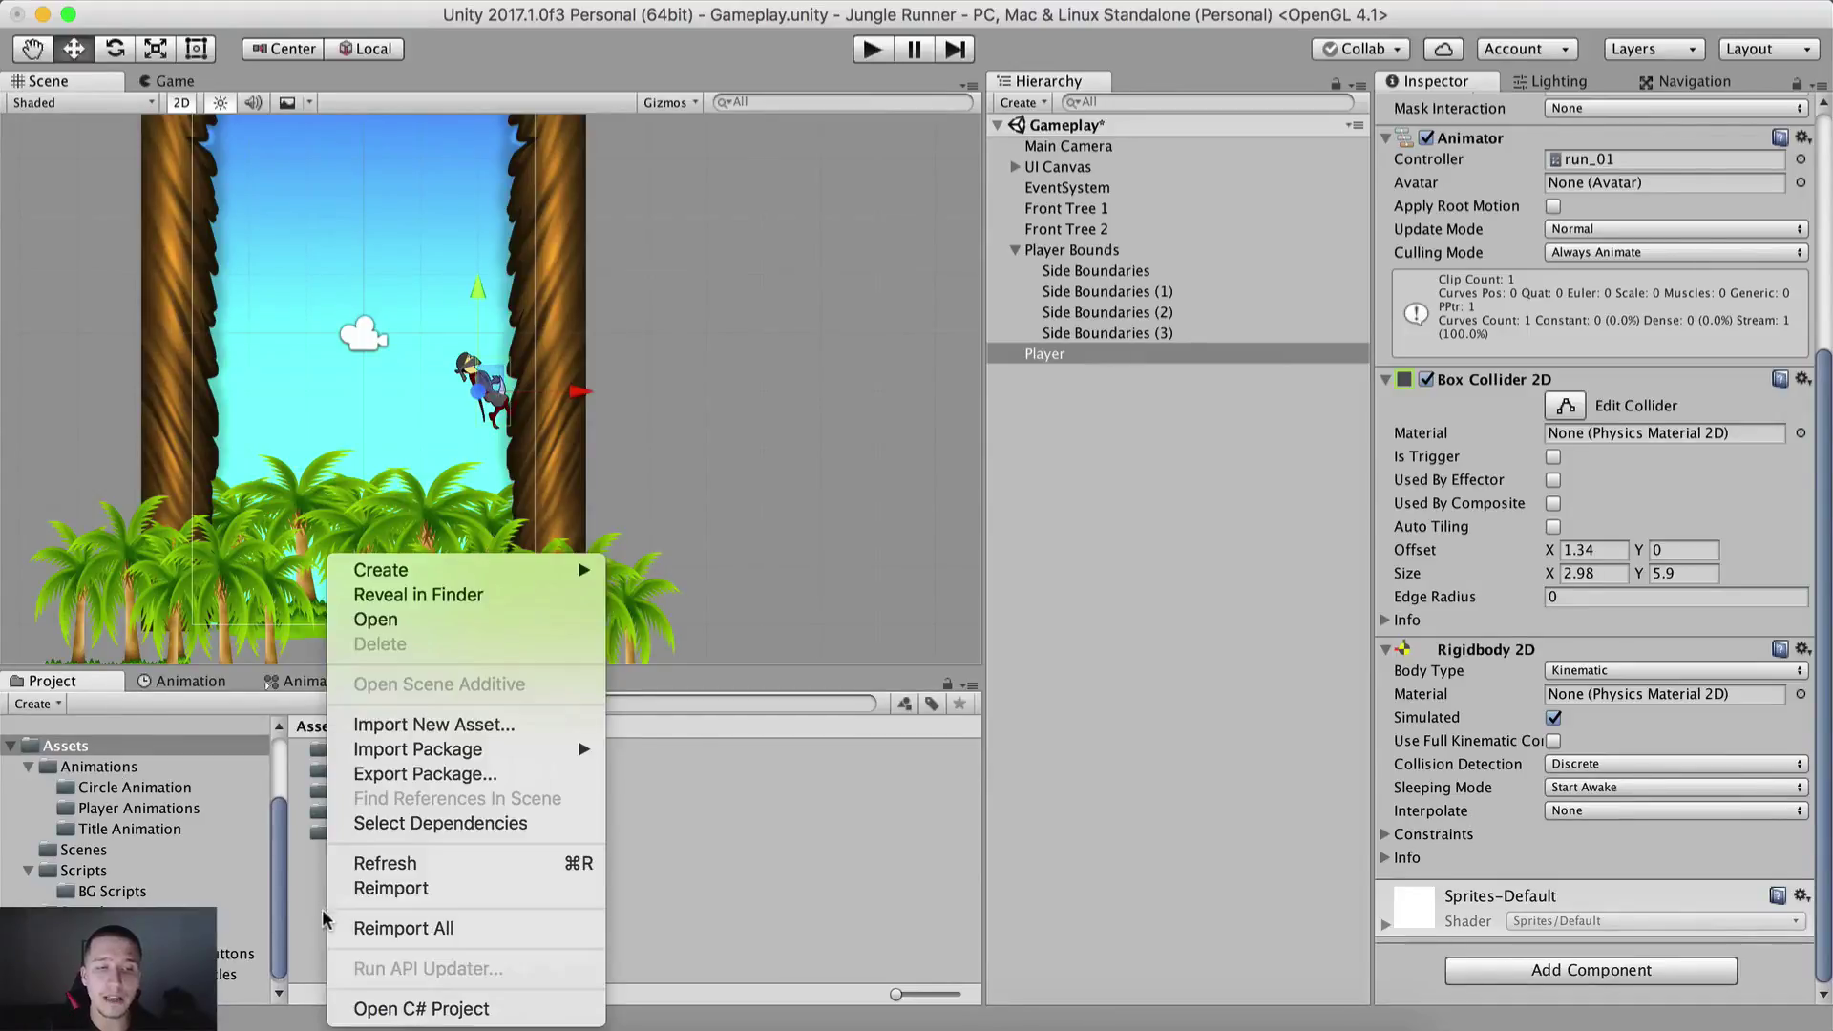
pyautogui.moveTo(572, 570)
pyautogui.click(765, 240)
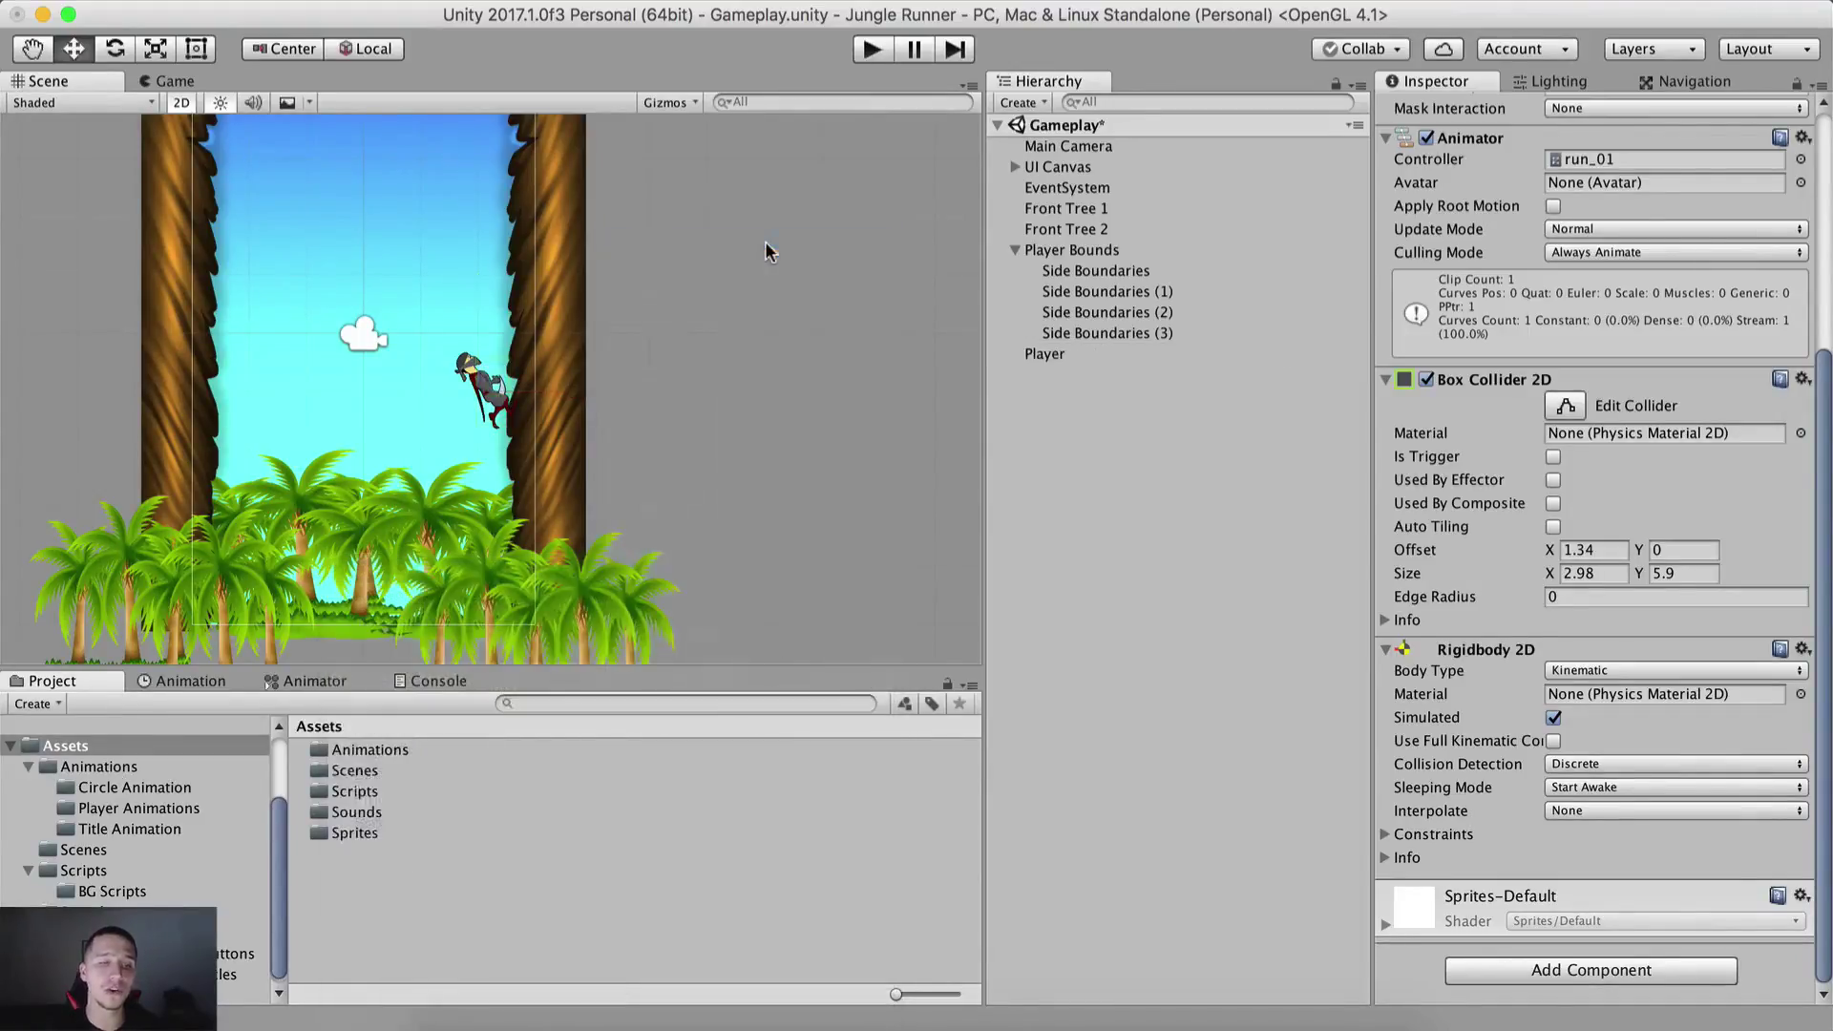
pyautogui.write('Prefabs')
pyautogui.press('Return')
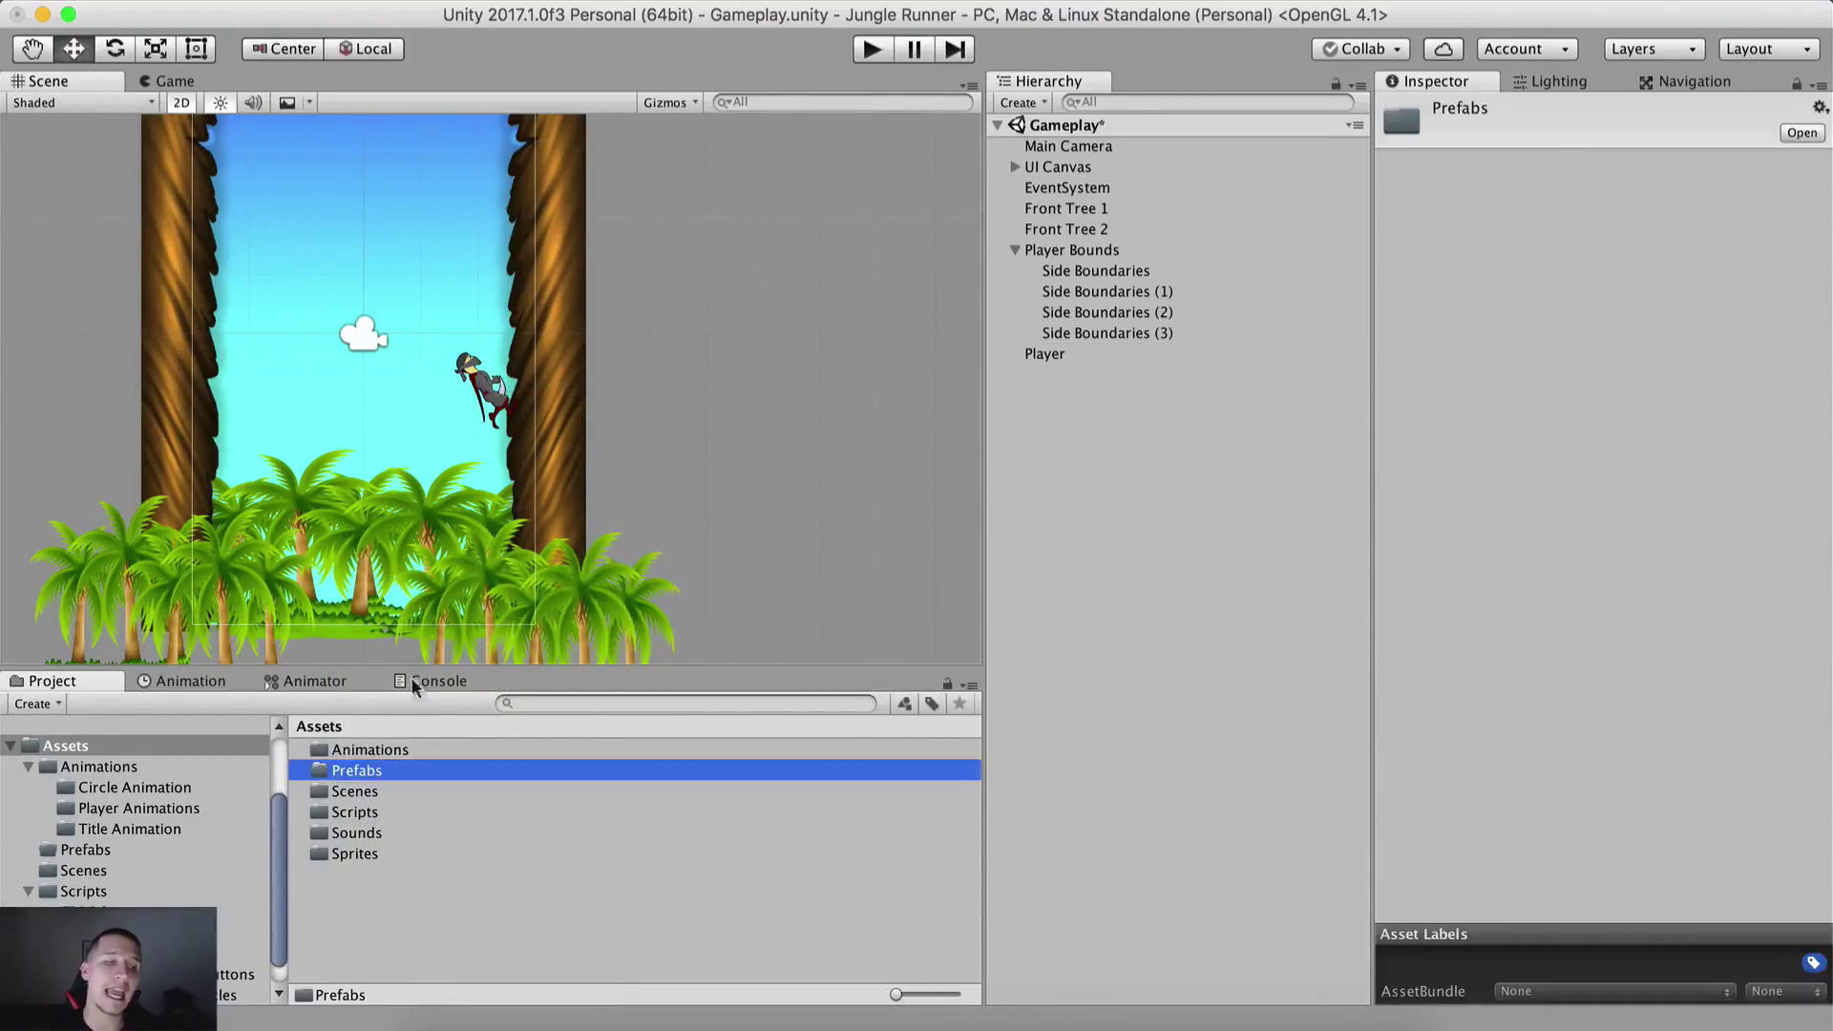
# Step: Create a subfolder named Player Prefabs inside the Prefabs folder
pyautogui.doubleClick(378, 773)
pyautogui.rightClick(391, 864)
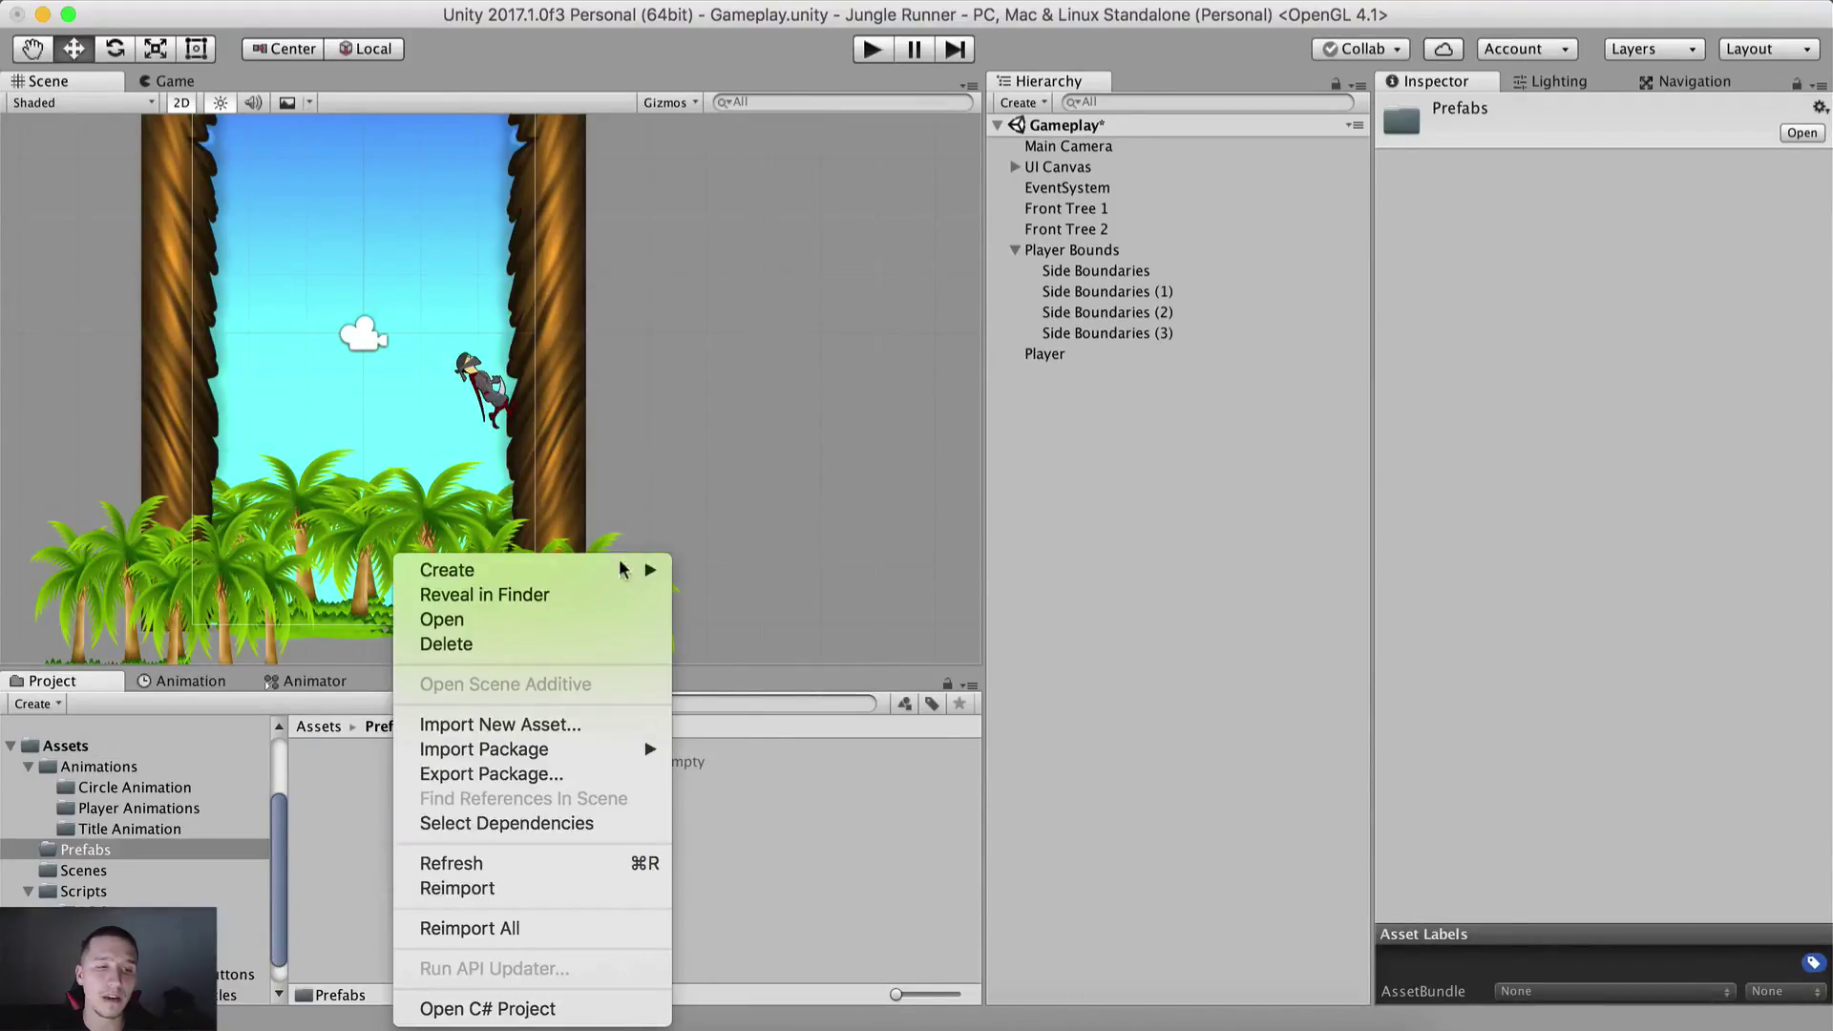
pyautogui.moveTo(626, 570)
pyautogui.click(794, 234)
pyautogui.write('Pl')
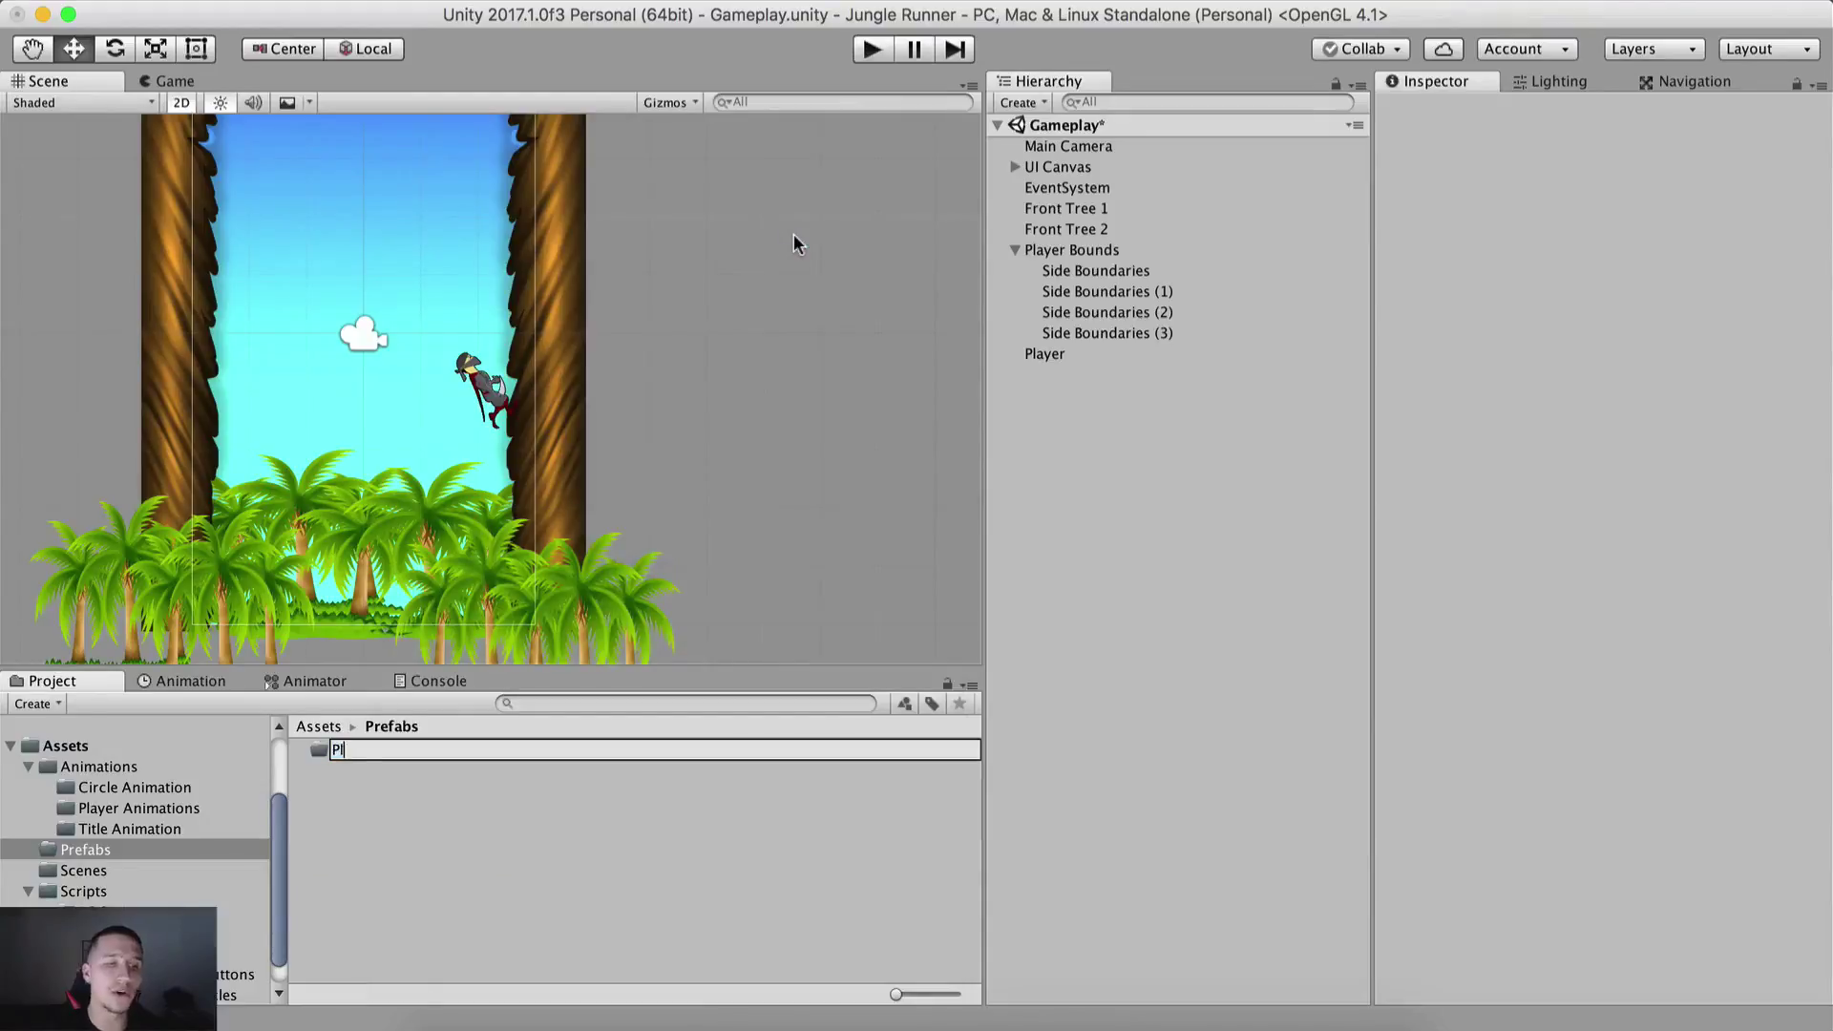
pyautogui.write('ayer Plrefa')
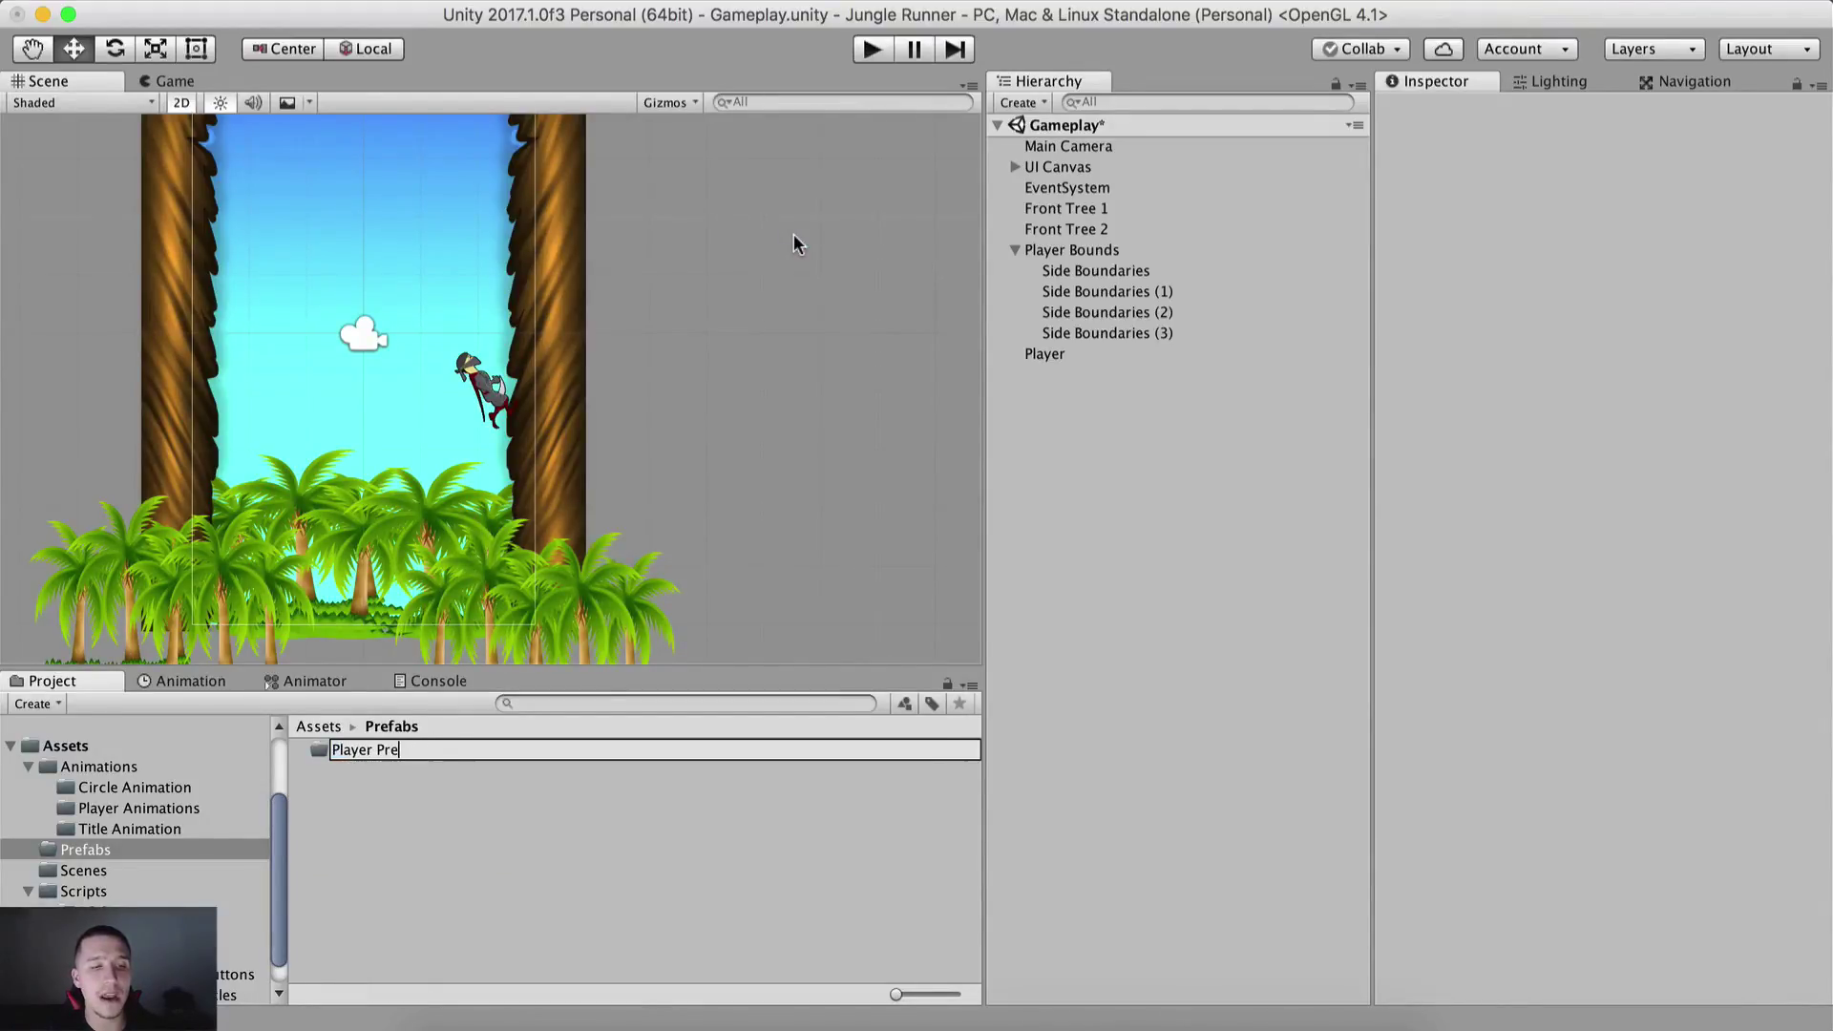
pyautogui.write('s')
pyautogui.press('Return')
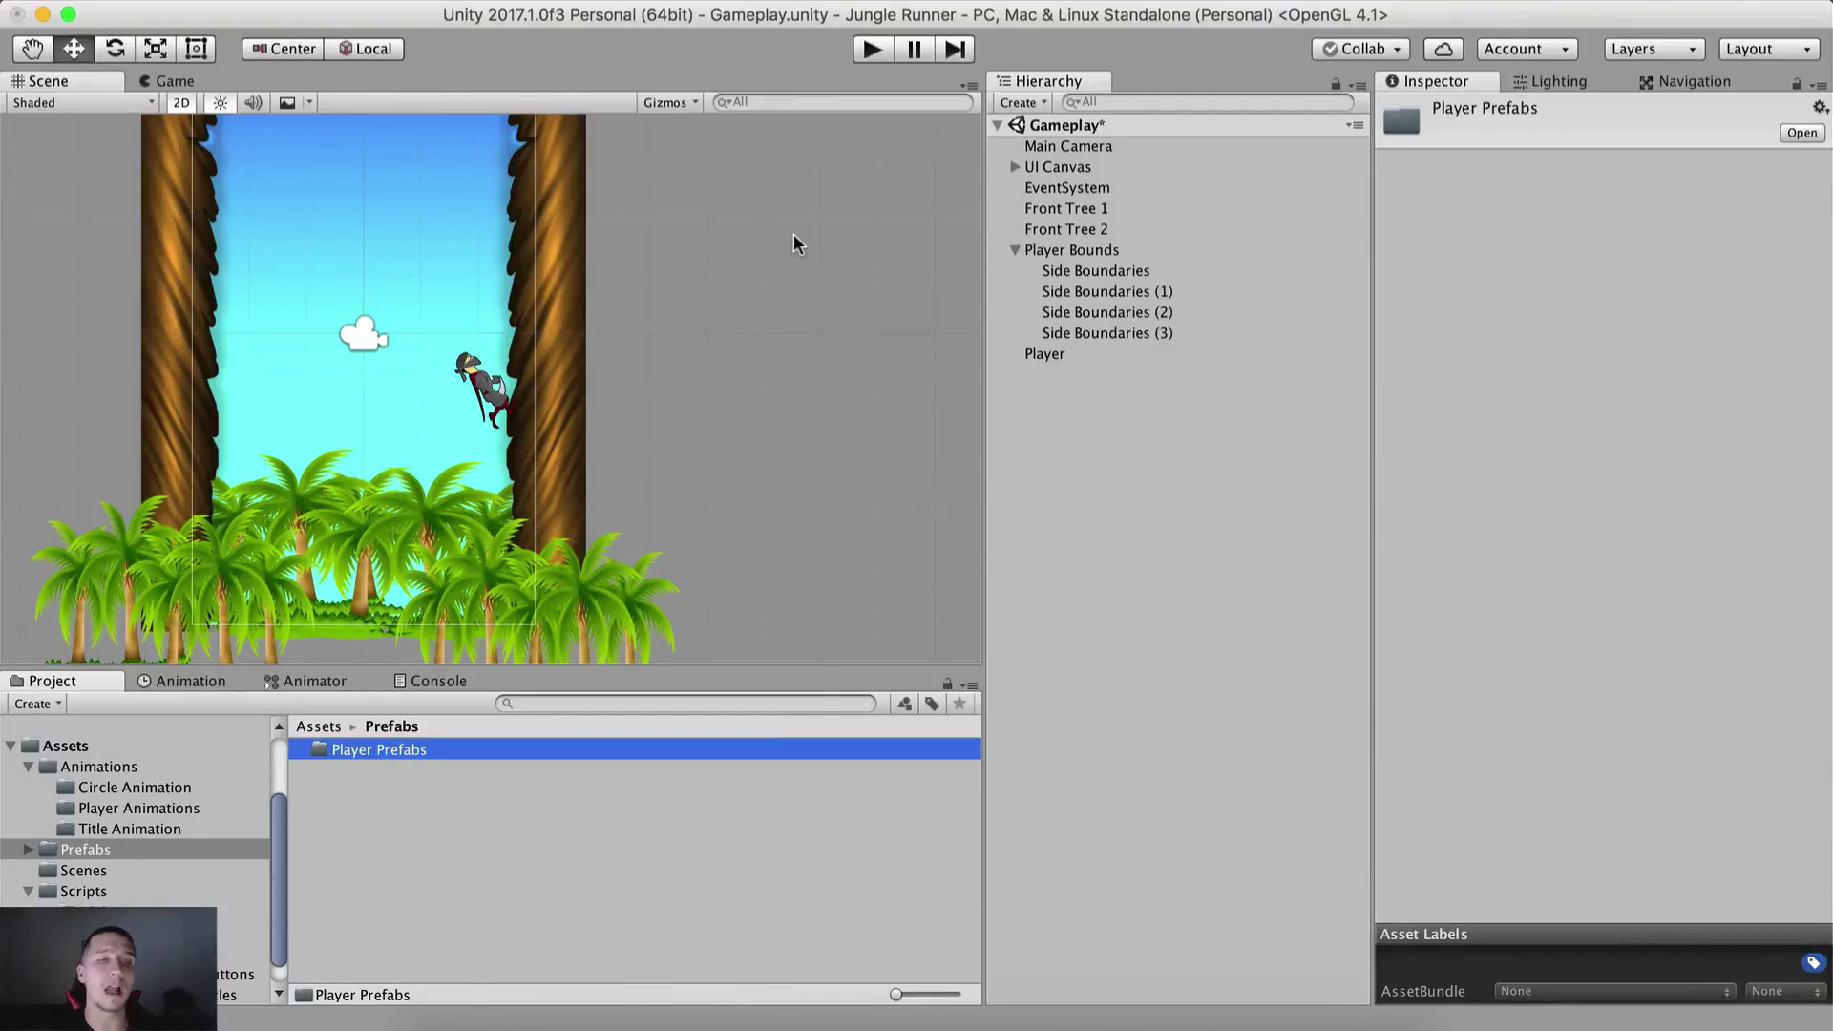
# Step: Make a prefab of the scene's Player inside the Player Prefabs folder
pyautogui.doubleClick(343, 749)
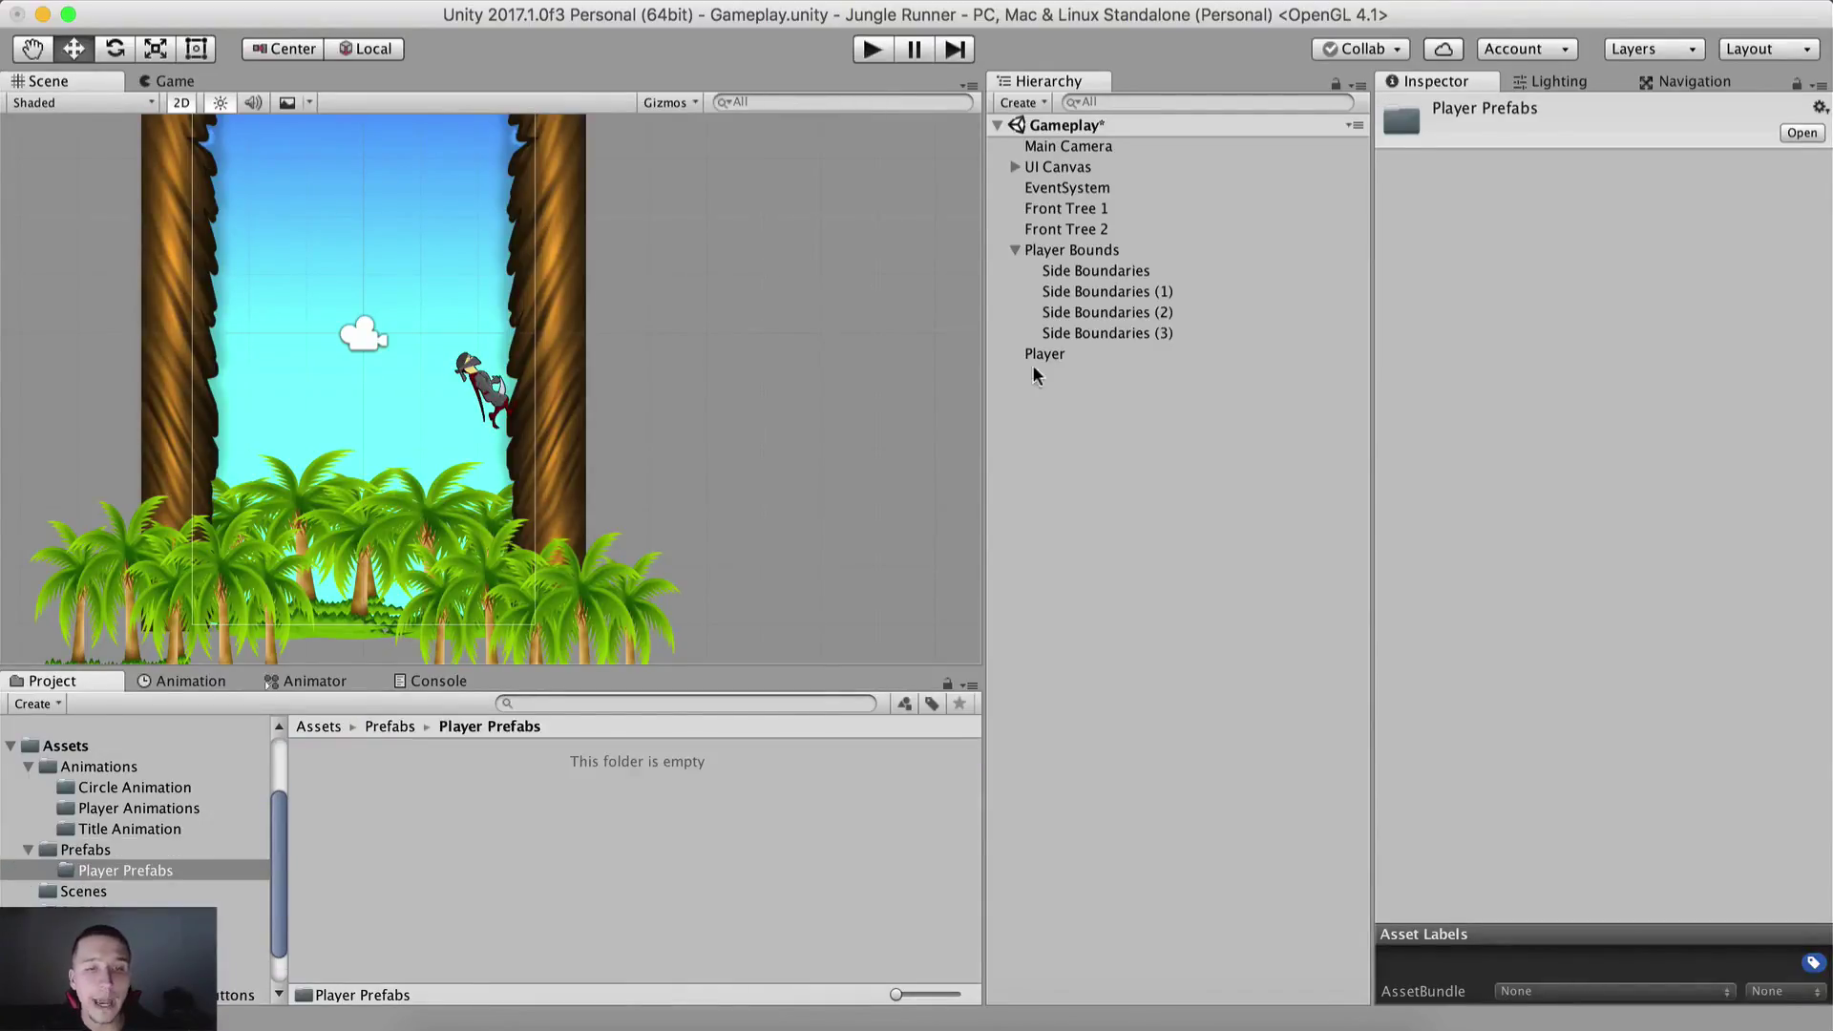
pyautogui.moveTo(1041, 357); pyautogui.dragTo(409, 790)
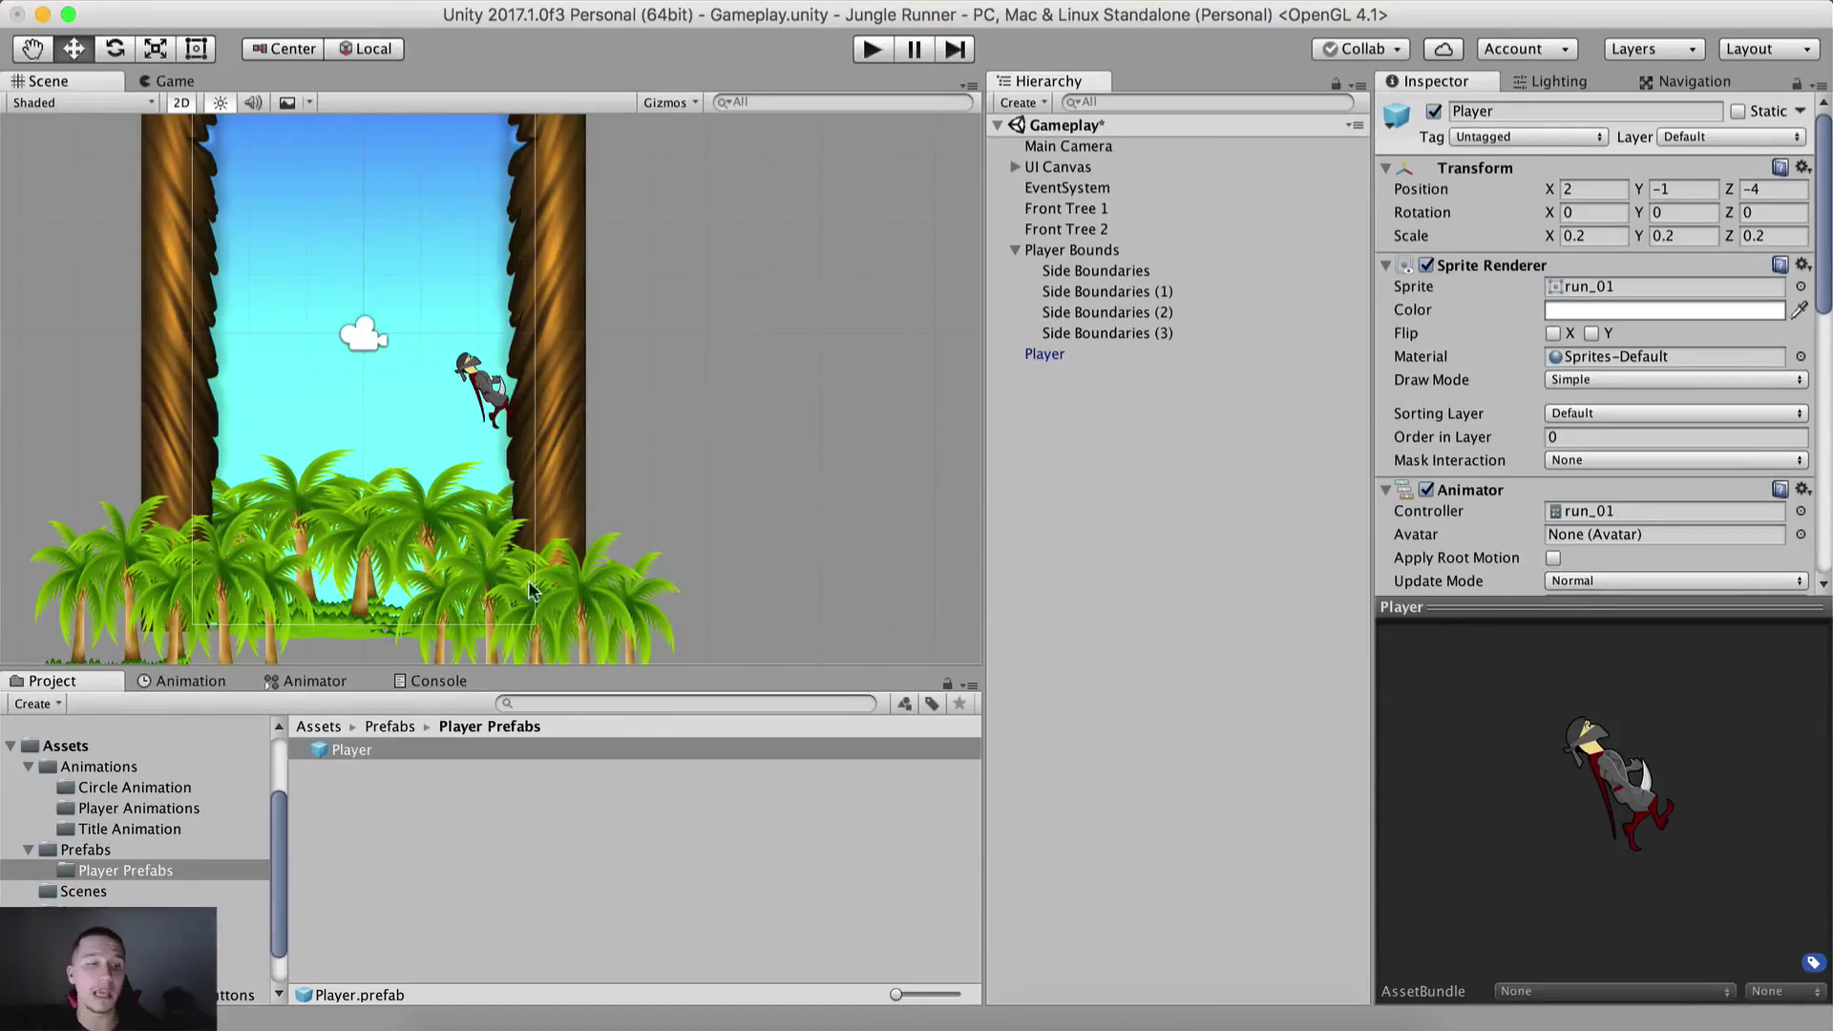
# Step: Test the prefab by twice placing a Player copy in the scene beyond the right tree and deleting it
pyautogui.moveTo(339, 750); pyautogui.dragTo(662, 406)
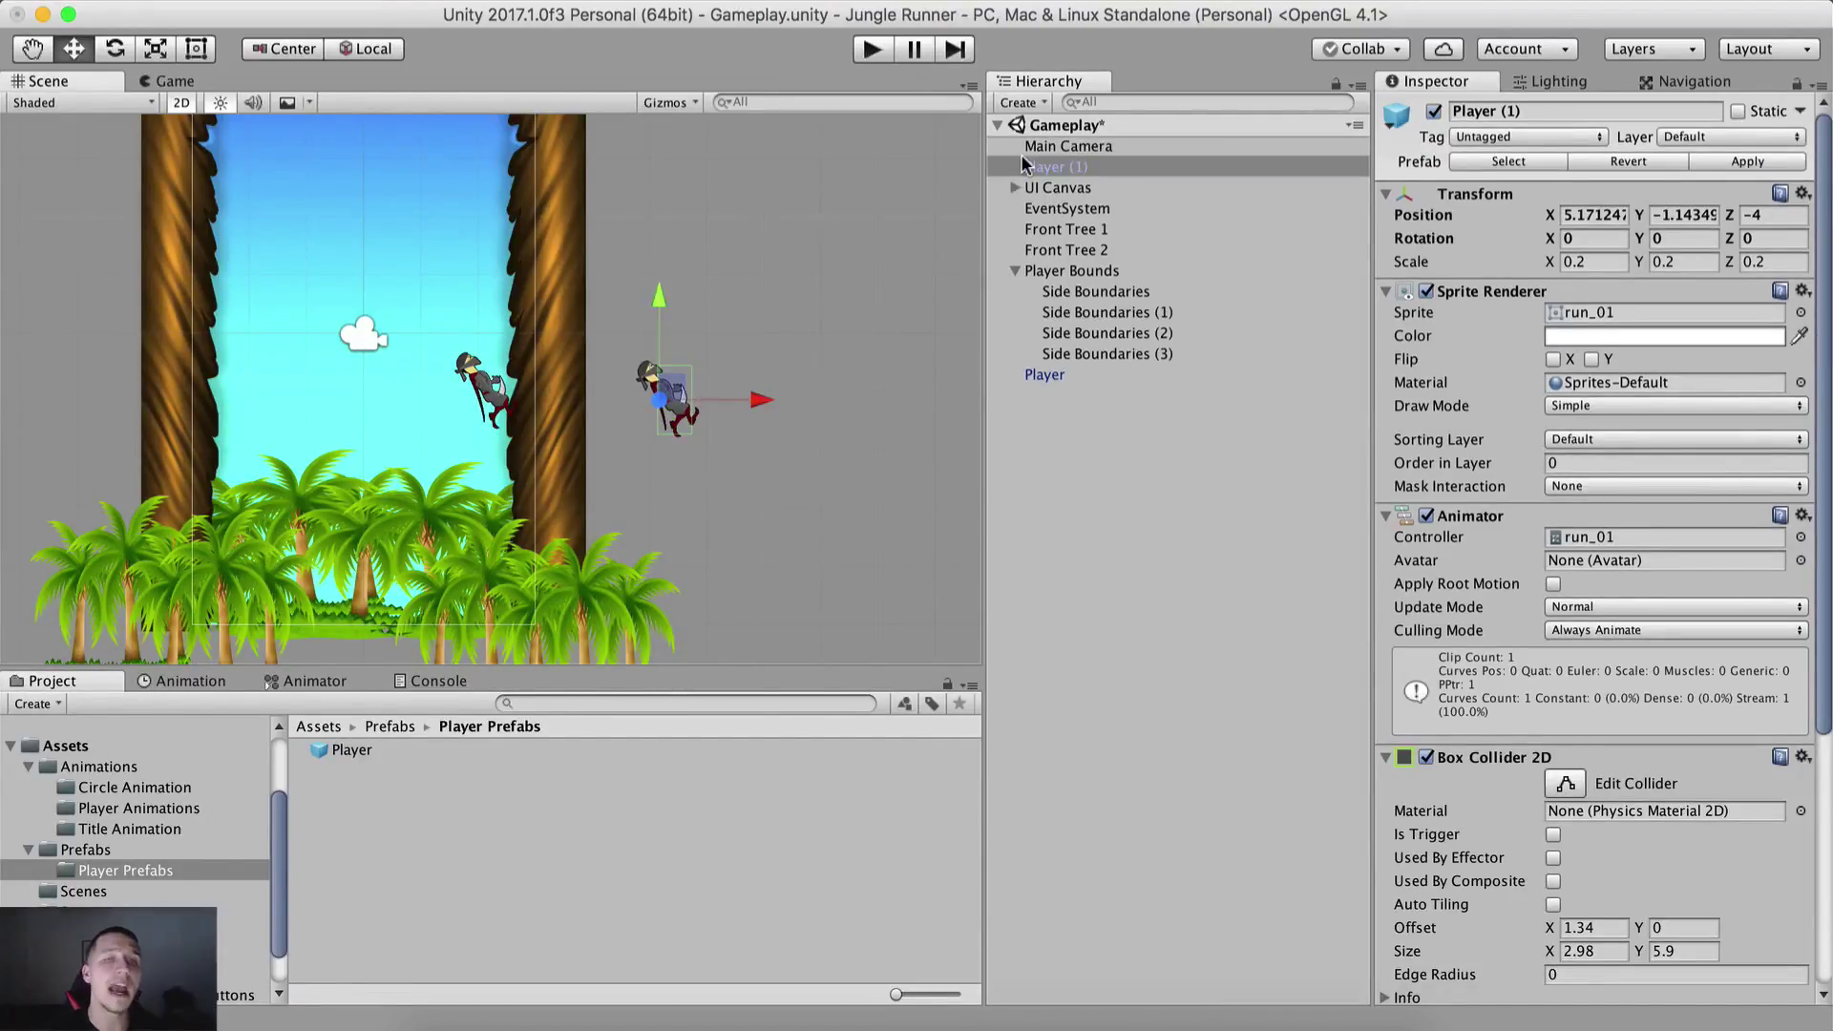
pyautogui.press('super+BackSpace')
pyautogui.click(1042, 353)
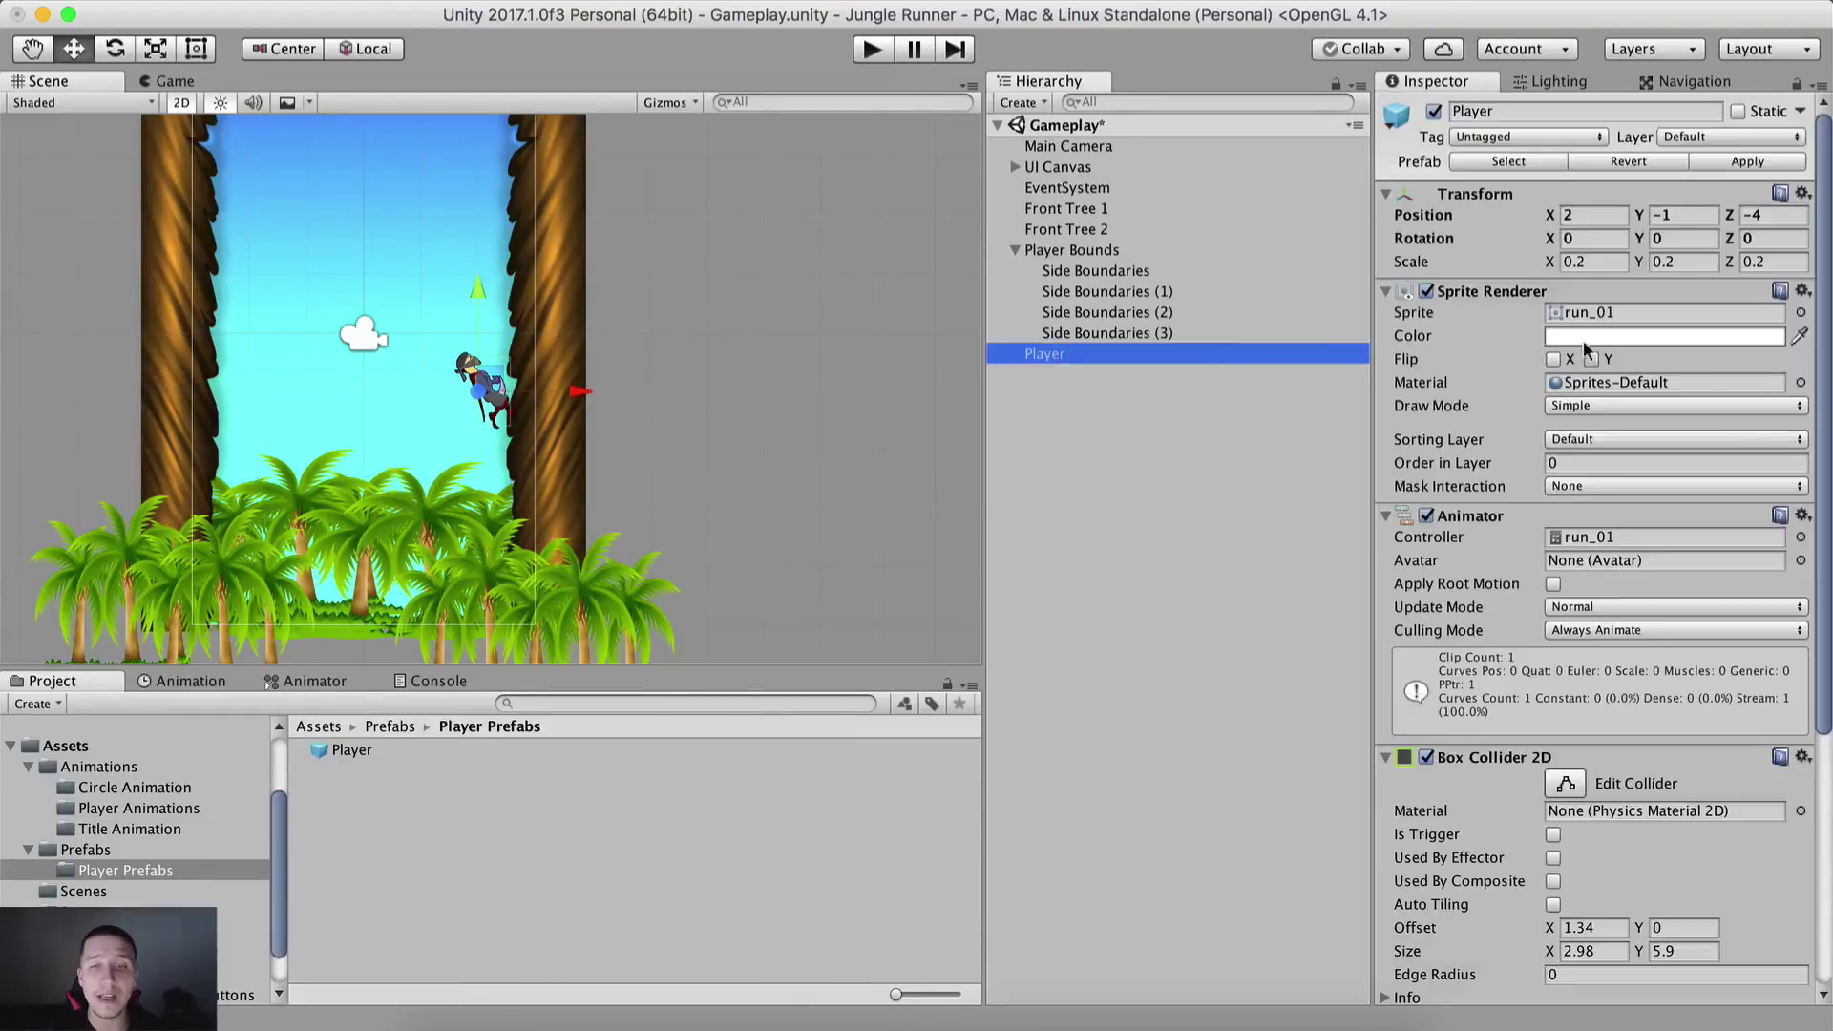
pyautogui.scroll(-5, 1502, 544)
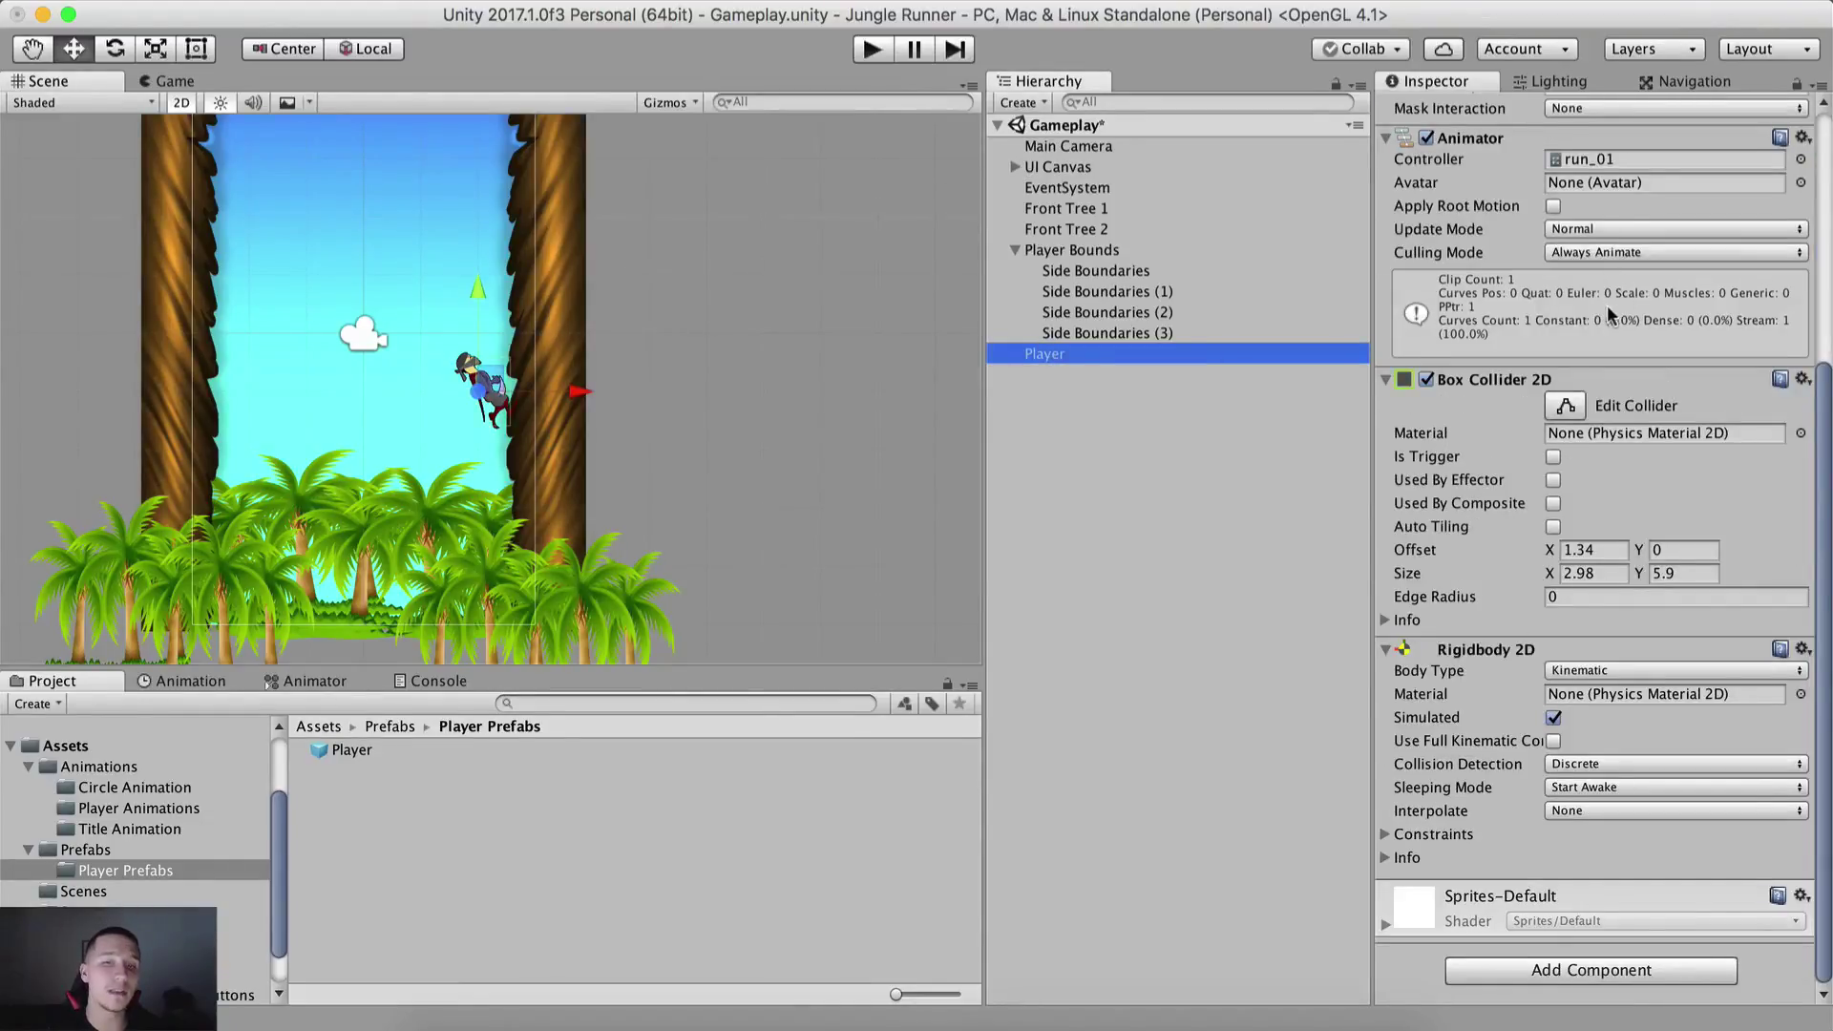
pyautogui.moveTo(352, 750); pyautogui.dragTo(781, 416)
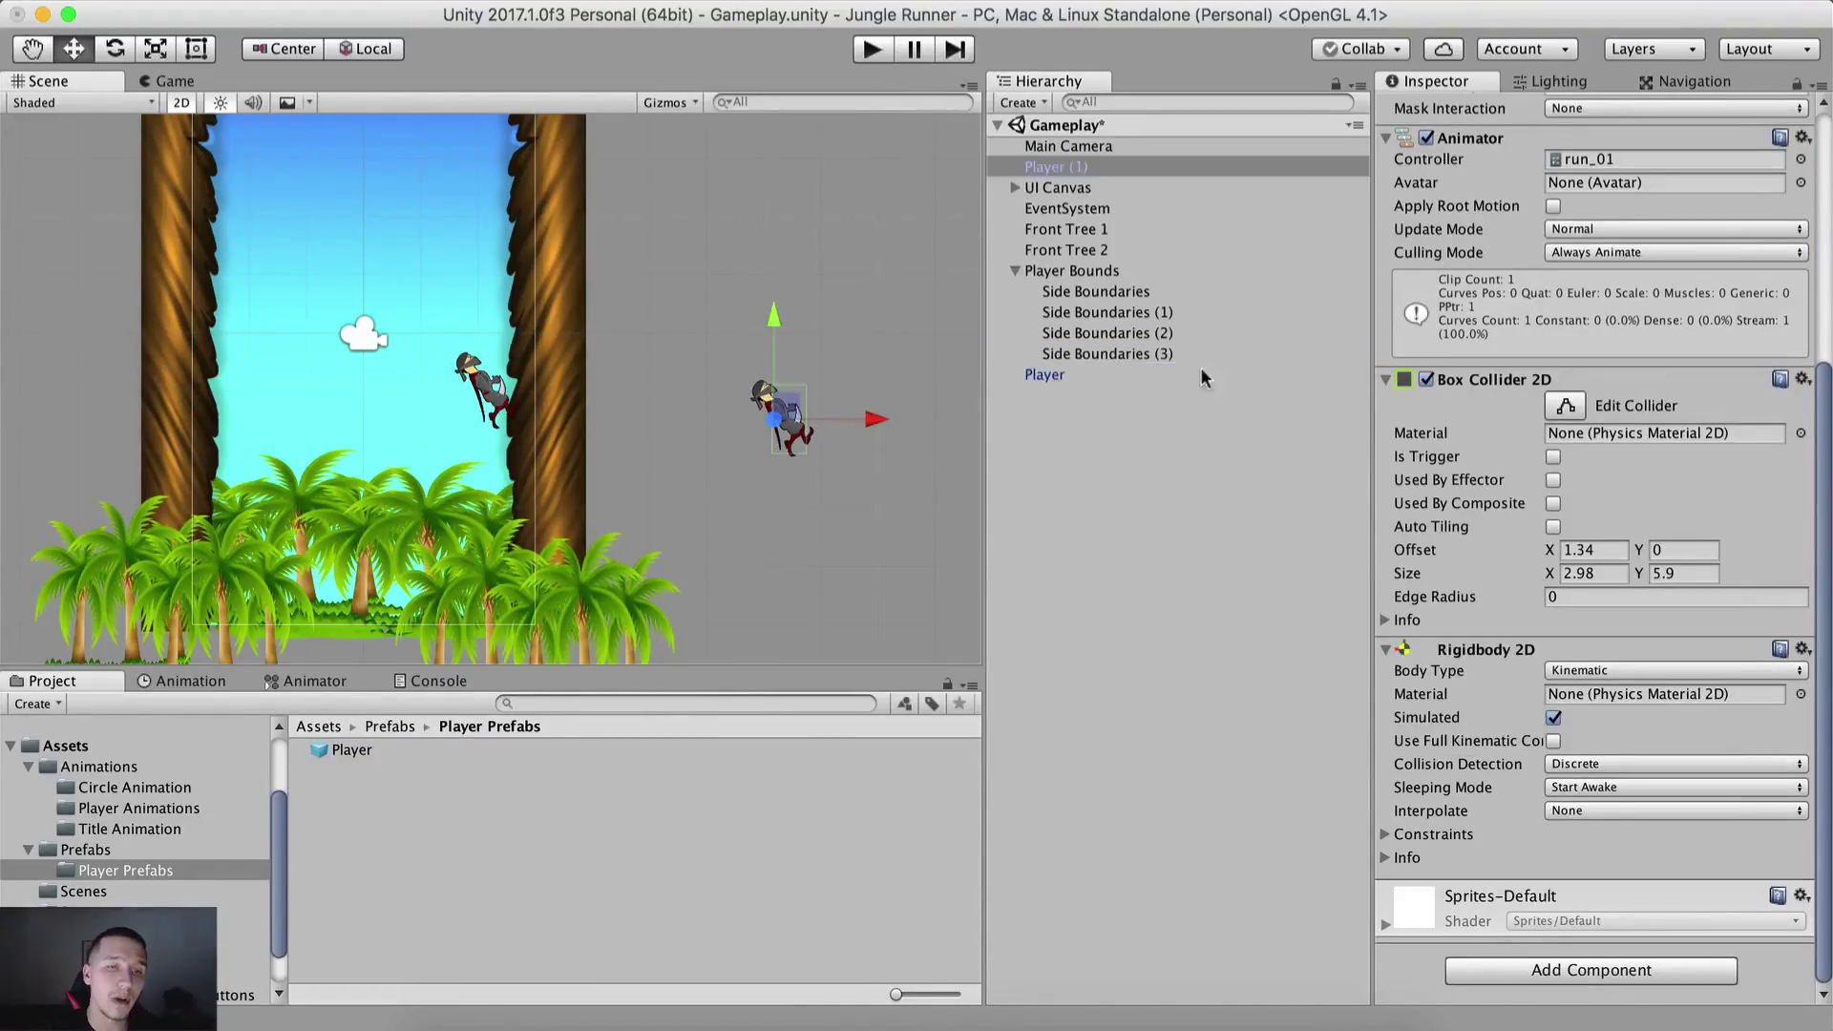
pyautogui.click(1149, 166)
pyautogui.press('super+BackSpace')
# Step: Apply the scene Player's current settings to its prefab
pyautogui.click(1084, 357)
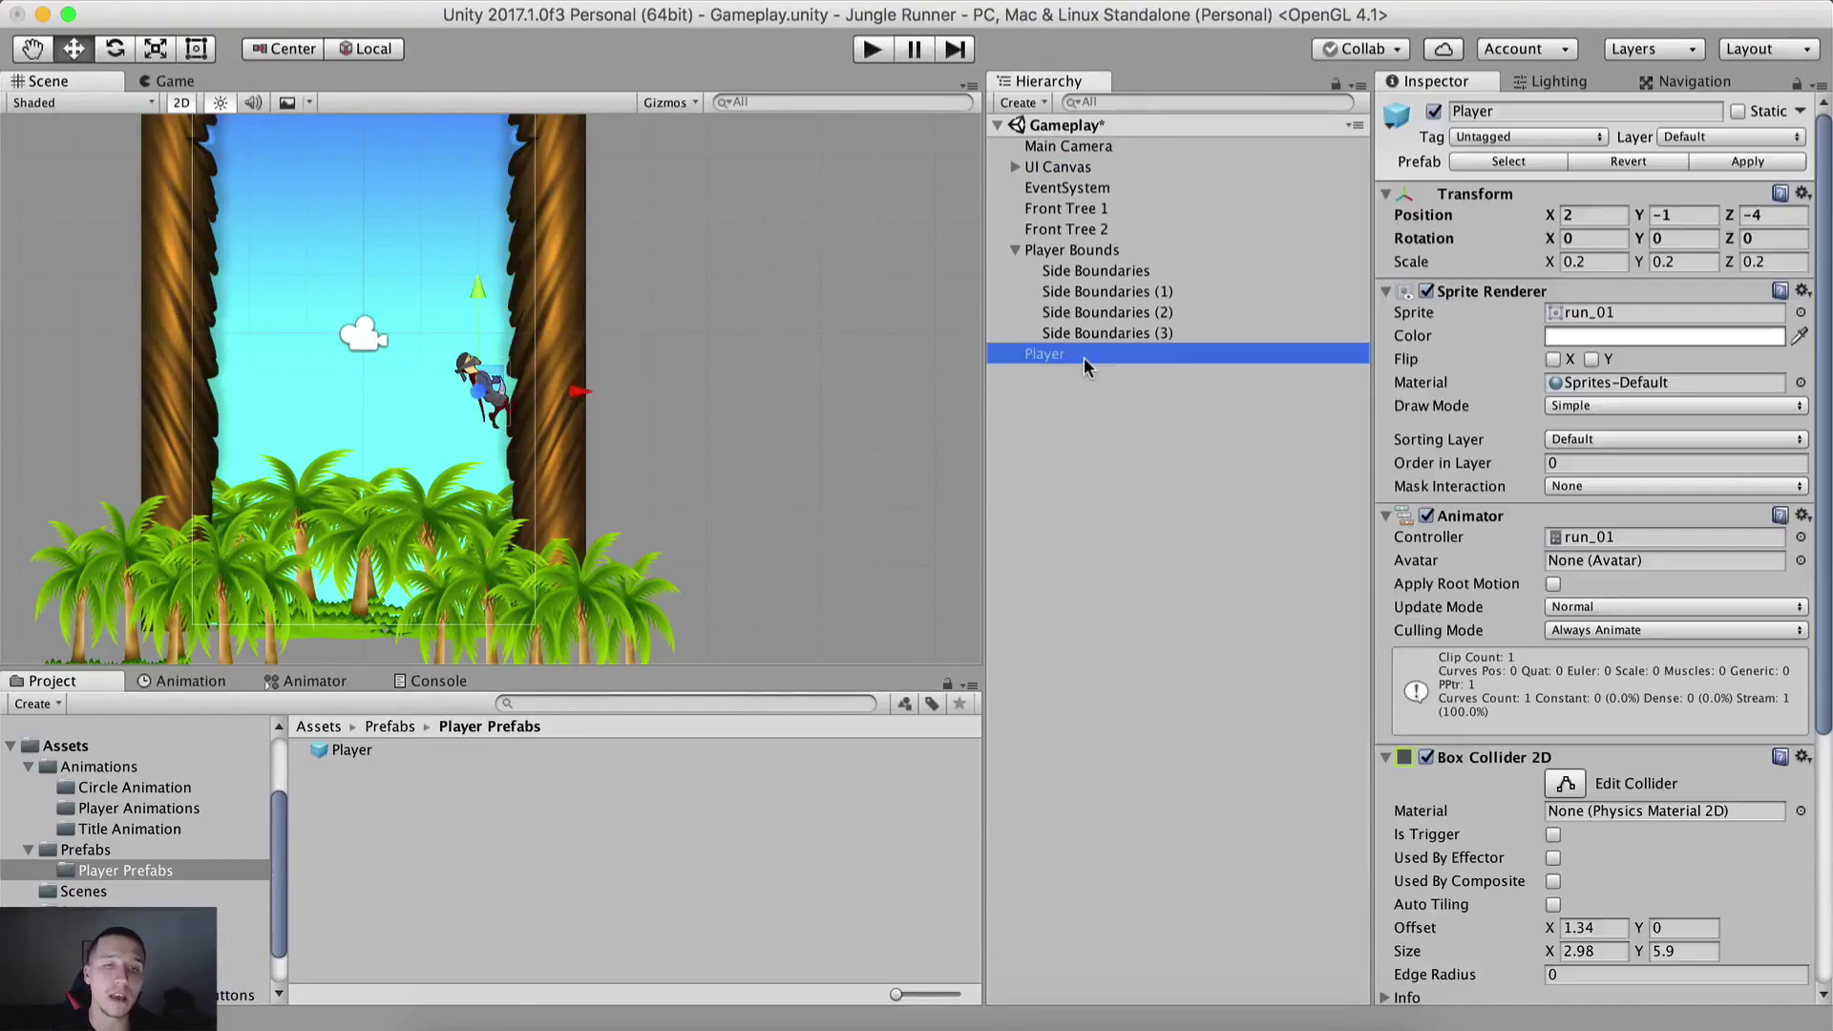
pyautogui.click(1709, 168)
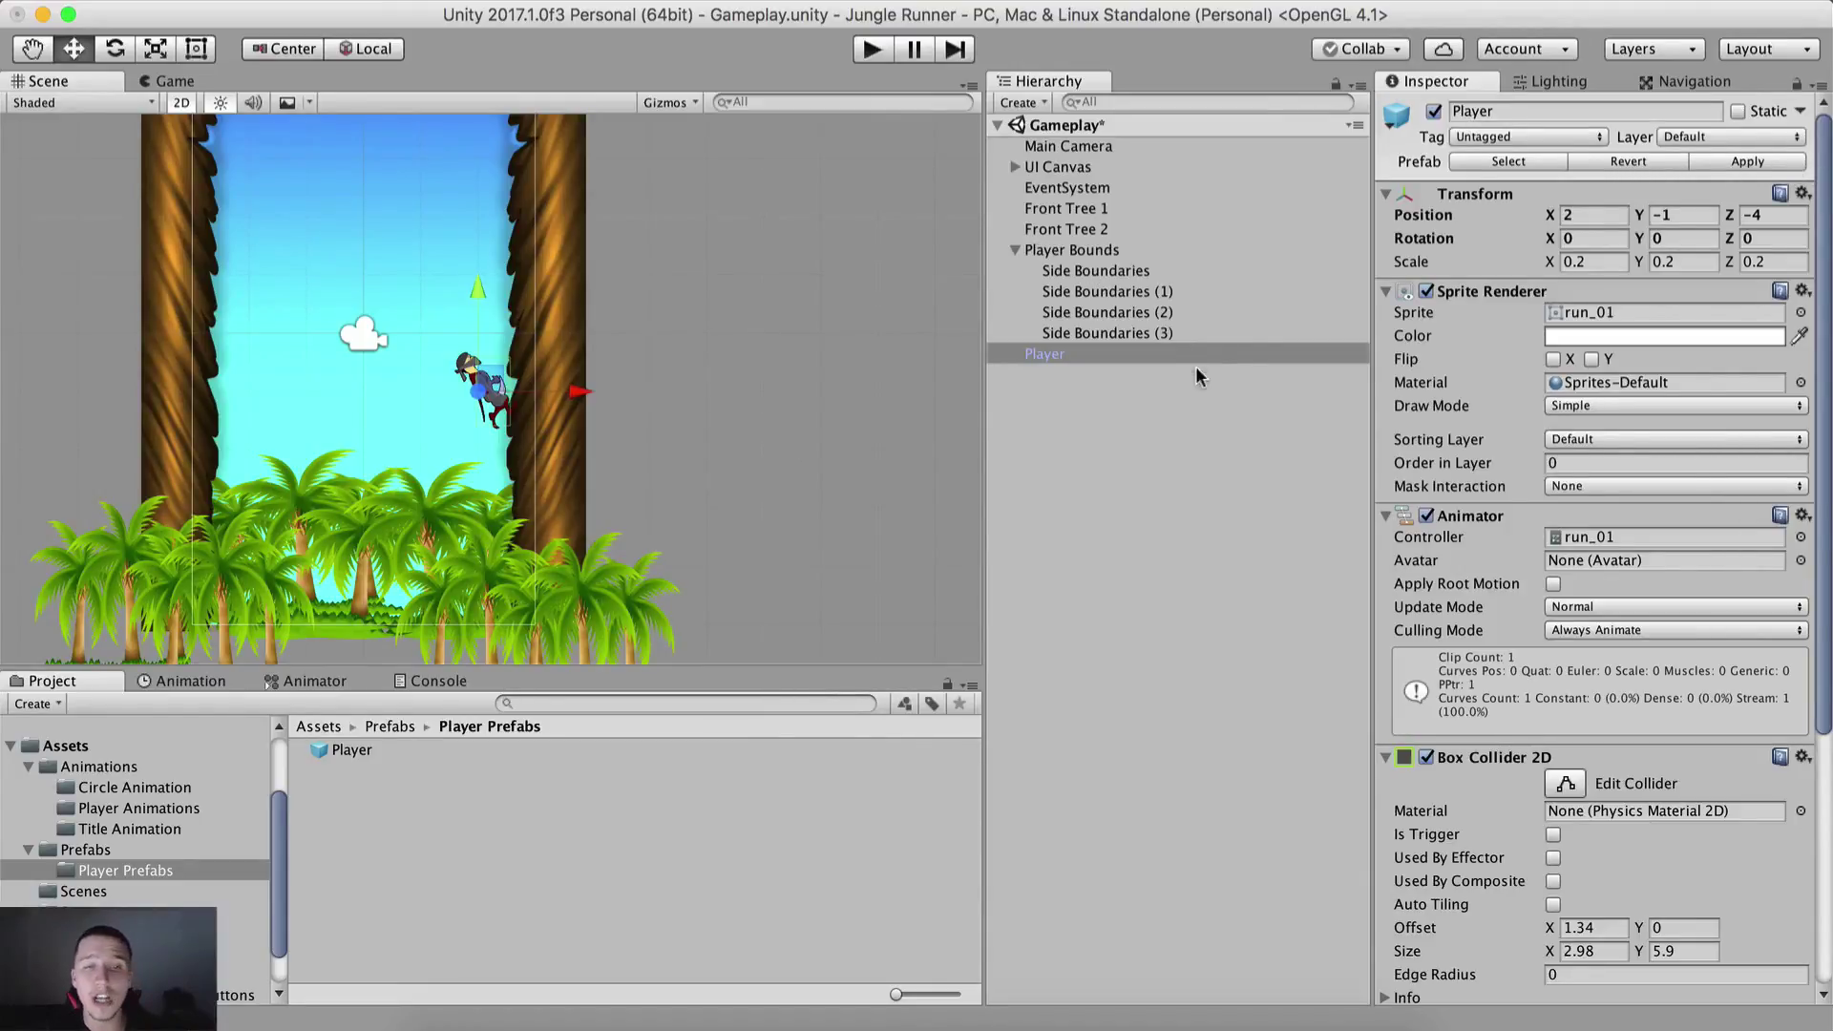
# Step: Check the Animation window for the Player prefab asset, then for the Player in the scene
pyautogui.click(352, 751)
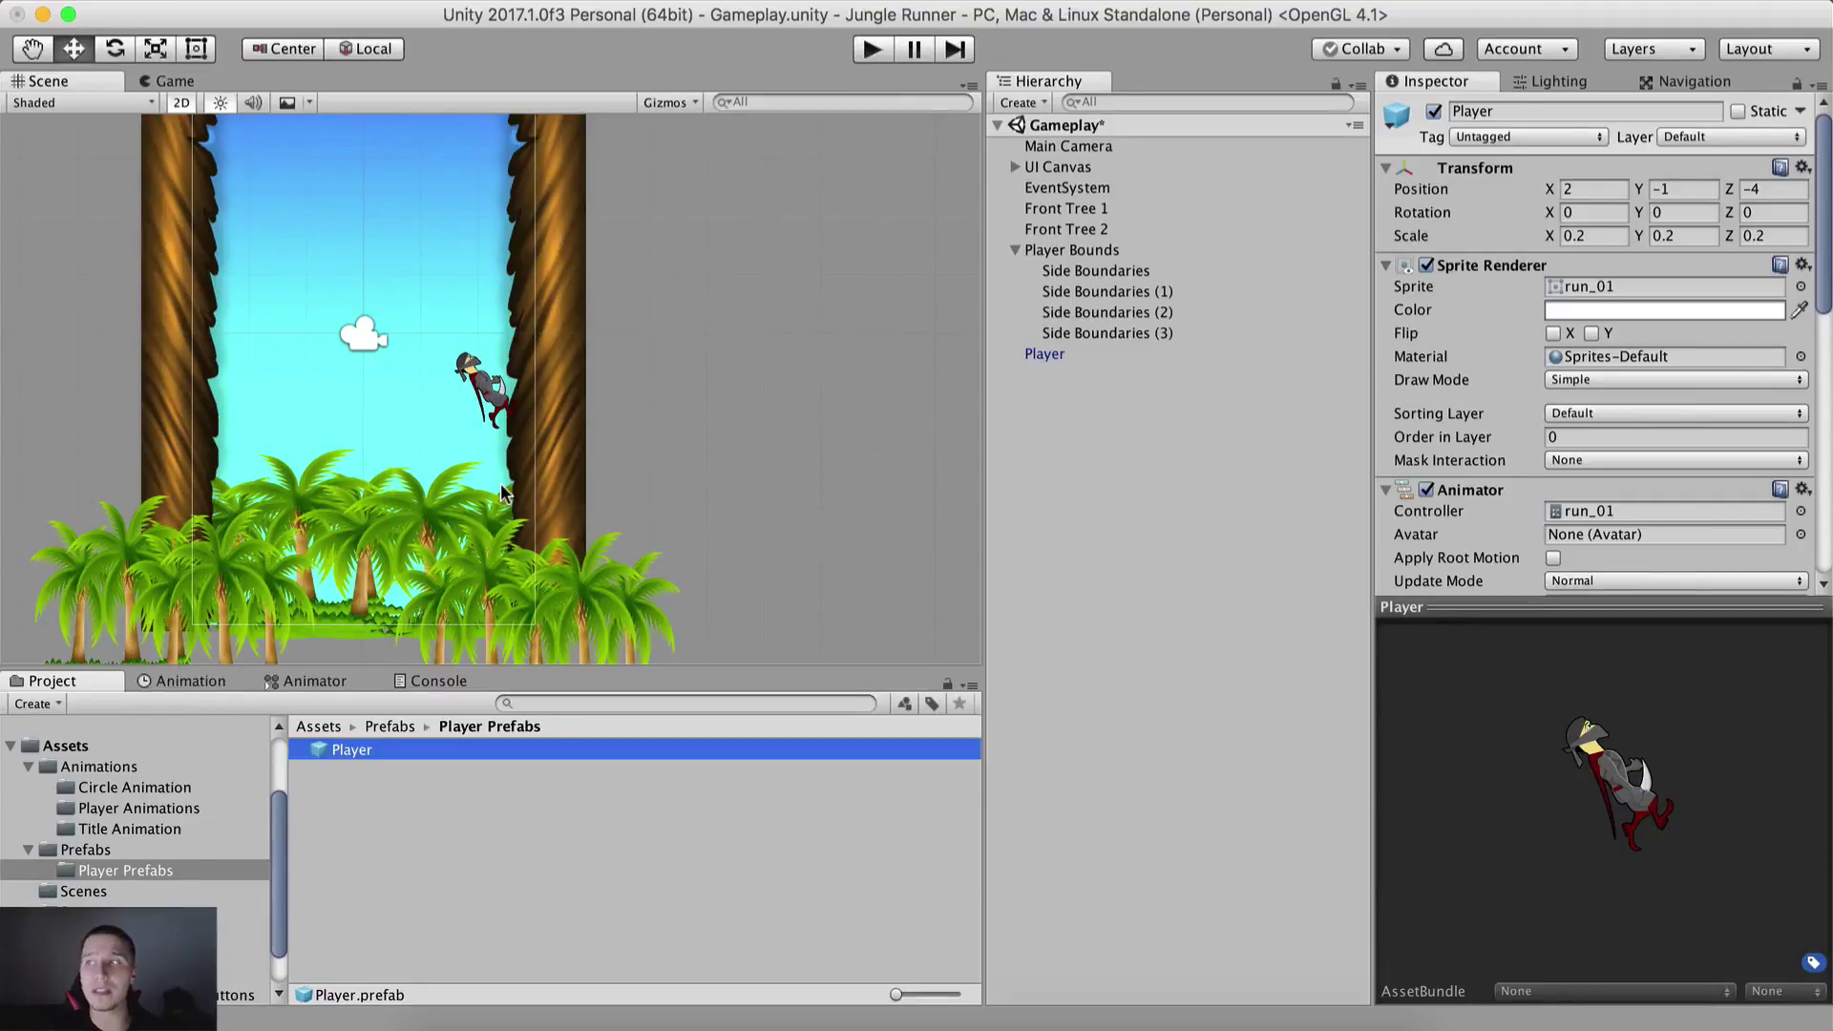
pyautogui.click(191, 681)
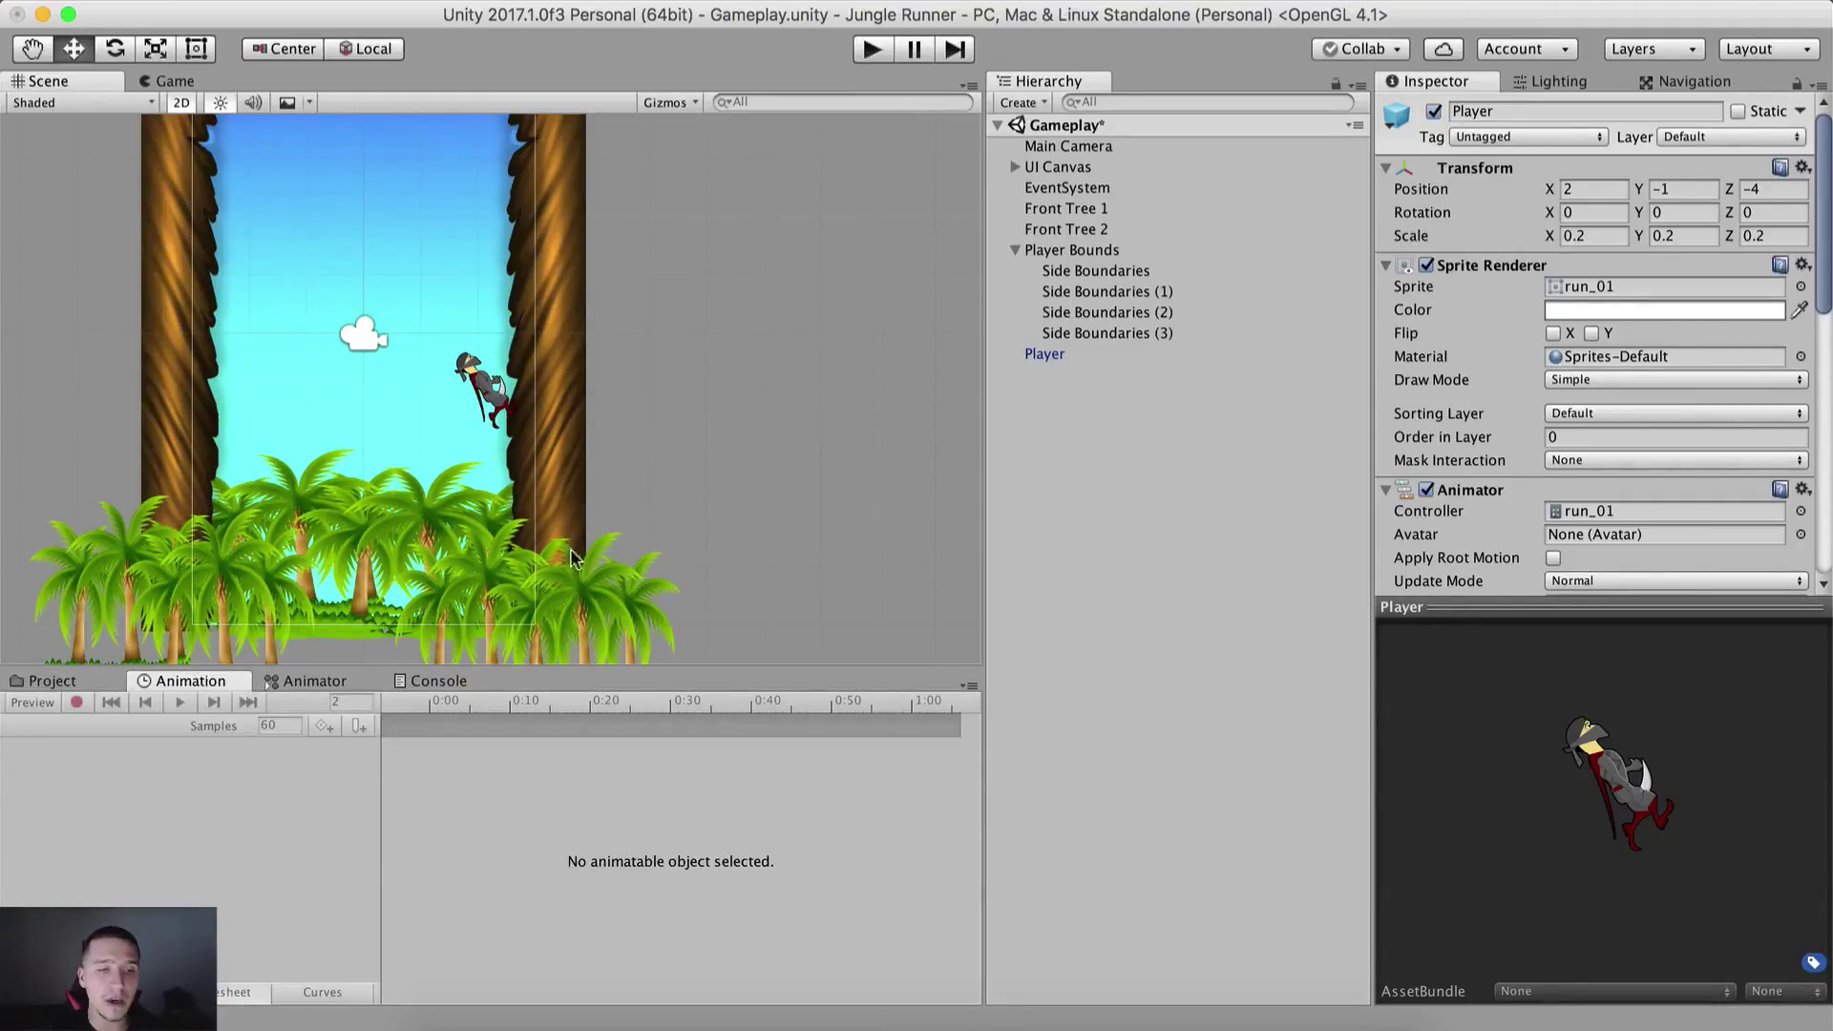
pyautogui.moveTo(621, 518); pyautogui.dragTo(689, 538, button='middle')
pyautogui.click(1045, 354)
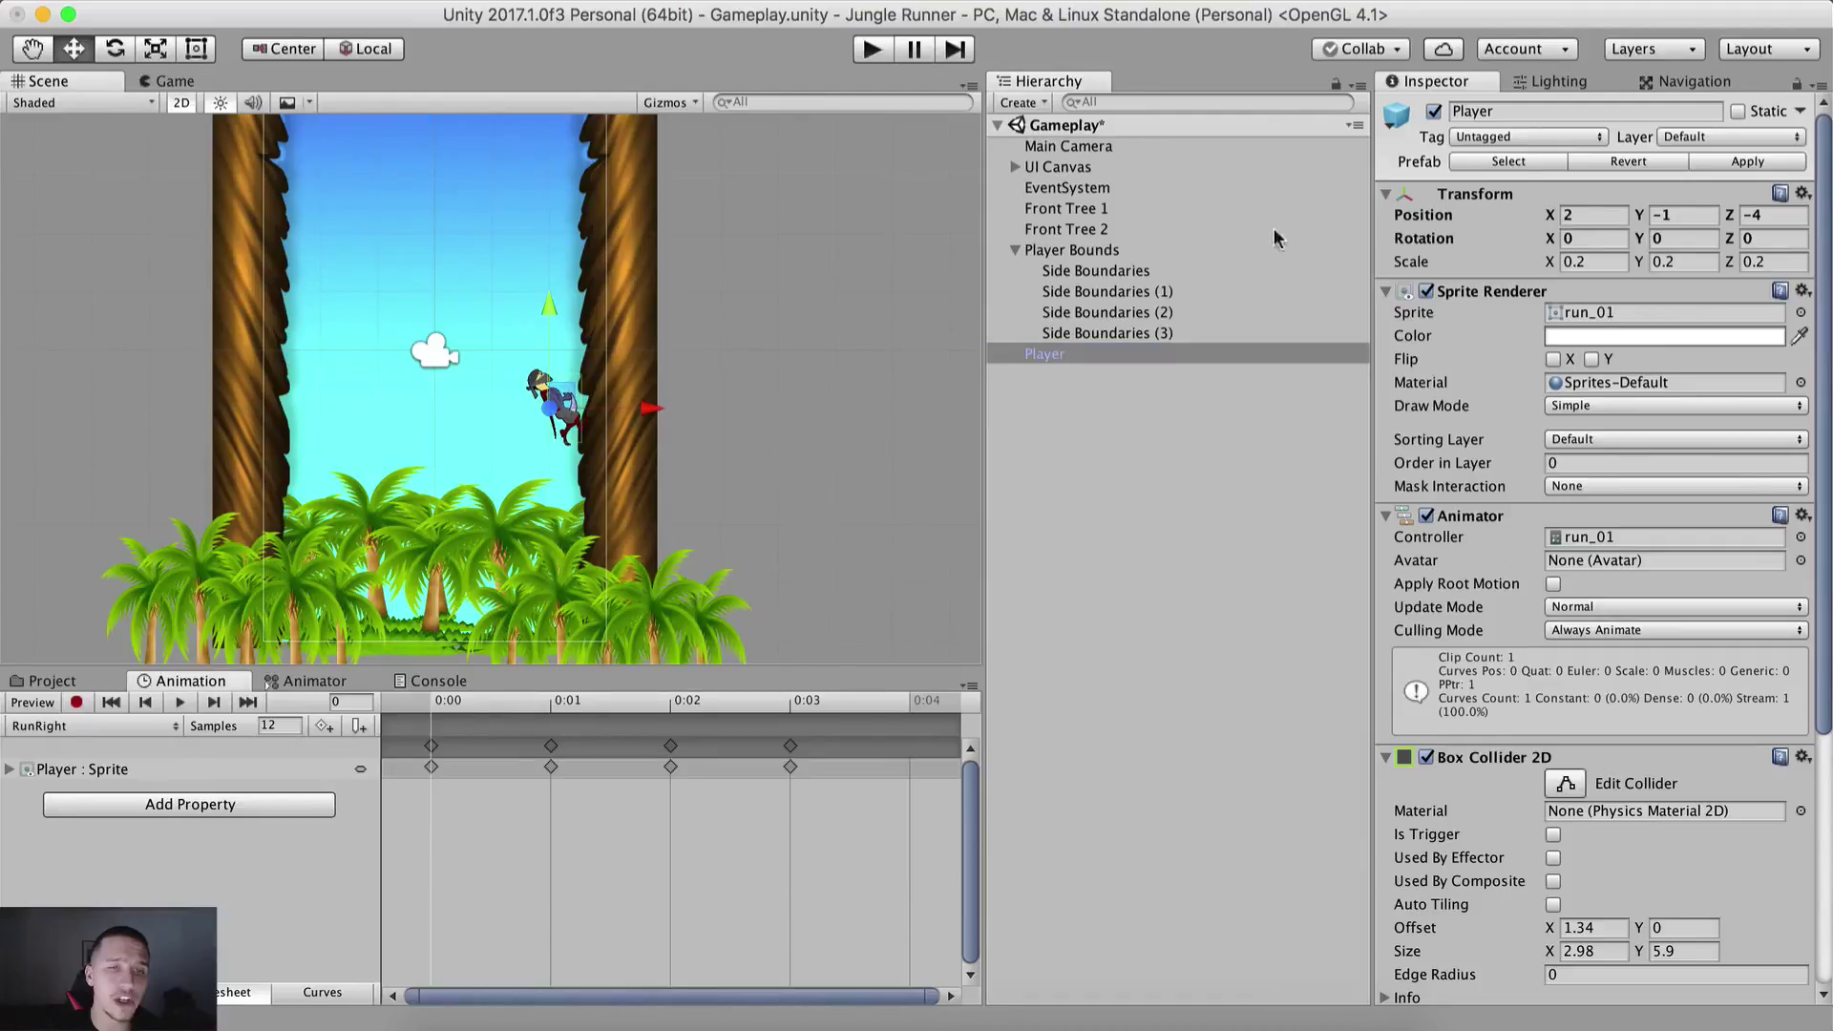
pyautogui.click(1086, 234)
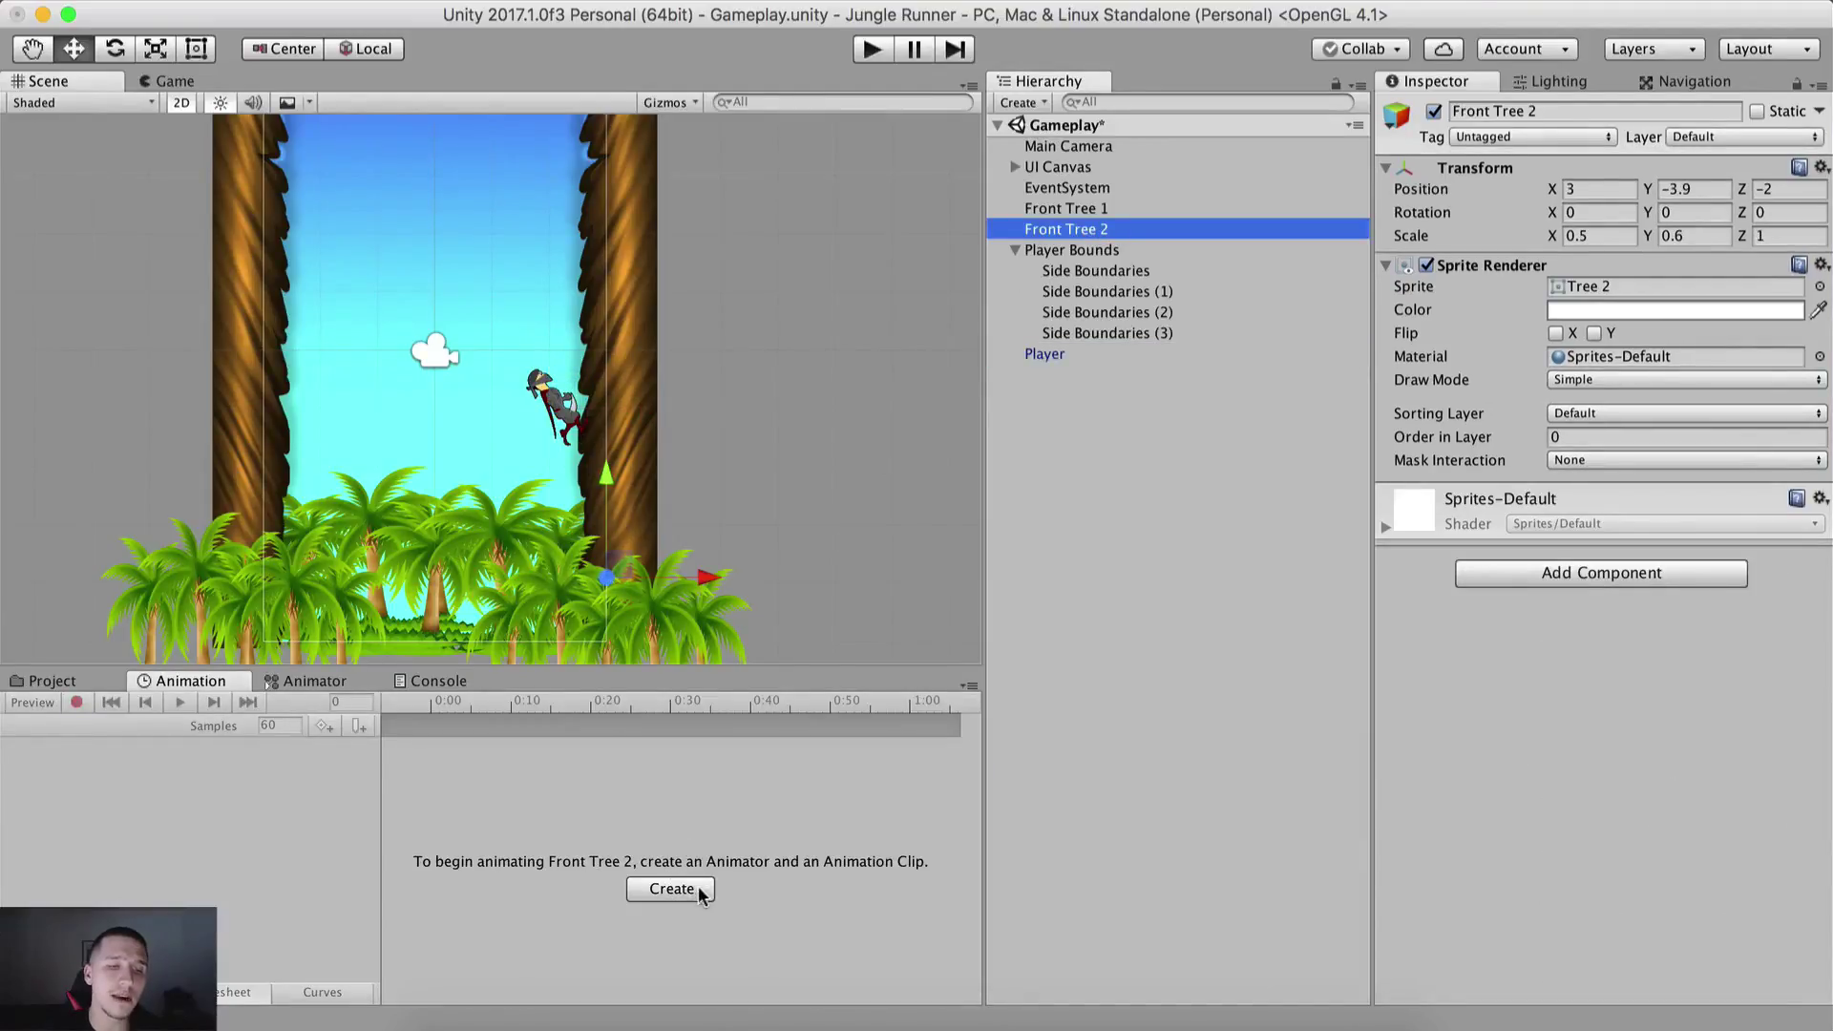
pyautogui.click(672, 889)
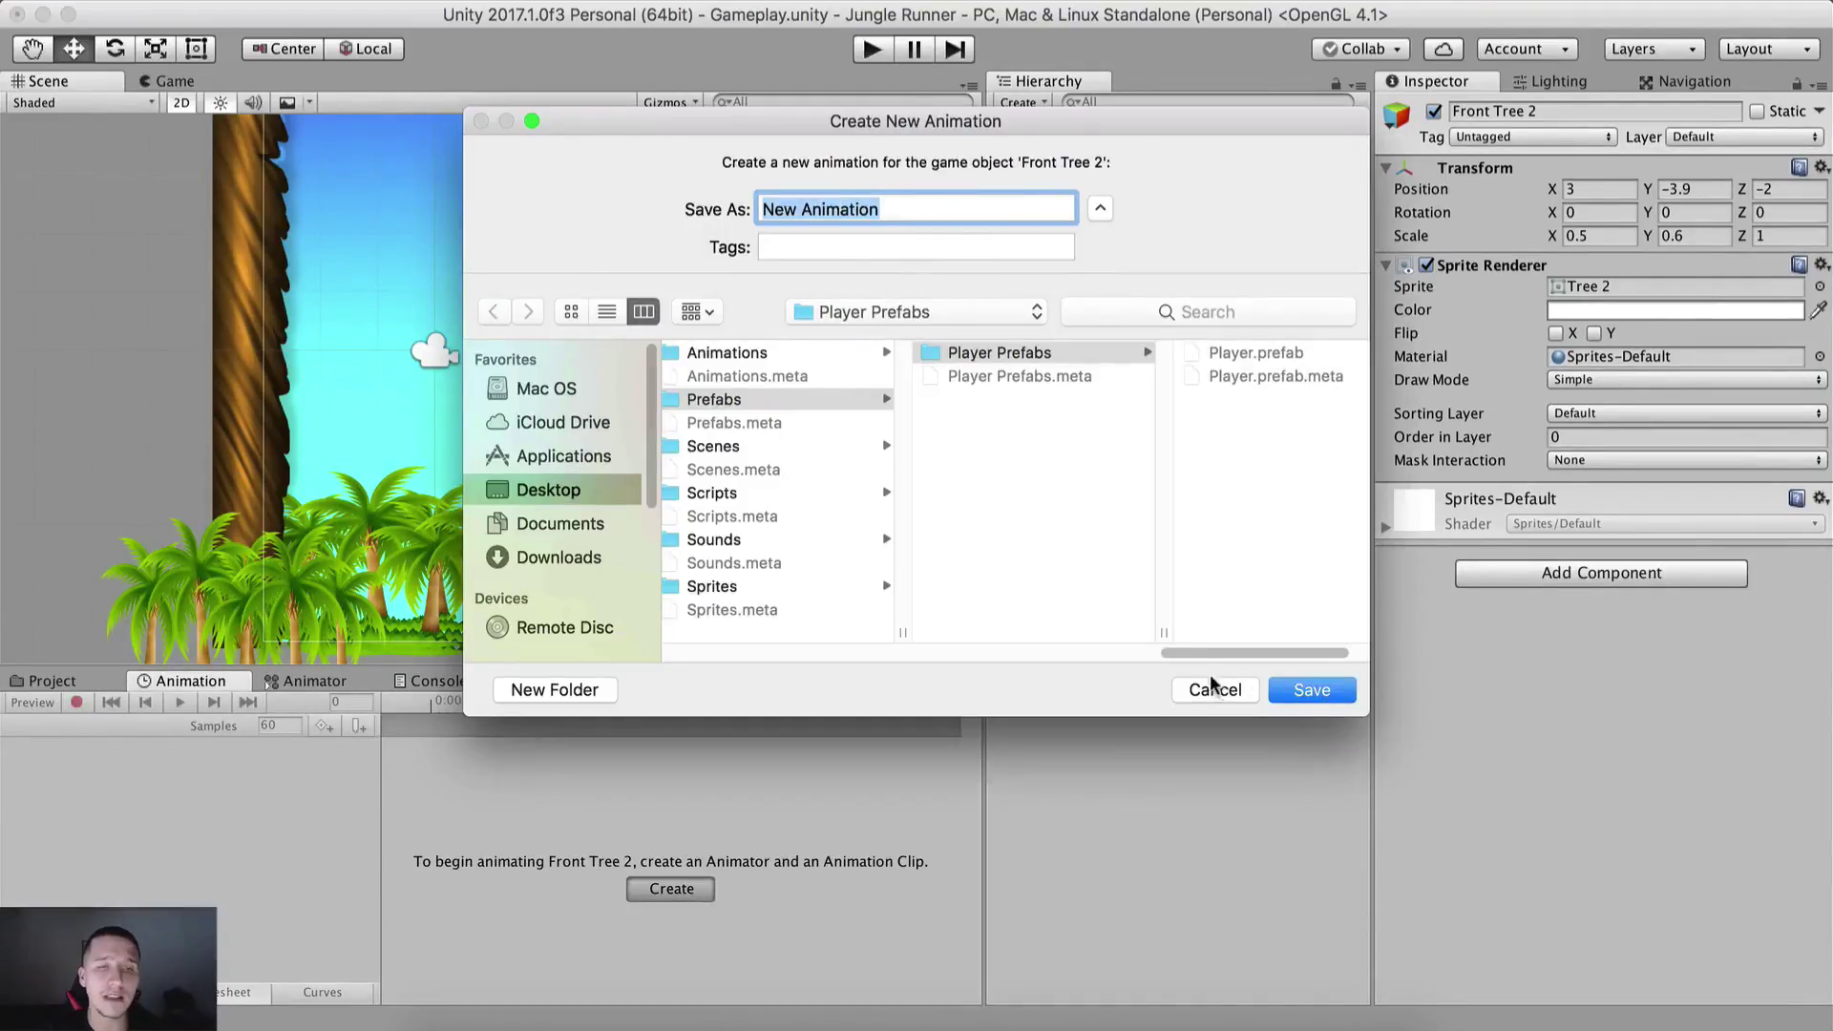
pyautogui.click(1211, 688)
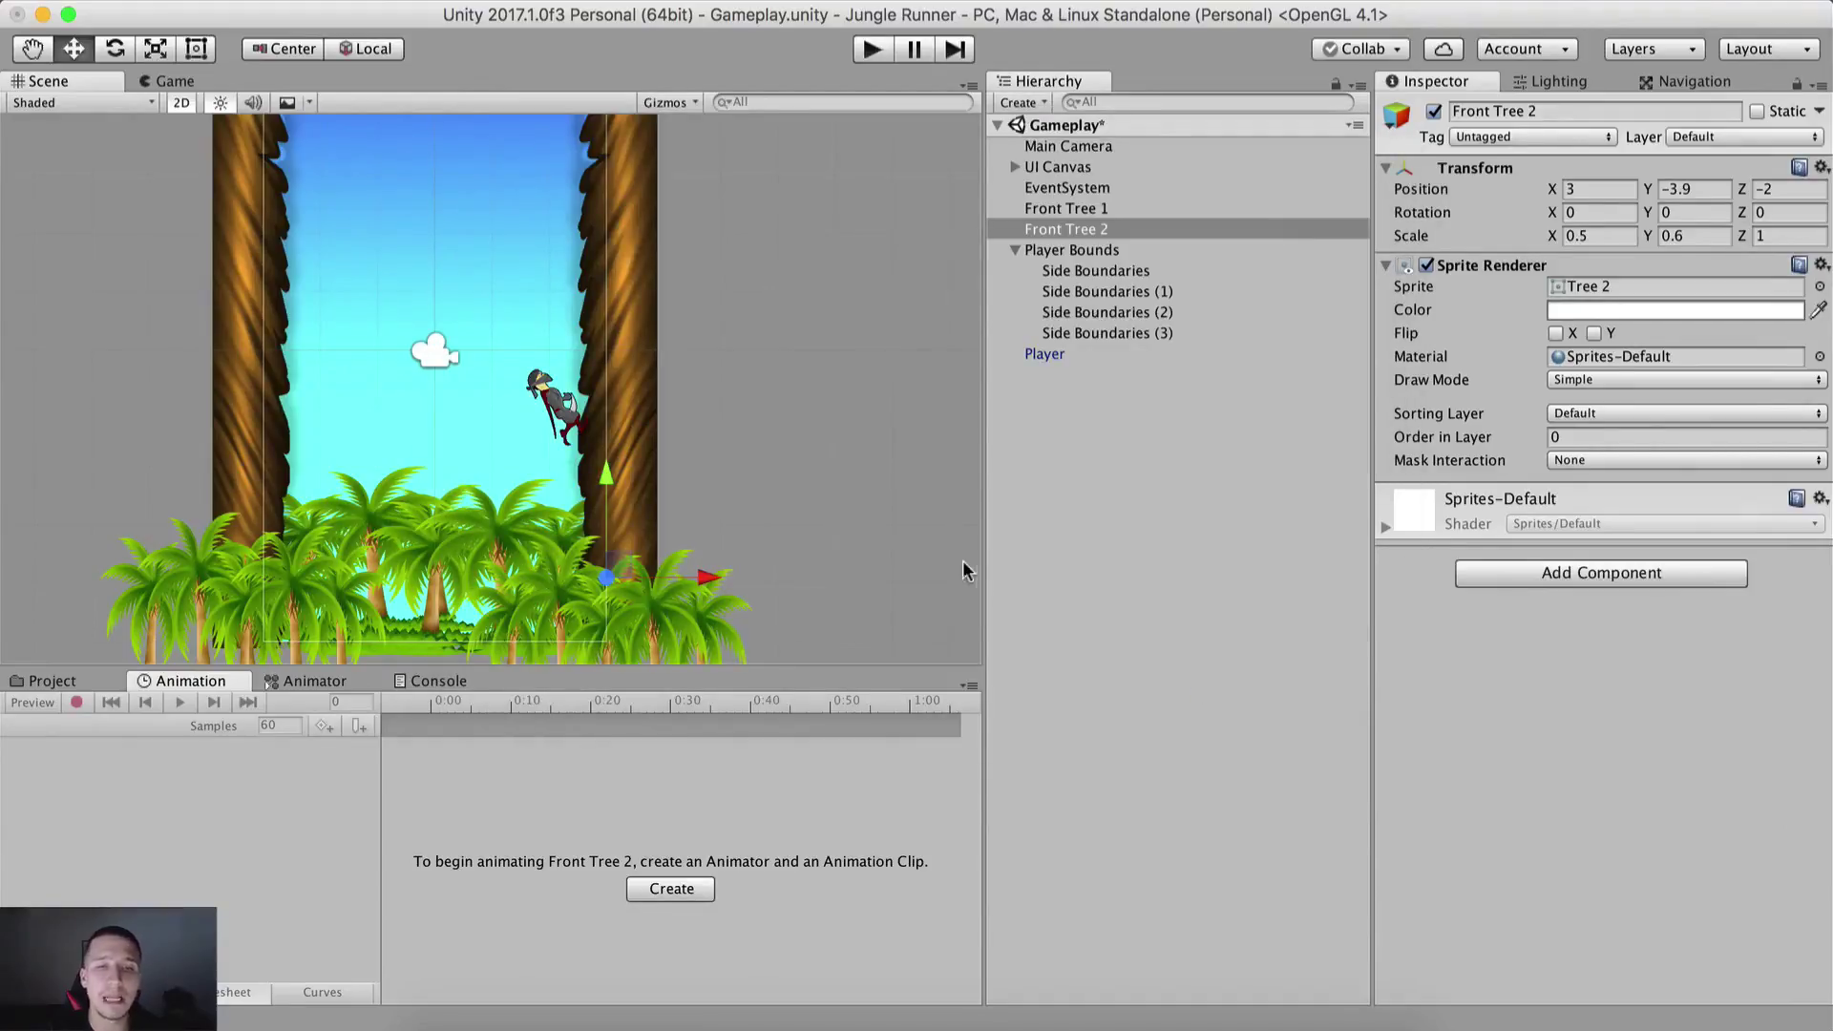
pyautogui.click(1088, 355)
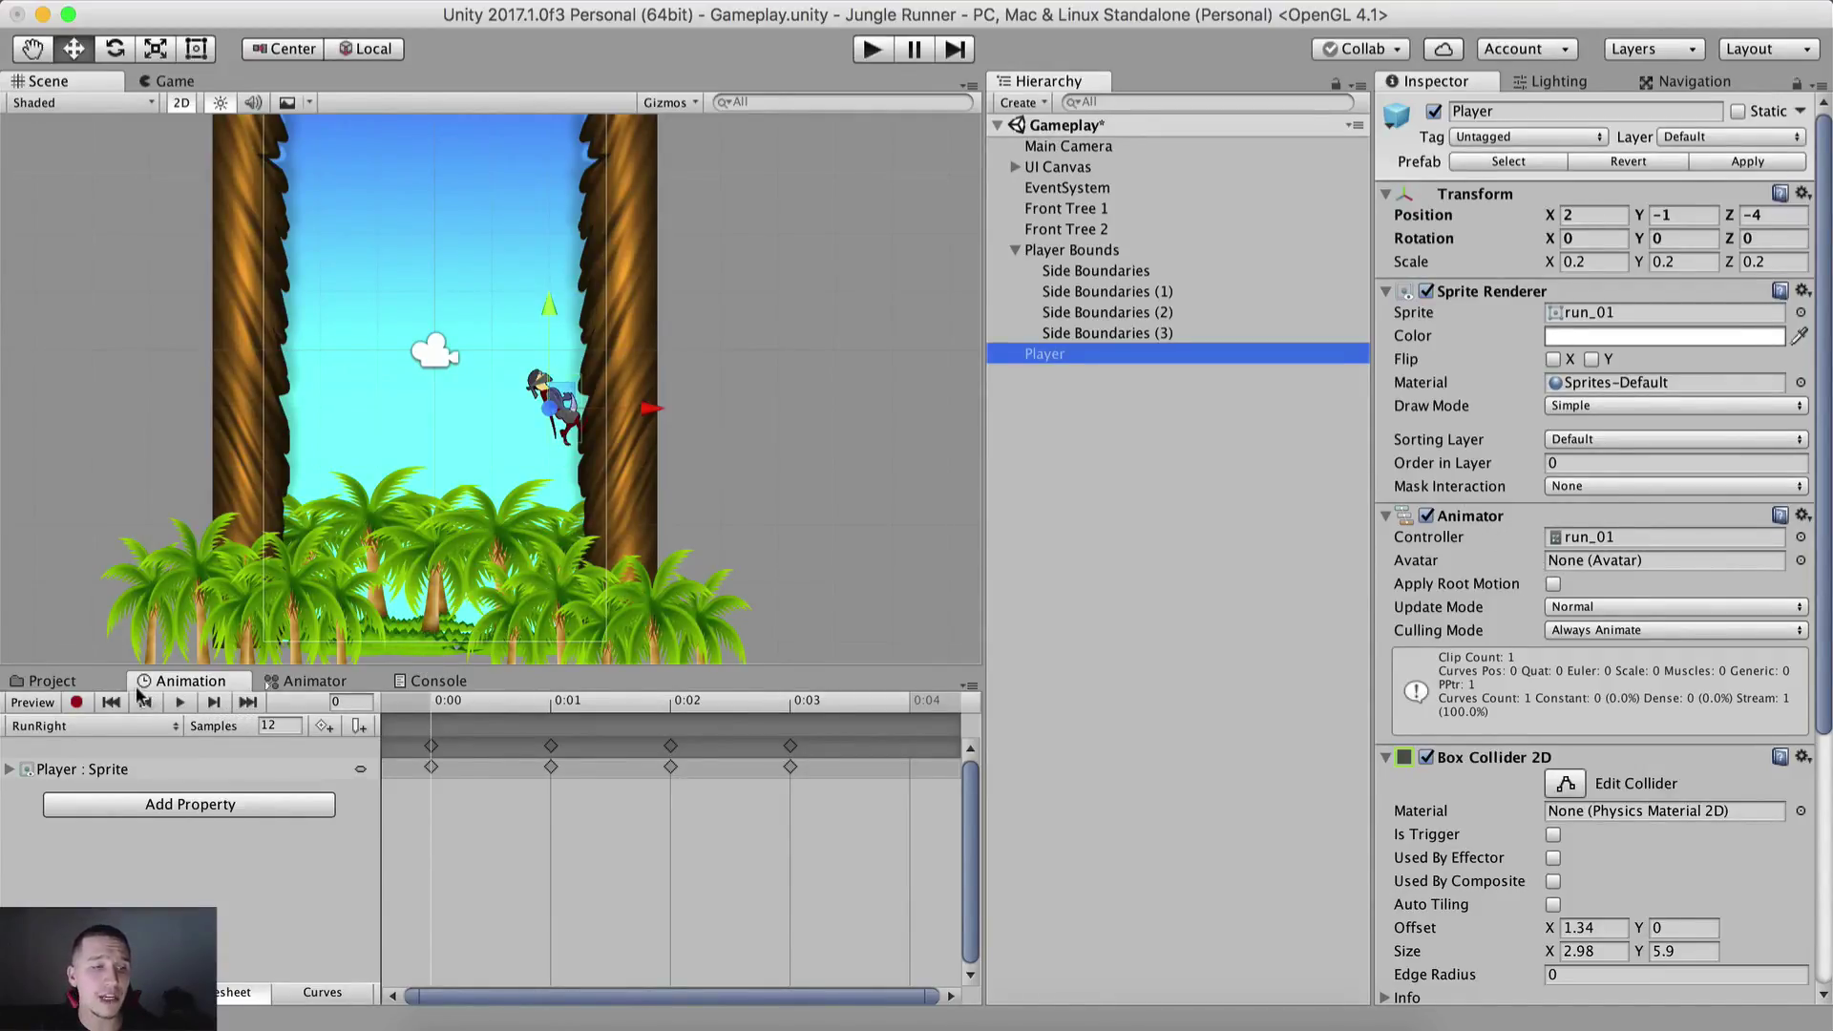
pyautogui.click(96, 730)
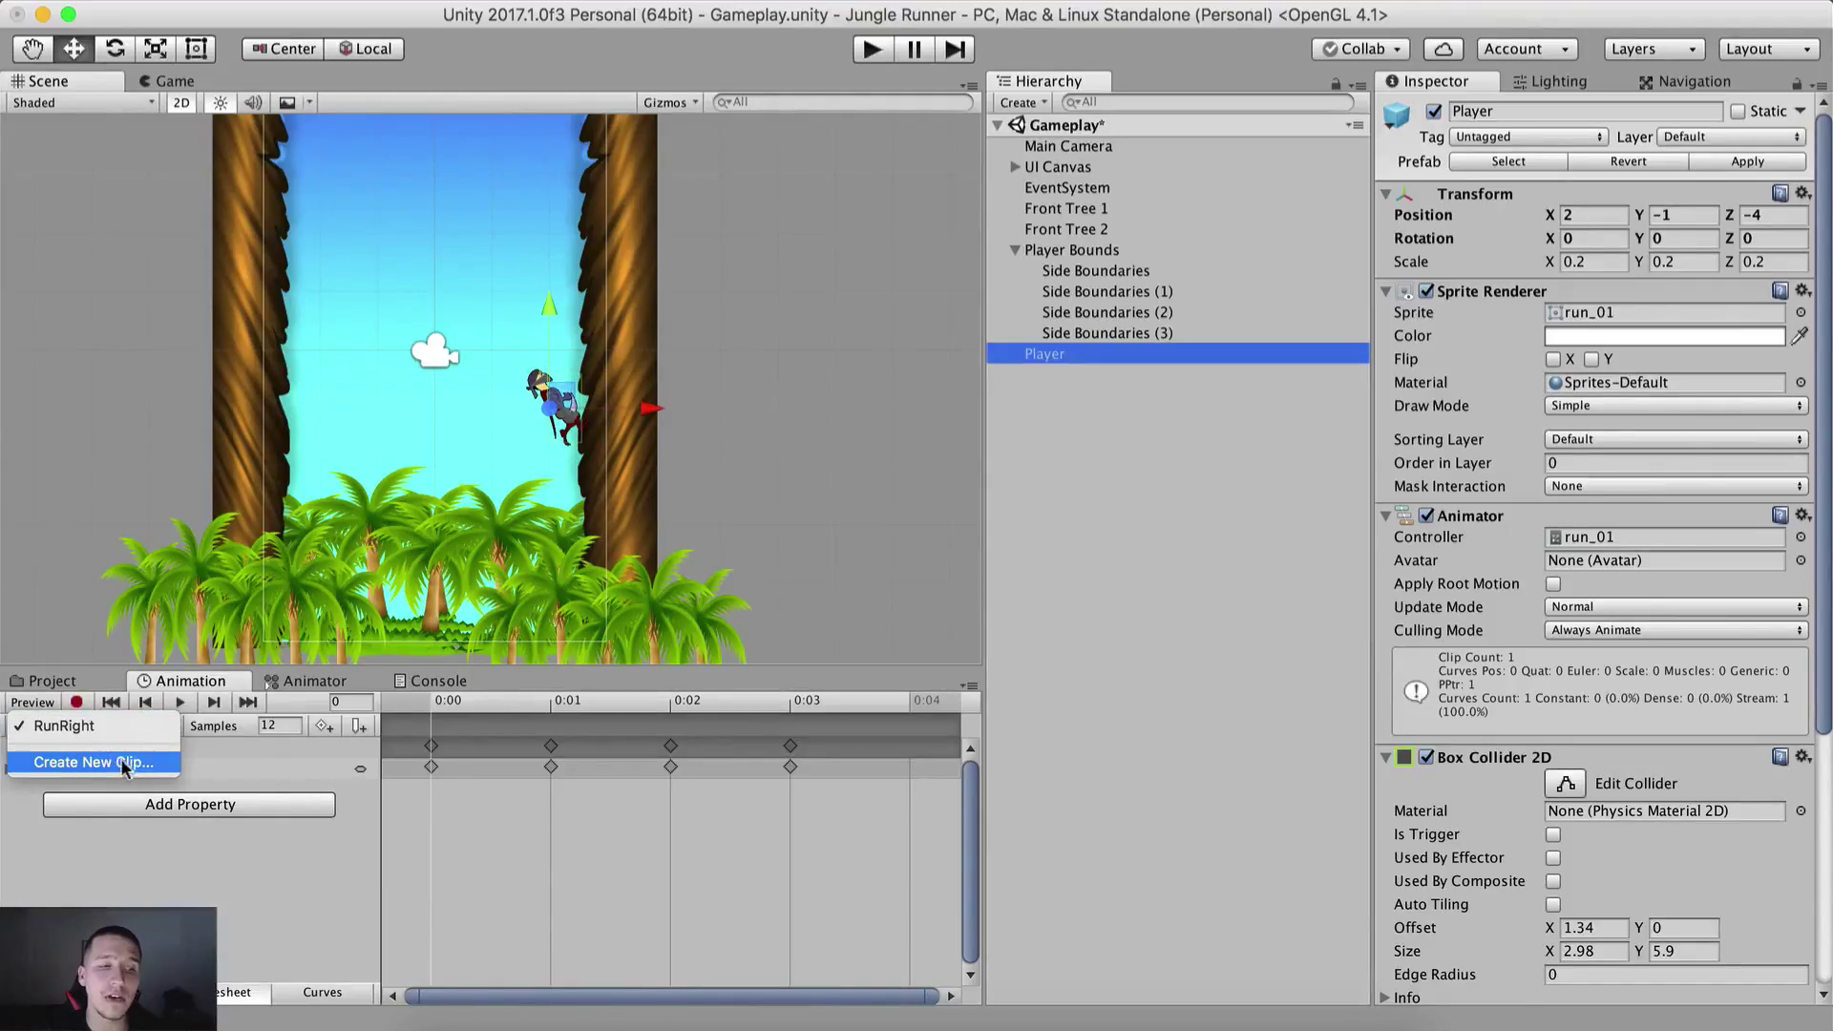
pyautogui.click(92, 762)
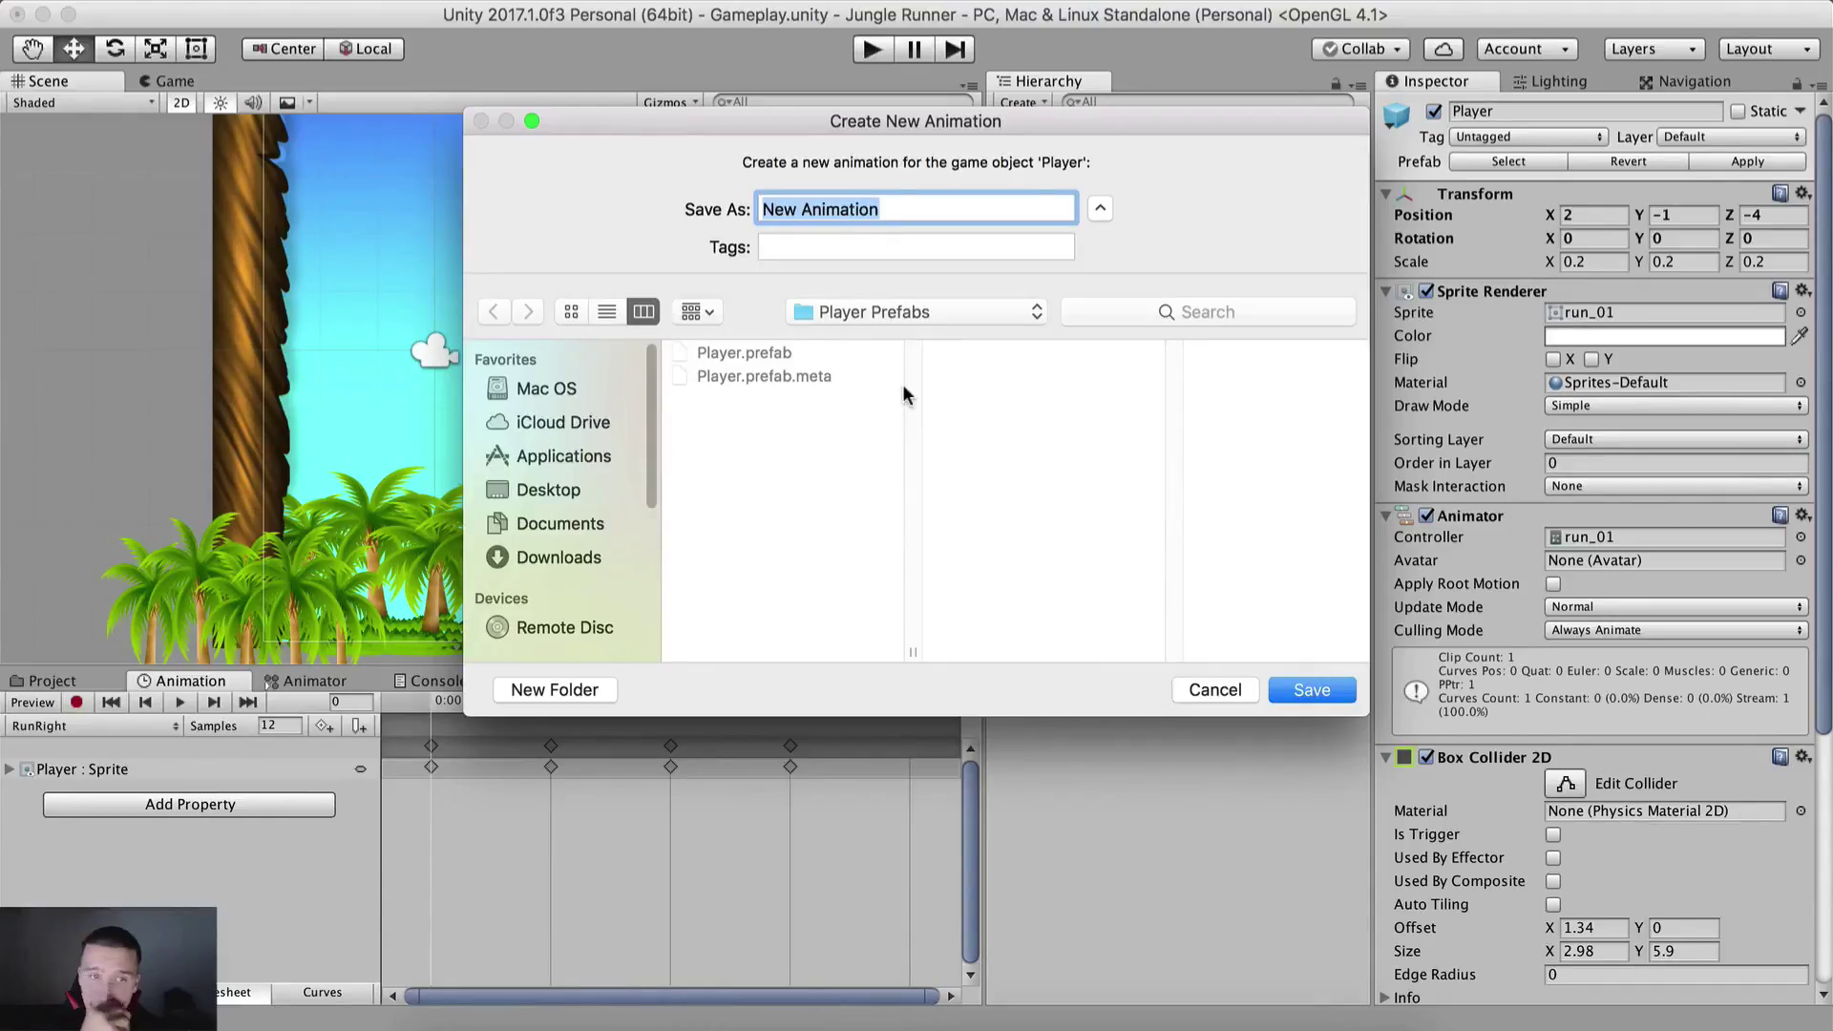
pyautogui.click(1190, 689)
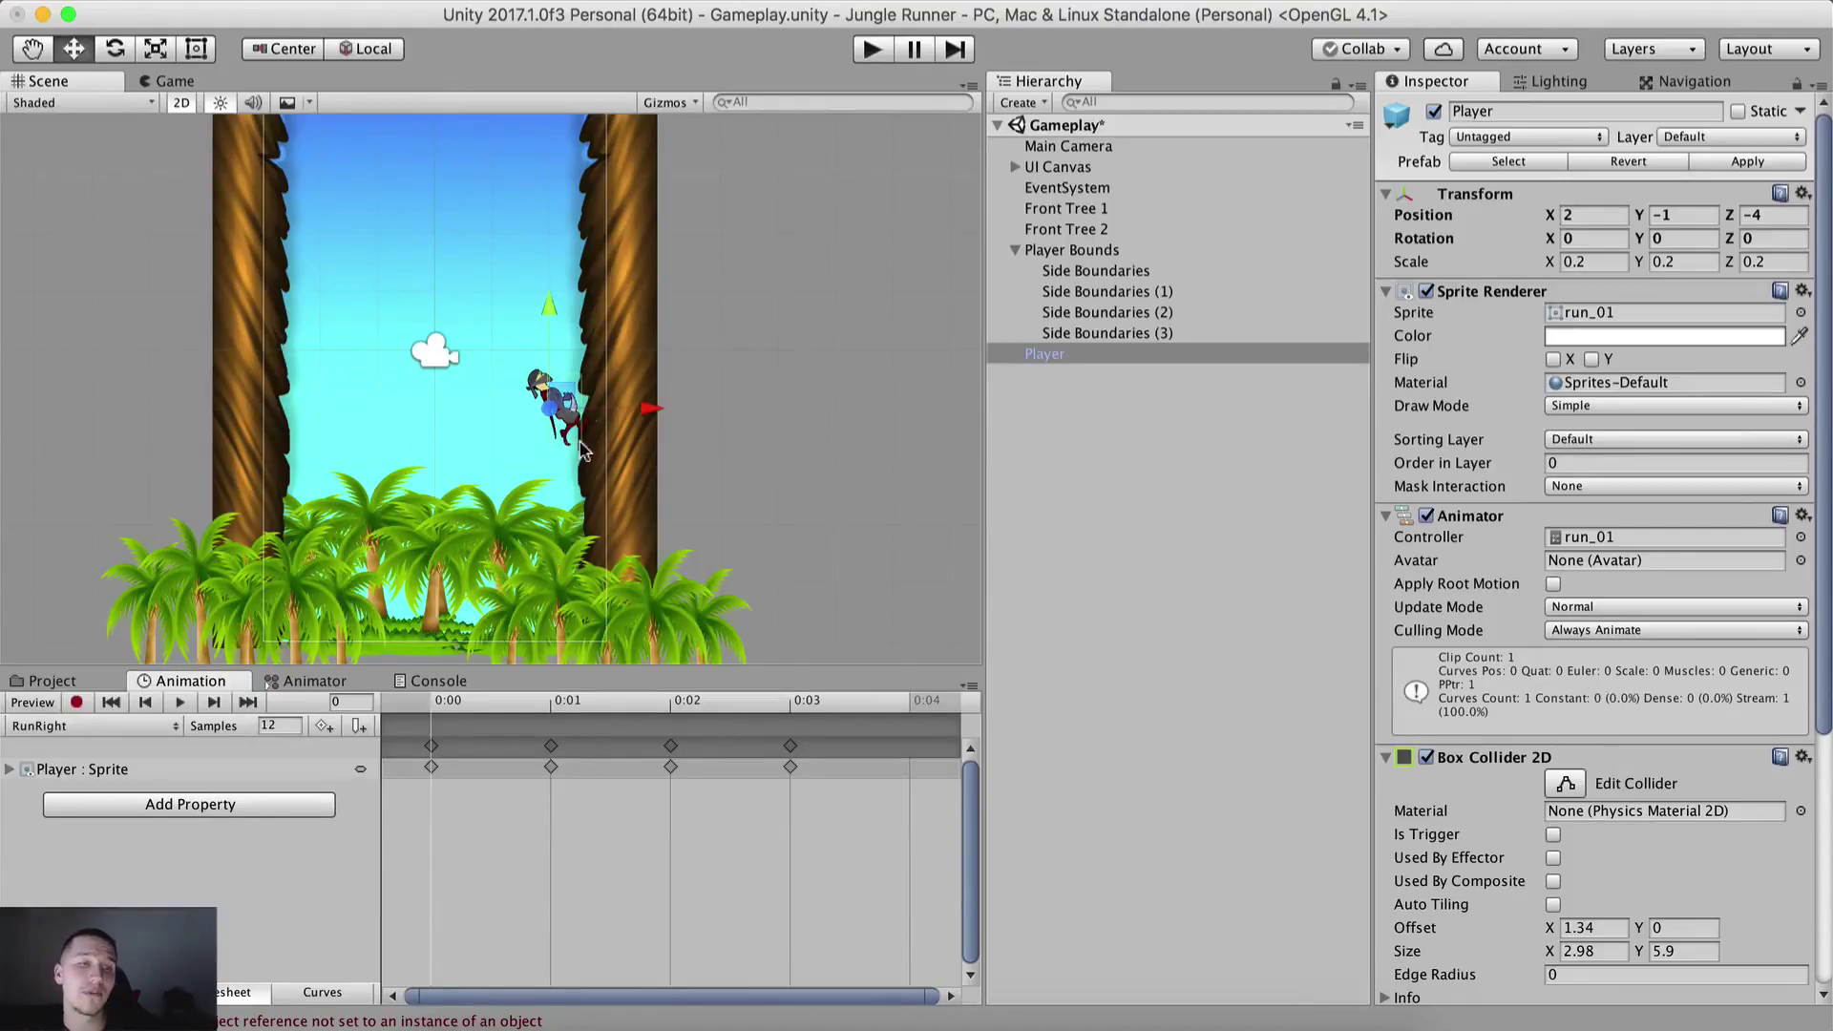
# Step: Create a new animation clip named JumpLeft for the Player and save it in Assets/Animations/Player Animations
pyautogui.click(81, 726)
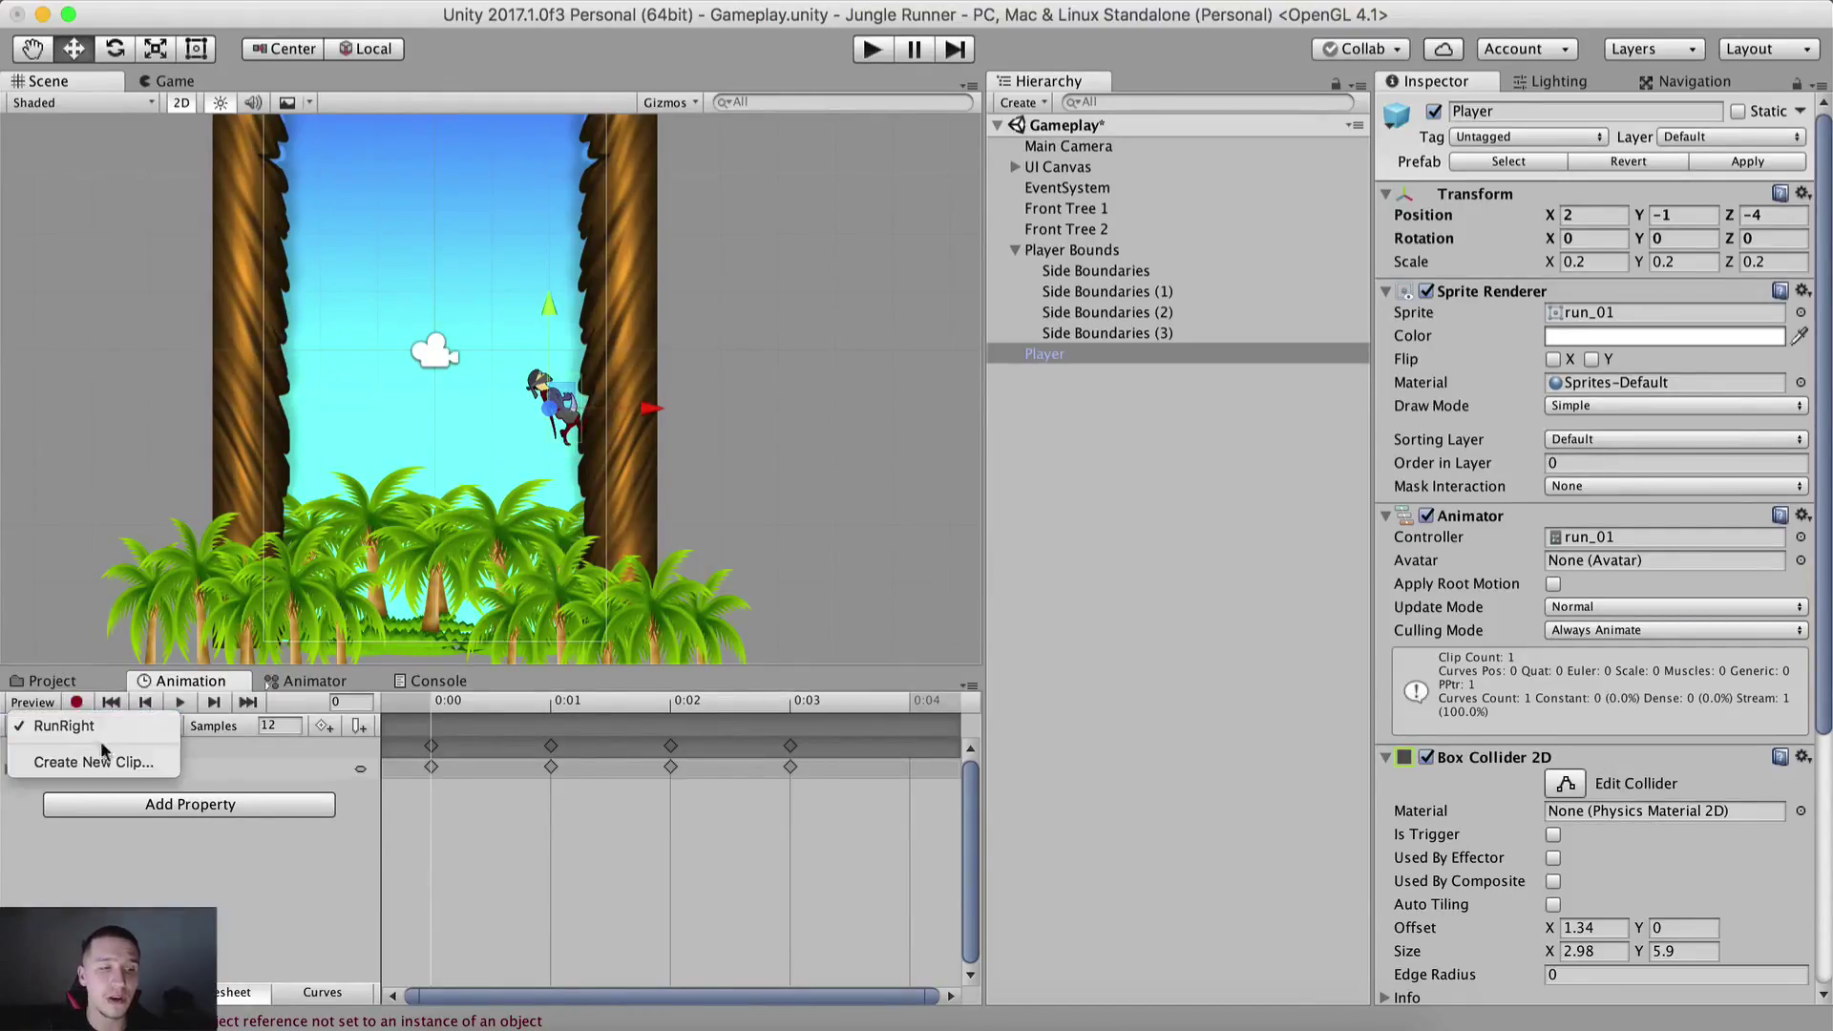
pyautogui.click(89, 761)
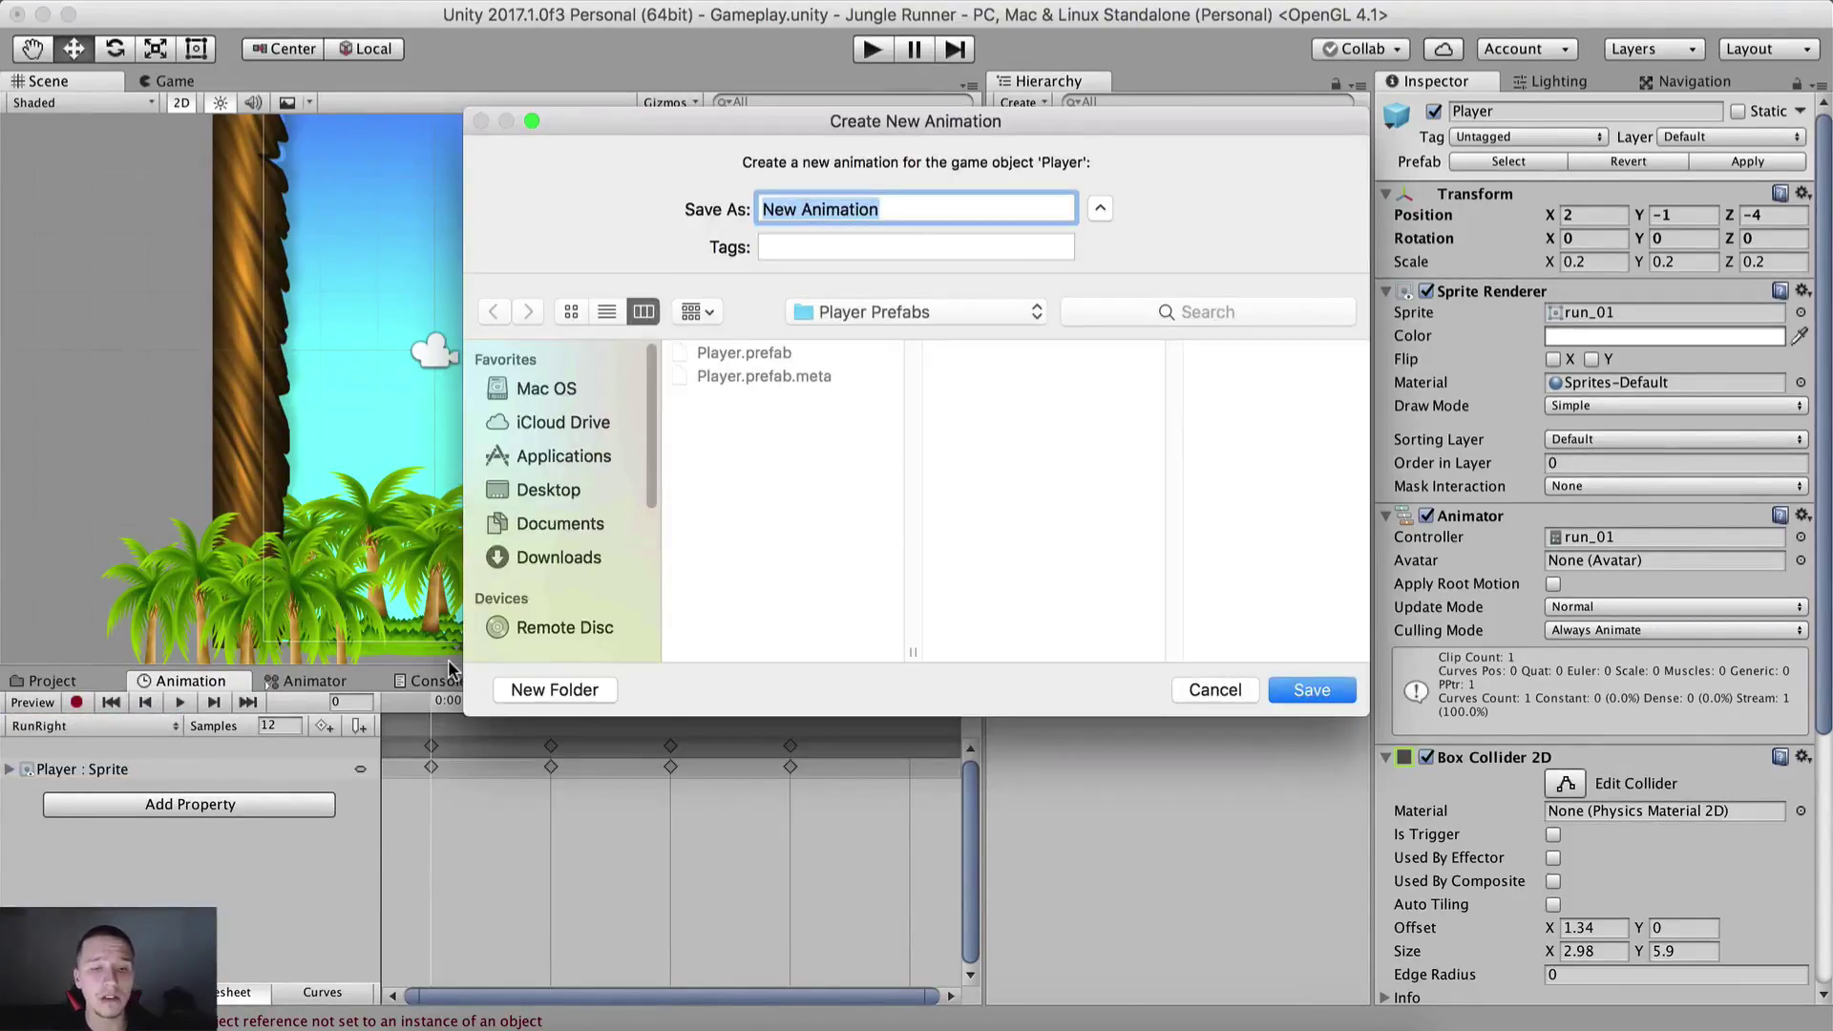
pyautogui.write('JumpLeft')
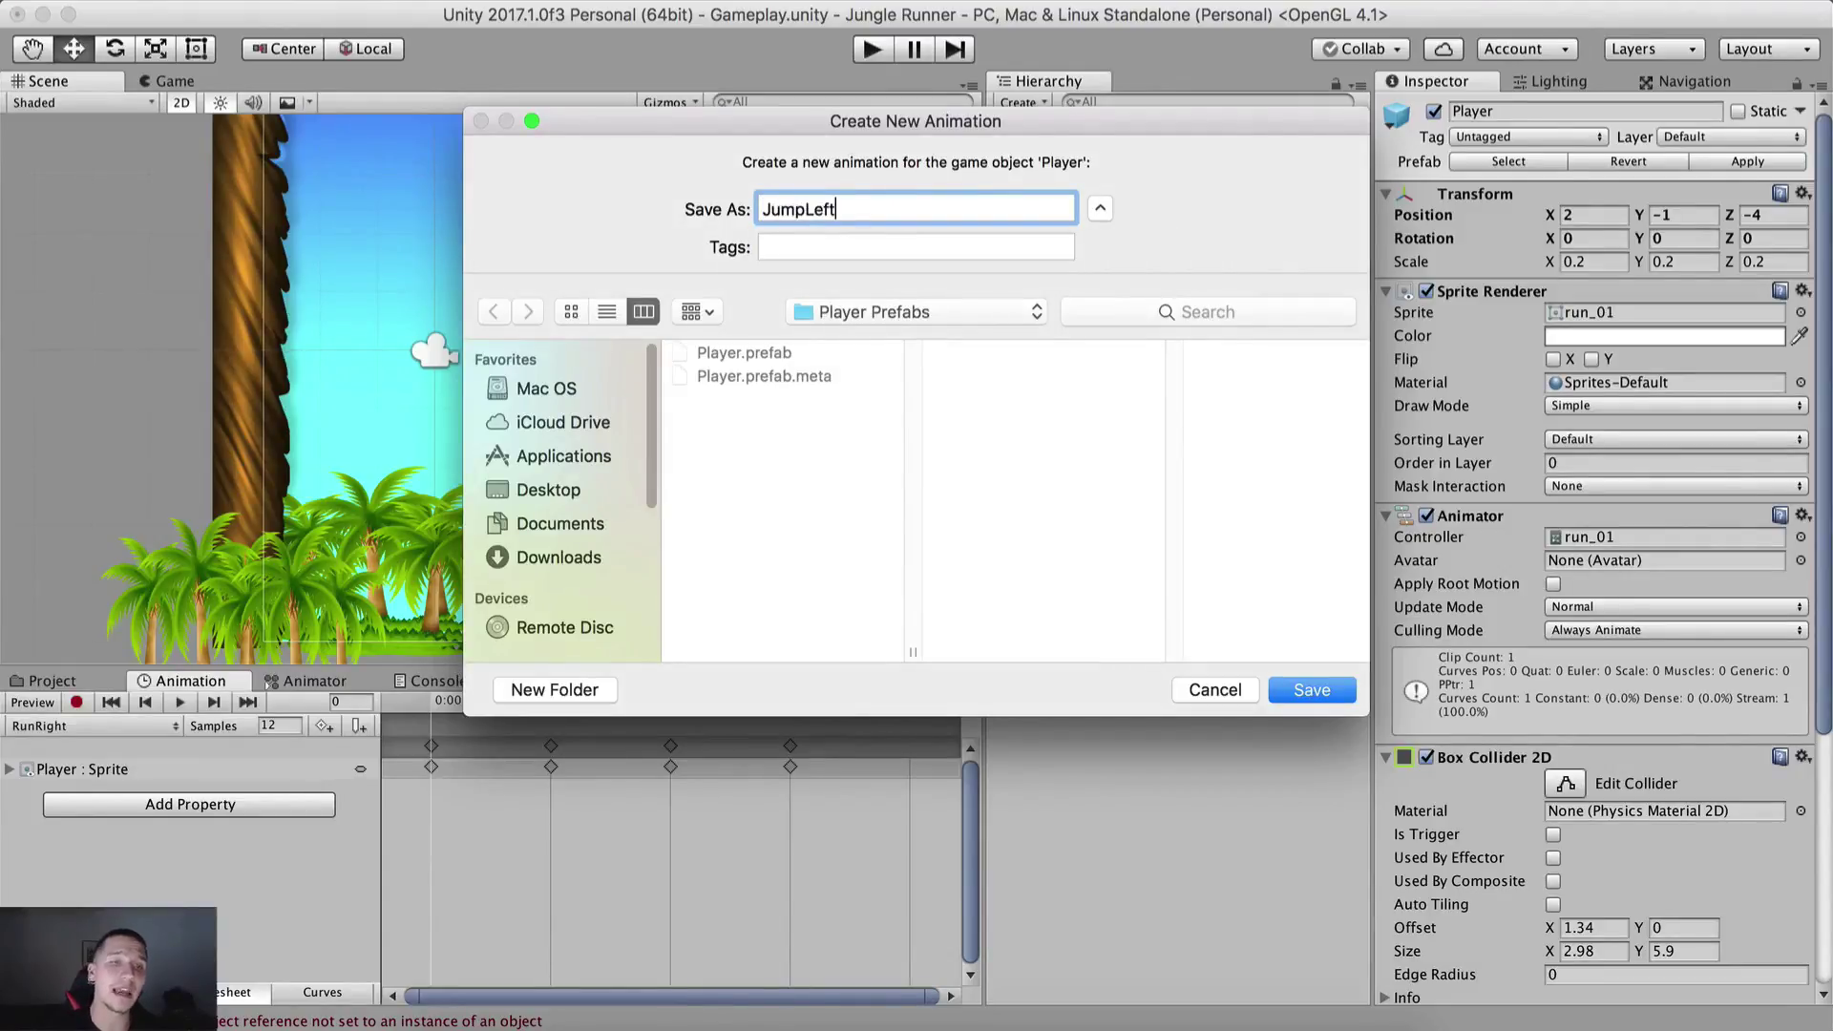
pyautogui.click(855, 302)
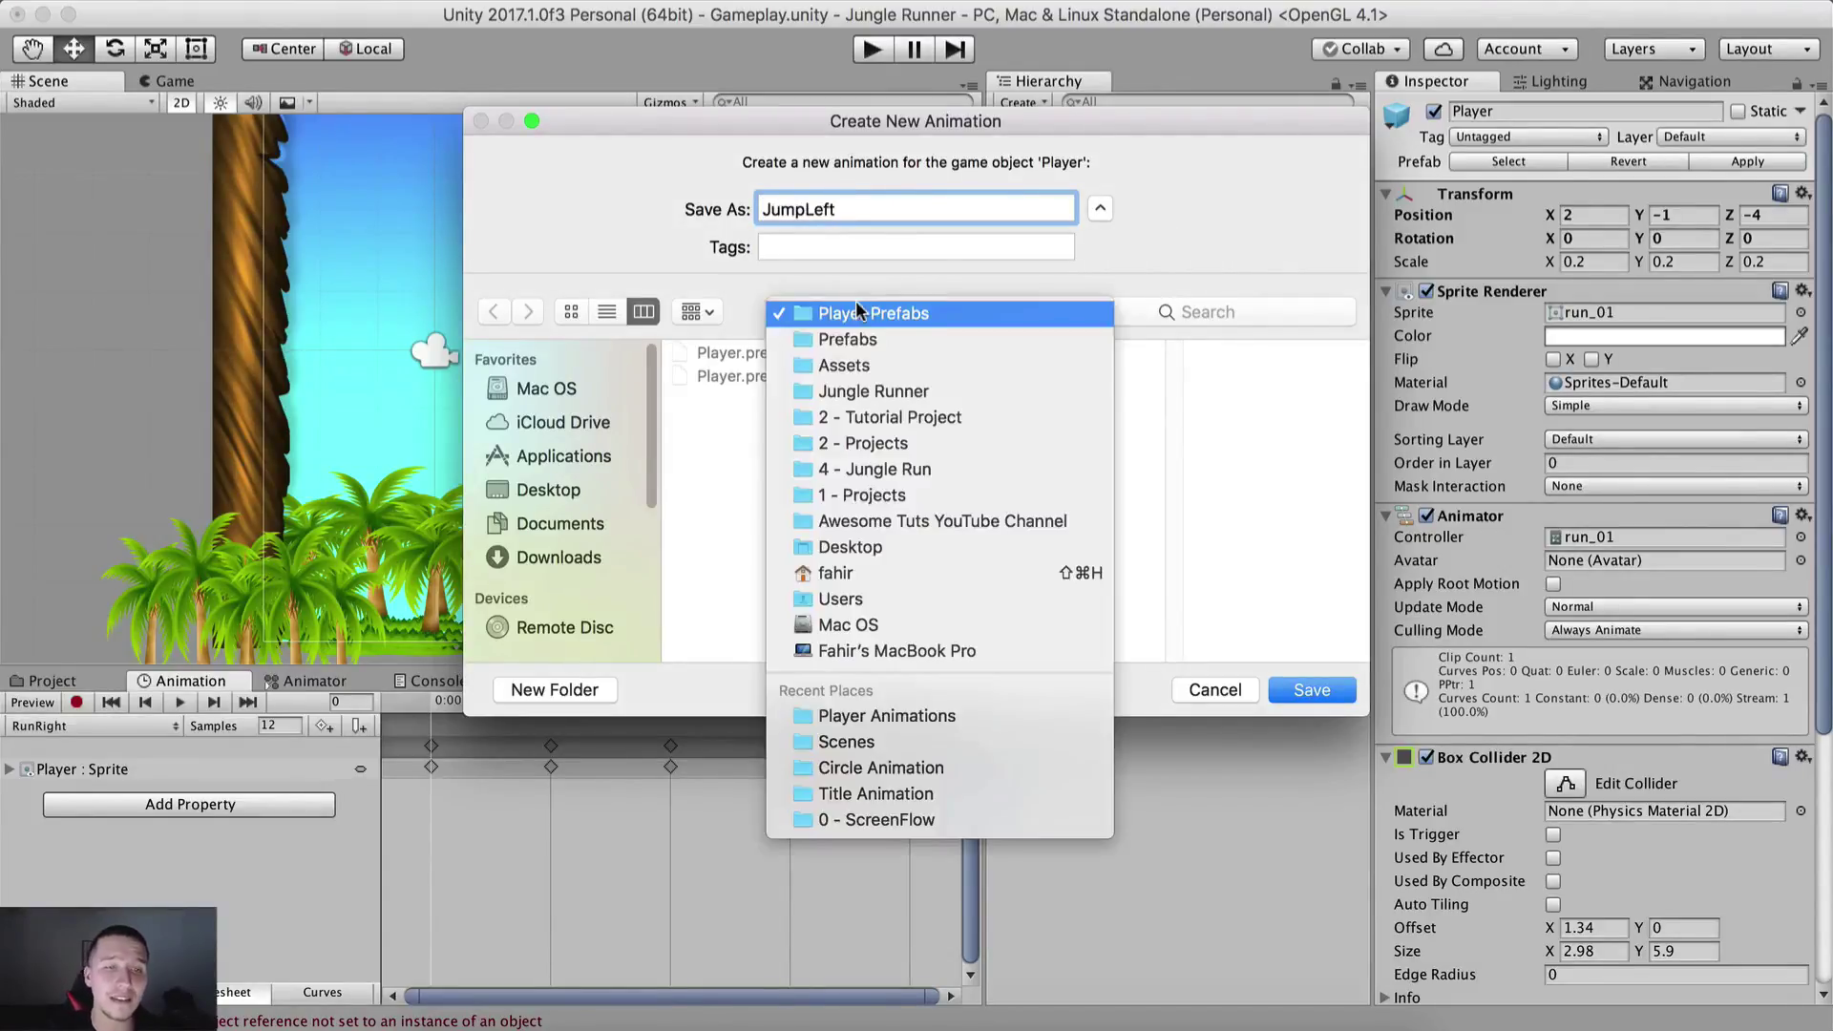
pyautogui.click(852, 363)
pyautogui.click(1245, 363)
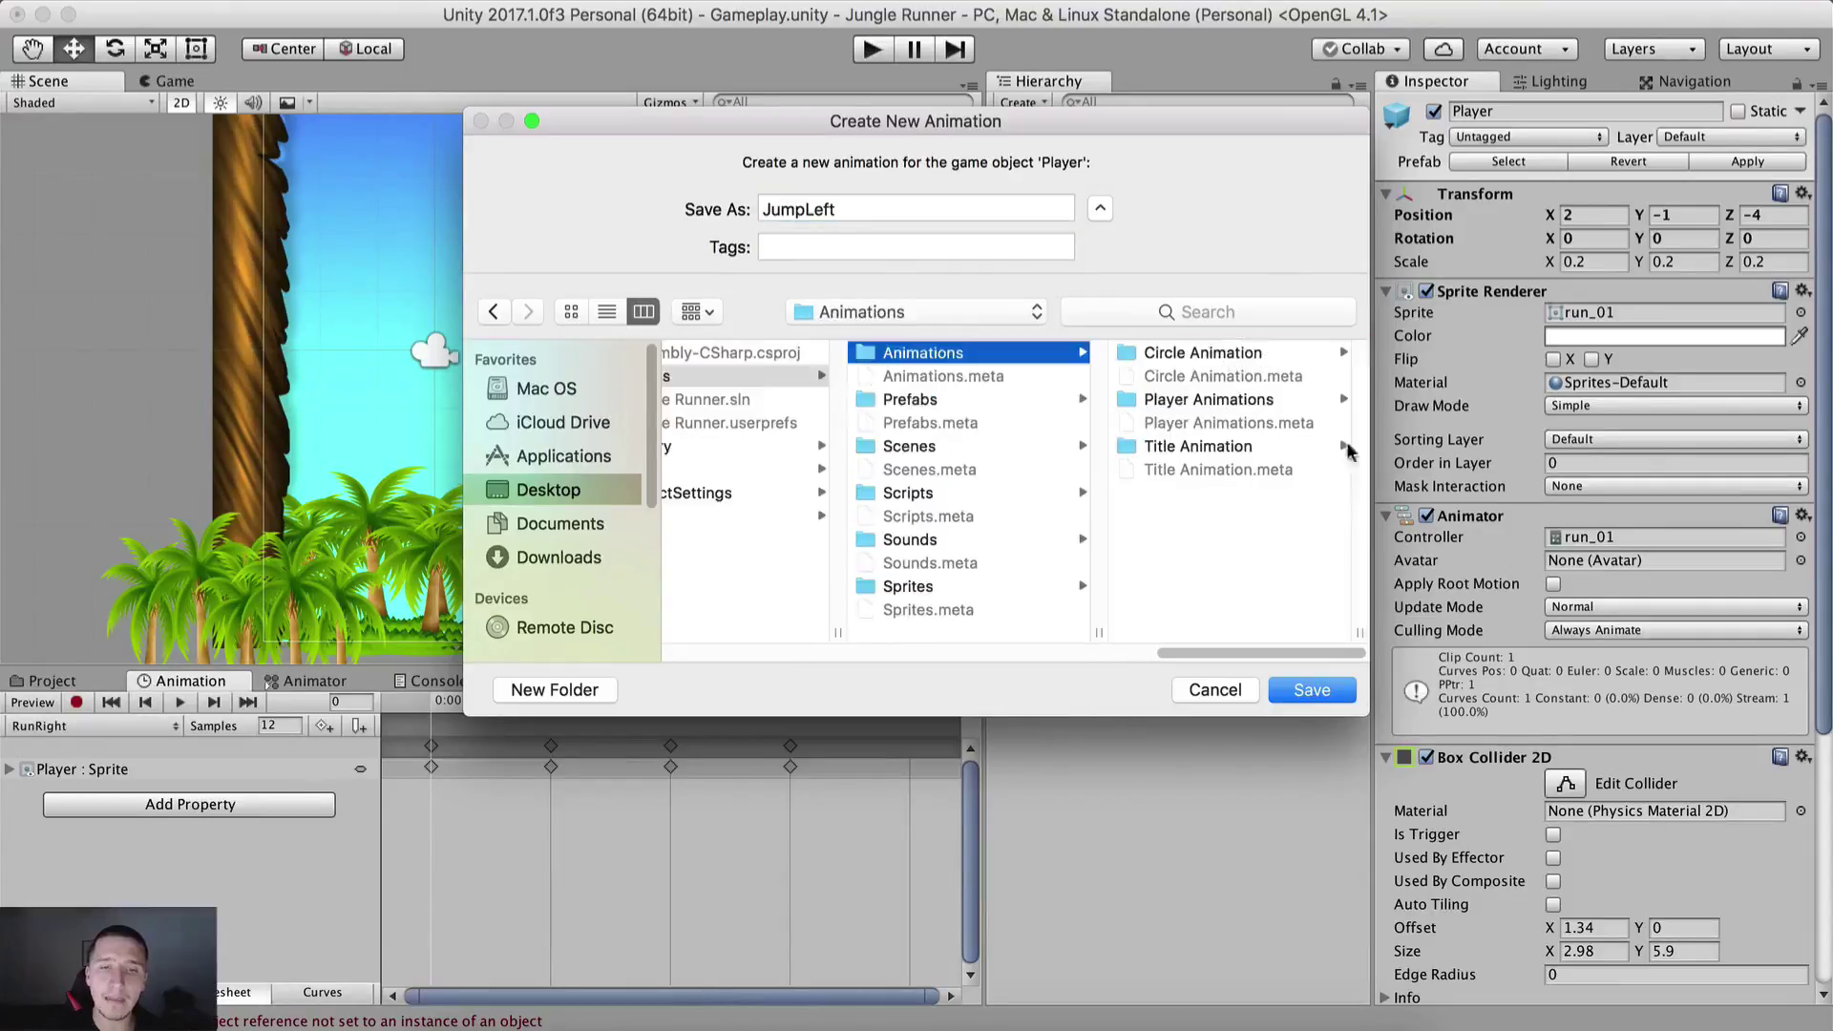
pyautogui.click(1221, 401)
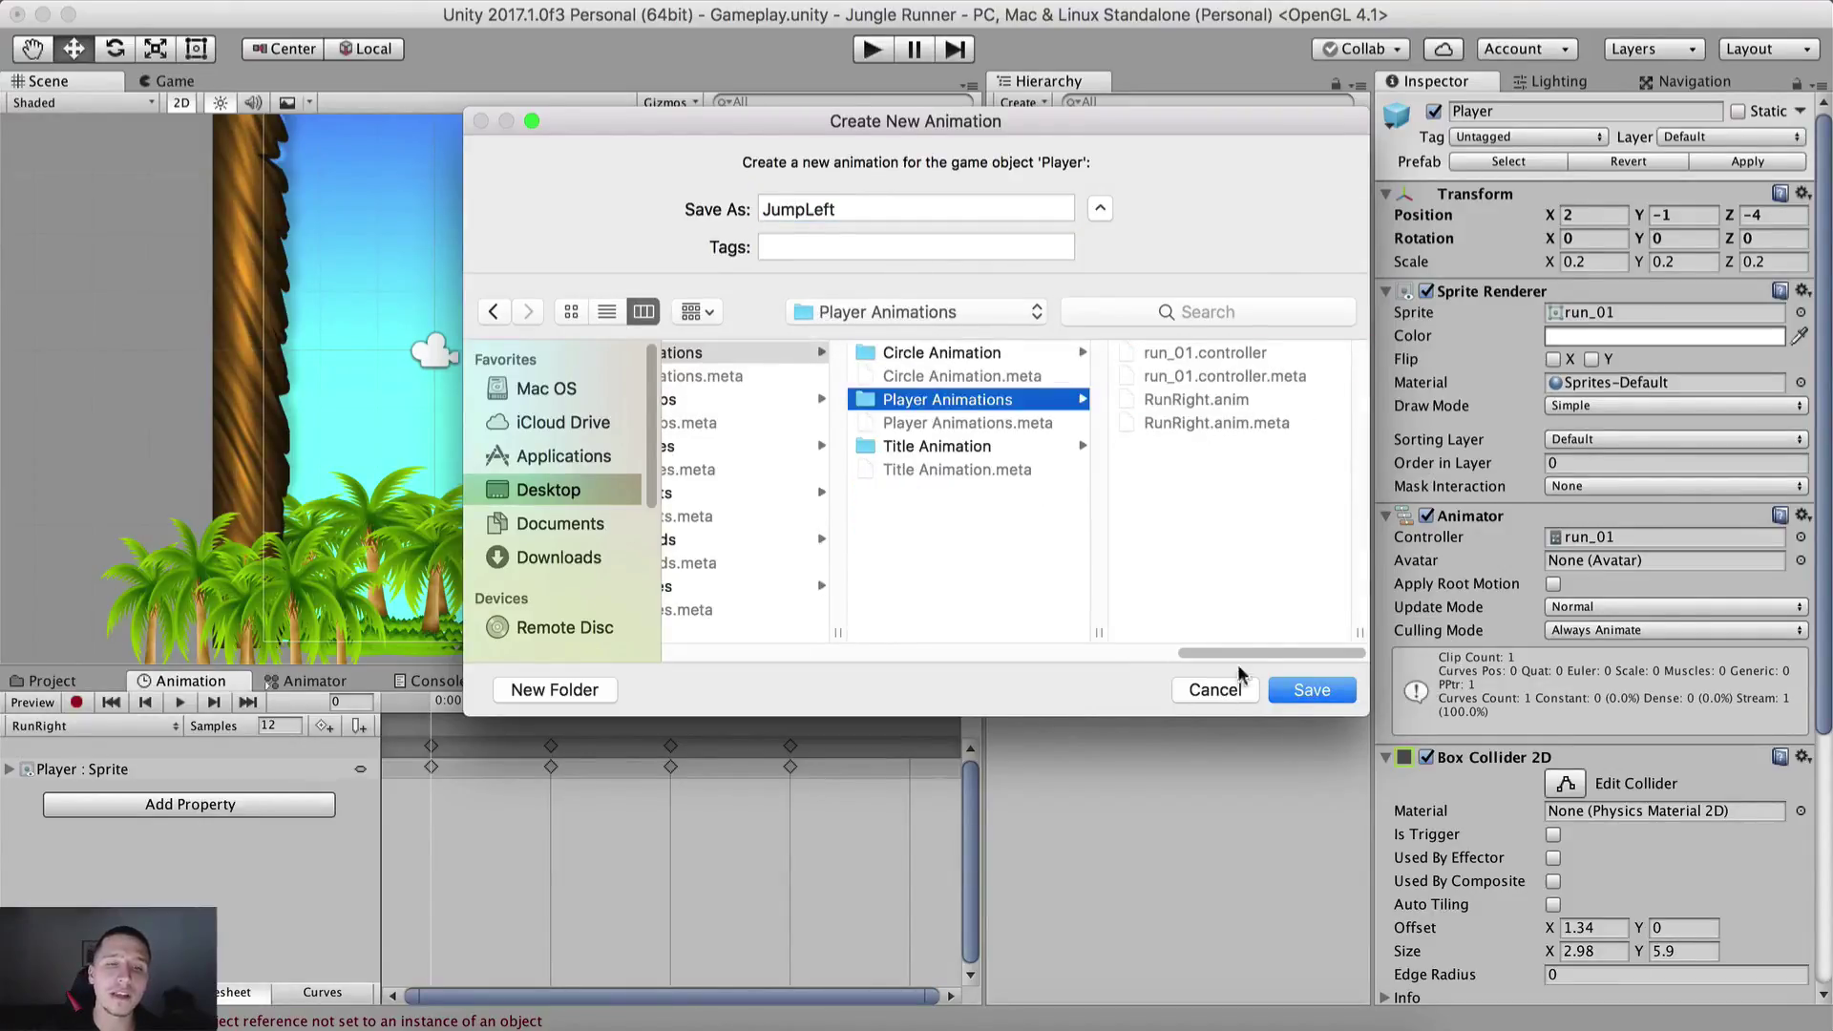
pyautogui.click(1299, 692)
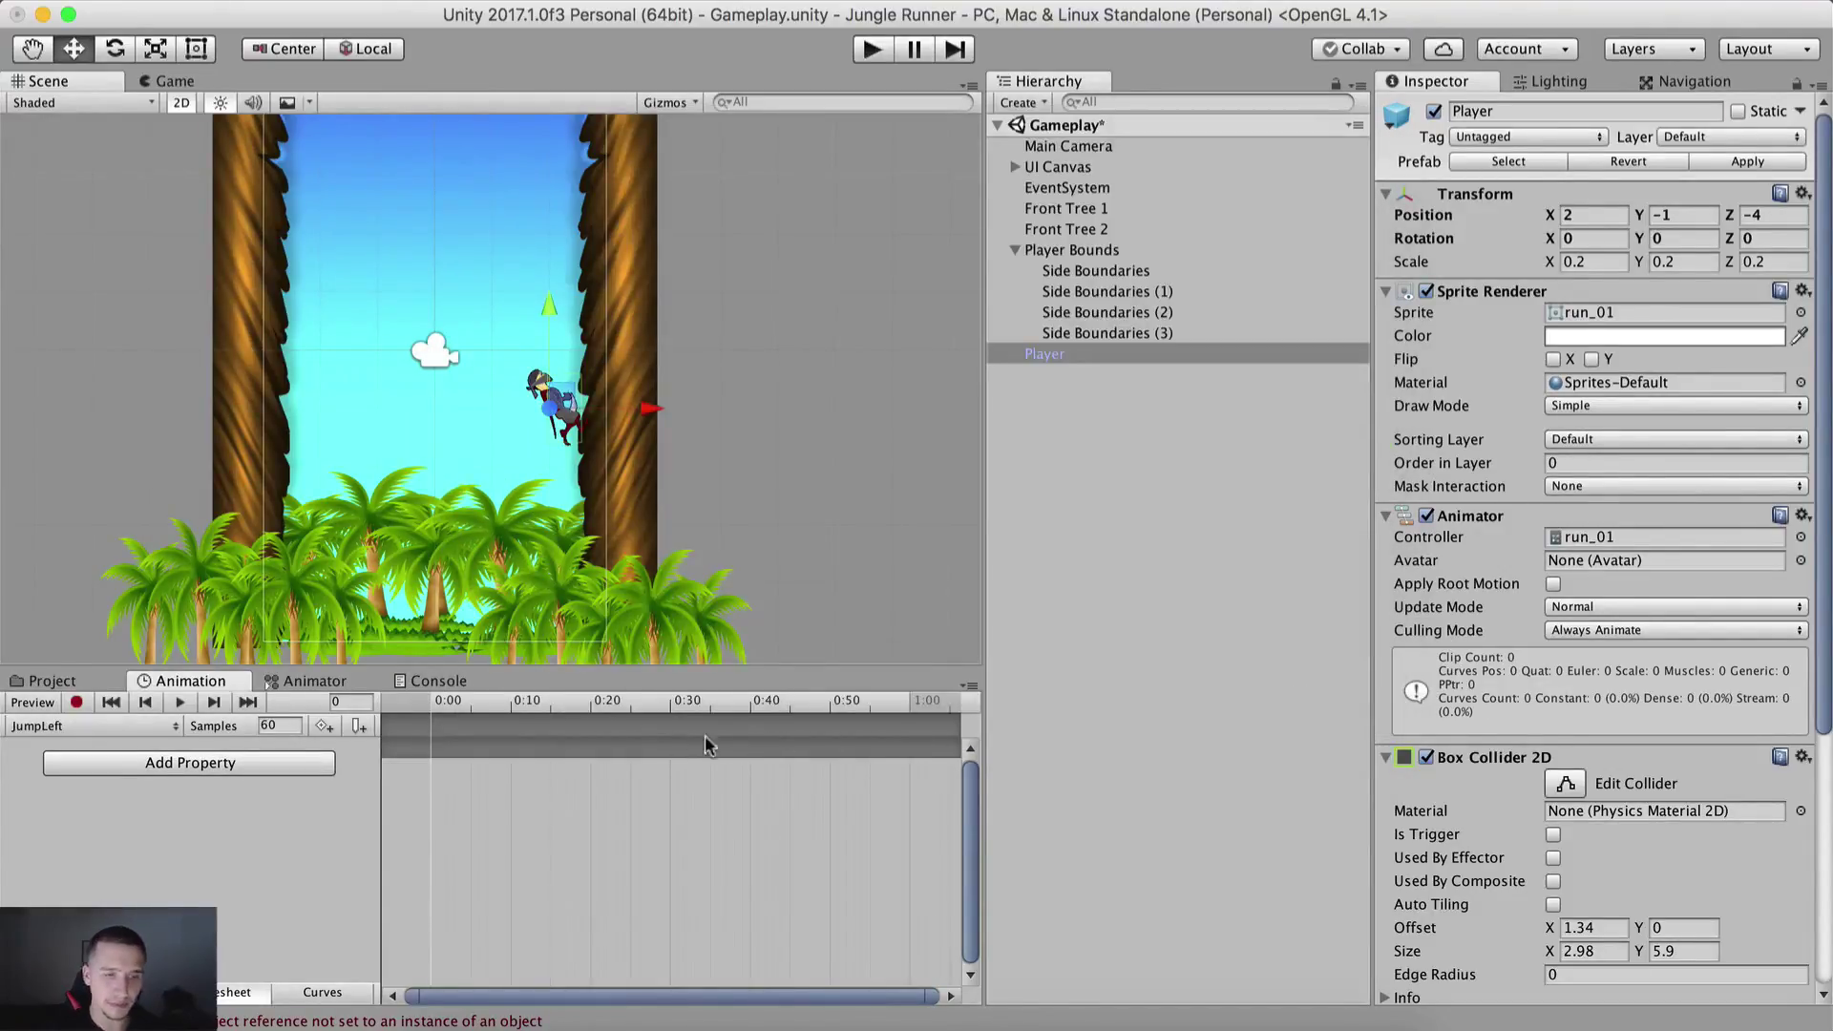
# Step: Dock the Animation window beside the Scene view and open the project's Sprites/Player folder
pyautogui.moveTo(635, 668); pyautogui.dragTo(564, 632)
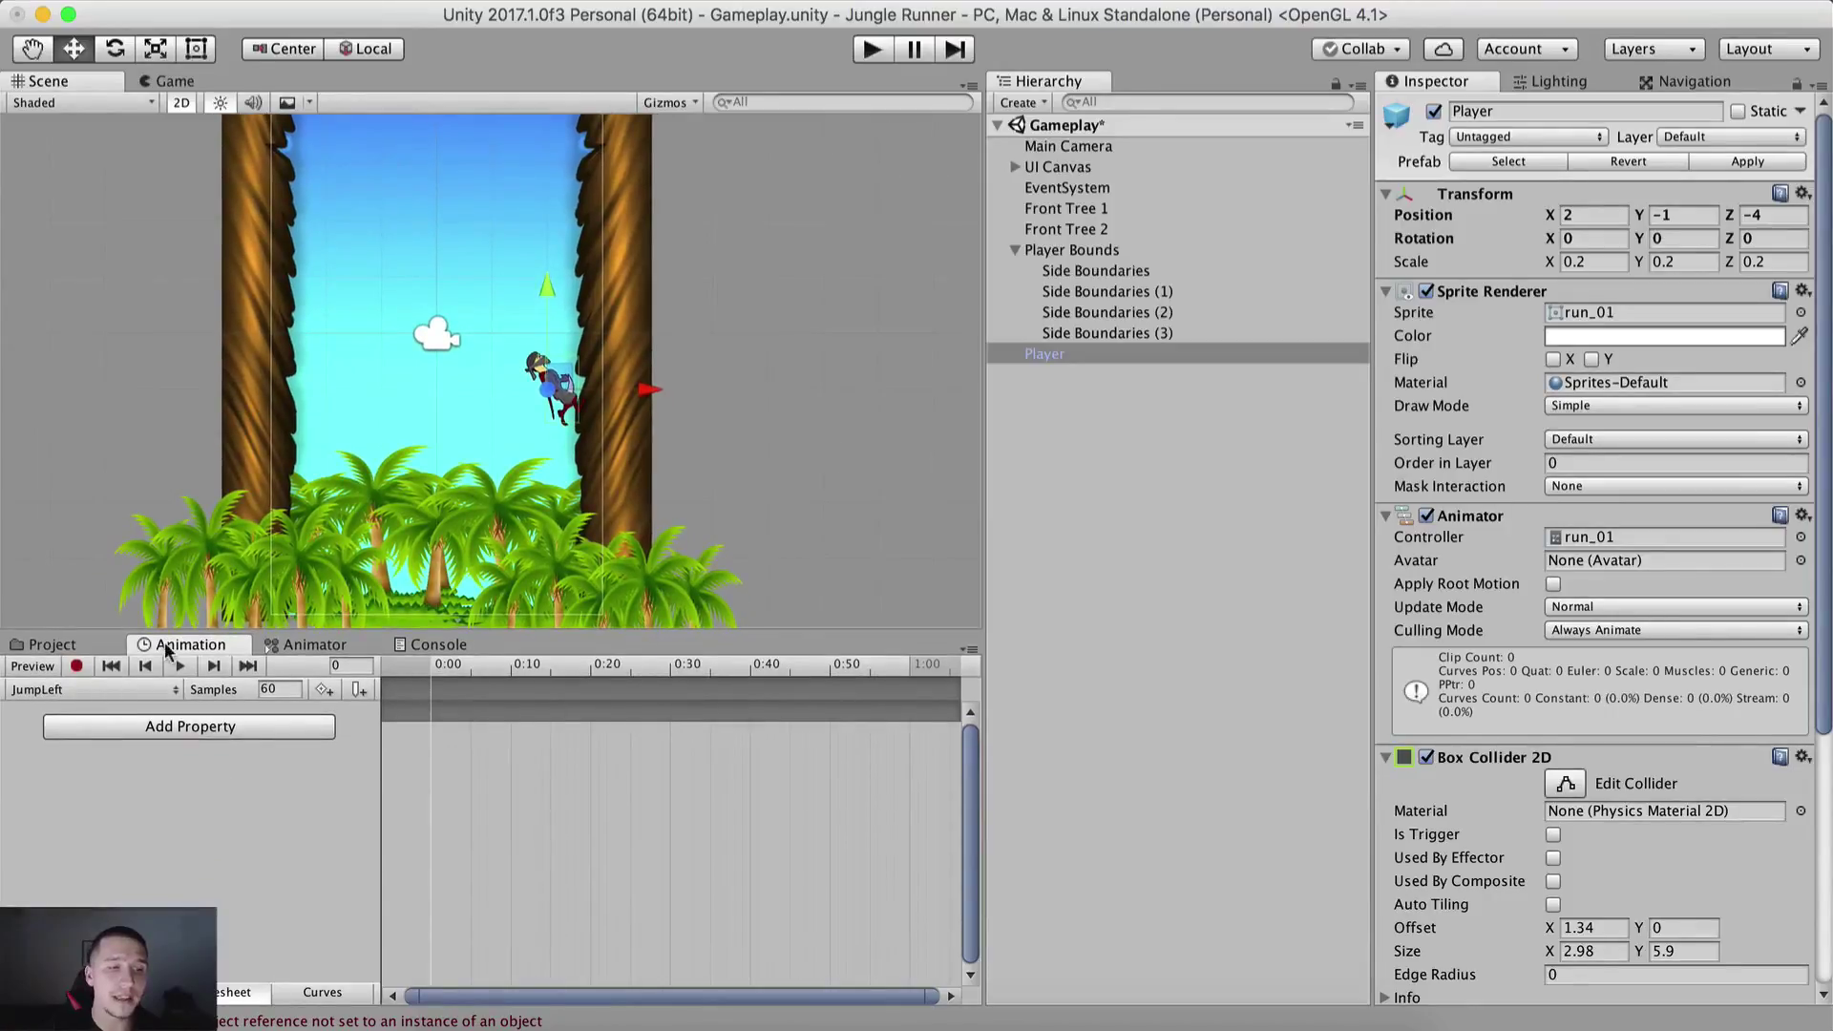
pyautogui.moveTo(166, 649); pyautogui.dragTo(130, 96)
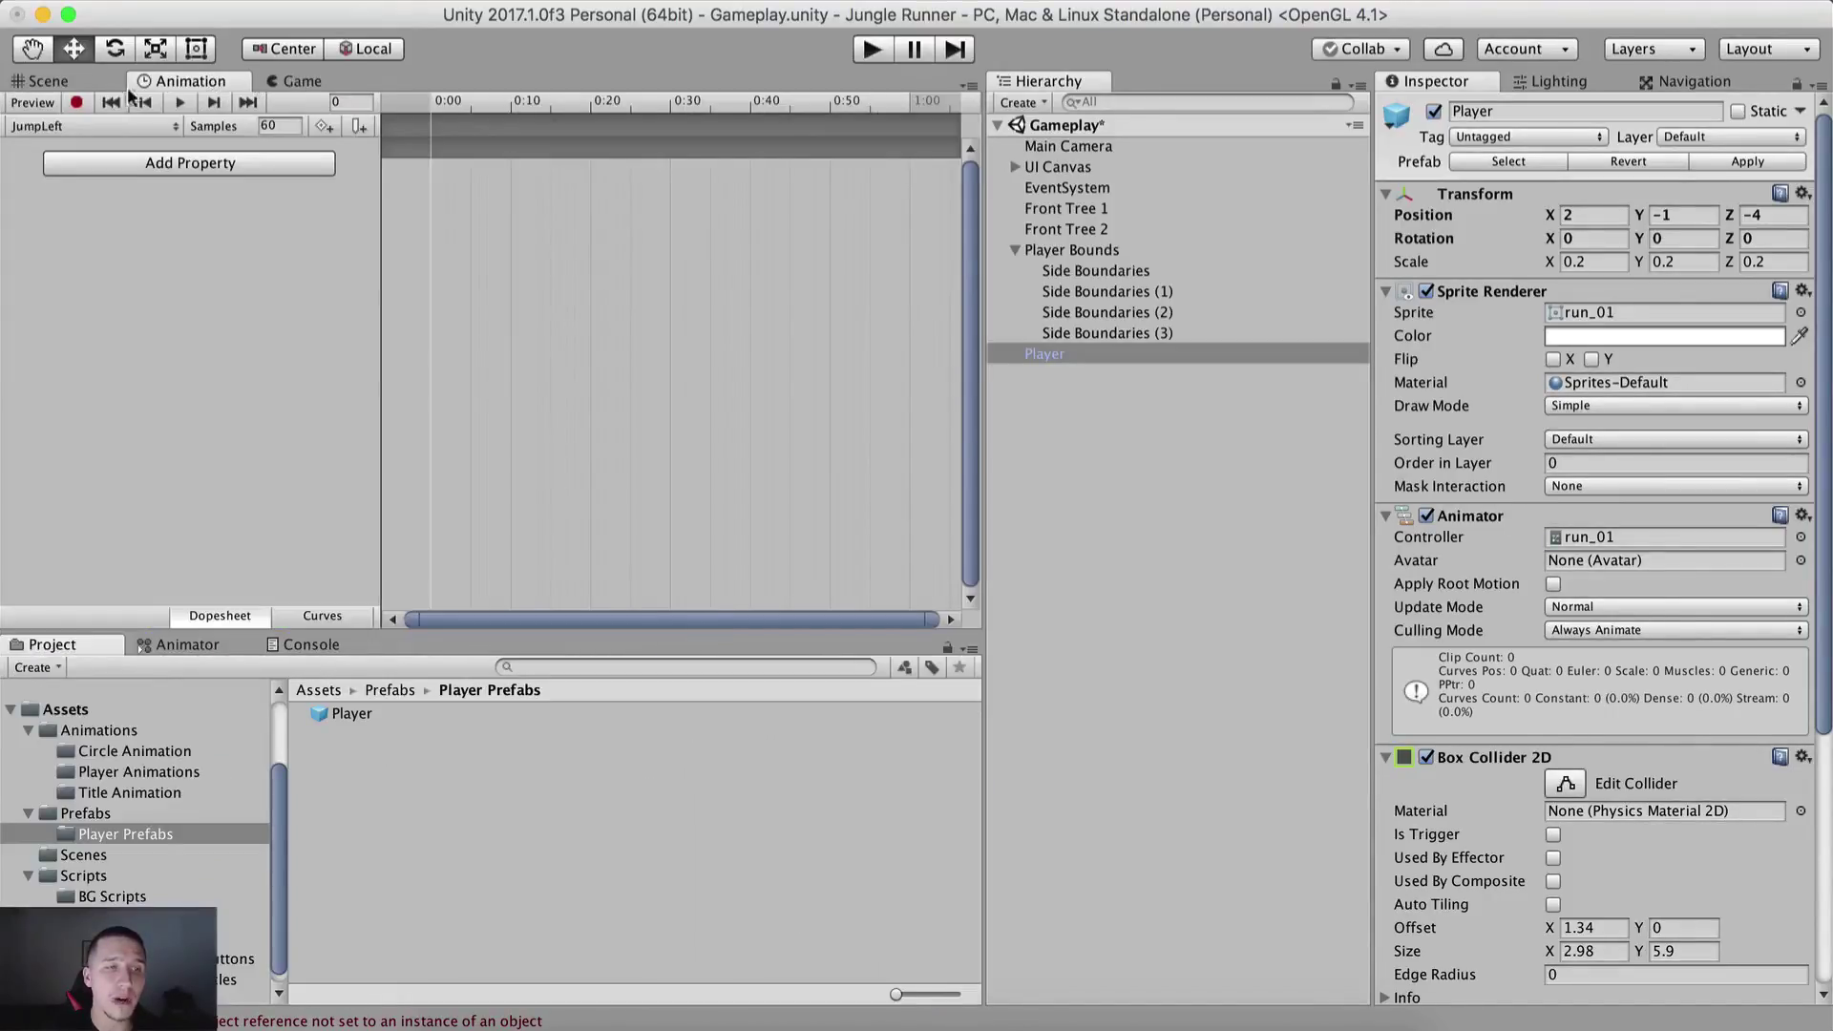
pyautogui.click(318, 690)
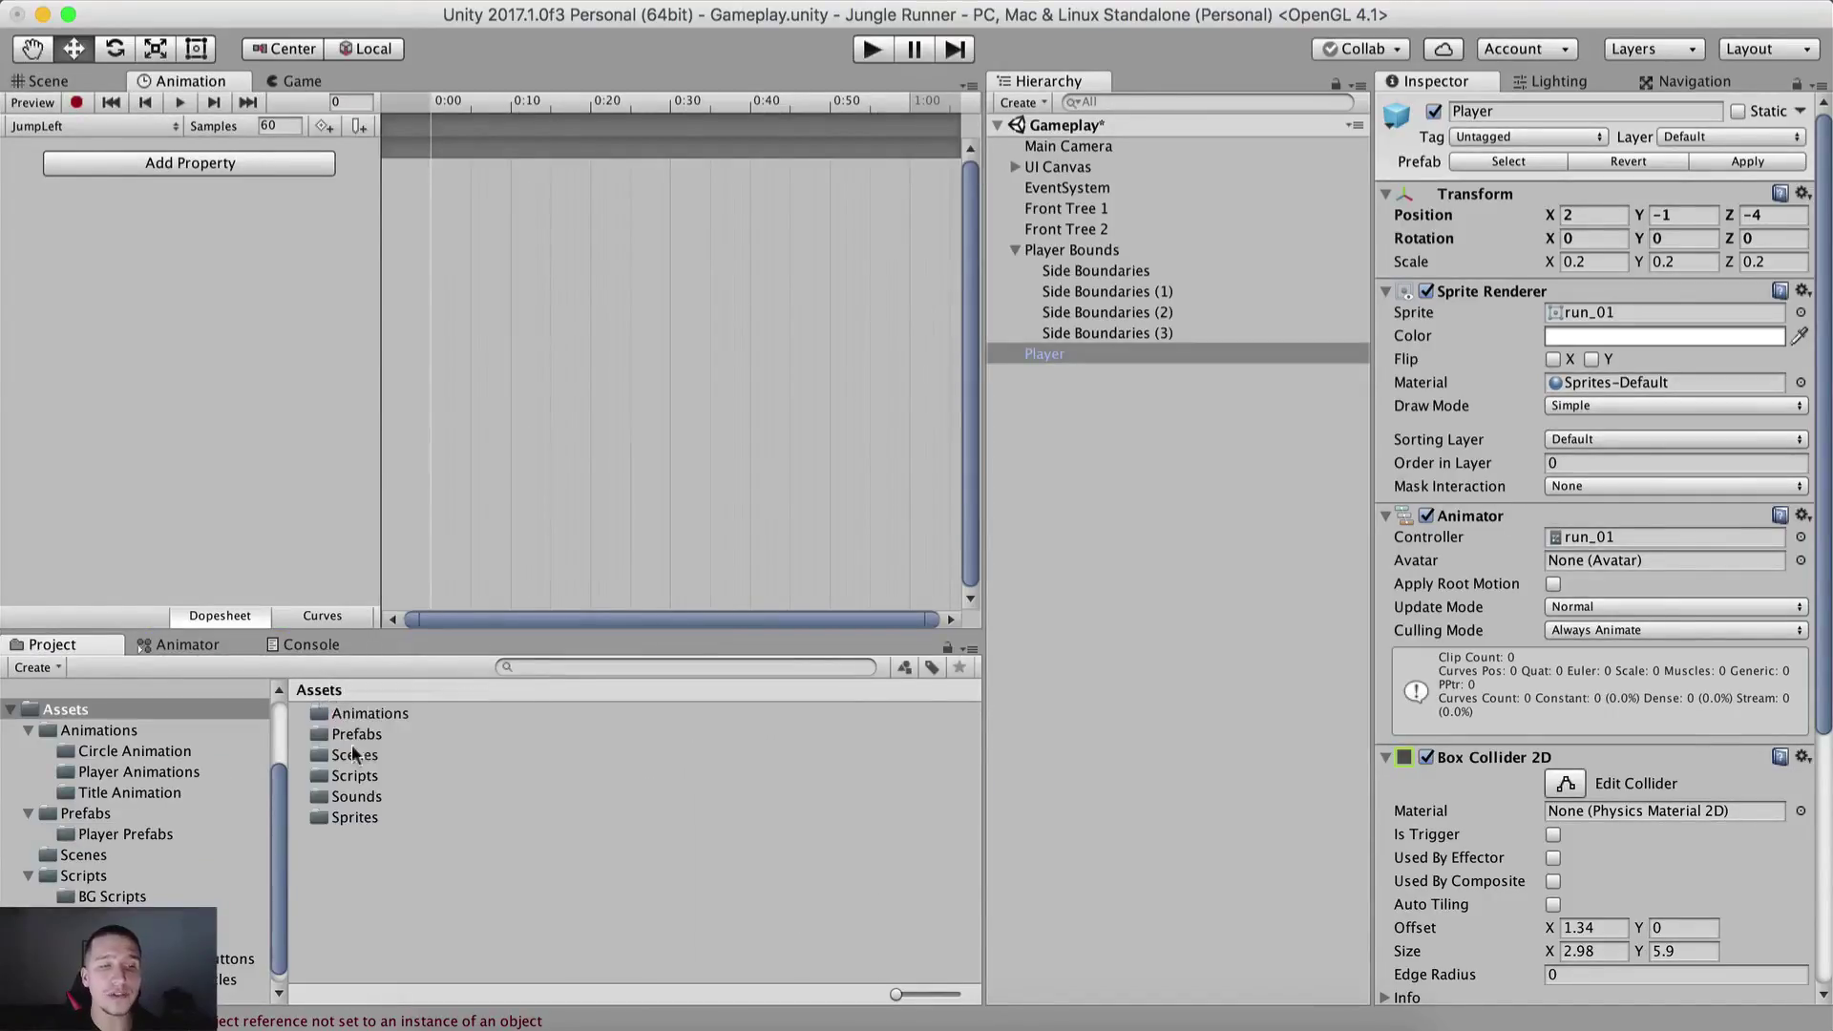
pyautogui.doubleClick(355, 813)
pyautogui.doubleClick(366, 755)
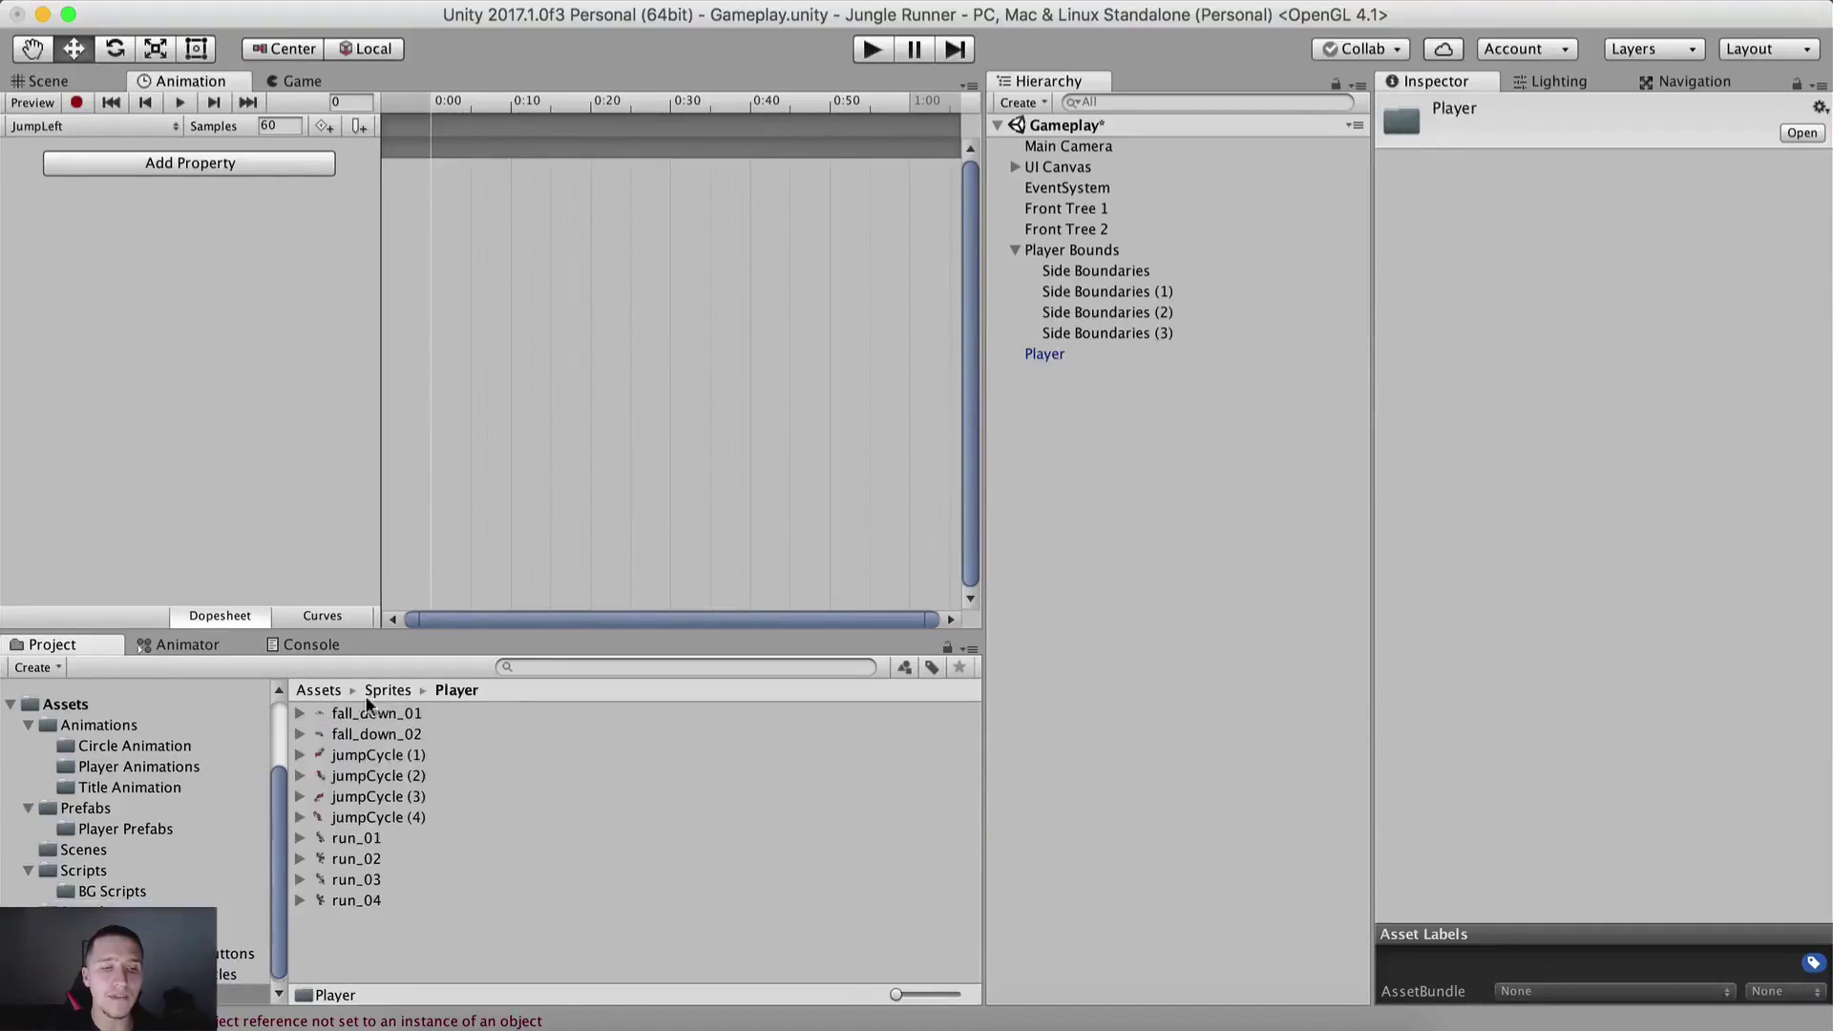
# Step: Add the sprites jumpCycle (1) to jumpCycle (4) as keyframes in the JumpLeft clip
pyautogui.click(374, 755)
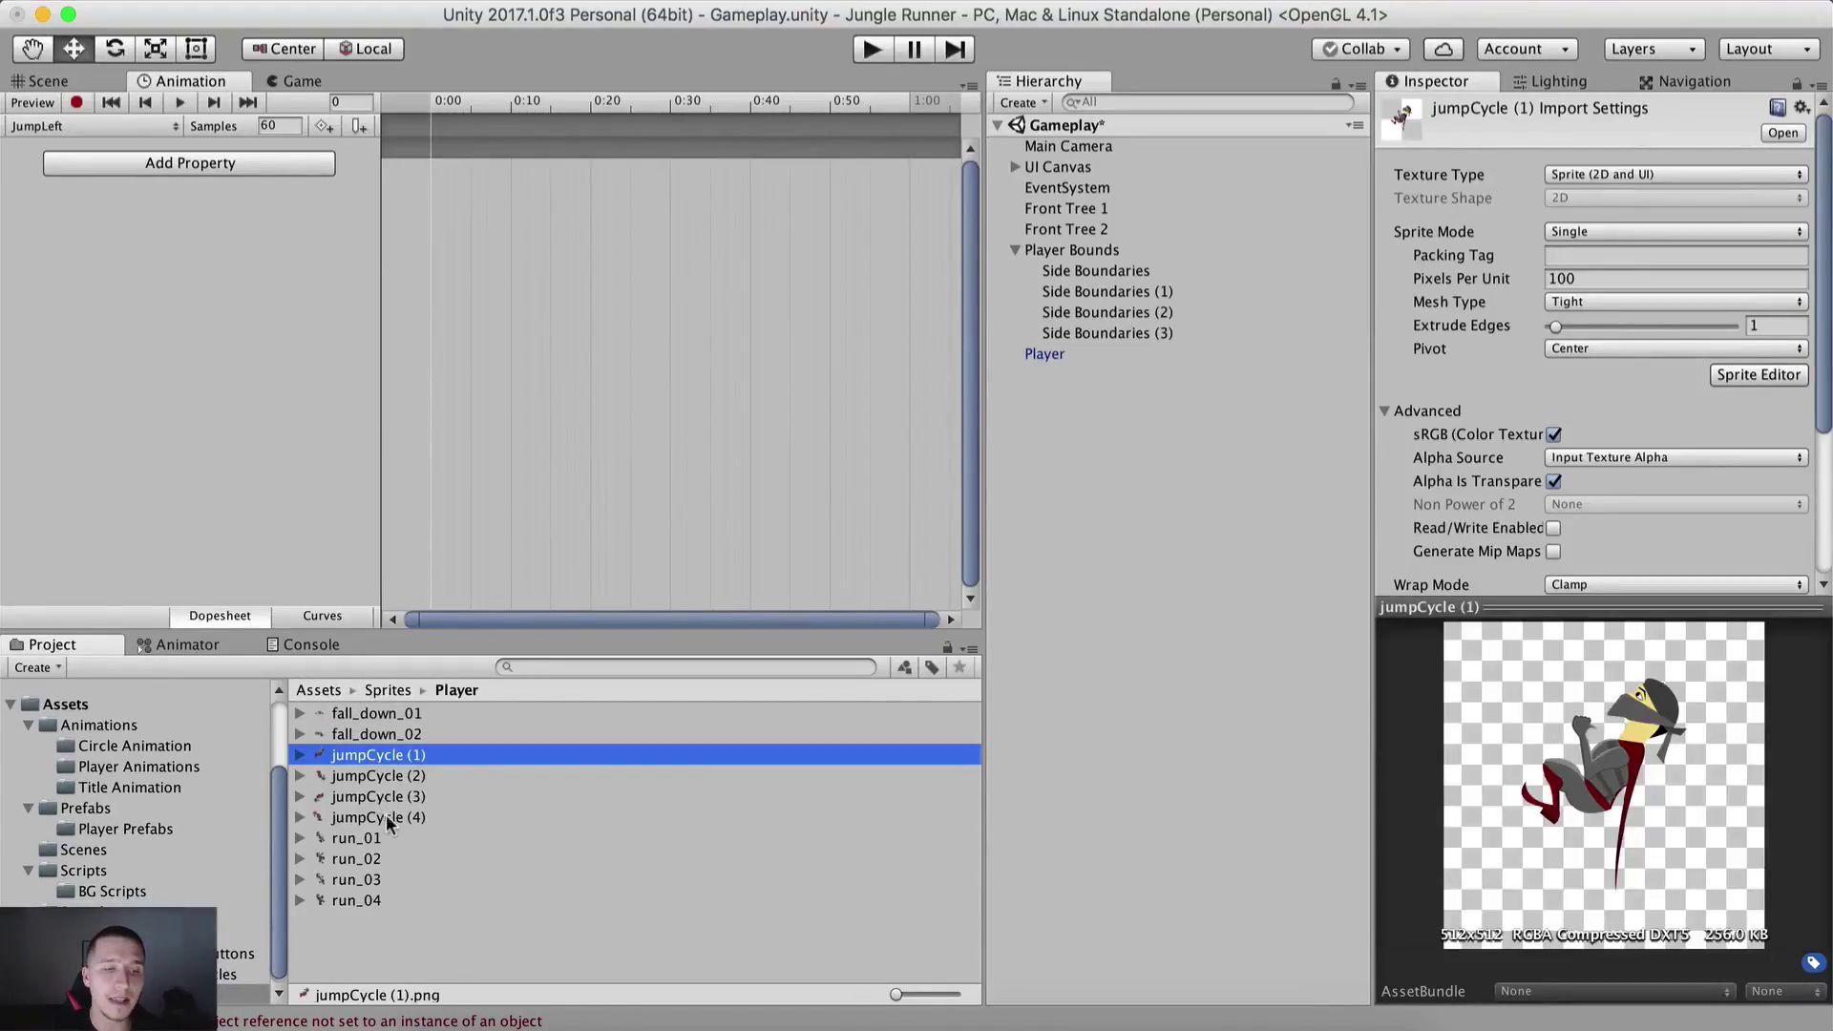
pyautogui.keyDown('shift'); pyautogui.click(386, 816); pyautogui.keyUp('shift')
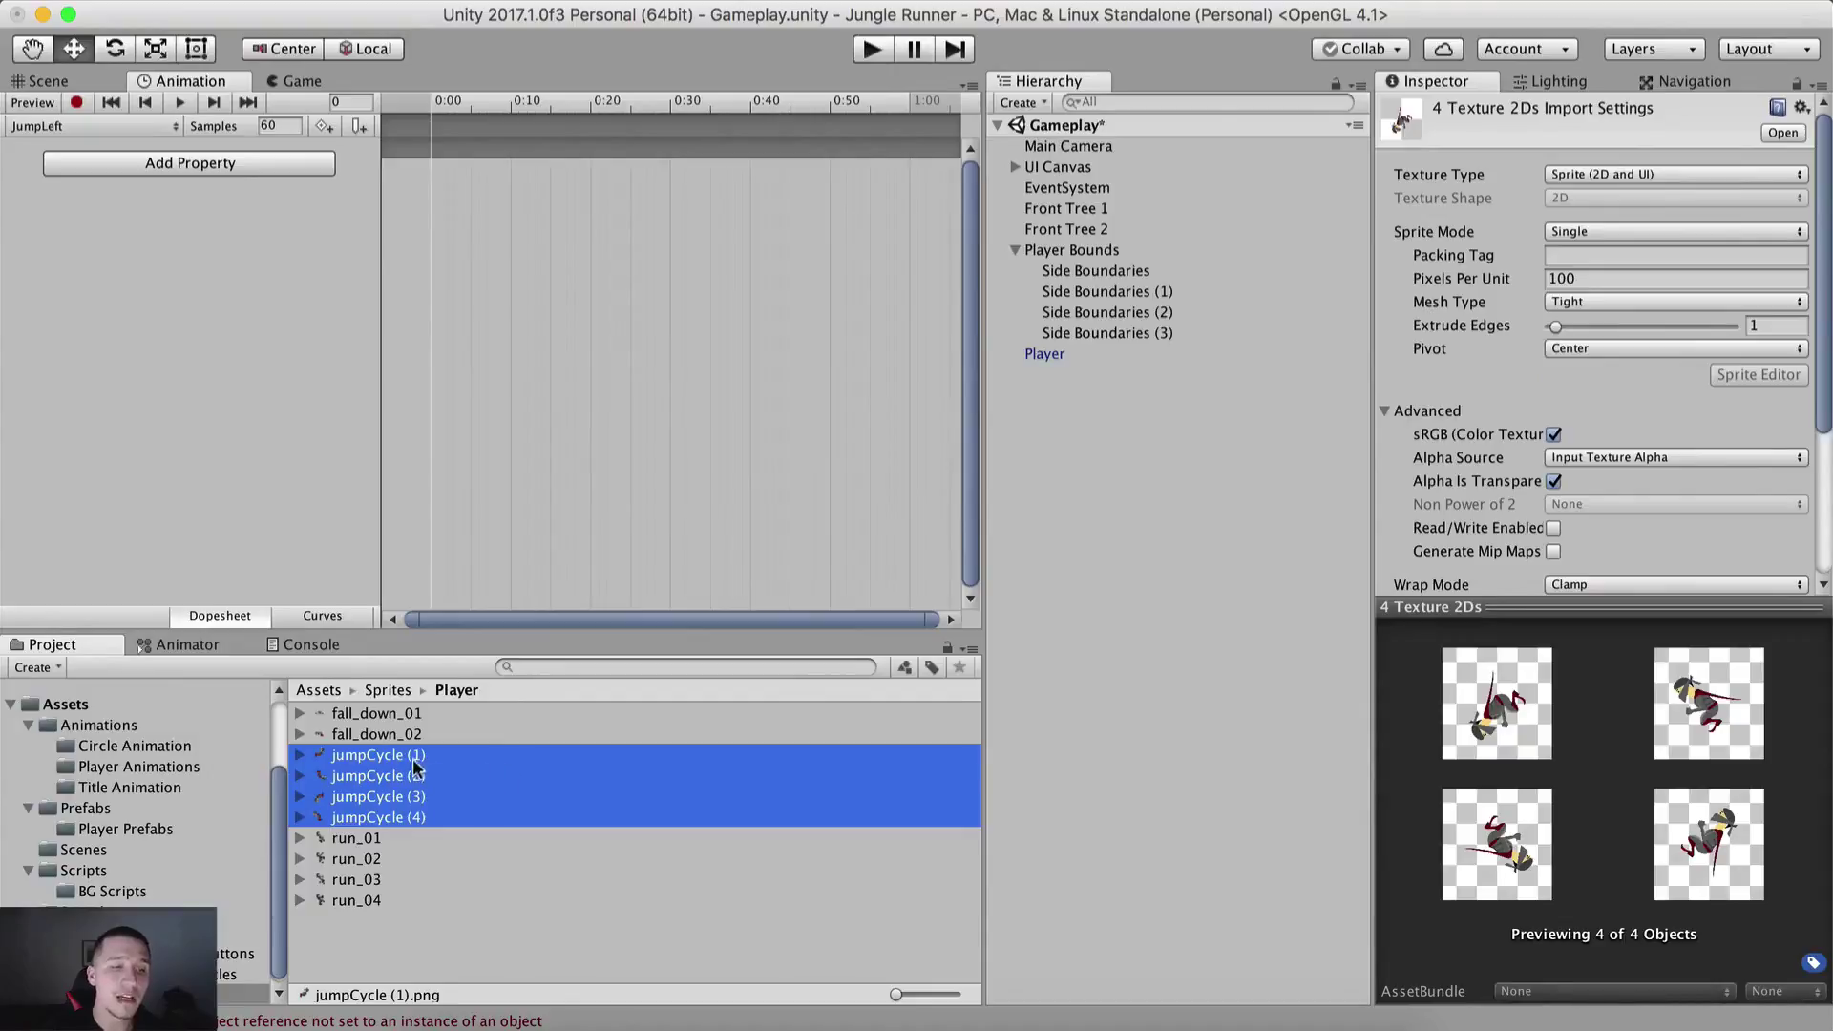
pyautogui.moveTo(413, 758); pyautogui.dragTo(611, 234)
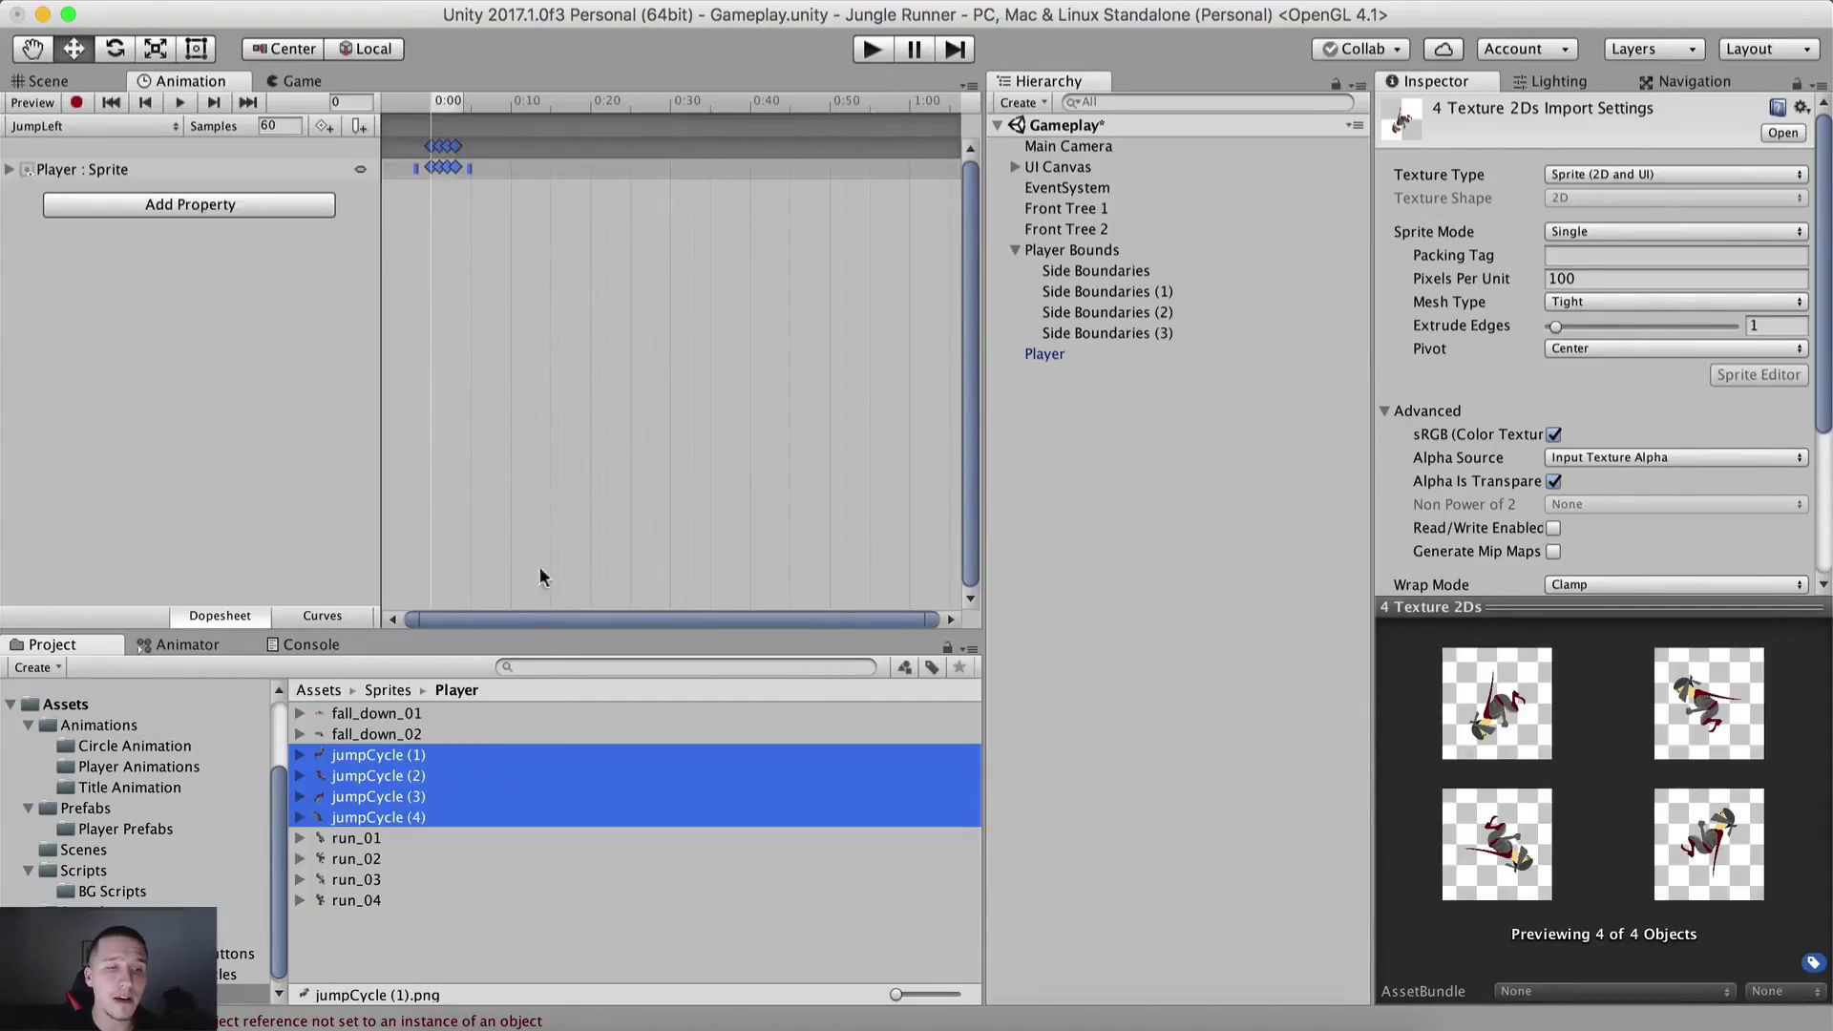
pyautogui.scroll(5, 502, 542)
pyautogui.moveTo(499, 633)
pyautogui.mouseDown()
pyautogui.moveTo(497, 596)
pyautogui.moveTo(560, 651)
pyautogui.moveTo(470, 637)
pyautogui.mouseUp()
pyautogui.scroll(3, 651, 168)
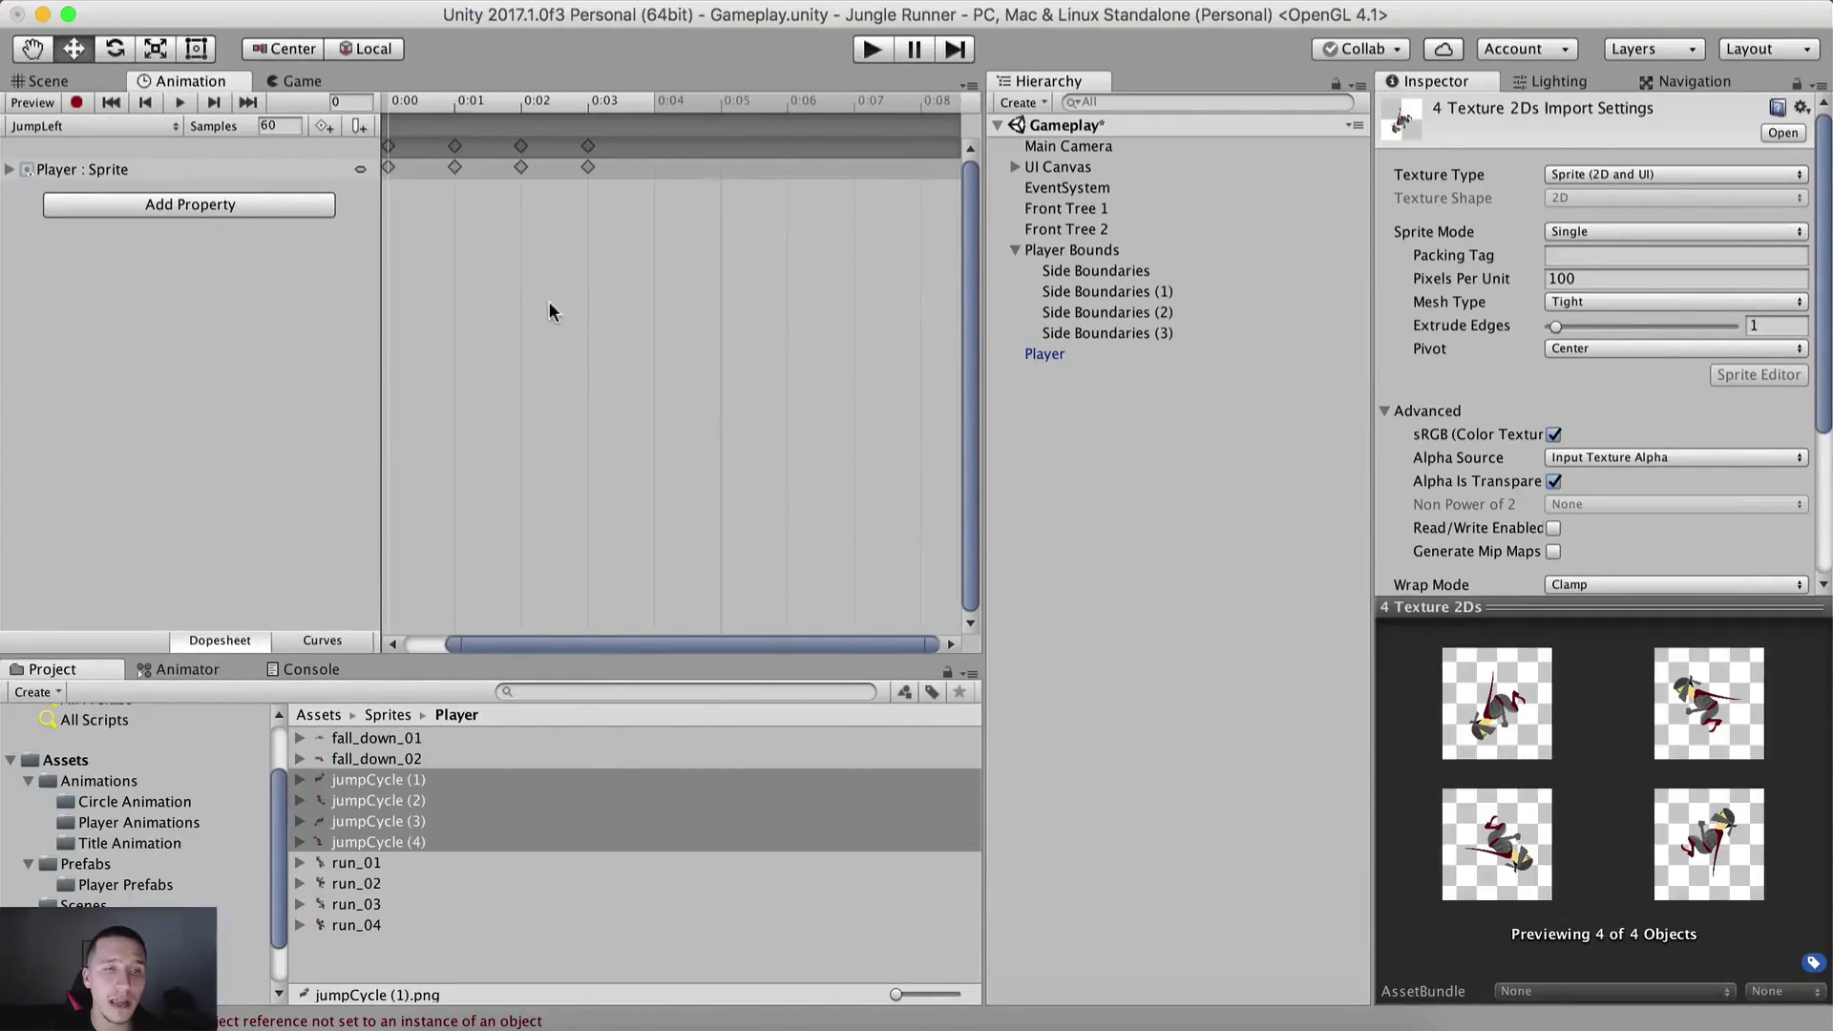
pyautogui.scroll(-3, 548, 298)
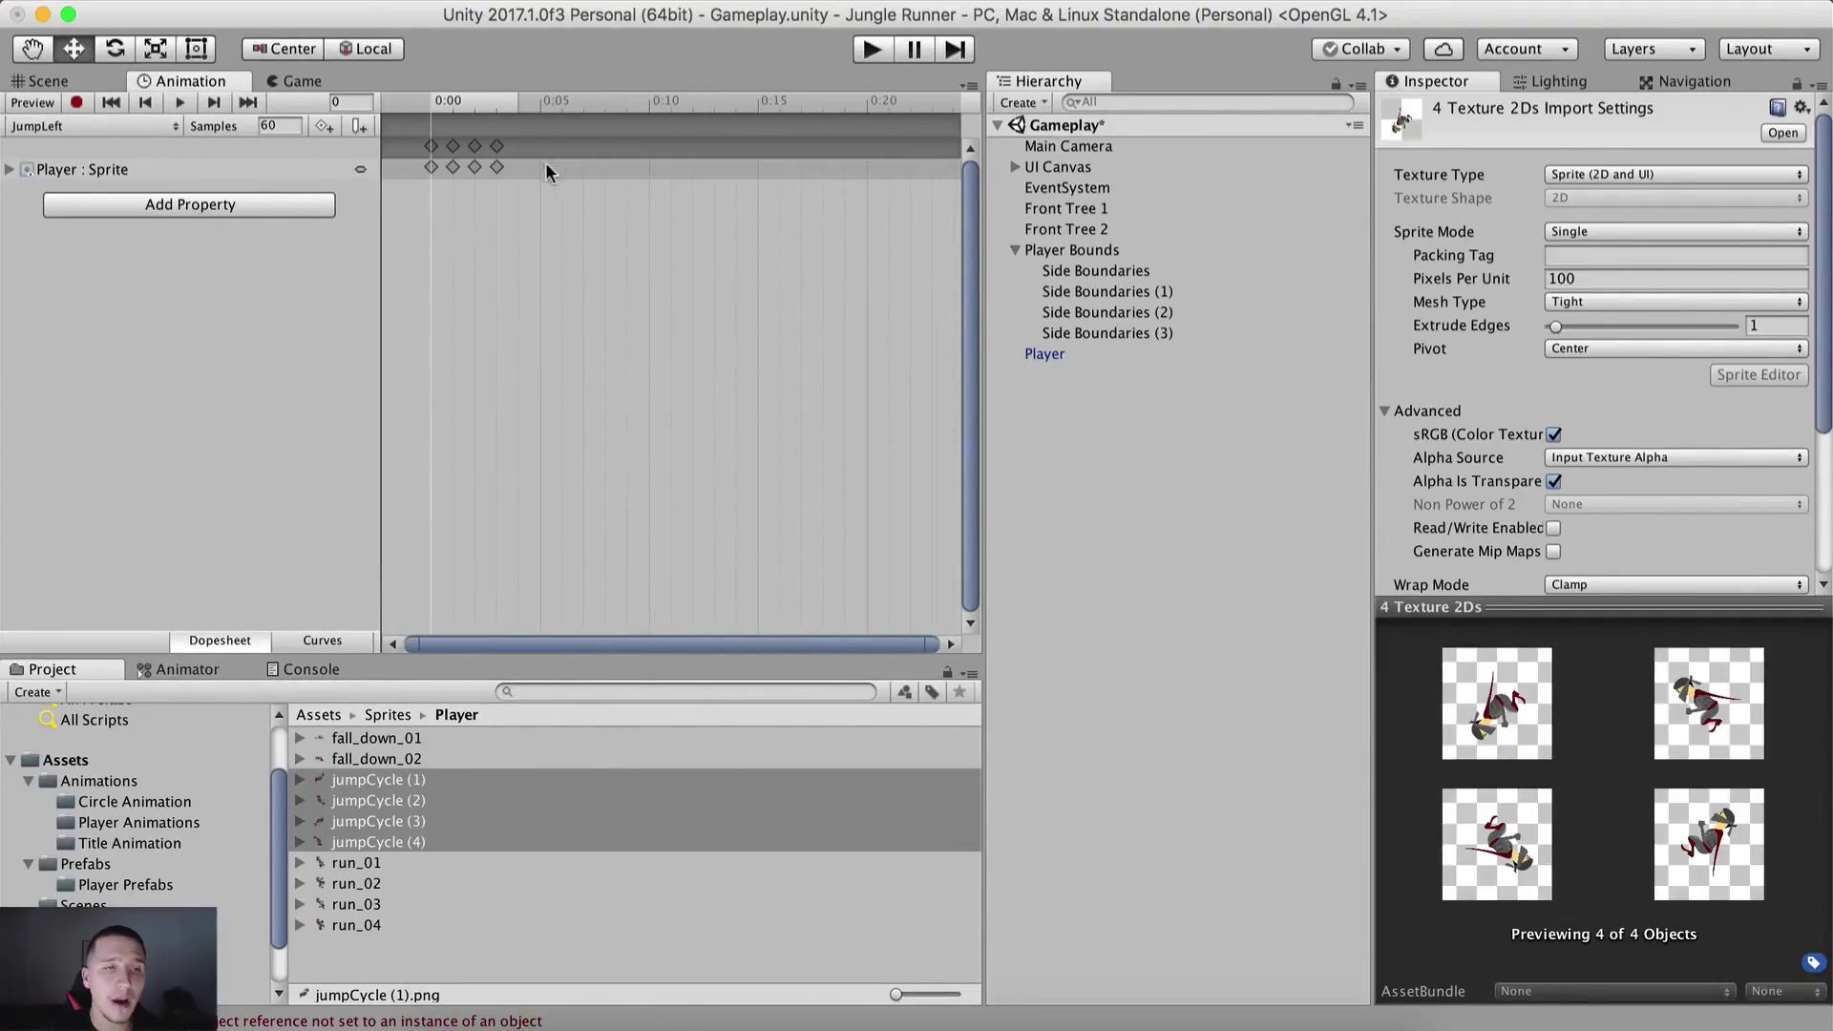
# Step: Dock the Animation window back alongside the Project window so the Scene view is visible
pyautogui.moveTo(565, 212); pyautogui.dragTo(427, 136)
pyautogui.click(559, 230)
pyautogui.moveTo(256, 92); pyautogui.dragTo(319, 522)
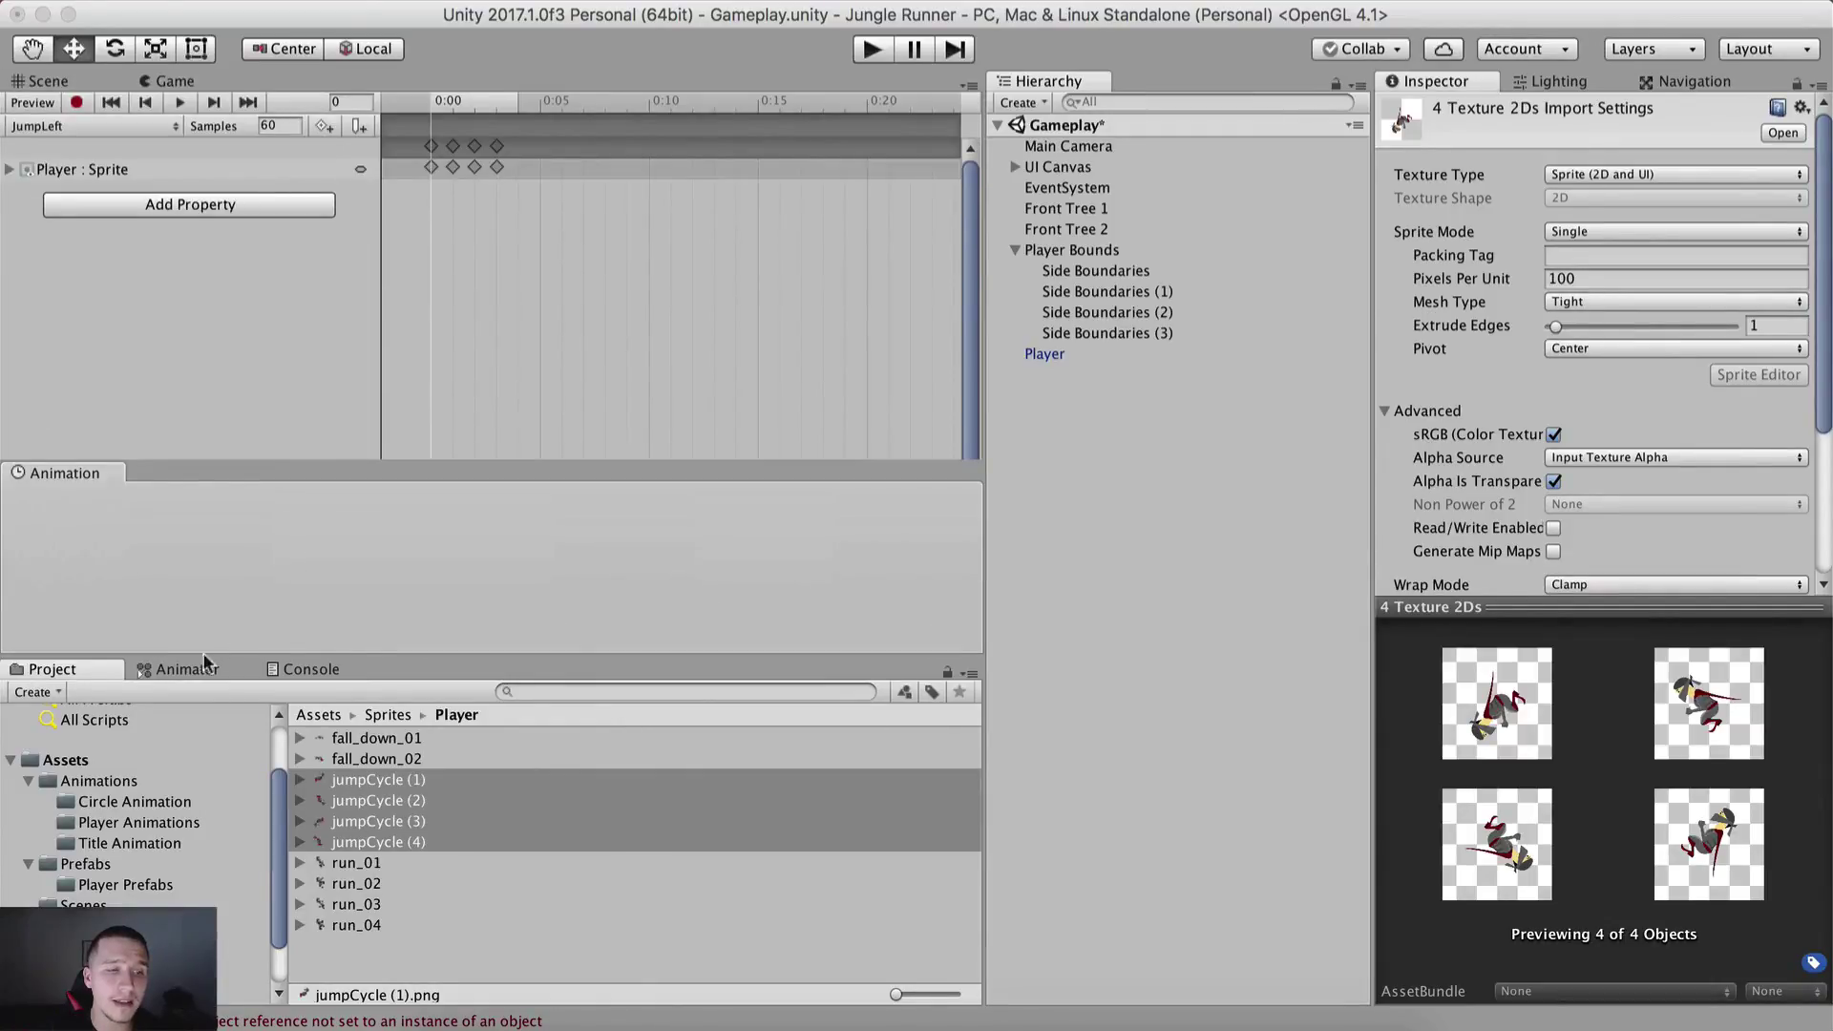
pyautogui.moveTo(204, 661); pyautogui.dragTo(201, 666)
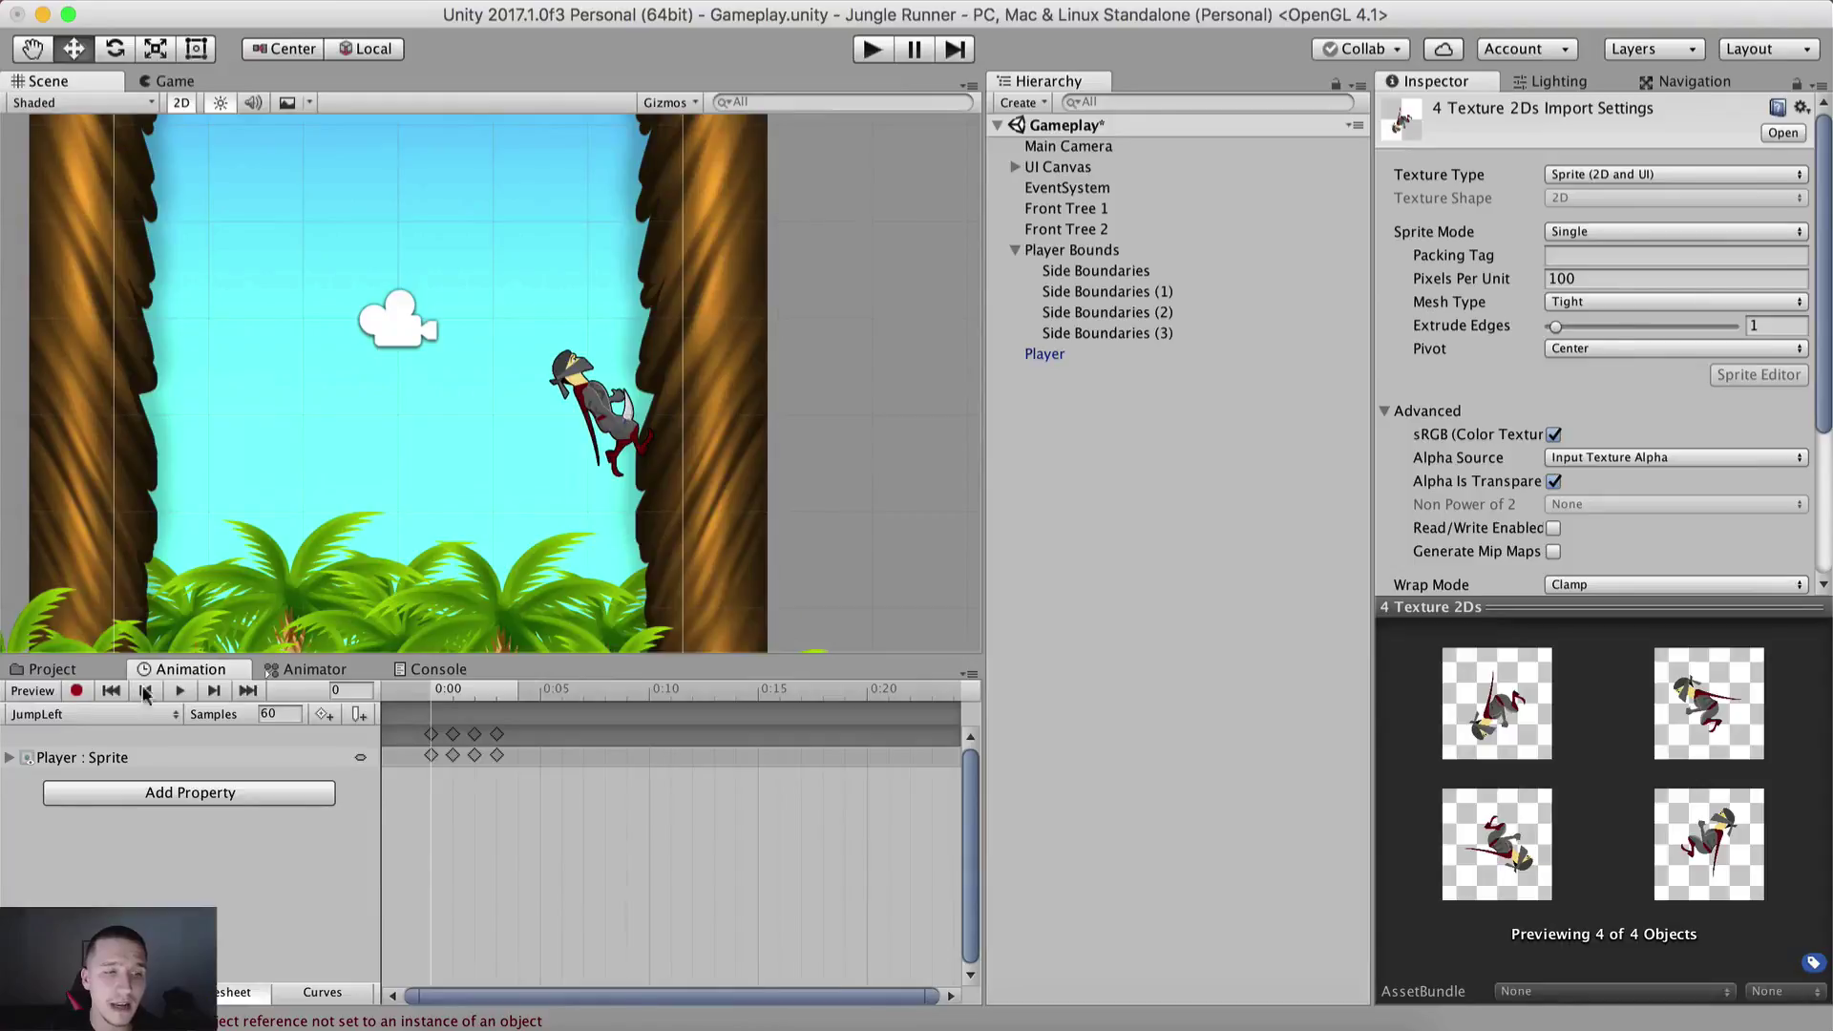
# Step: Preview the JumpLeft animation on the Player in the scene, and end the preview
pyautogui.click(181, 692)
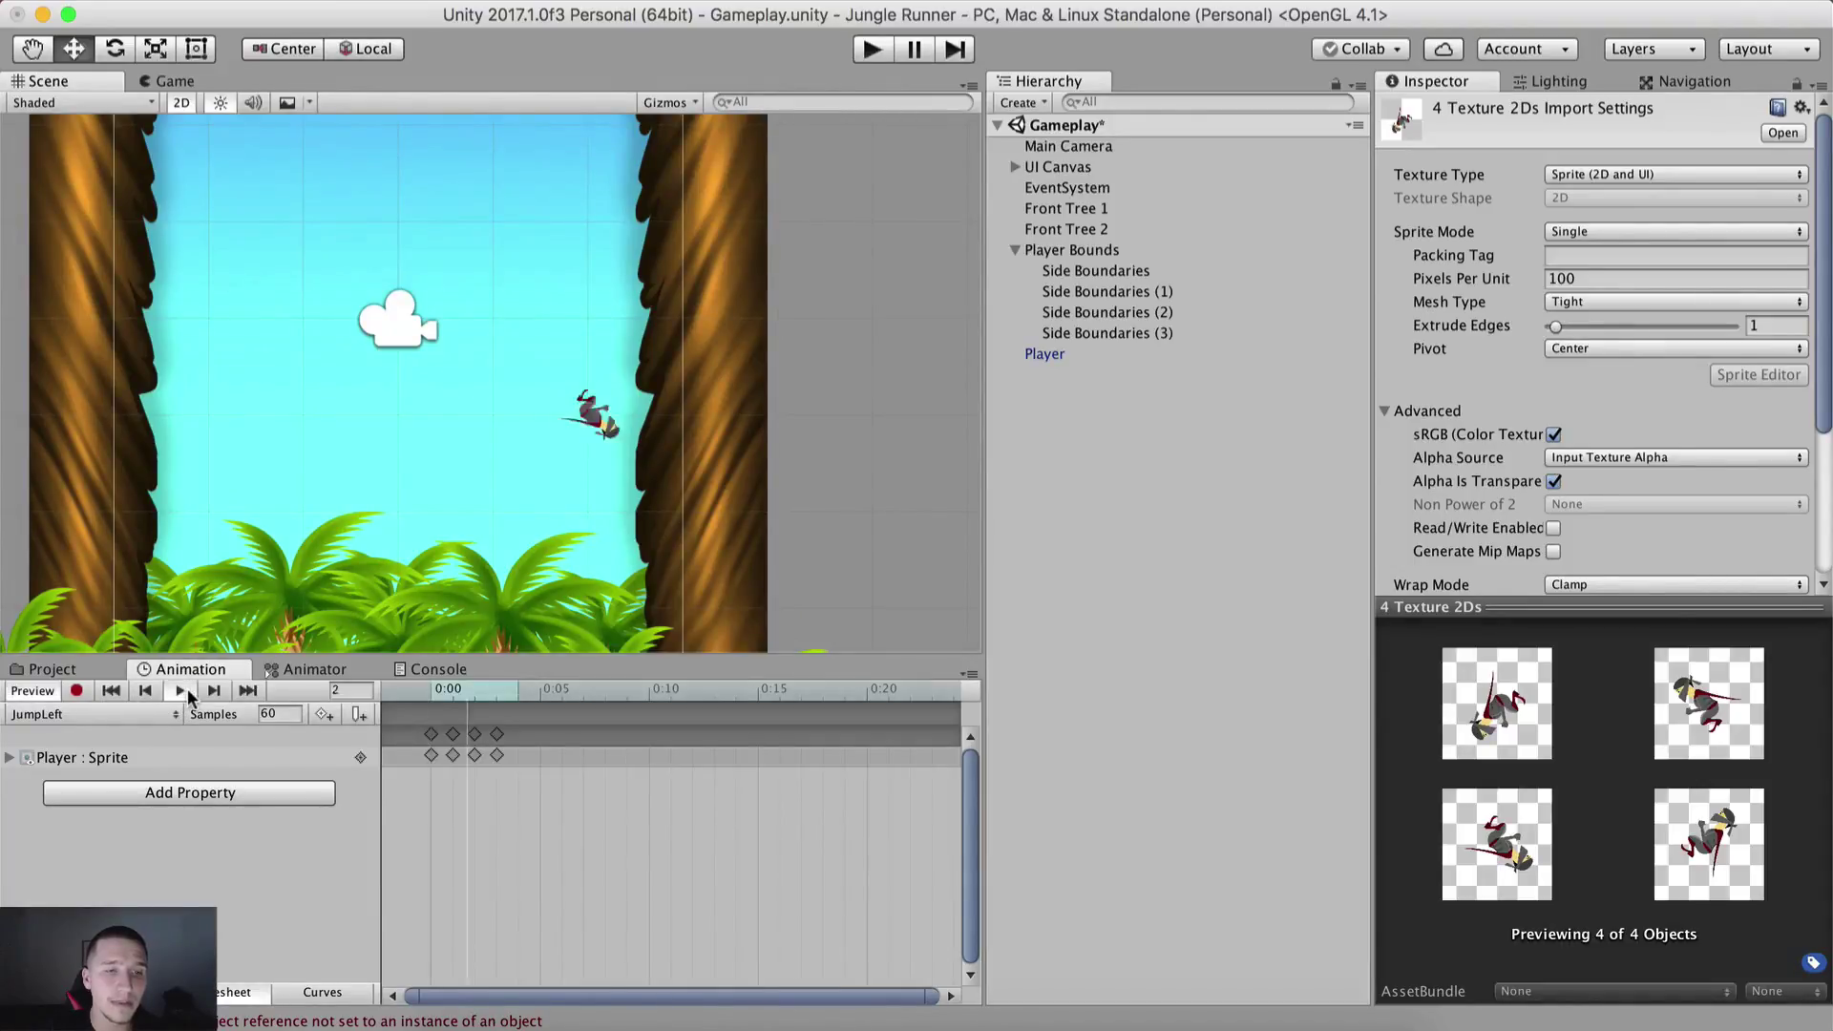
pyautogui.click(37, 691)
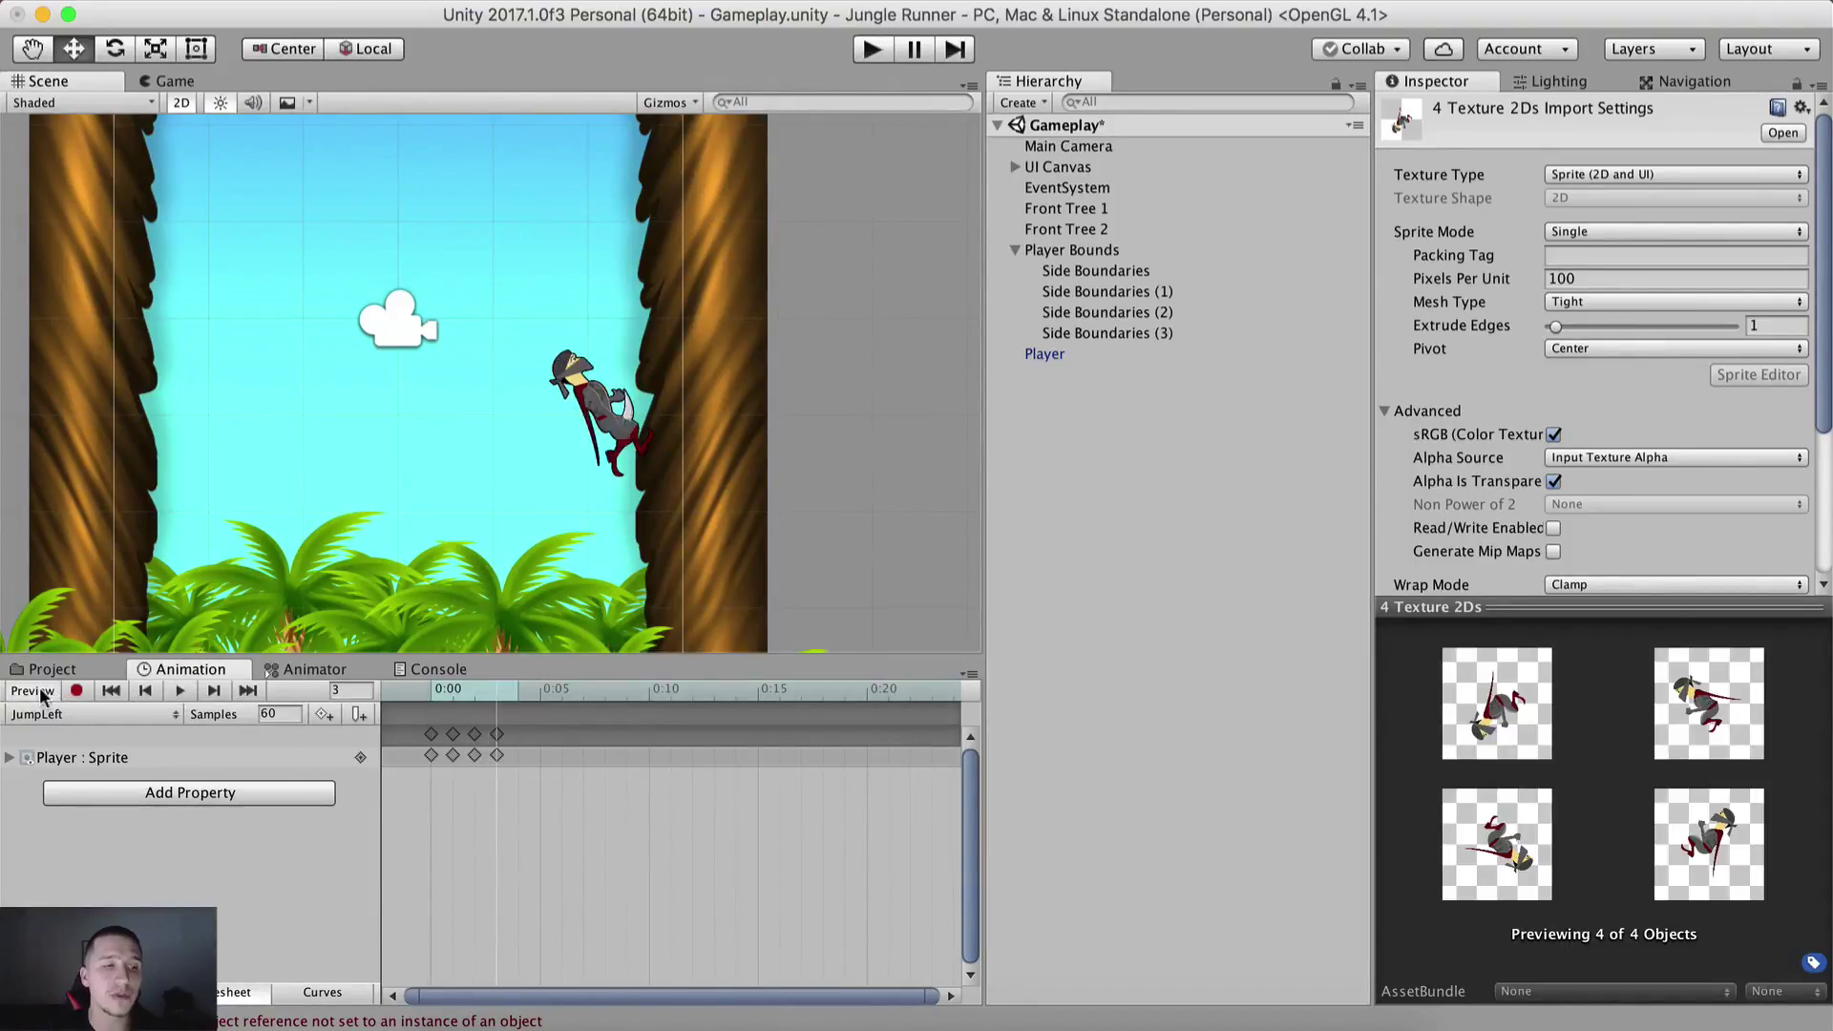
pyautogui.click(36, 692)
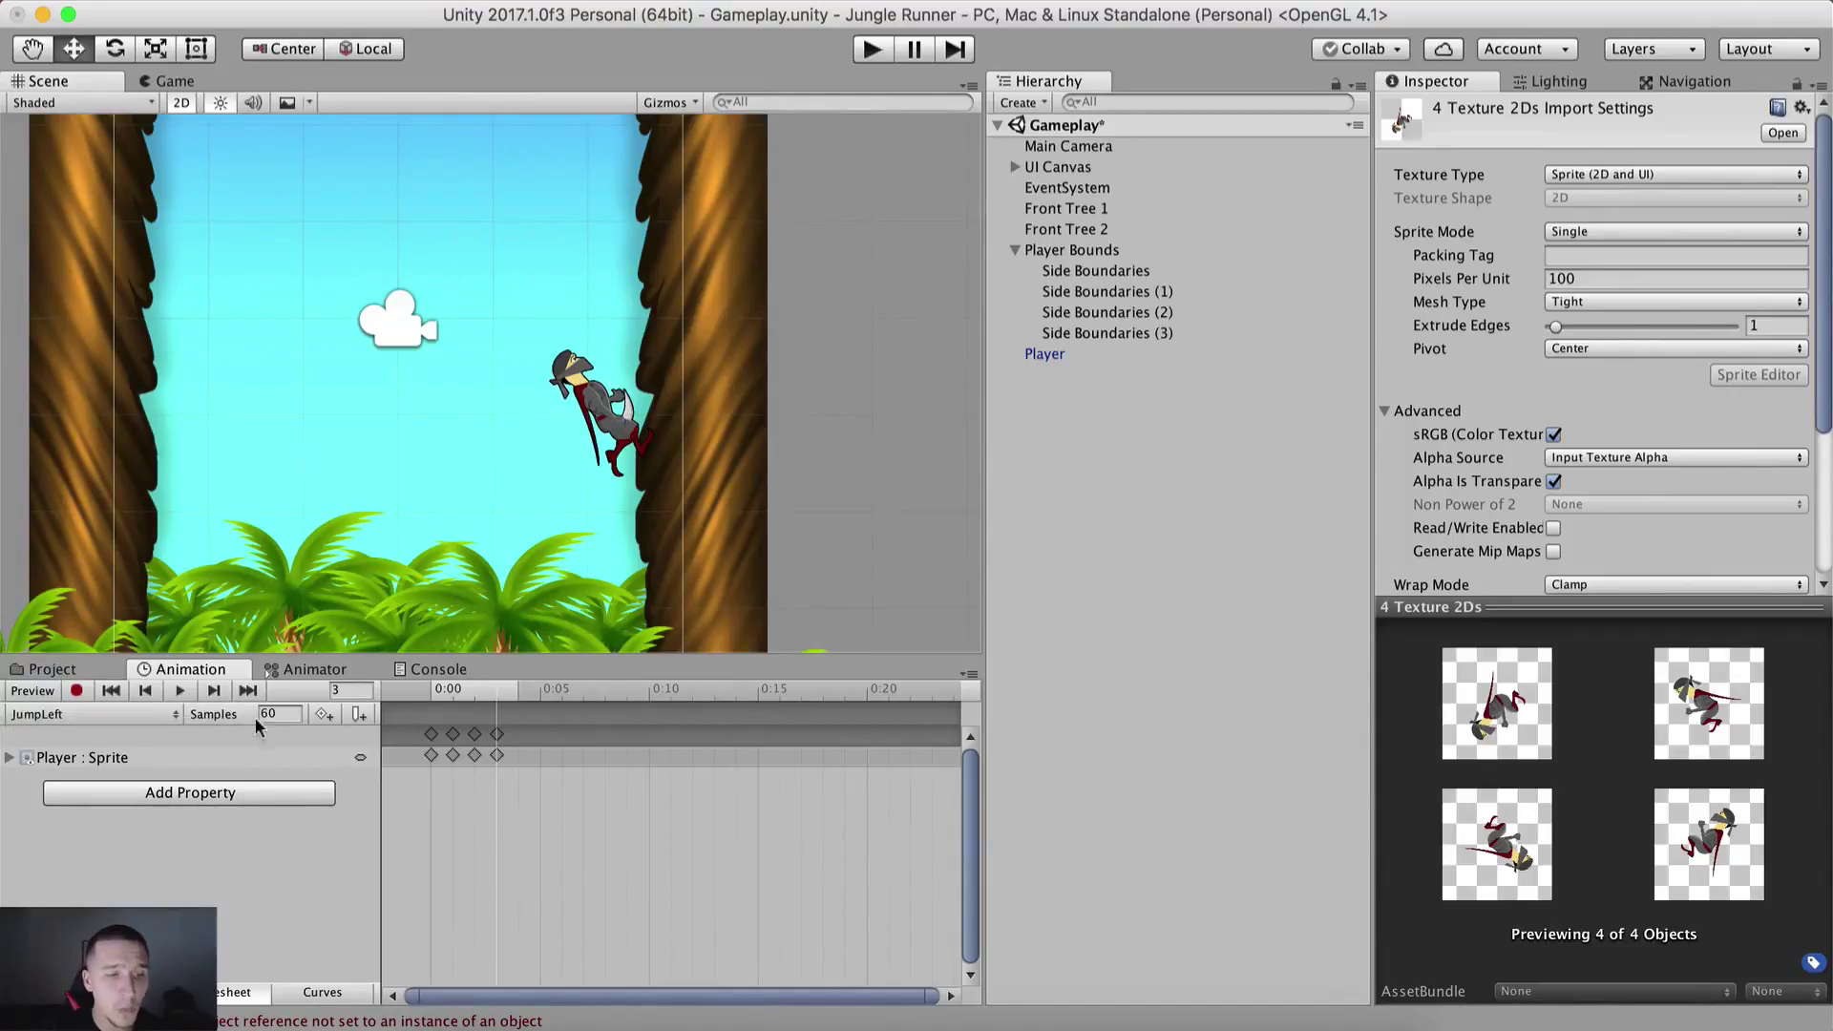
# Step: Move the last three JumpLeft keyframes so they start at 0:25, and place the playhead at frame 15
pyautogui.moveTo(541, 799); pyautogui.dragTo(715, 749)
pyautogui.click(612, 793)
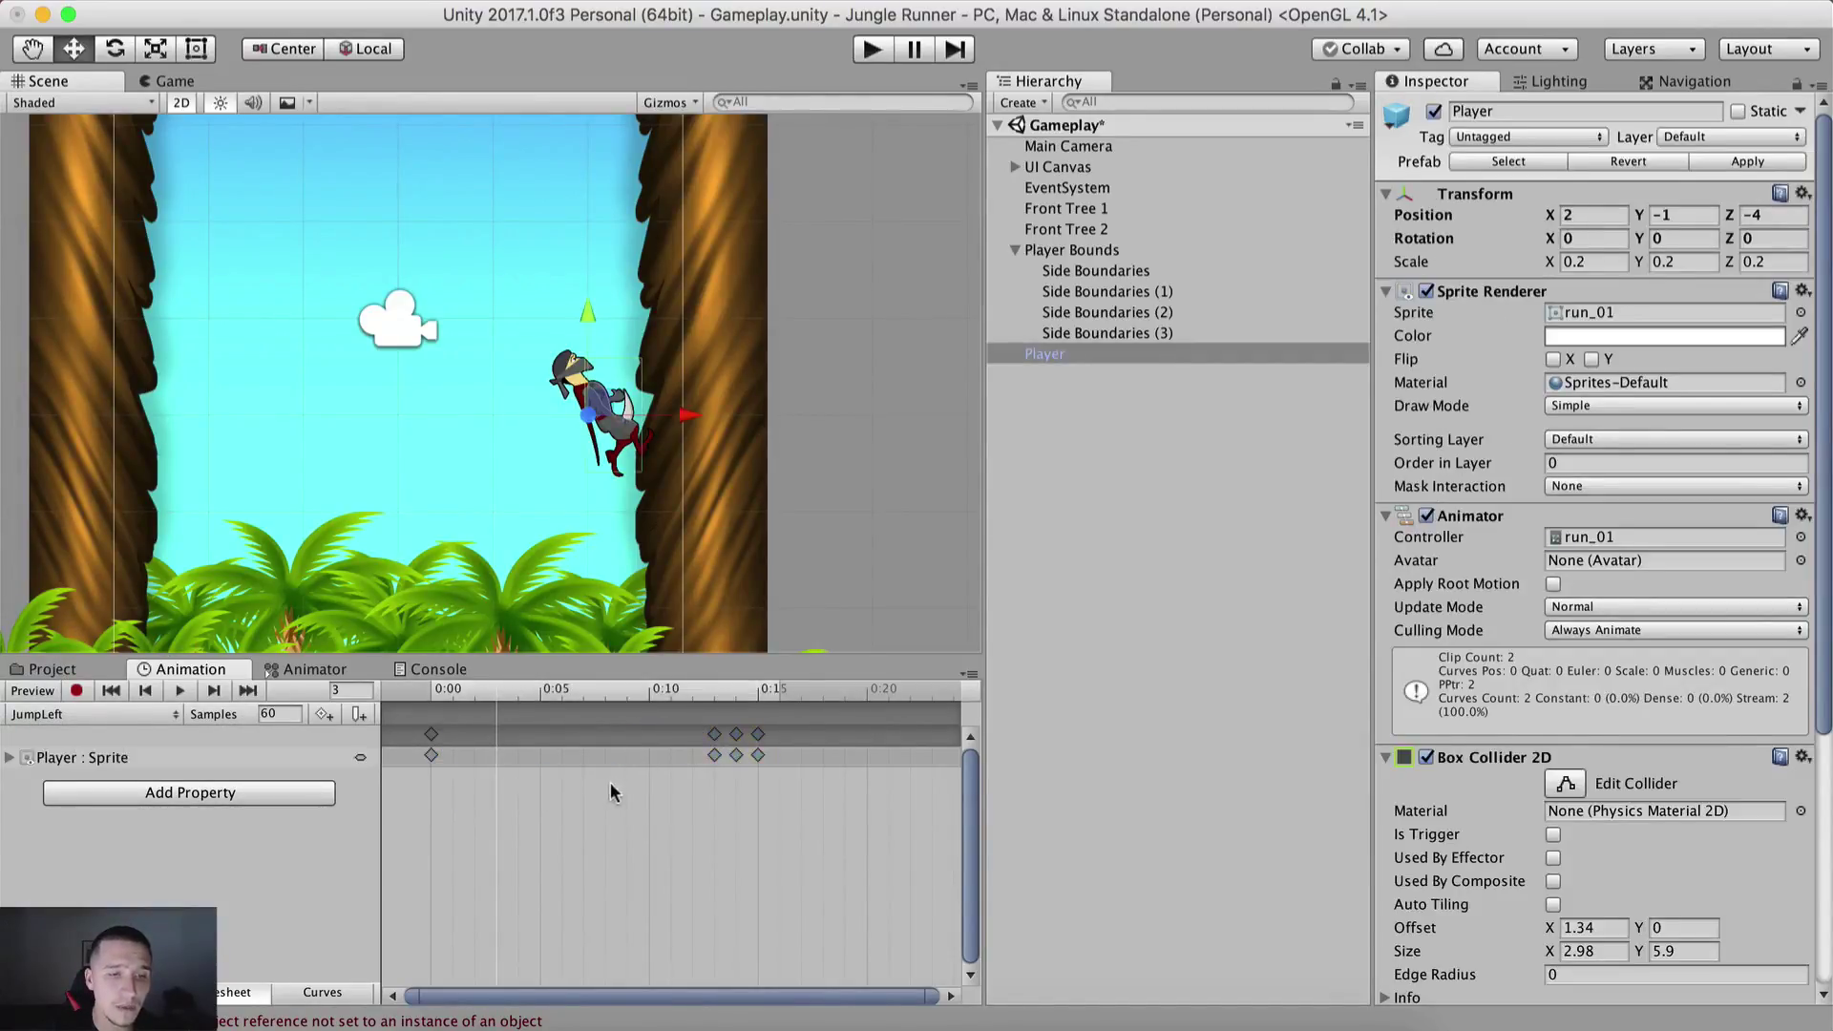
pyautogui.moveTo(550, 709); pyautogui.dragTo(728, 725)
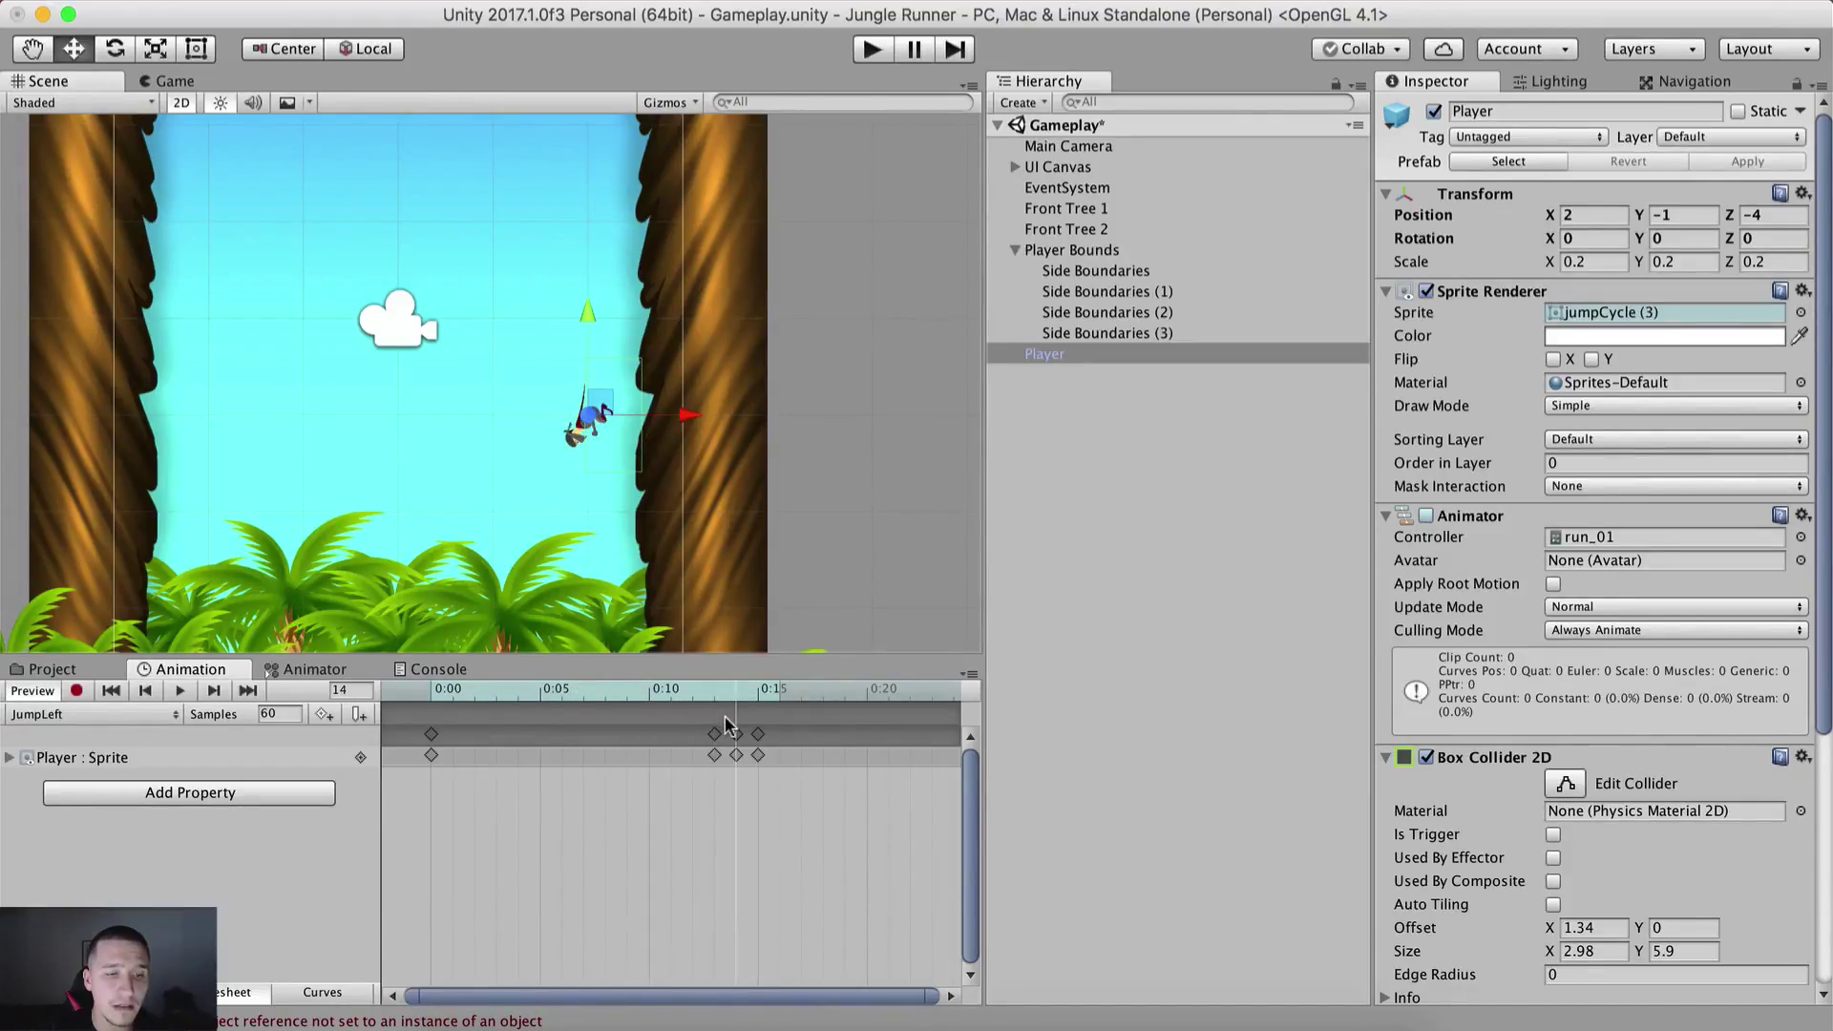
pyautogui.moveTo(855, 826); pyautogui.dragTo(659, 823, button='middle')
pyautogui.moveTo(660, 826); pyautogui.dragTo(797, 759)
pyautogui.click(594, 690)
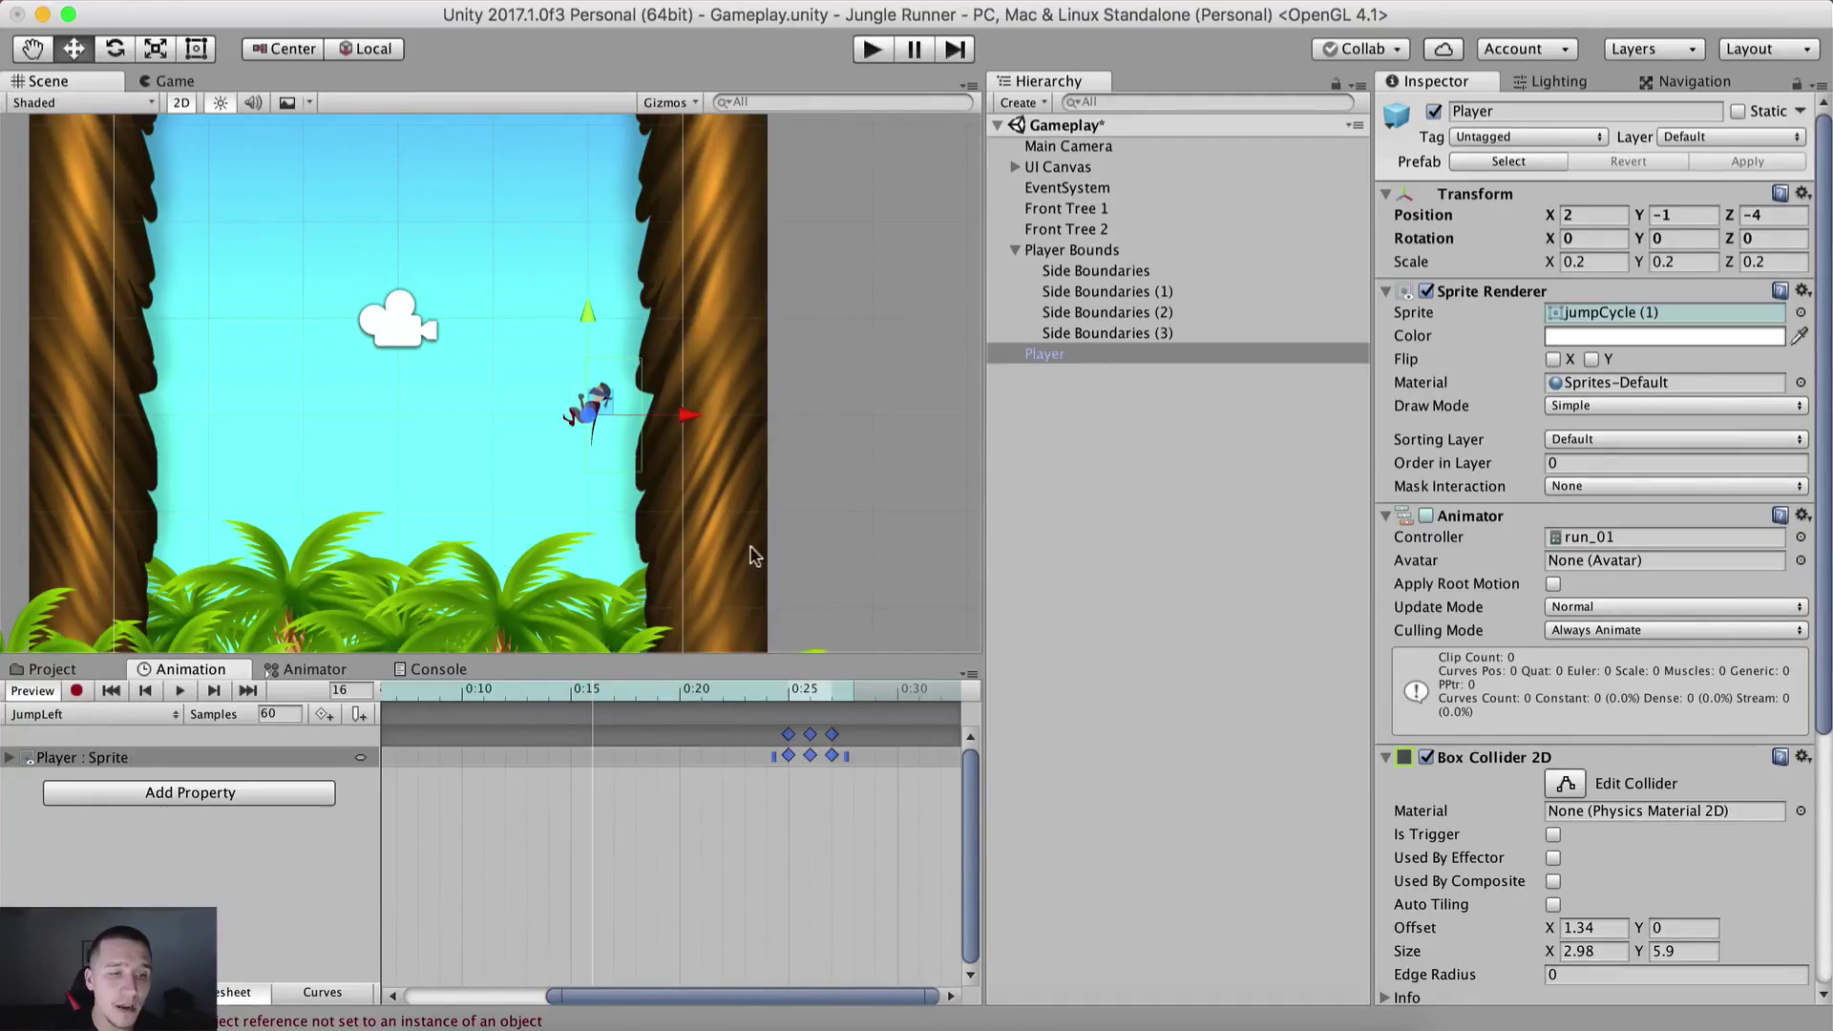
pyautogui.click(577, 692)
pyautogui.click(604, 810)
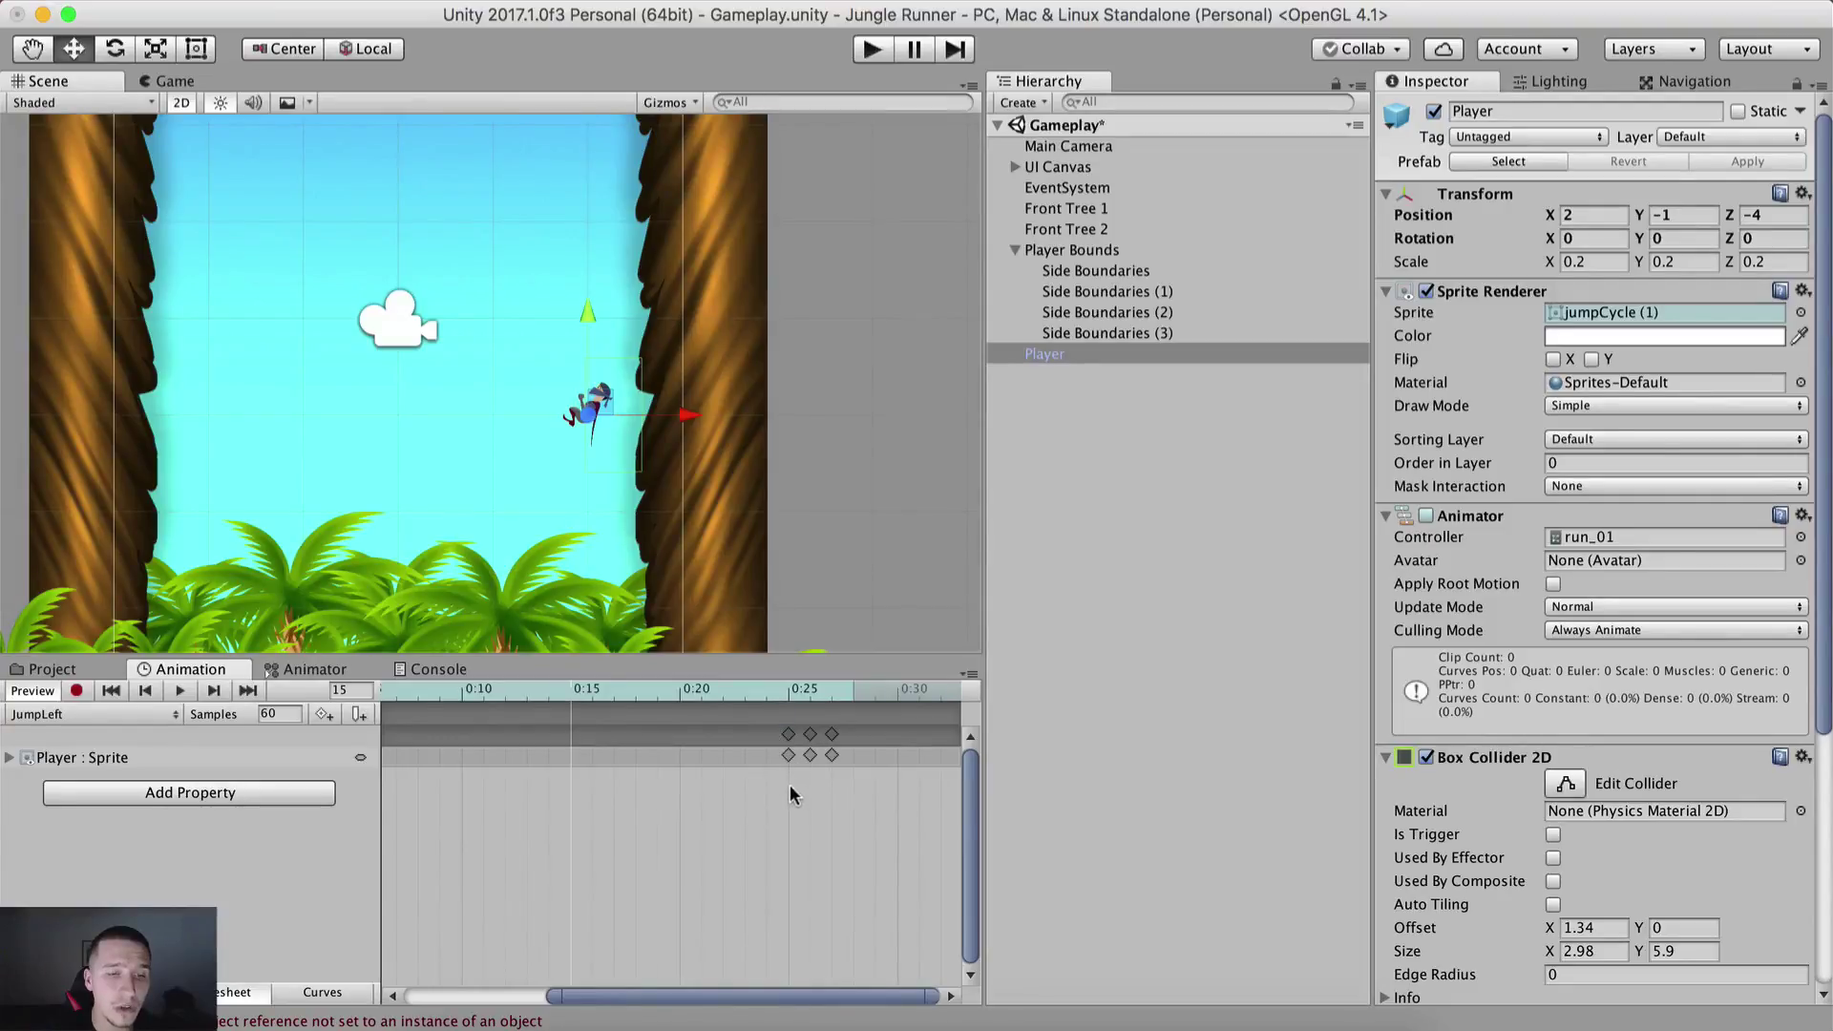
# Step: Move the jumpCycle (2) keyframe to frame 15 and the jumpCycle (3) keyframe to frame 31 in the JumpLeft clip
pyautogui.moveTo(798, 810); pyautogui.dragTo(572, 737)
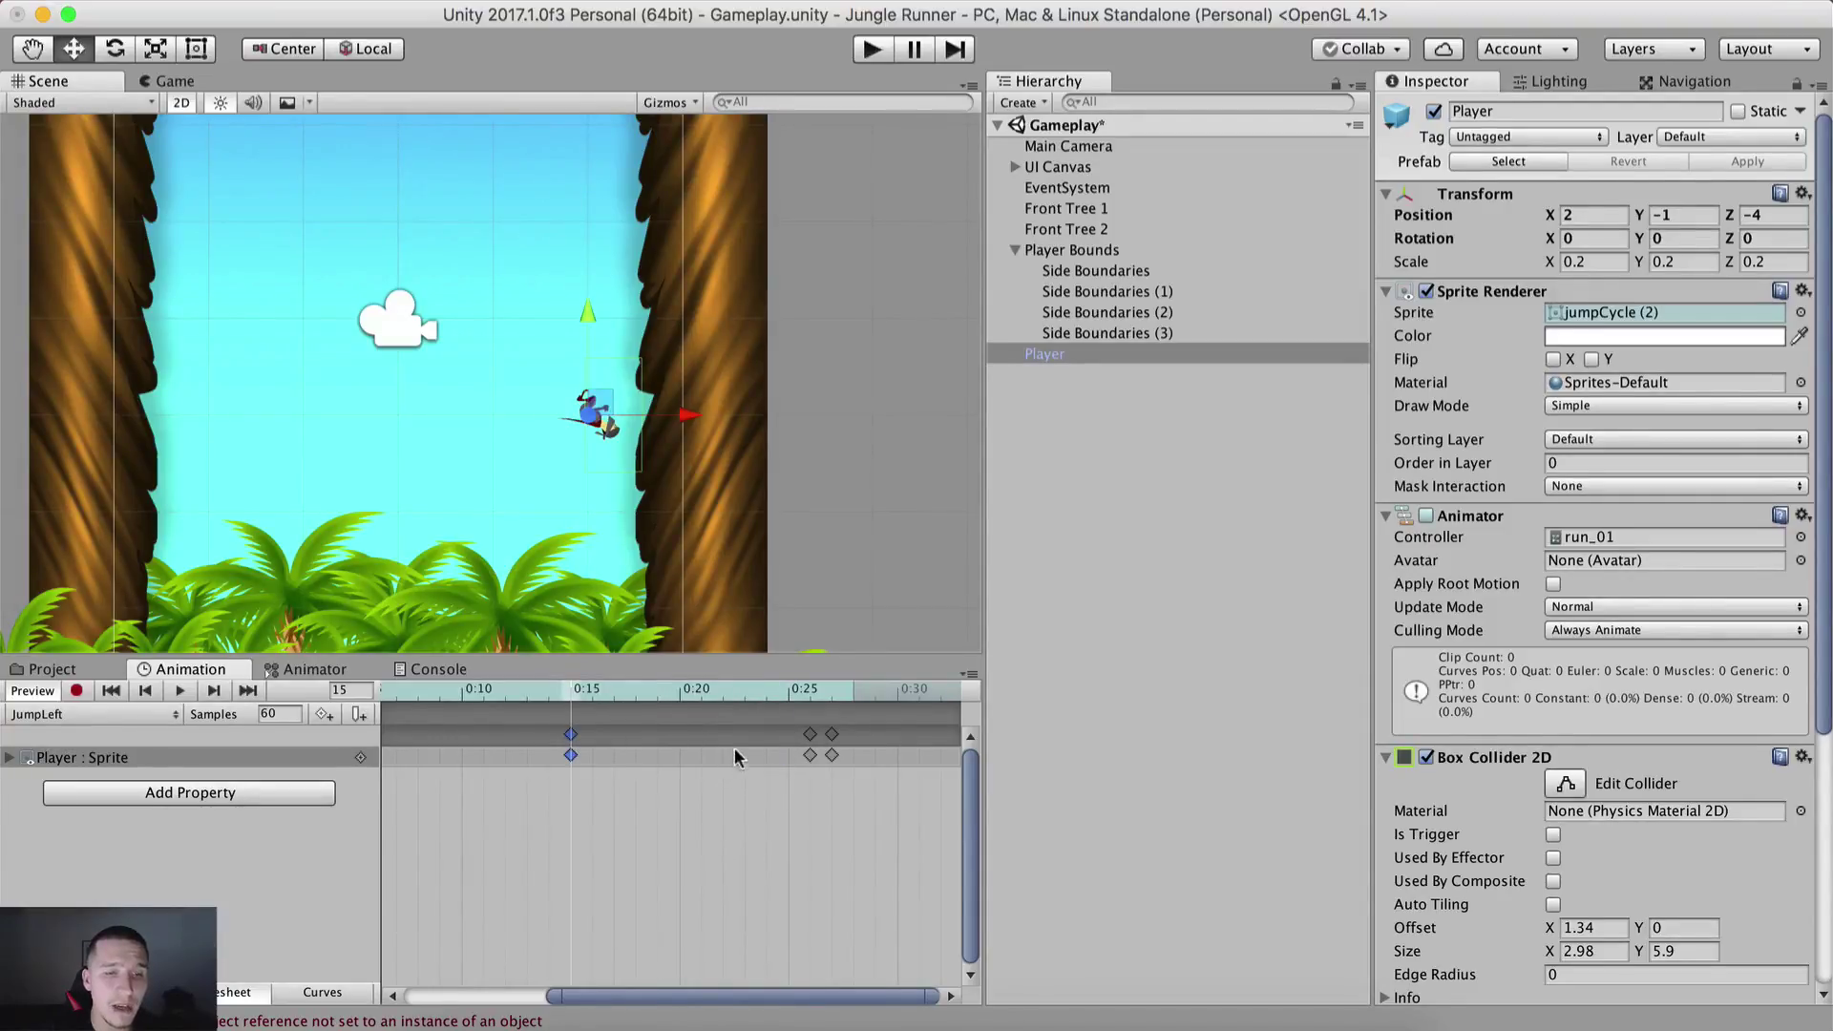
pyautogui.hscroll(5, 687, 793)
pyautogui.moveTo(623, 809); pyautogui.dragTo(743, 735)
pyautogui.click(642, 695)
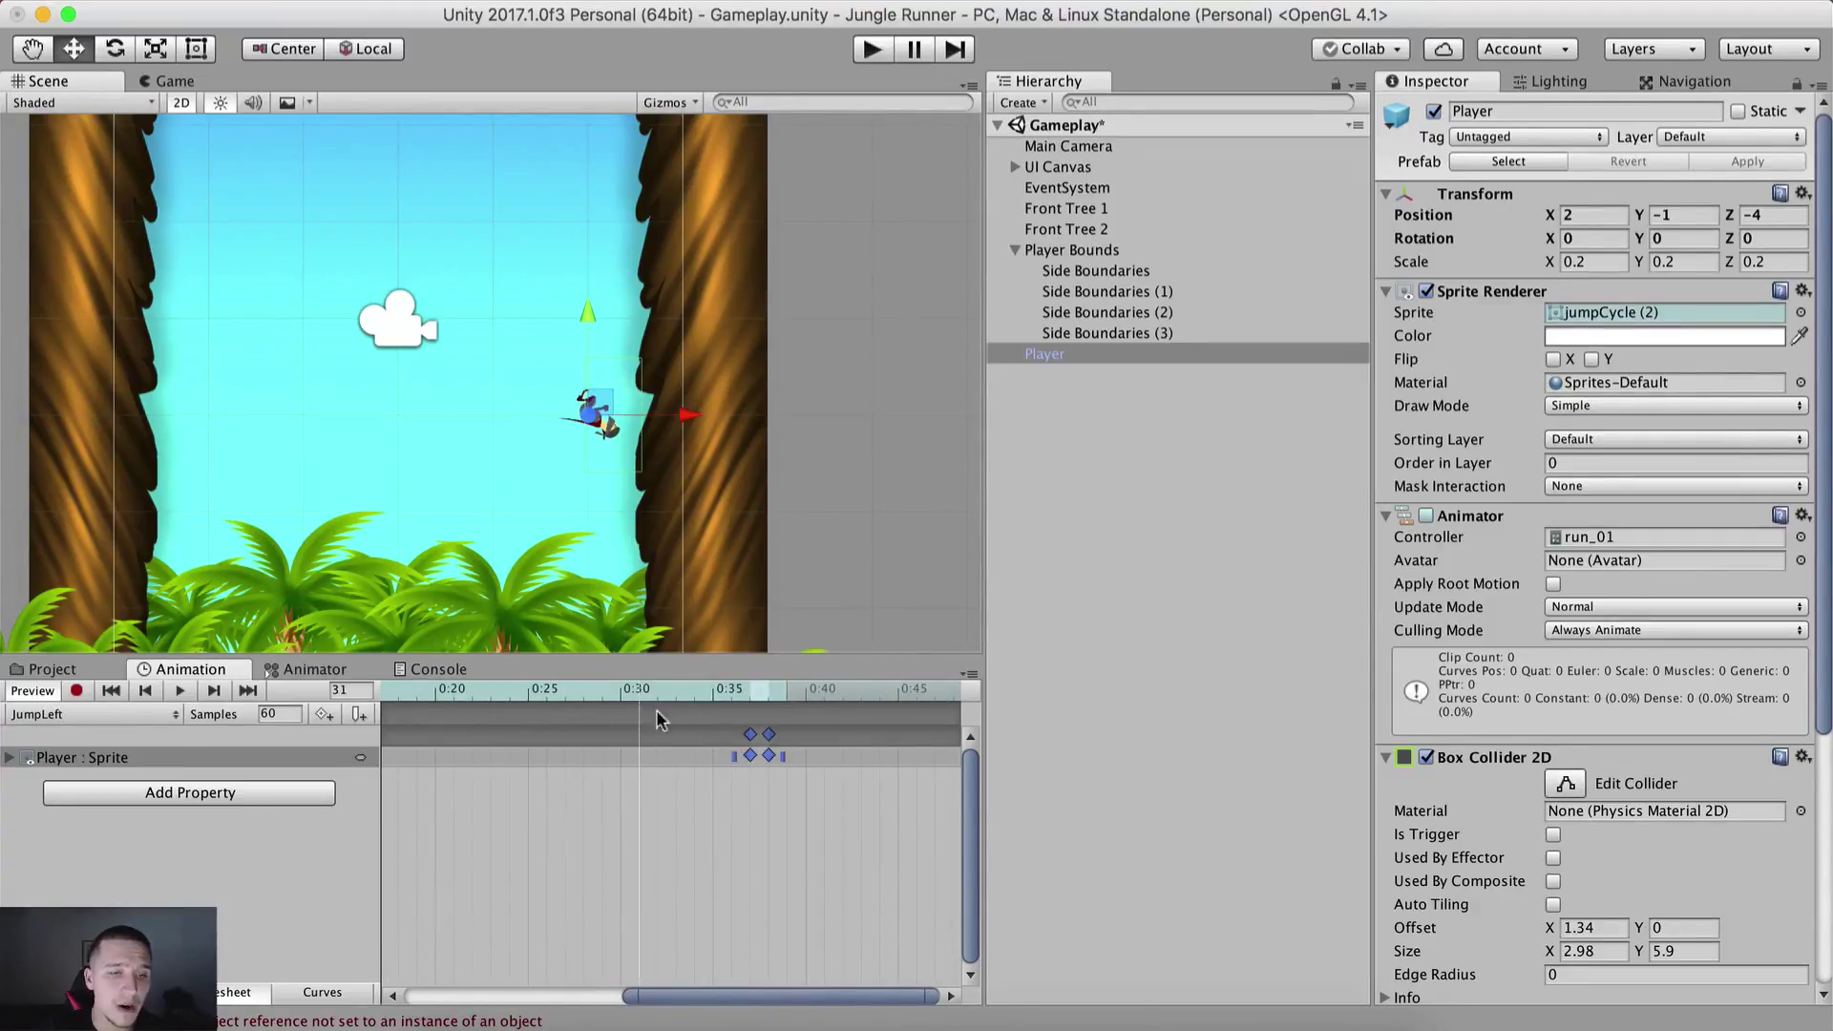
pyautogui.click(659, 718)
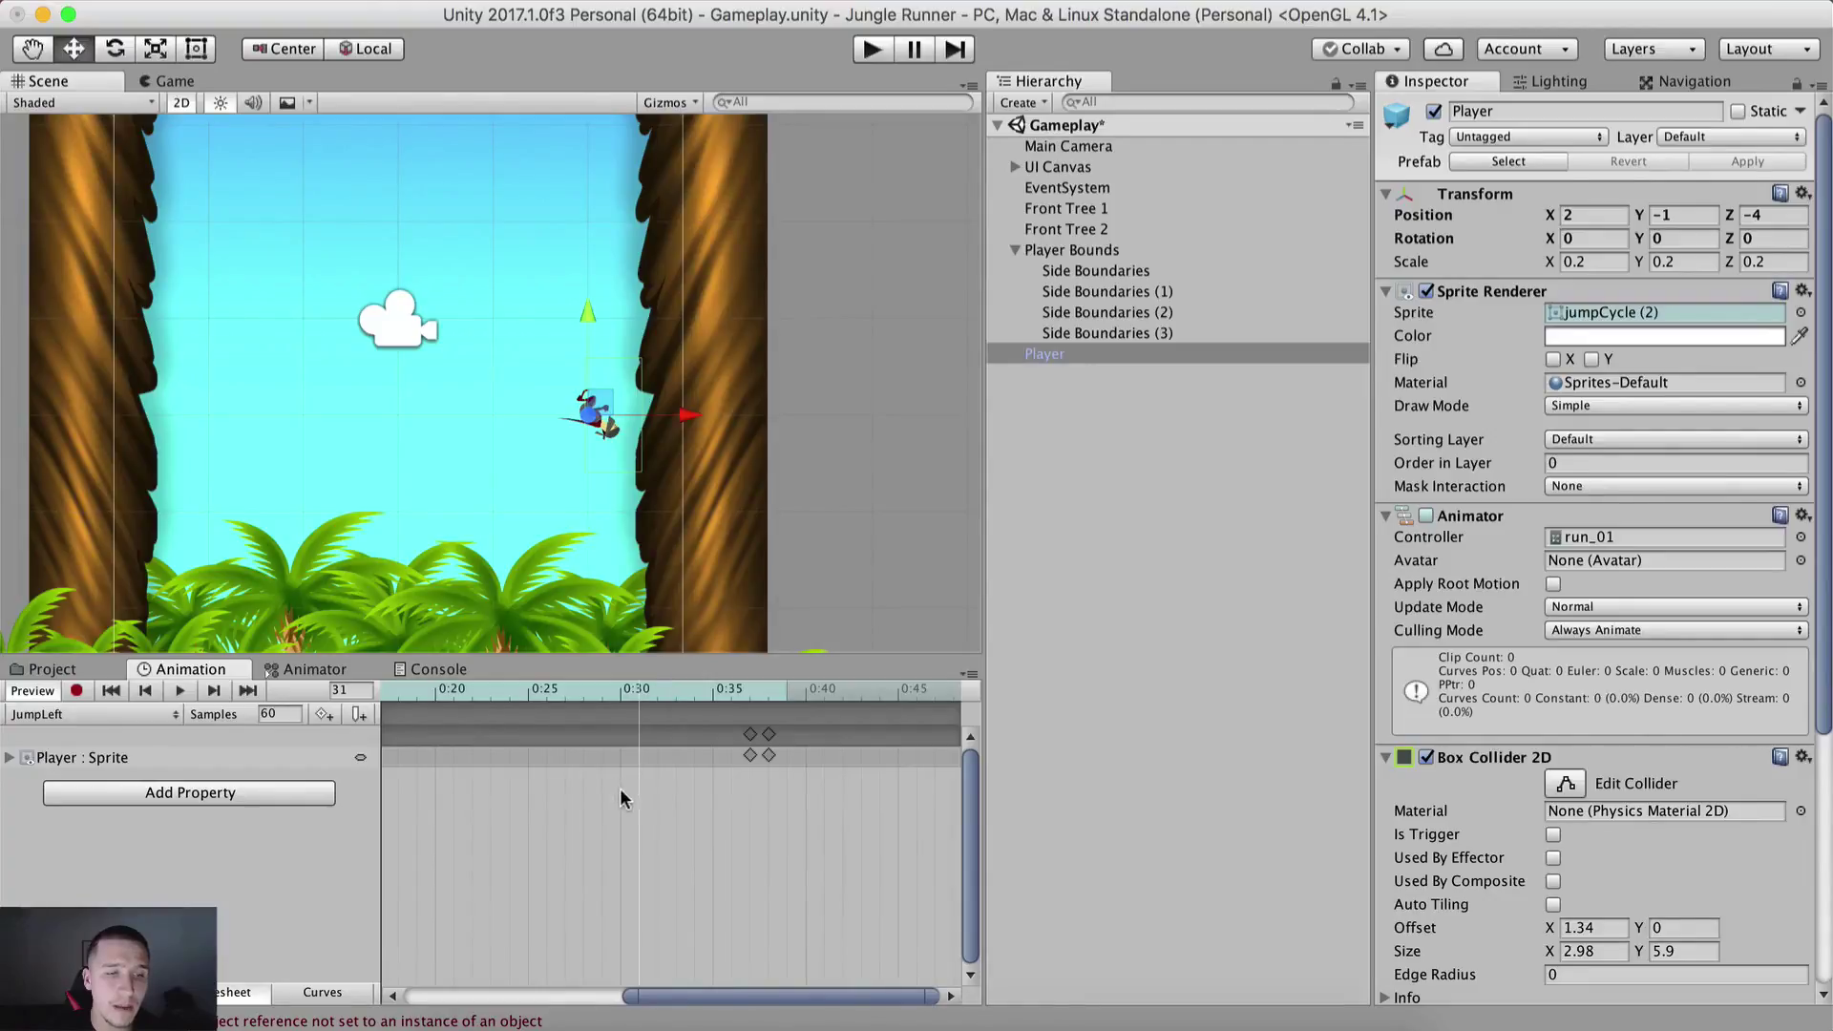
pyautogui.scroll(-1, 623, 802)
pyautogui.scroll(-1, 634, 798)
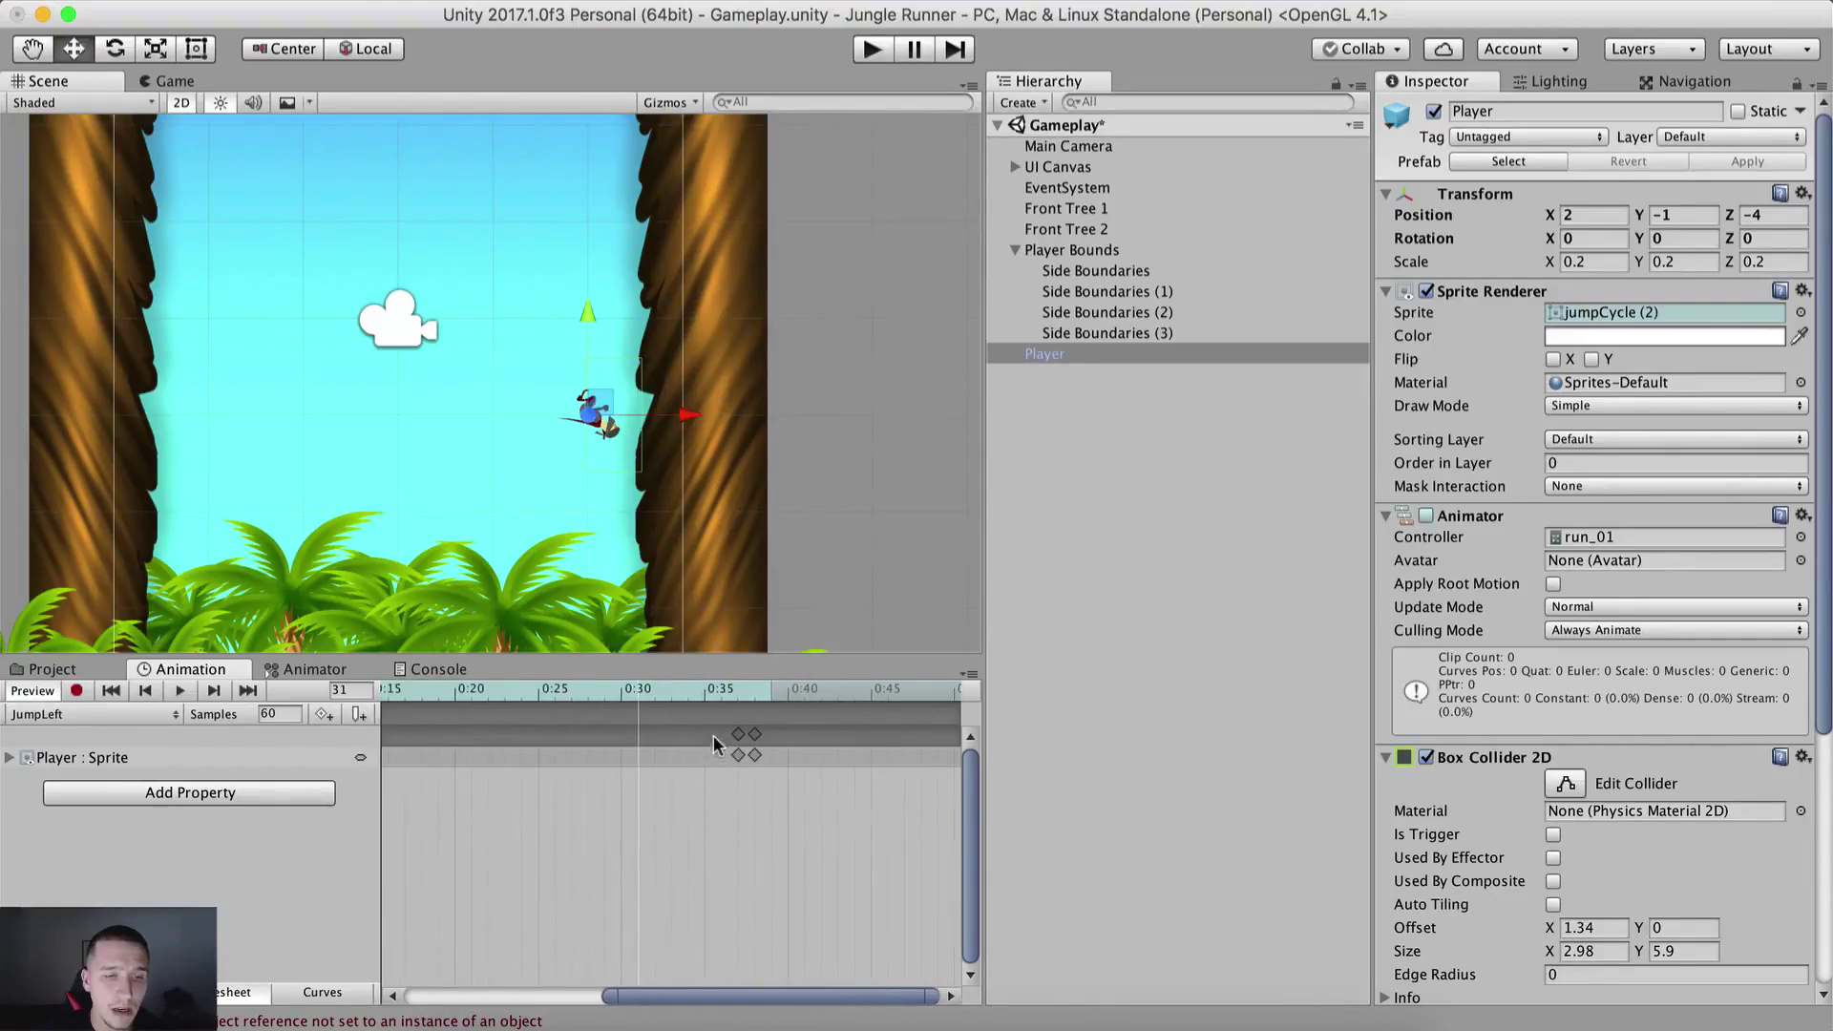
pyautogui.click(737, 755)
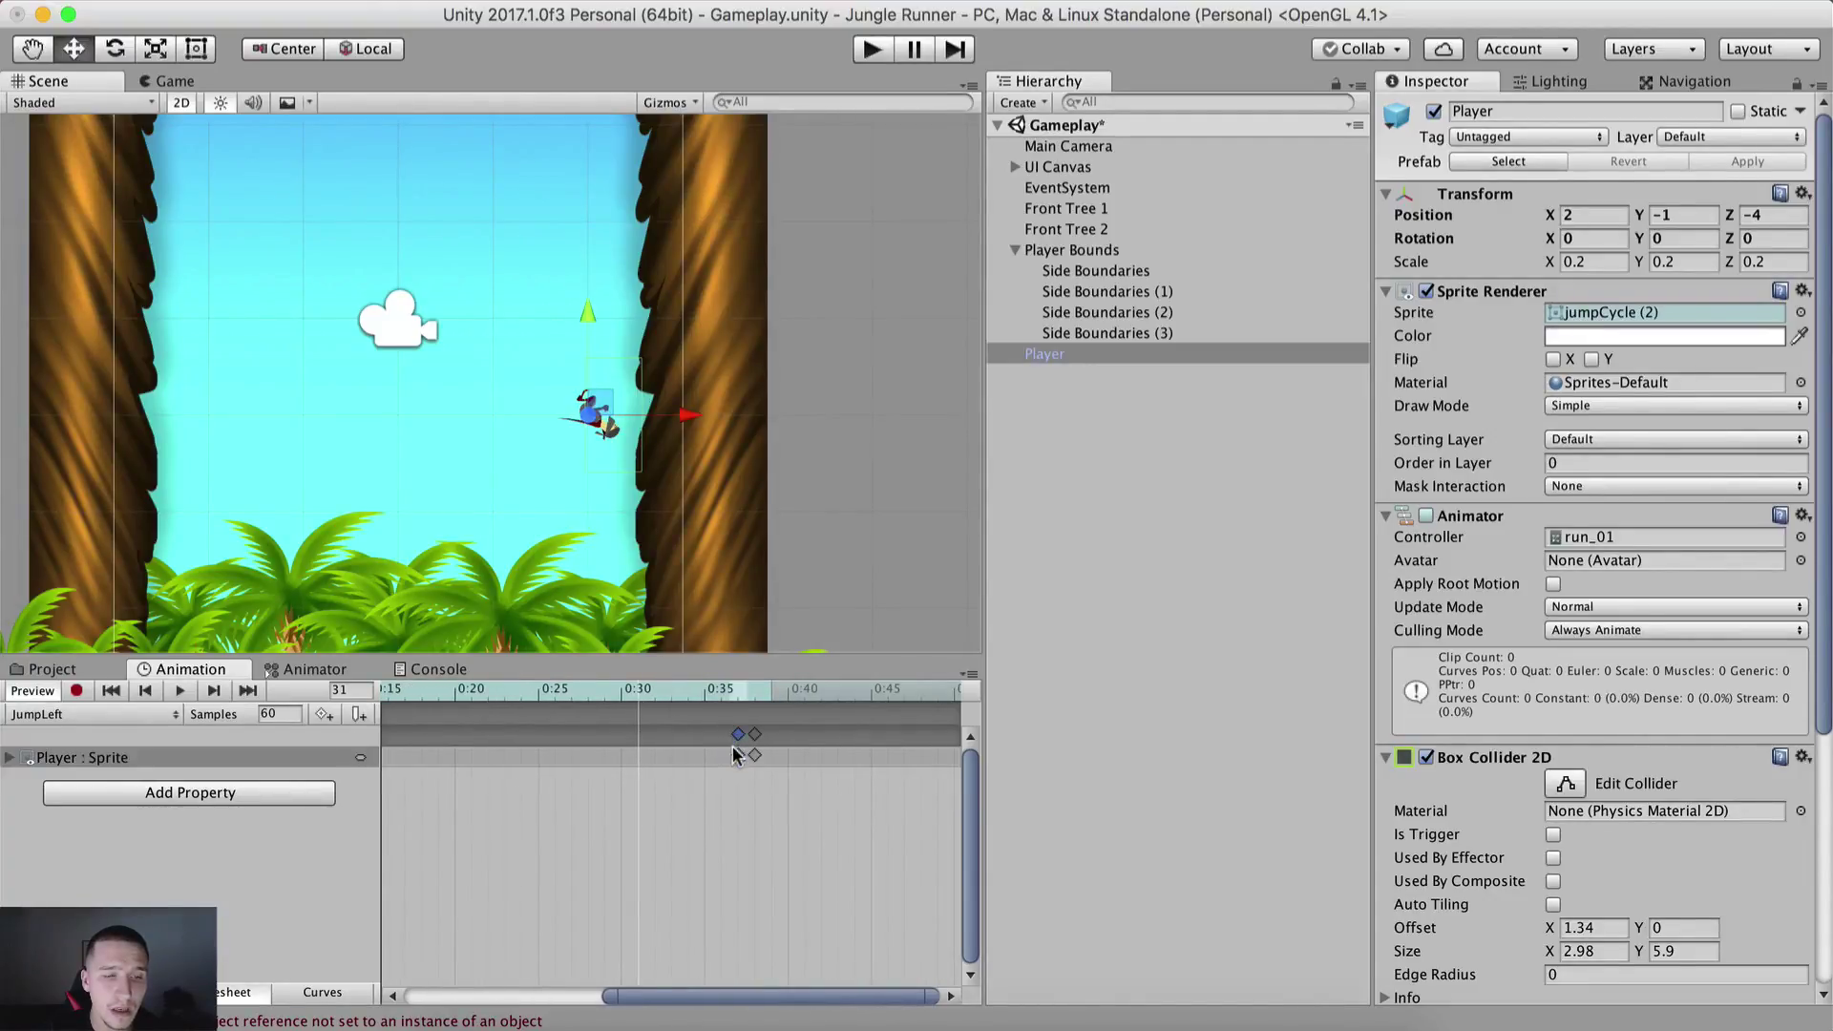
pyautogui.moveTo(737, 741); pyautogui.dragTo(639, 735)
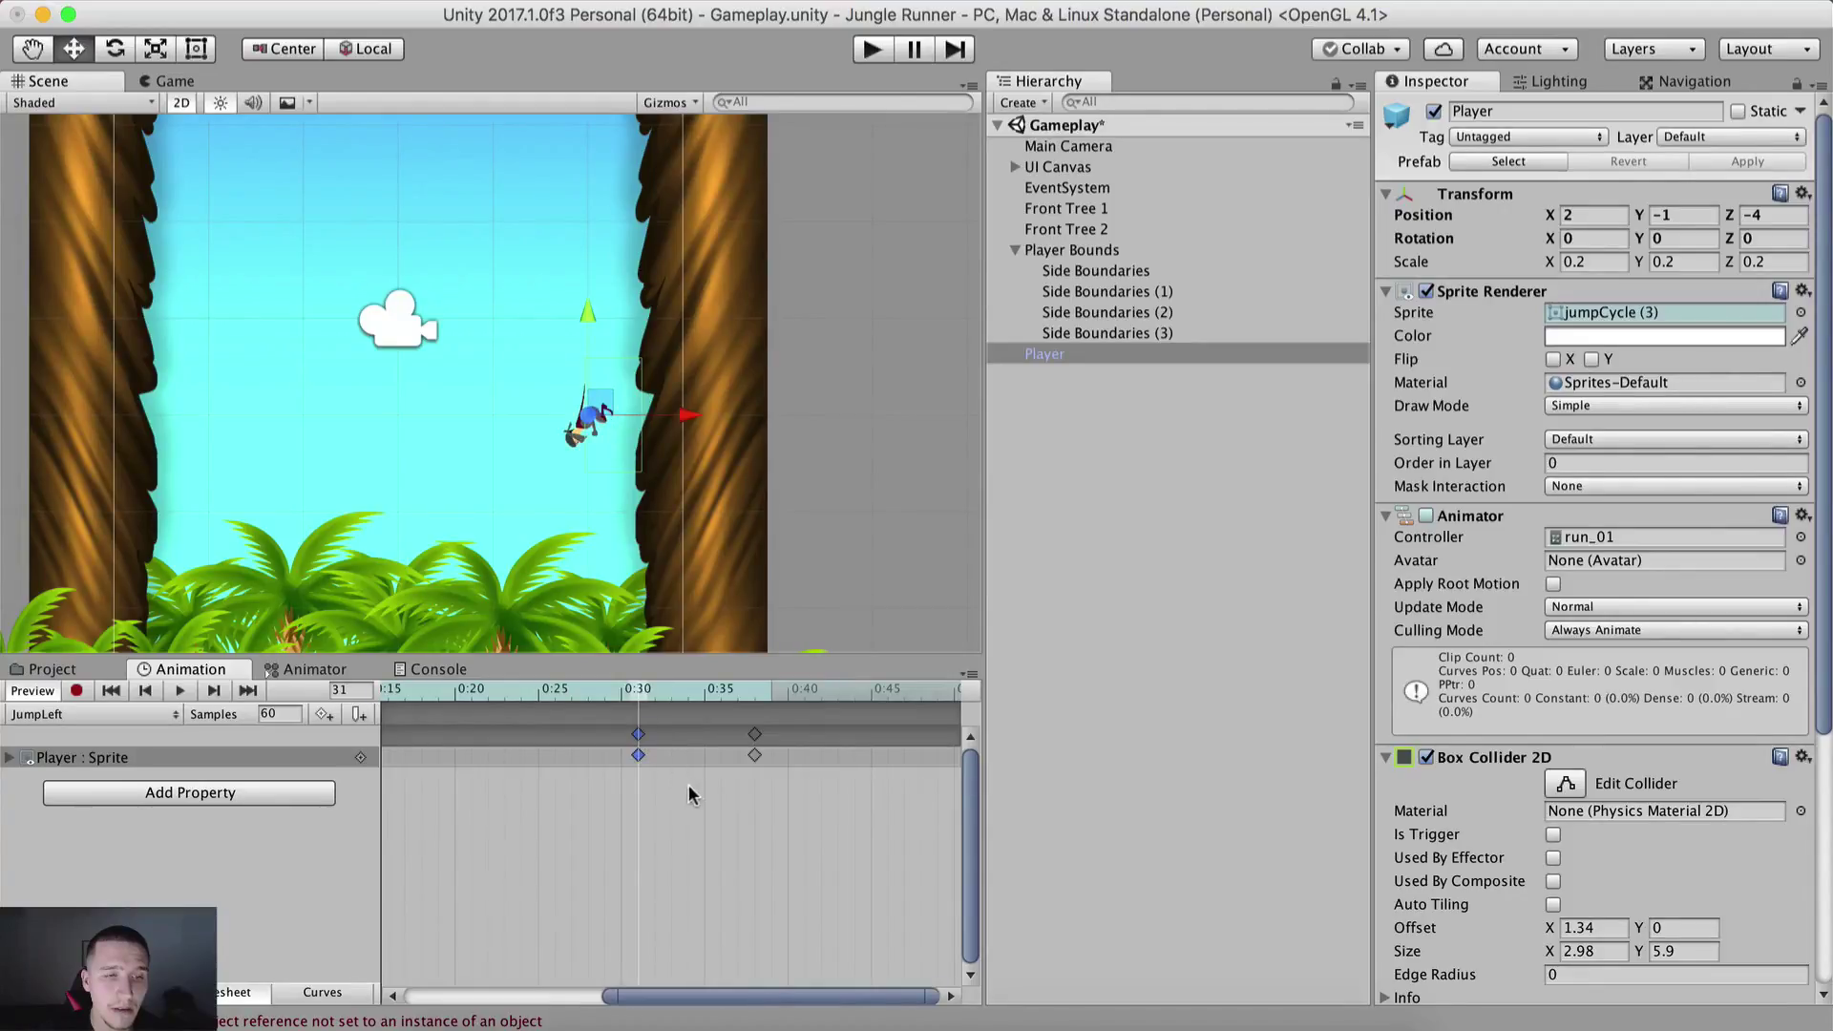
# Step: Move the jumpCycle (4) keyframe to frame 45
pyautogui.hscroll(5, 668, 864)
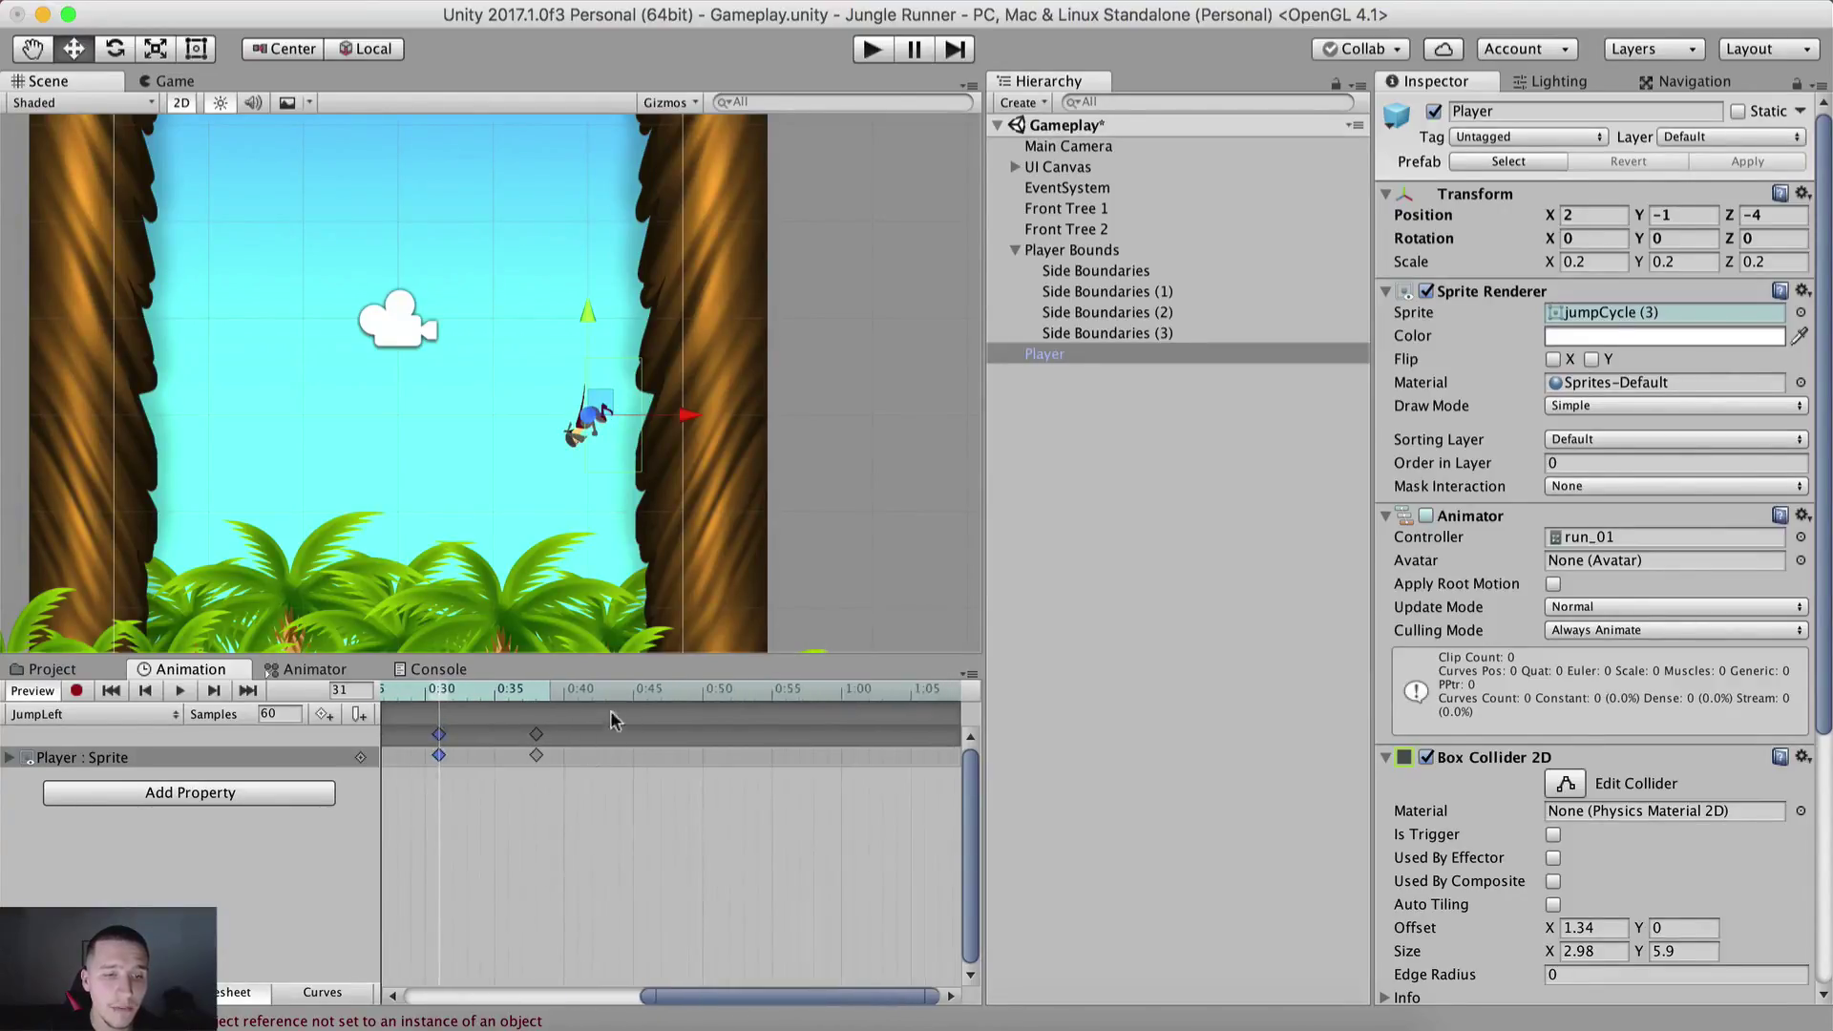
pyautogui.click(634, 689)
pyautogui.moveTo(537, 755); pyautogui.dragTo(637, 750)
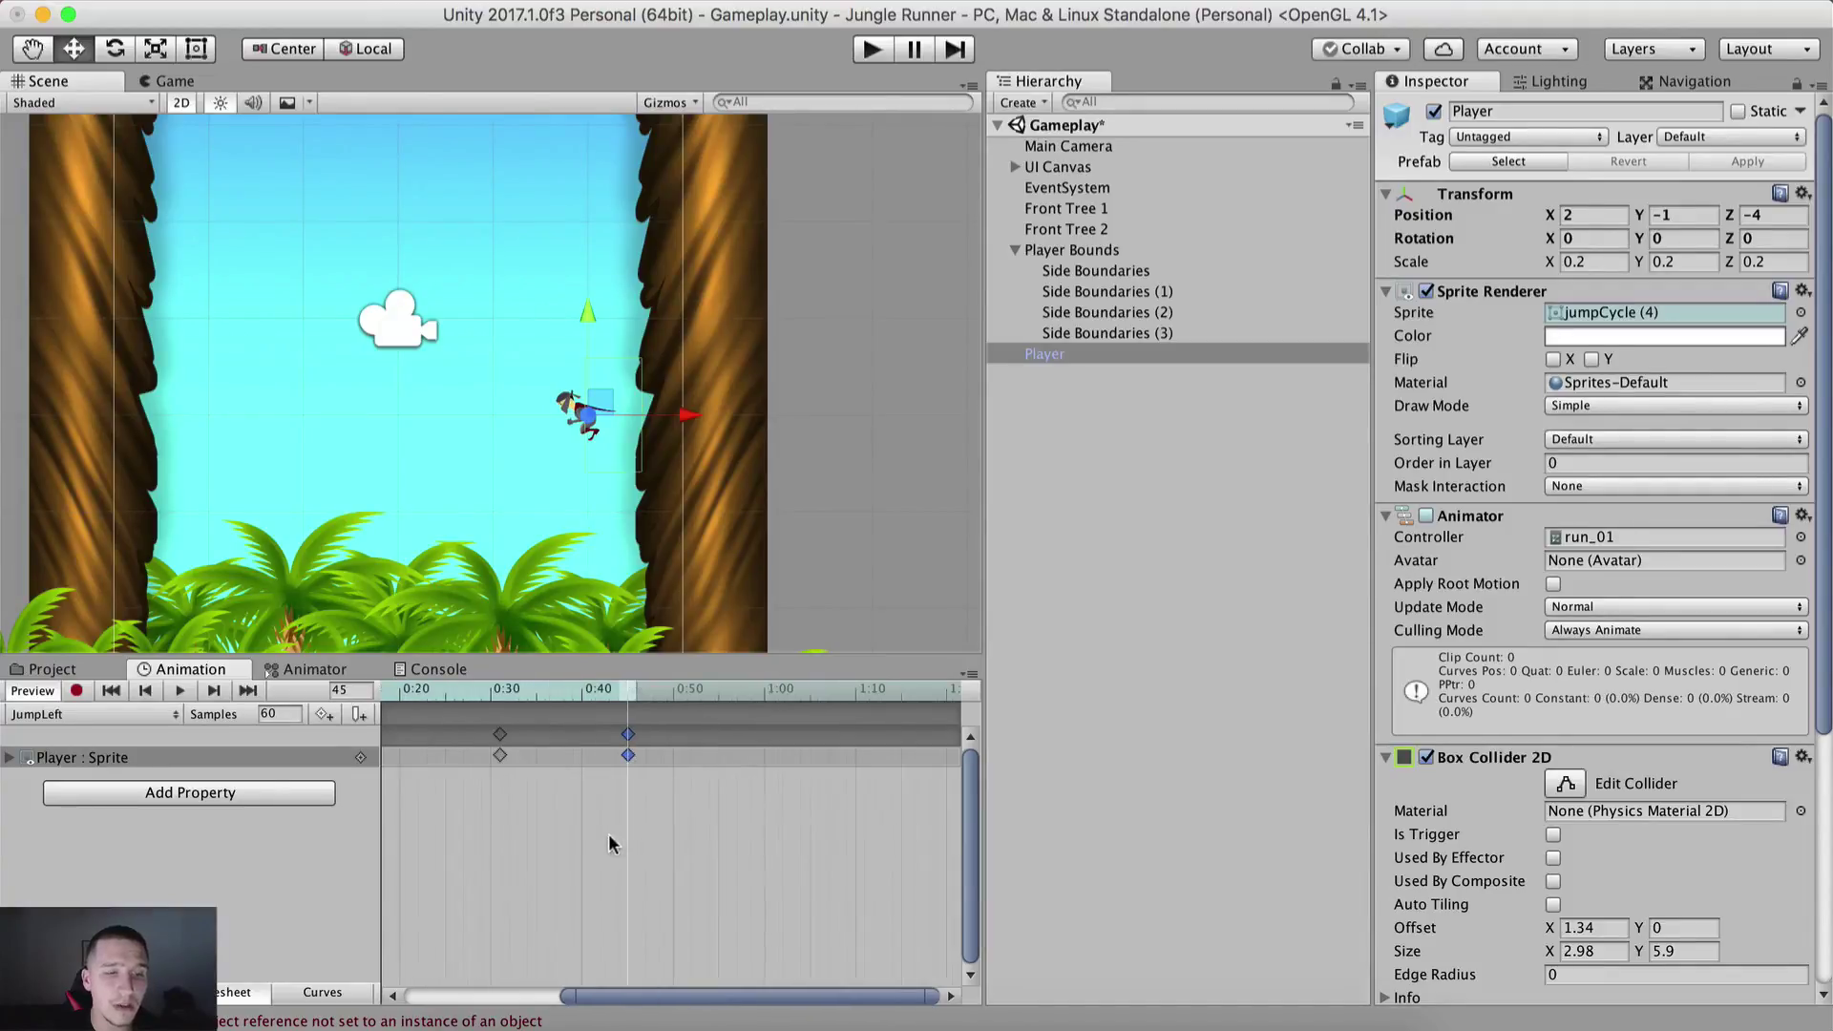
pyautogui.scroll(-3, 741, 844)
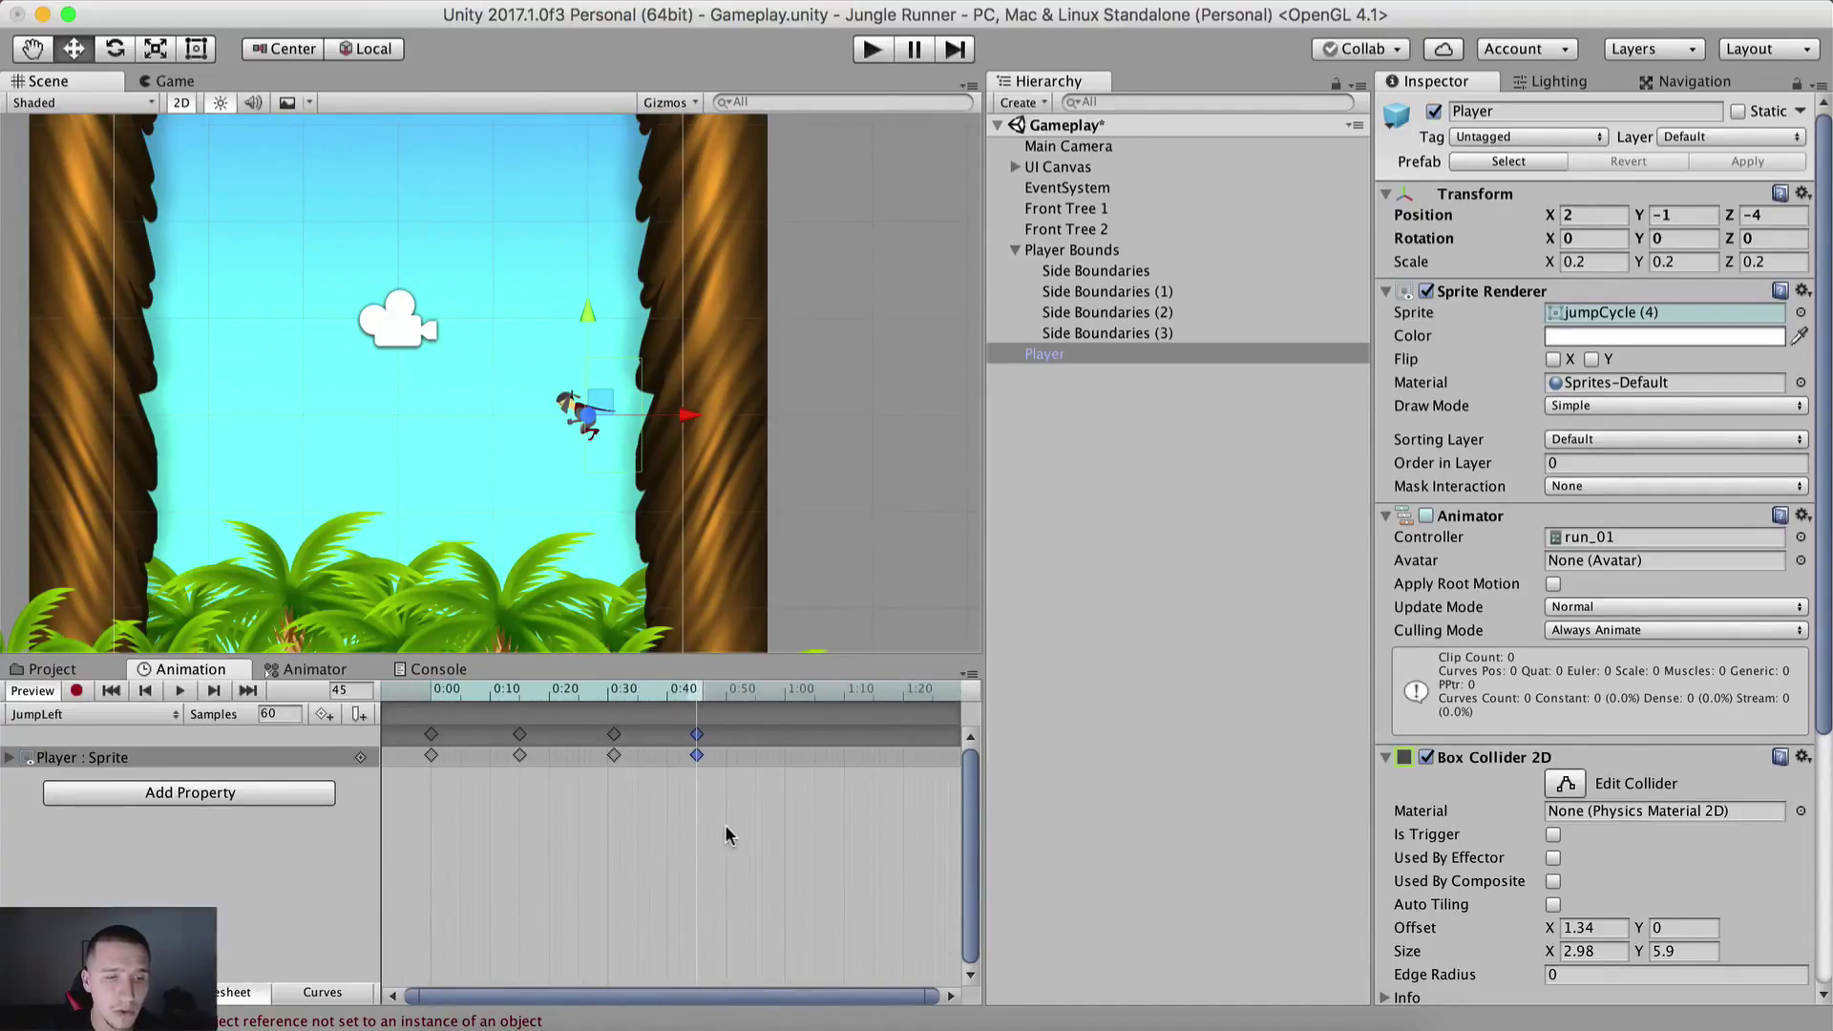
# Step: Shift all four JumpLeft keyframes along the timeline so that the first one sits at frame 15
pyautogui.moveTo(731, 822); pyautogui.dragTo(503, 731)
pyautogui.click(543, 691)
pyautogui.click(535, 786)
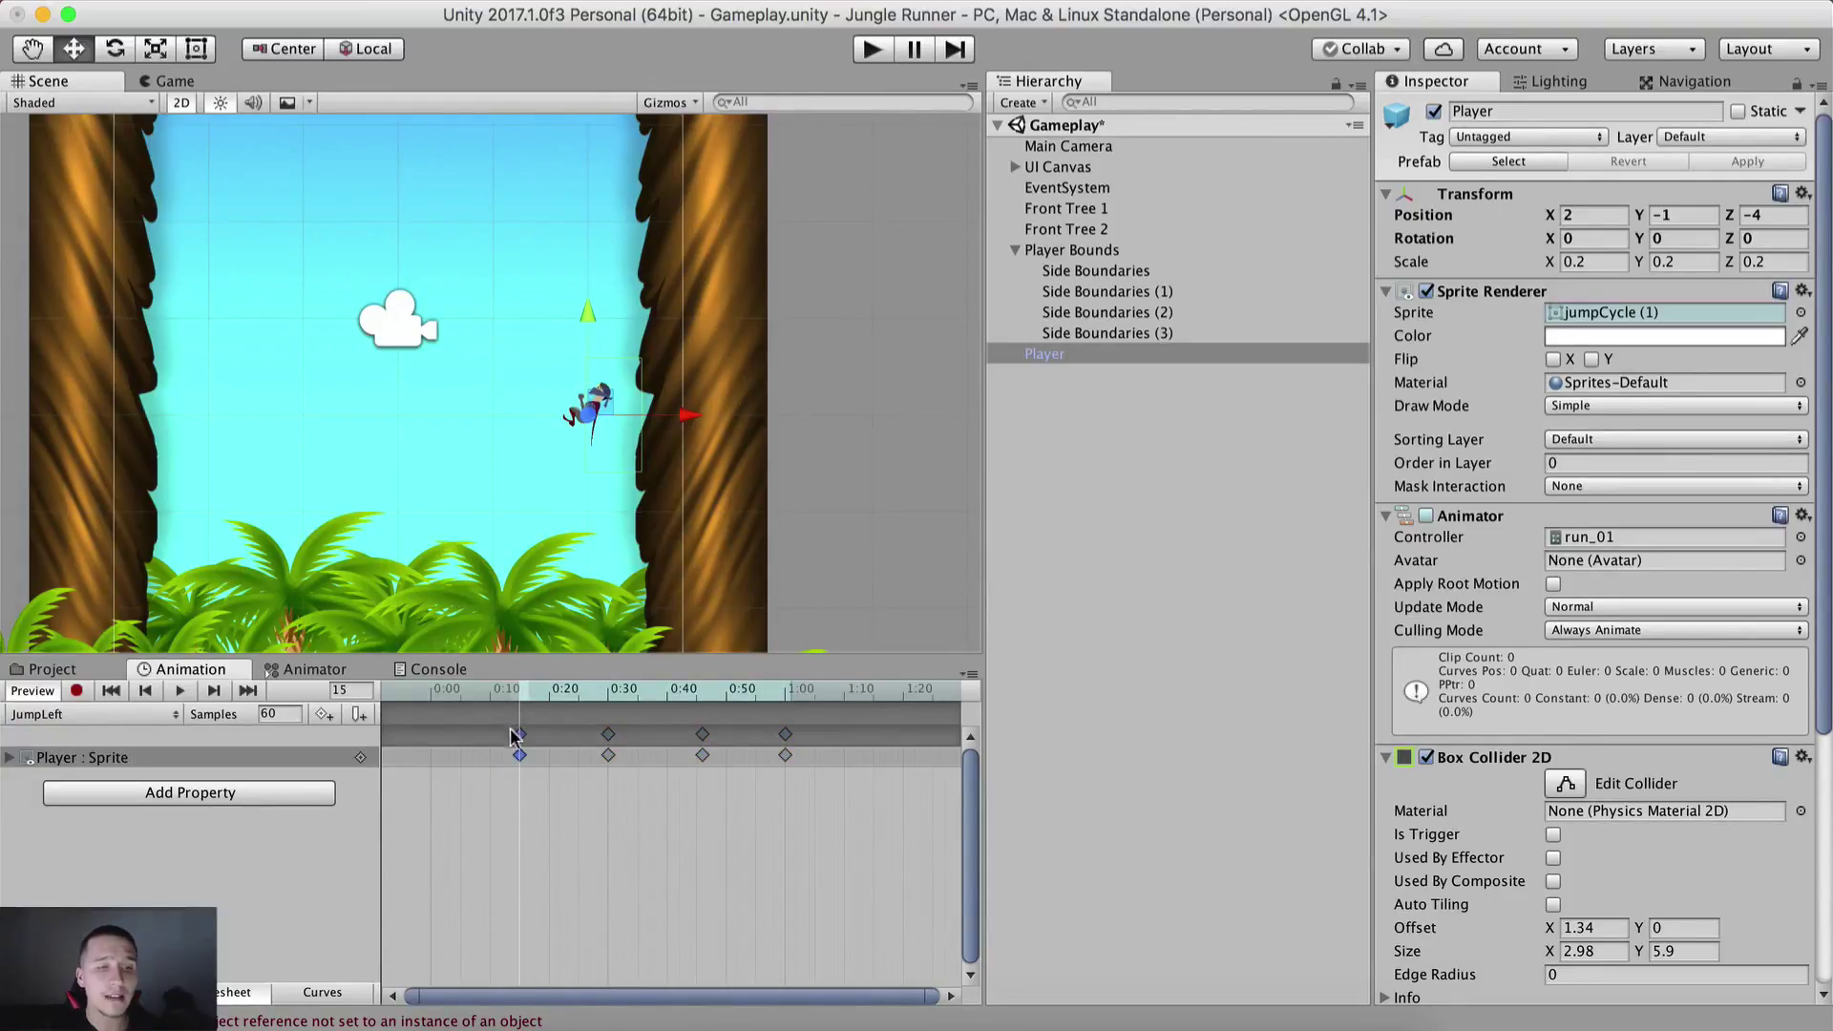
# Step: Check the keyframes against frames 30, 45 and 60, and align the third keyframe with frame 45
pyautogui.click(609, 695)
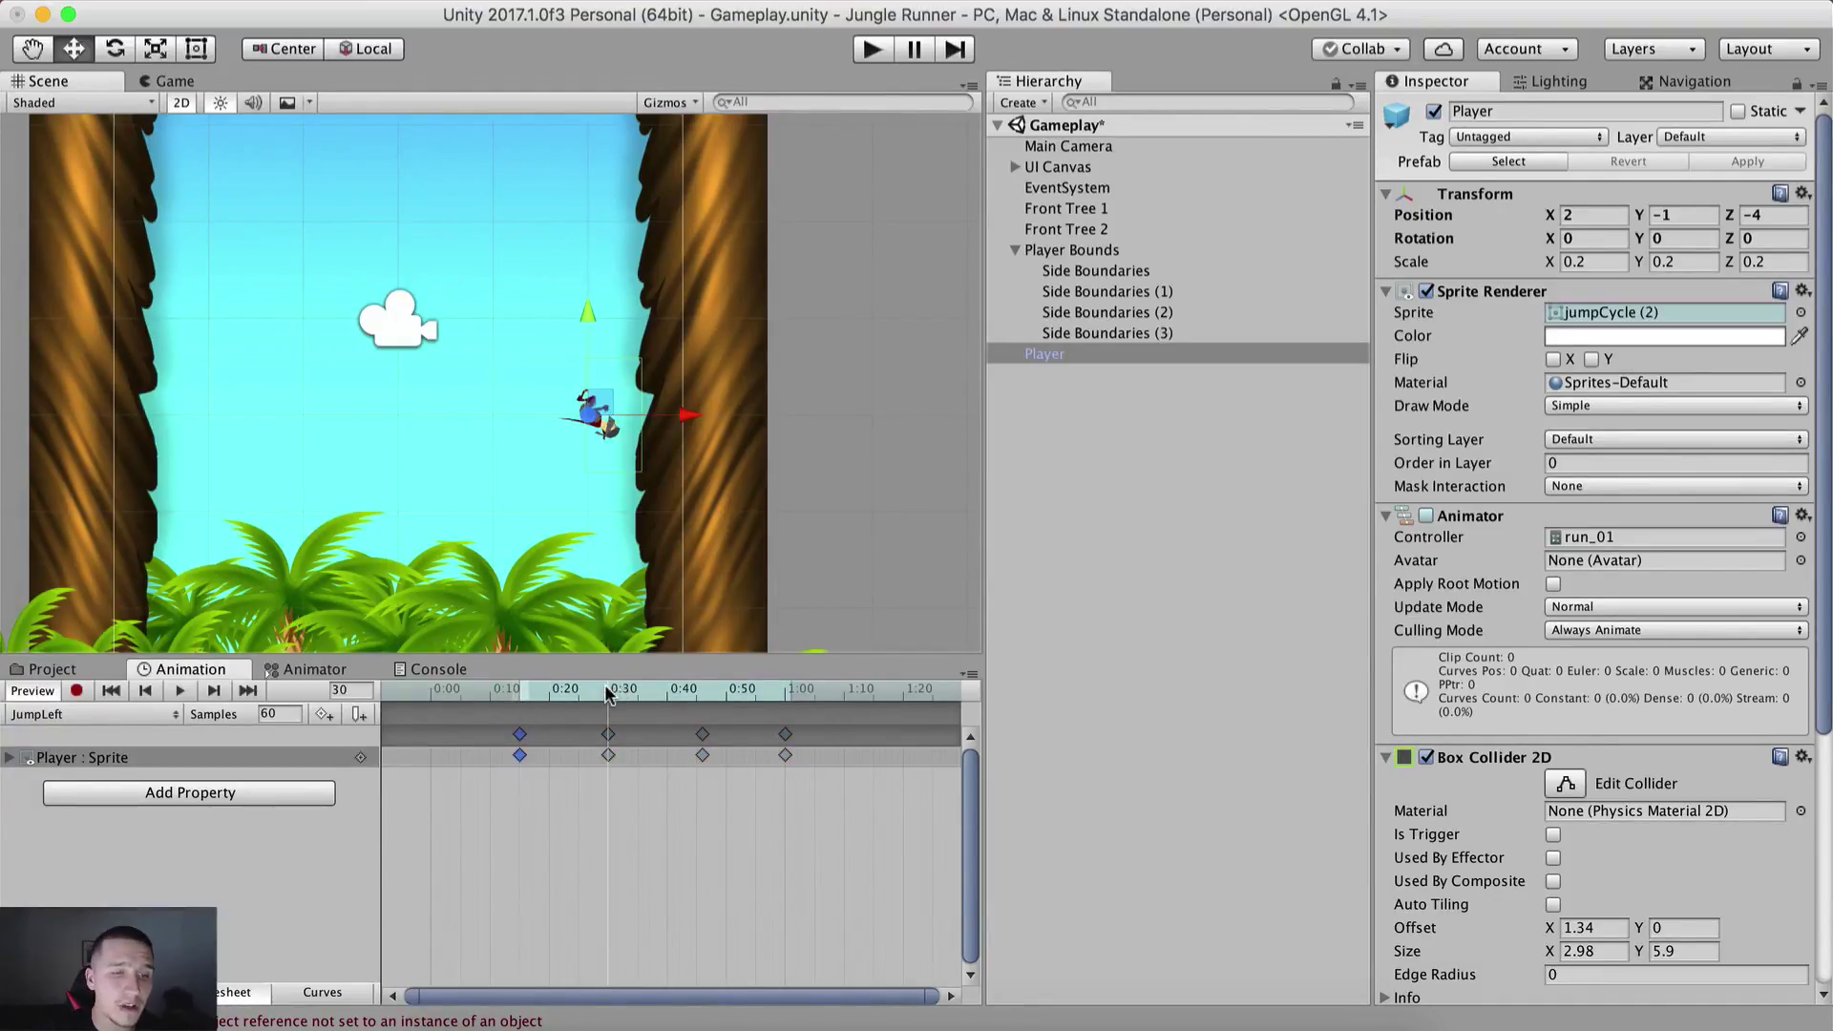
pyautogui.click(696, 704)
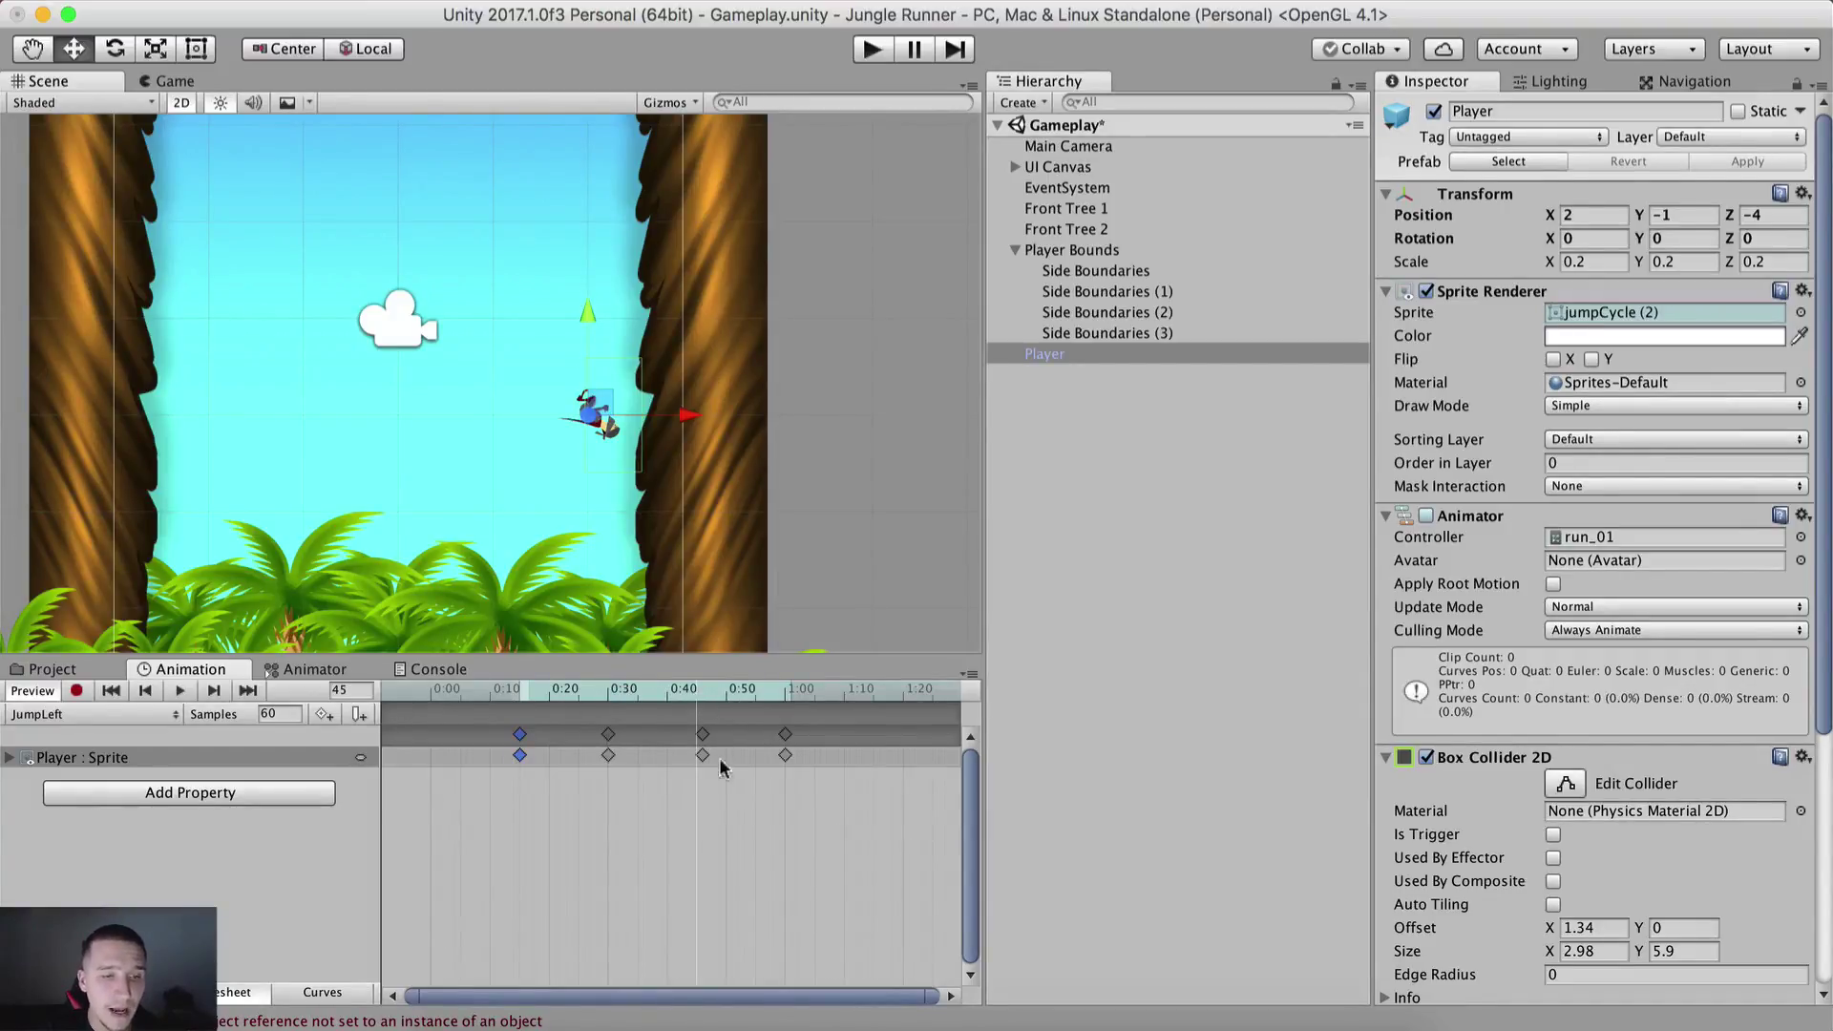
pyautogui.scroll(3, 726, 805)
pyautogui.scroll(3, 726, 805)
pyautogui.click(671, 755)
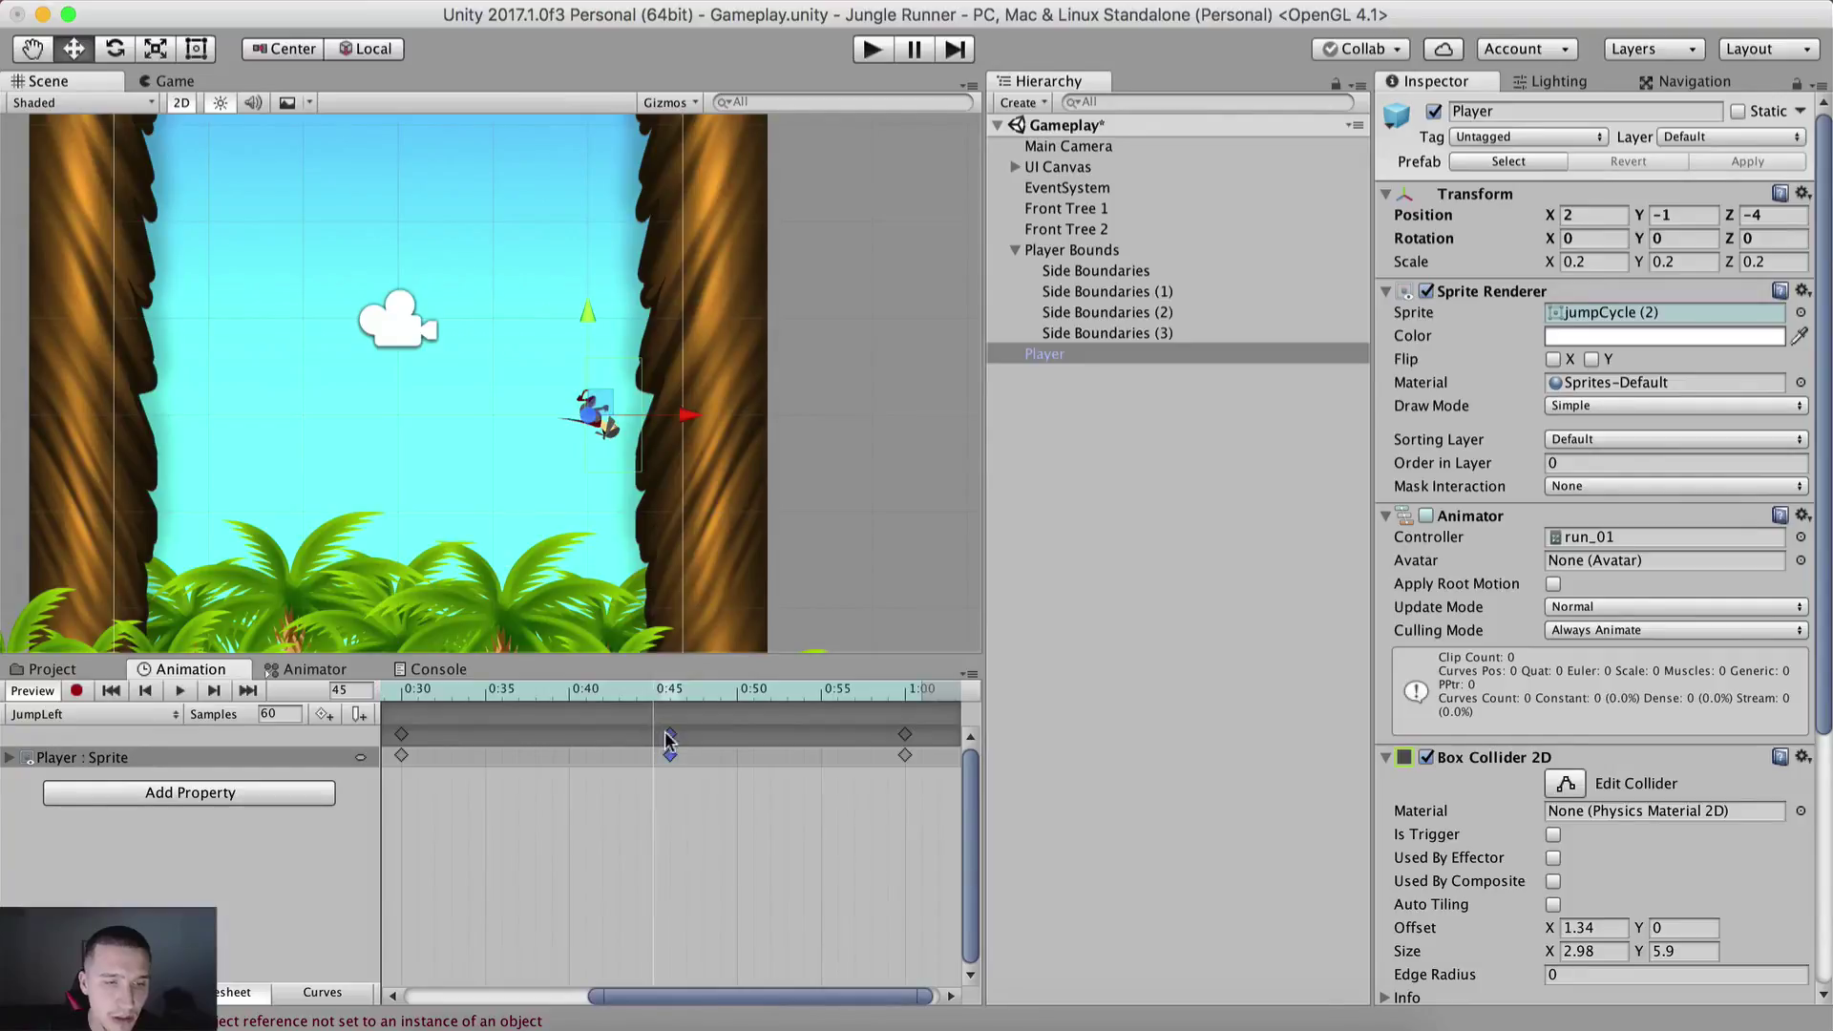
pyautogui.moveTo(669, 741); pyautogui.dragTo(654, 742)
pyautogui.scroll(-2, 711, 816)
pyautogui.click(838, 692)
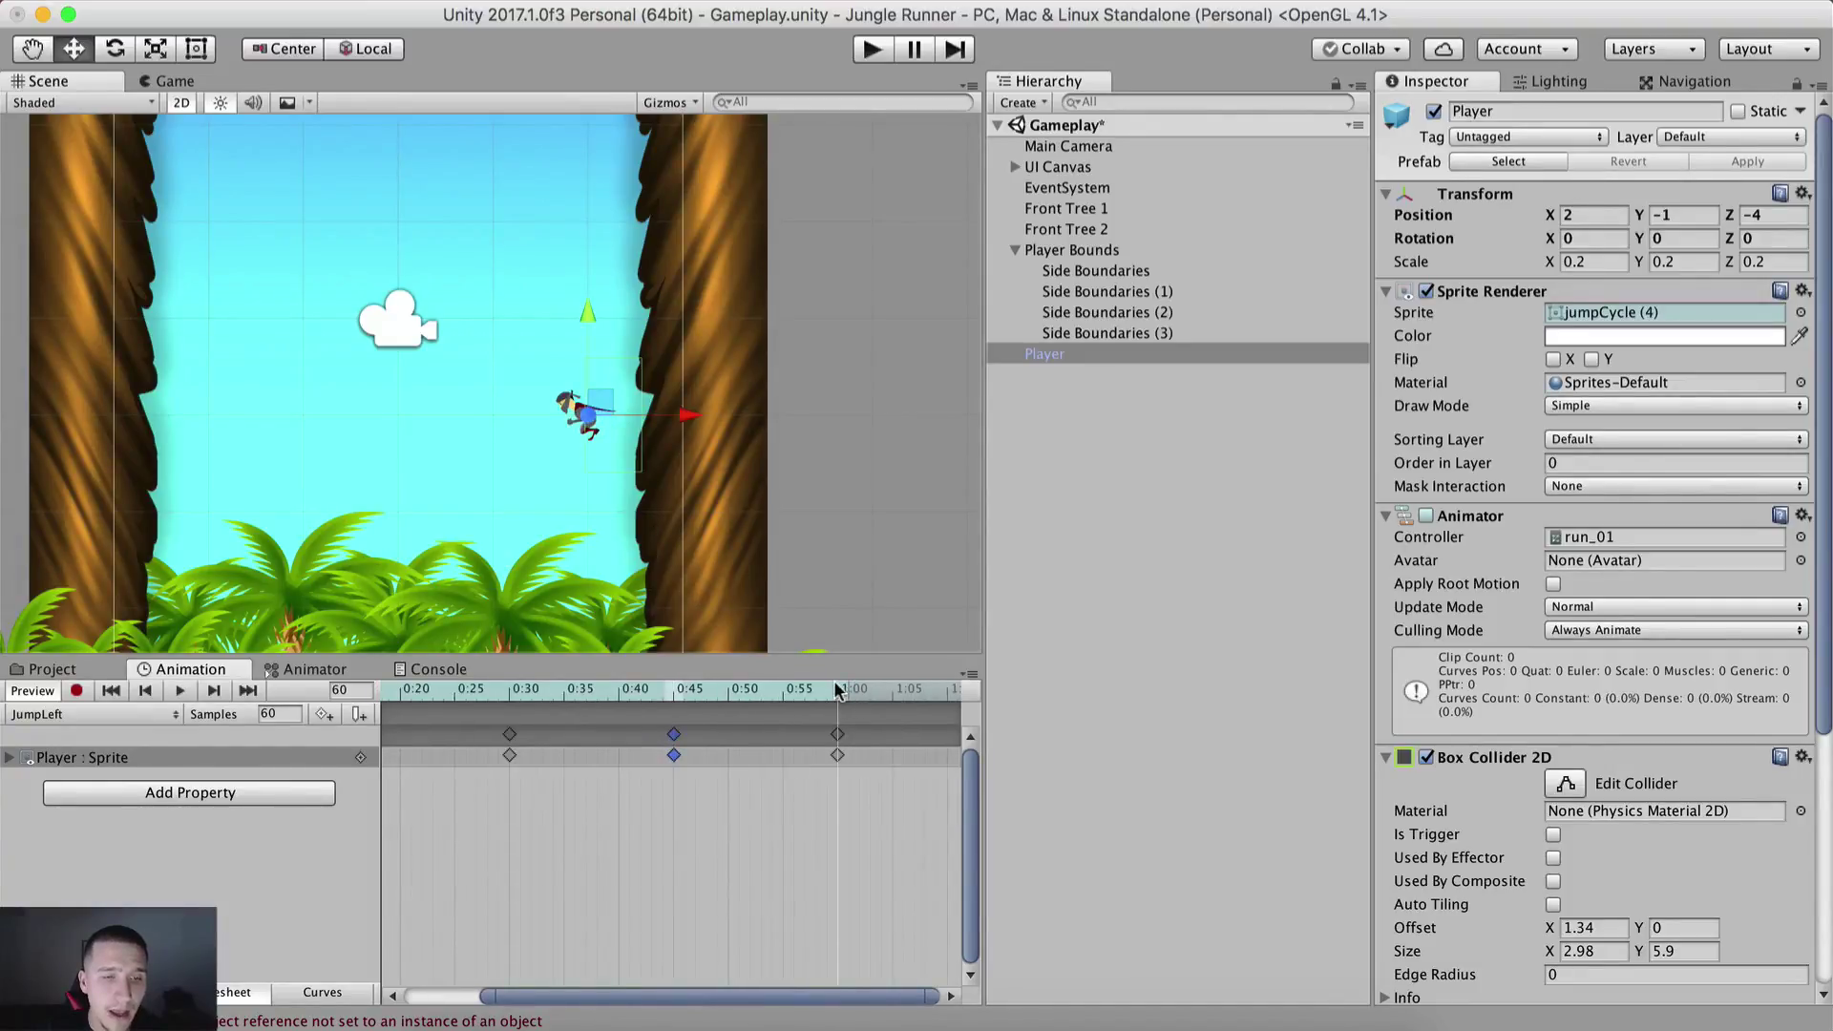
pyautogui.click(771, 800)
pyautogui.scroll(-4, 617, 834)
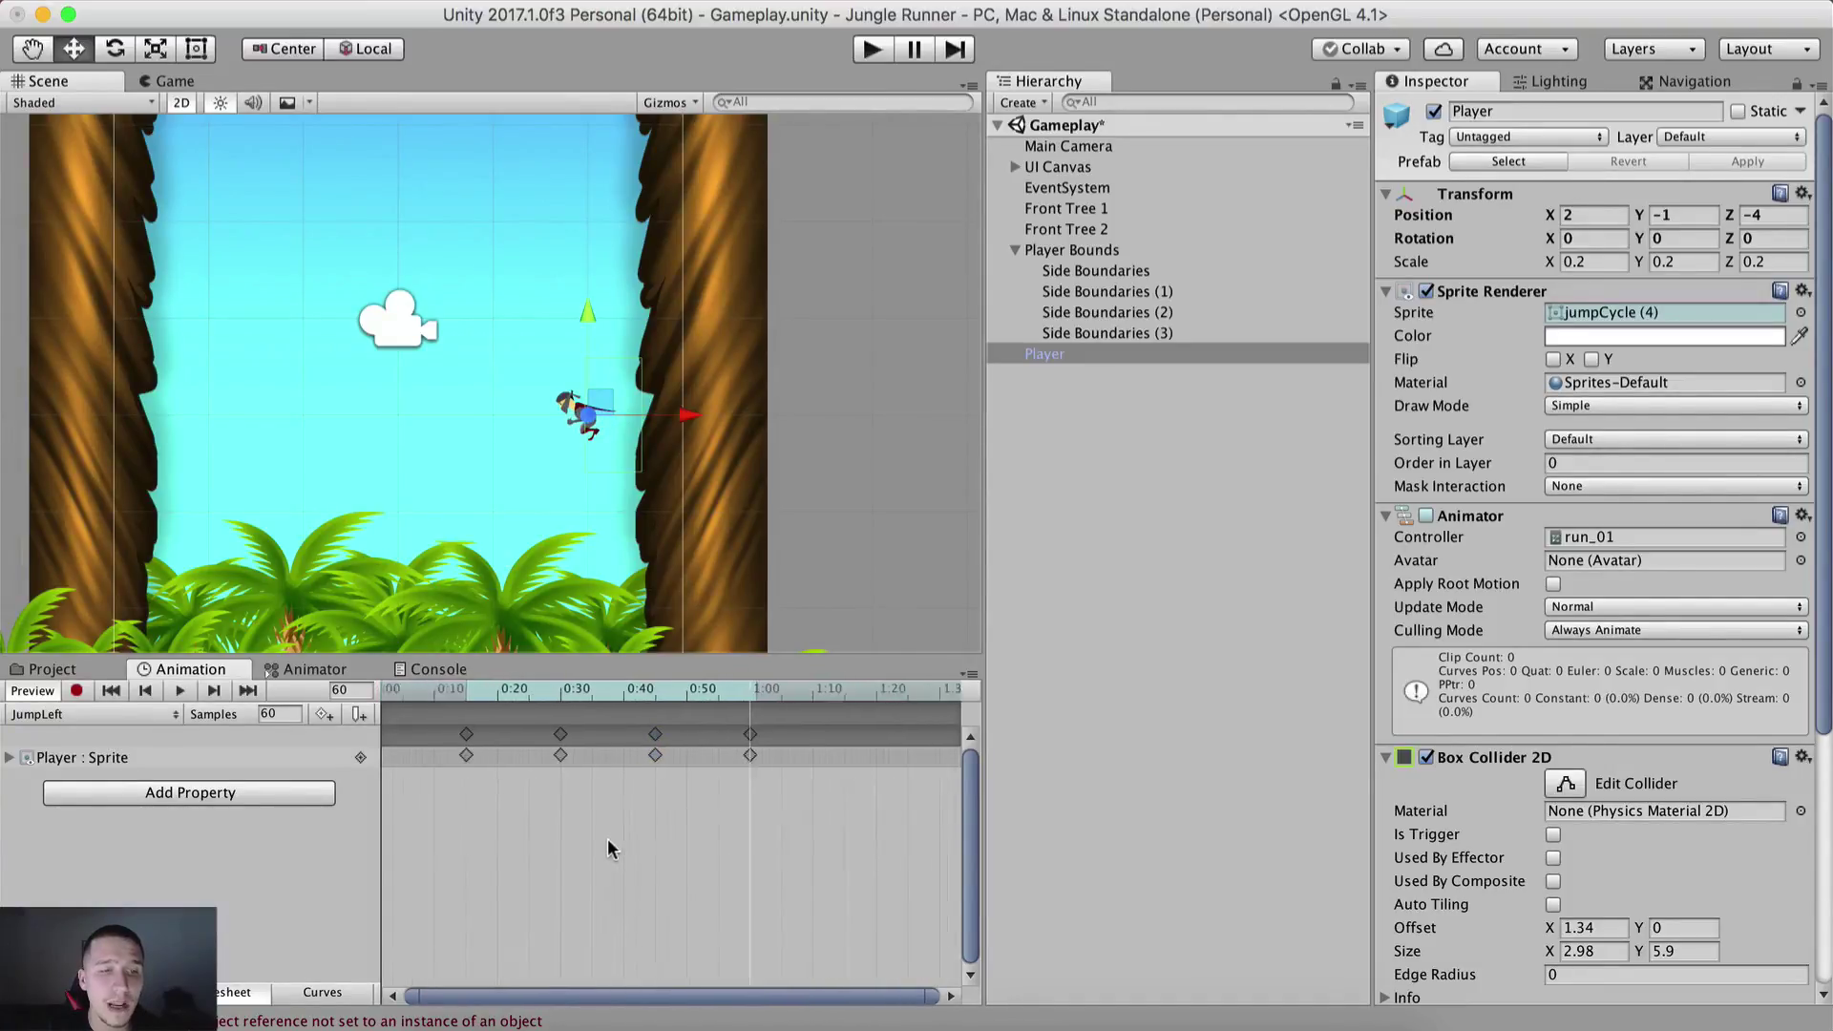
# Step: Play the JumpLeft animation on the Player in the scene, and end the preview
pyautogui.click(38, 692)
pyautogui.scroll(3, 489, 550)
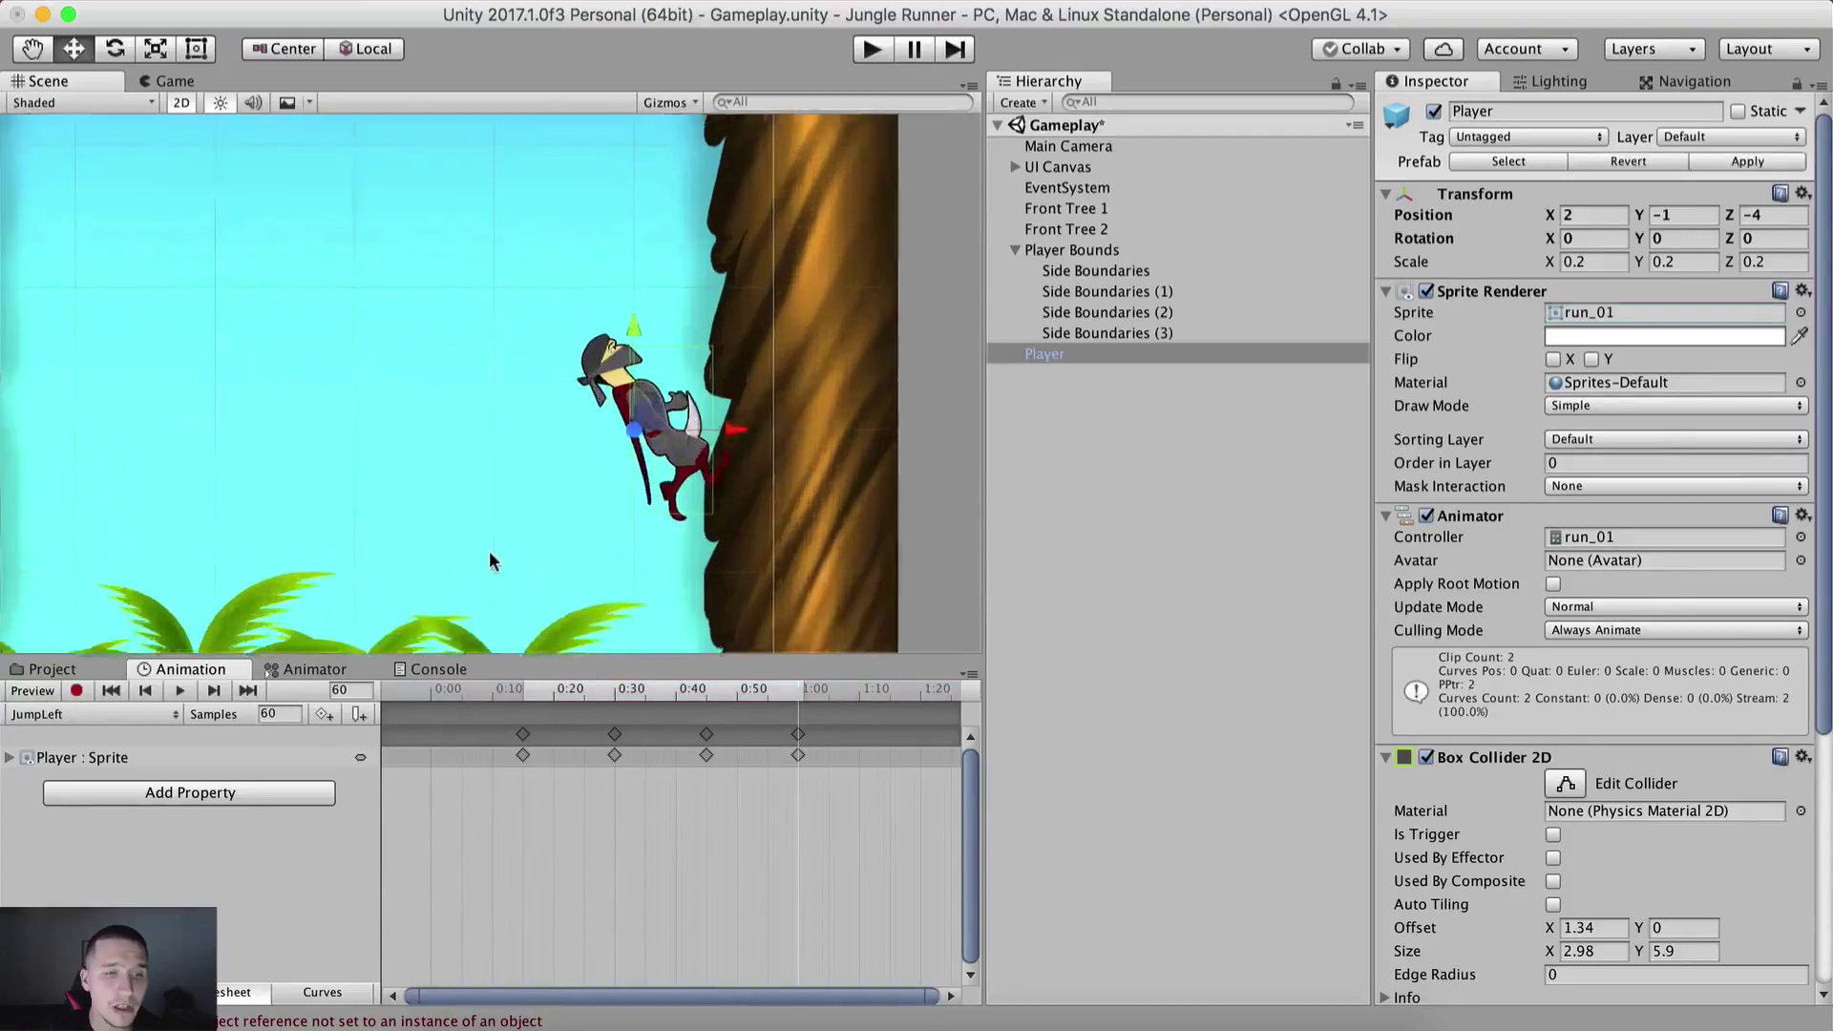
pyautogui.click(179, 691)
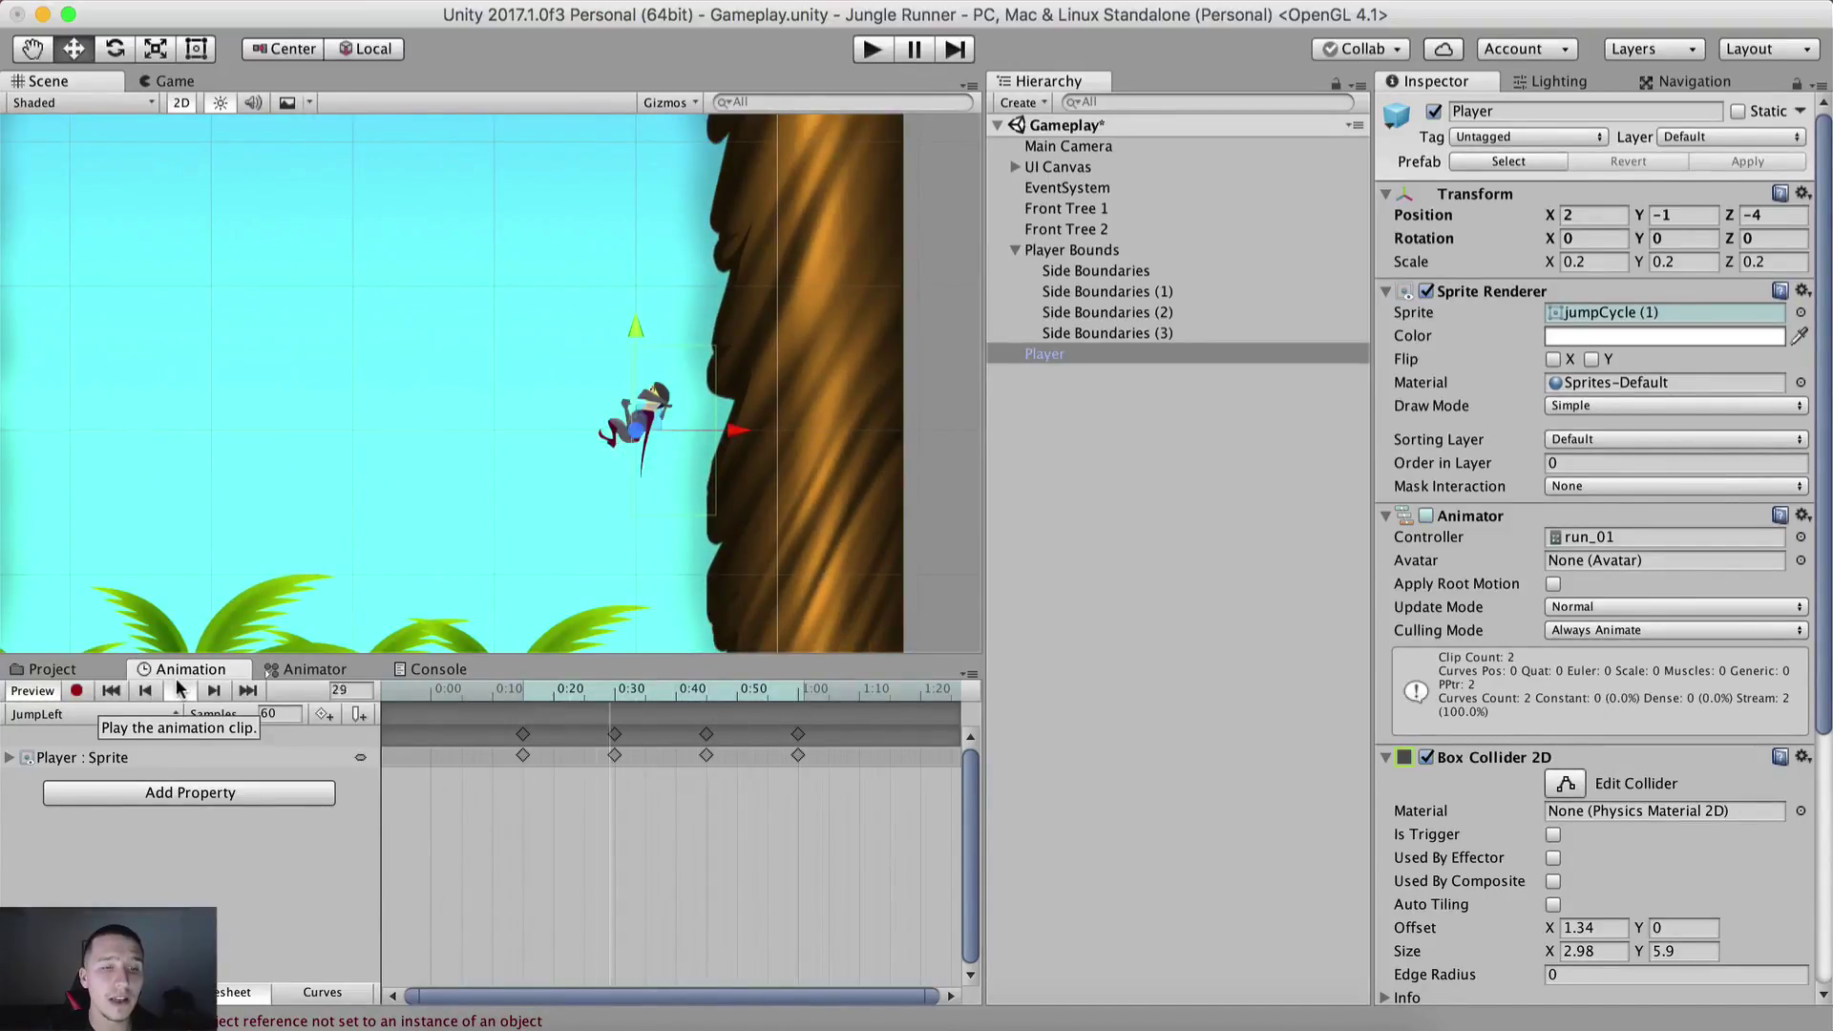
pyautogui.scroll(-5, 450, 536)
pyautogui.scroll(5, 451, 534)
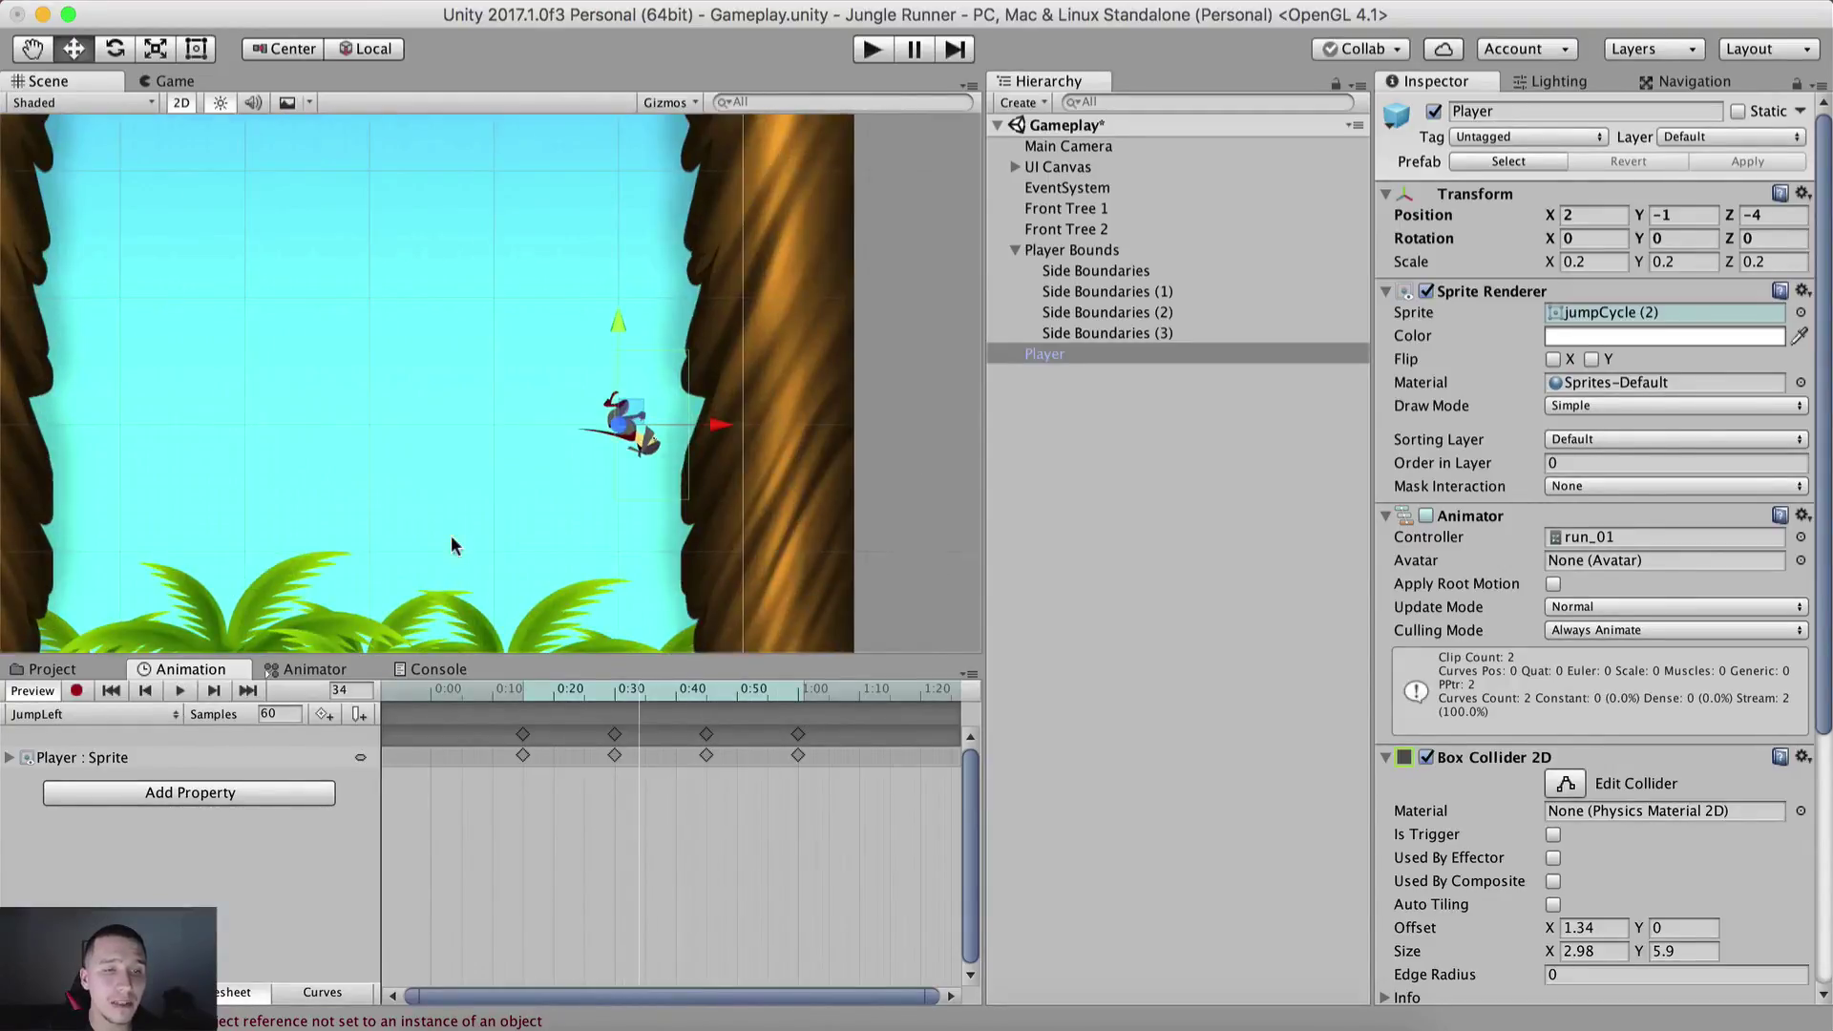
pyautogui.scroll(-2, 617, 475)
pyautogui.click(46, 692)
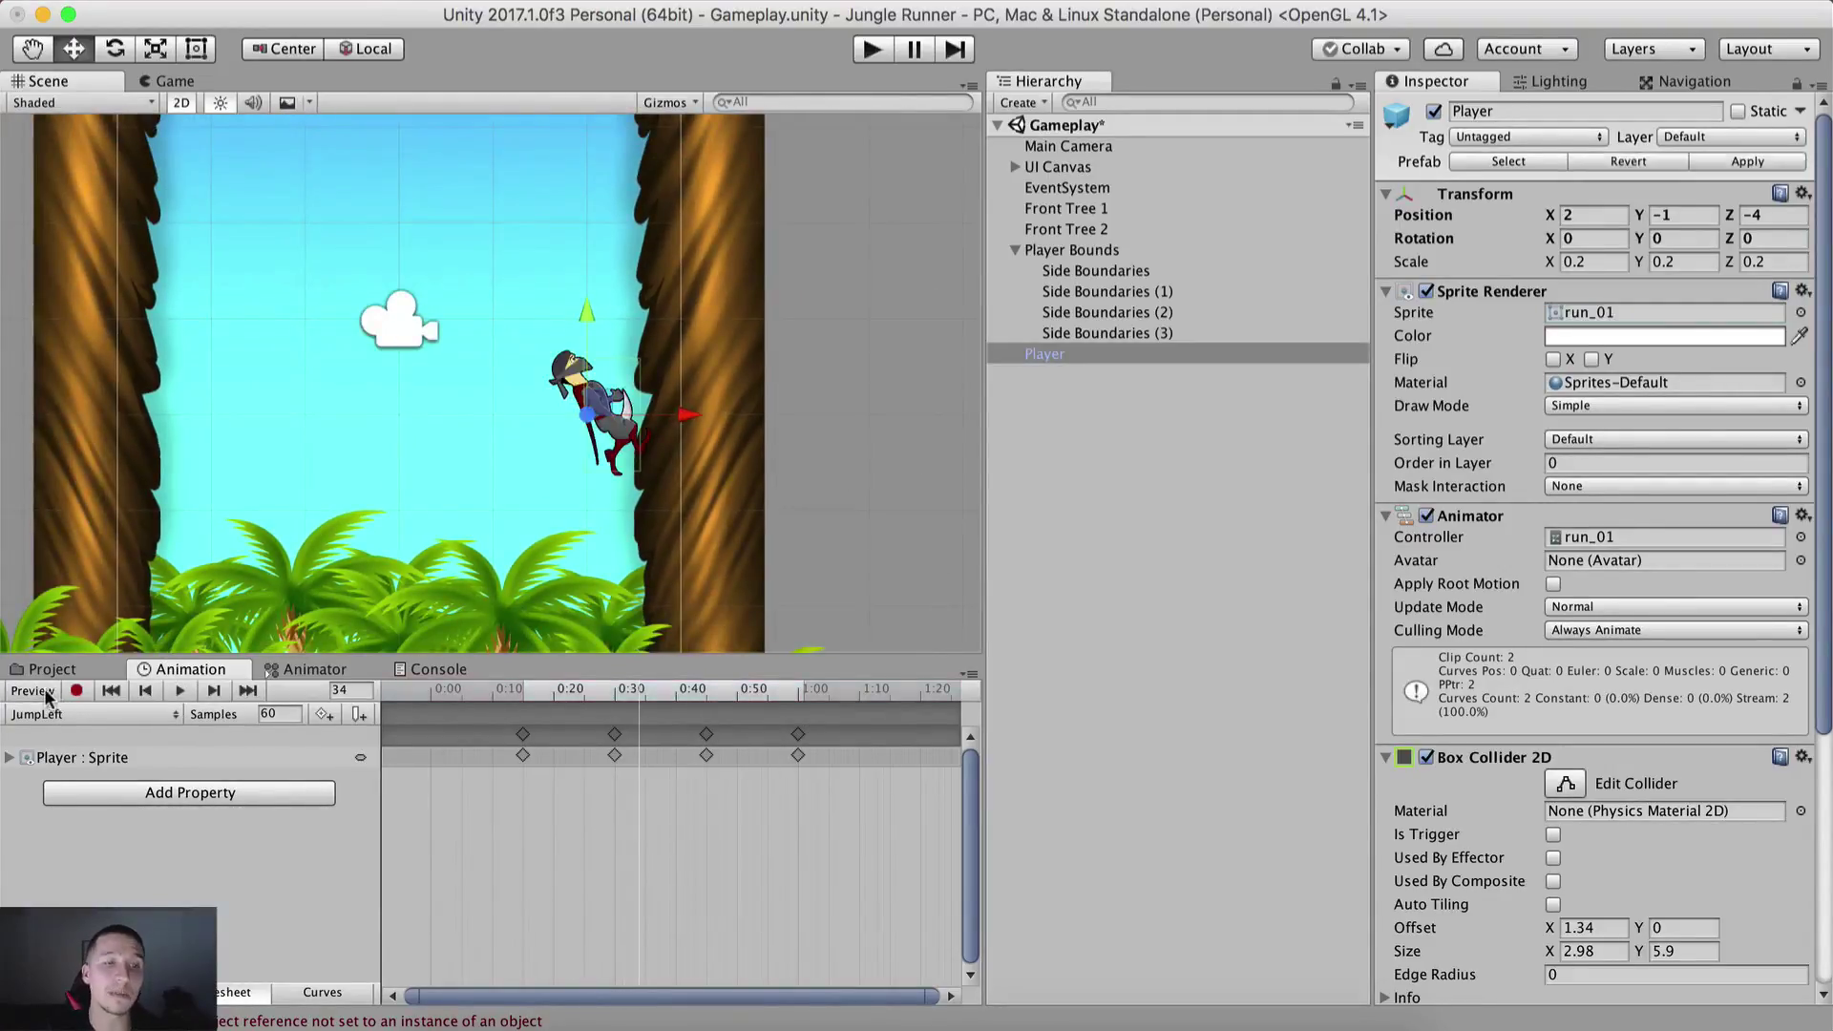
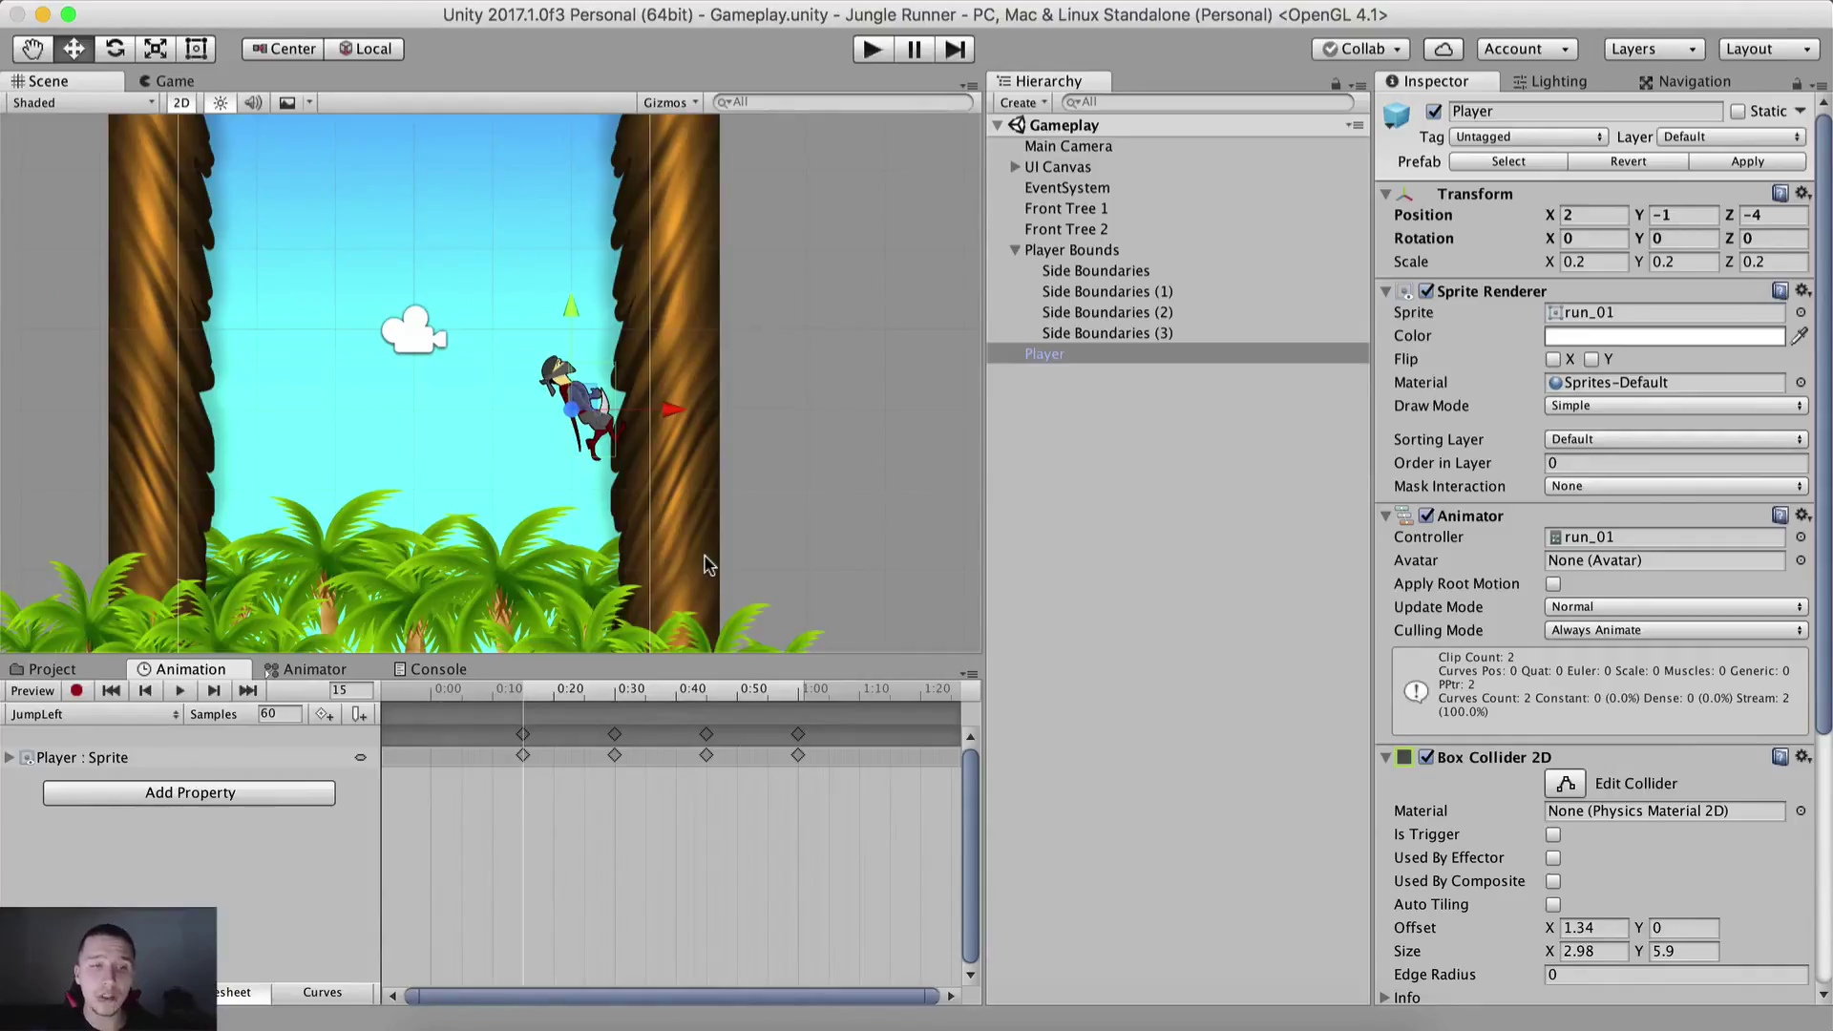
# Step: Try the Player against the opposite tree trunk at about X -2.72, and set its X position back to 2
pyautogui.moveTo(667, 414); pyautogui.dragTo(296, 370)
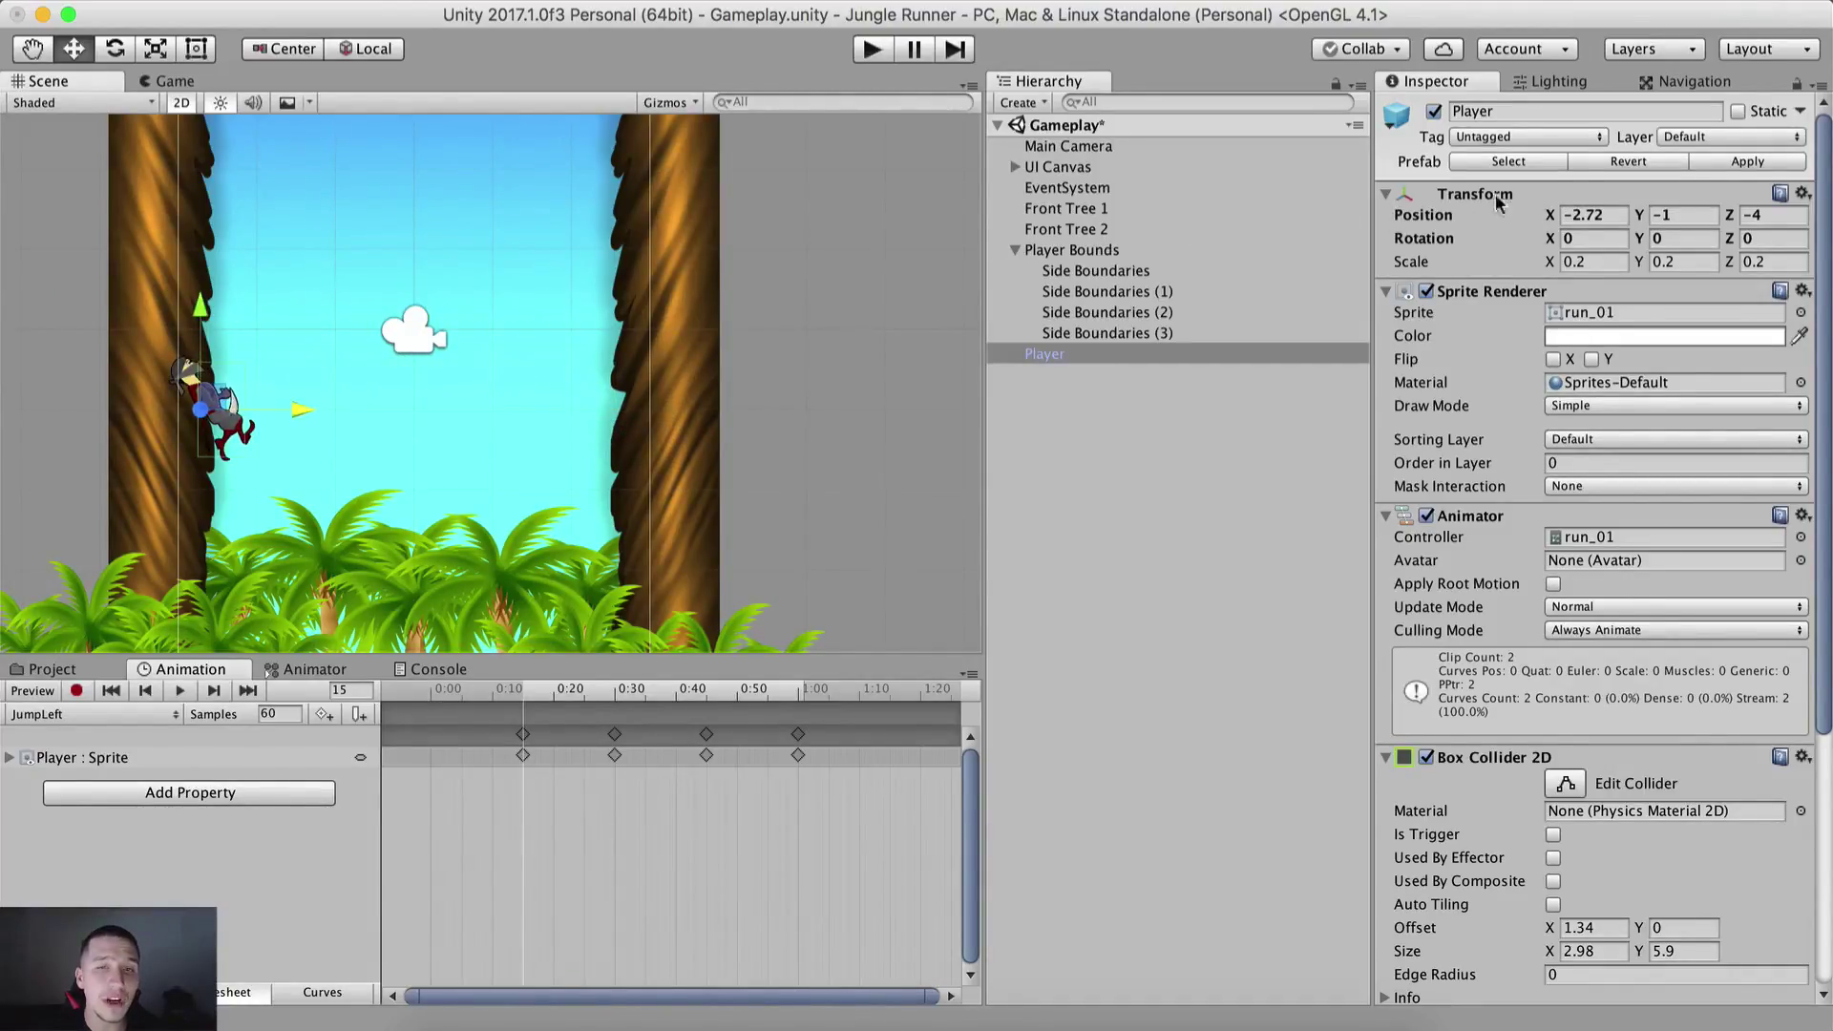
pyautogui.click(1621, 215)
pyautogui.write('2')
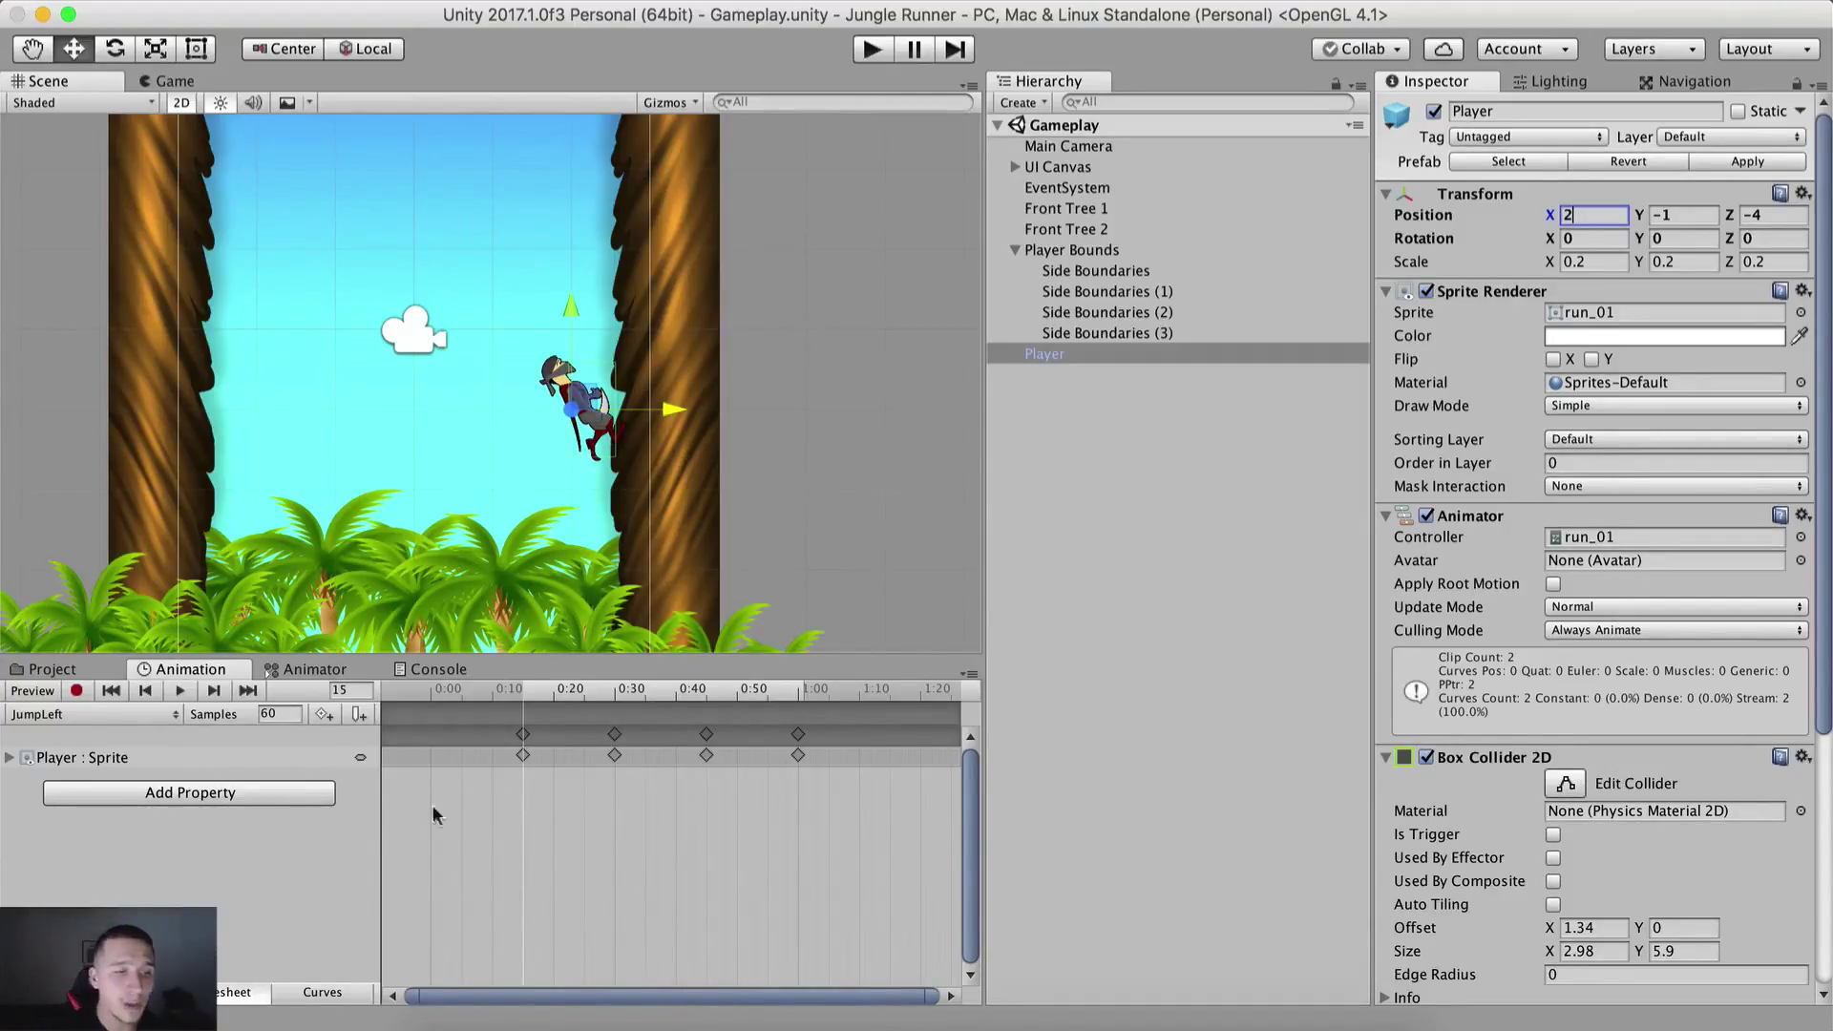
# Step: Switch to the RunRight clip and start recording keyframes for the Player
pyautogui.click(96, 716)
pyautogui.click(58, 735)
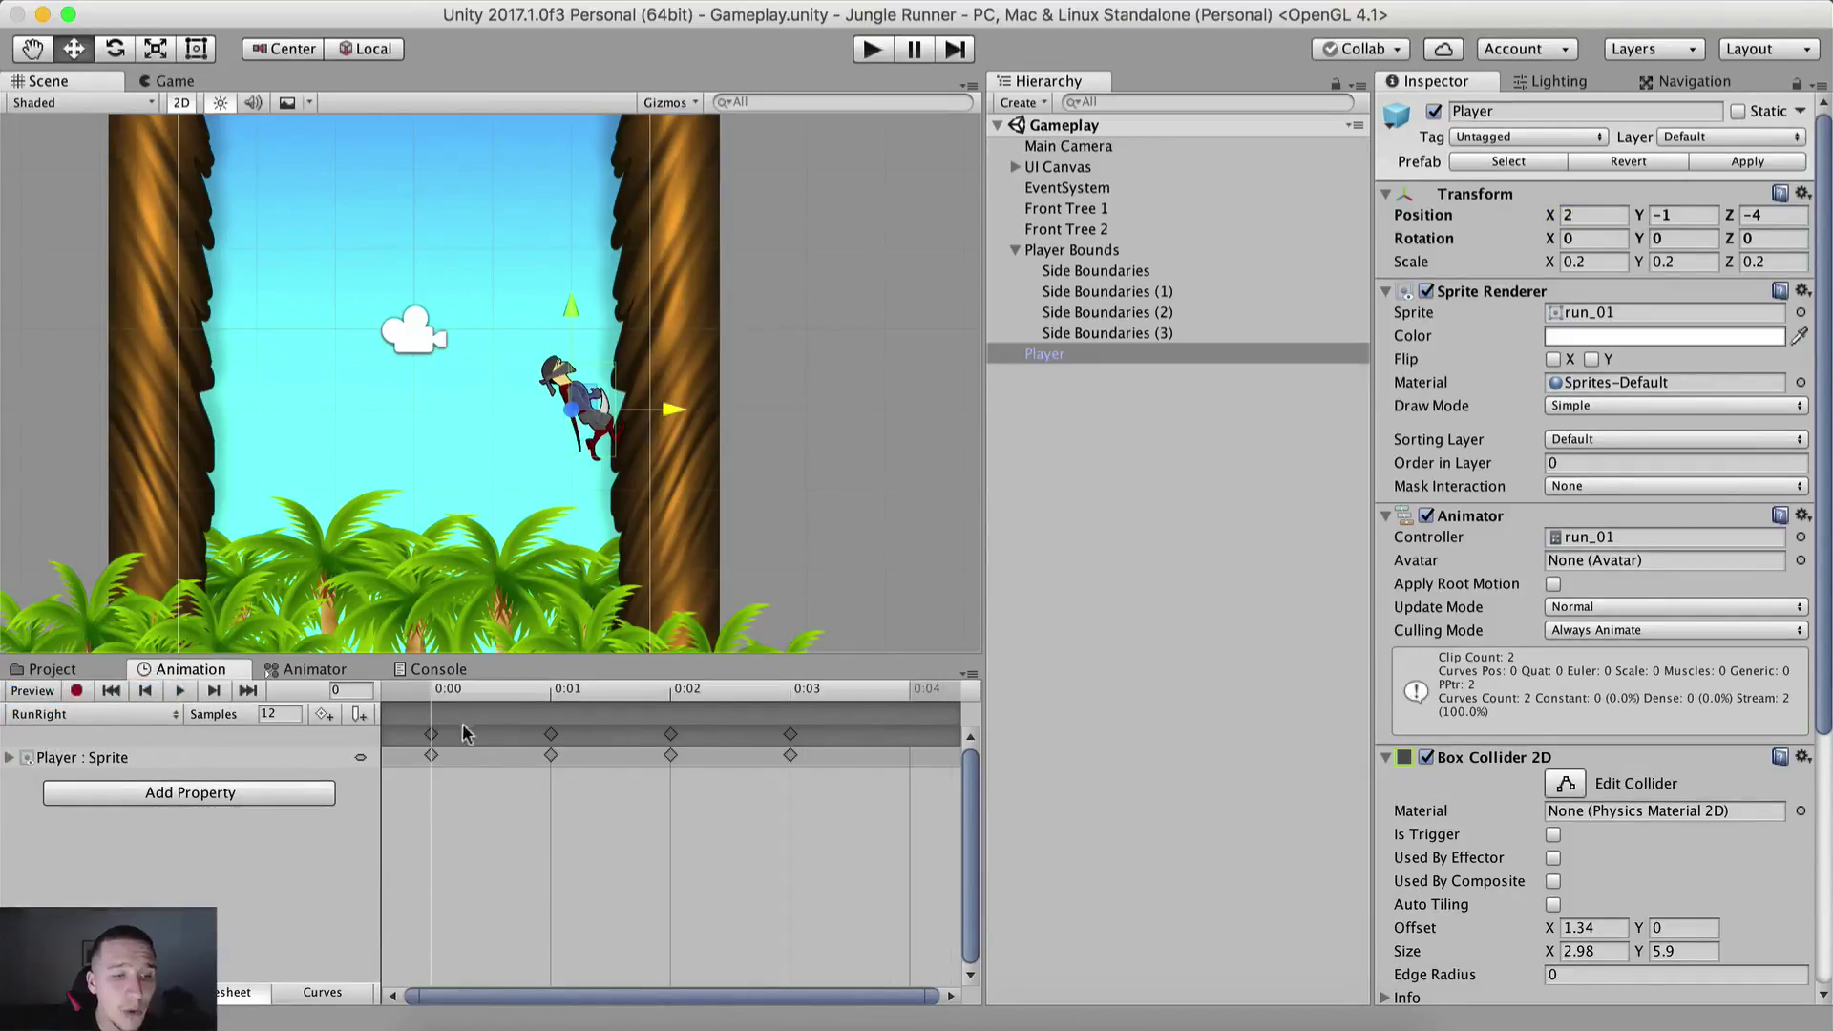
pyautogui.scroll(5, 654, 472)
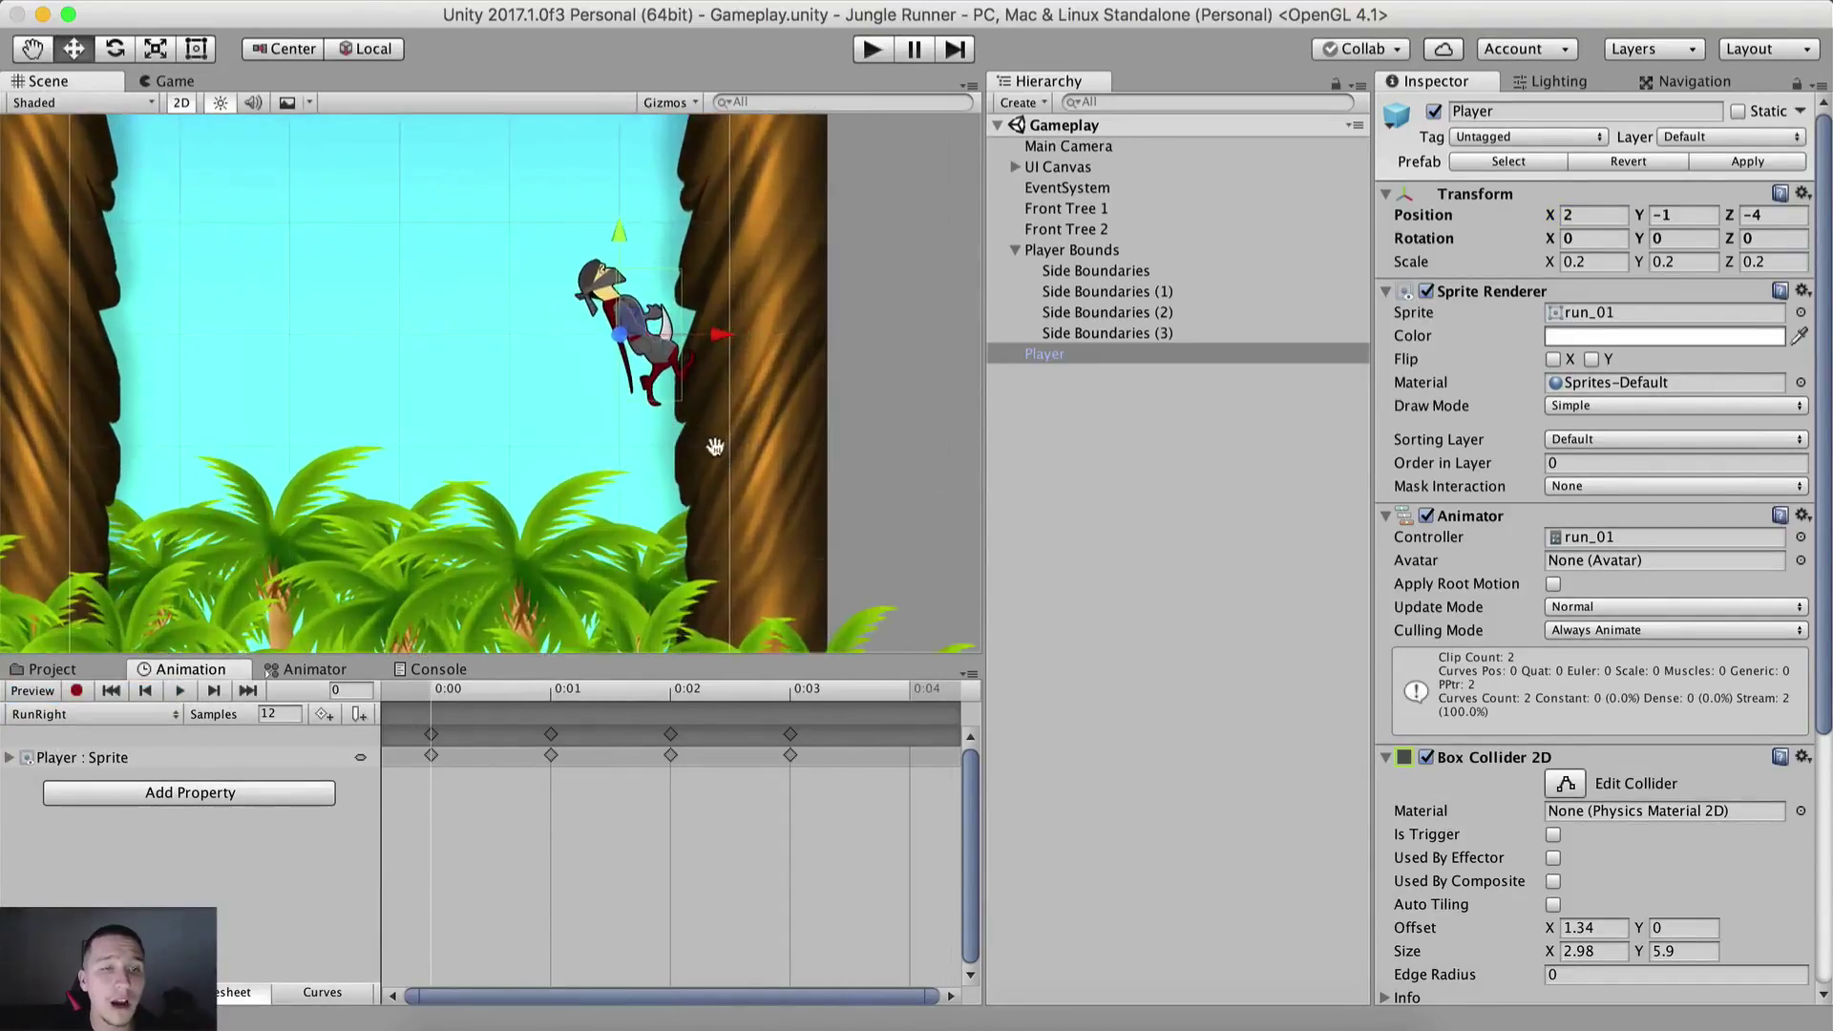
pyautogui.moveTo(714, 449); pyautogui.dragTo(645, 468, button='middle')
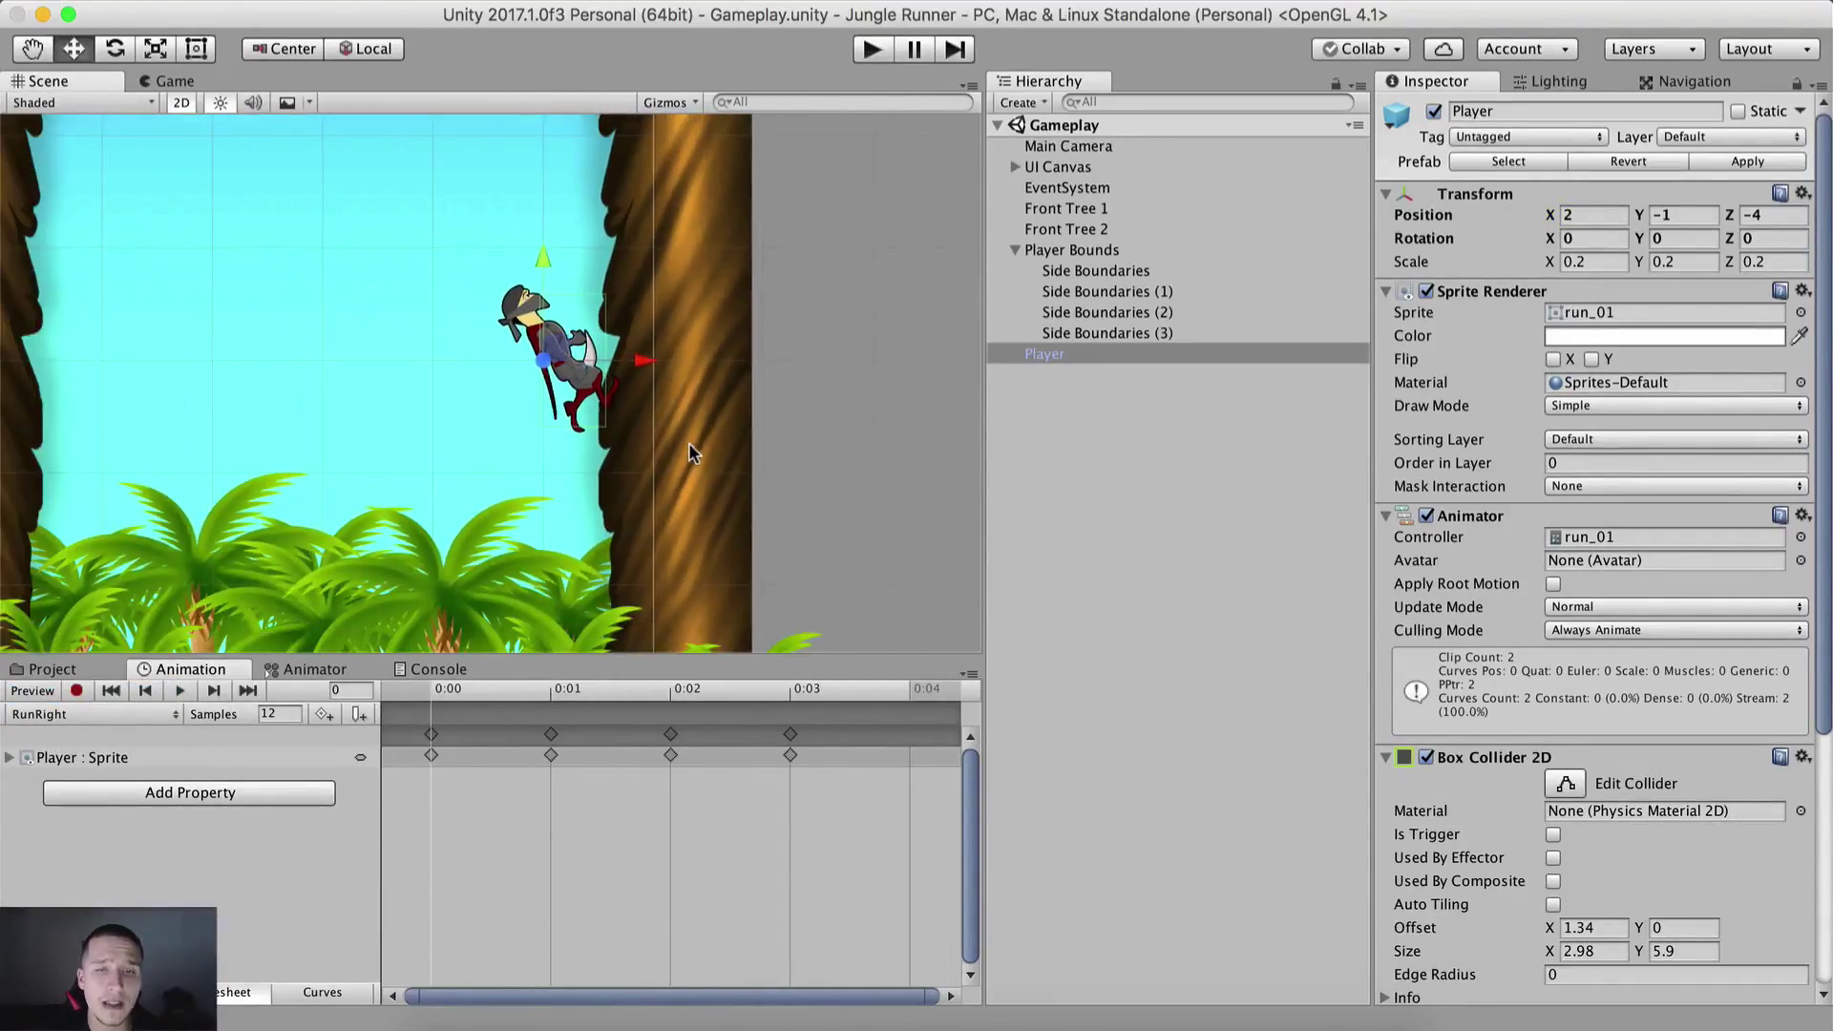
pyautogui.click(76, 691)
pyautogui.click(74, 691)
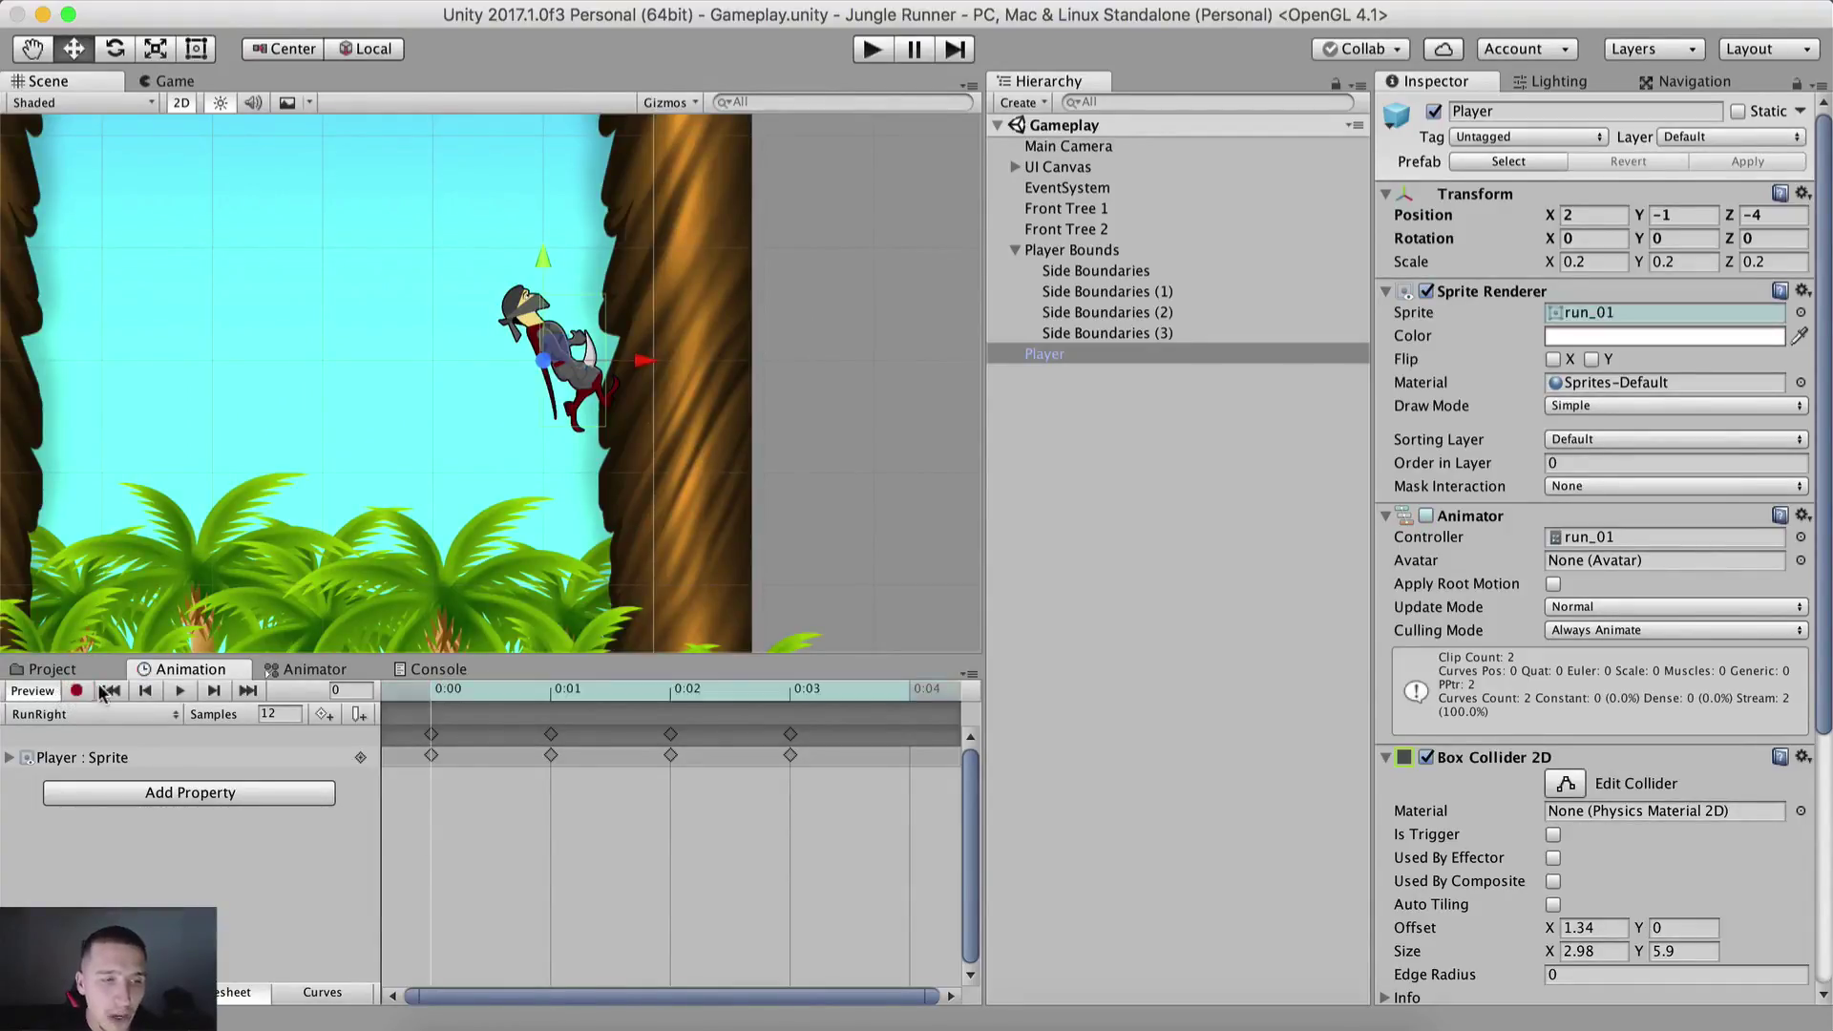
pyautogui.click(71, 691)
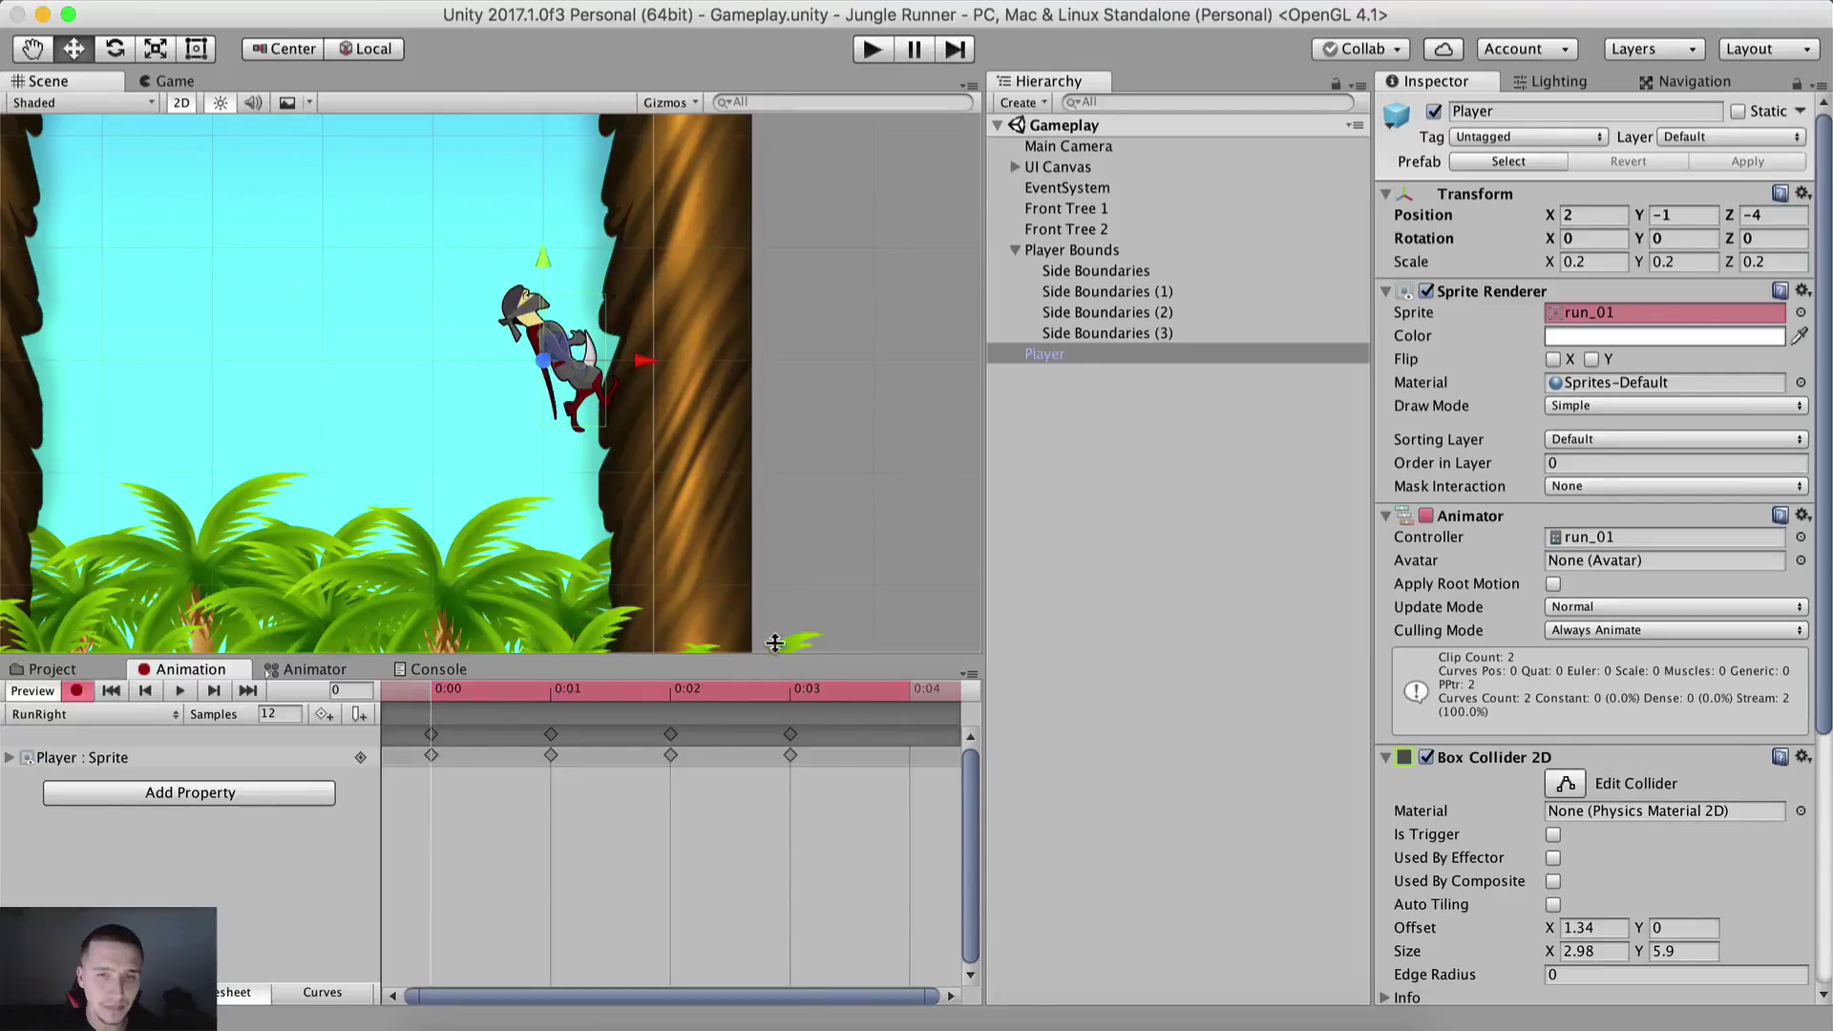
# Step: Record a position keyframe for the Player at frame 0 of RunRight with X set to 2
pyautogui.moveTo(1585, 217)
pyautogui.mouseDown()
pyautogui.moveTo(1557, 219)
pyautogui.moveTo(1586, 218)
pyautogui.mouseUp()
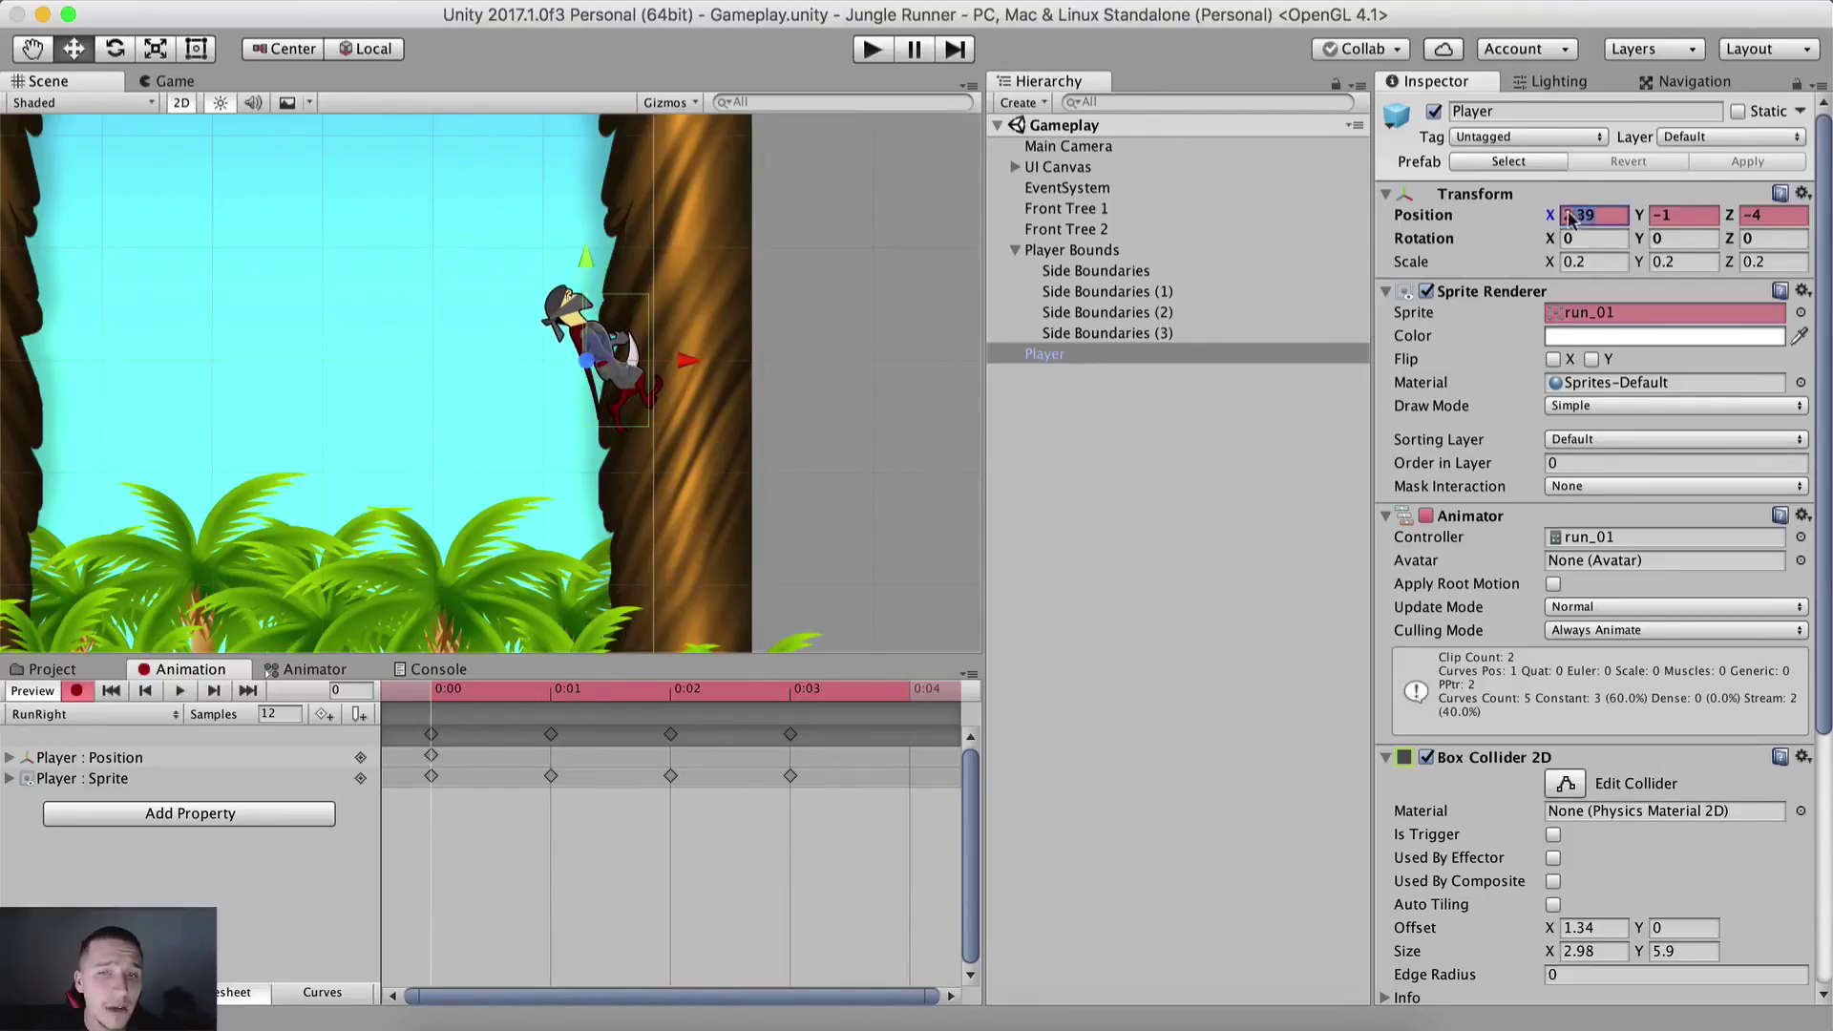
pyautogui.click(1586, 219)
pyautogui.write('2')
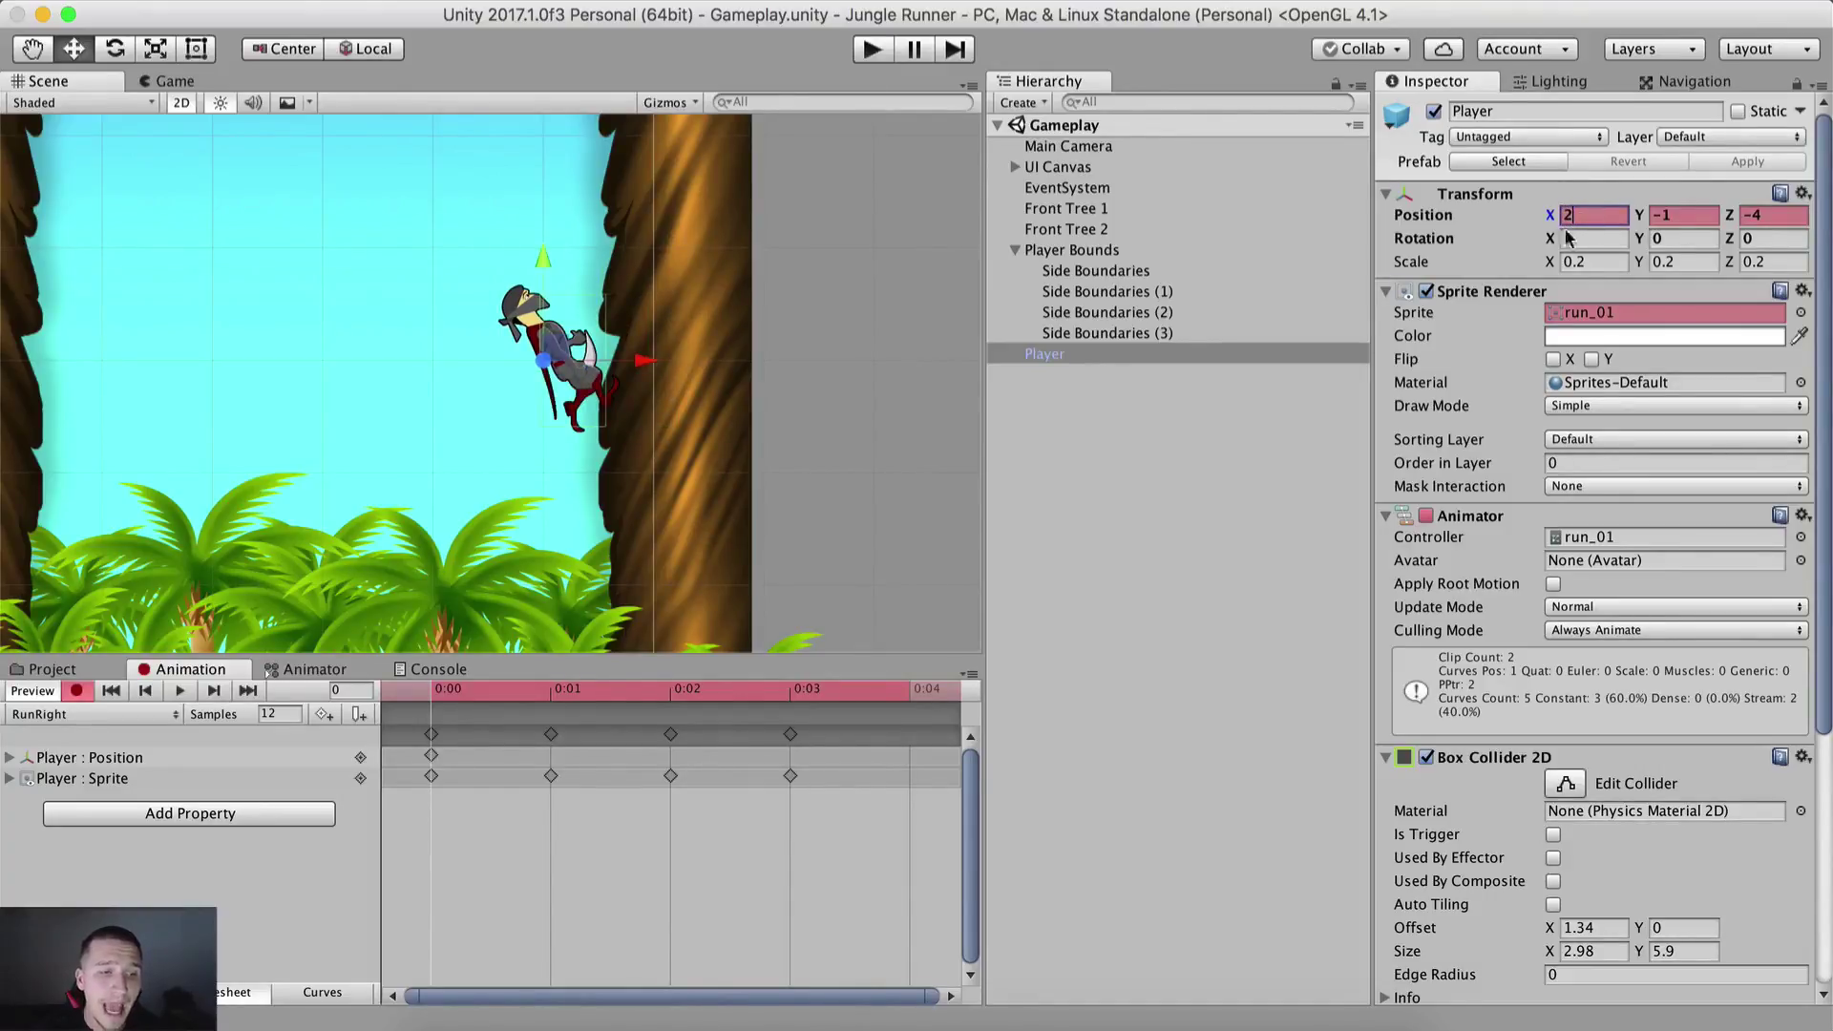
# Step: Record a position keyframe at frame 3 of RunRight with X set to 2.16, and expand the clip's Position property
pyautogui.click(790, 694)
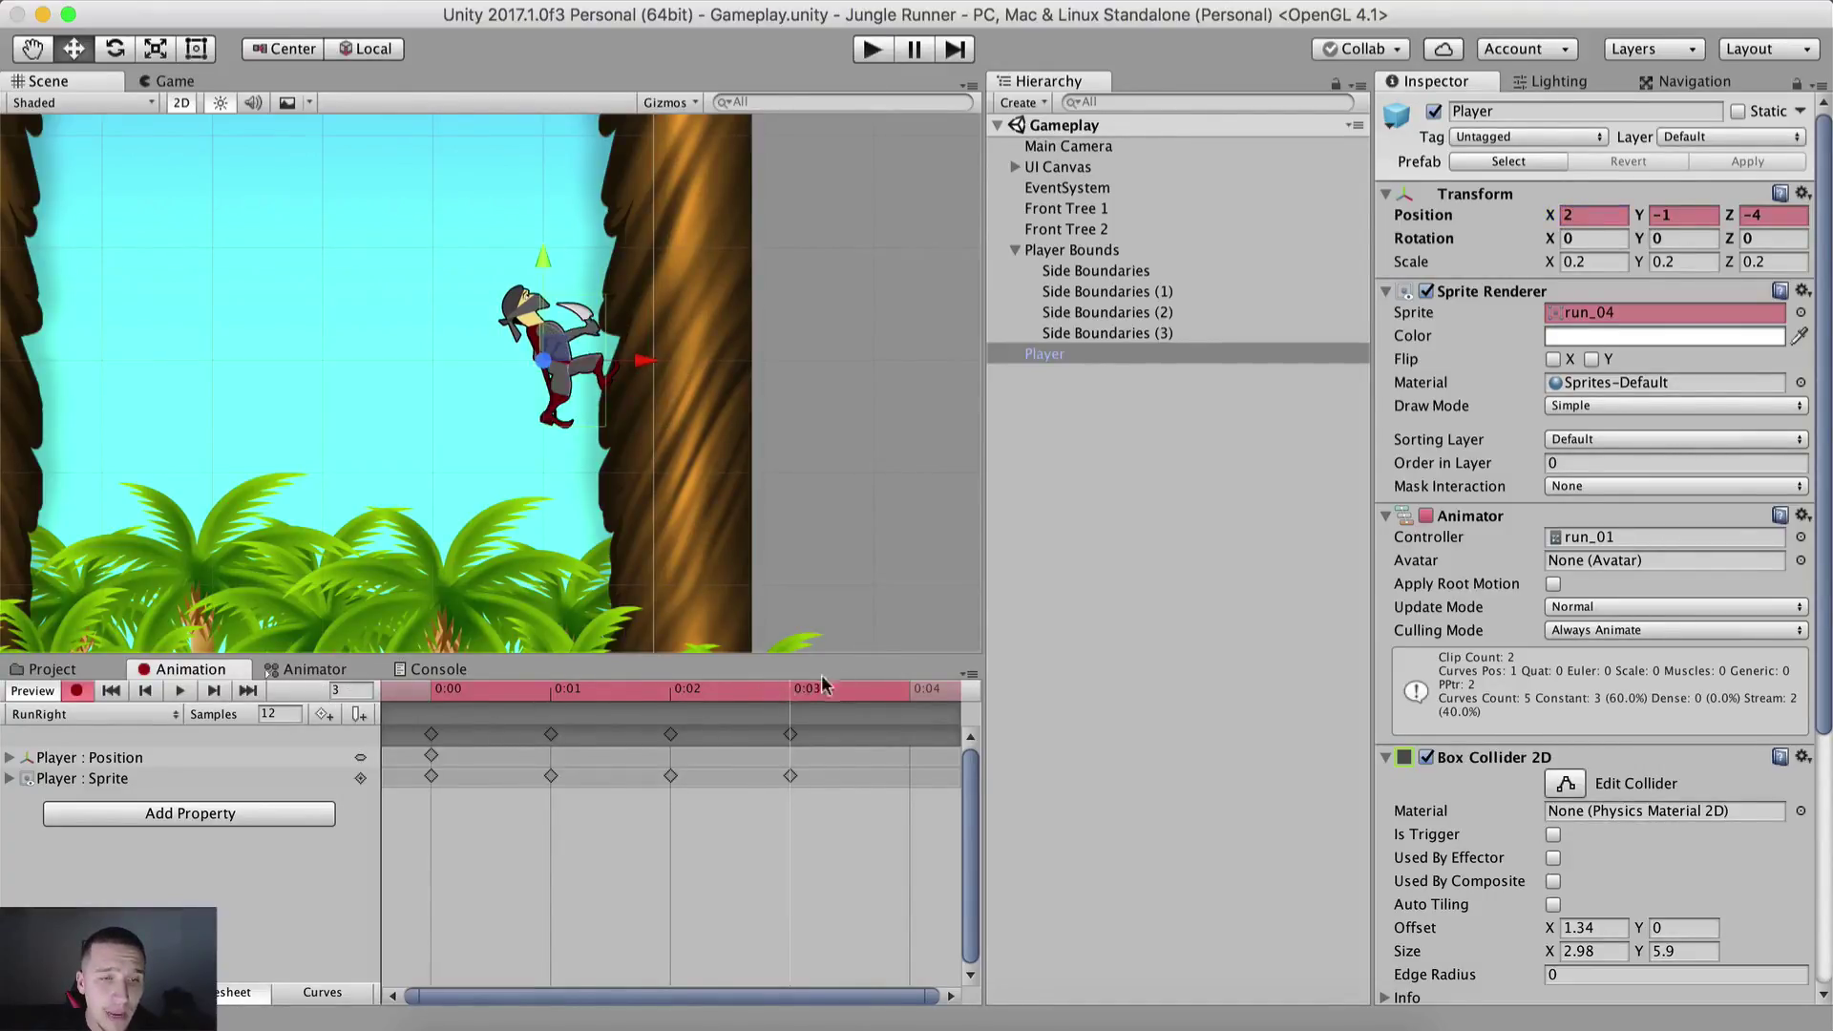
pyautogui.click(1593, 214)
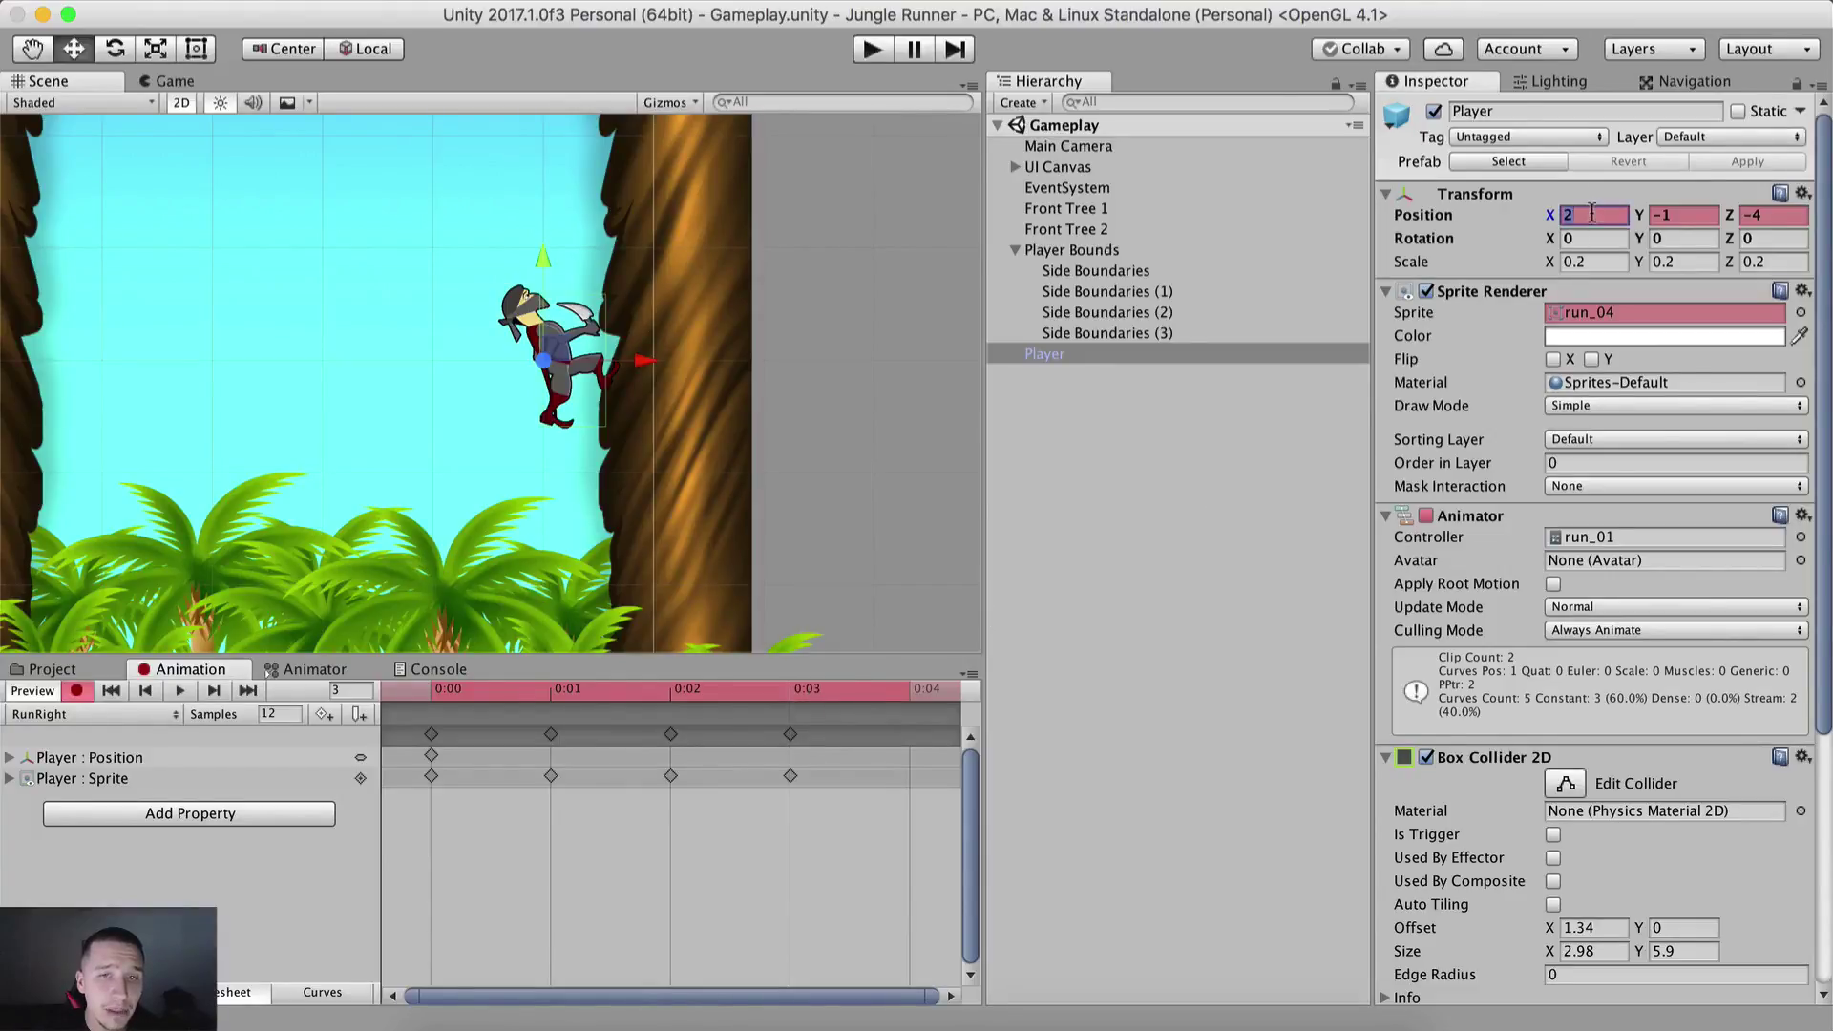
pyautogui.moveTo(1552, 215); pyautogui.dragTo(1556, 215)
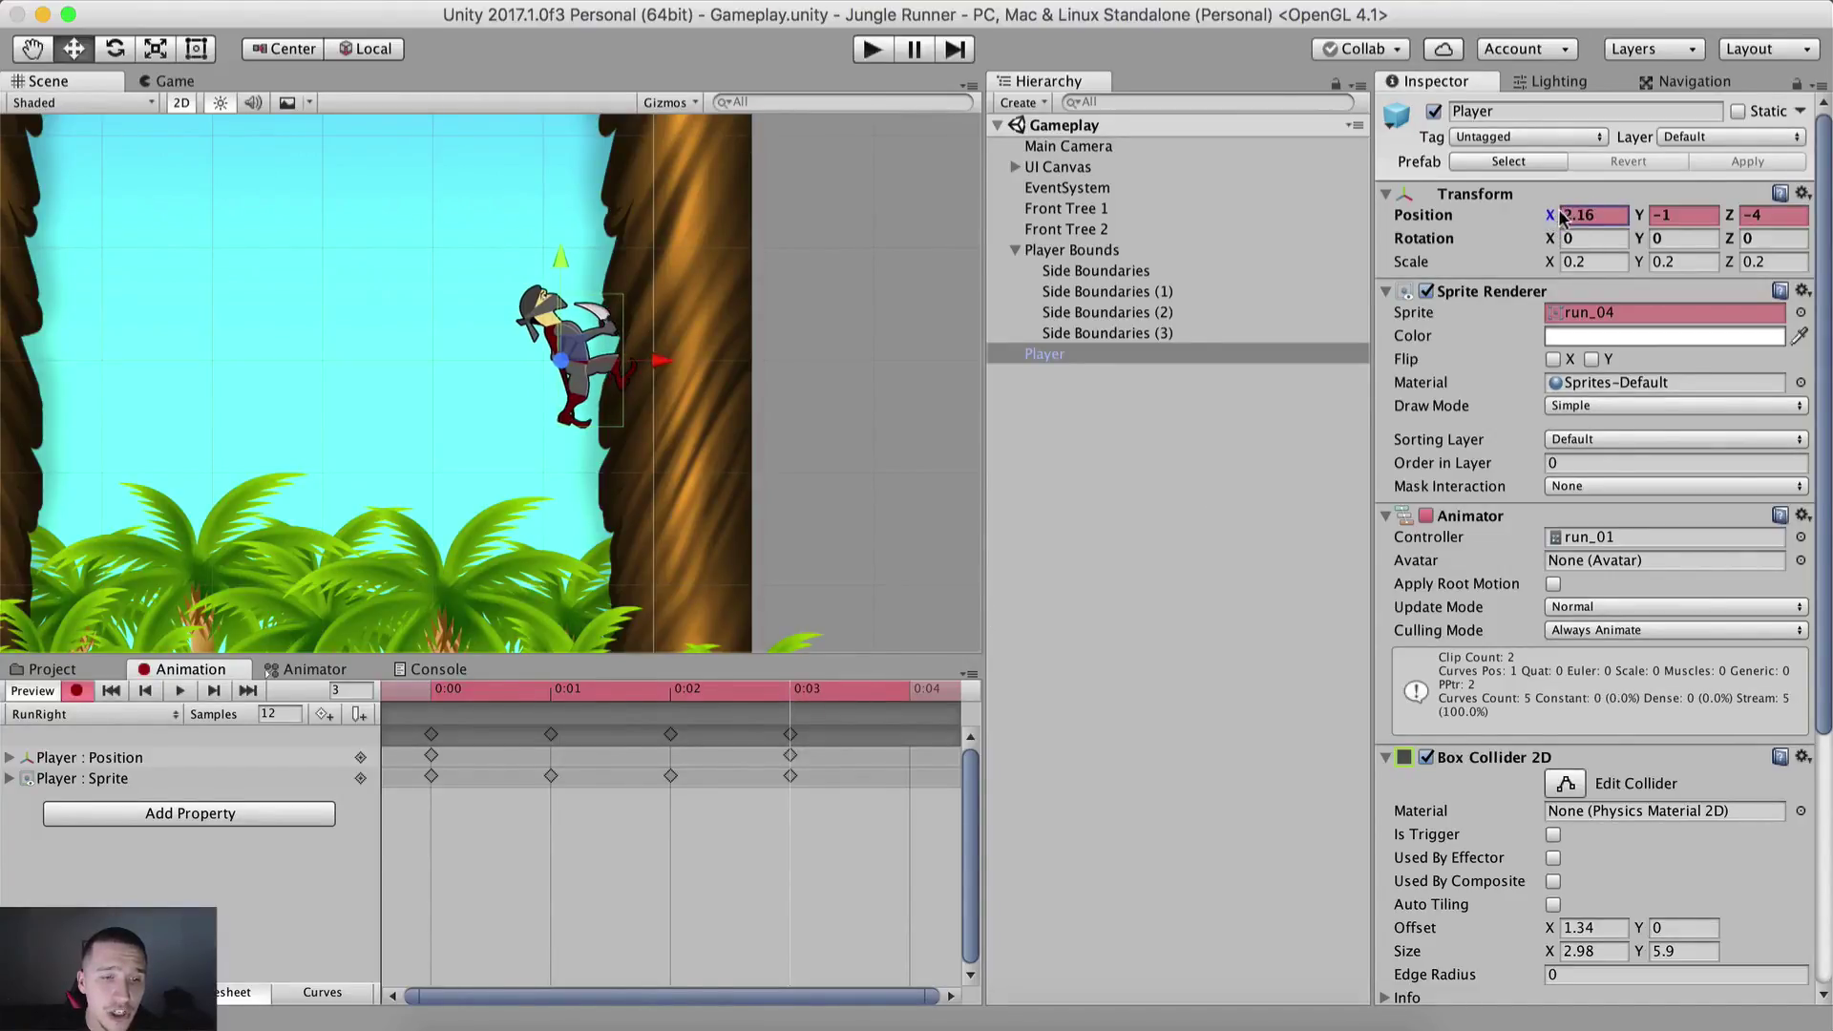
pyautogui.press('f')
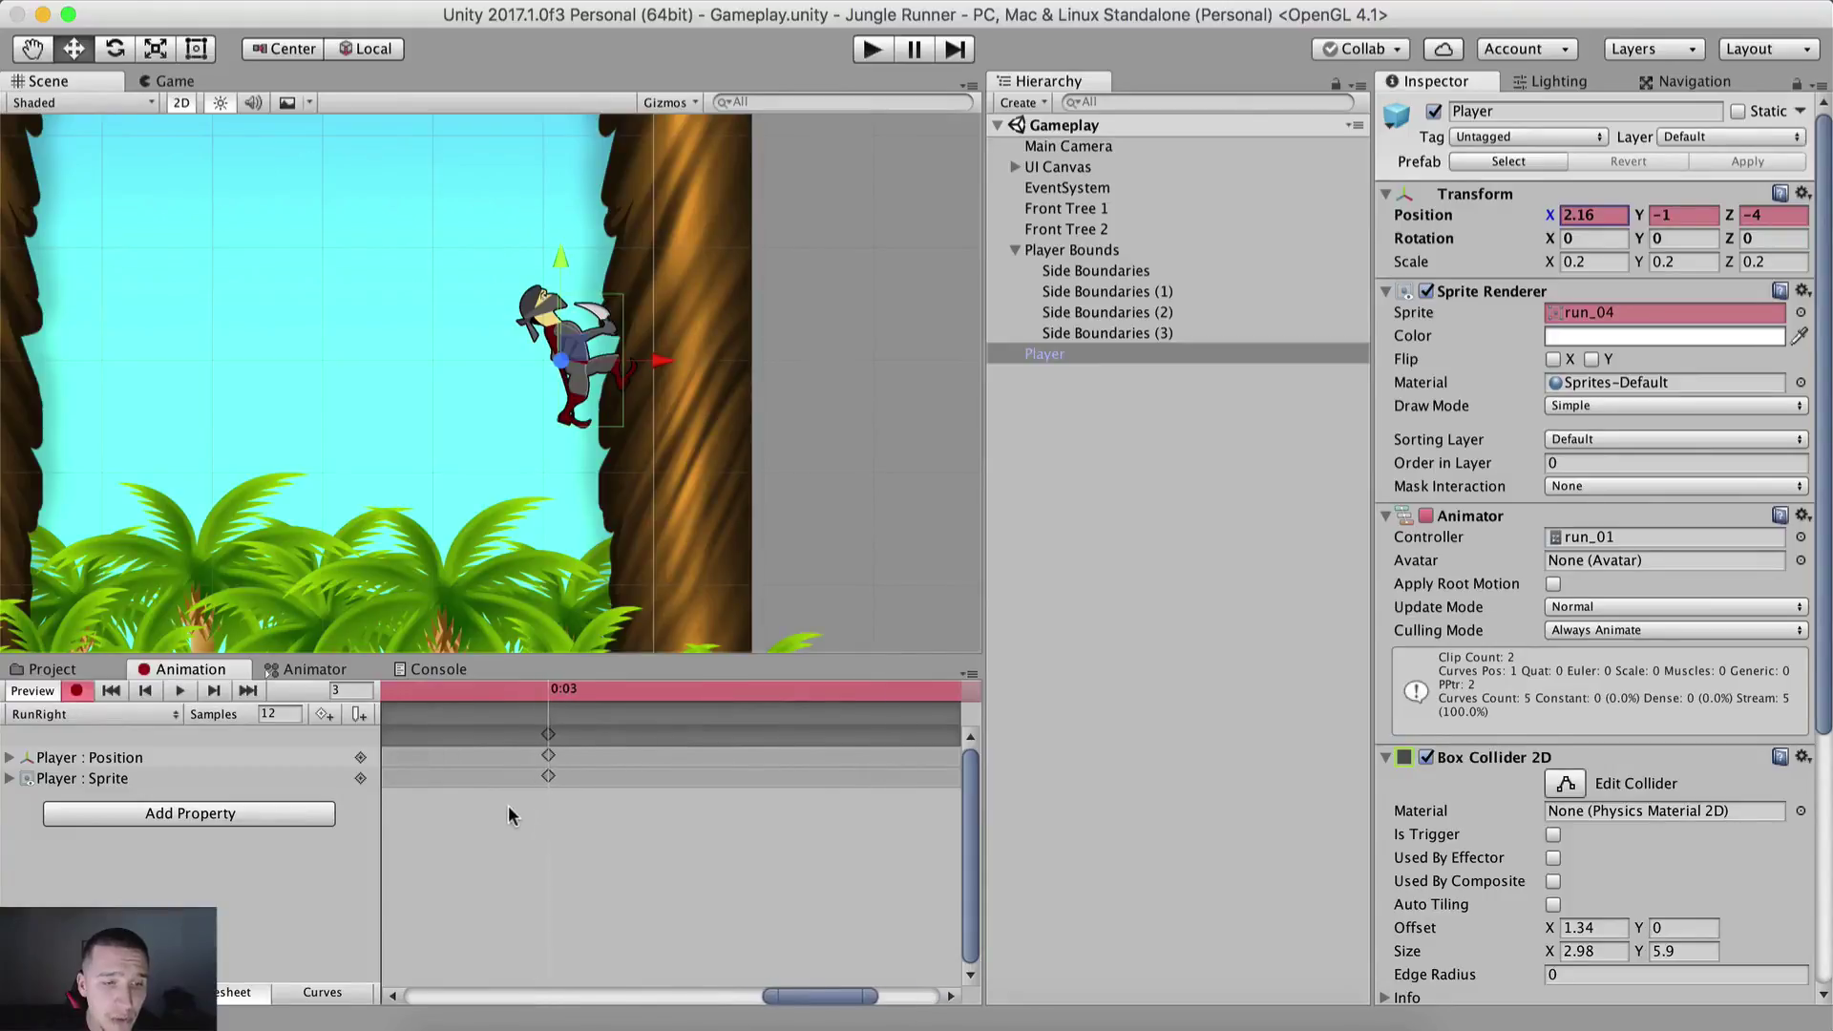
pyautogui.scroll(-10, 544, 779)
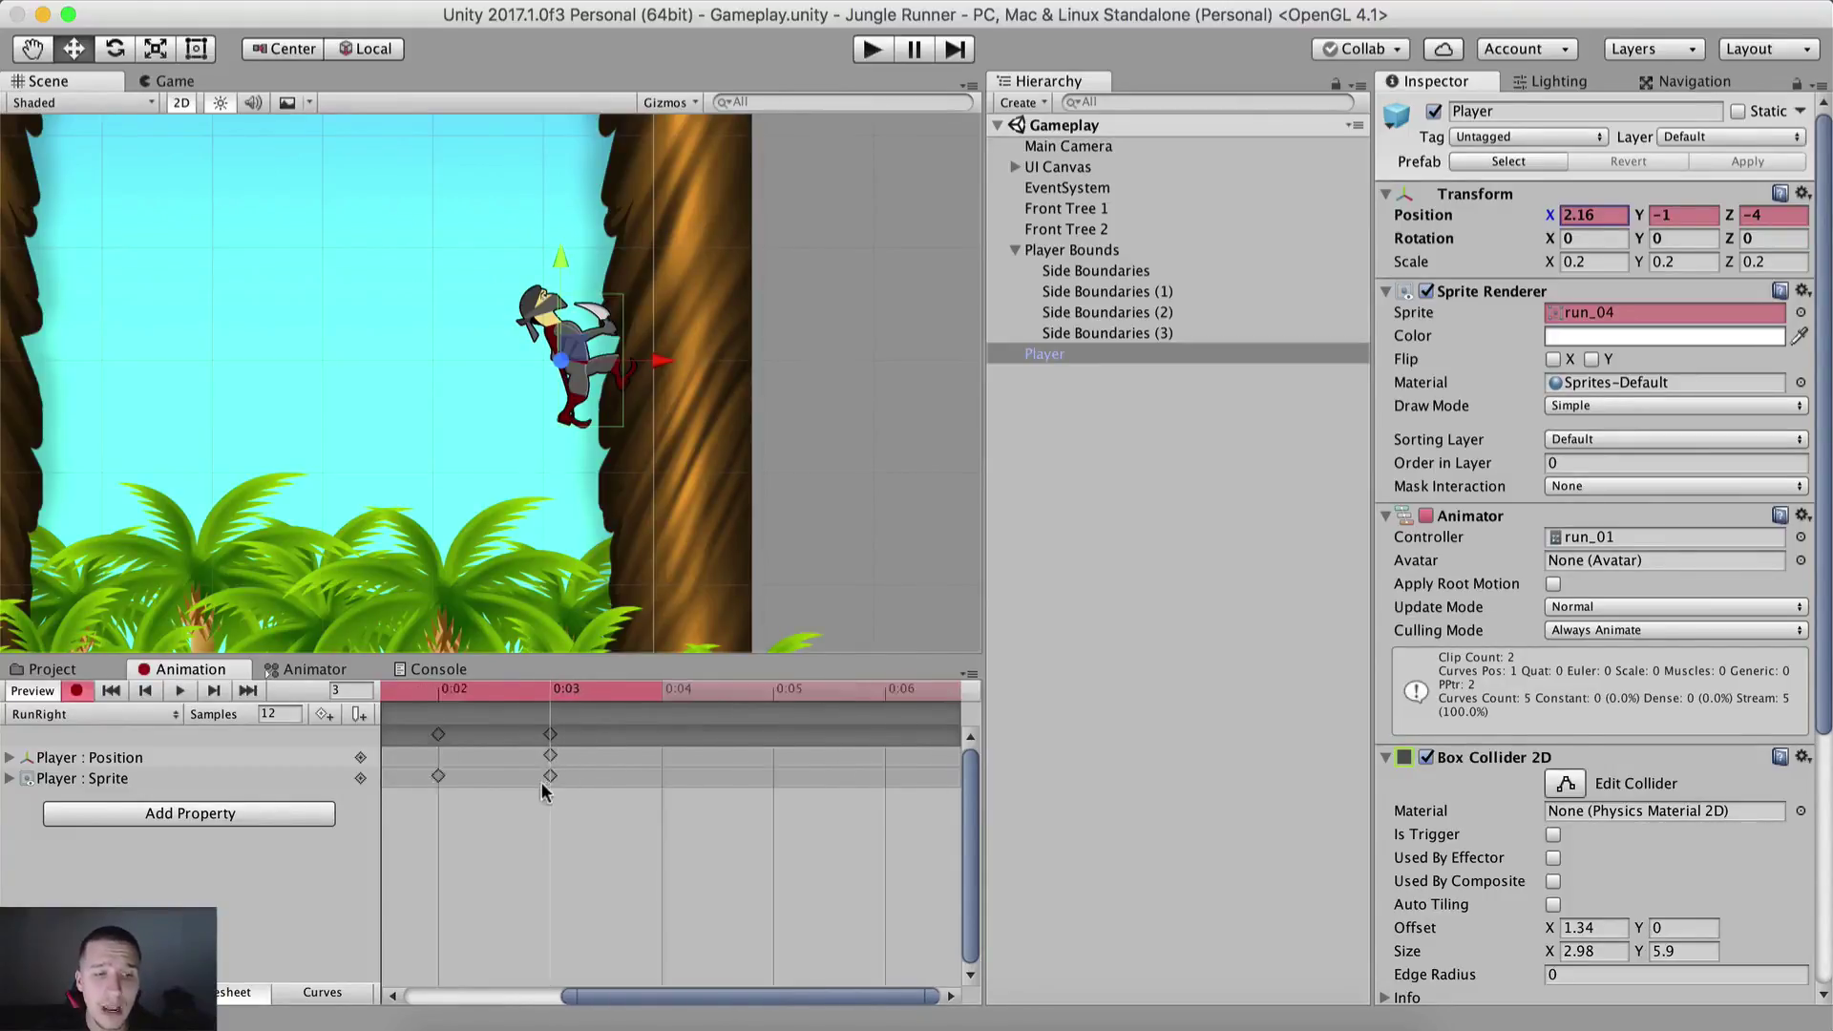
pyautogui.click(11, 758)
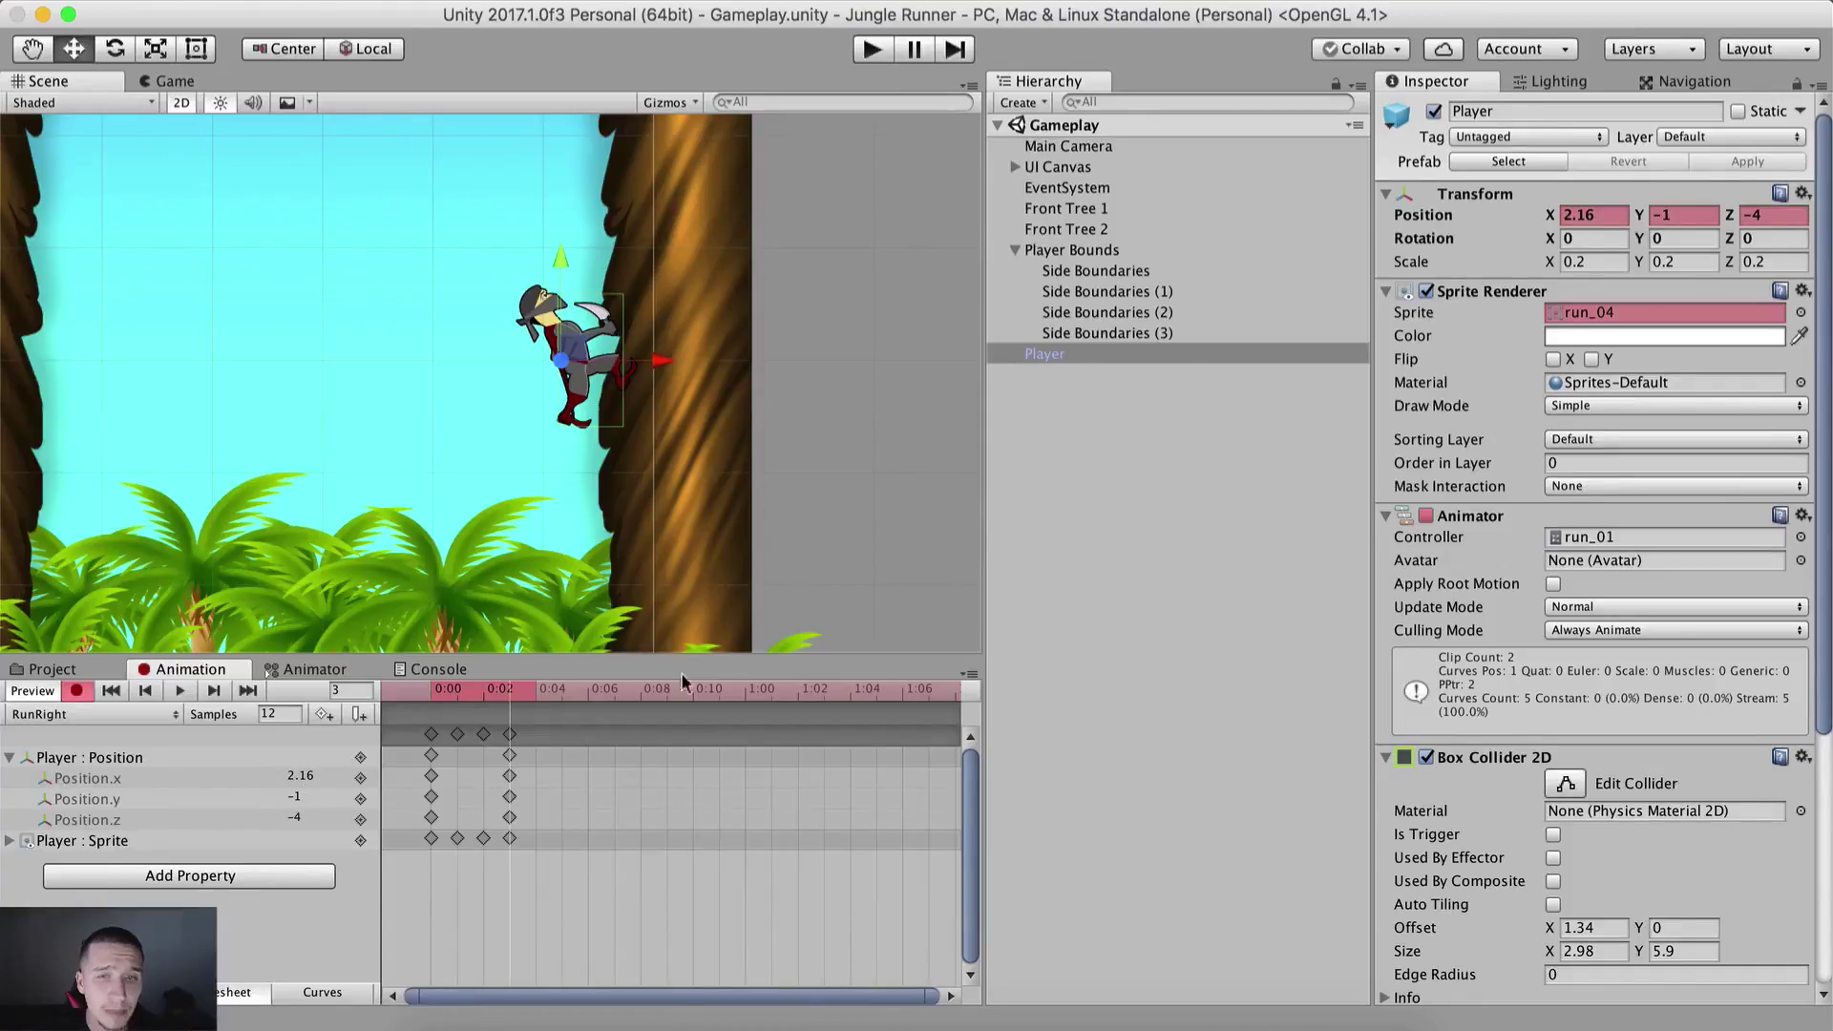
# Step: Set the Player's X position at frame 3 of RunRight to 2 and stop recording keyframes
pyautogui.click(1593, 214)
pyautogui.write('2')
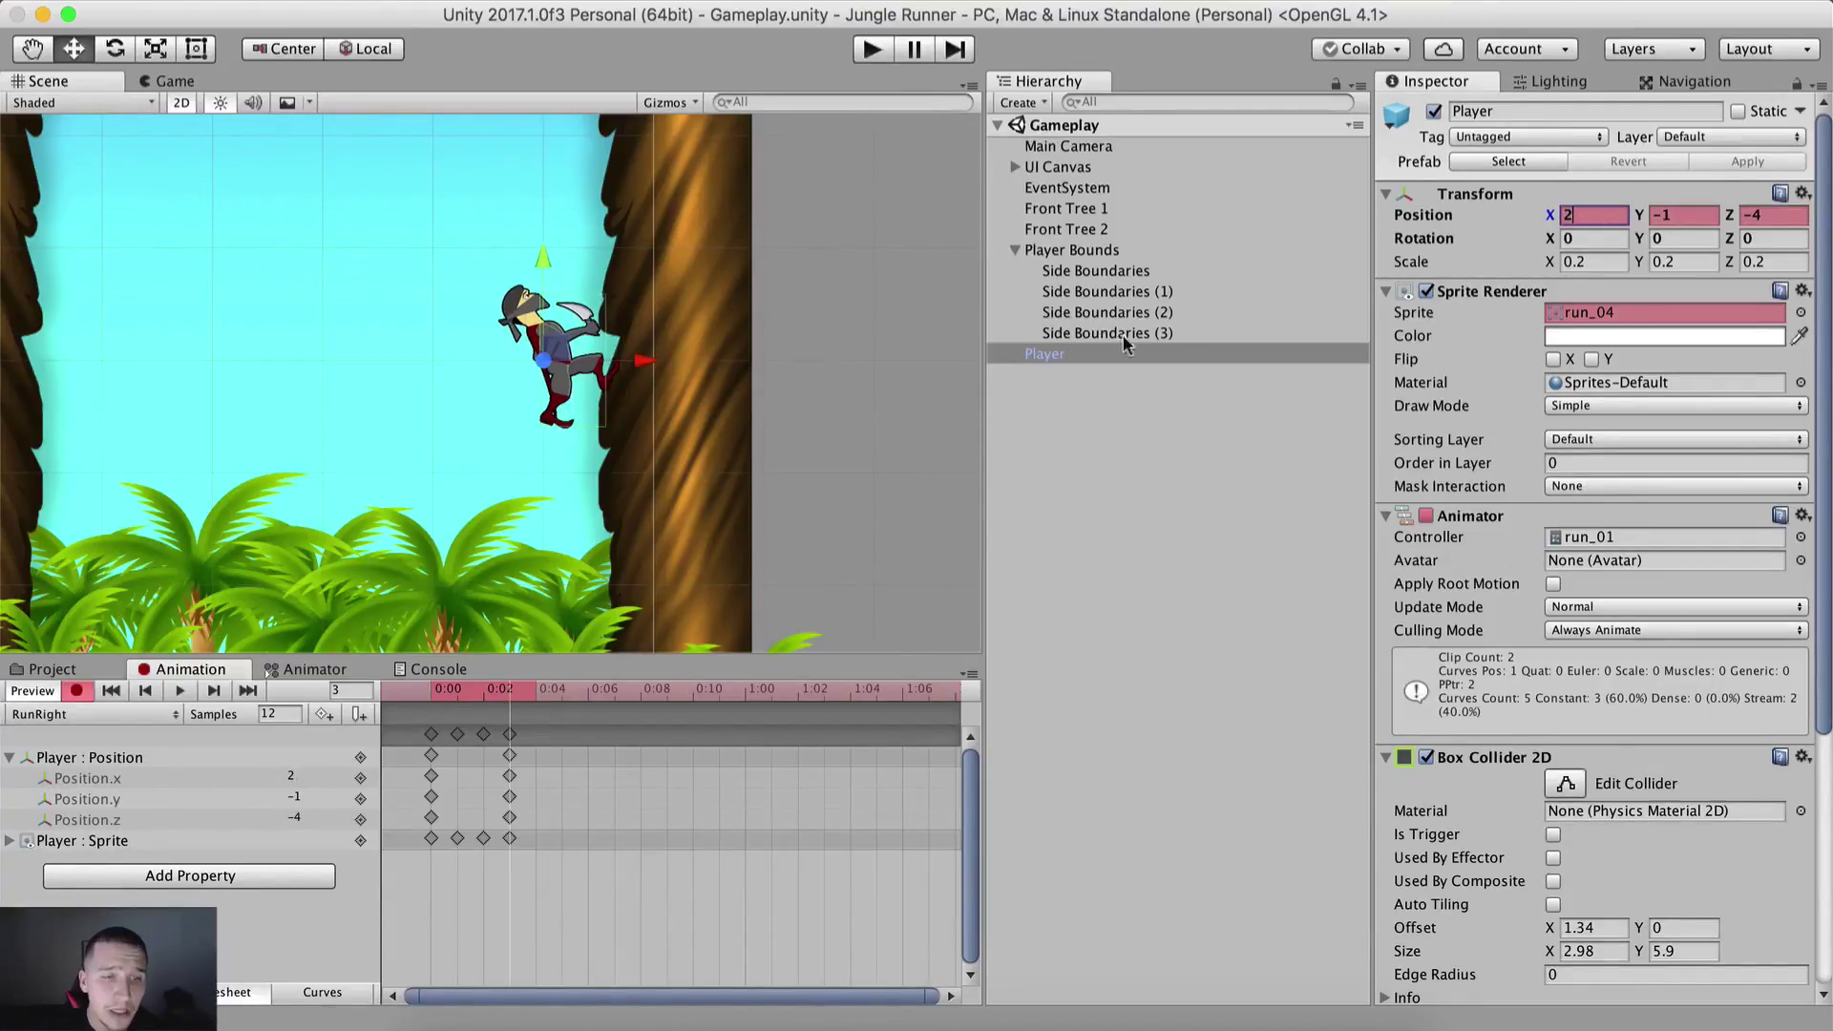
pyautogui.click(837, 439)
pyautogui.click(77, 690)
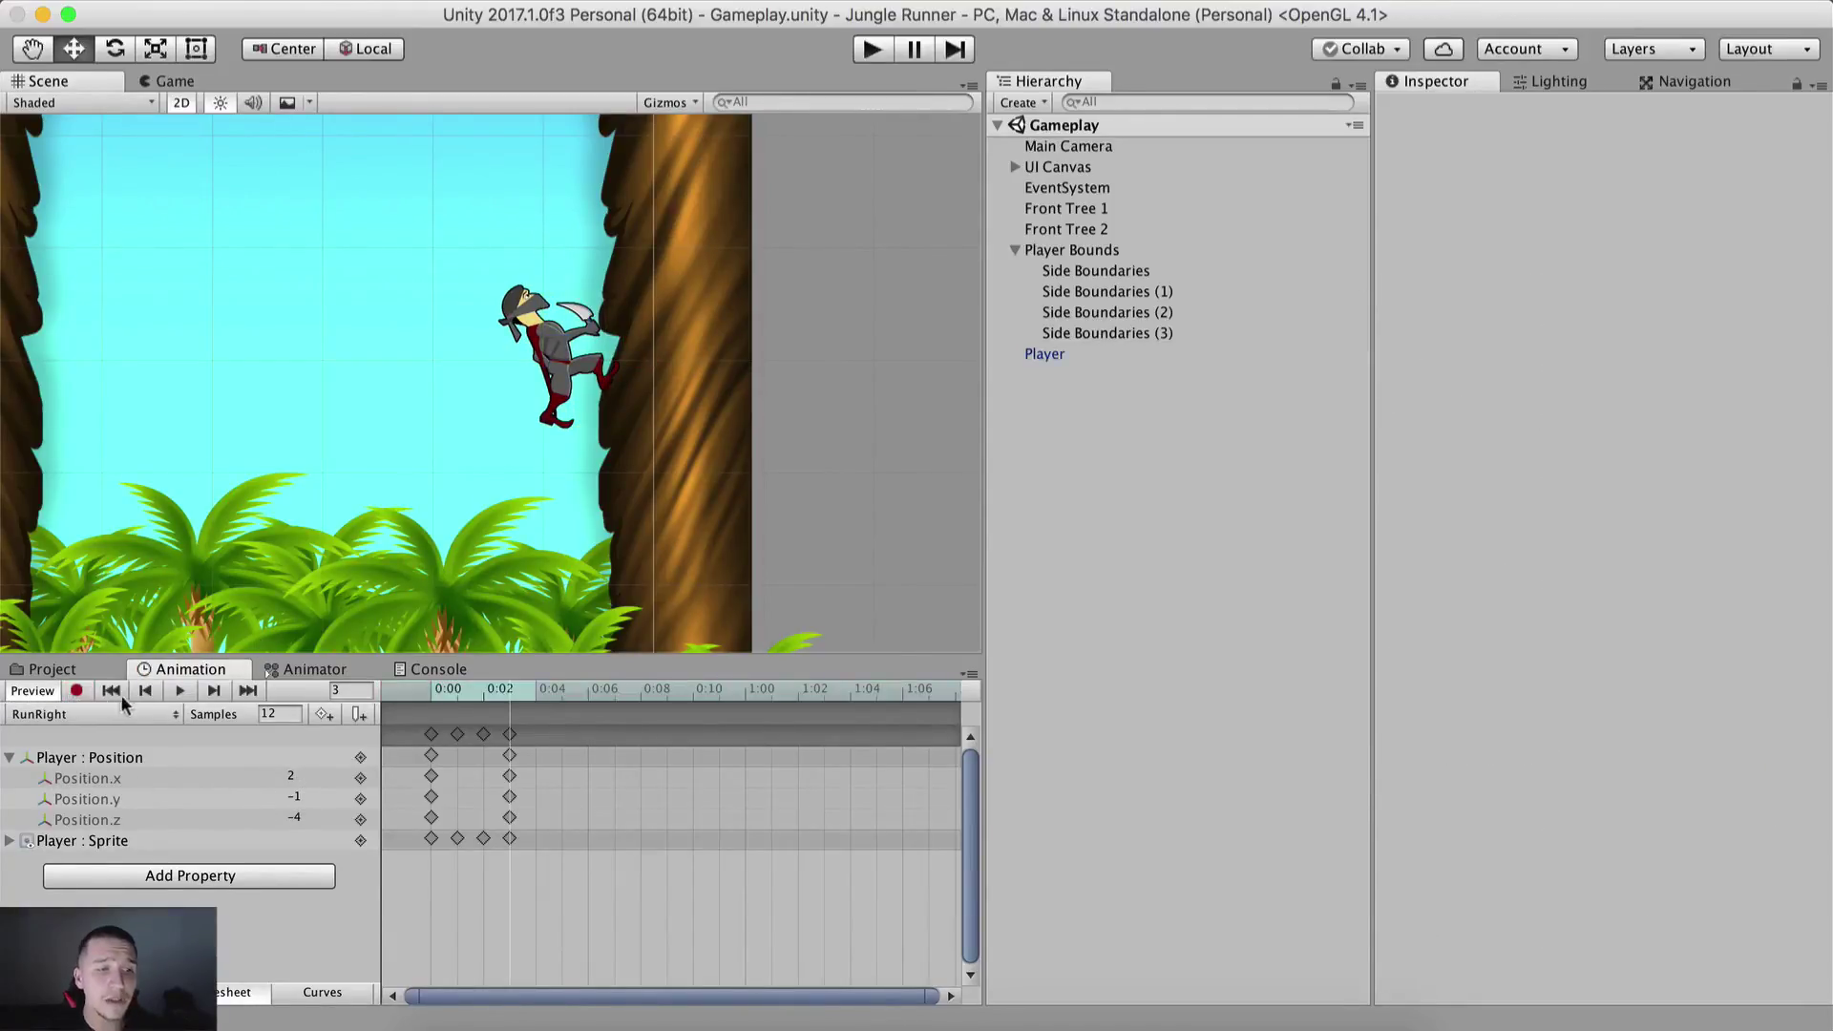
# Step: Play back the RunRight clip to check the Player's run on the tree trunk, and stop it
pyautogui.click(179, 690)
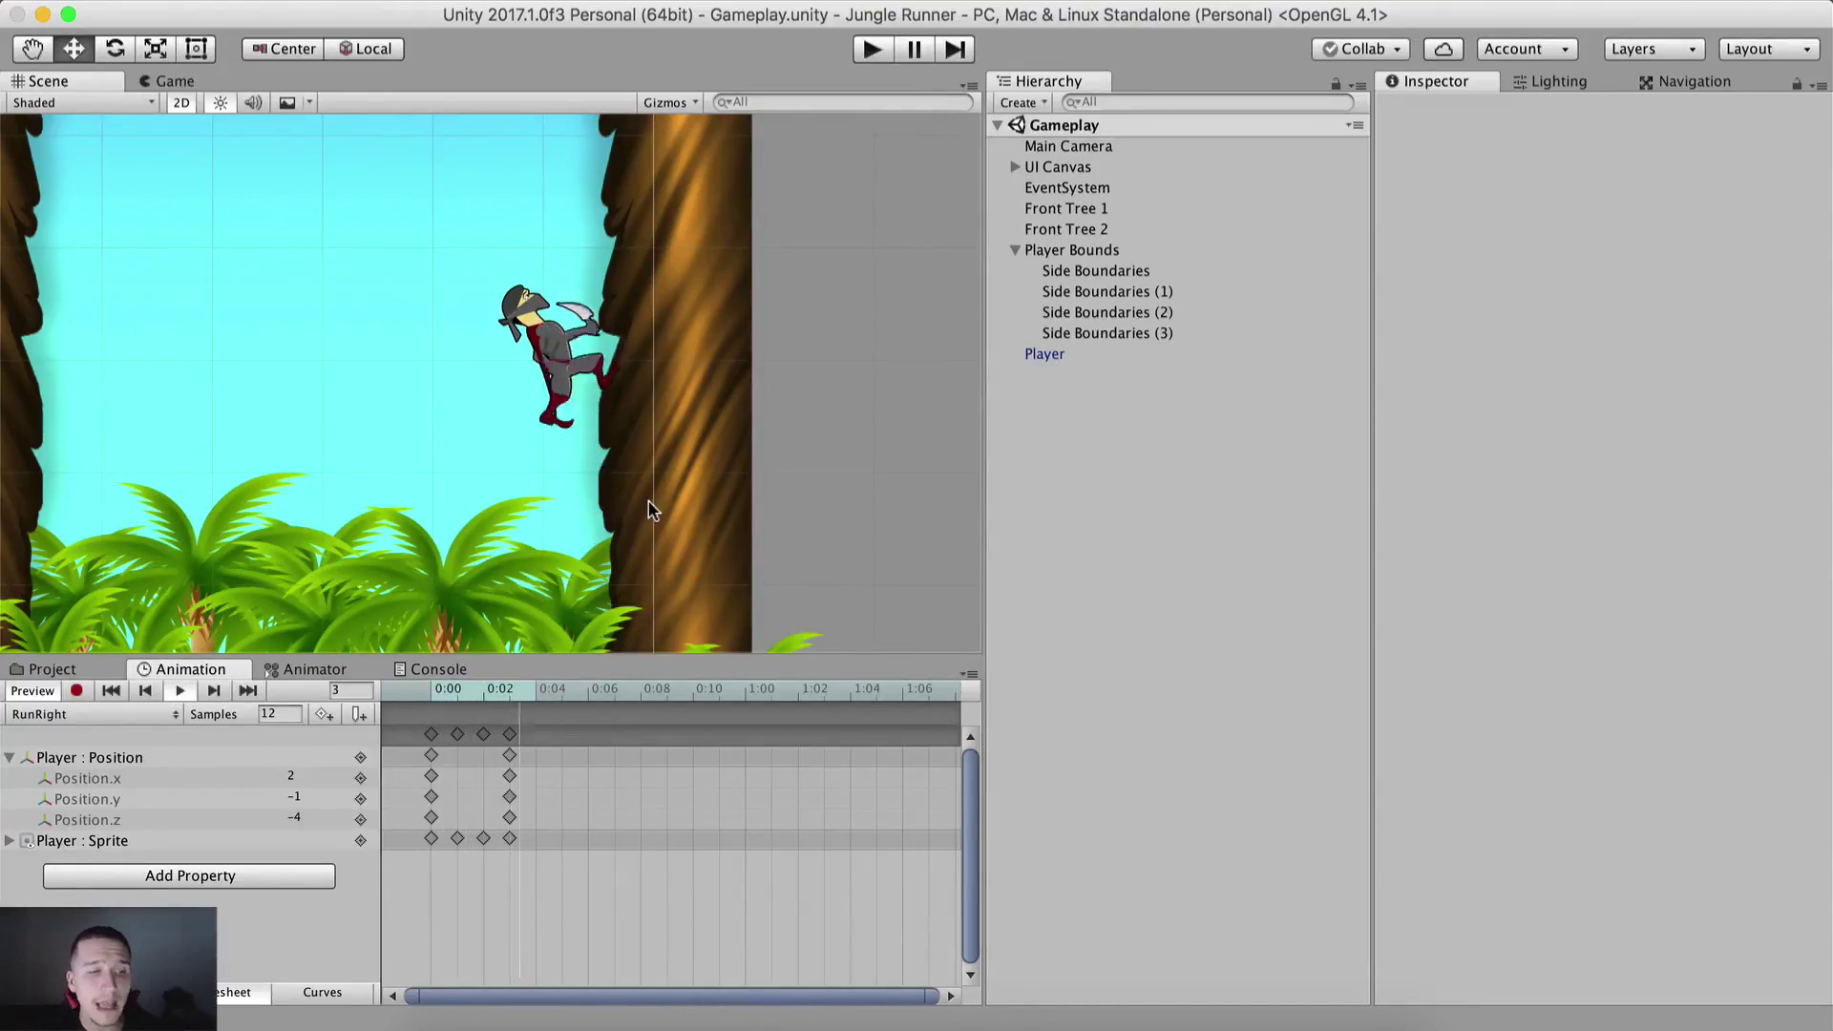
pyautogui.click(179, 691)
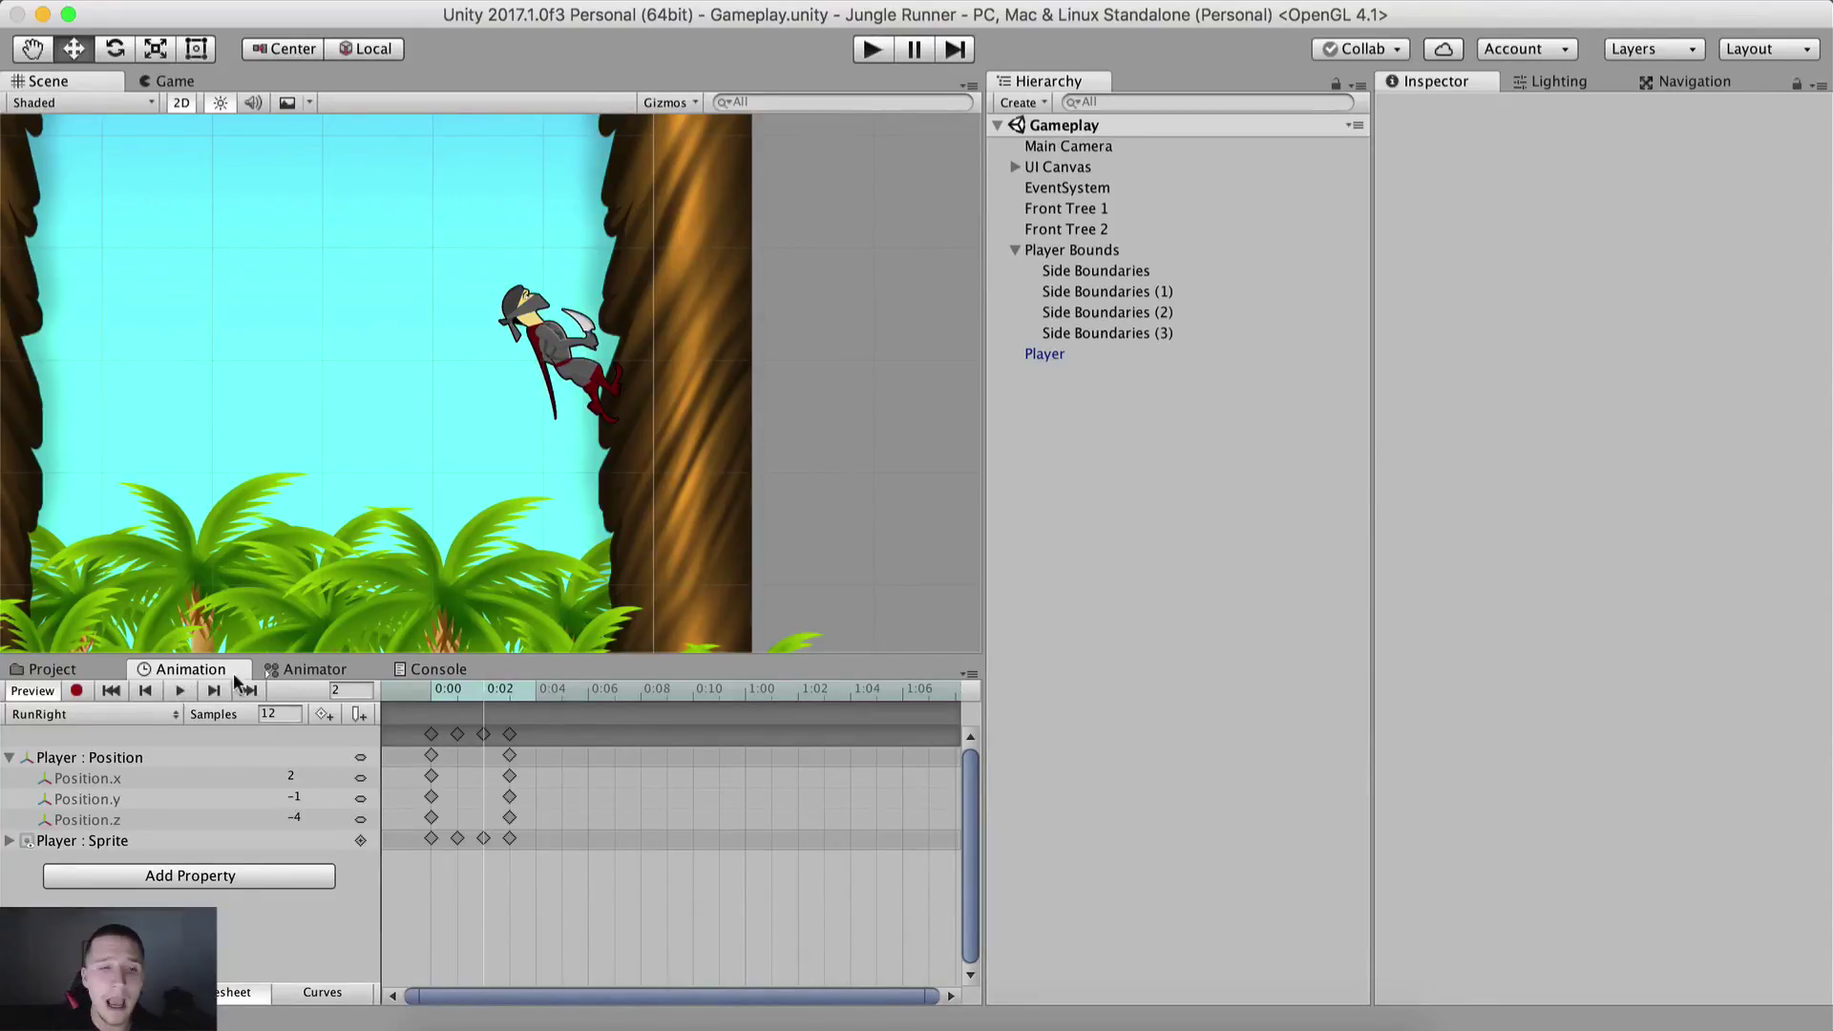
pyautogui.moveTo(249, 537); pyautogui.dragTo(477, 578, button='middle')
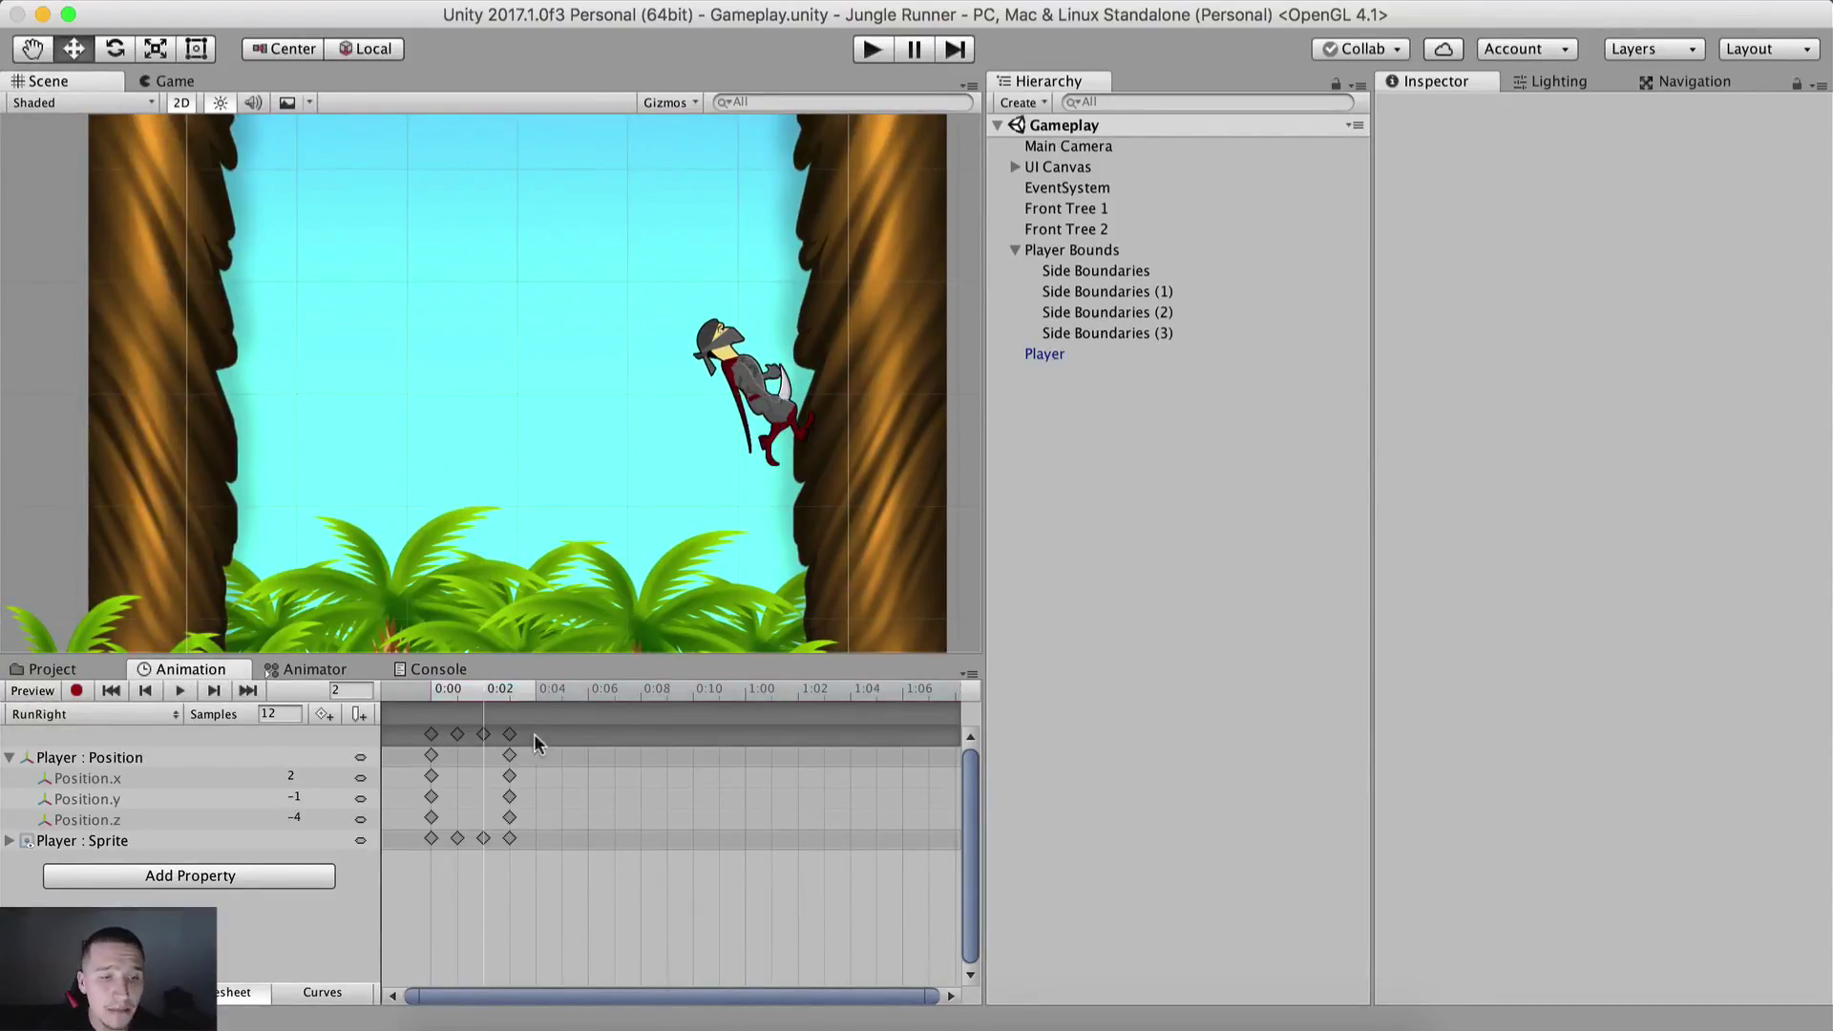
pyautogui.scroll(-2, 535, 733)
pyautogui.scroll(-3, 760, 563)
pyautogui.moveTo(760, 563); pyautogui.dragTo(696, 533, button='middle')
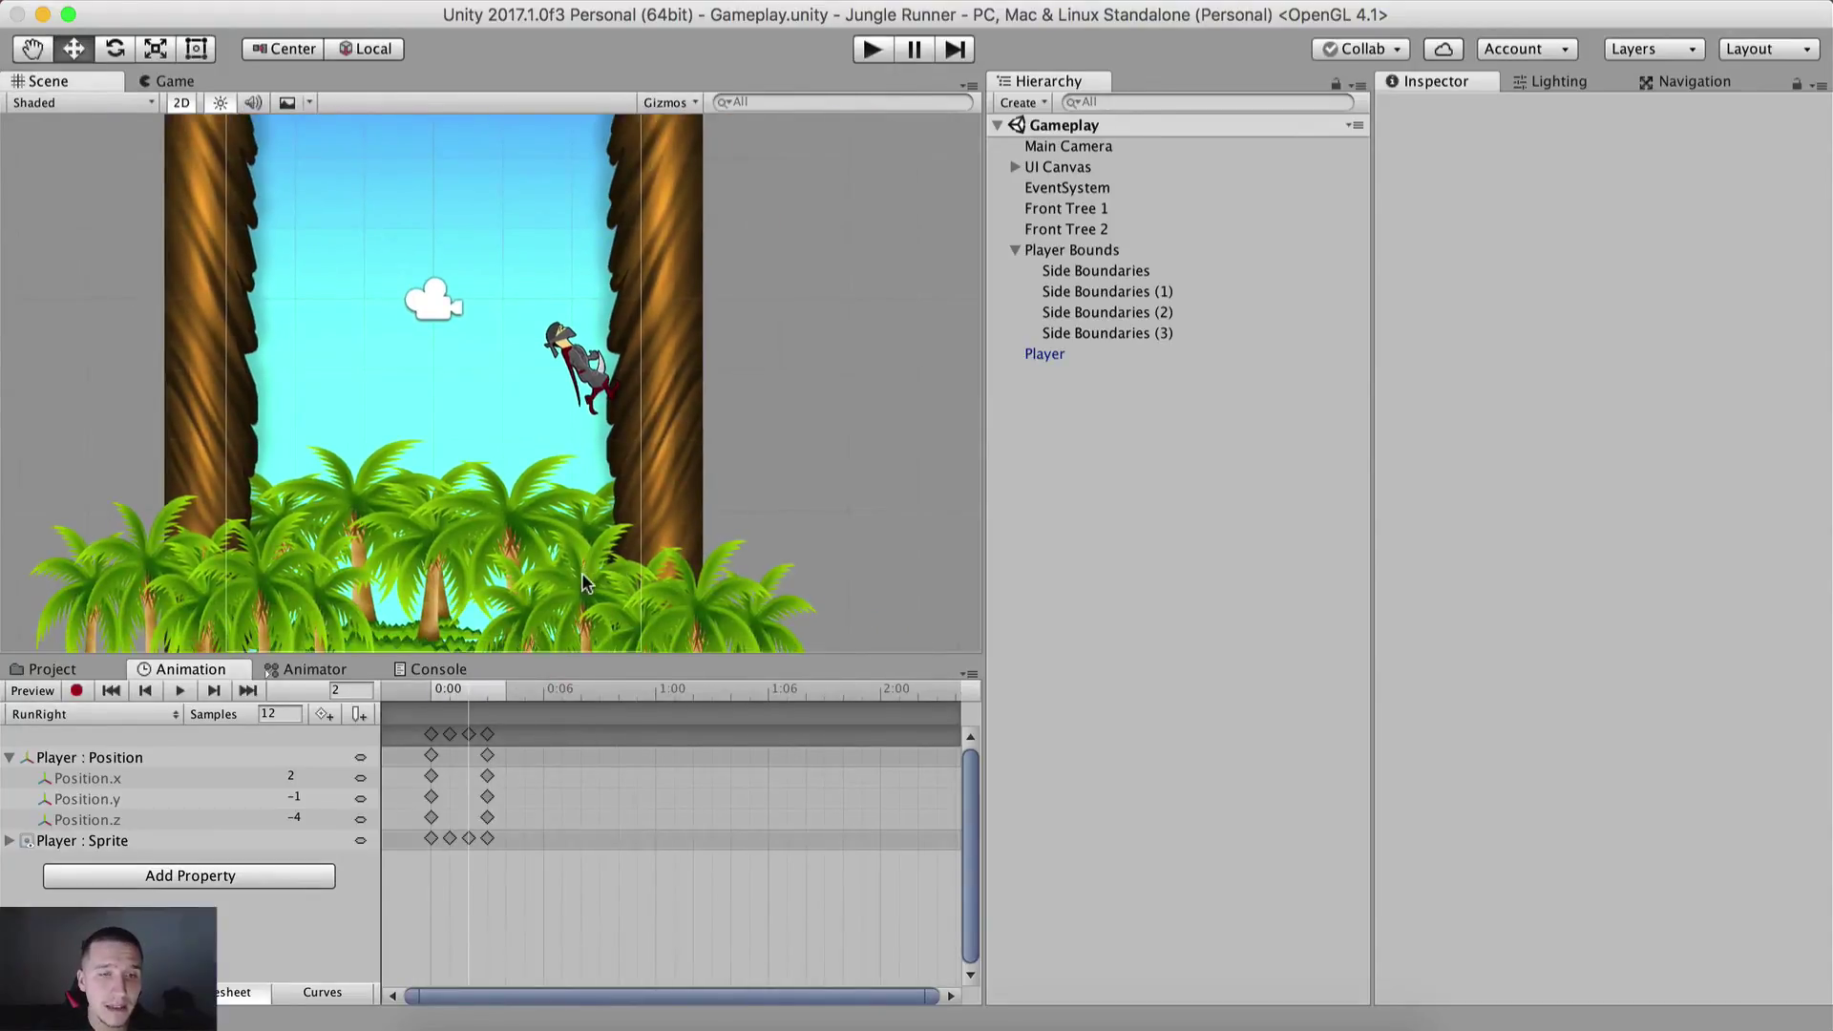
# Step: Open the Player's state machine in the Animator and move the JumpLeft state away from RunRight
pyautogui.click(1076, 356)
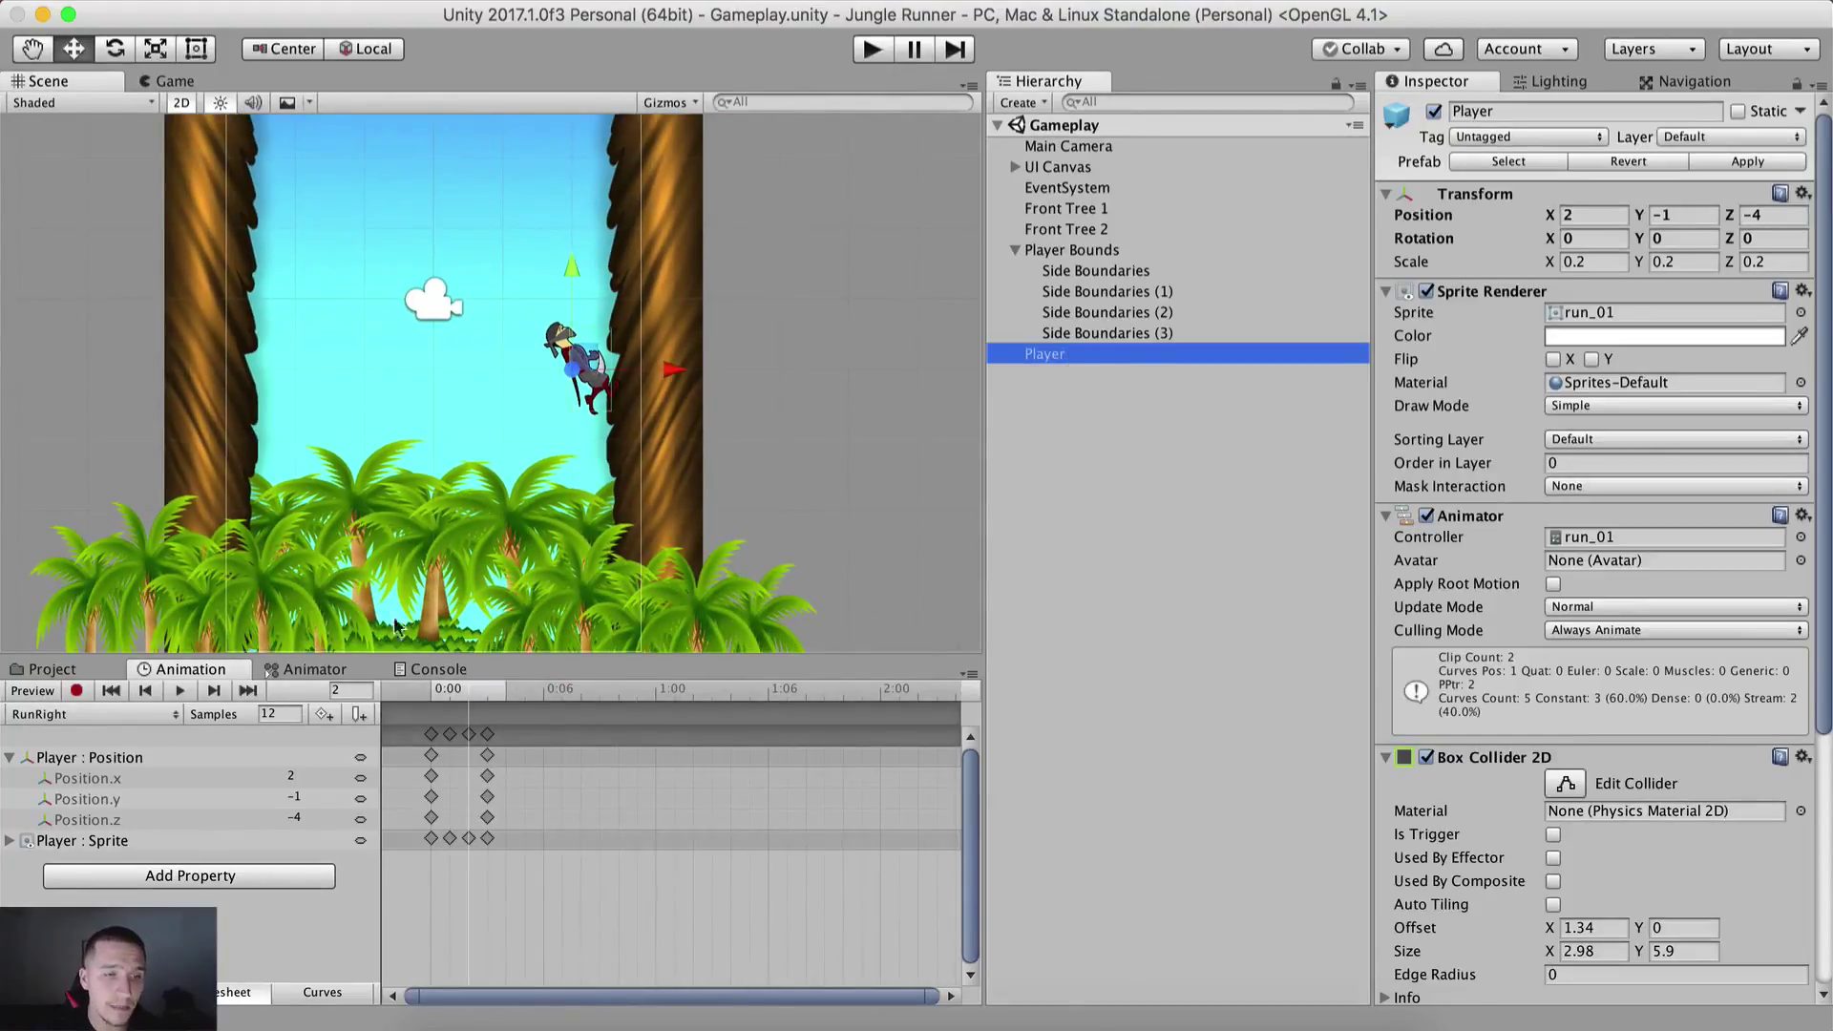
pyautogui.click(308, 669)
pyautogui.moveTo(504, 782); pyautogui.dragTo(524, 779)
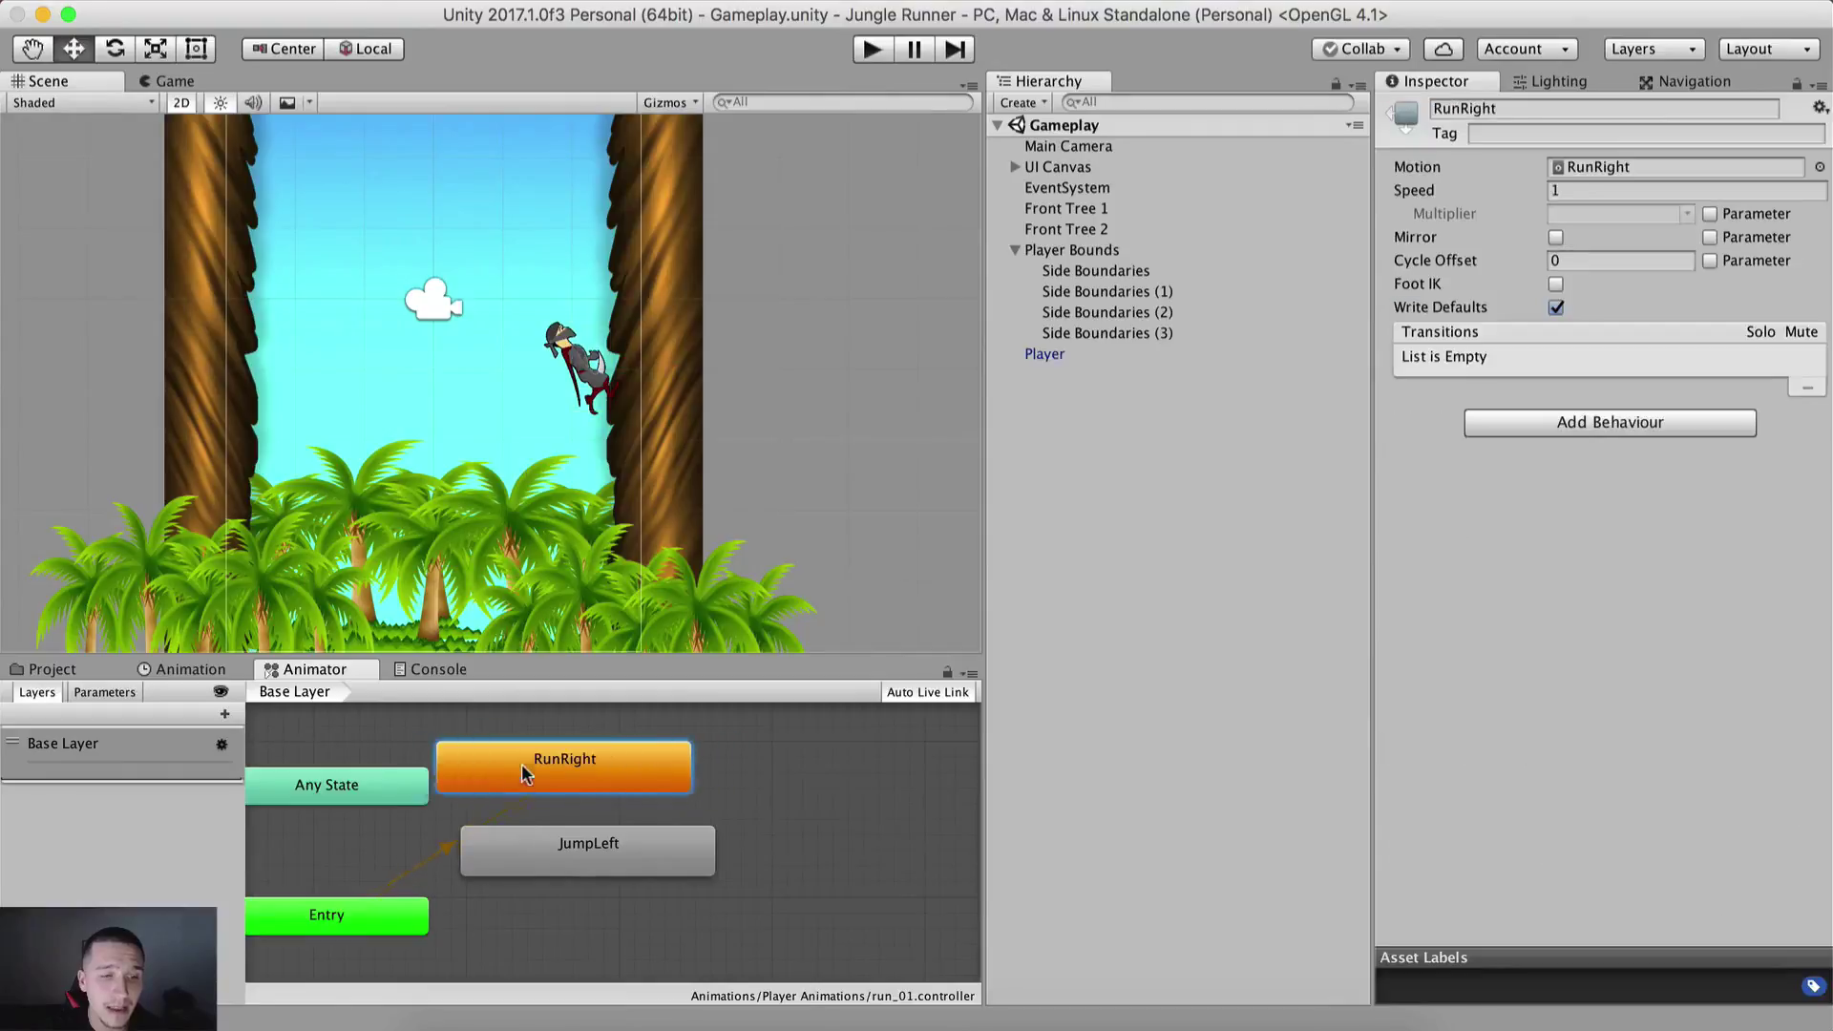
pyautogui.moveTo(520, 841); pyautogui.dragTo(855, 822)
pyautogui.moveTo(602, 881); pyautogui.dragTo(482, 921, button='middle')
pyautogui.press('super+d')
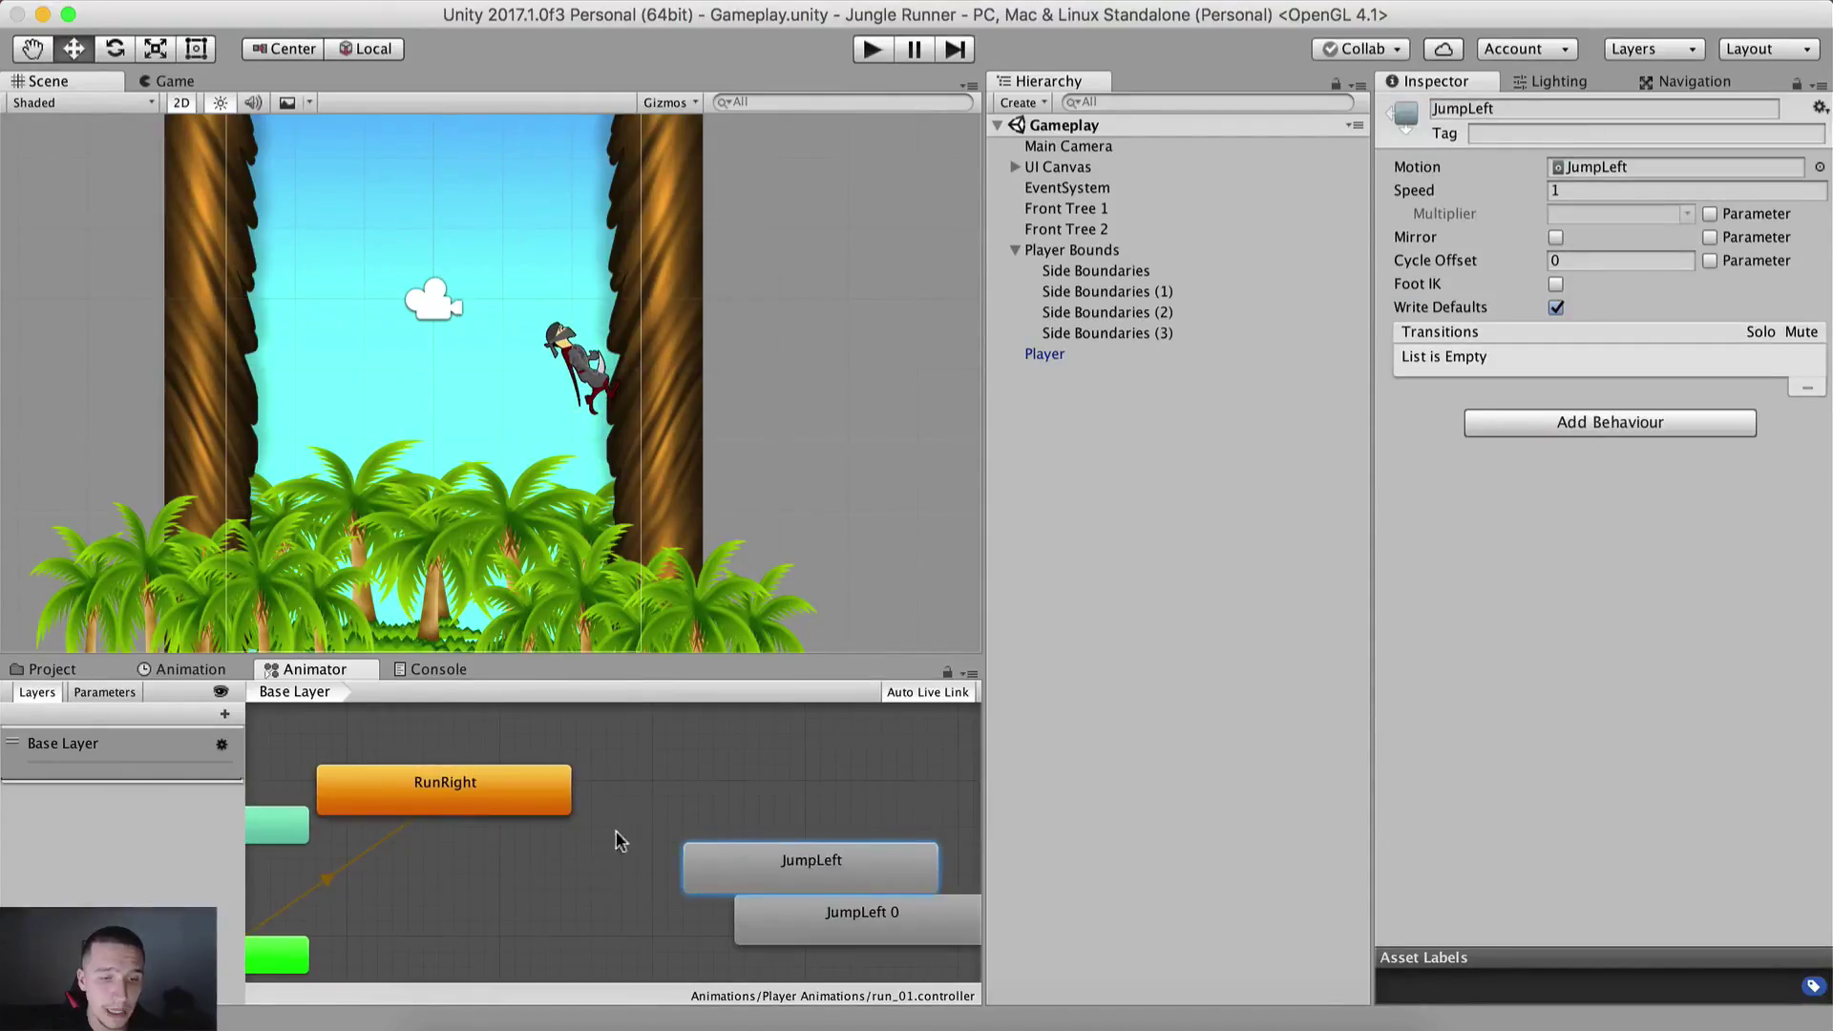
pyautogui.moveTo(835, 860); pyautogui.dragTo(827, 829)
pyautogui.click(819, 932)
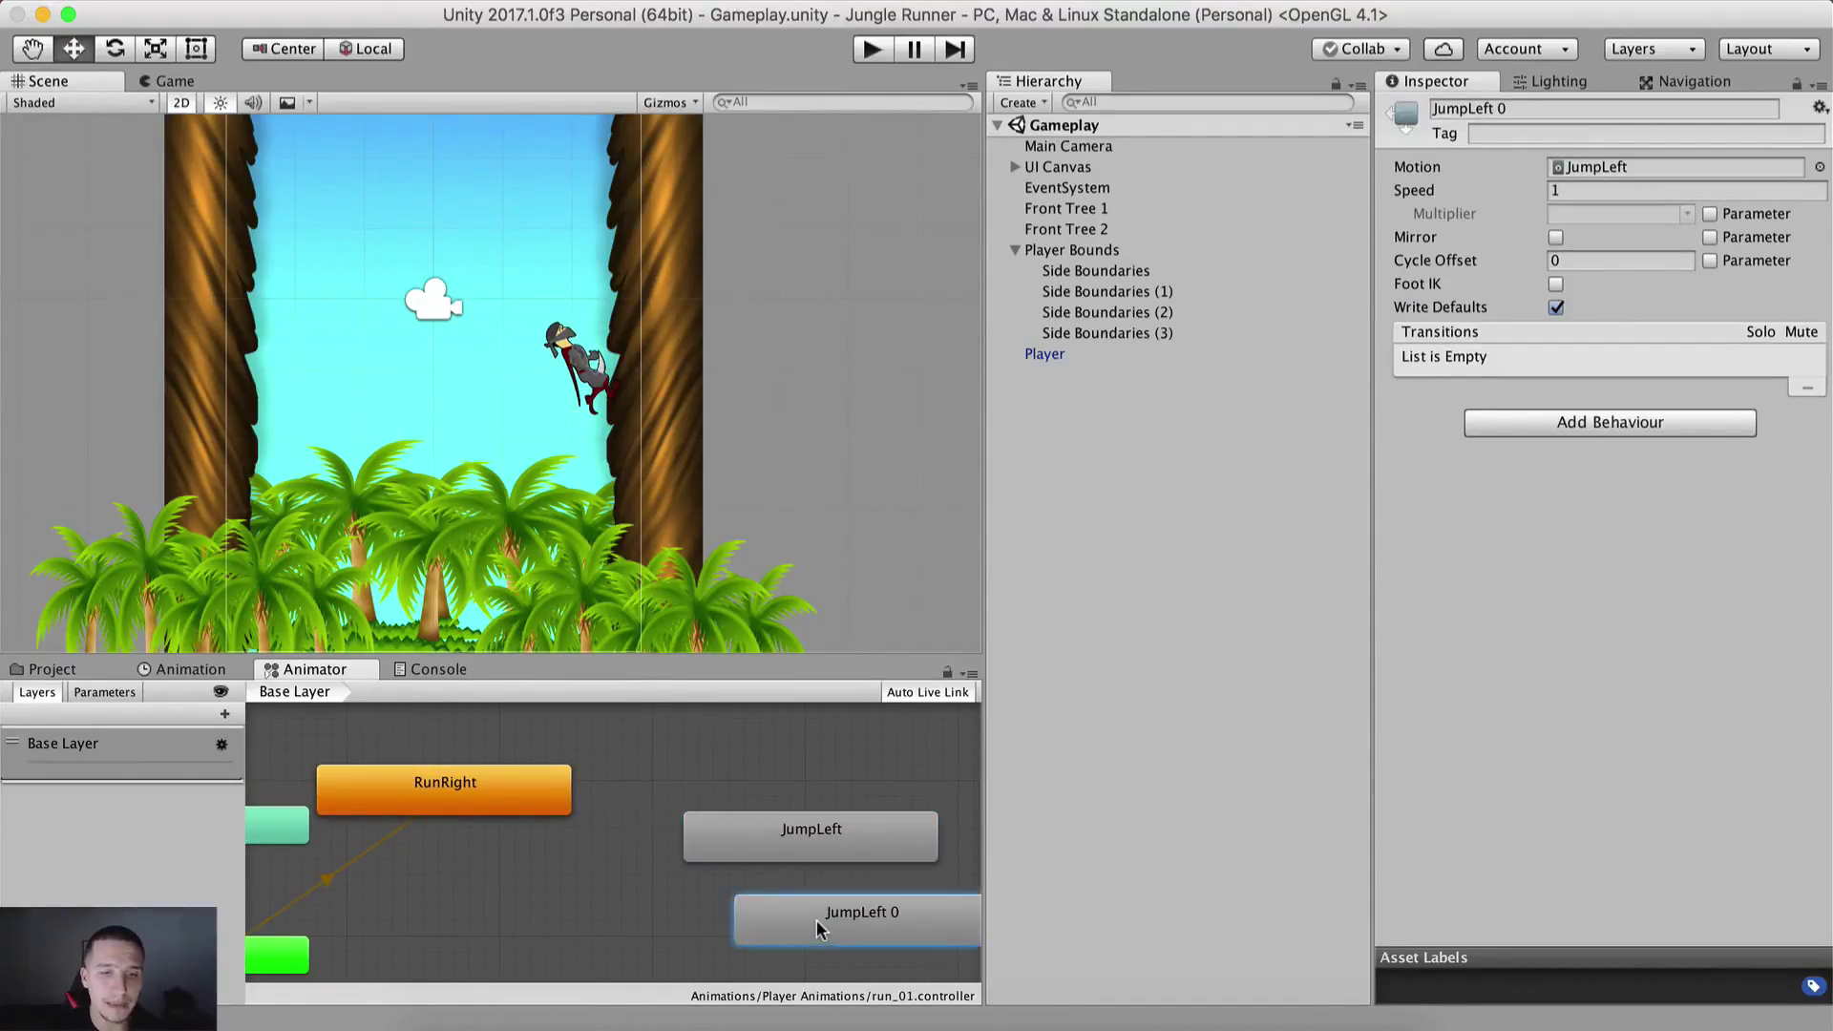
pyautogui.press('Delete')
# Step: Duplicate the RunRight state, space the states apart, and rename the copy RunLeft
pyautogui.click(416, 783)
pyautogui.press('super+d')
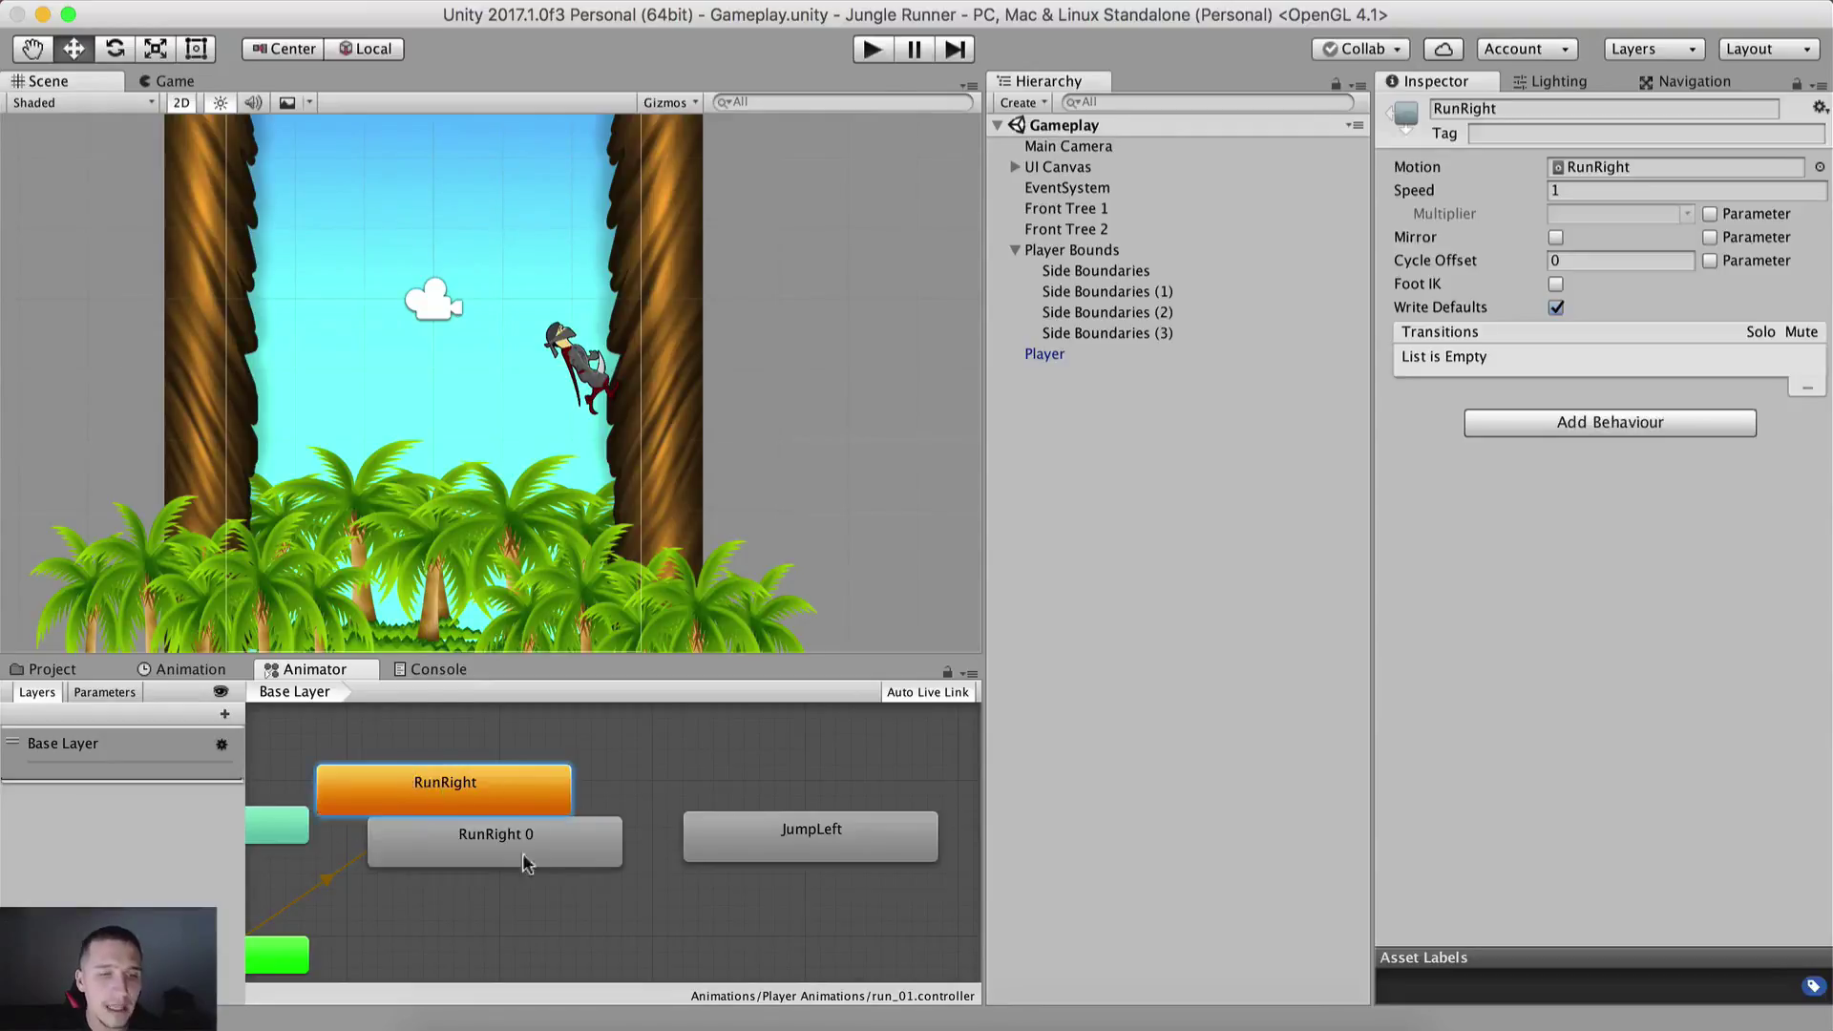
pyautogui.moveTo(527, 865); pyautogui.dragTo(862, 950)
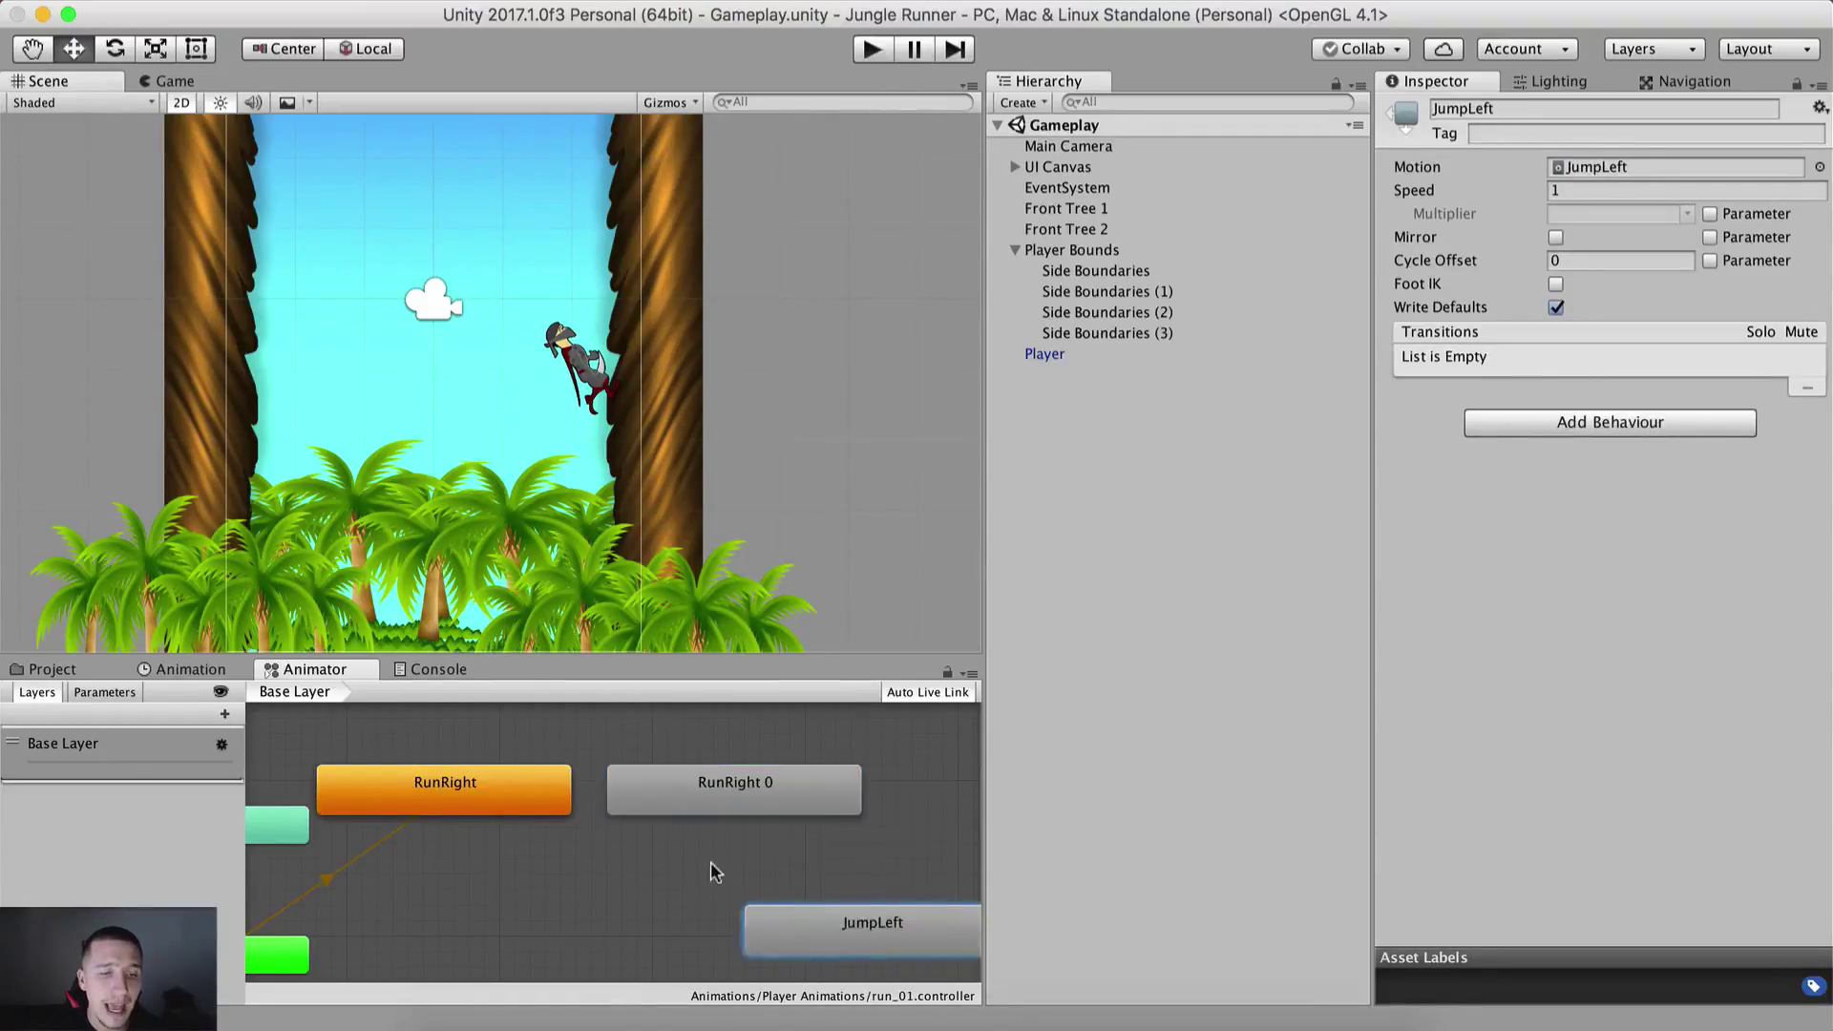
pyautogui.click(626, 812)
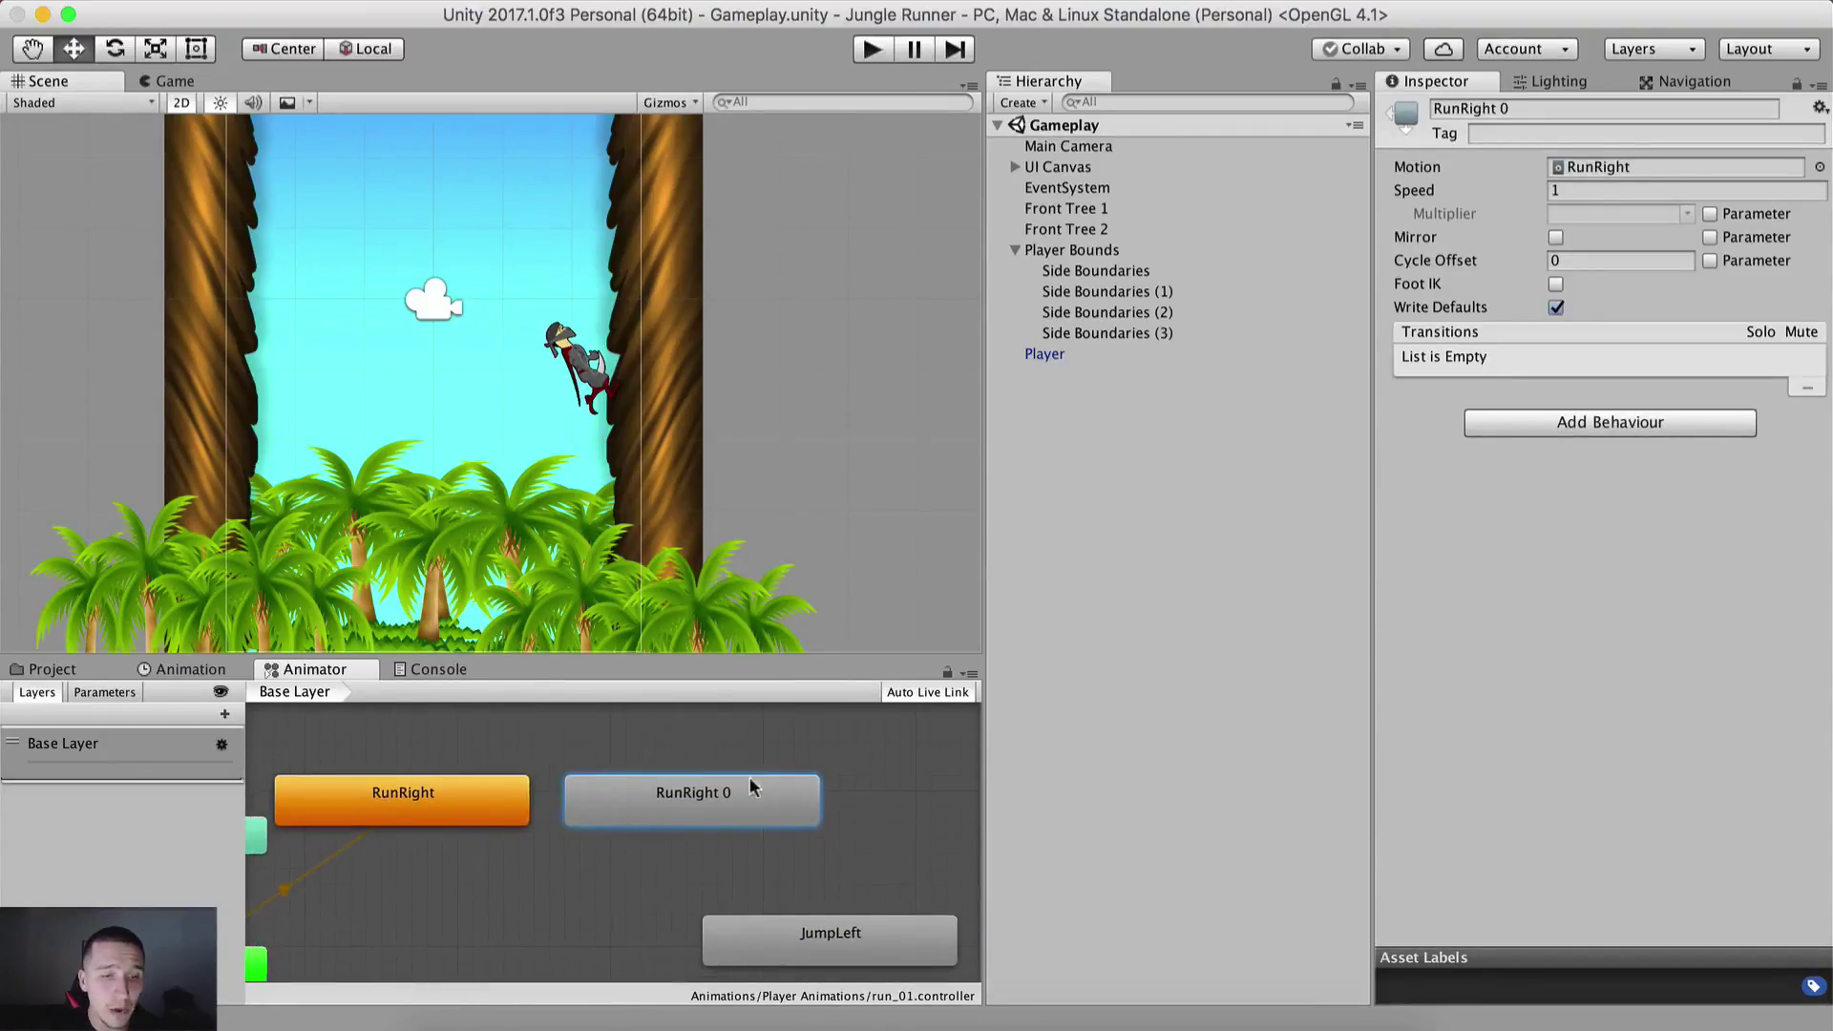
pyautogui.click(1534, 110)
pyautogui.click(1534, 110)
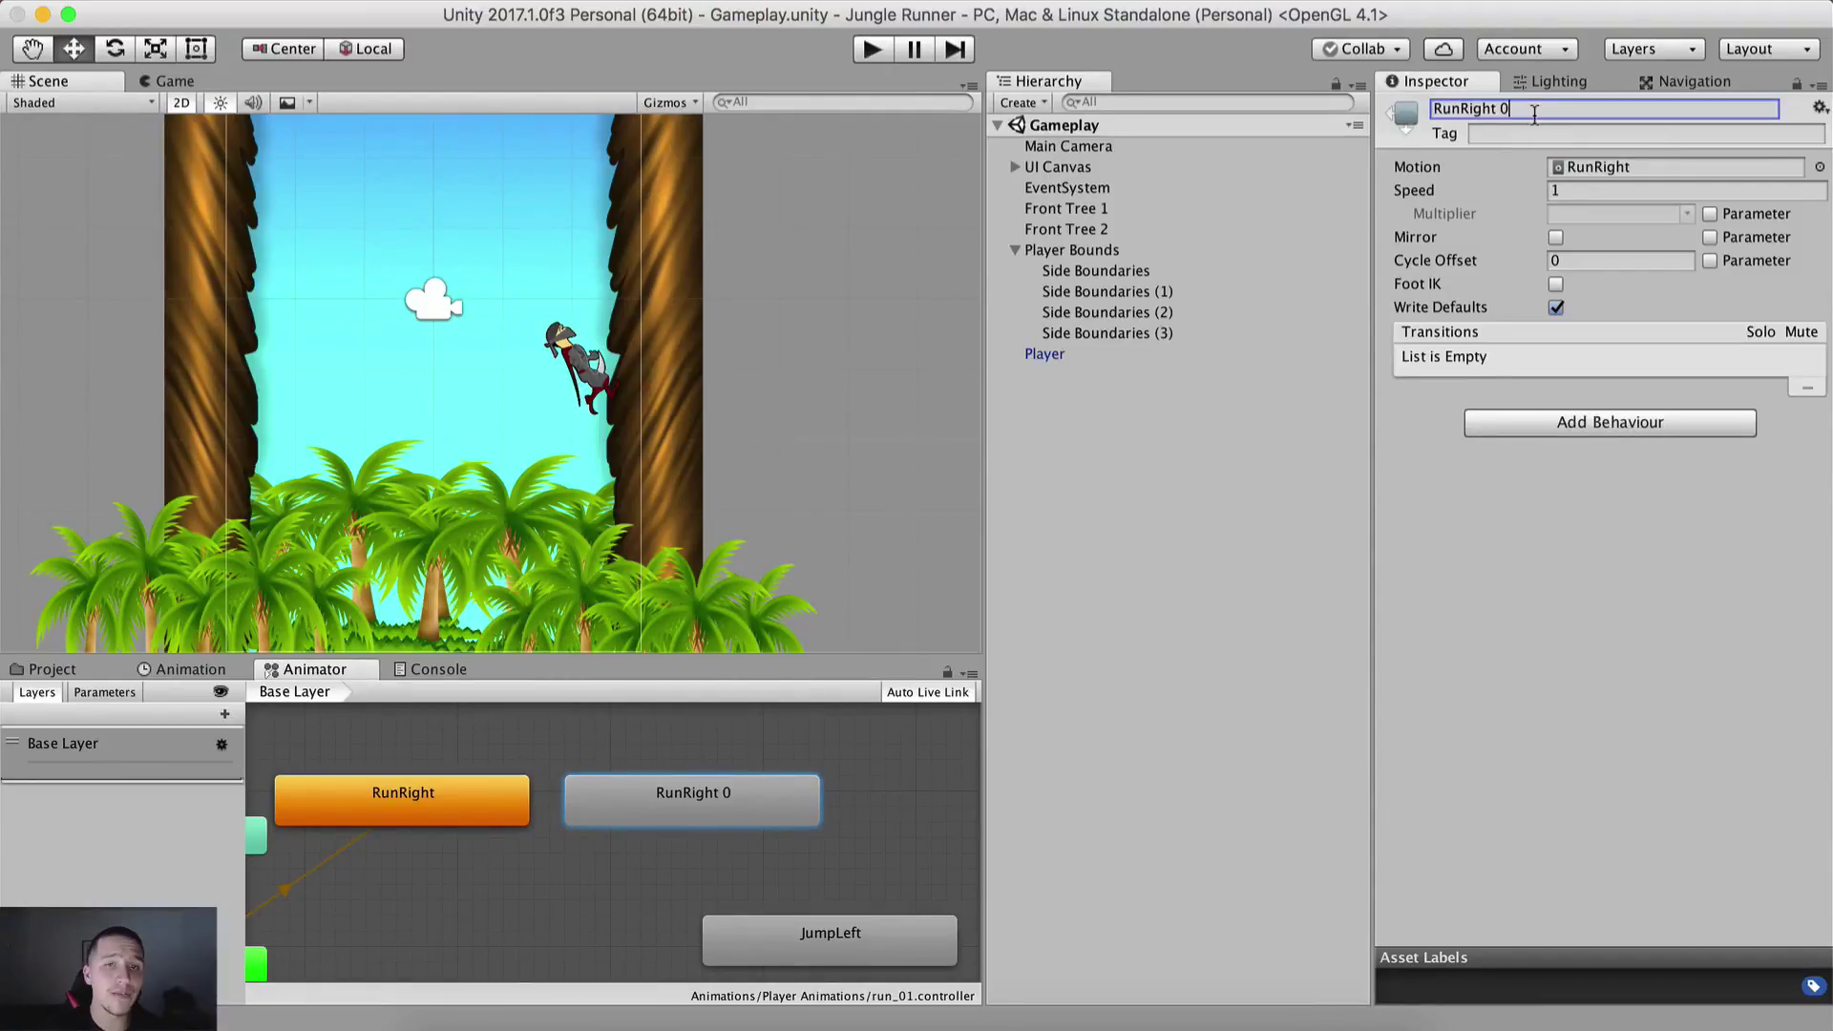
pyautogui.write('Left')
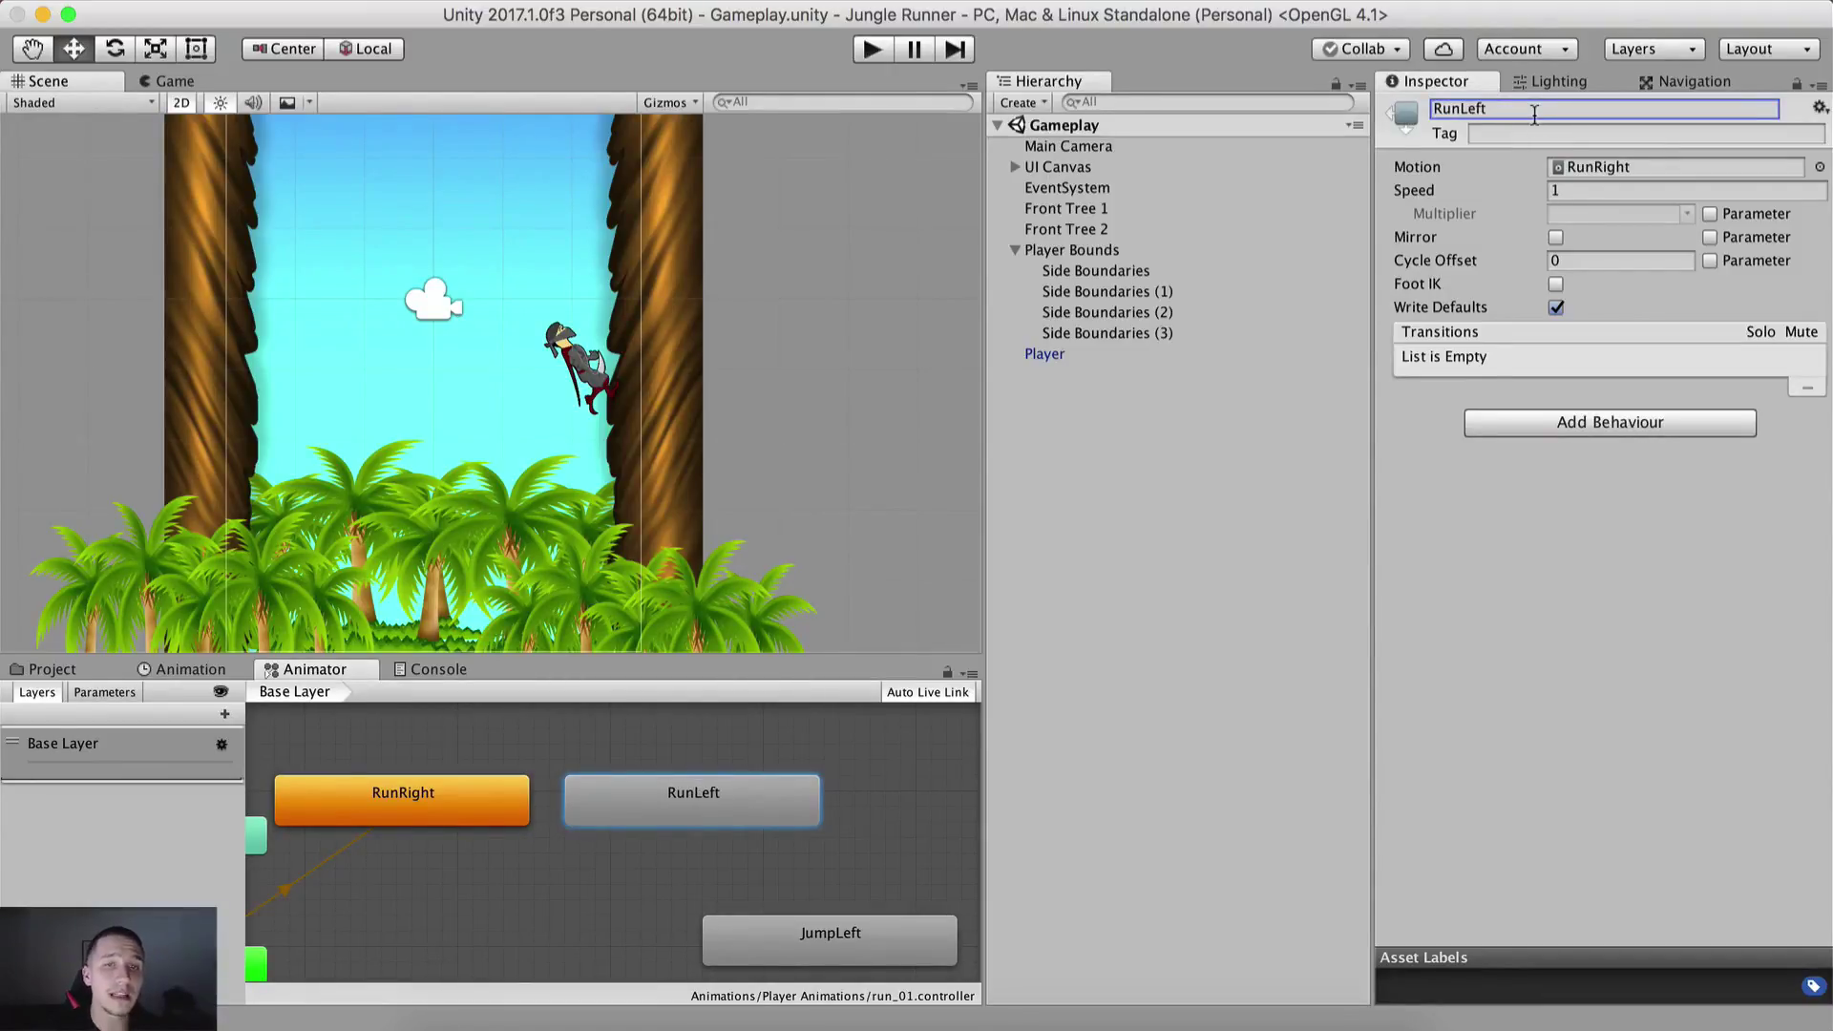
pyautogui.click(562, 869)
pyautogui.moveTo(562, 869)
pyautogui.mouseDown(button='middle')
pyautogui.moveTo(646, 844)
pyautogui.moveTo(581, 847)
pyautogui.mouseUp(button='middle')
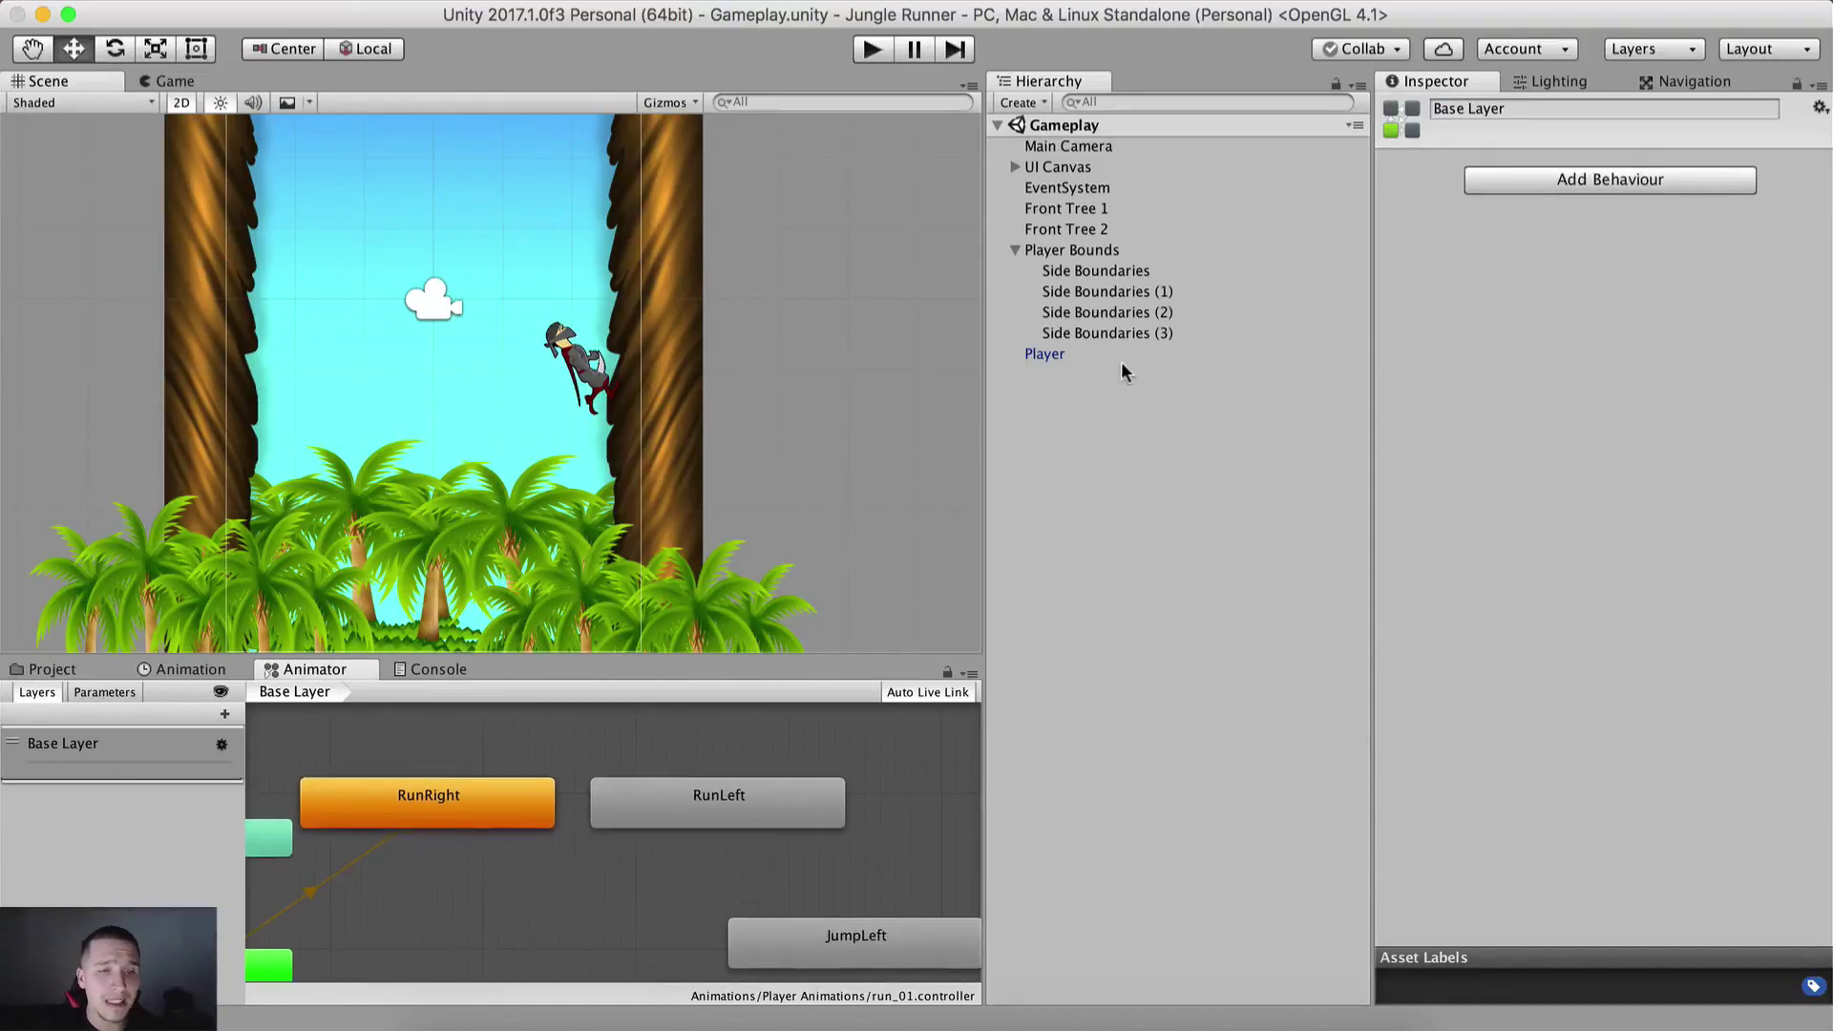
# Step: Check the Player's animation clip list for RunLeft, and delete the duplicated RunLeft state from the Animator
pyautogui.click(1077, 363)
pyautogui.click(191, 669)
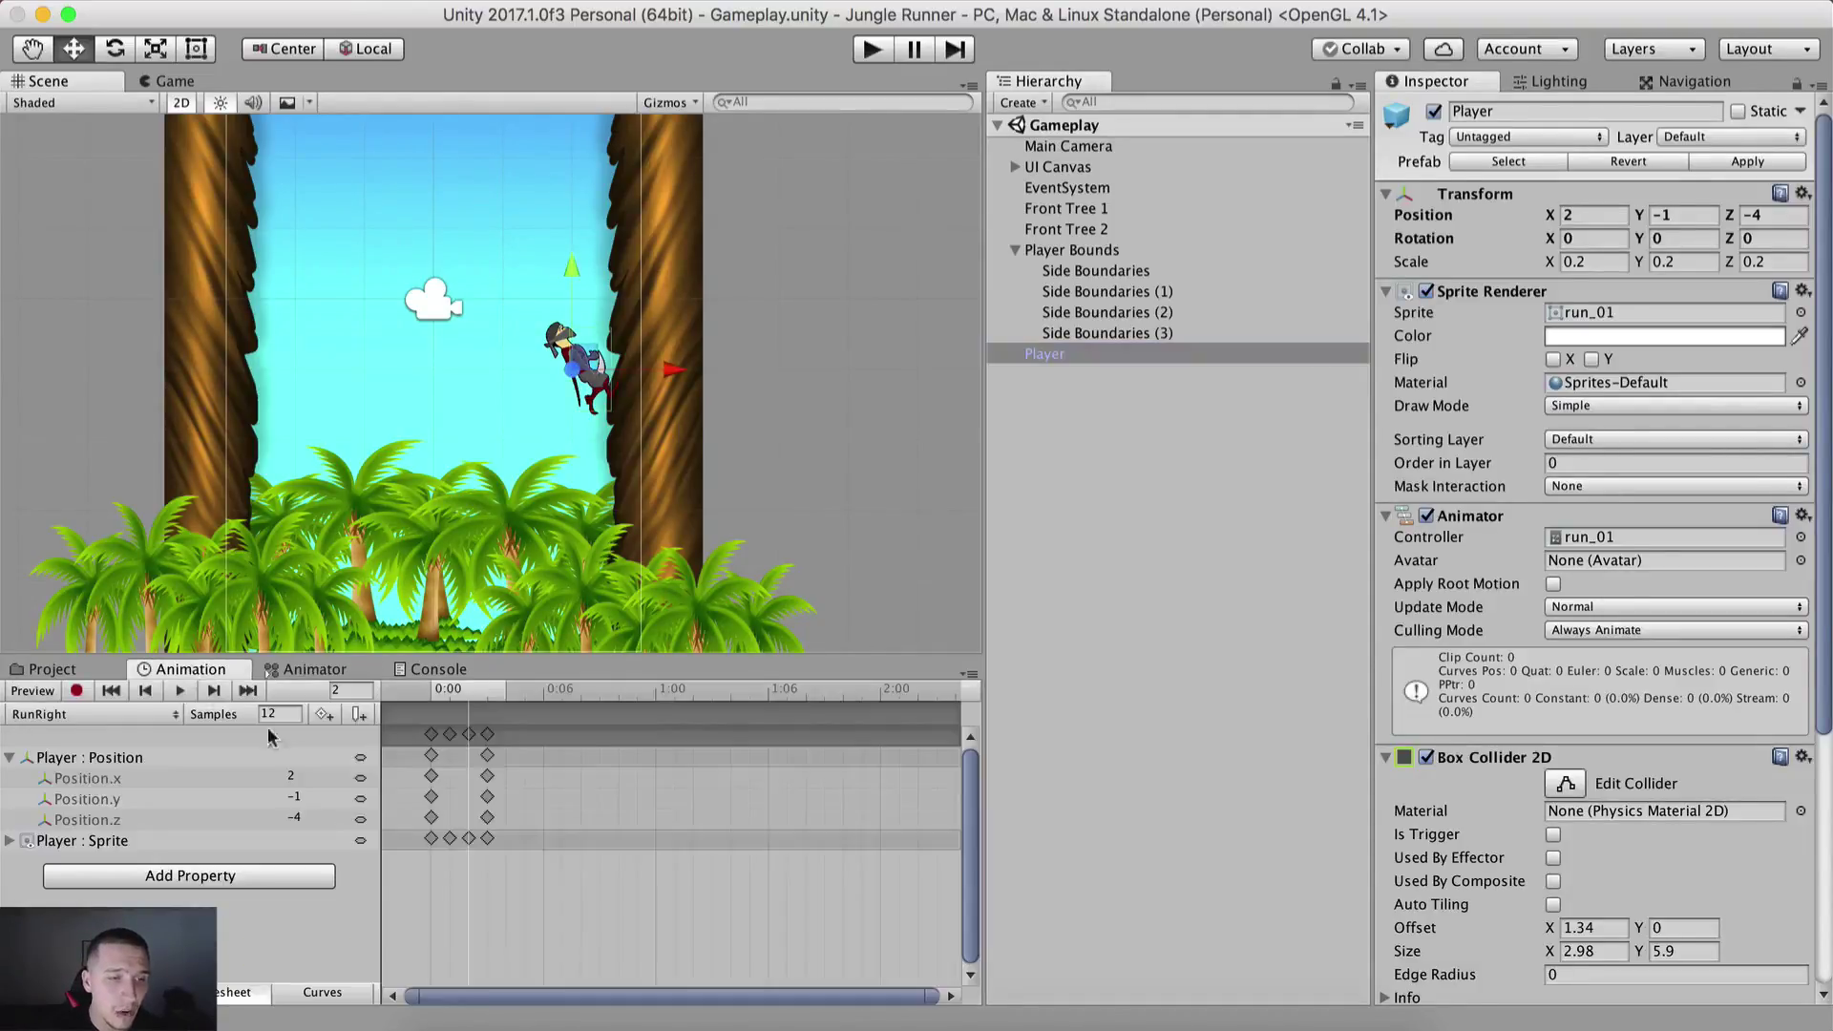
pyautogui.click(122, 715)
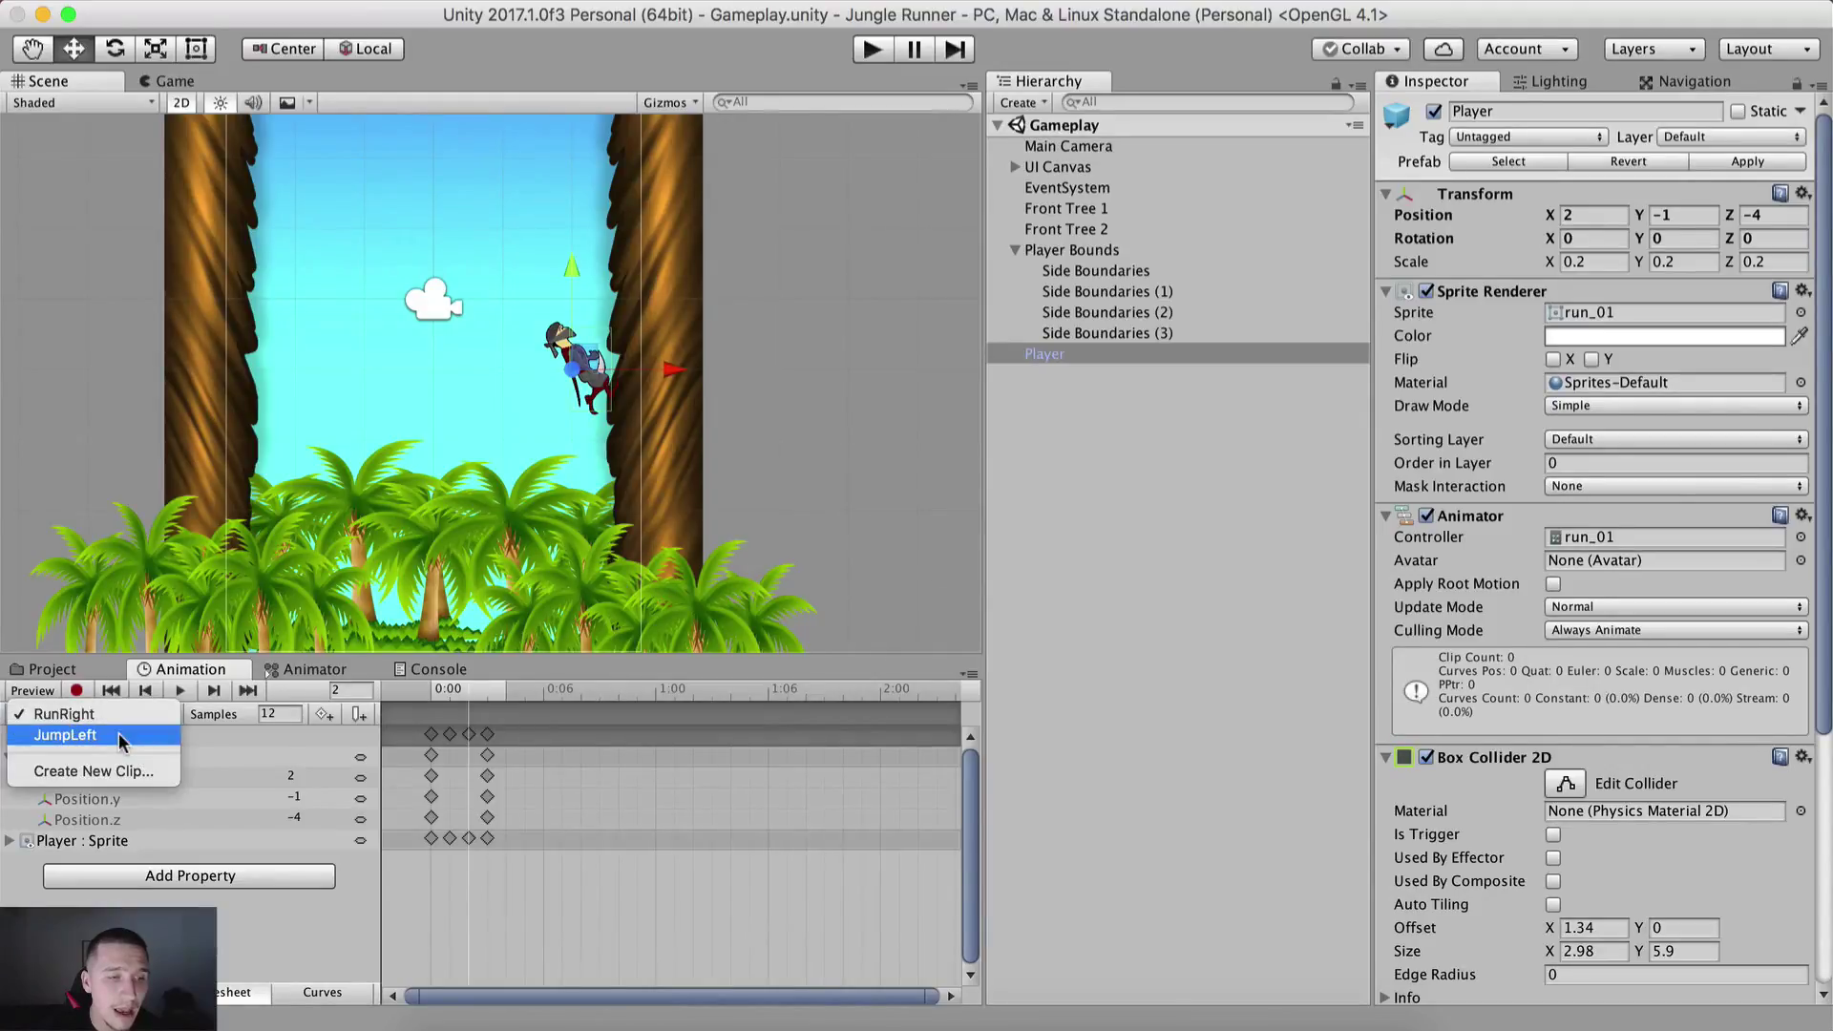
pyautogui.press('Escape')
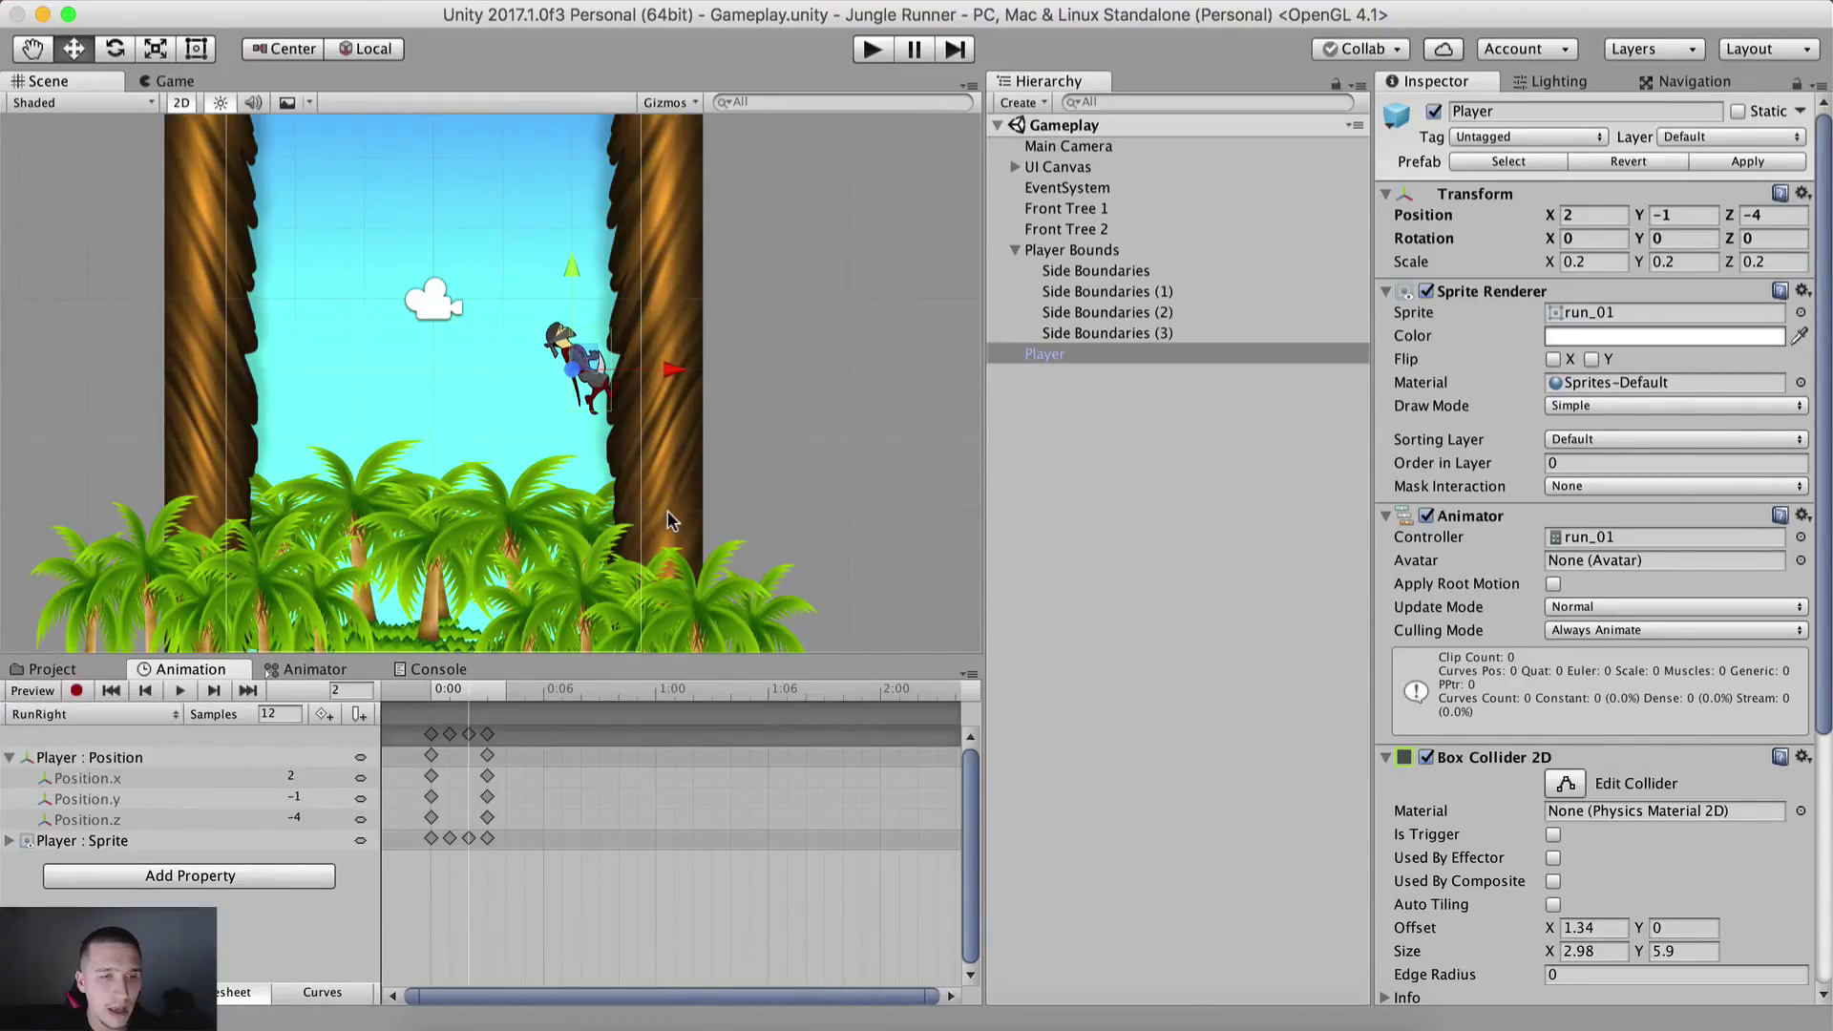
pyautogui.click(67, 714)
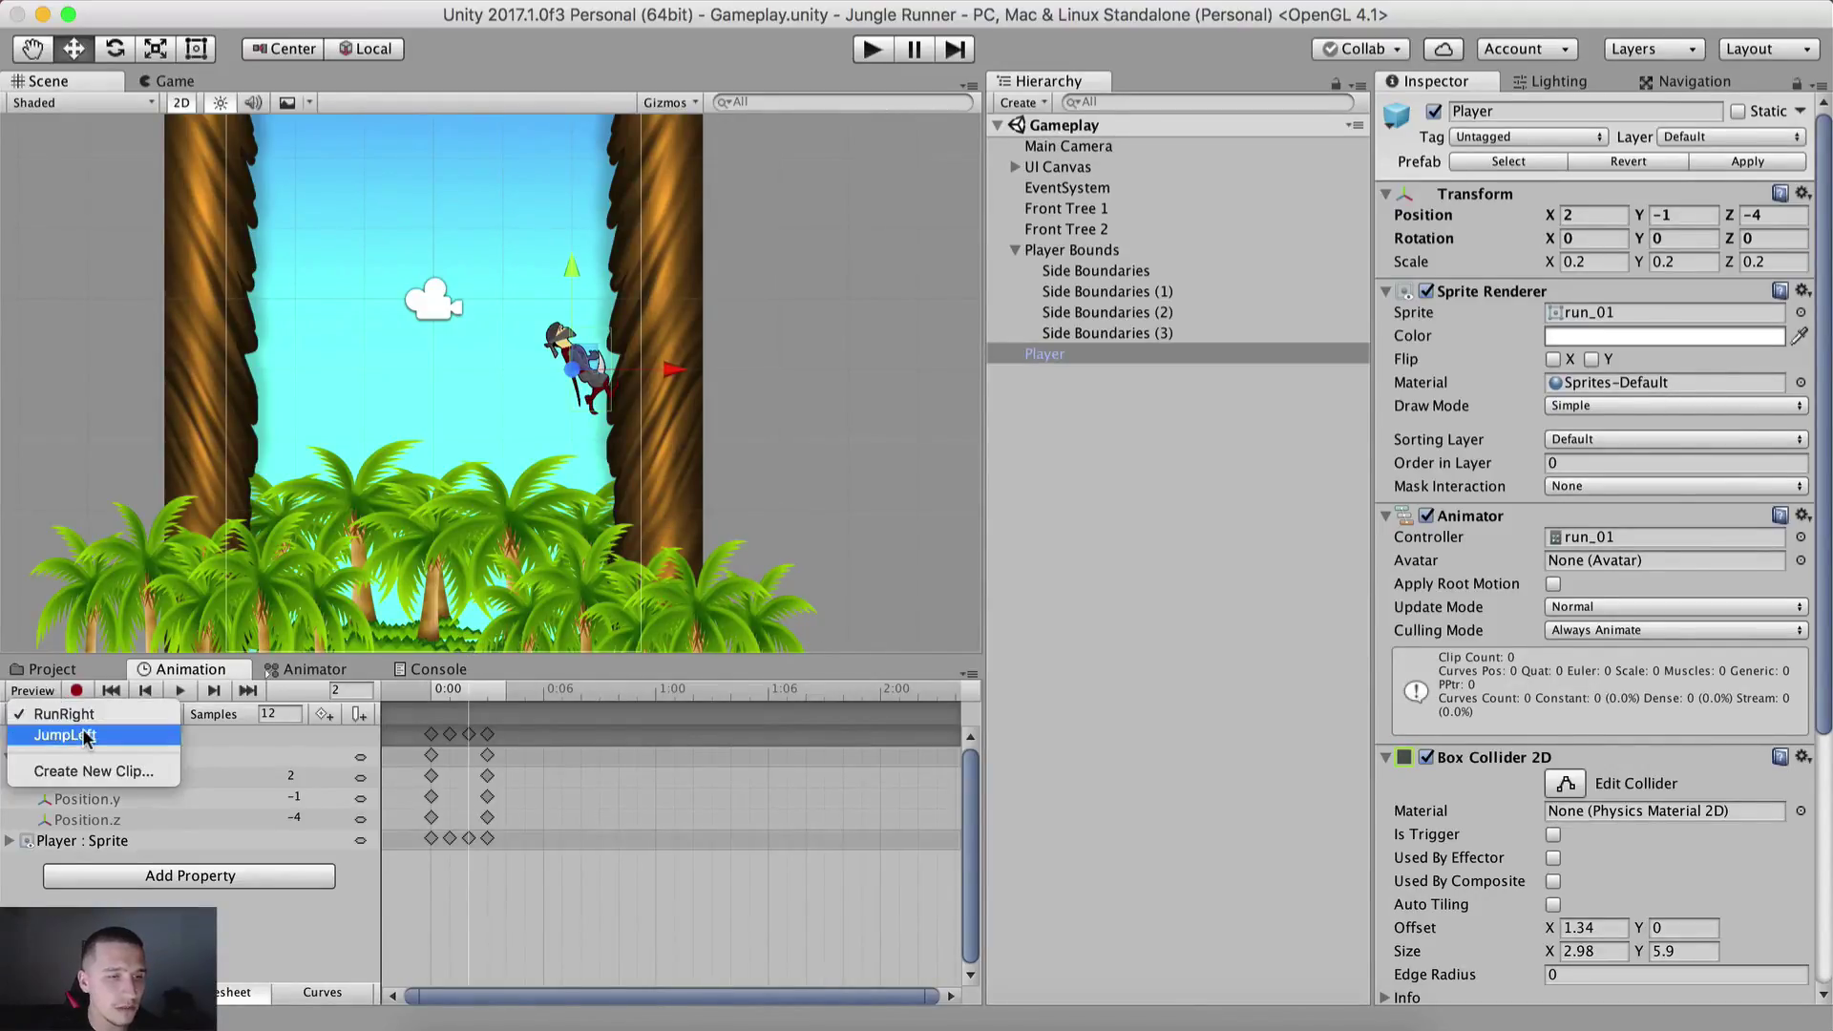
pyautogui.press('Escape')
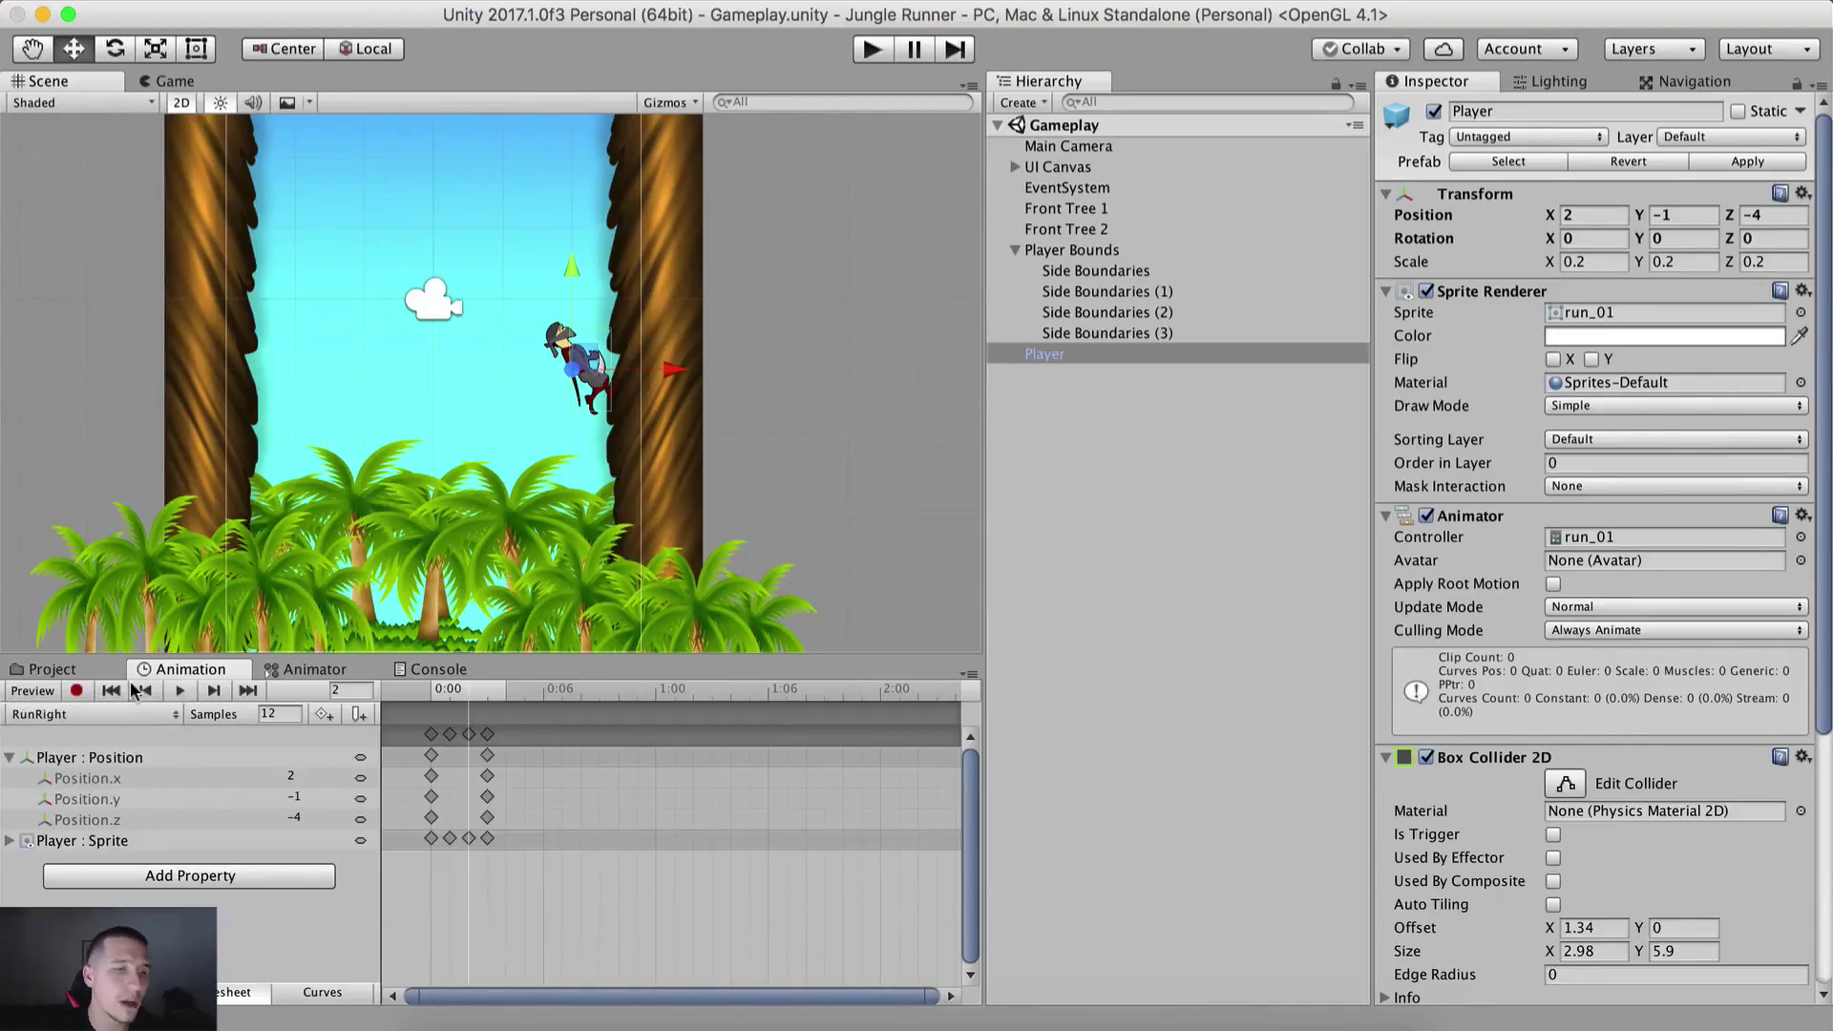
pyautogui.click(291, 669)
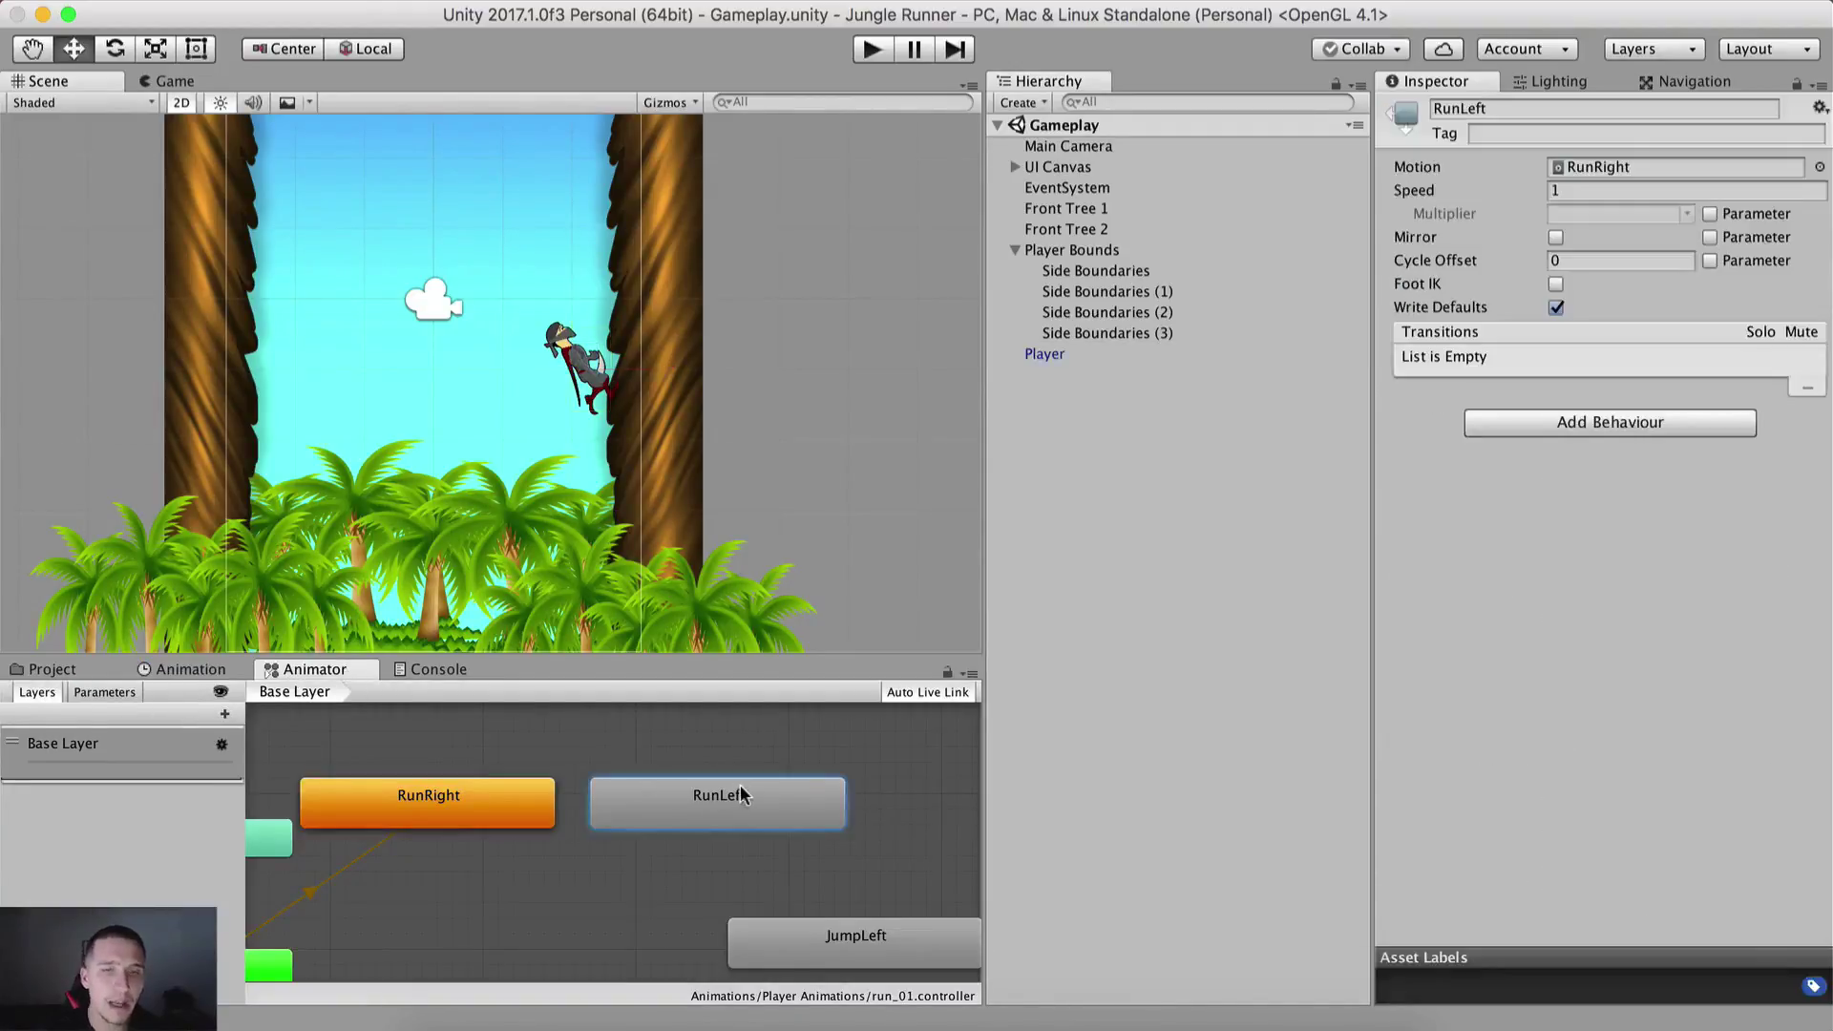
pyautogui.click(744, 796)
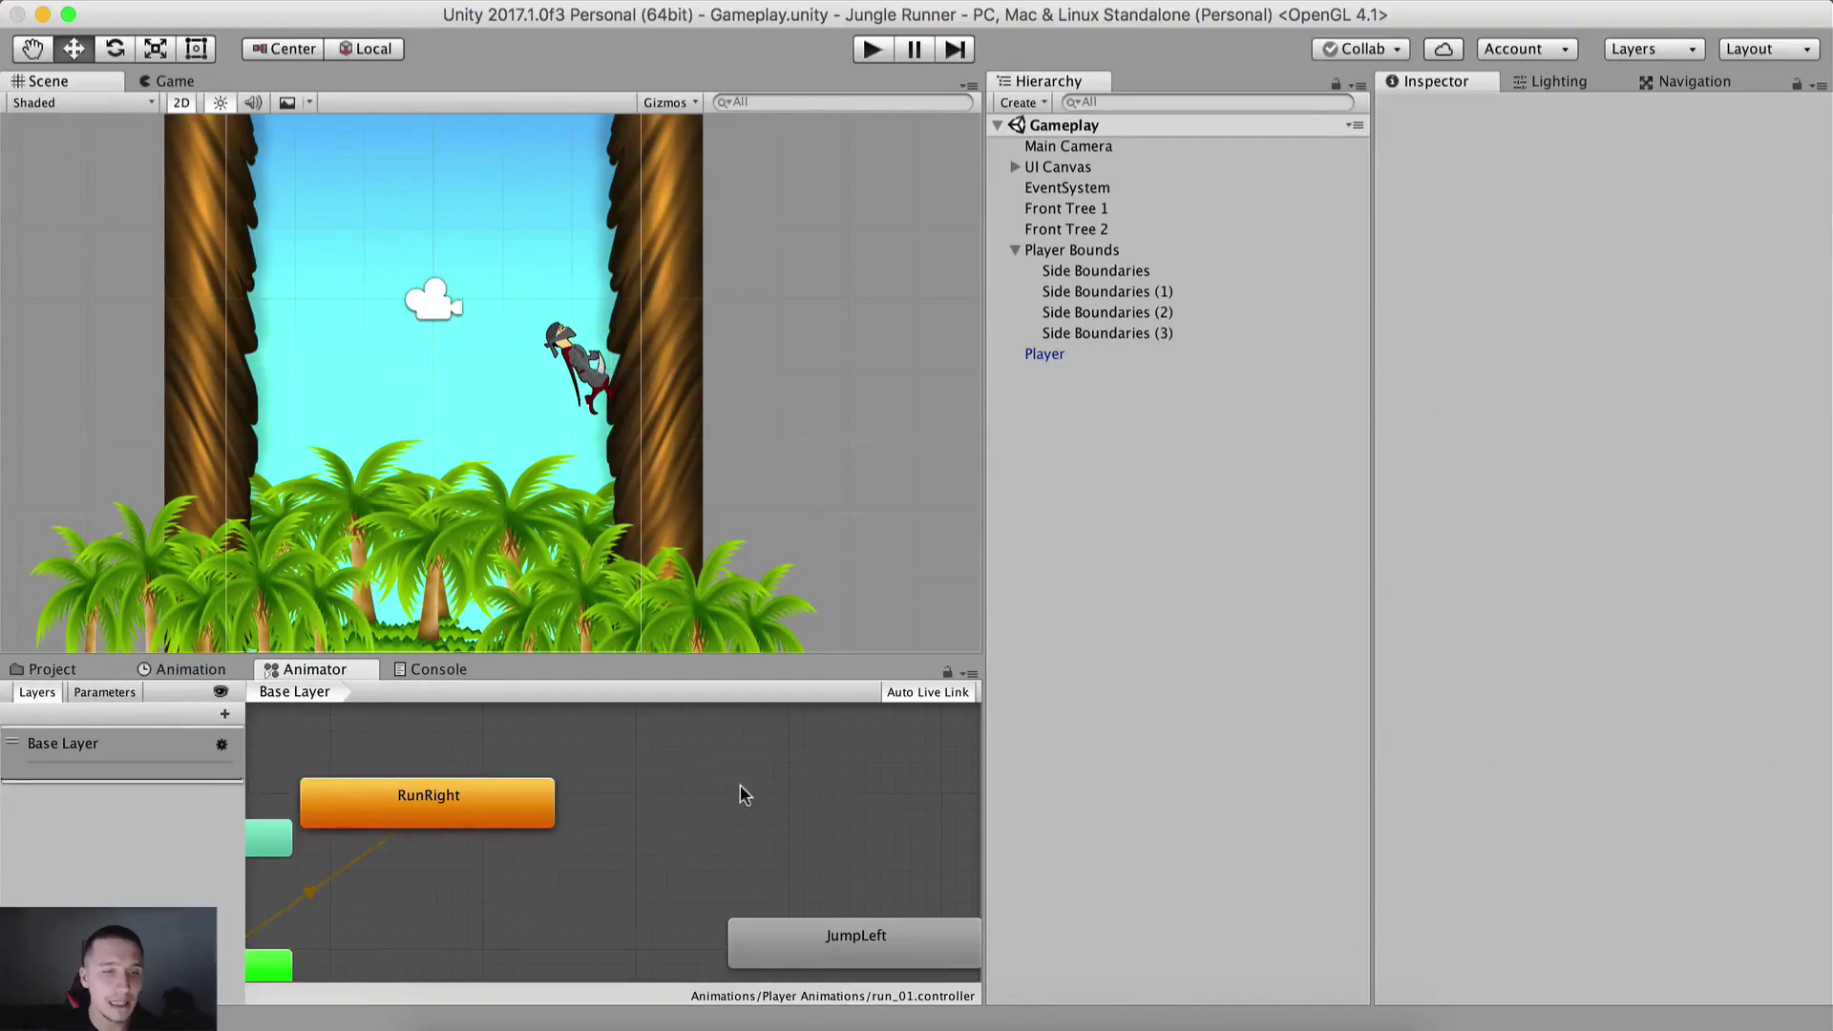
# Step: Create a new animation clip for the Player named RunLeft in the Player Animations folder
pyautogui.click(174, 670)
pyautogui.click(91, 716)
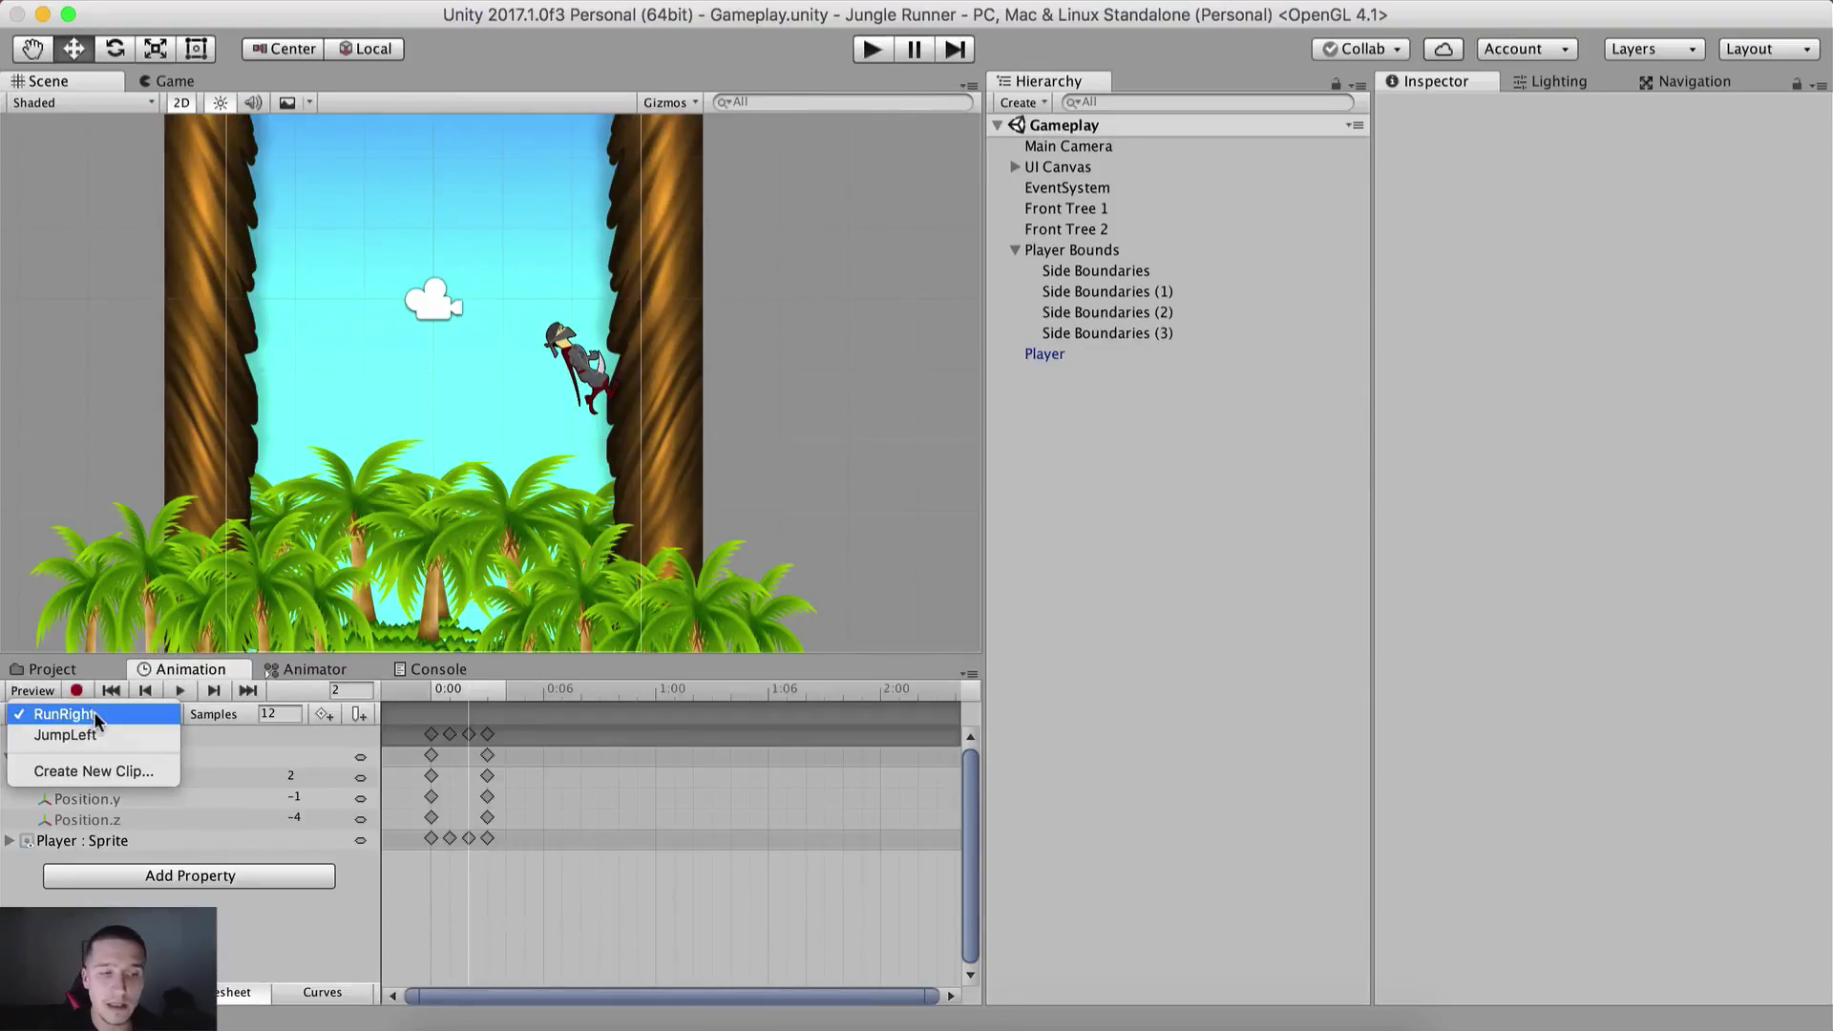
pyautogui.click(92, 772)
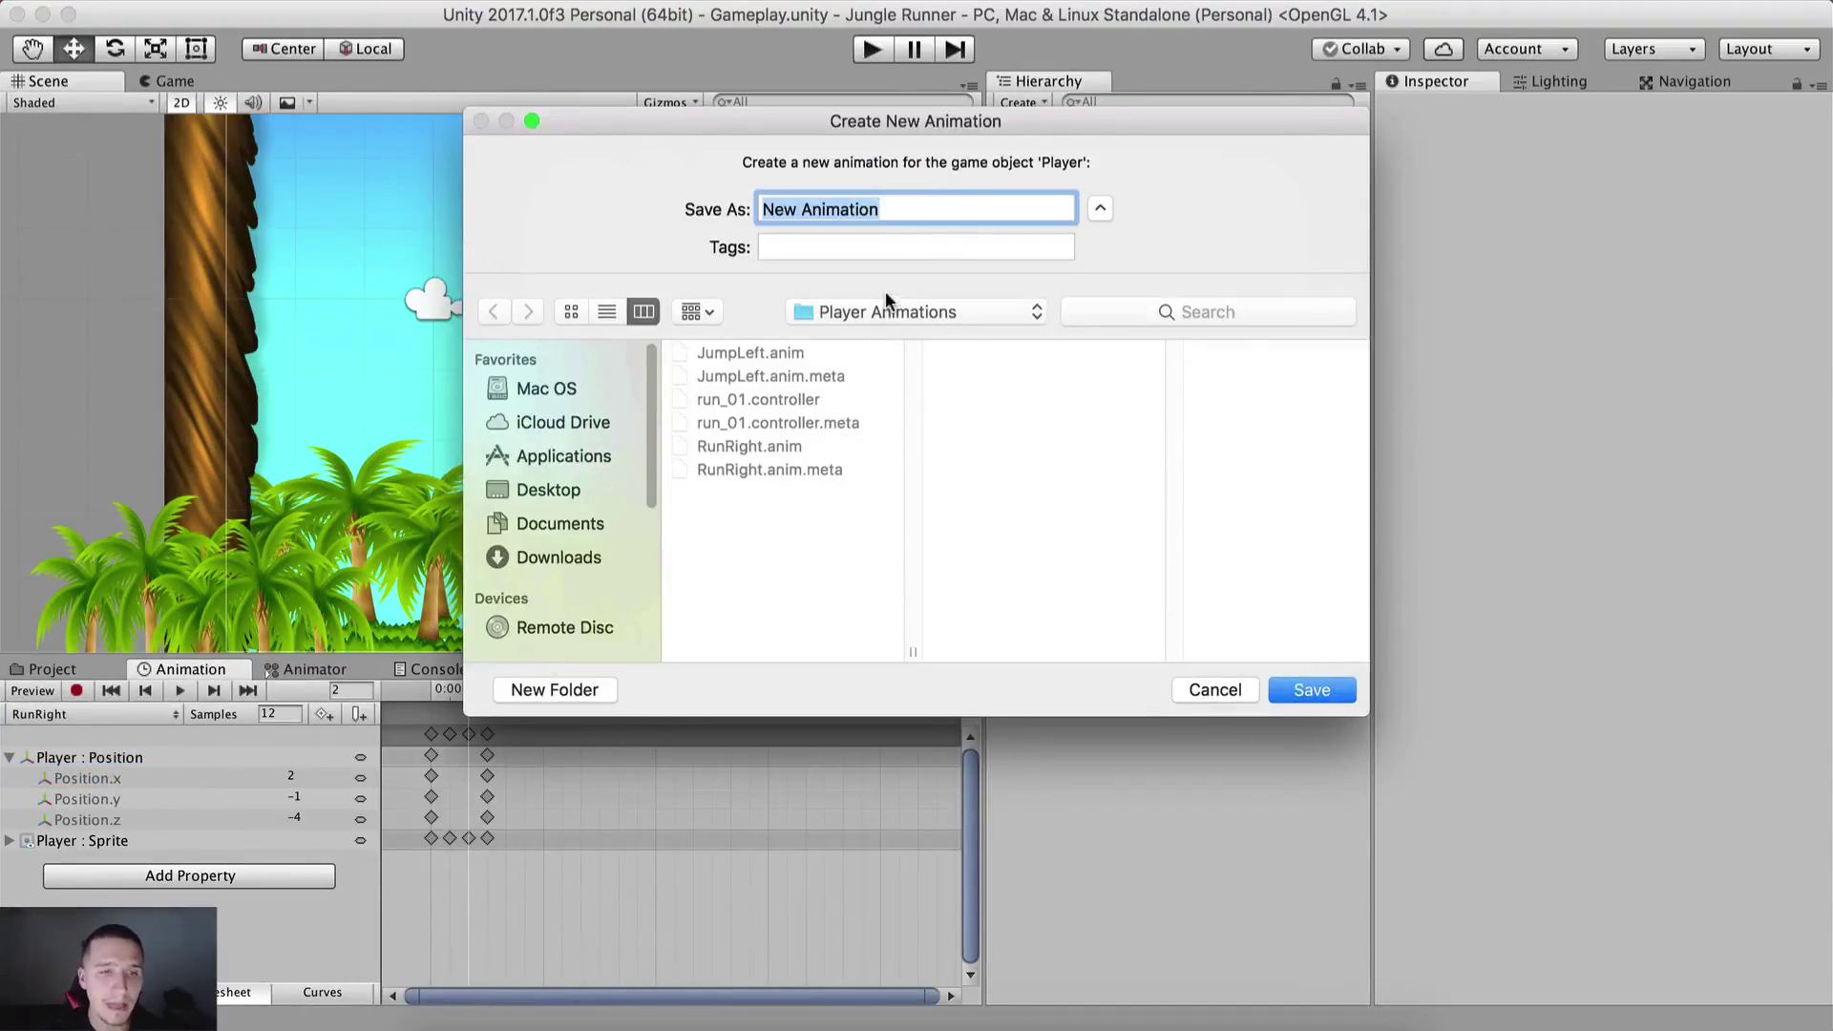
pyautogui.write('Run')
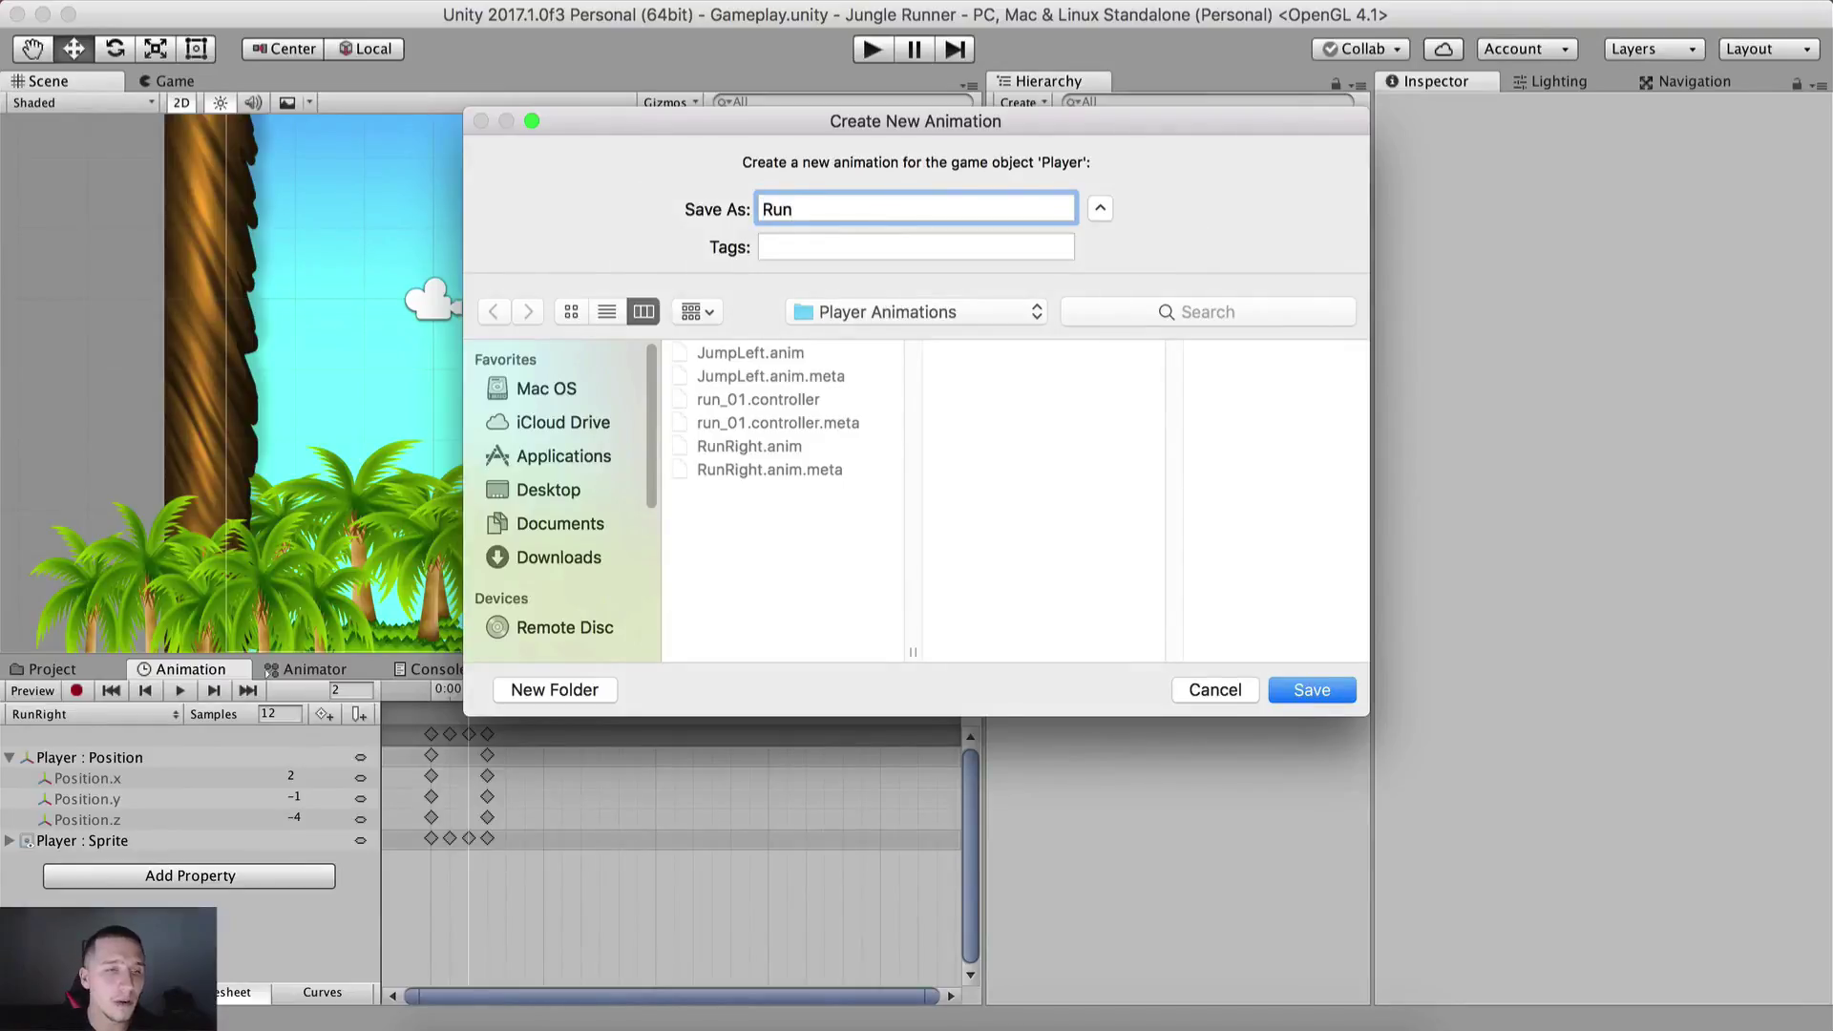
pyautogui.write('R')
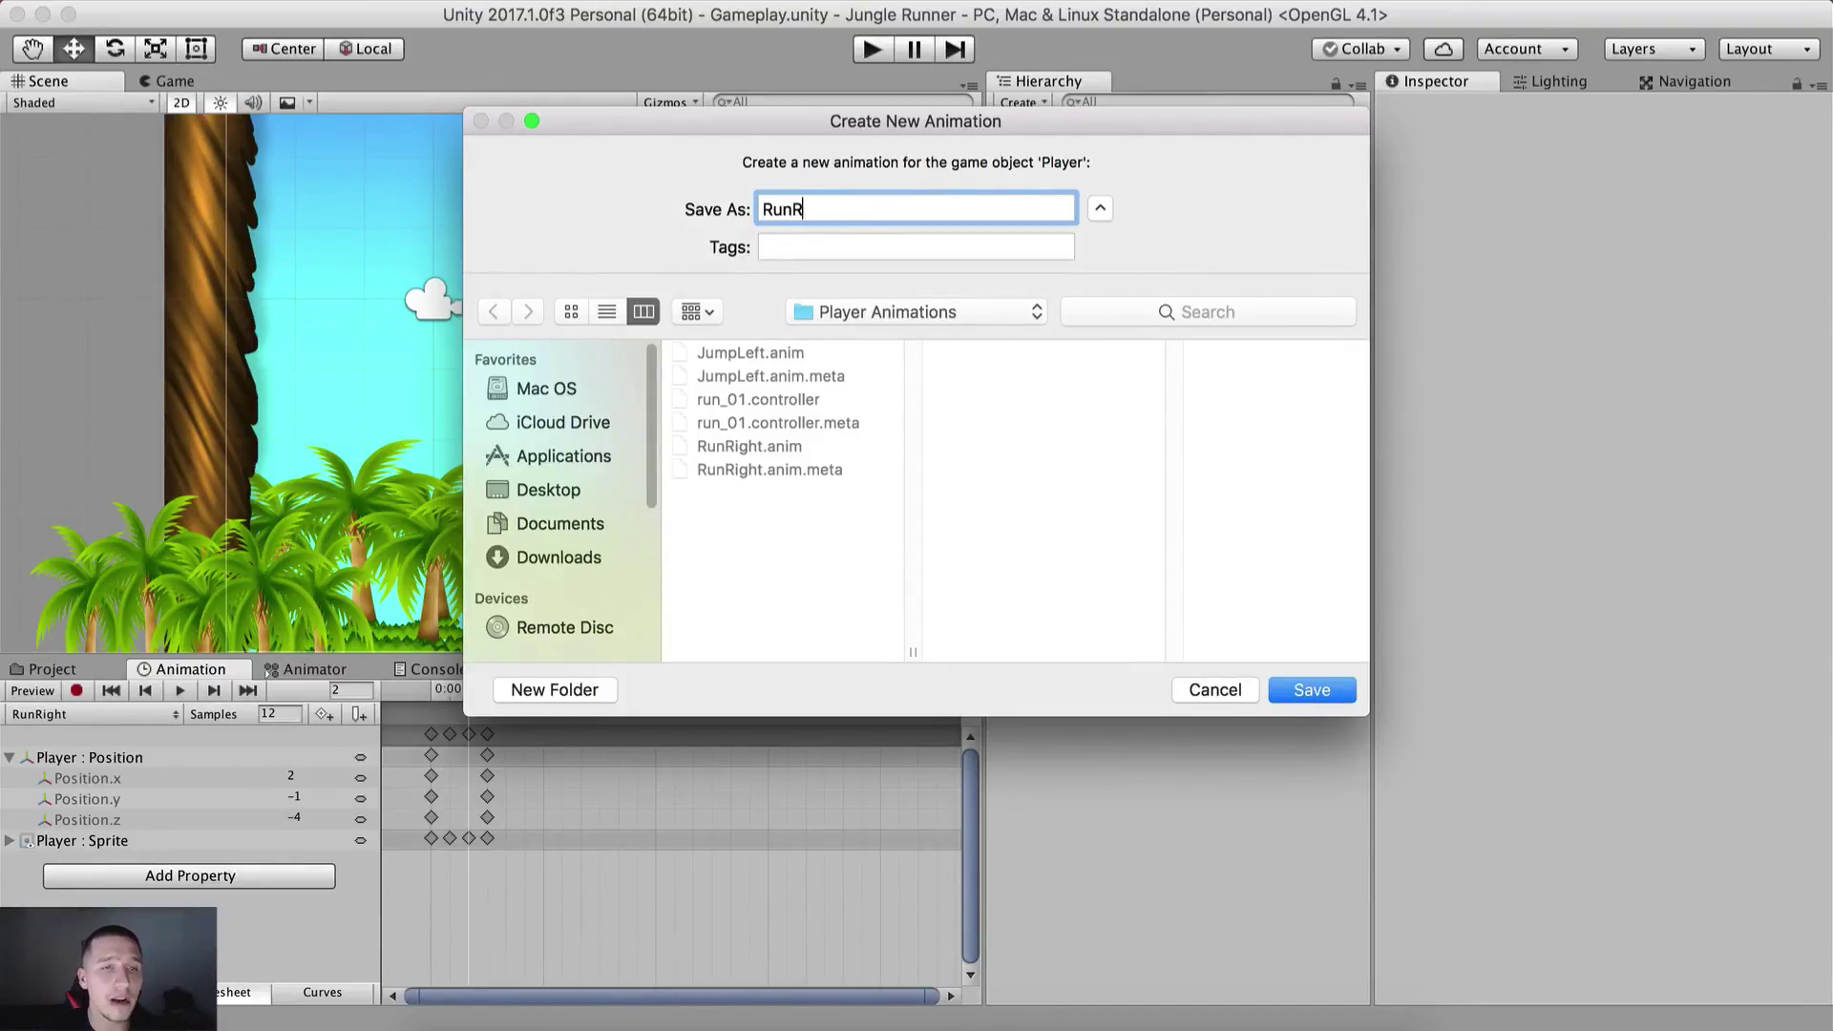
pyautogui.write('ighLeft')
pyautogui.press('Return')
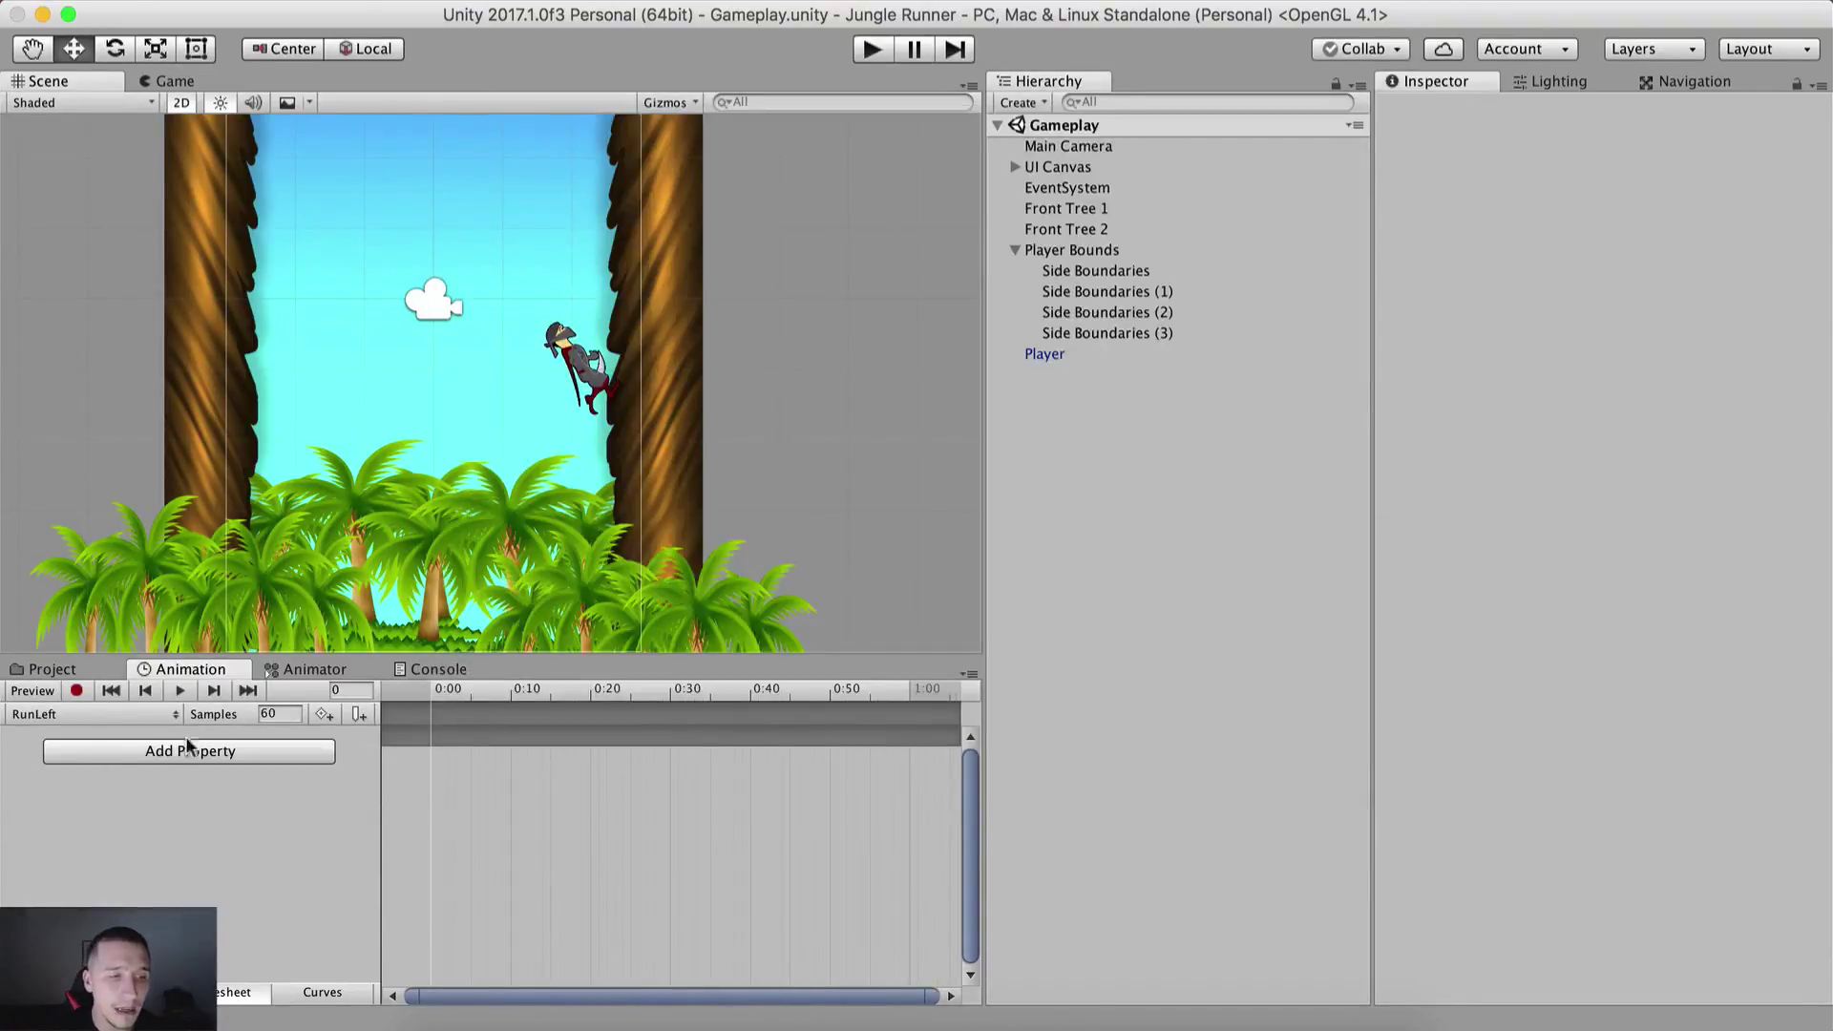
# Step: Add the sprites run_01 to run_04 to the RunLeft clip, docking the Animation window beside Scene meanwhile and moving it back
pyautogui.moveTo(153, 670); pyautogui.dragTo(231, 111)
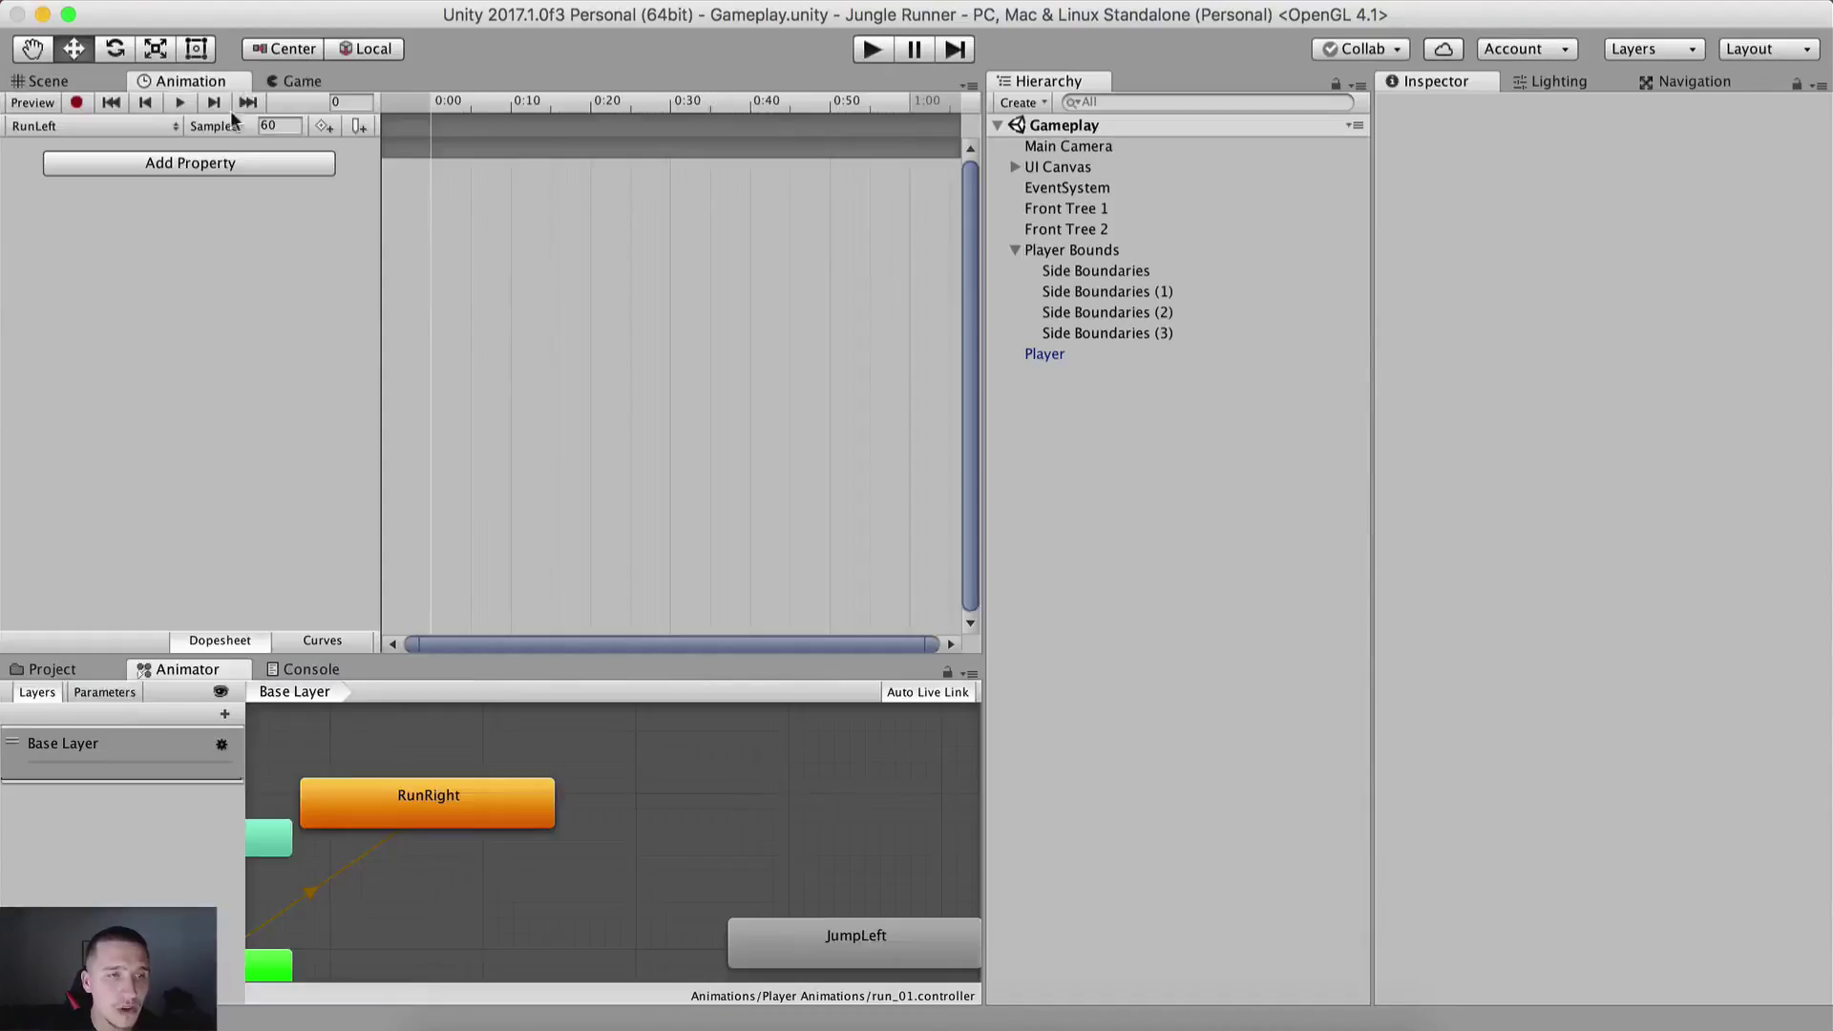
pyautogui.click(52, 669)
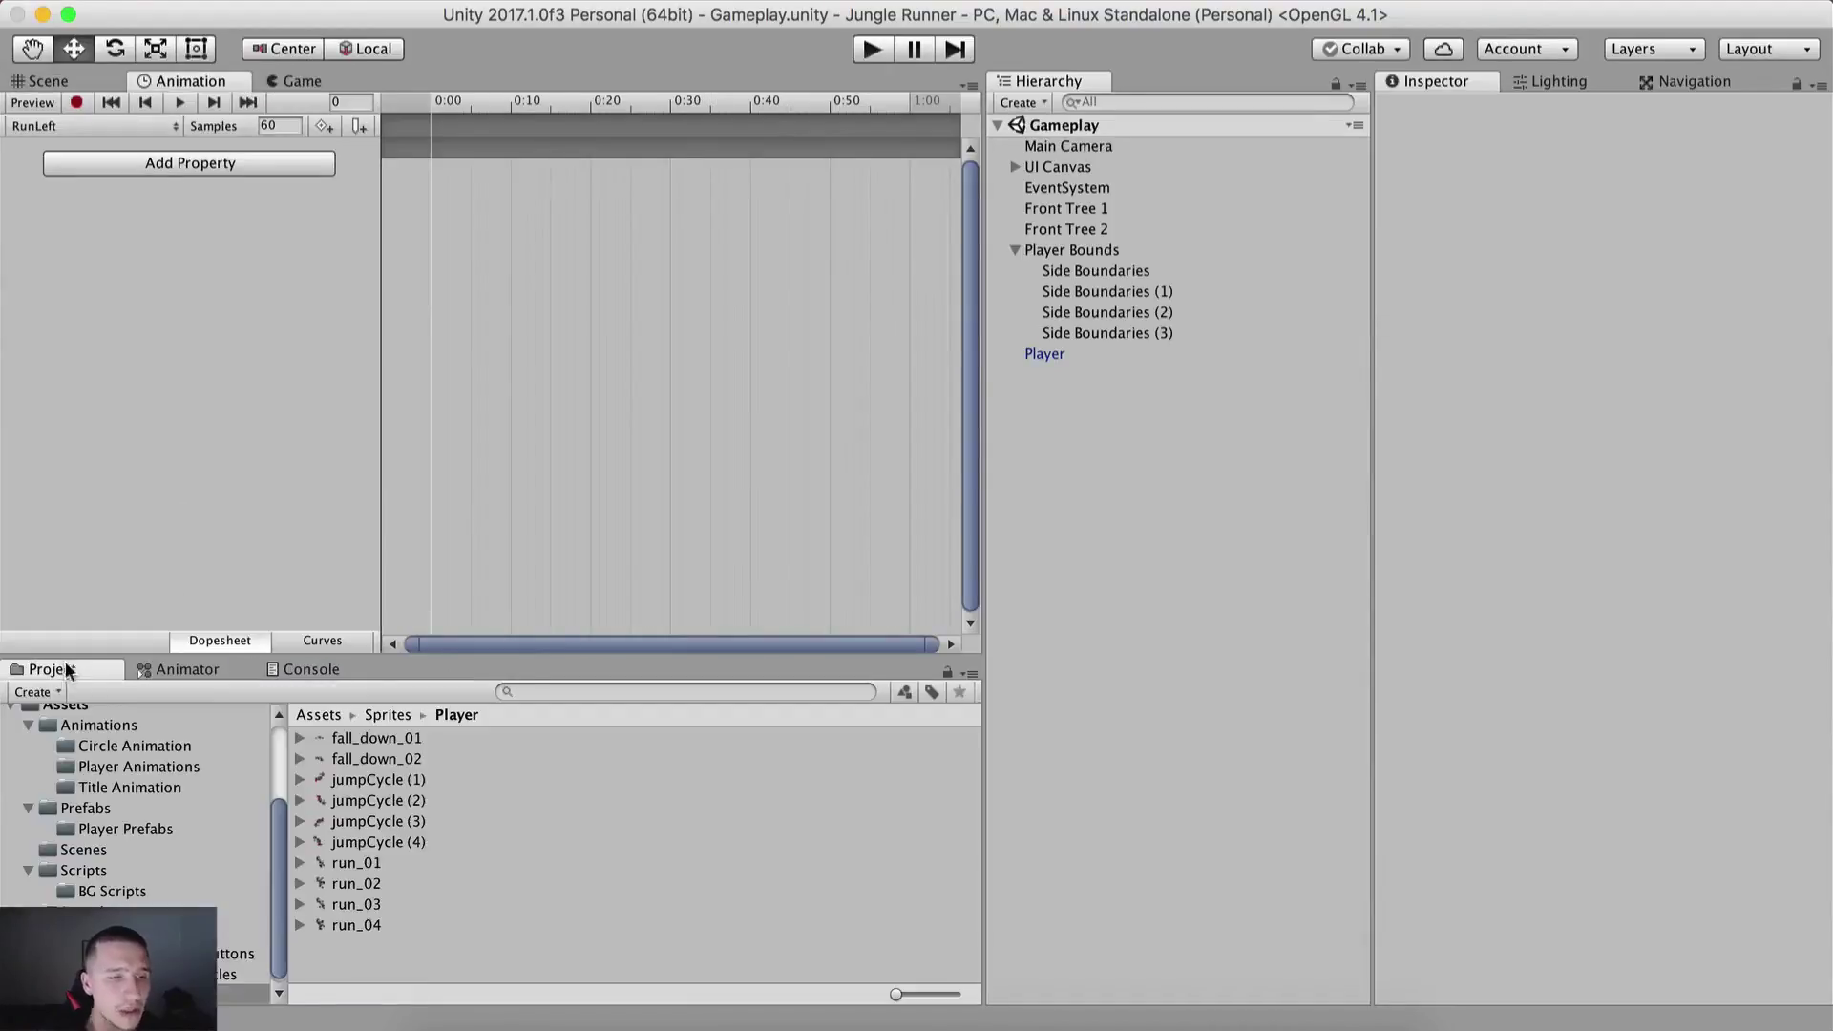
pyautogui.click(354, 862)
pyautogui.keyDown('shift'); pyautogui.click(356, 926); pyautogui.keyUp('shift')
pyautogui.moveTo(371, 863); pyautogui.dragTo(535, 339)
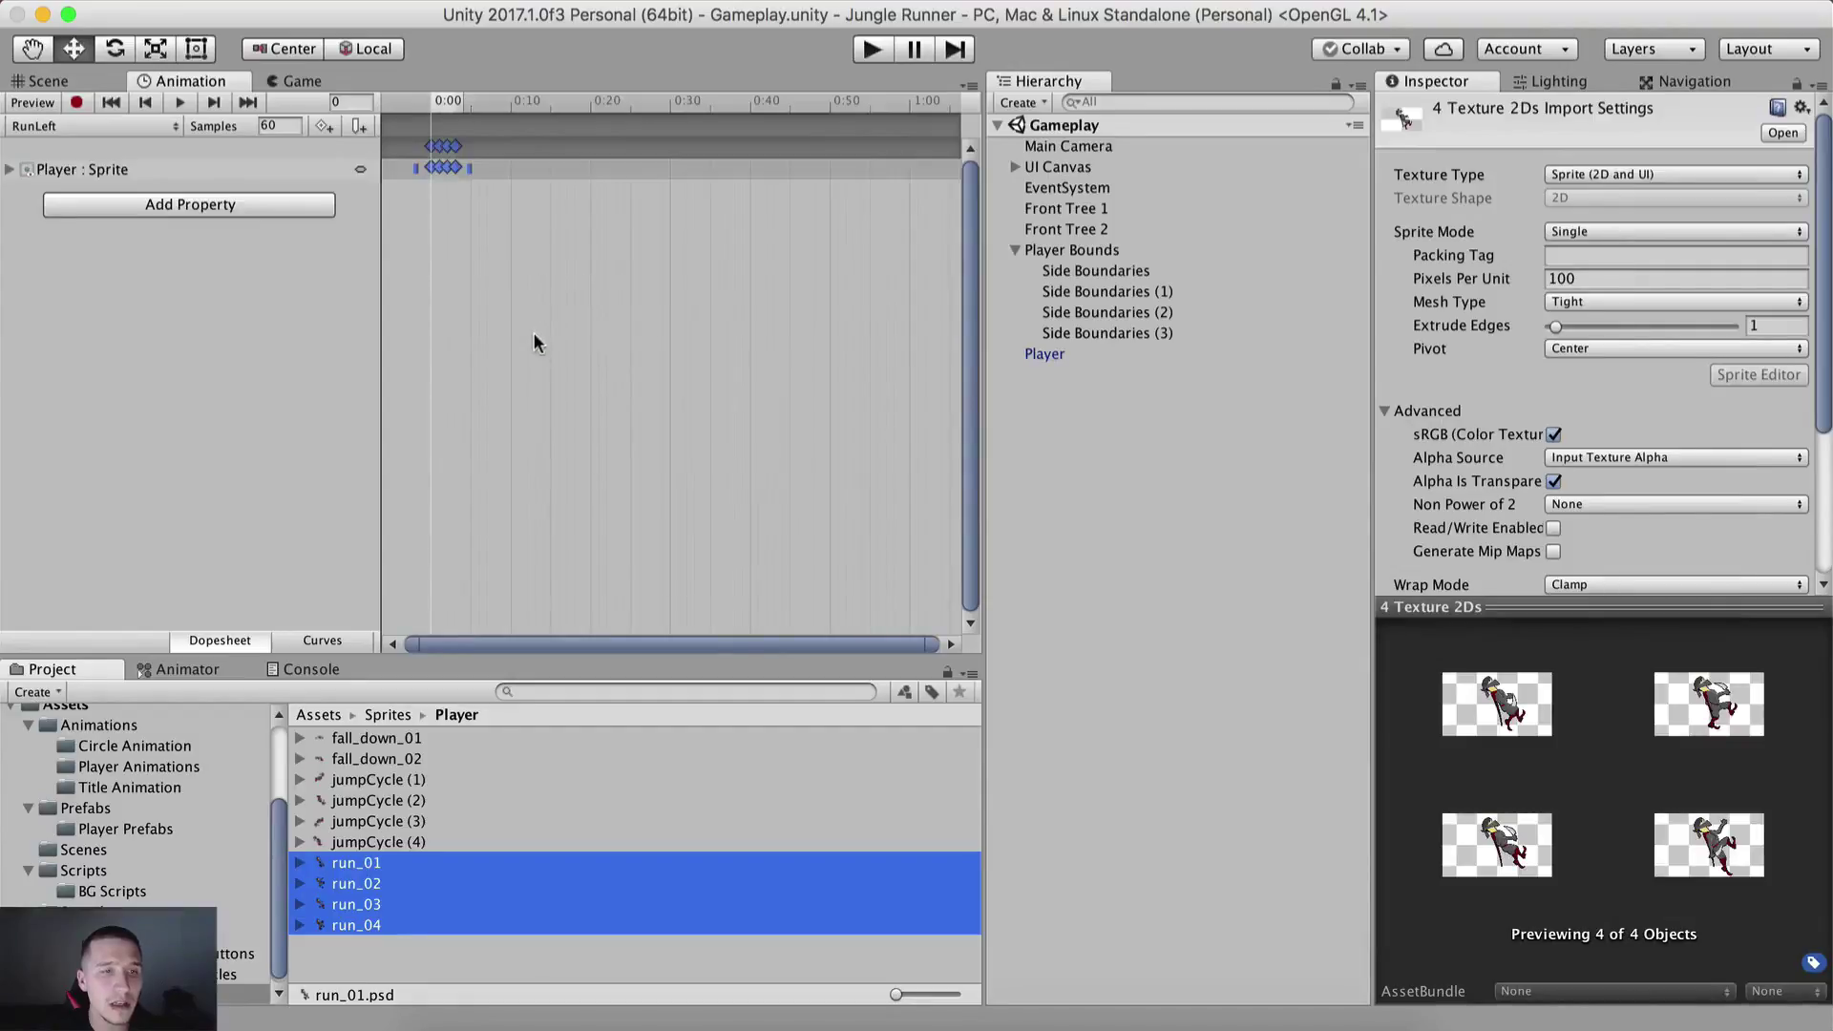
pyautogui.moveTo(411, 644)
pyautogui.mouseDown()
pyautogui.moveTo(537, 642)
pyautogui.moveTo(446, 642)
pyautogui.mouseUp()
pyautogui.scroll(5, 449, 399)
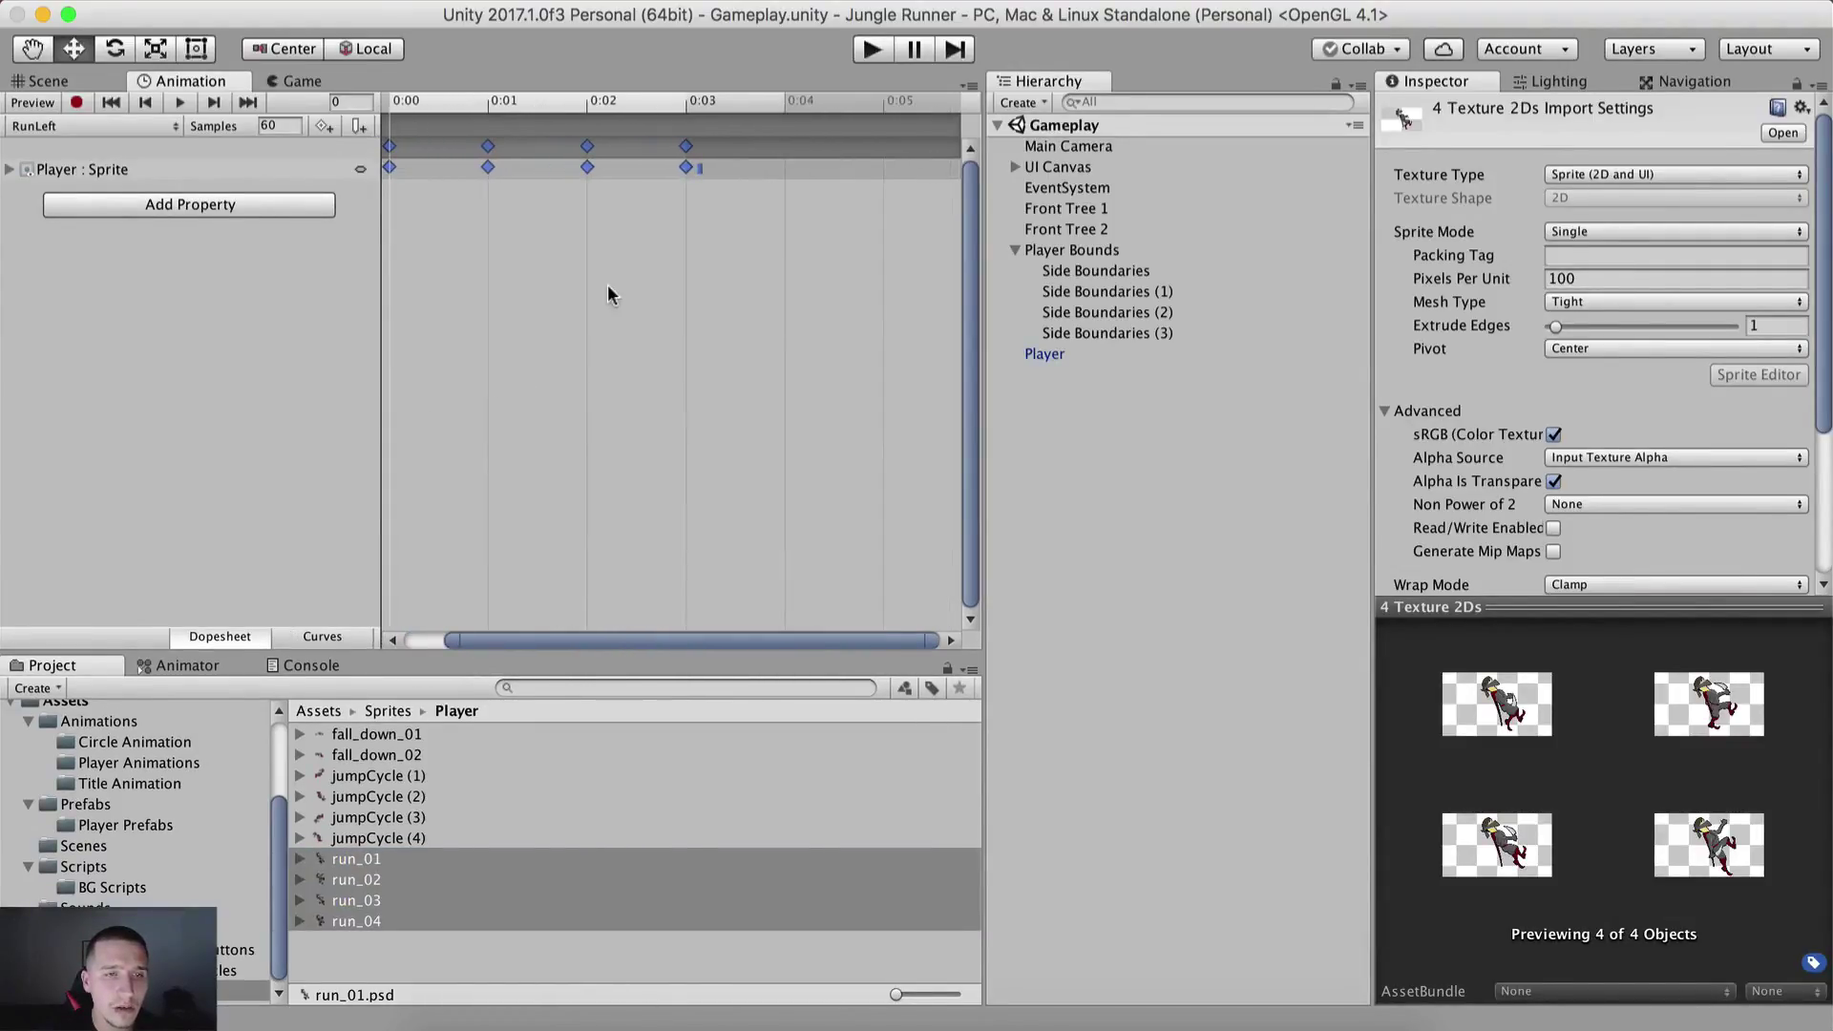
pyautogui.scroll(-3, 607, 284)
pyautogui.moveTo(182, 80); pyautogui.dragTo(158, 672)
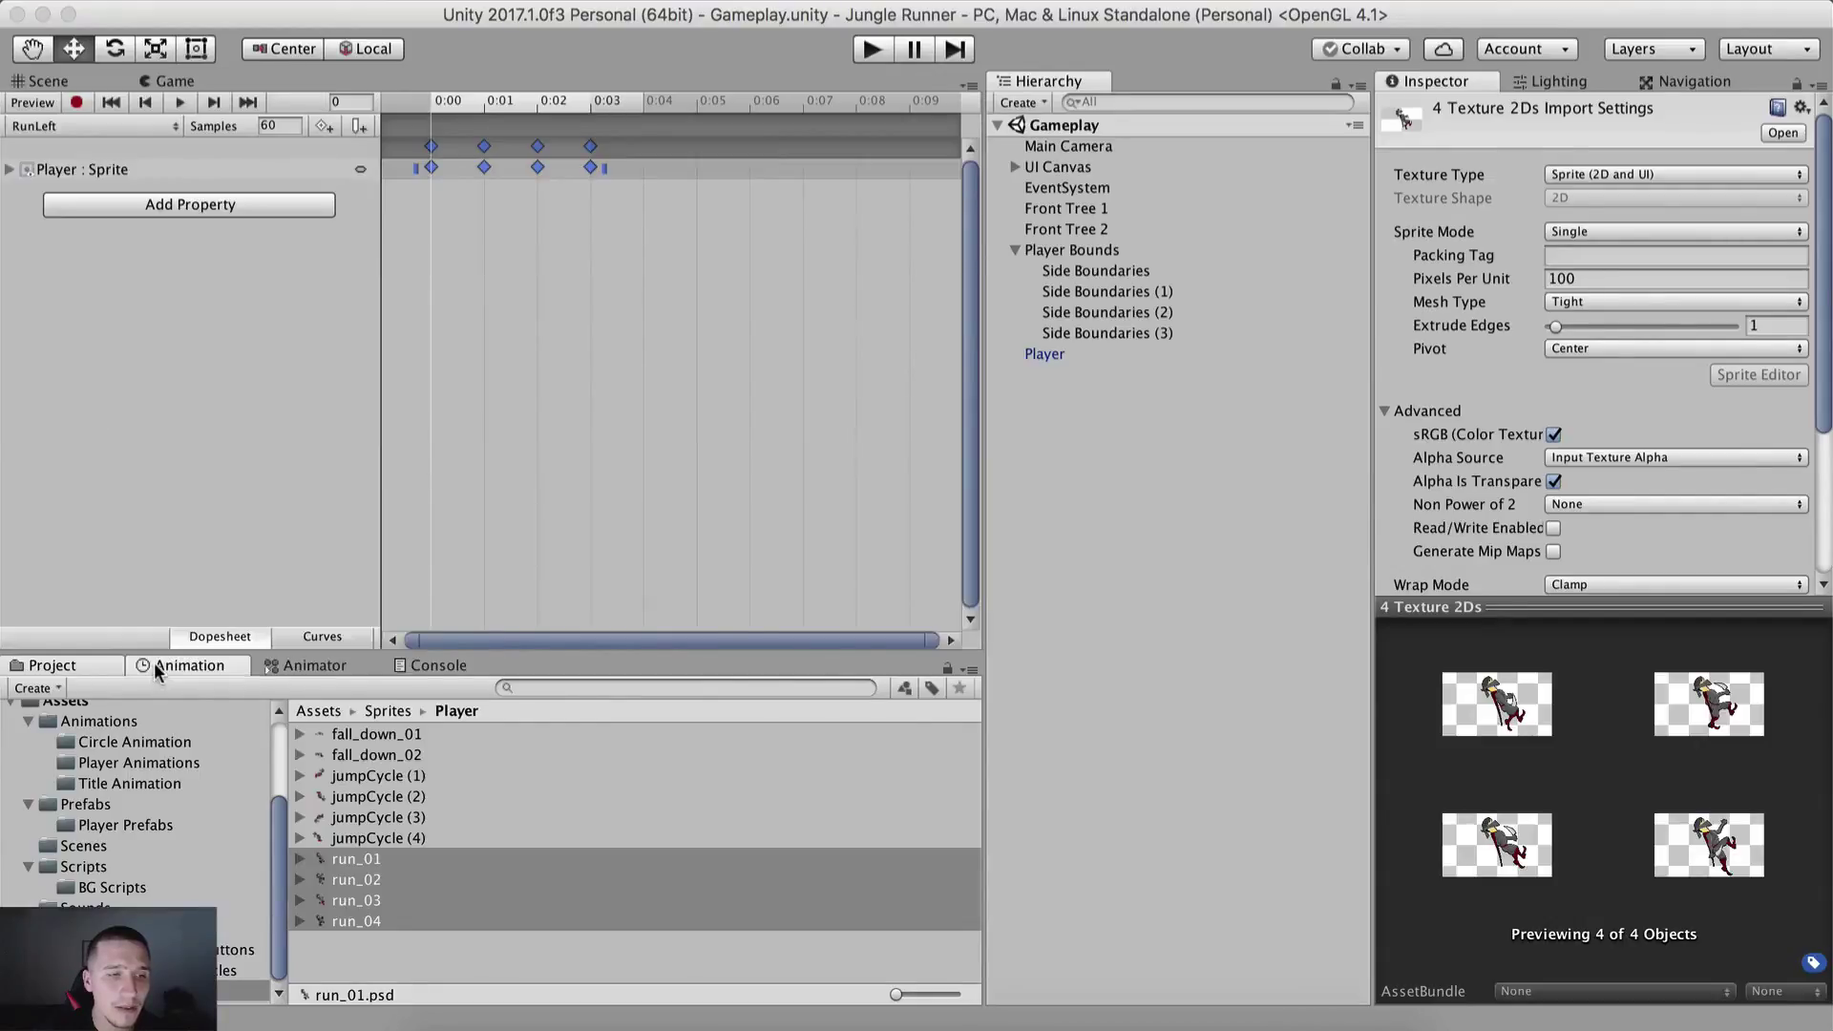
# Step: Open the RunRight clip and compare the Player's pose at frames 3 and 0 in the timeline
pyautogui.click(122, 709)
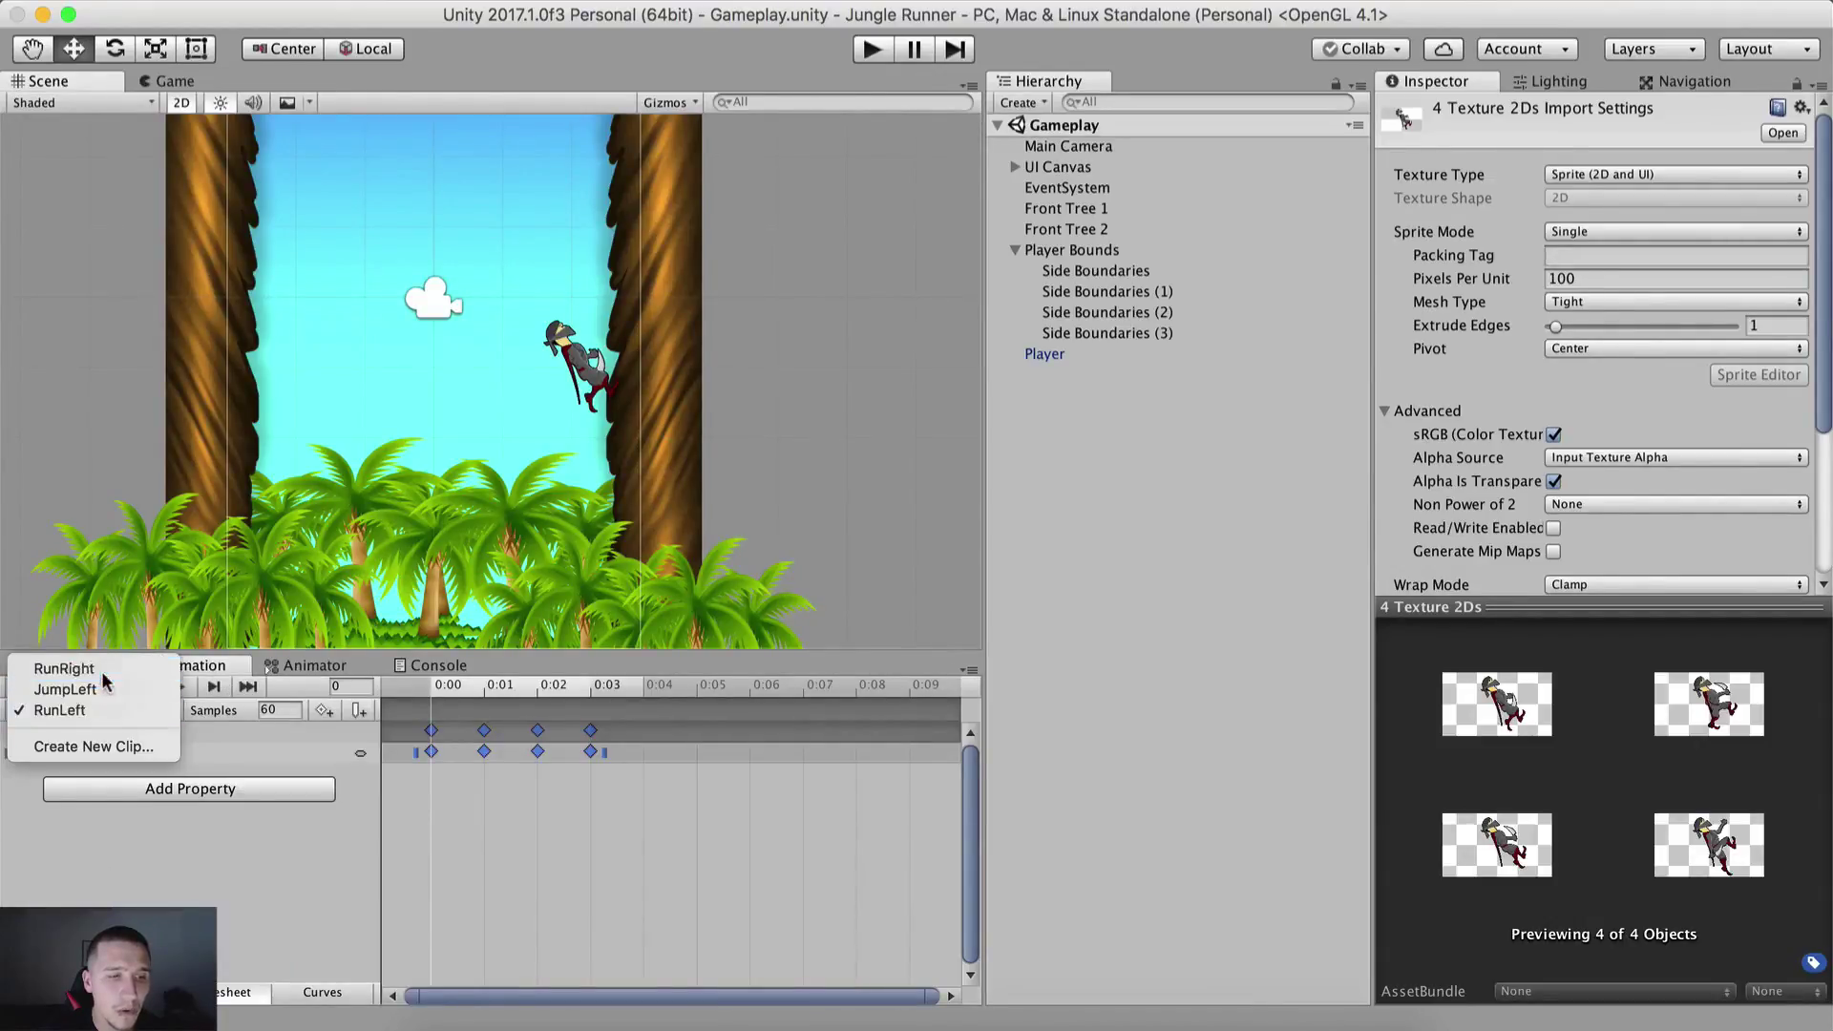
pyautogui.click(101, 670)
pyautogui.click(788, 690)
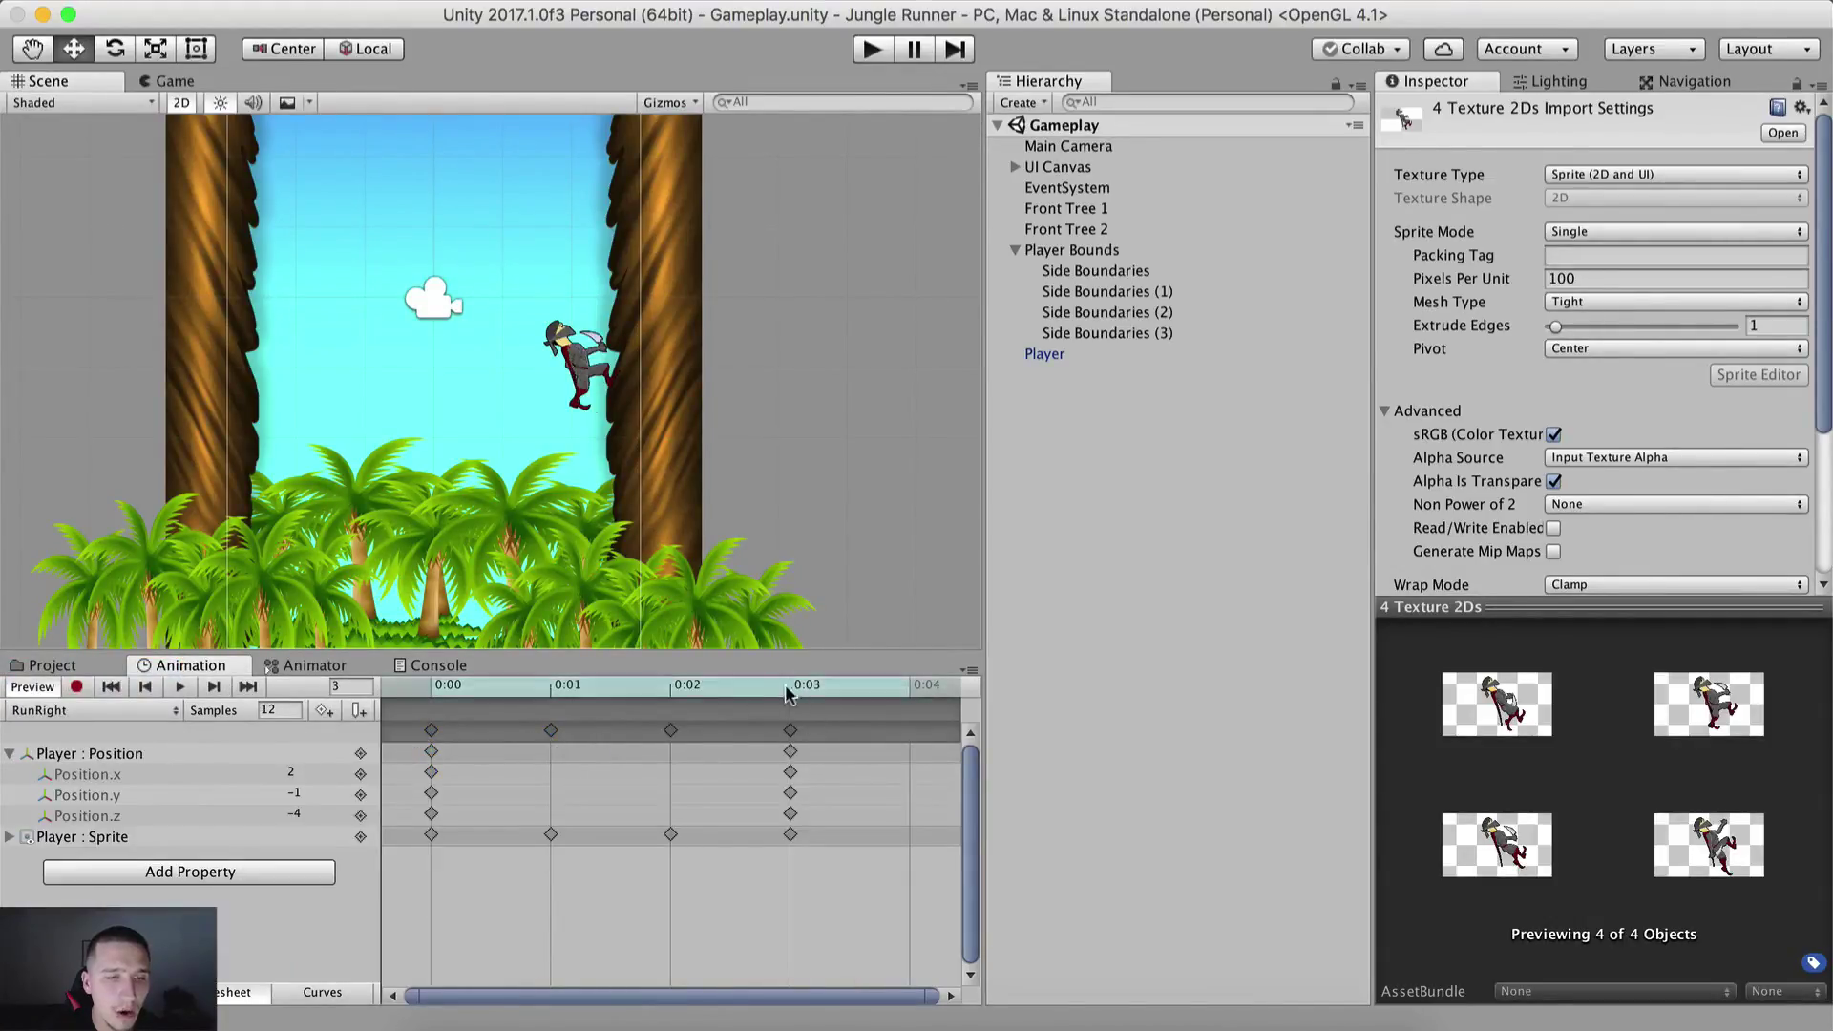
pyautogui.moveTo(439, 698)
pyautogui.mouseDown()
pyautogui.moveTo(791, 718)
pyautogui.moveTo(412, 722)
pyautogui.mouseUp()
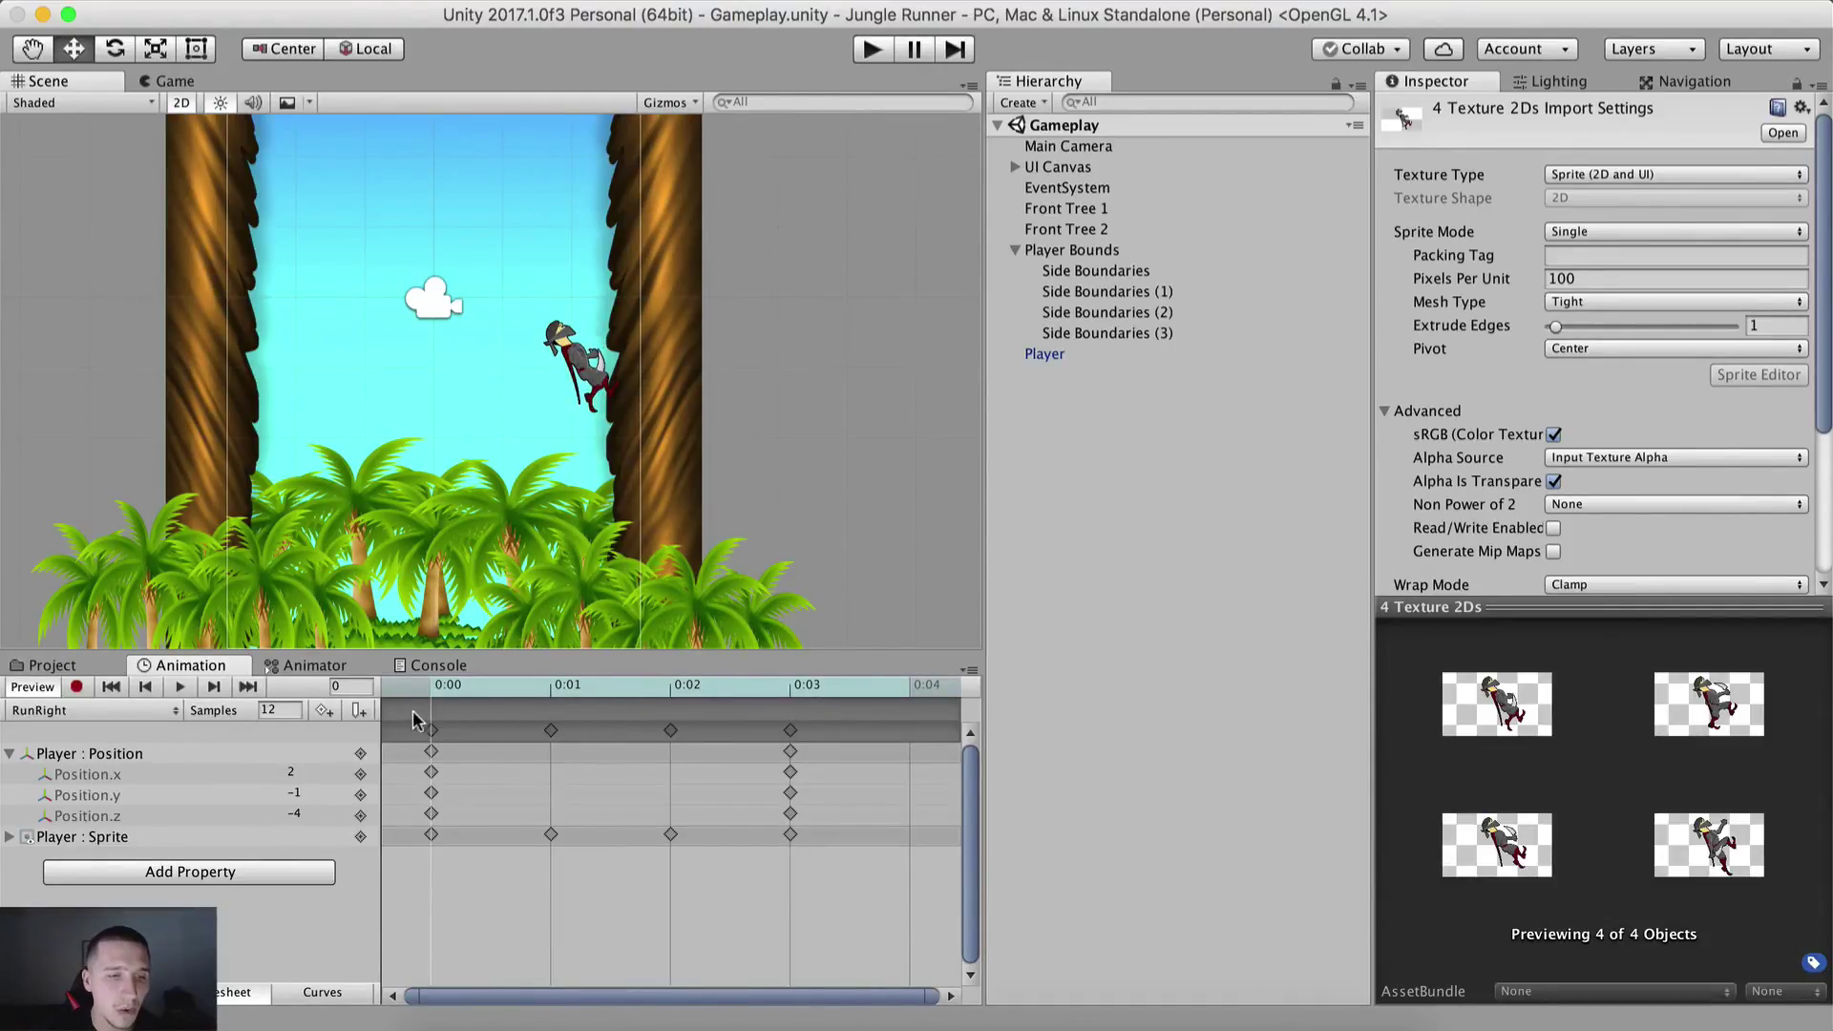
# Step: Switch back to the RunLeft clip and leave its preview mode turned off
pyautogui.click(61, 711)
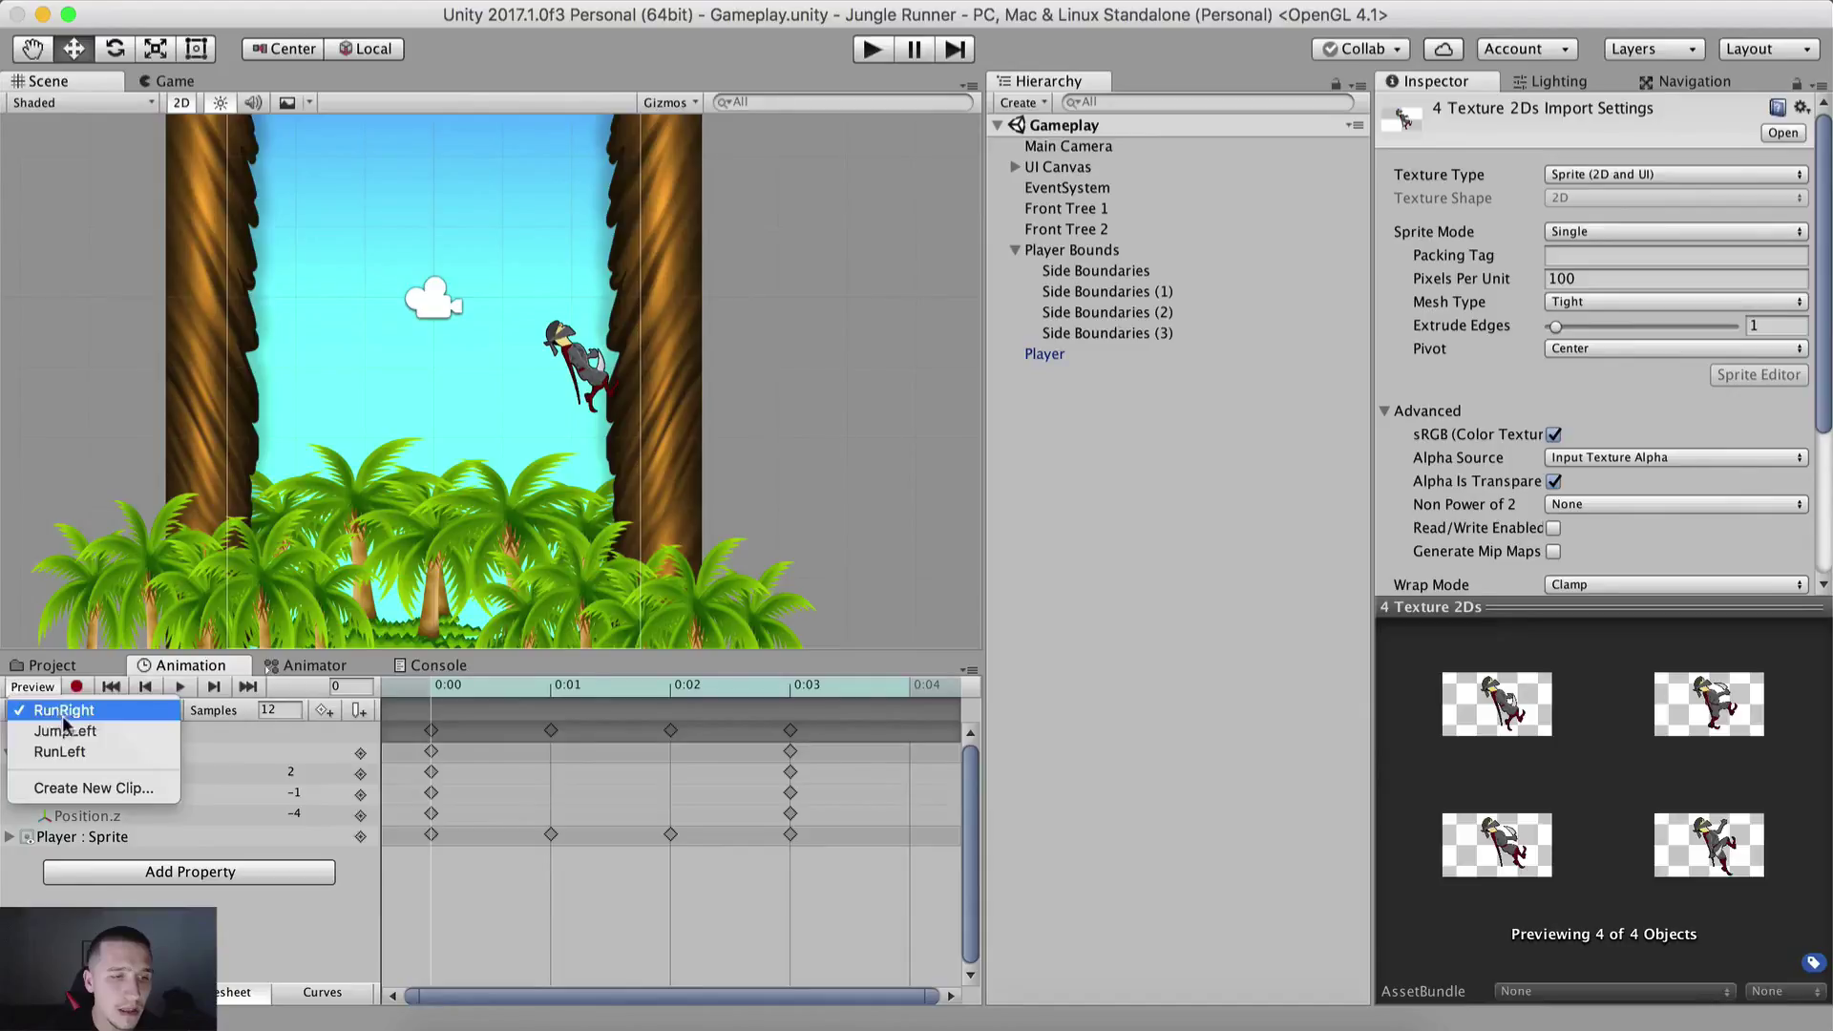
pyautogui.click(69, 753)
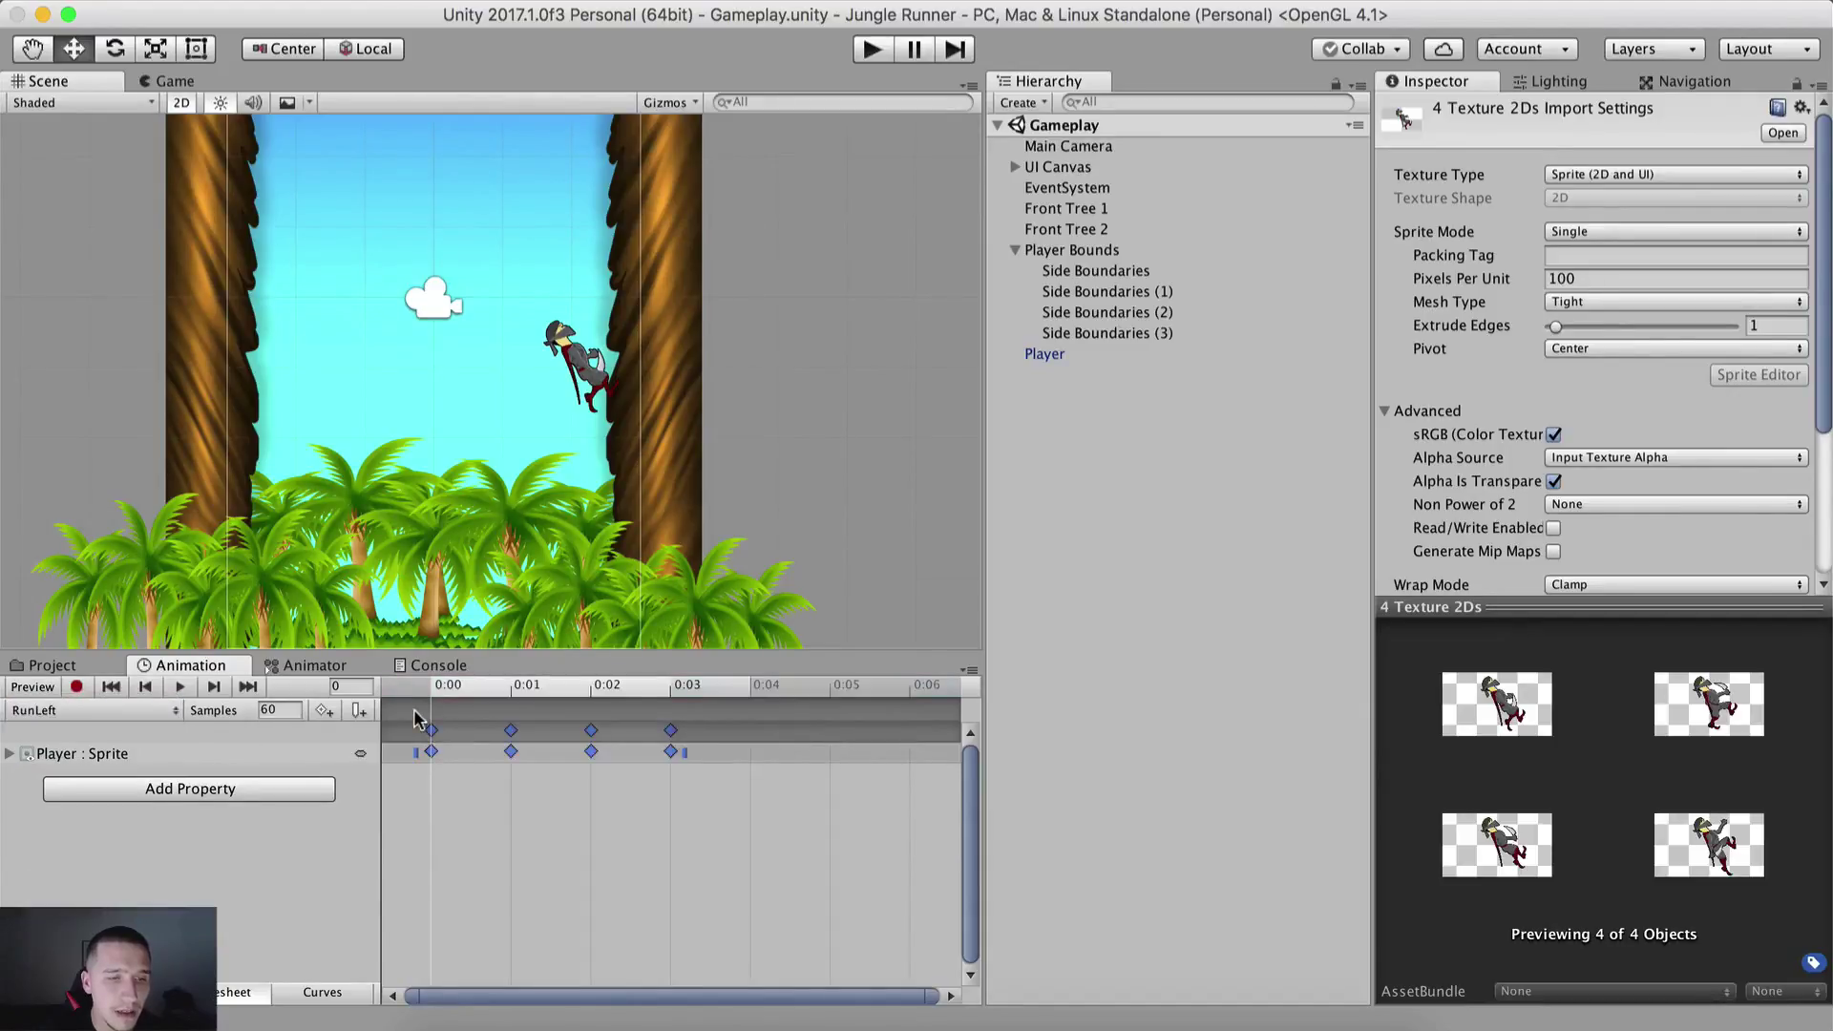
pyautogui.press('space')
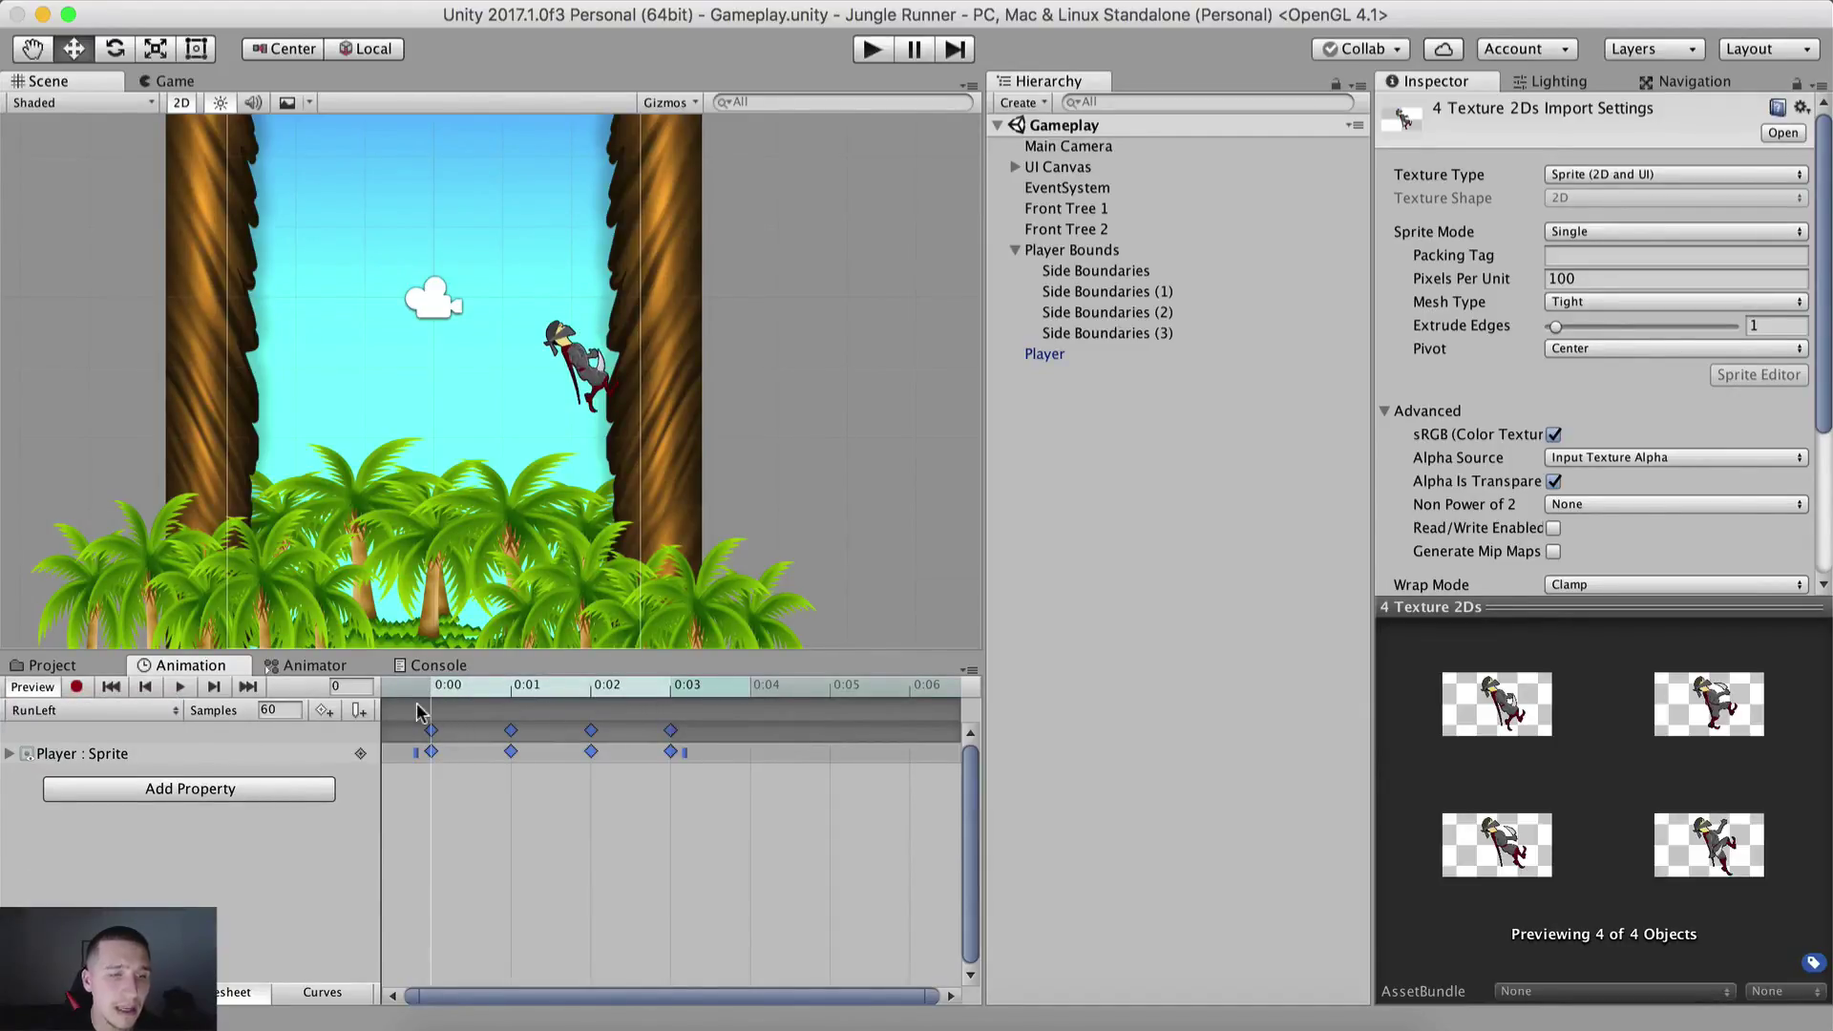
pyautogui.click(32, 687)
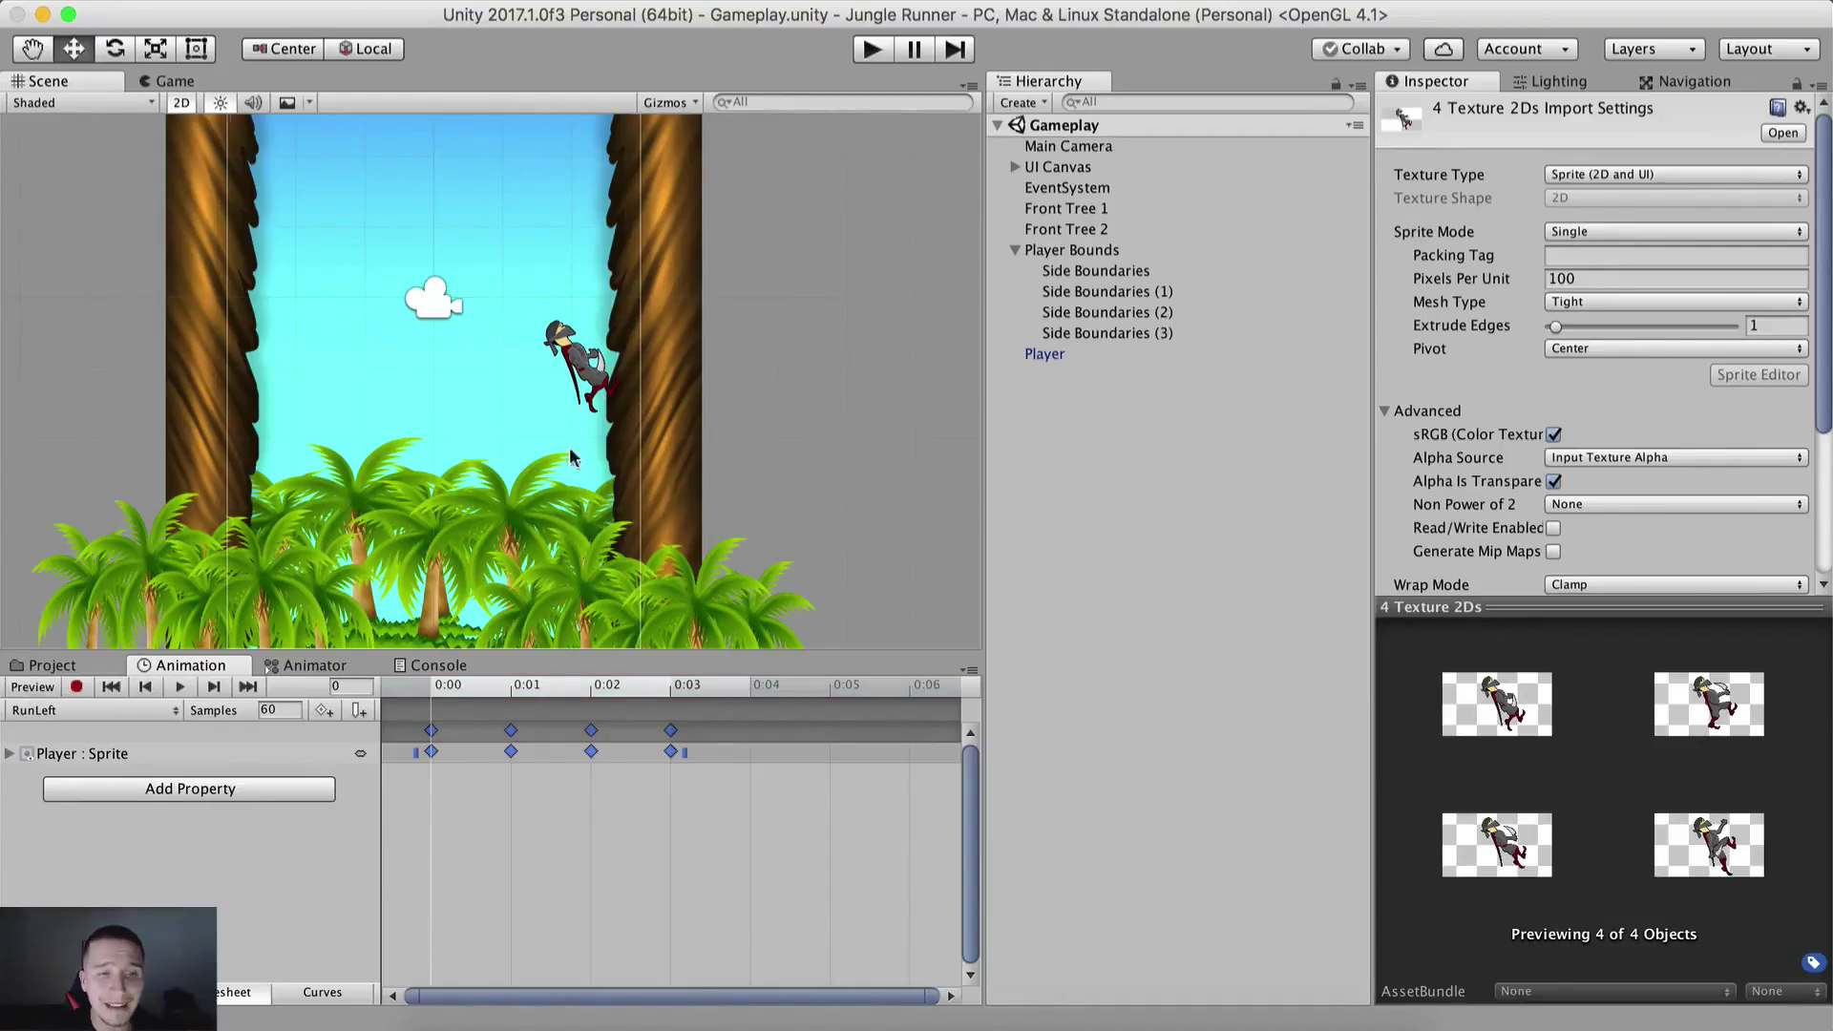
pyautogui.scroll(-2, 573, 460)
pyautogui.moveTo(573, 461); pyautogui.dragTo(602, 463, button='middle')
pyautogui.scroll(5, 611, 462)
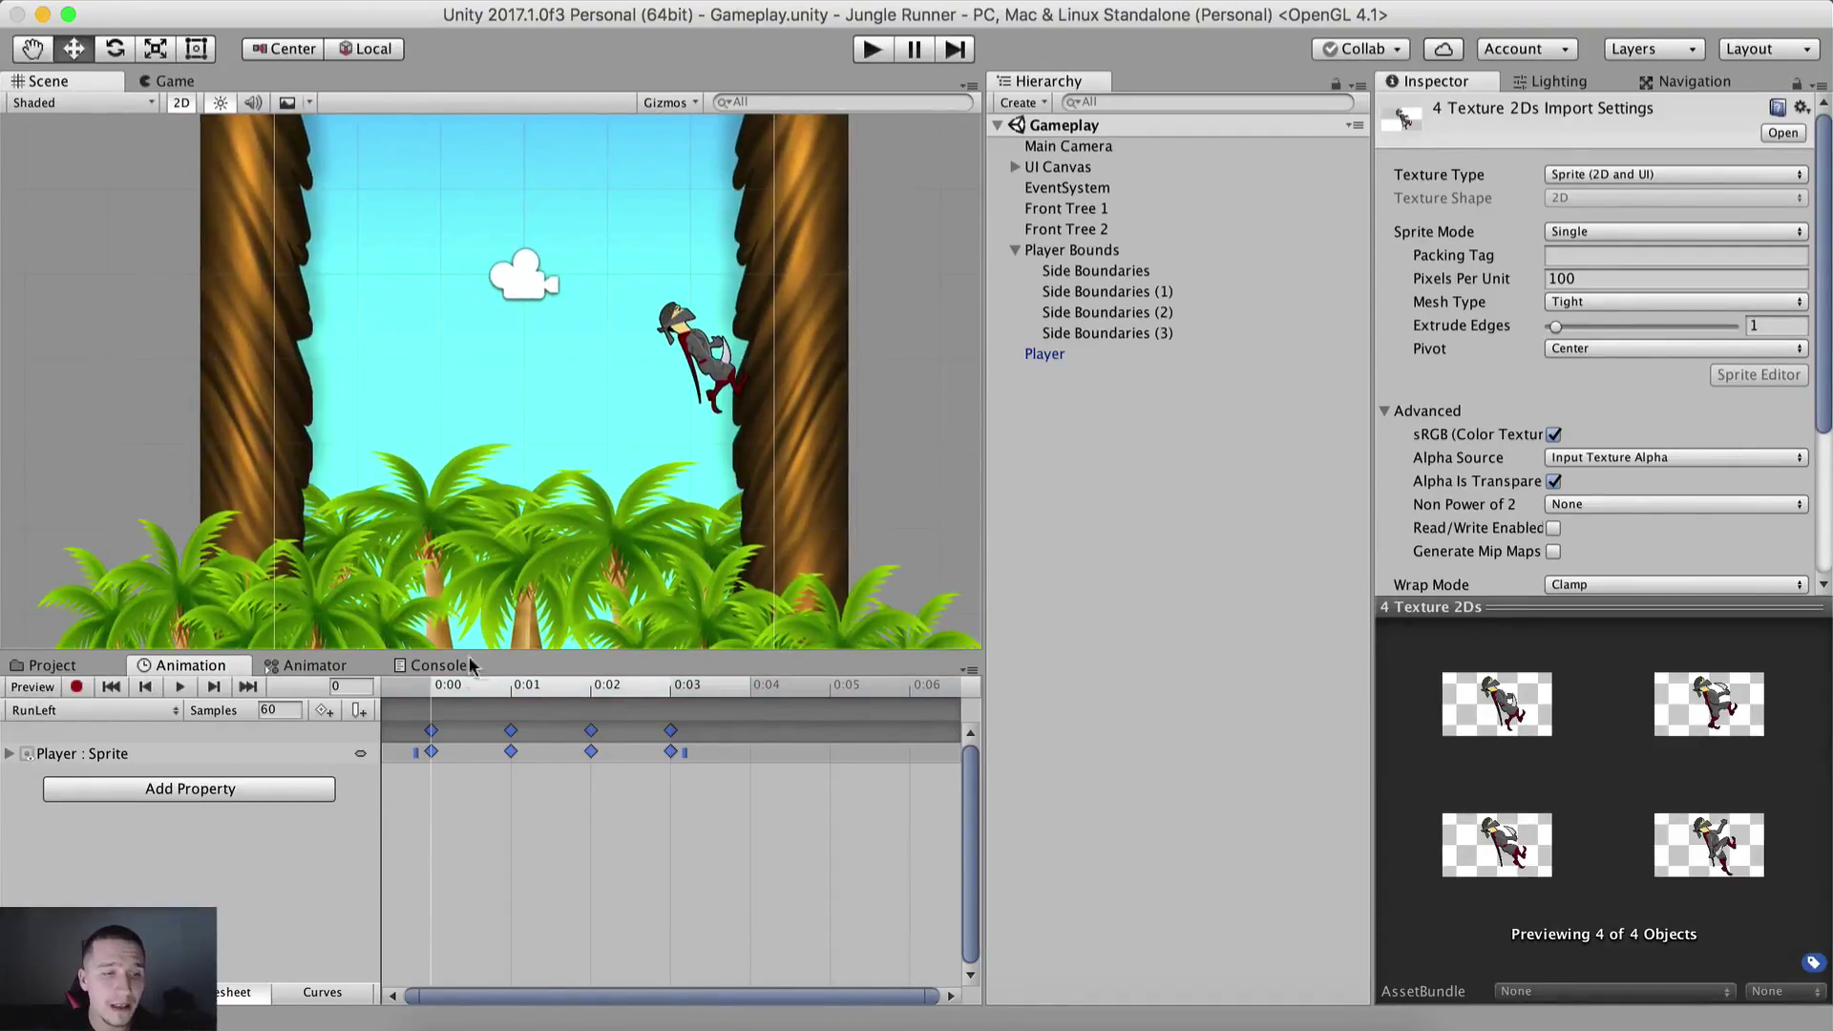
# Step: Record the Player's X position as -2 and X scale as -0.2 at frame 0 of RunLeft
pyautogui.click(76, 686)
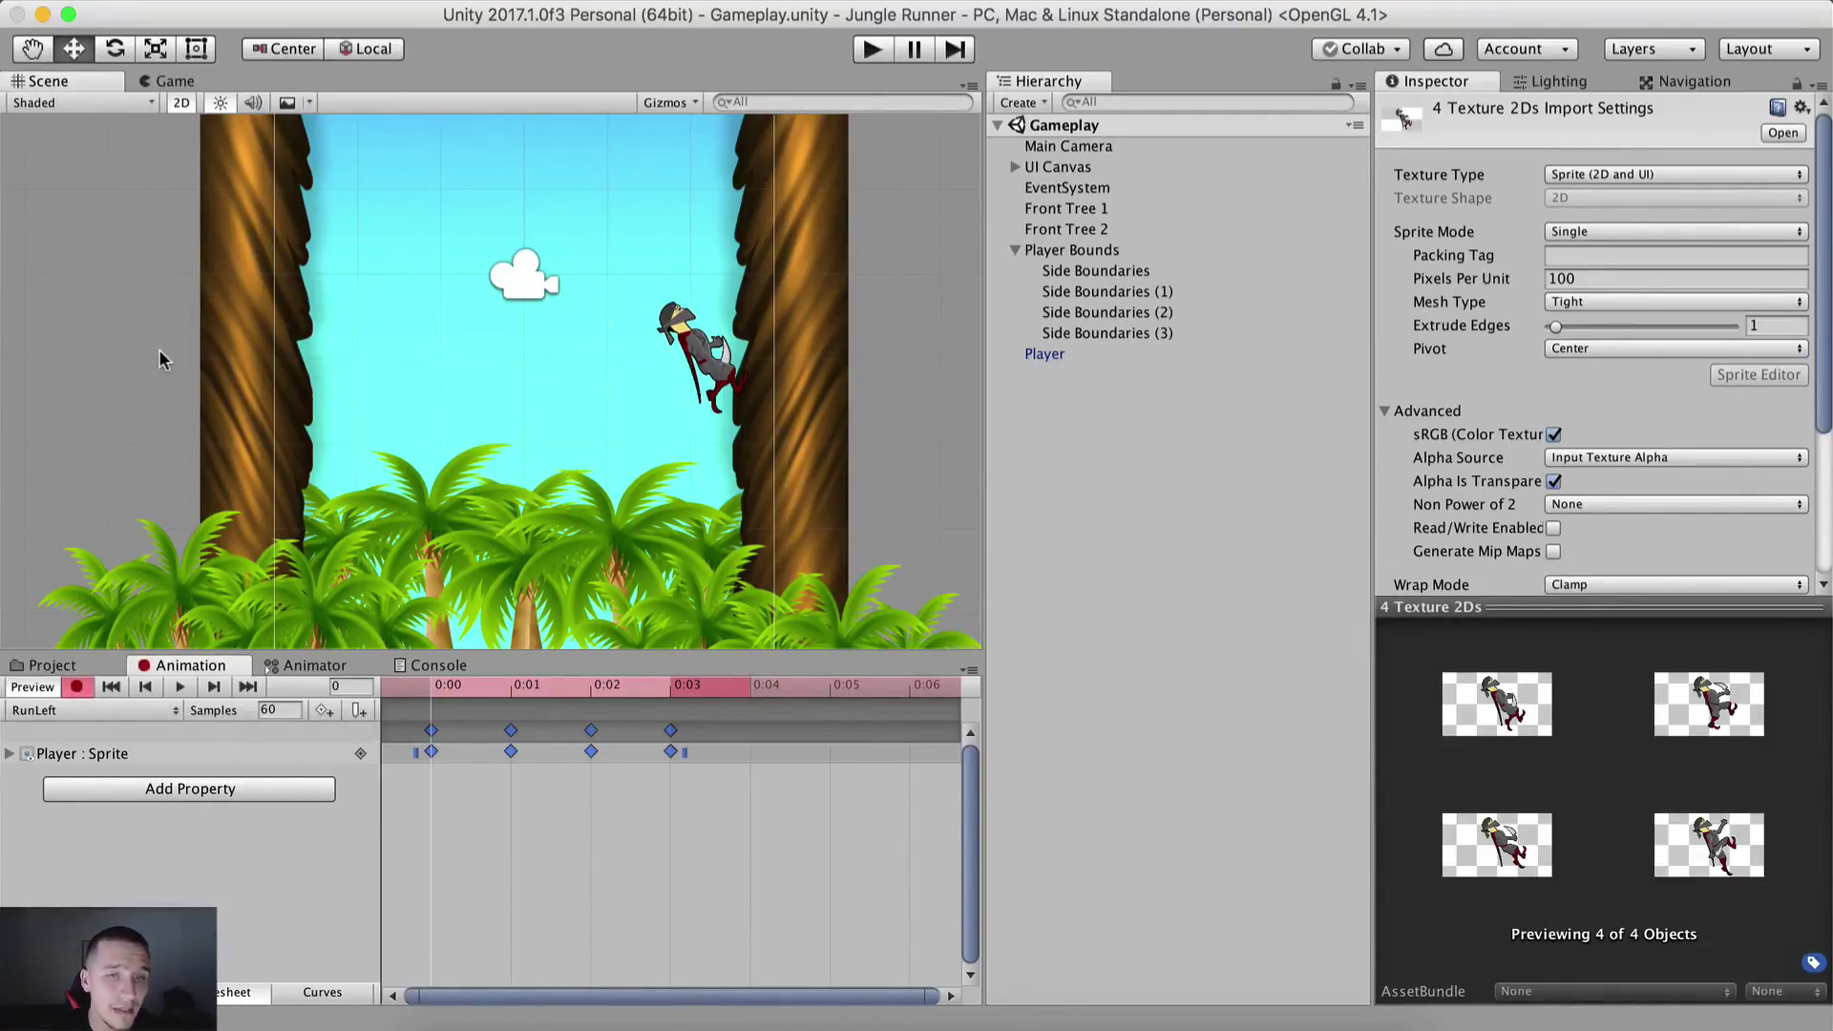
pyautogui.click(1052, 354)
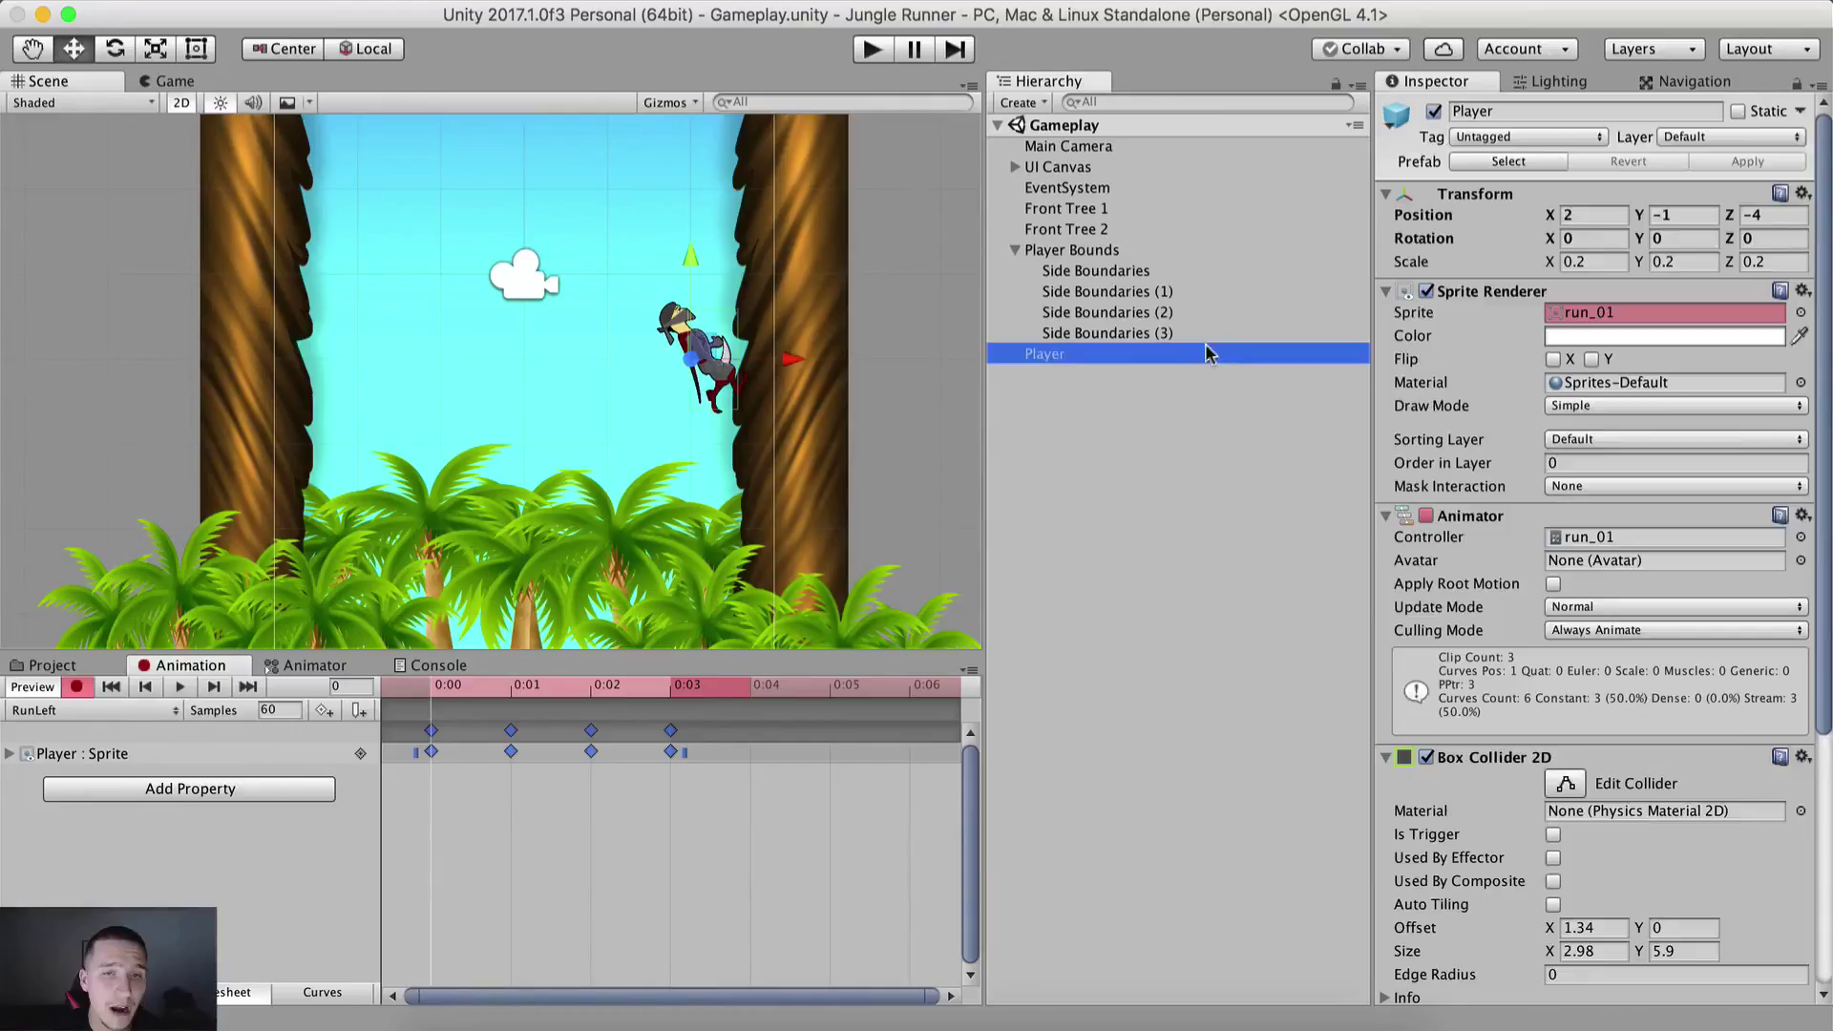
pyautogui.click(1575, 216)
pyautogui.write('-2')
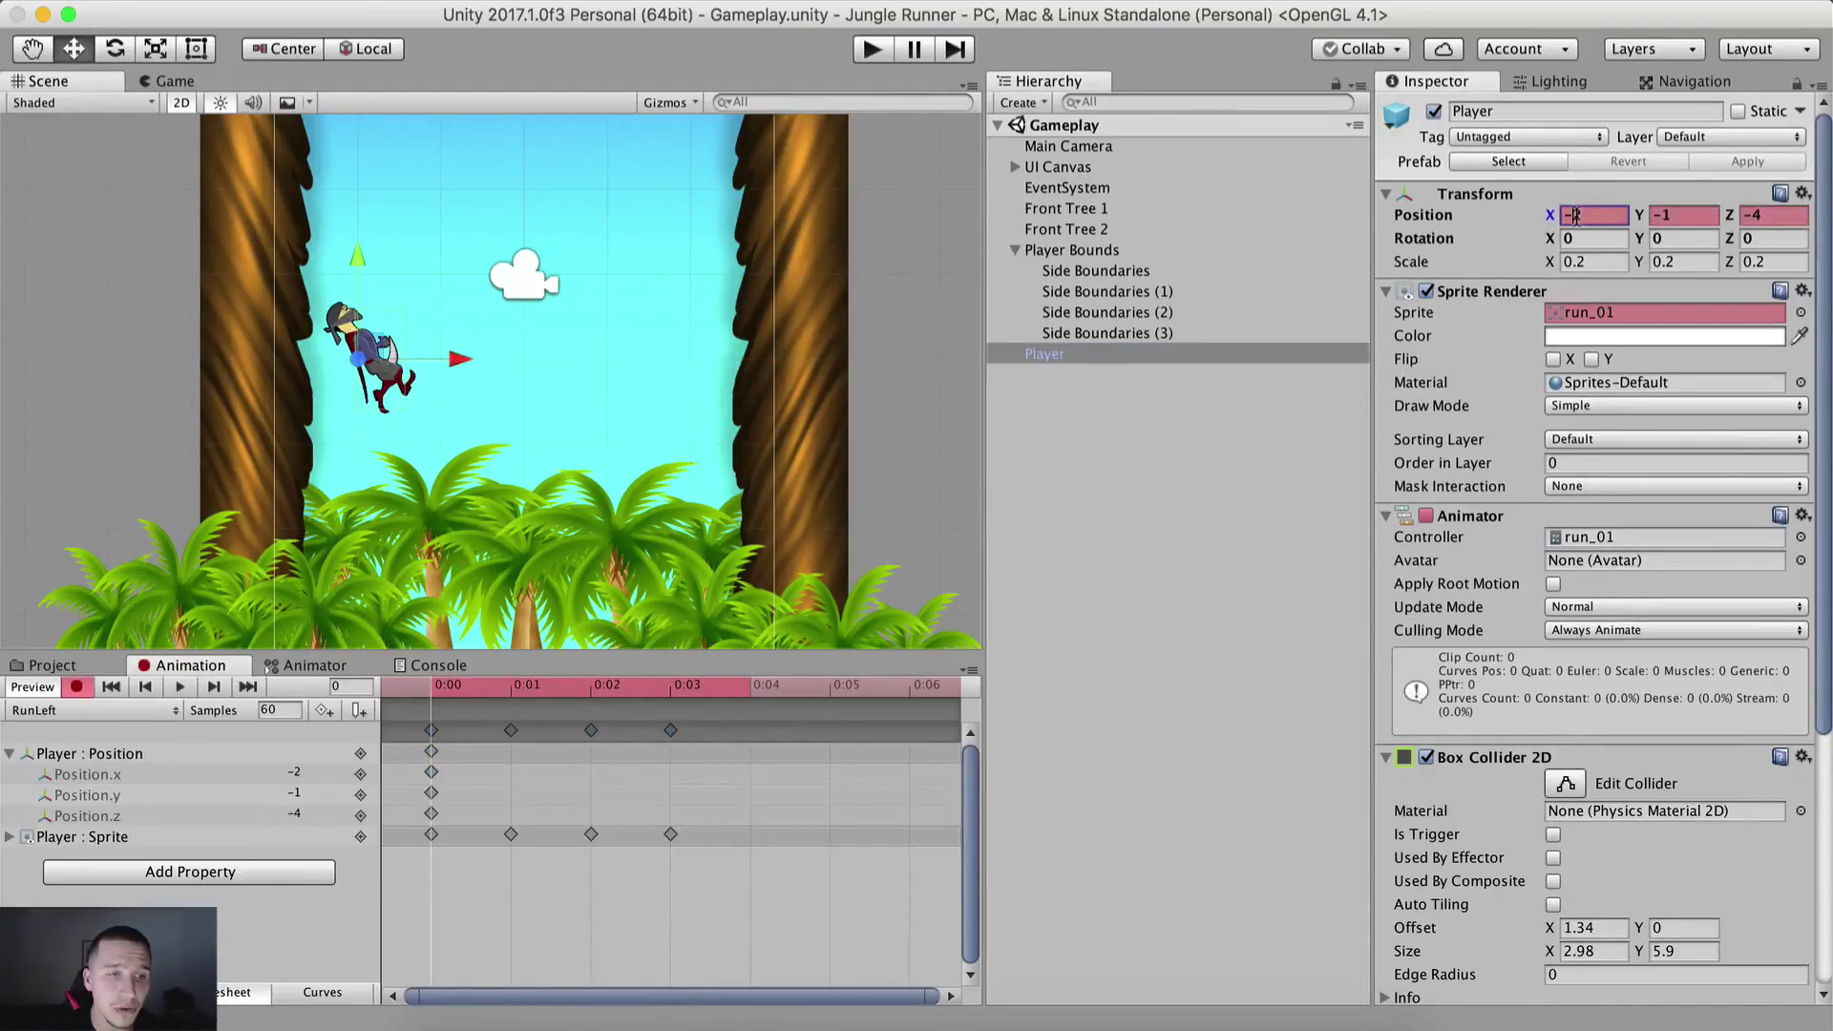
pyautogui.click(1593, 263)
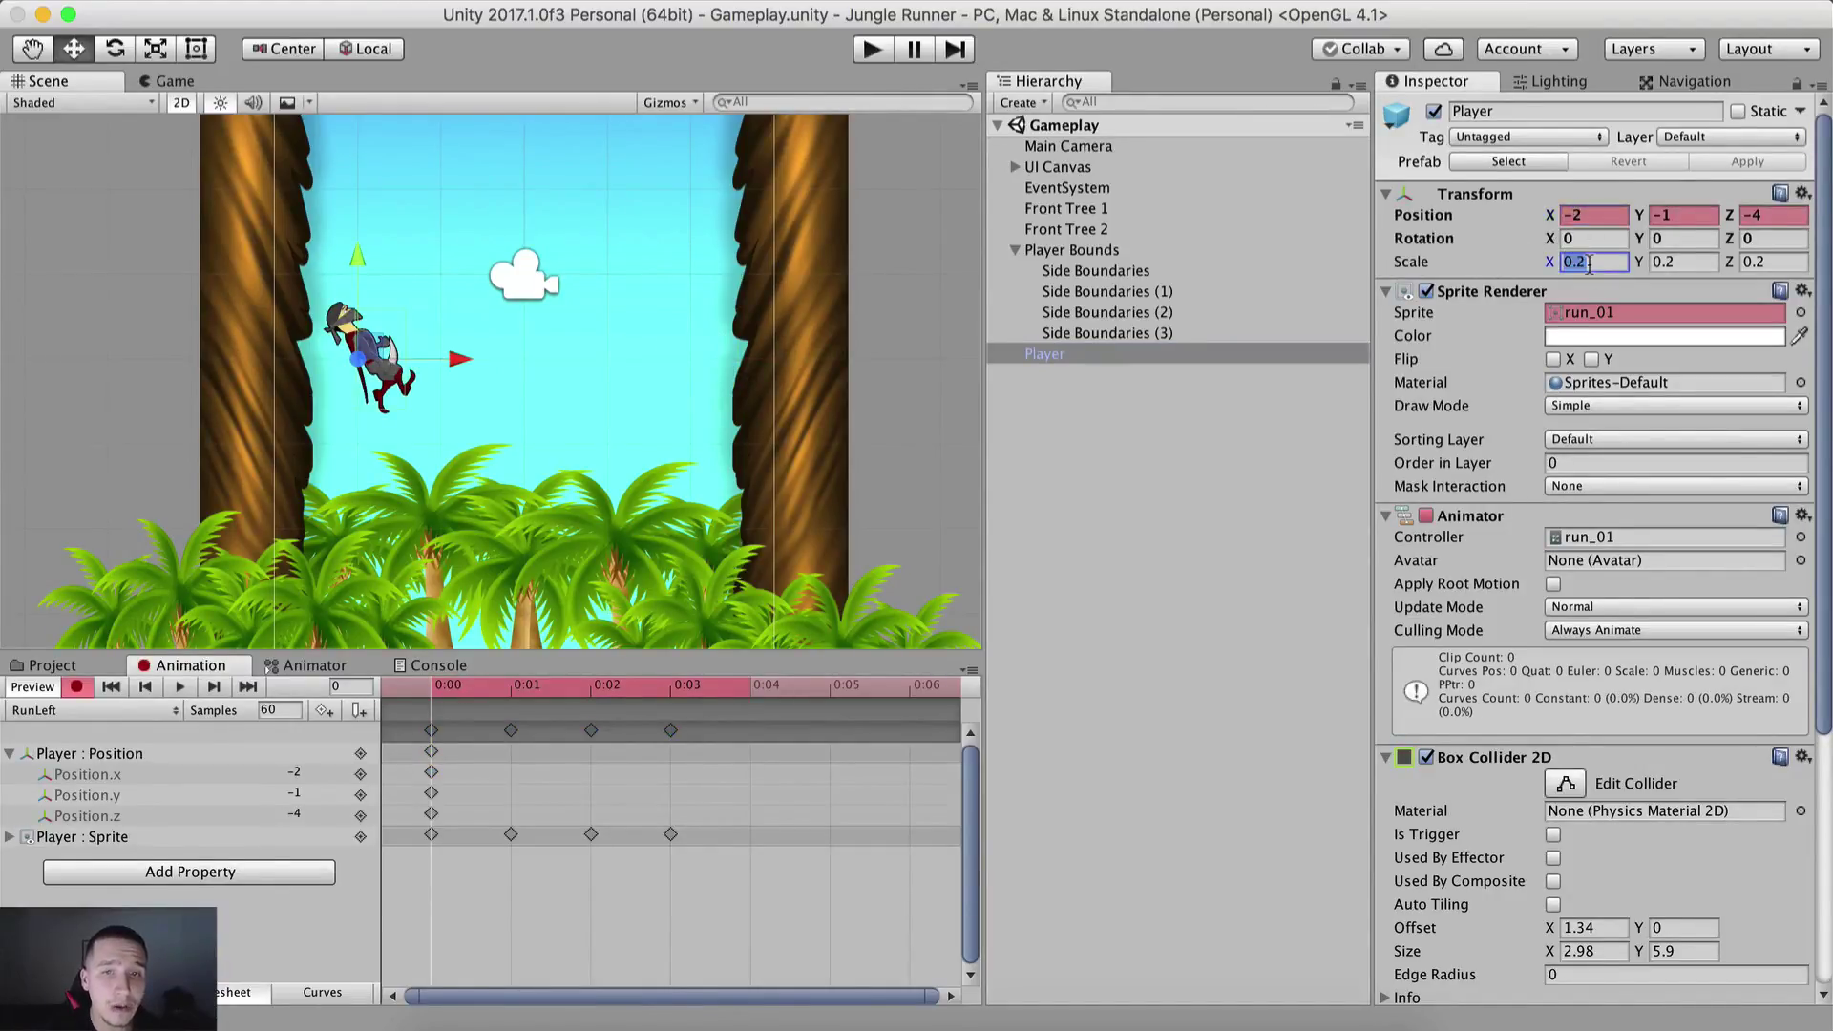
pyautogui.write('-')
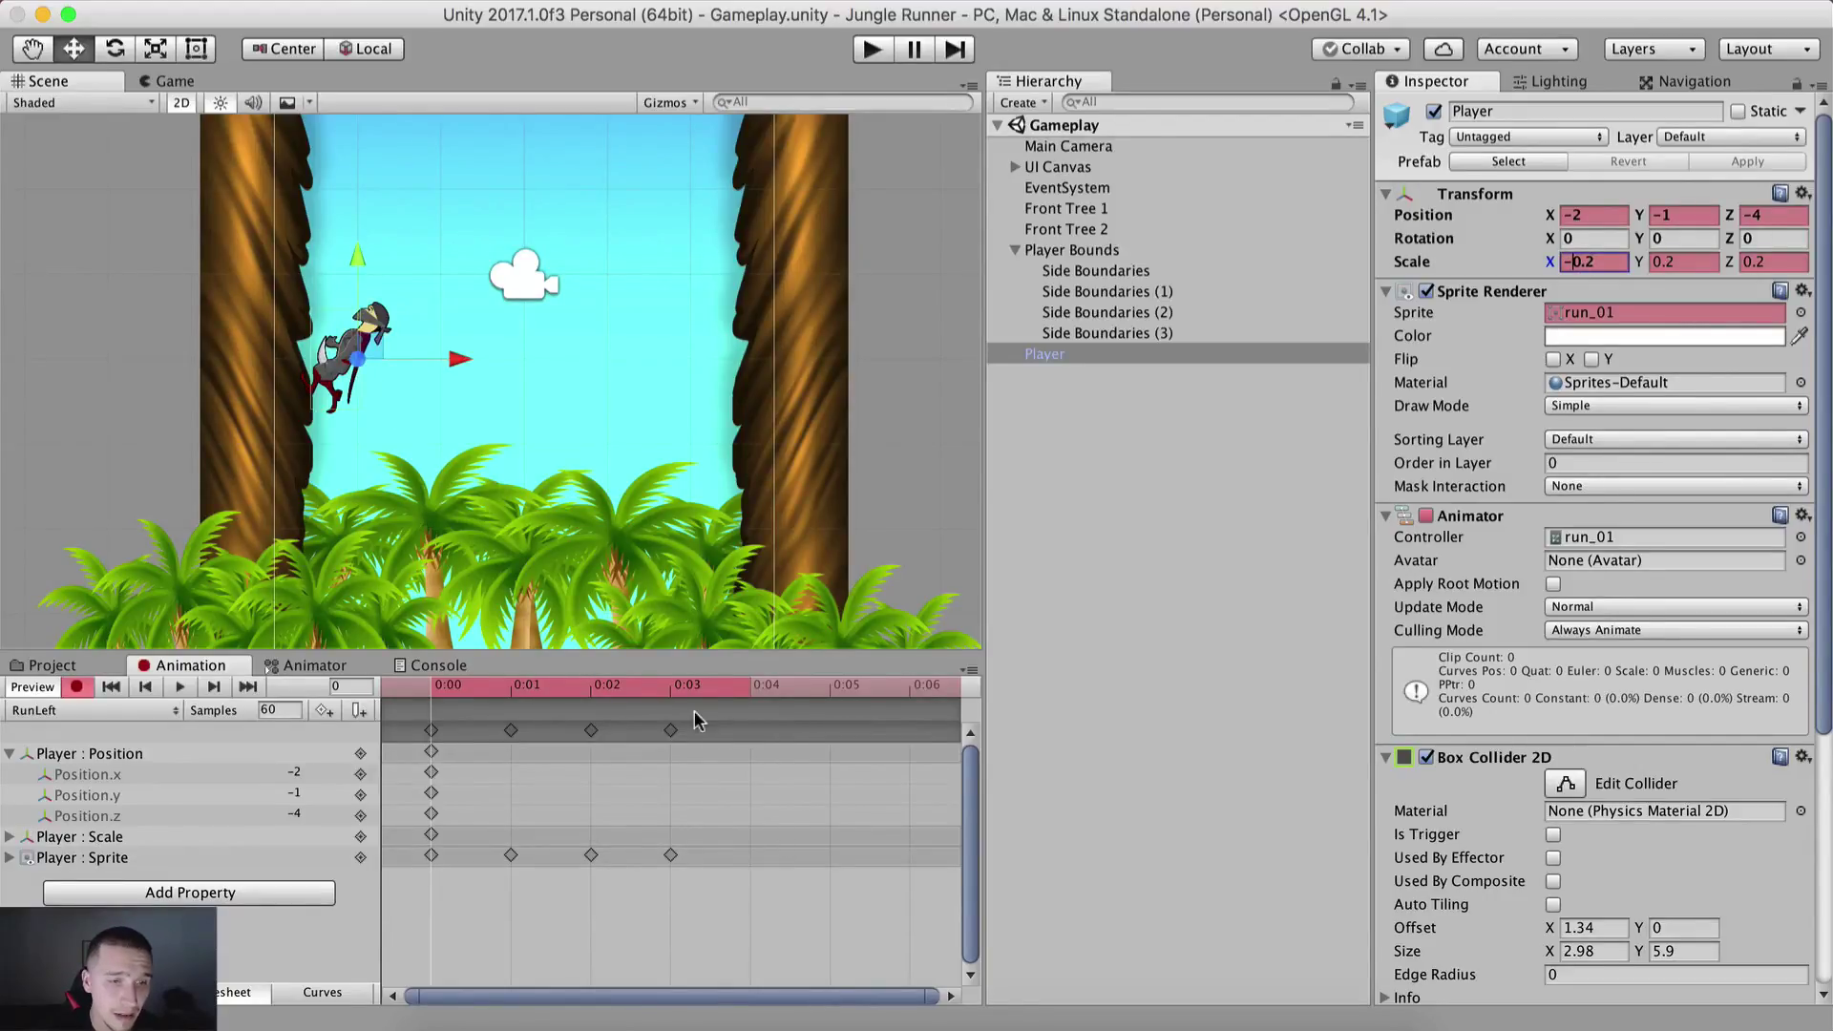
# Step: Add a position keyframe at frame 3 of RunLeft with the Player's X position set to -2
pyautogui.click(671, 689)
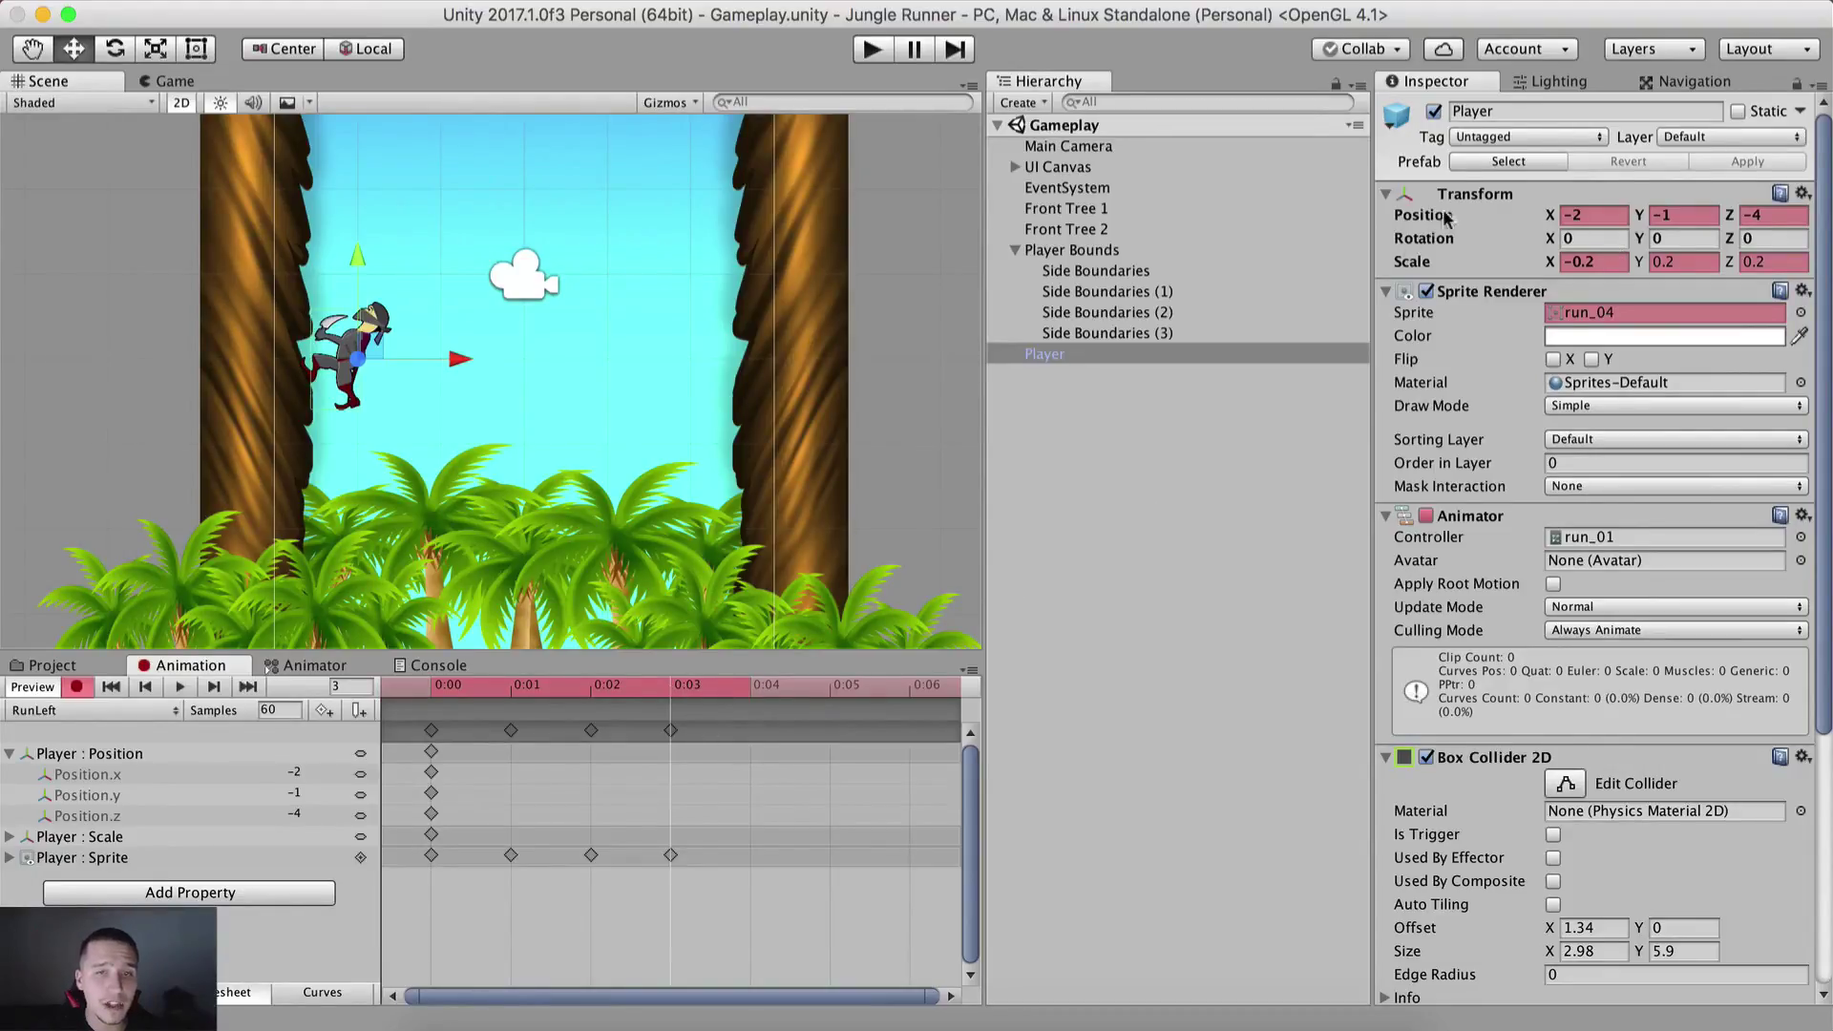
pyautogui.scroll(4, 714, 724)
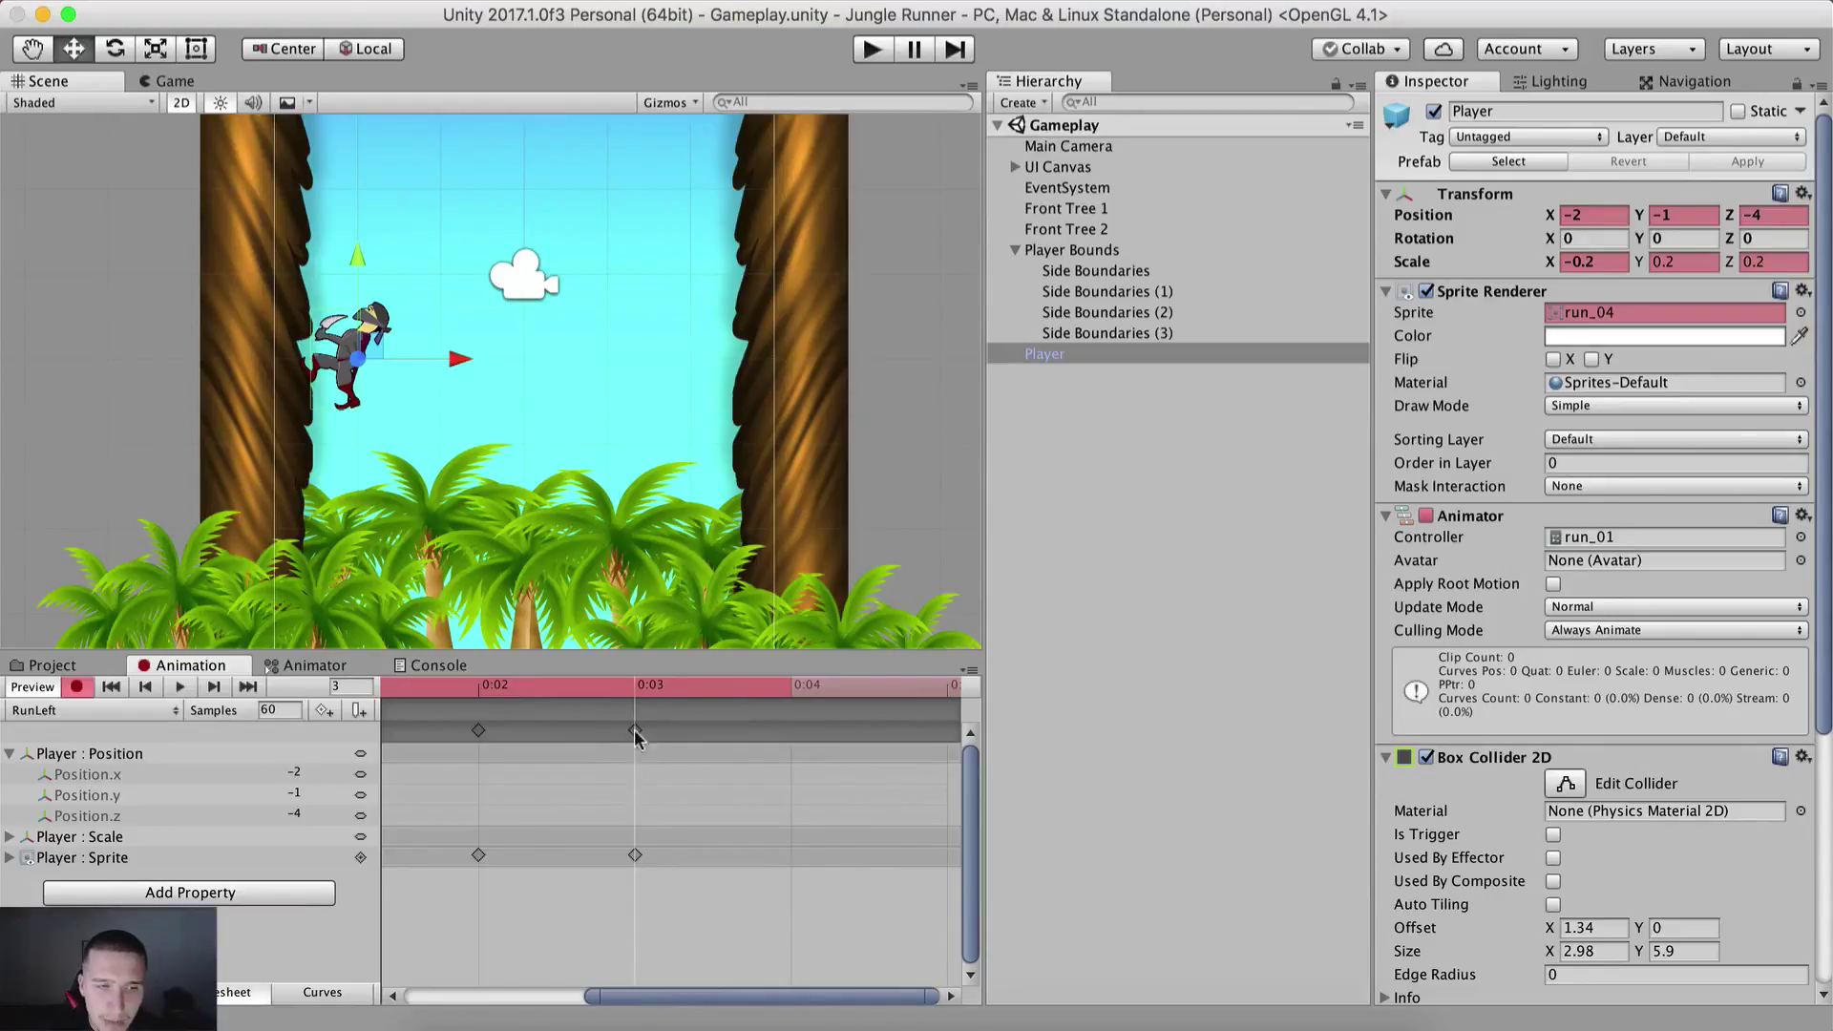
pyautogui.moveTo(1555, 218); pyautogui.dragTo(1567, 221)
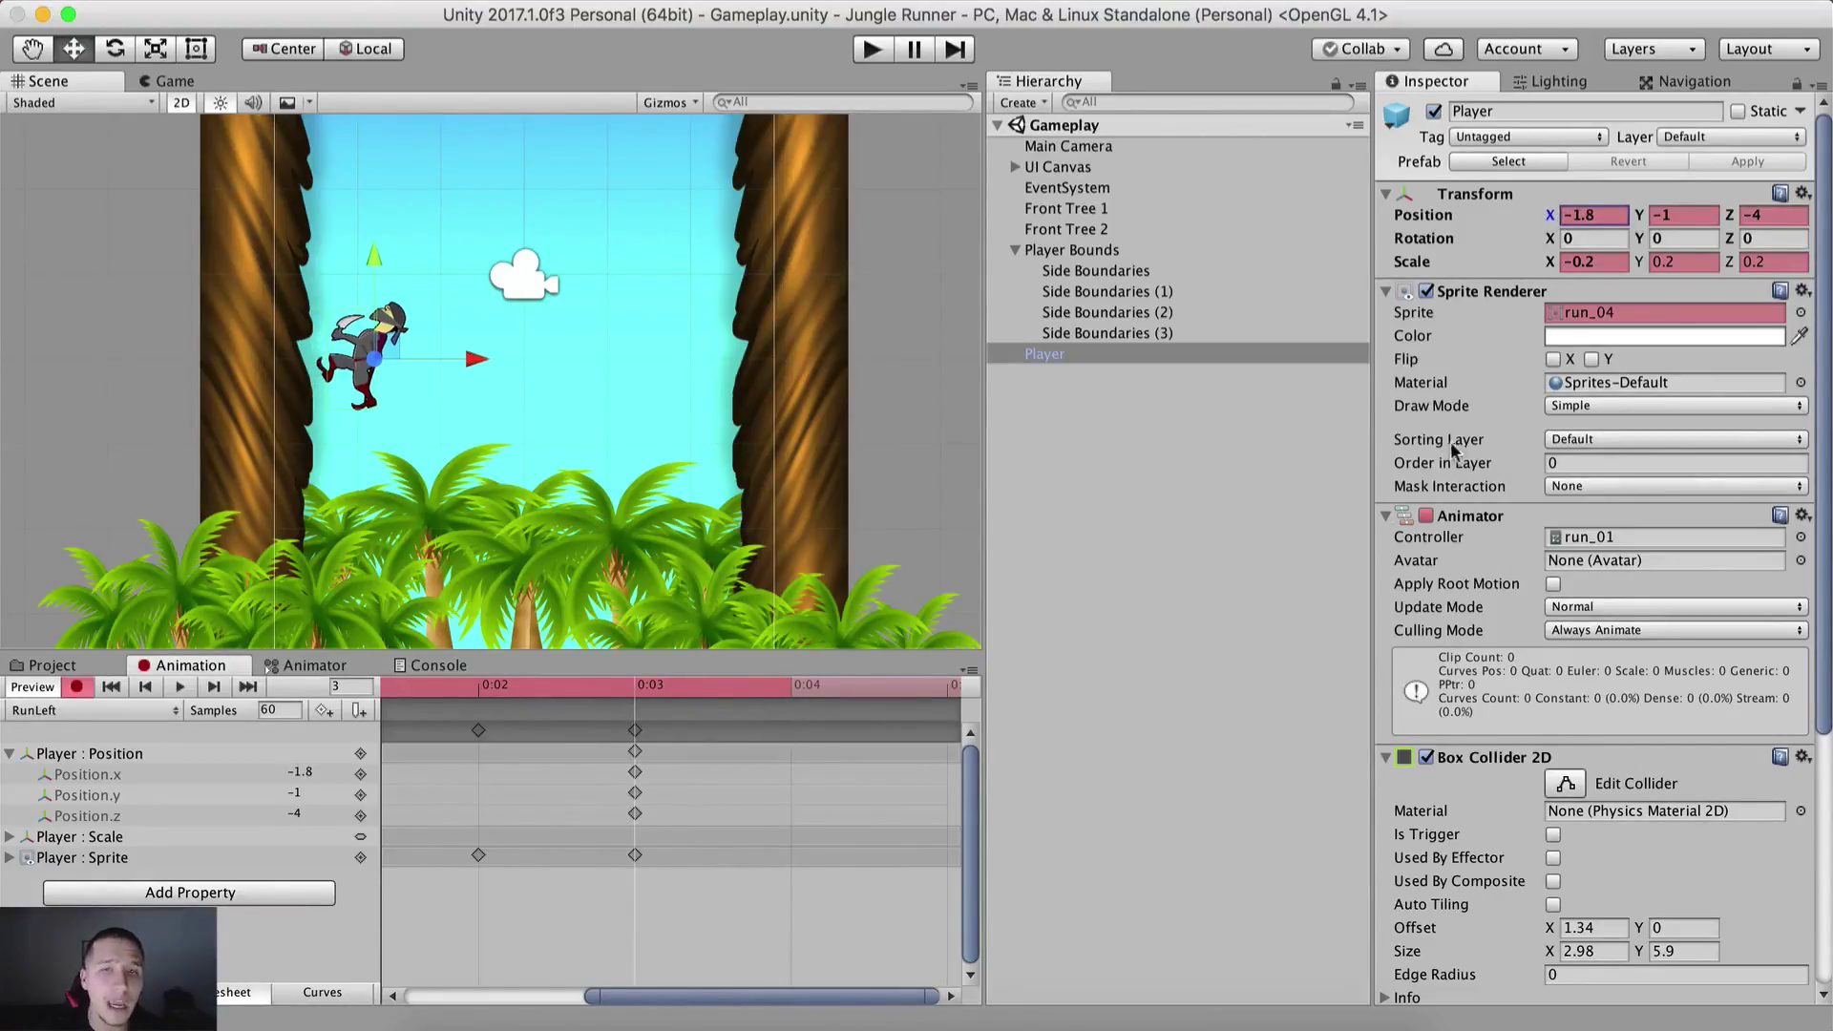
pyautogui.click(1606, 239)
pyautogui.click(1612, 215)
pyautogui.write('-2')
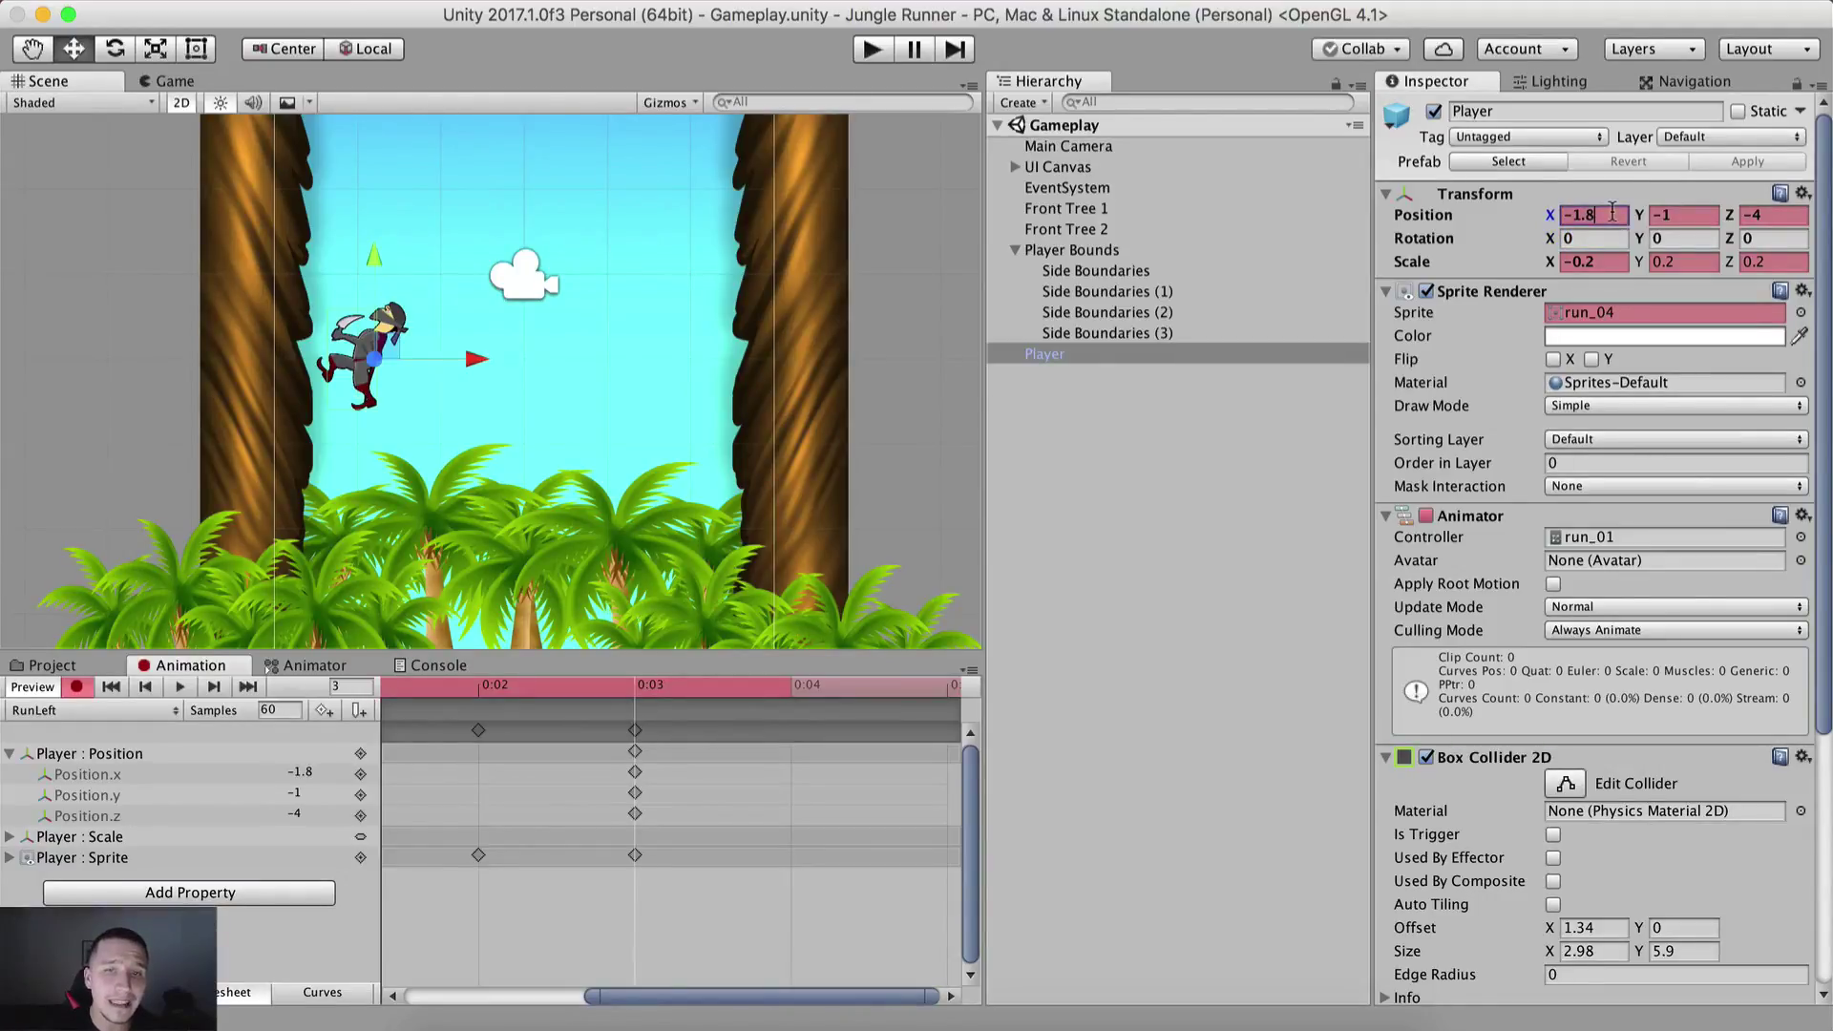
# Step: Add a scale keyframe at frame 3 with the Player's X scale set to -0.2, and stop recording
pyautogui.click(1549, 263)
pyautogui.moveTo(1551, 266); pyautogui.dragTo(1213, 490)
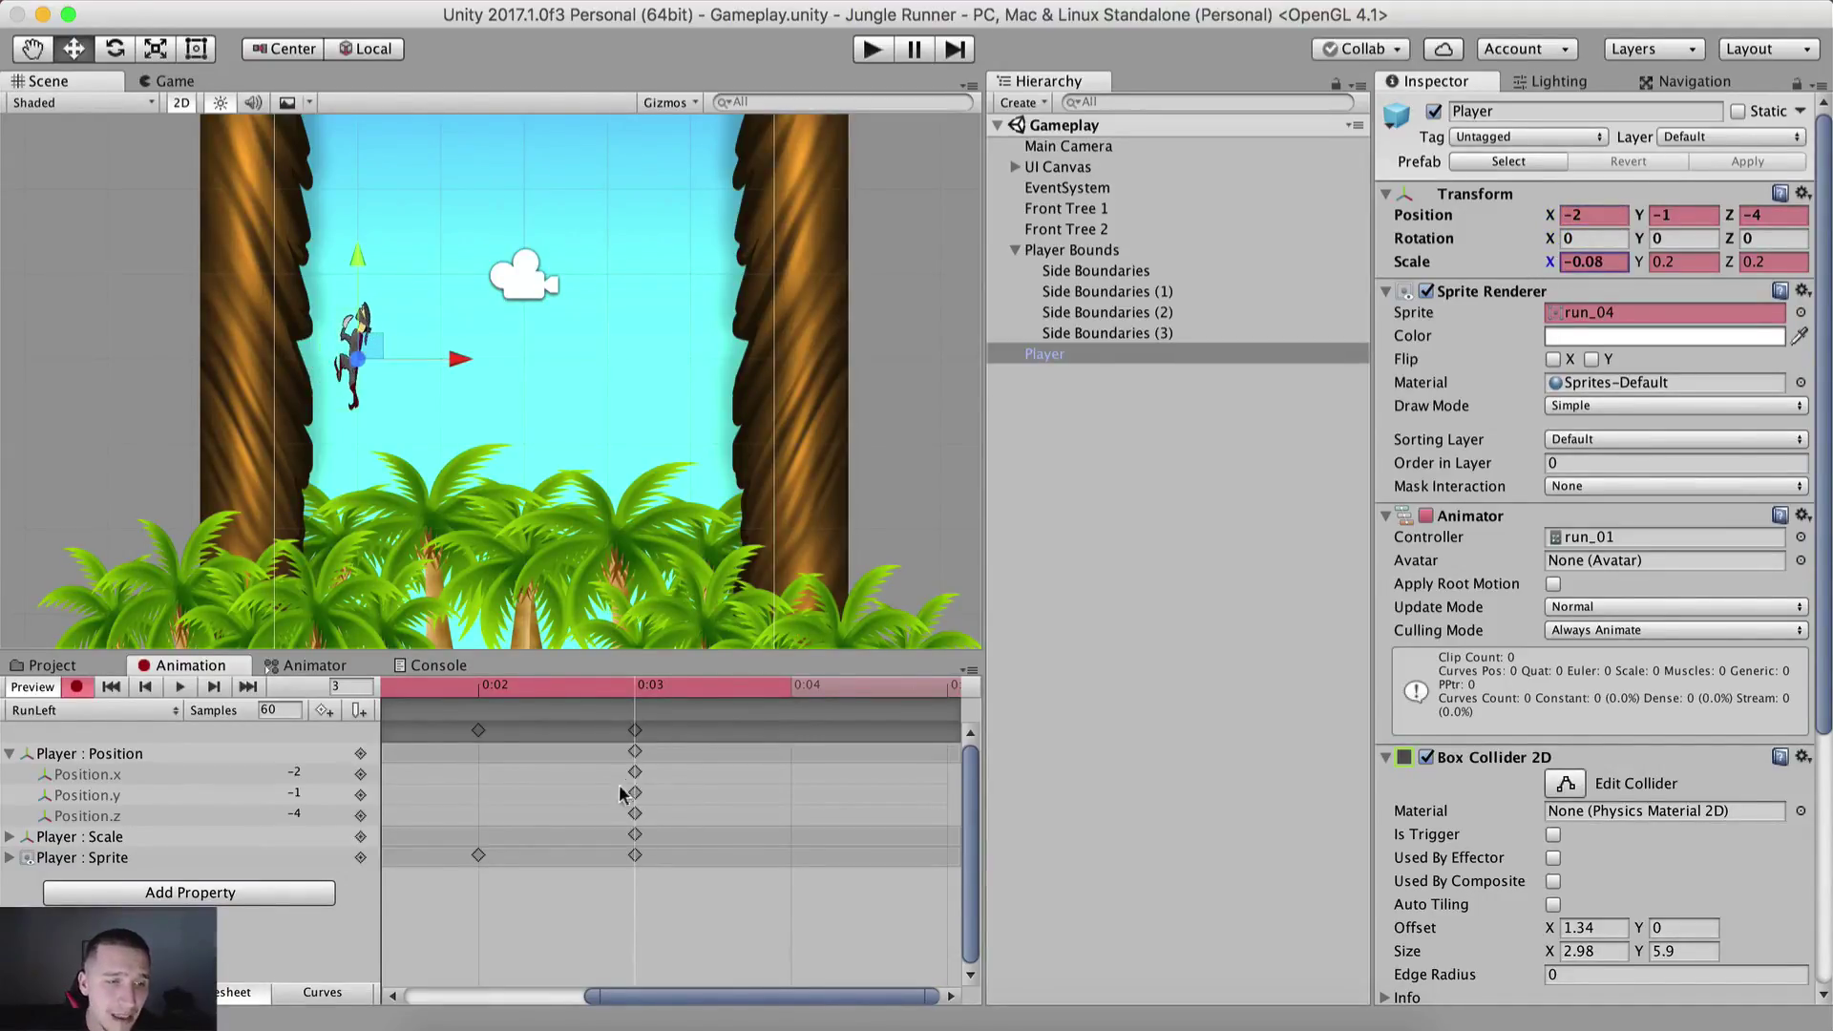
pyautogui.click(1612, 258)
pyautogui.write('-0.2')
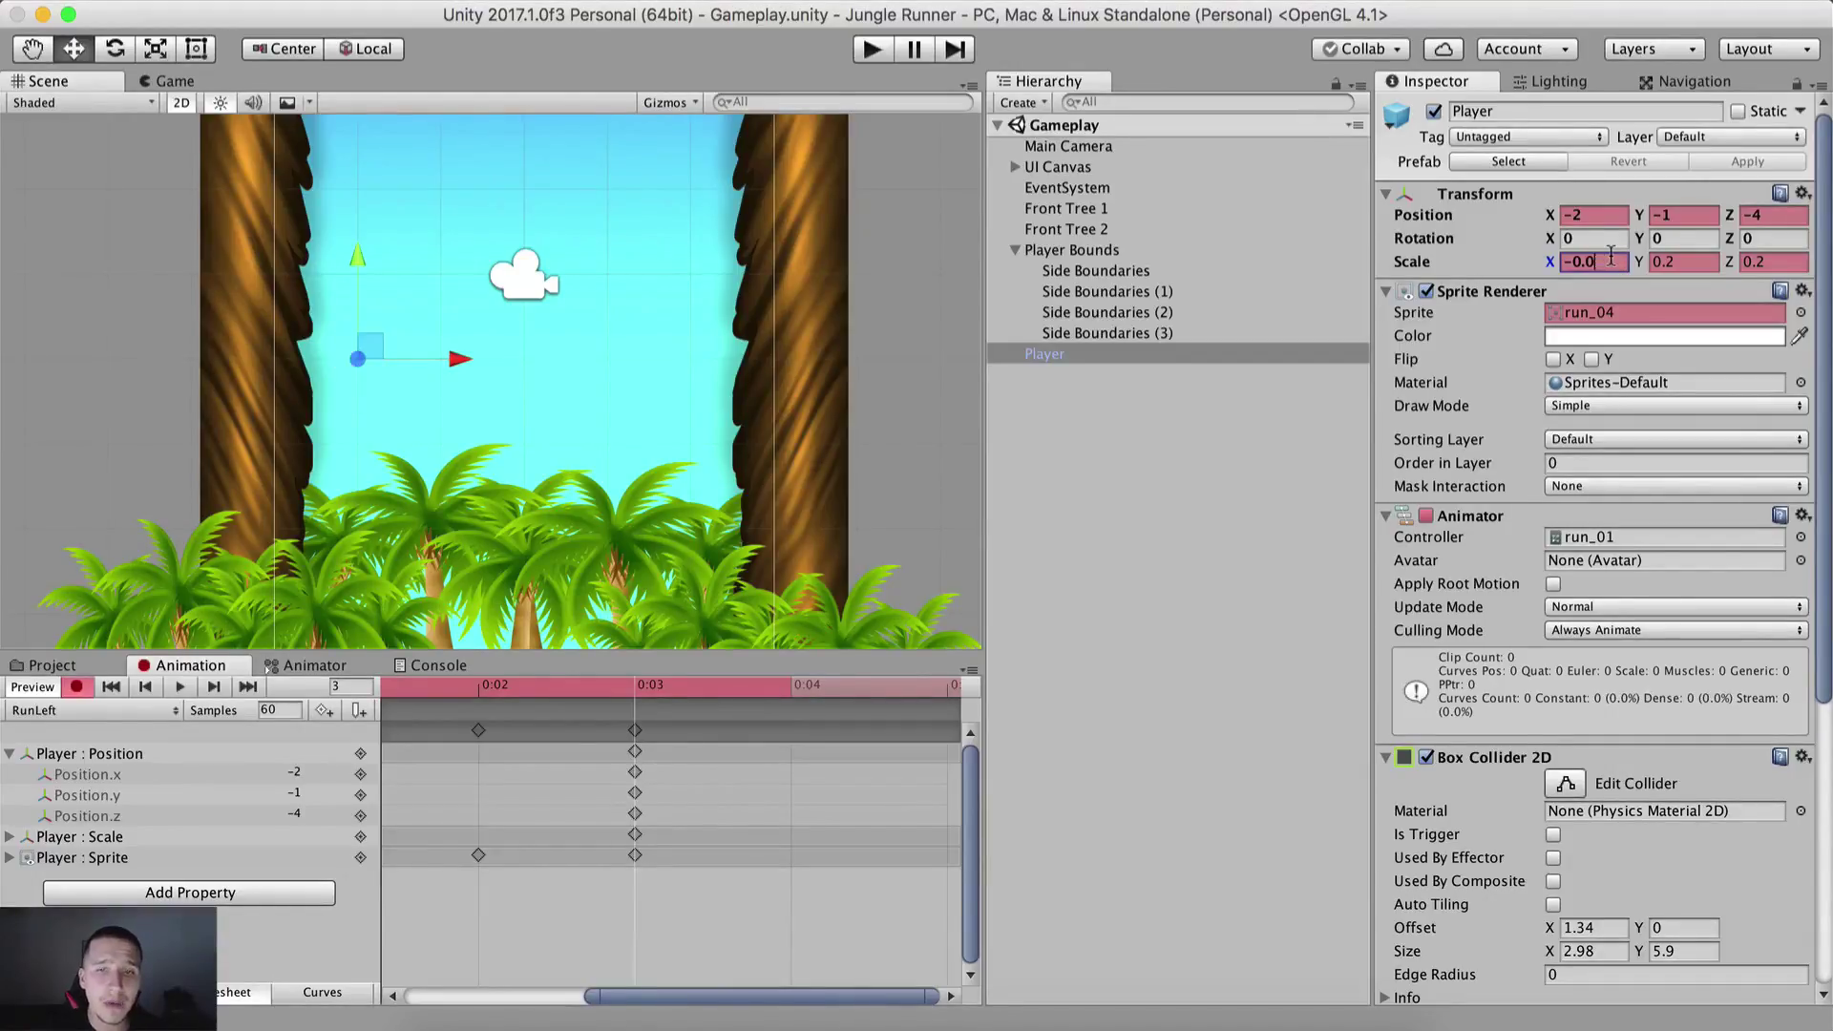
pyautogui.scroll(-5, 692, 337)
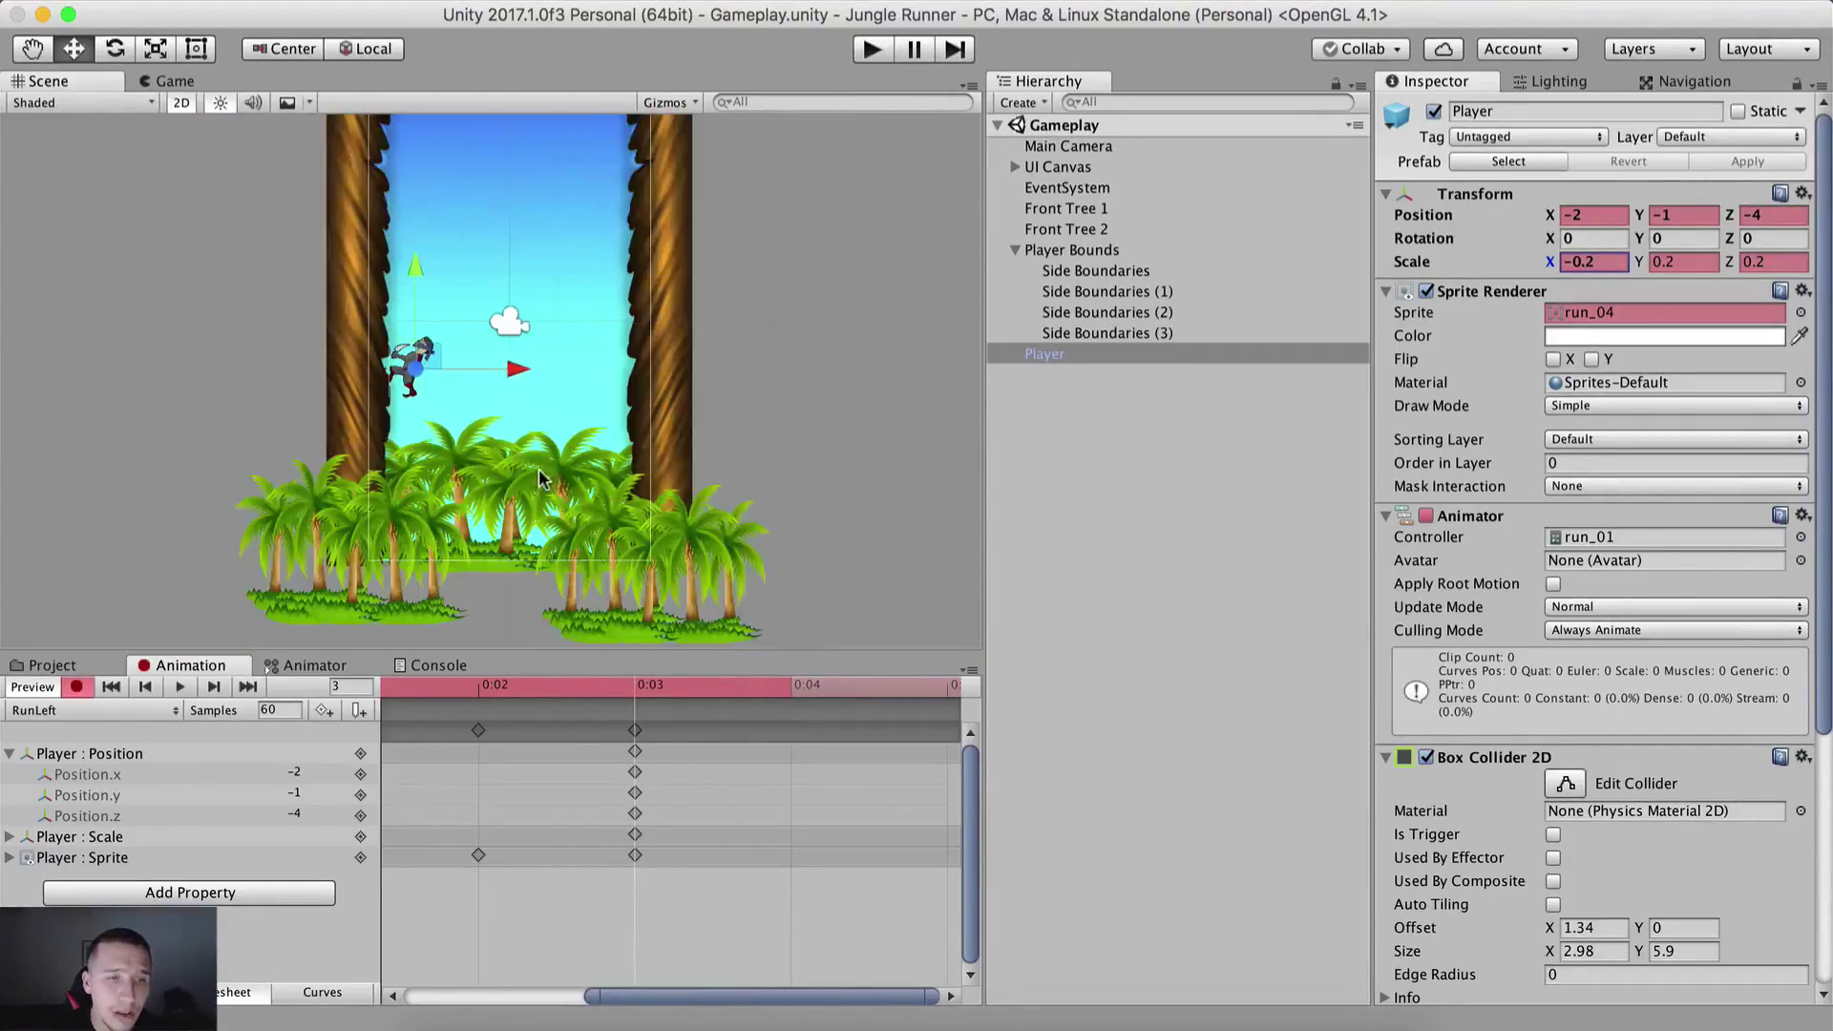
pyautogui.click(841, 430)
pyautogui.click(77, 687)
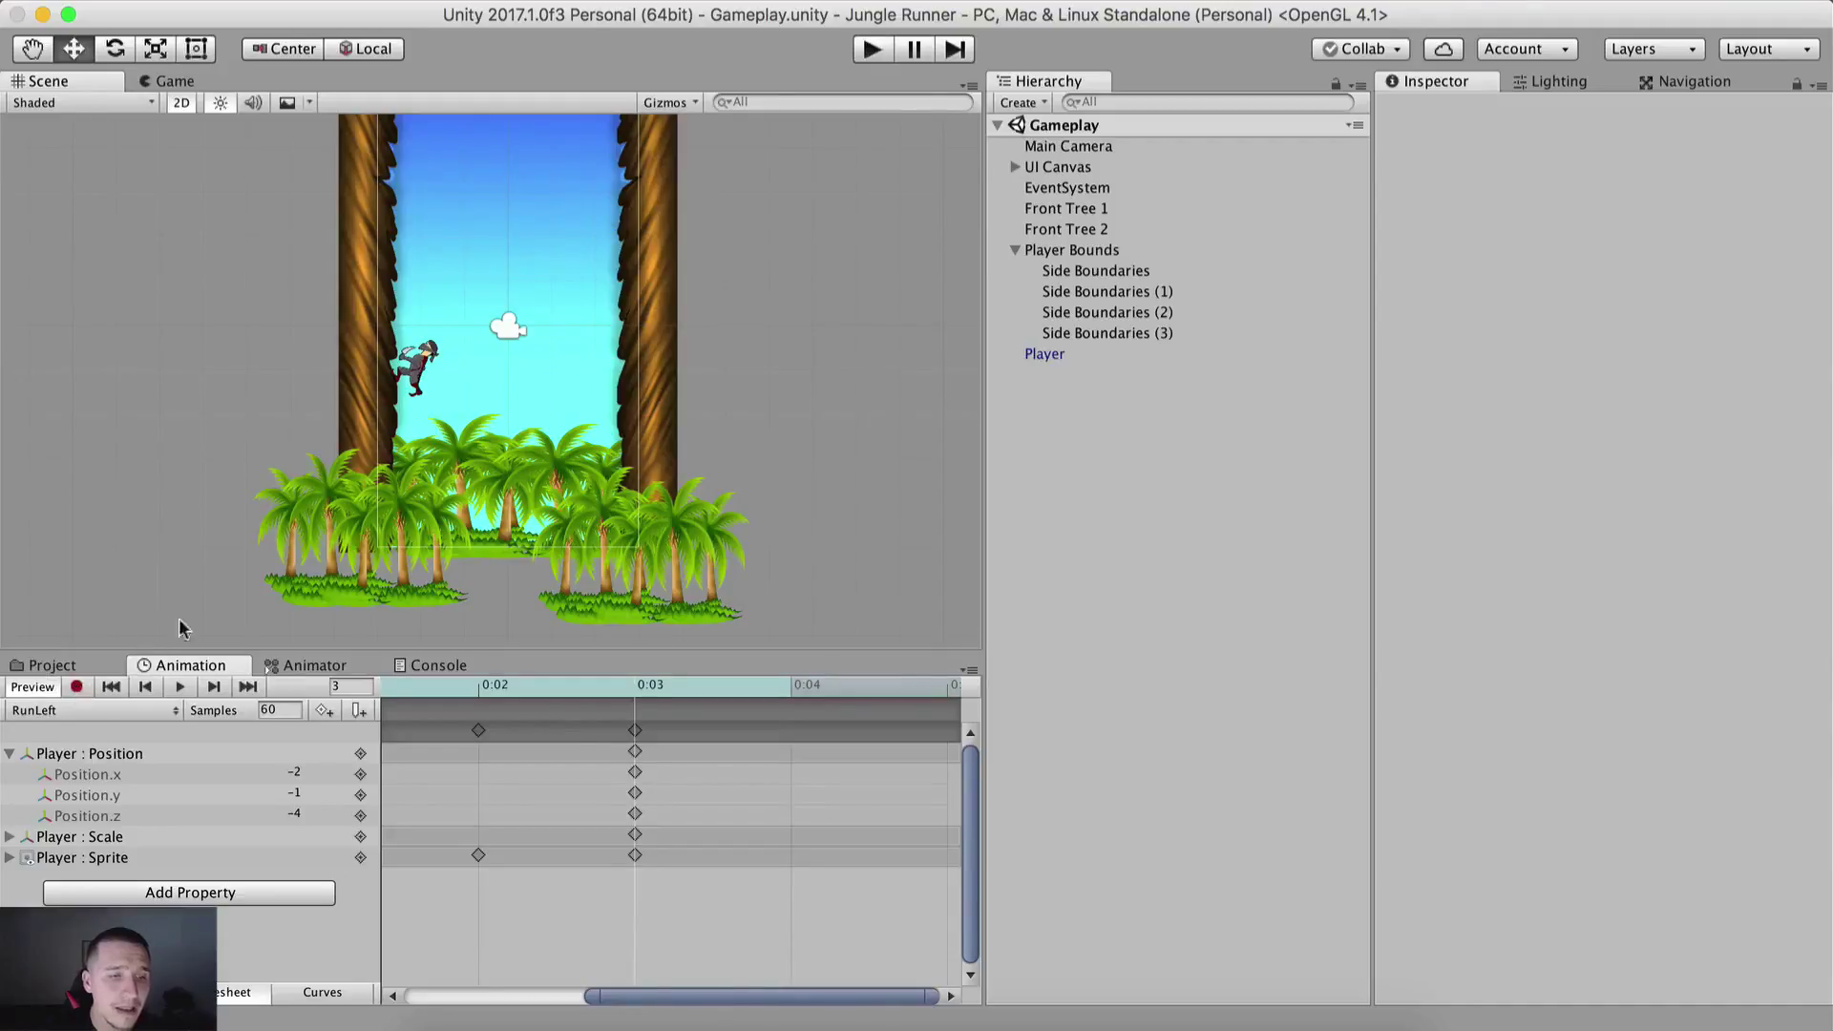
# Step: Play the RunLeft clip in the Game view to check the Player running on the left tree
pyautogui.scroll(-10, 489, 771)
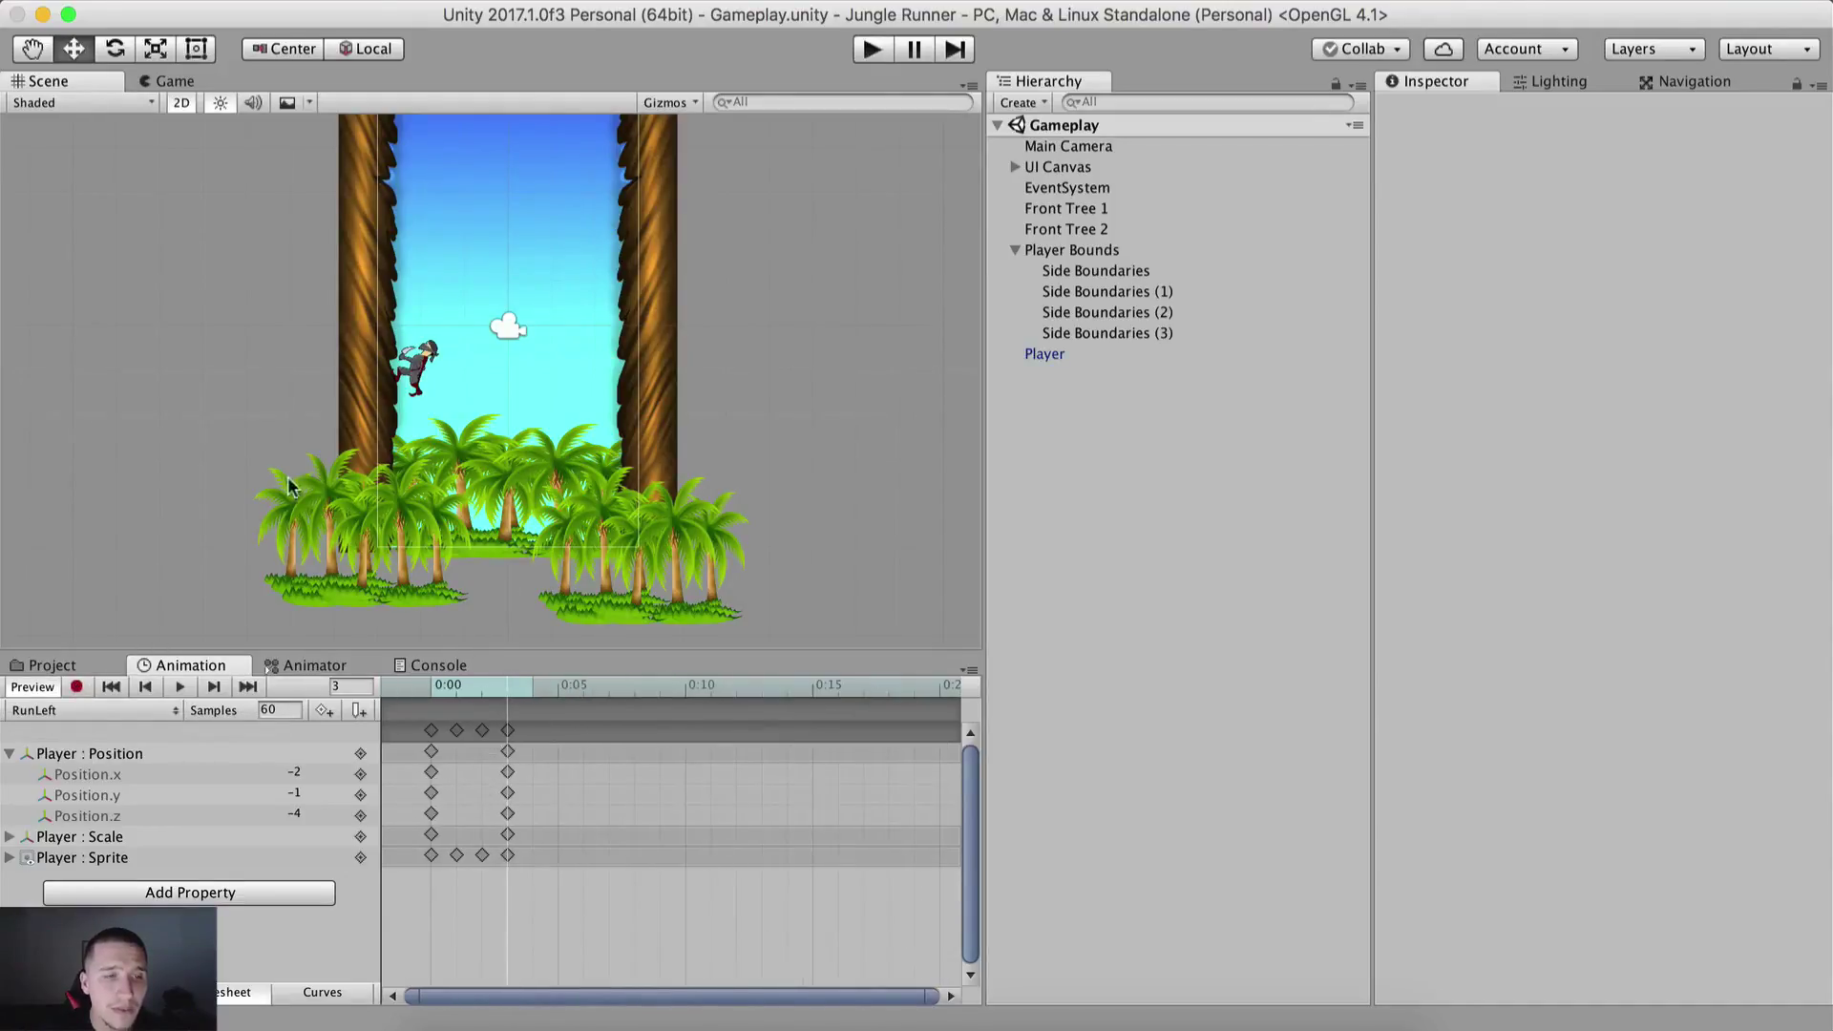
pyautogui.moveTo(289, 487); pyautogui.dragTo(358, 472, button='middle')
pyautogui.scroll(5, 539, 458)
pyautogui.scroll(-5, 639, 361)
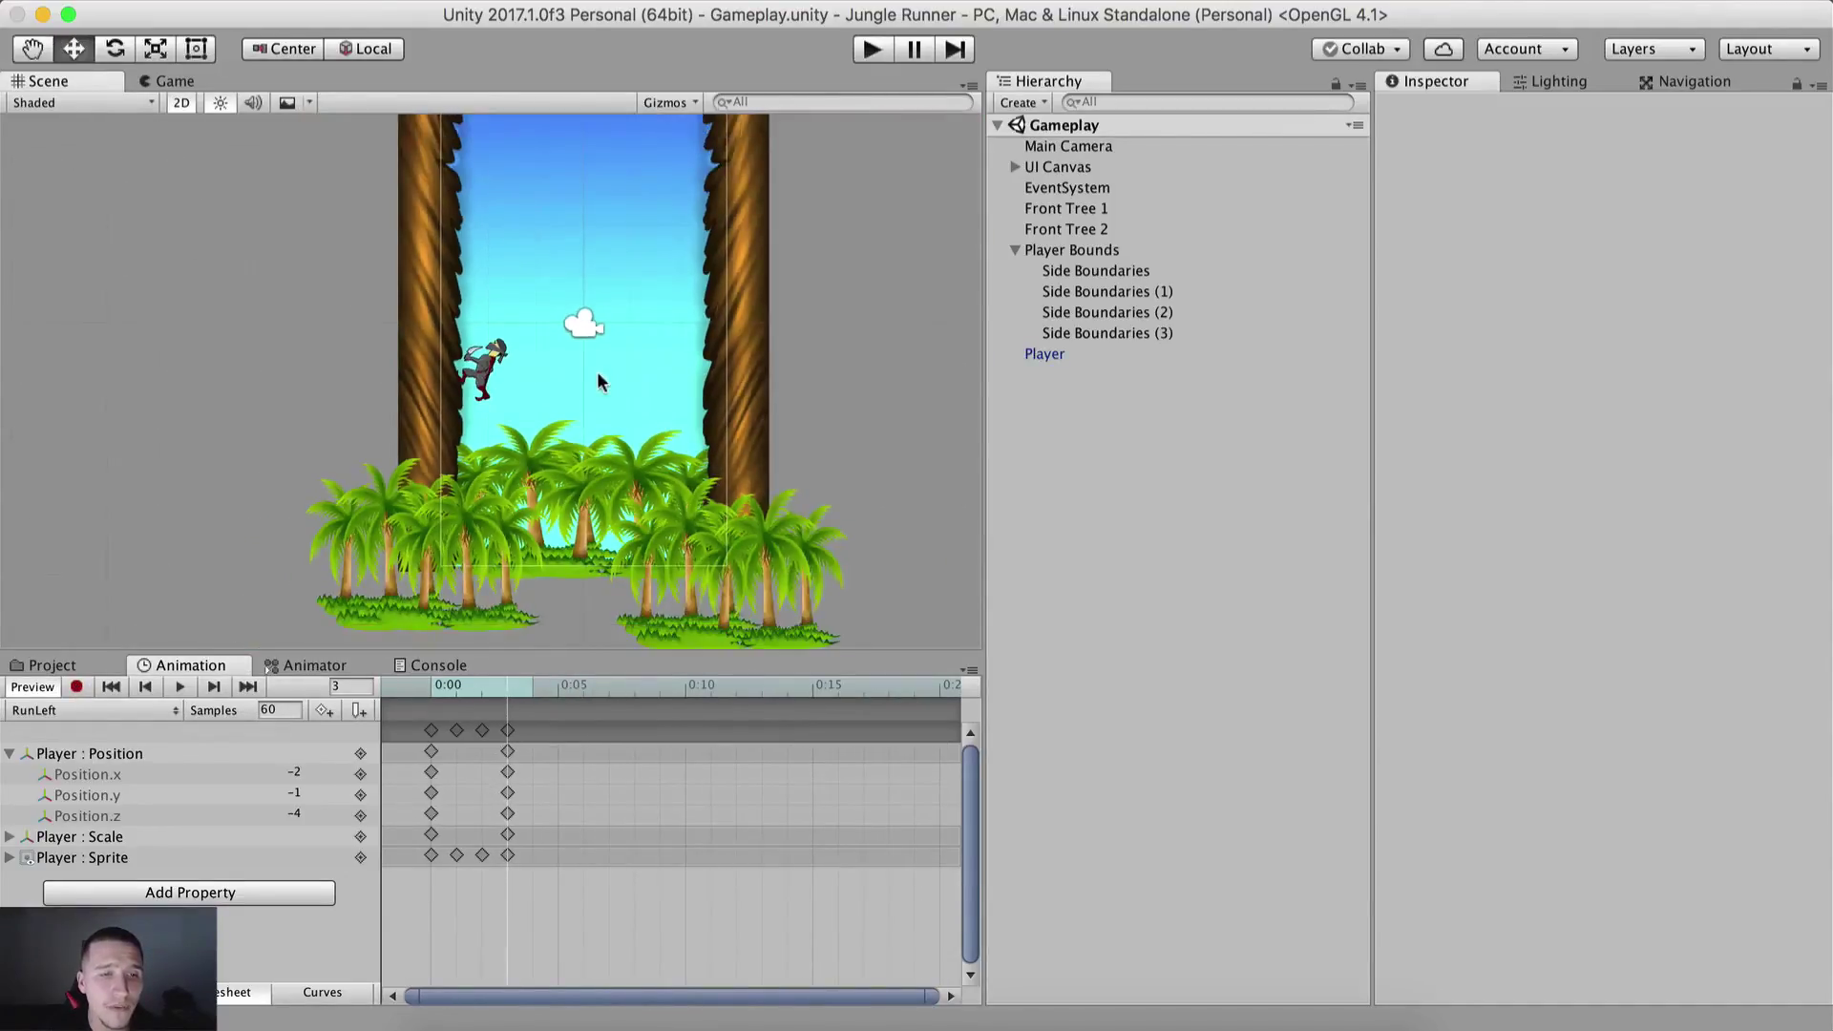
pyautogui.scroll(2, 546, 352)
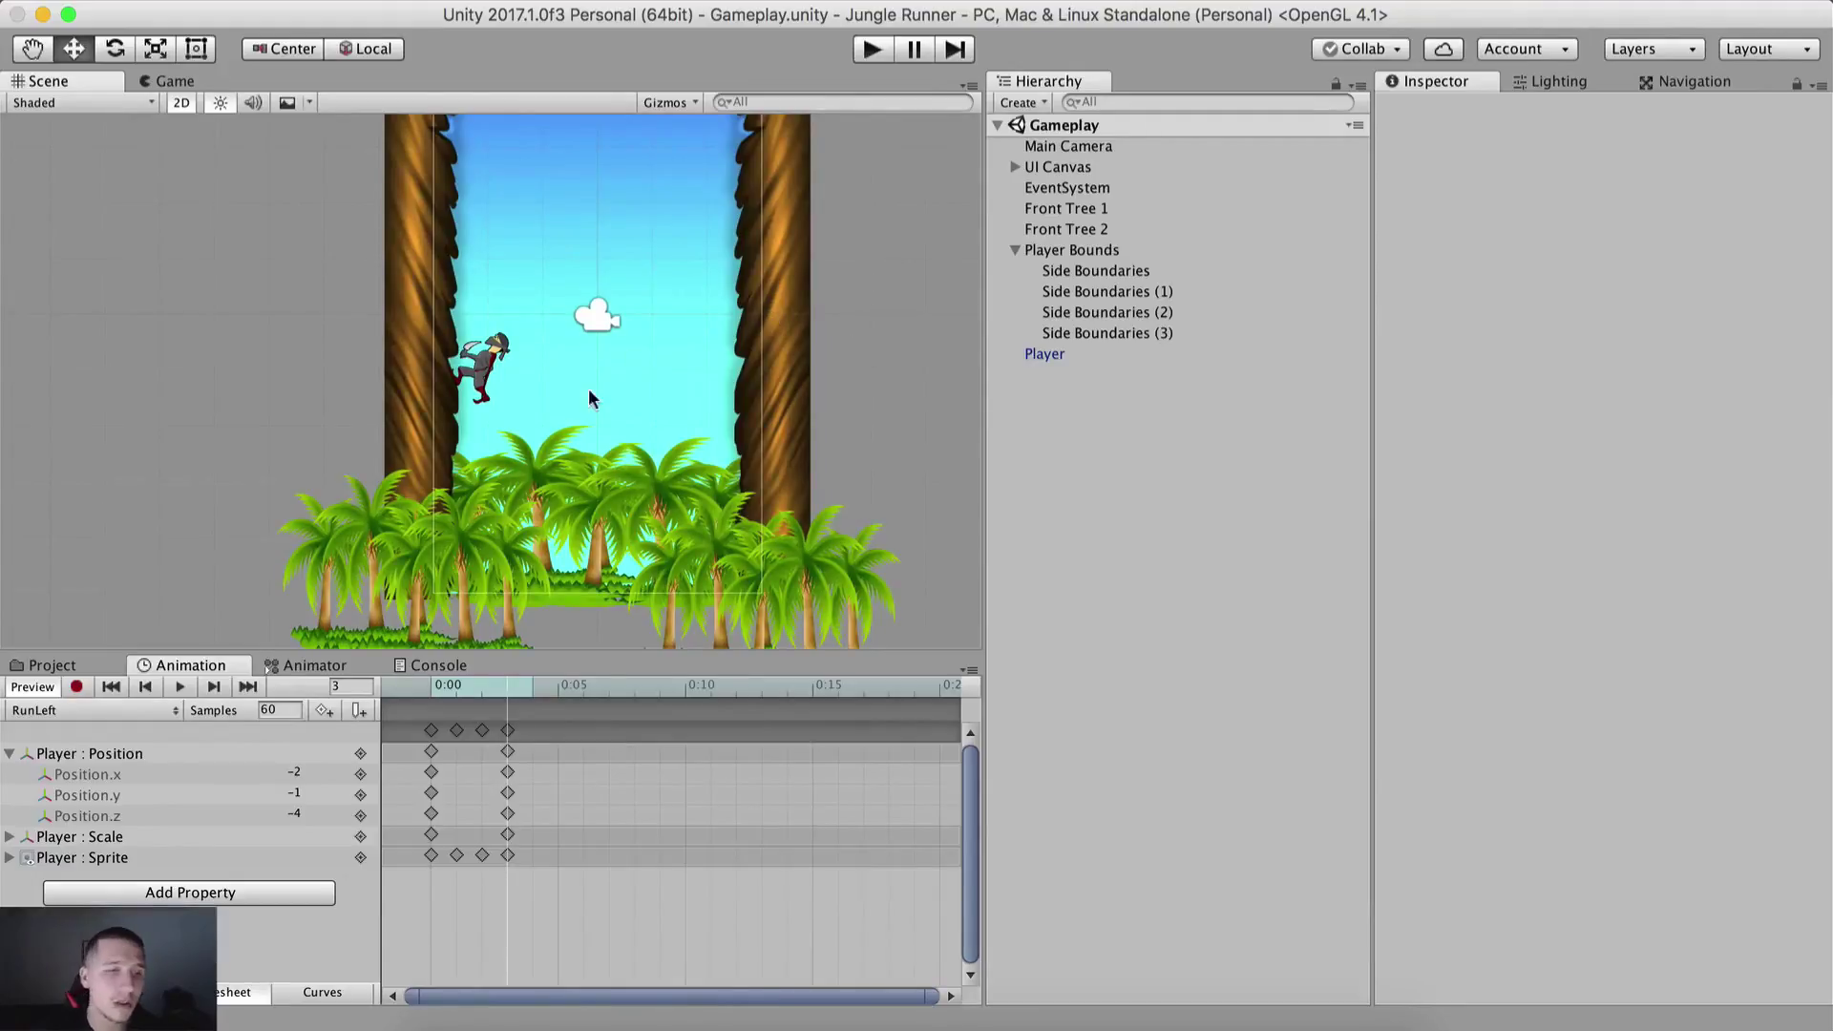
pyautogui.click(145, 687)
pyautogui.click(169, 83)
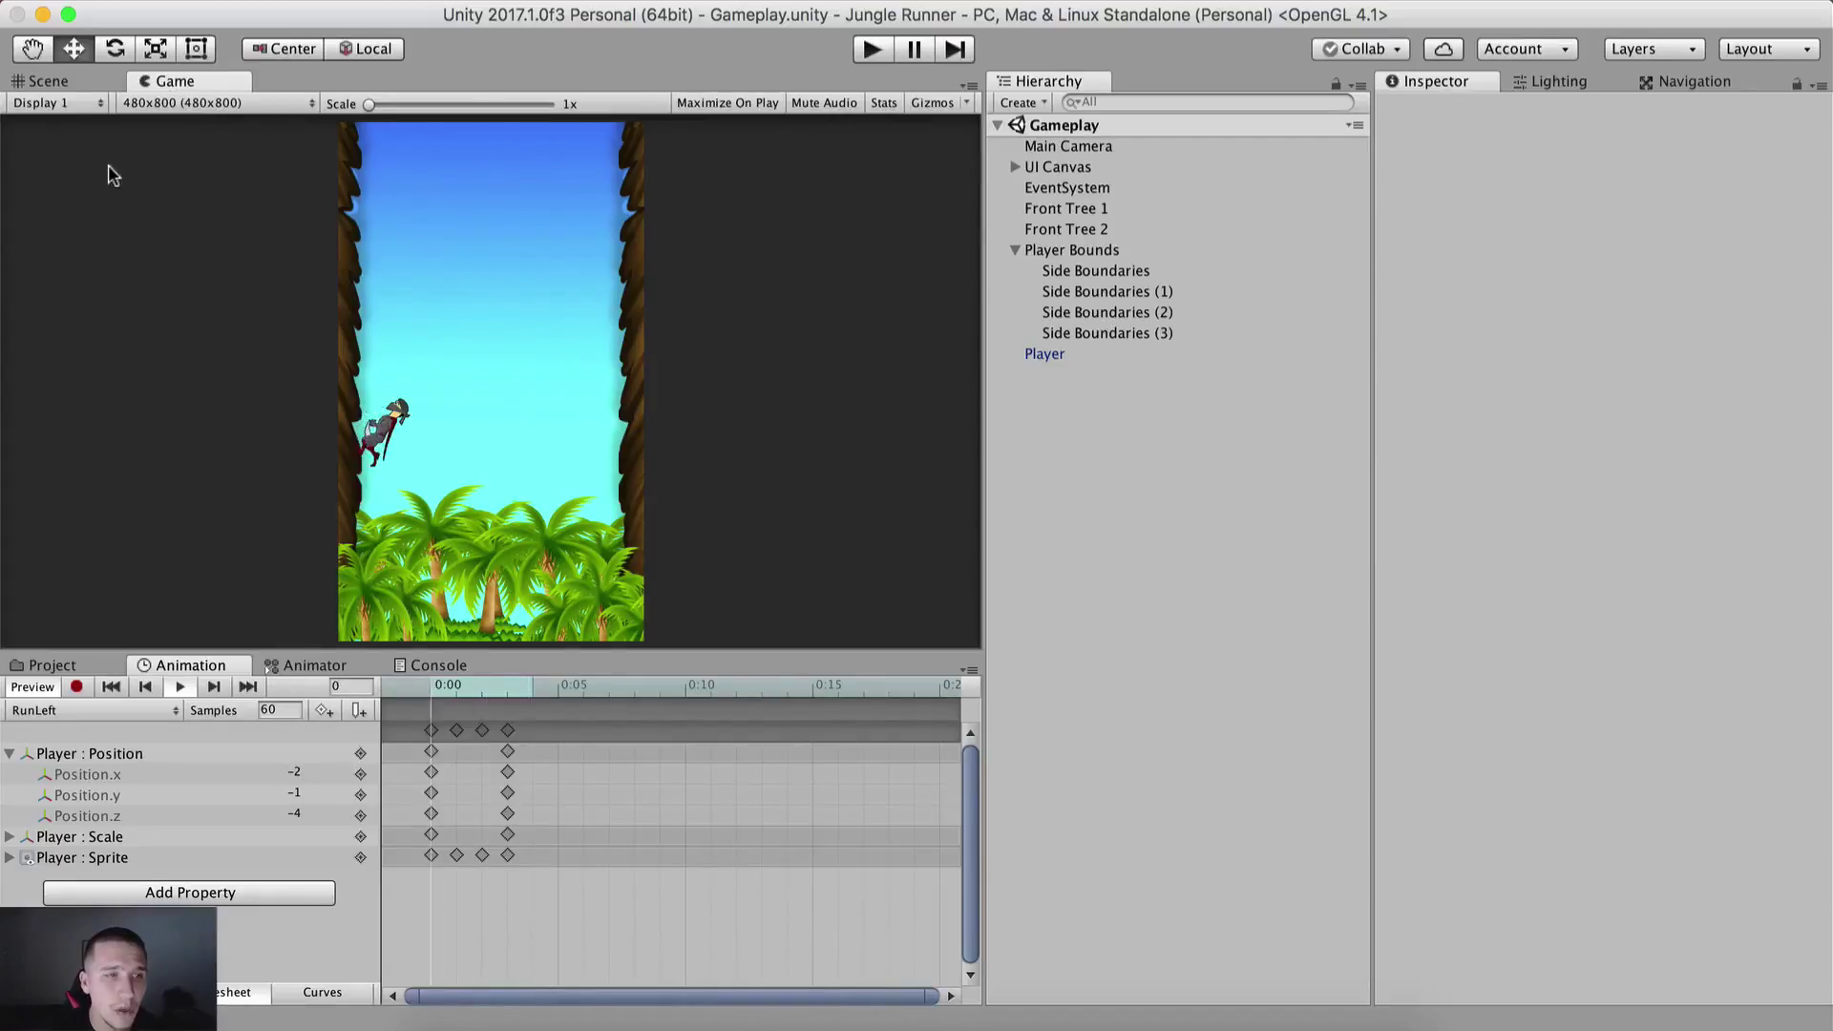
pyautogui.click(178, 687)
# Step: Set RunLeft's sample rate to 12, and play the clip to check its speed
pyautogui.click(66, 665)
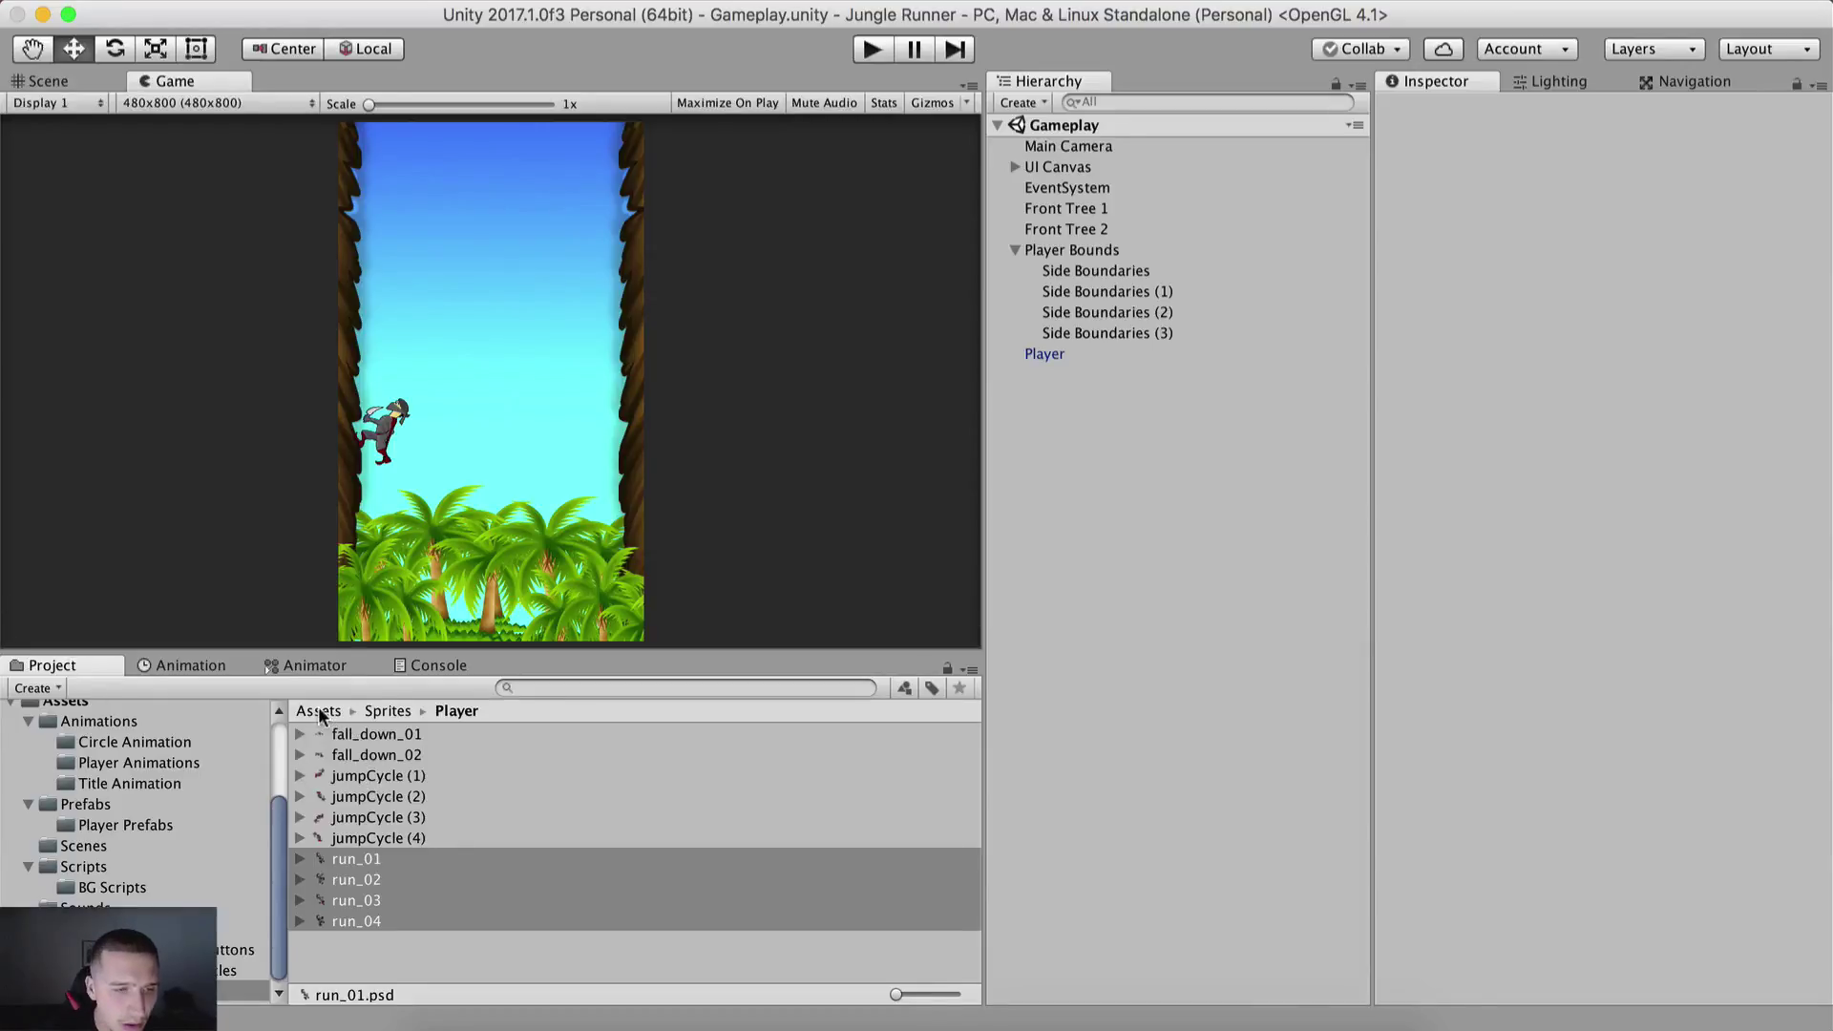
pyautogui.click(214, 671)
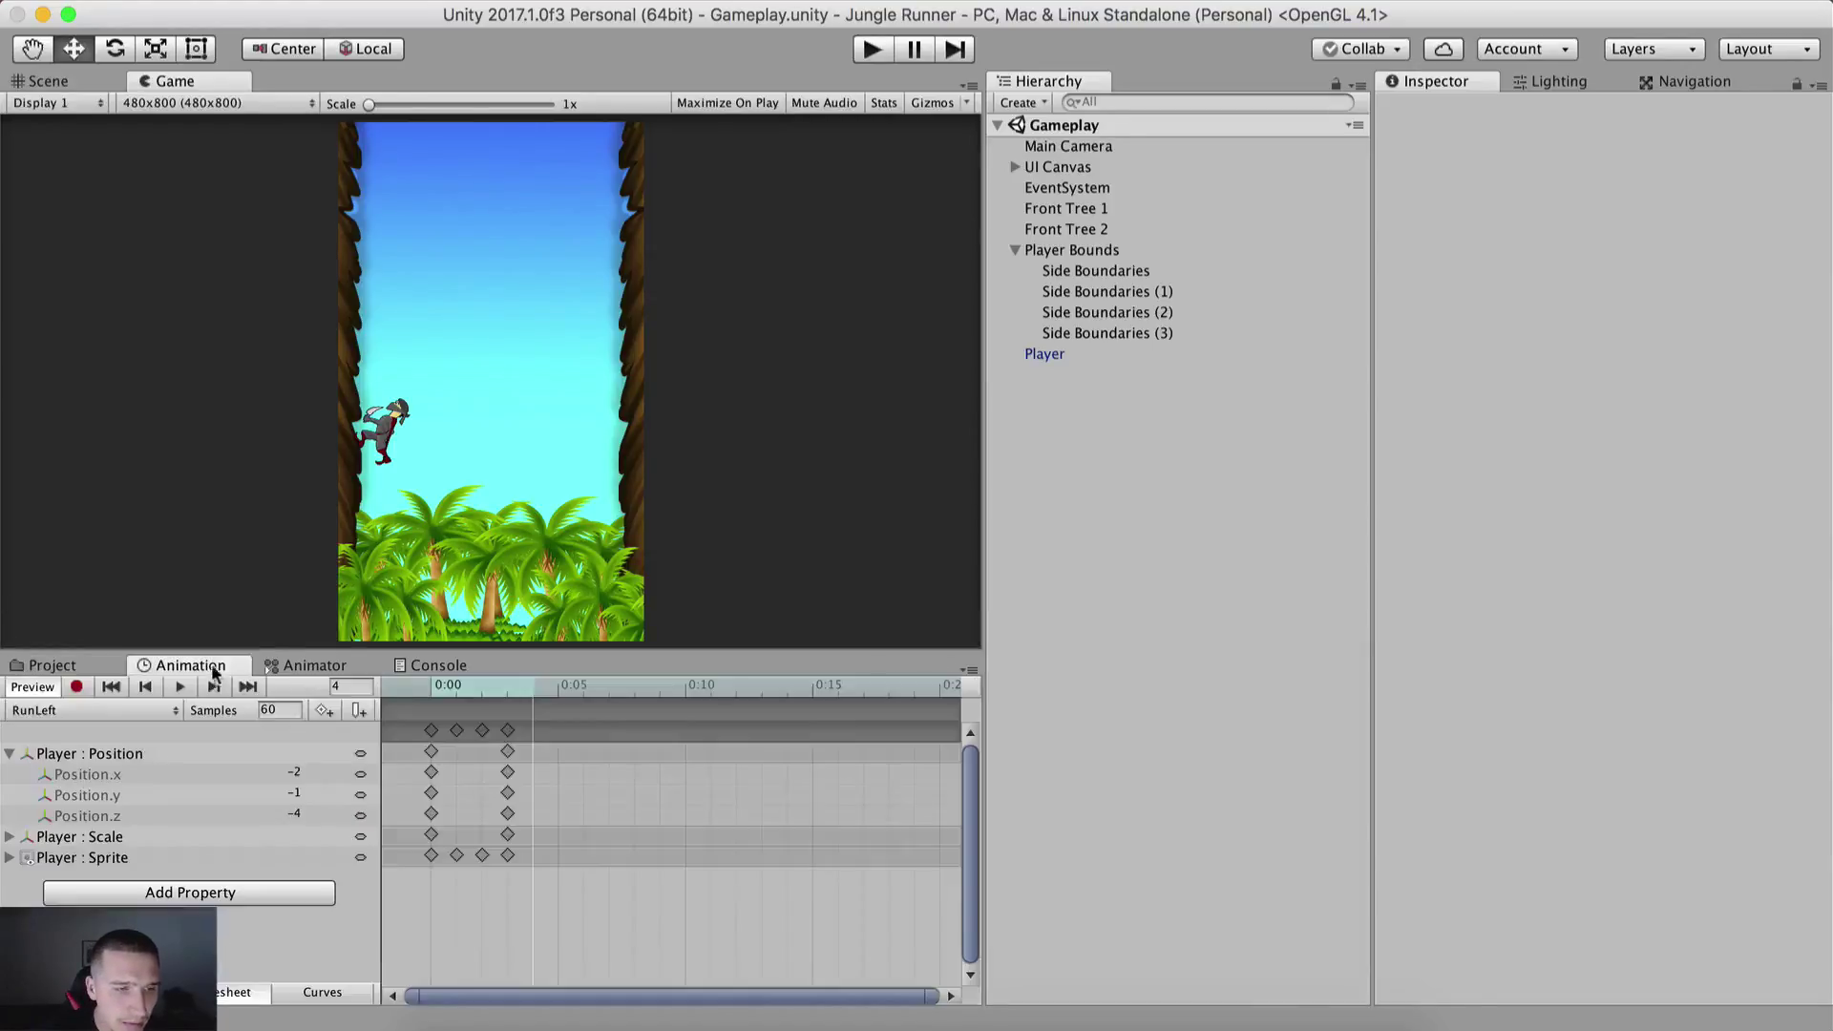
pyautogui.click(287, 711)
pyautogui.press('Return')
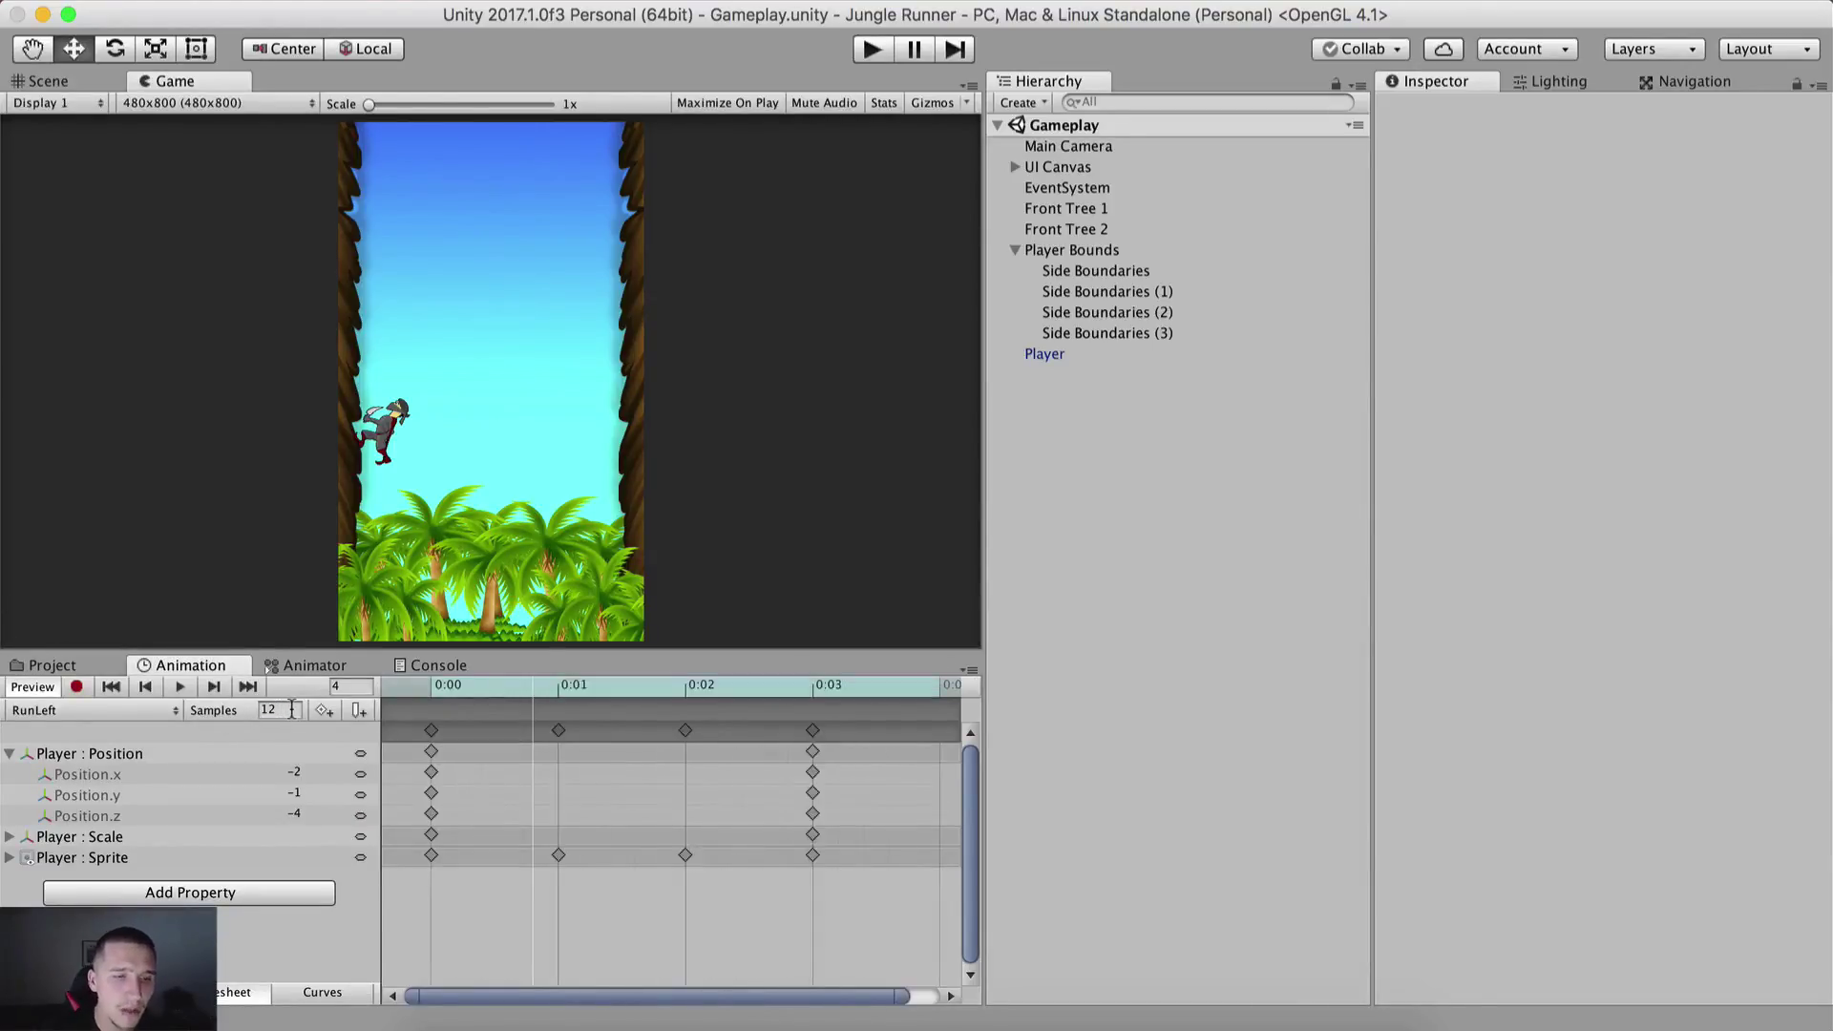
pyautogui.click(179, 686)
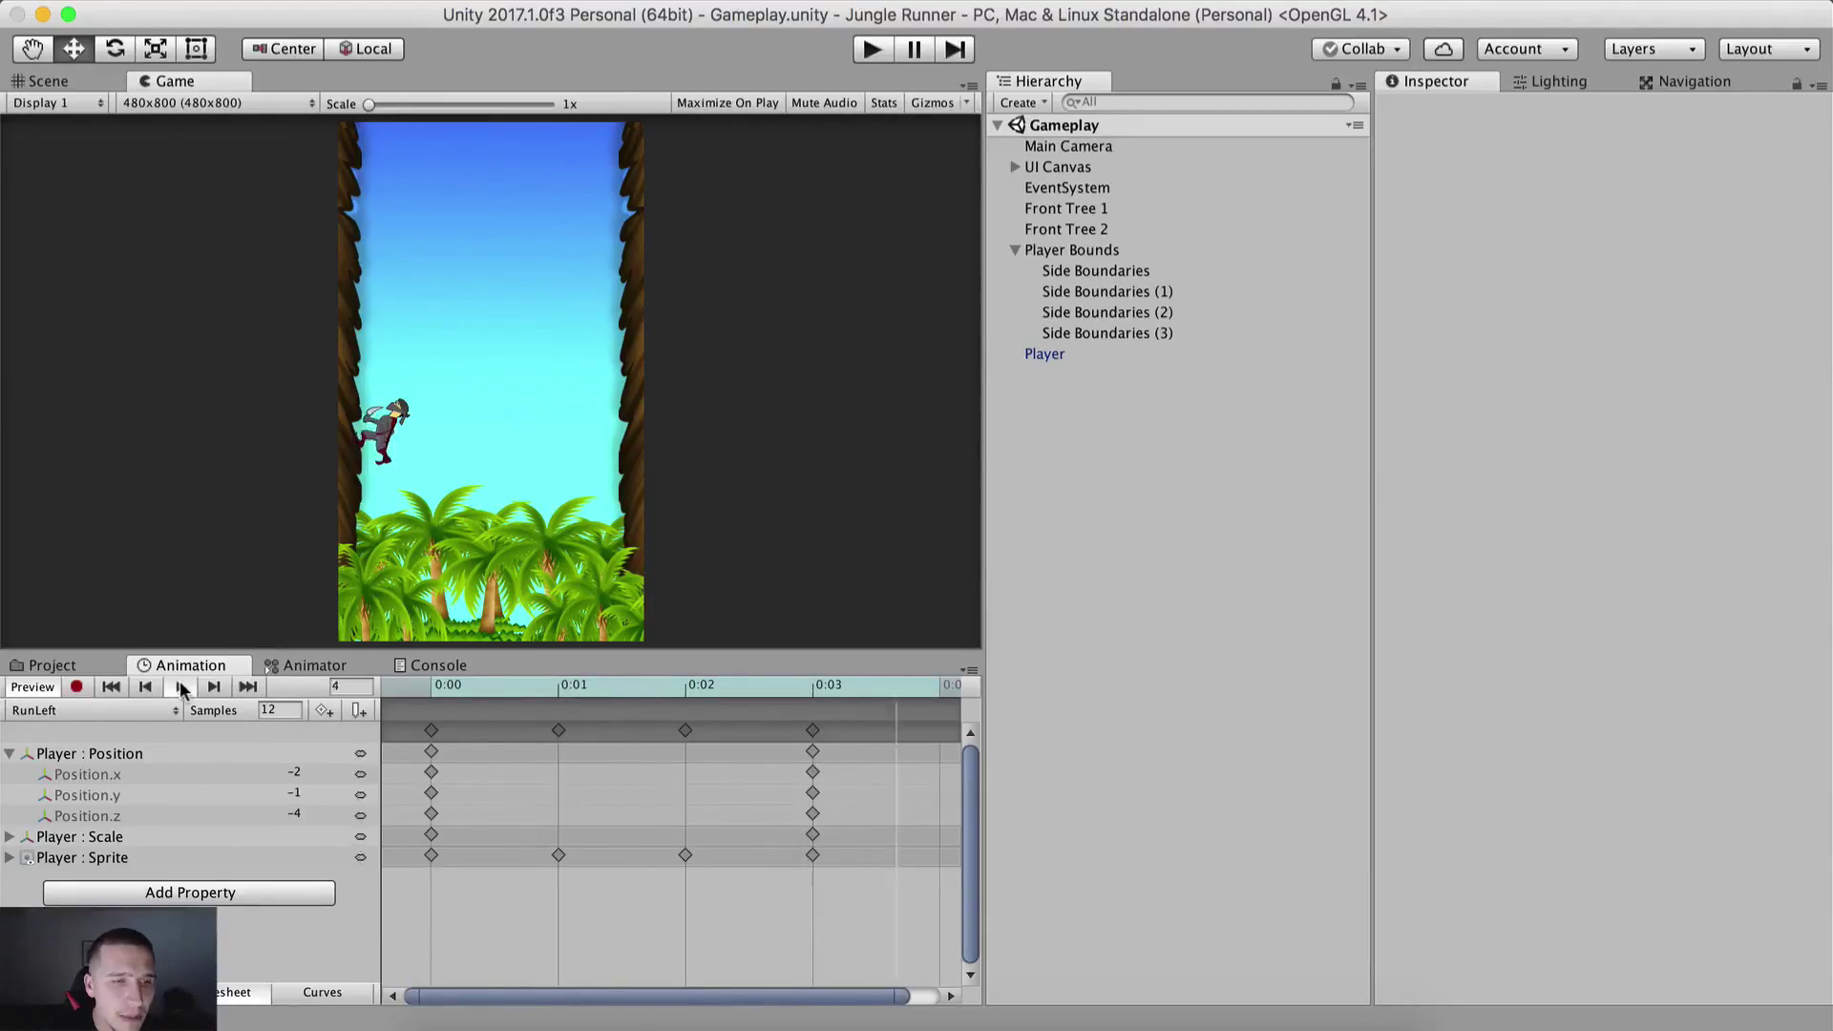
pyautogui.click(24, 688)
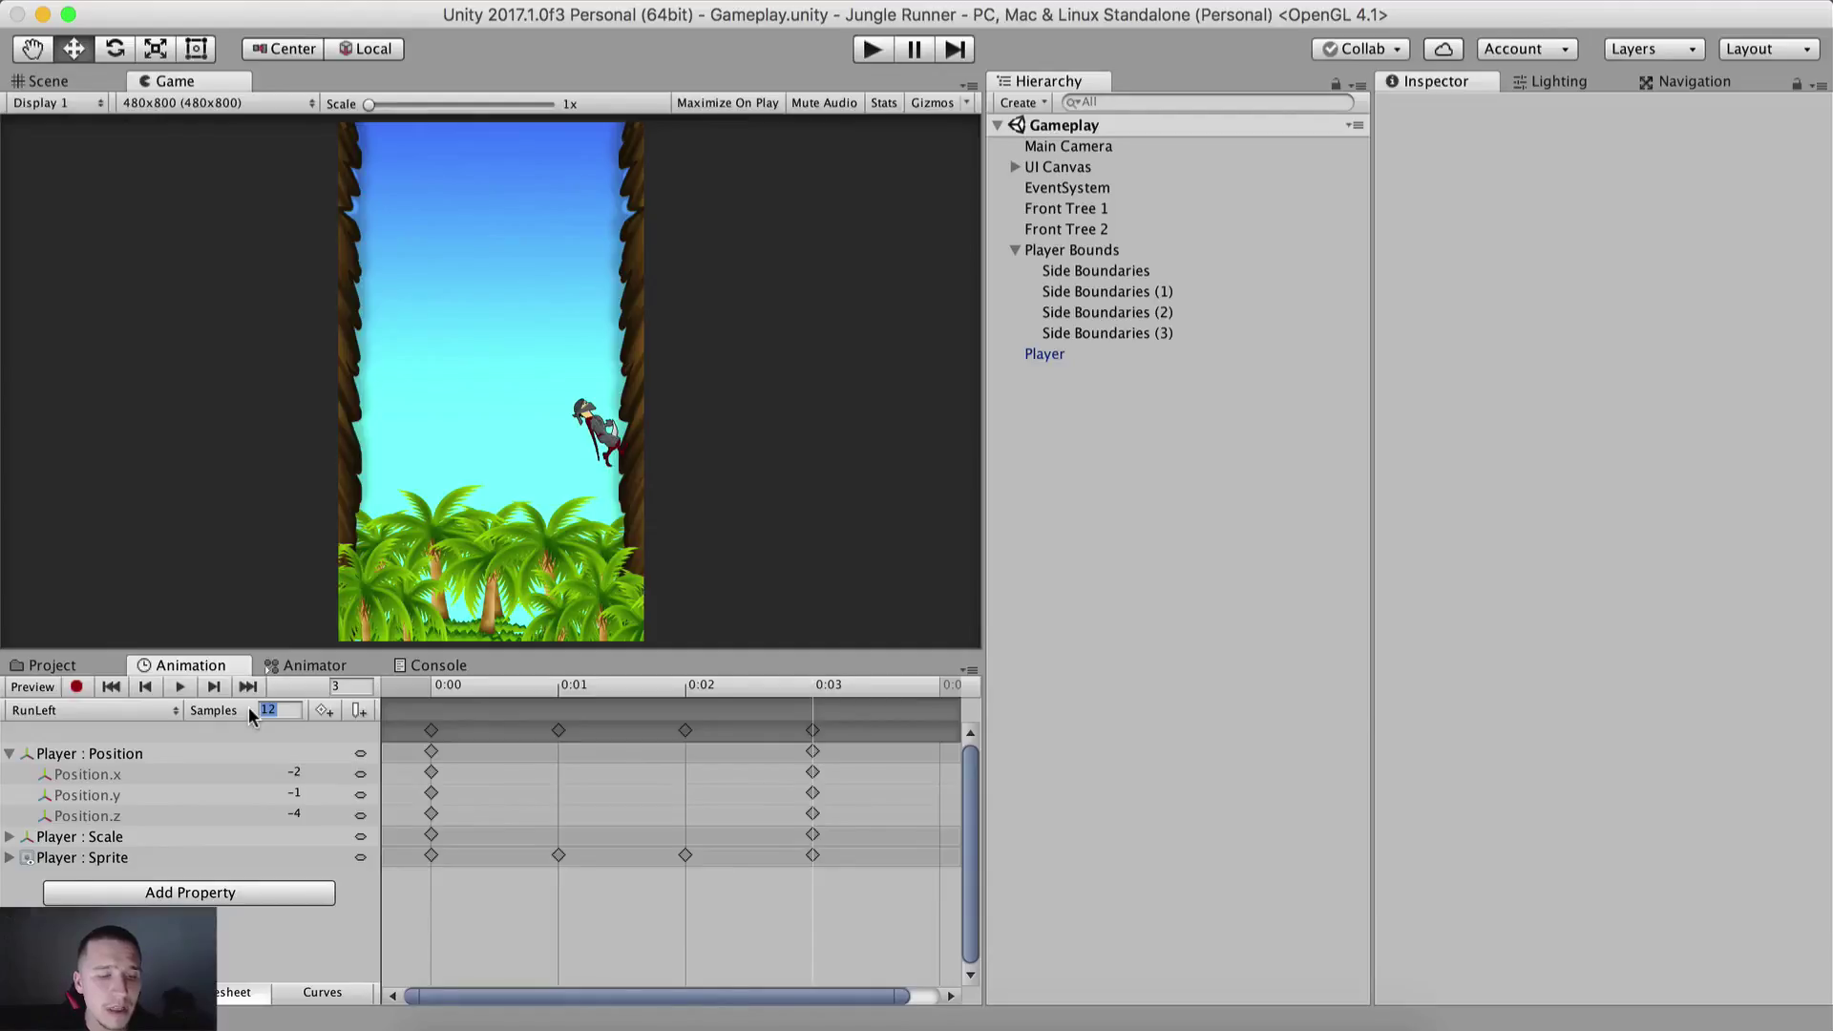
# Step: Try a sample rate of 60 on RunLeft and play the clip to compare its speed
pyautogui.write('60')
pyautogui.press('Return')
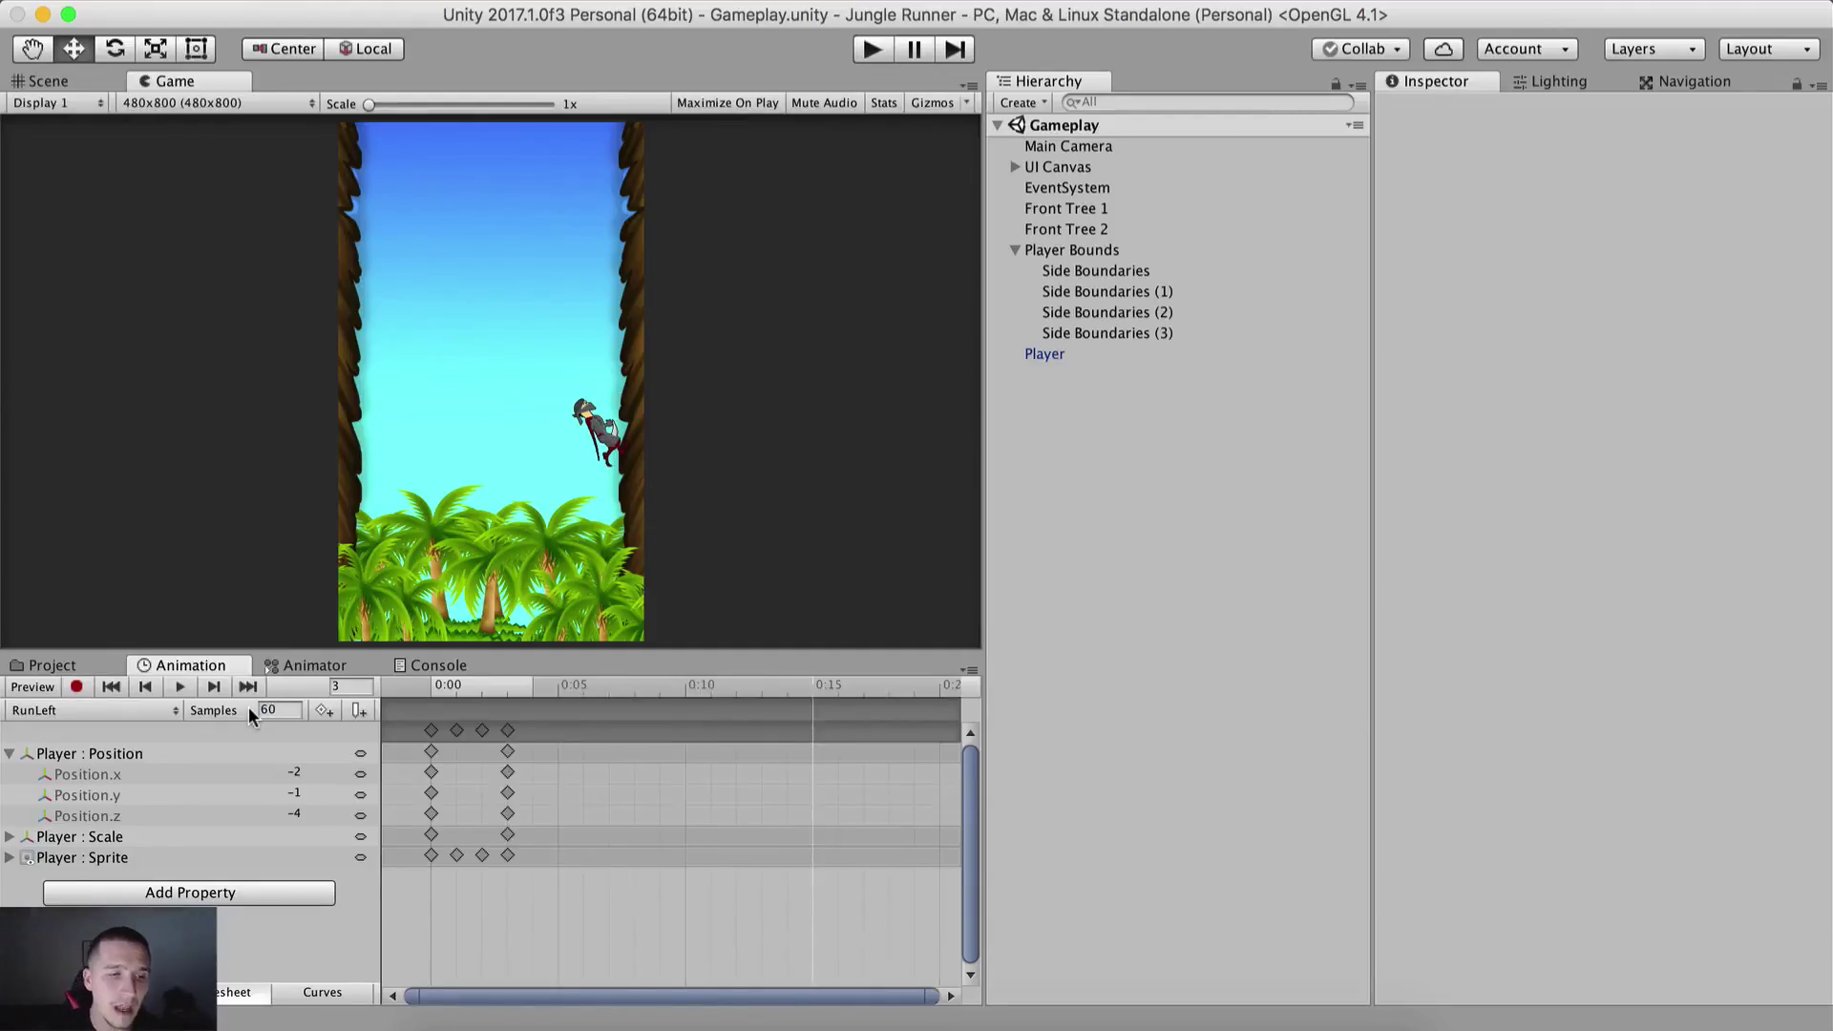
pyautogui.click(179, 687)
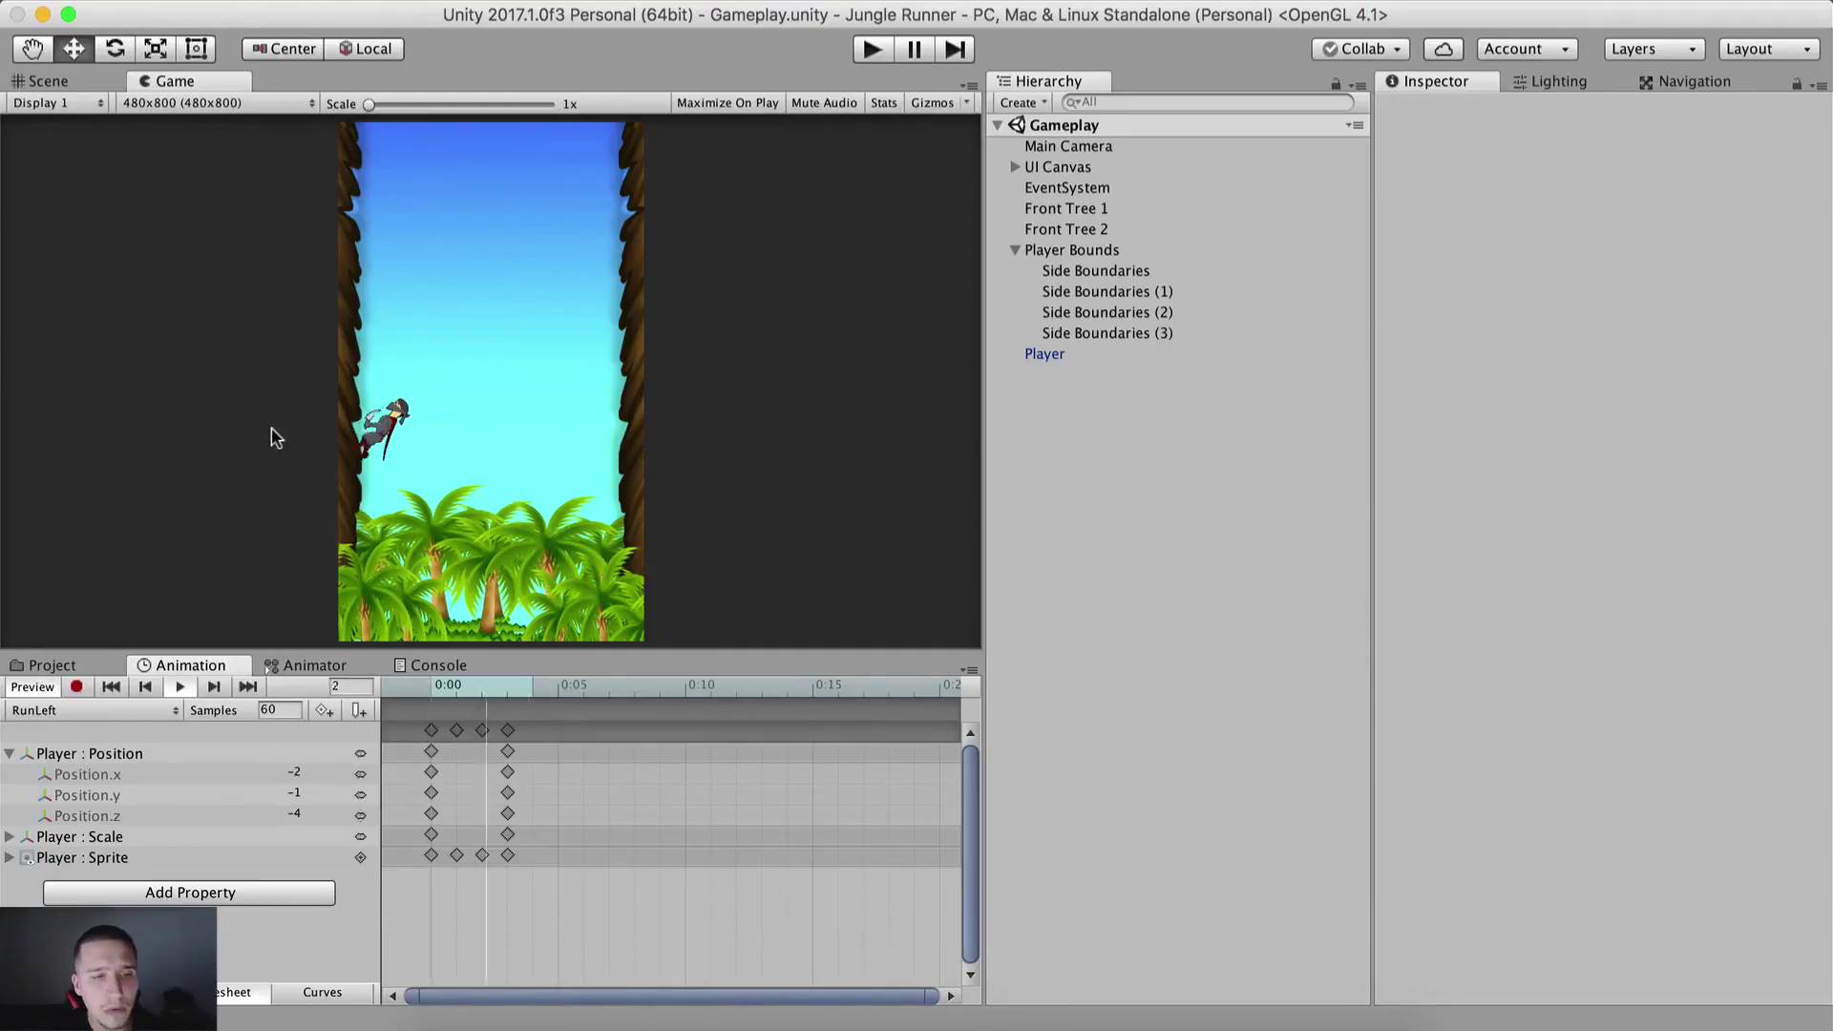
pyautogui.click(37, 686)
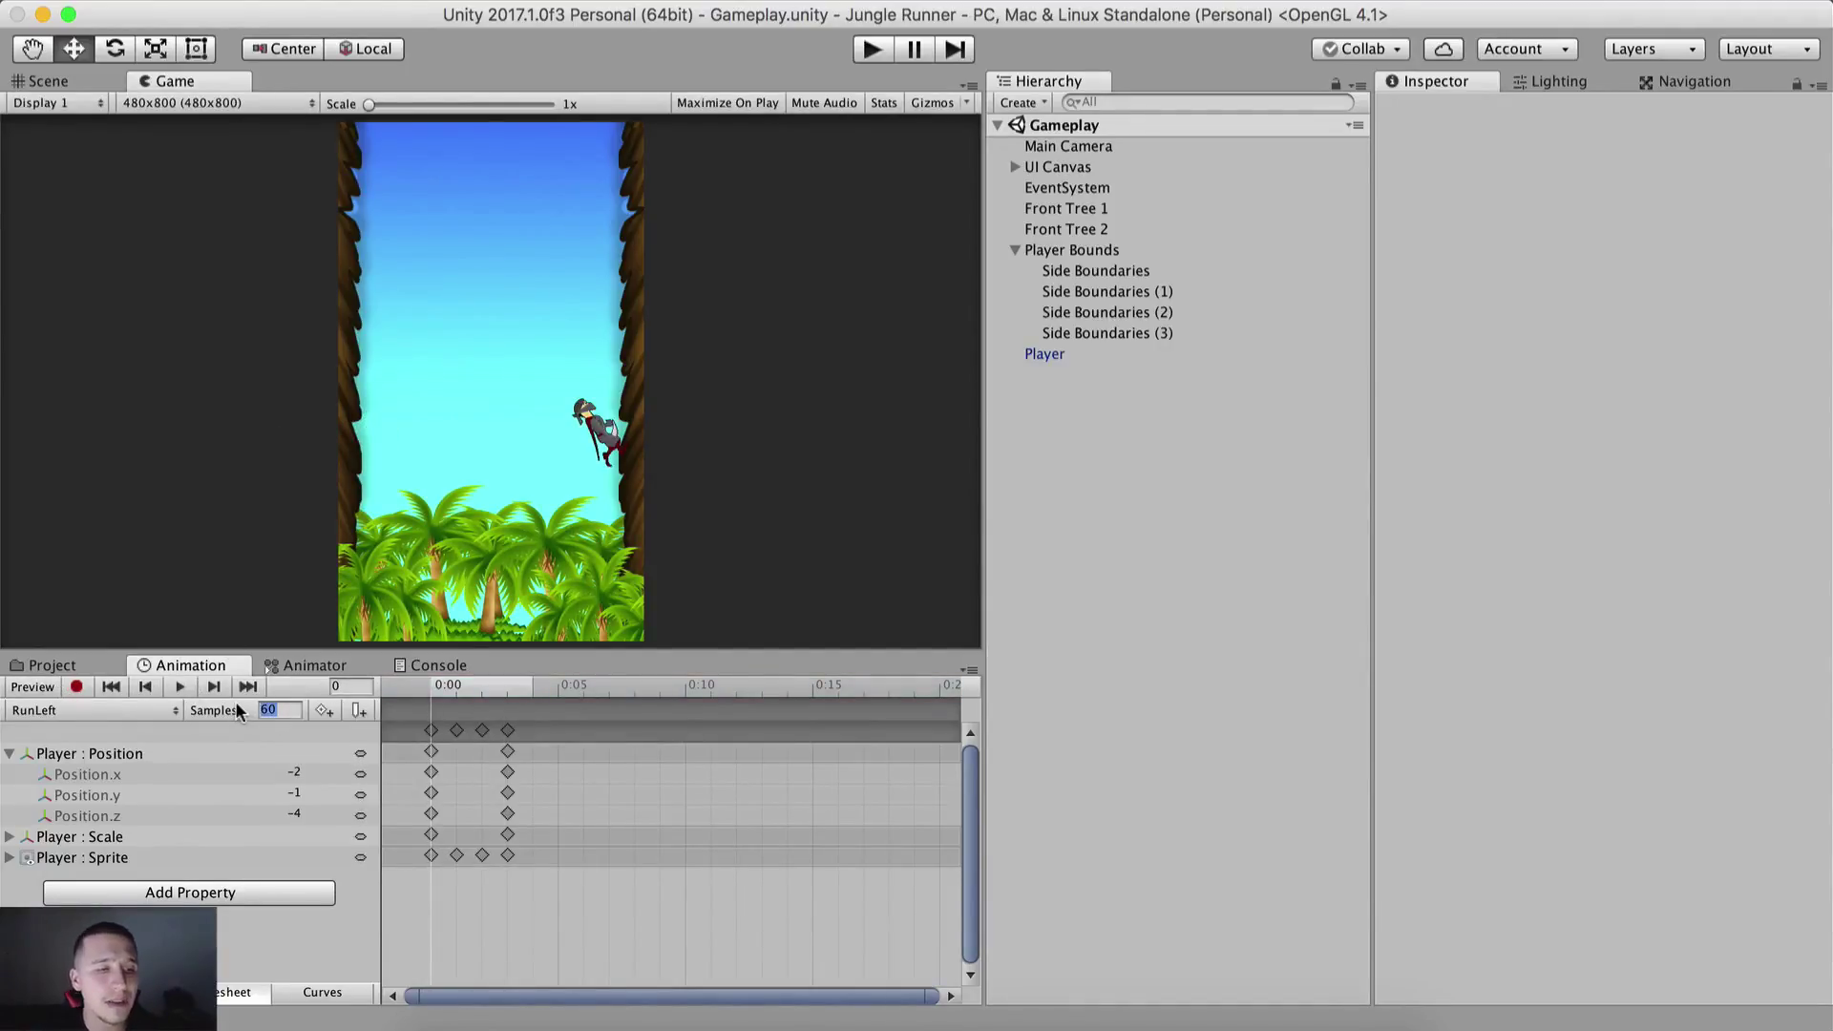
# Step: Set RunLeft's sample rate back to 12 and switch to the RunRight clip
pyautogui.write('12')
pyautogui.press('Return')
pyautogui.click(143, 710)
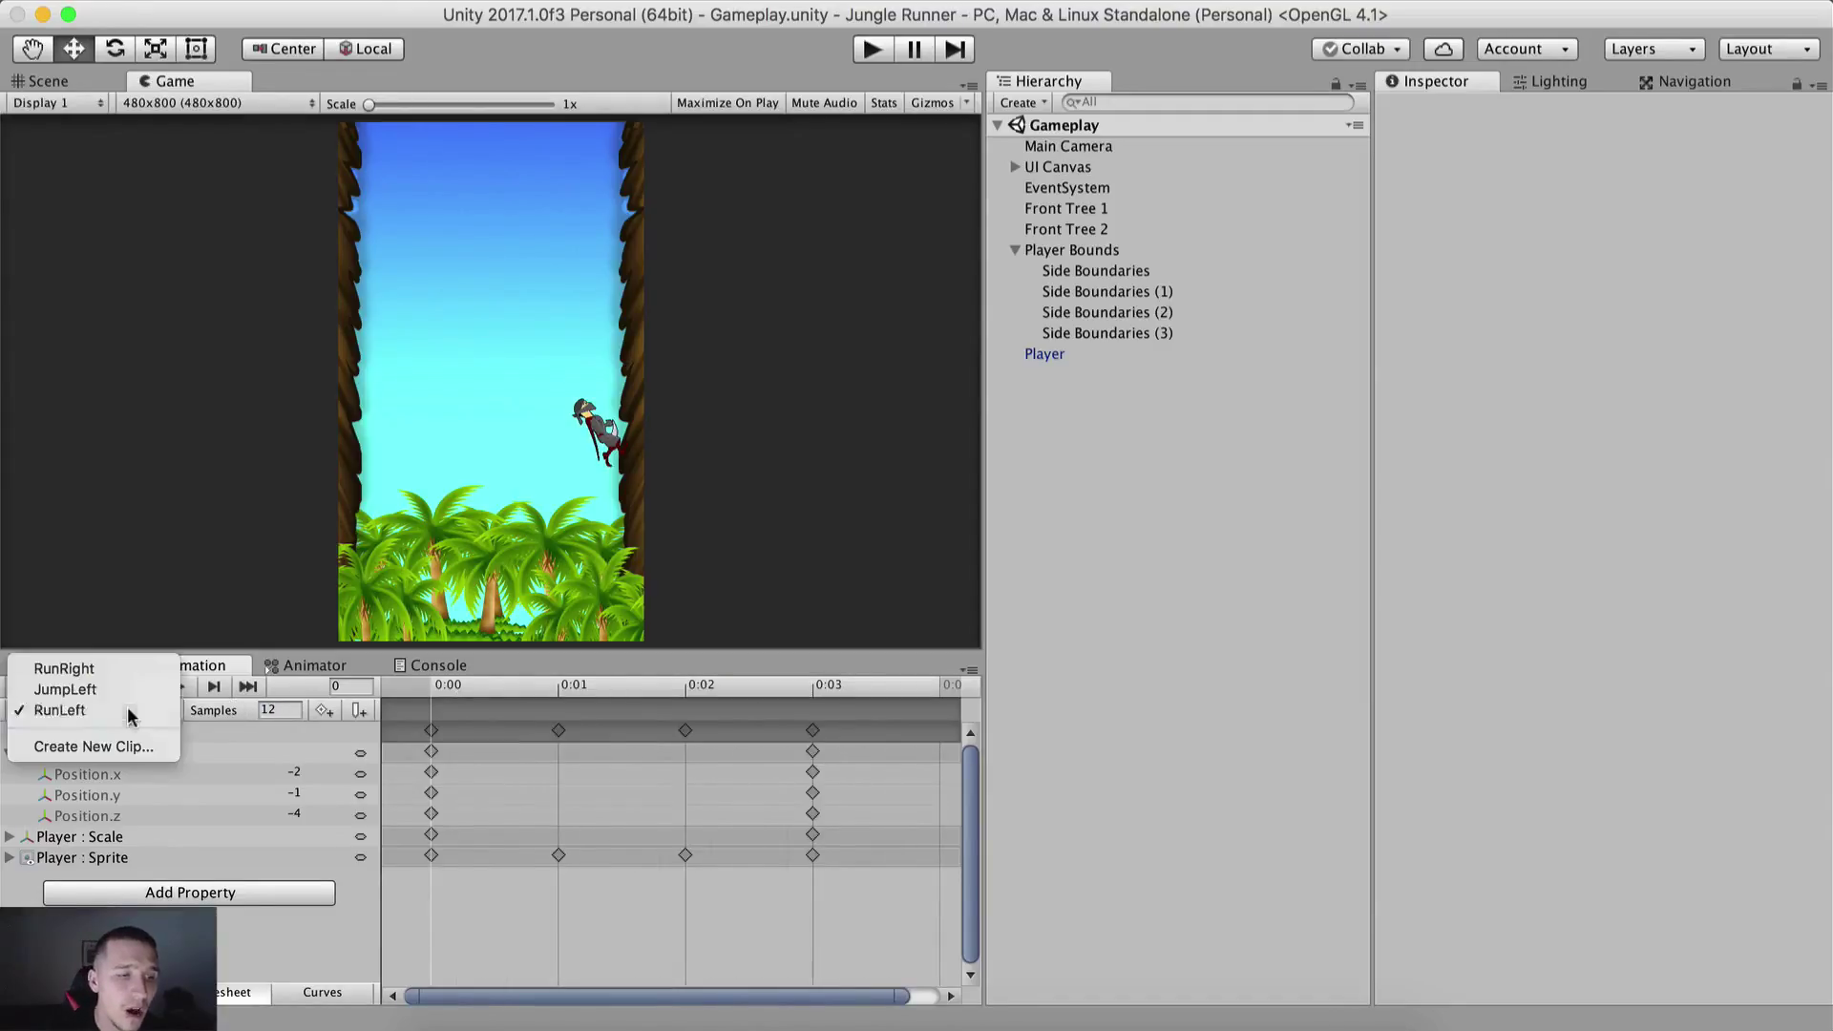
pyautogui.click(88, 667)
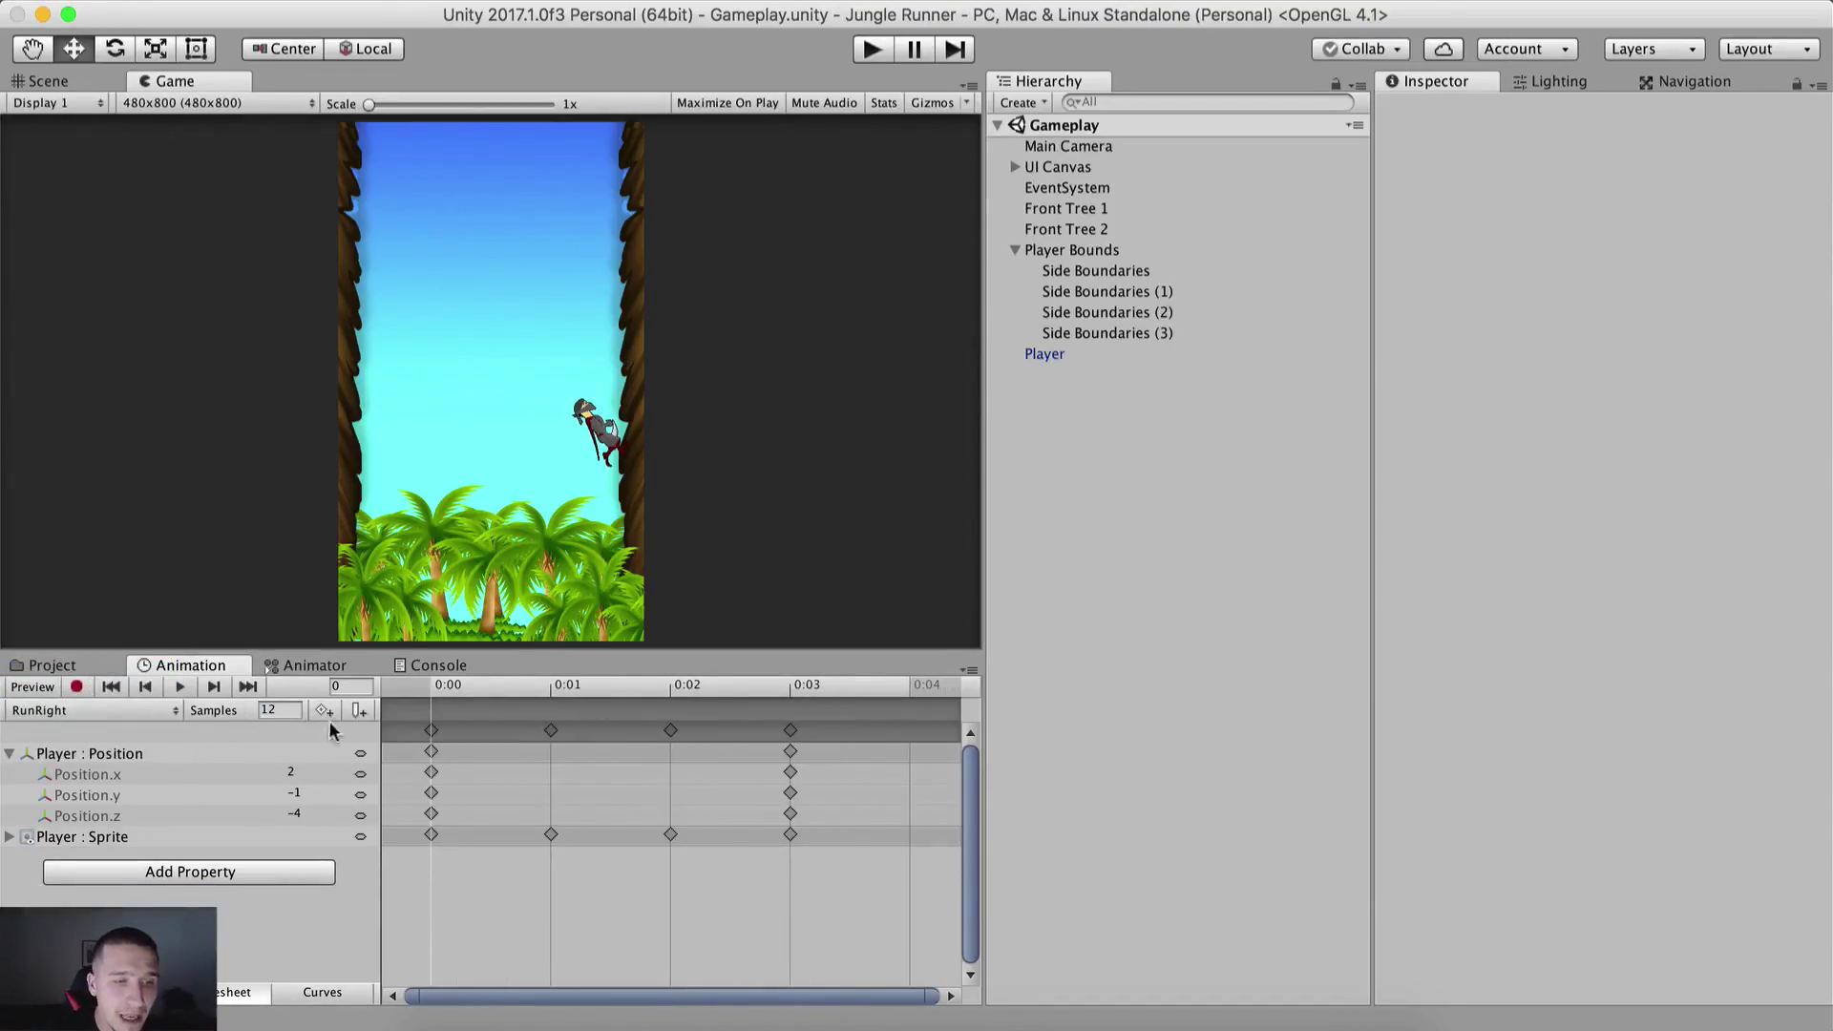
# Step: Play the RunRight clip and the RunLeft clip to compare the two runs, and end the preview
pyautogui.click(180, 688)
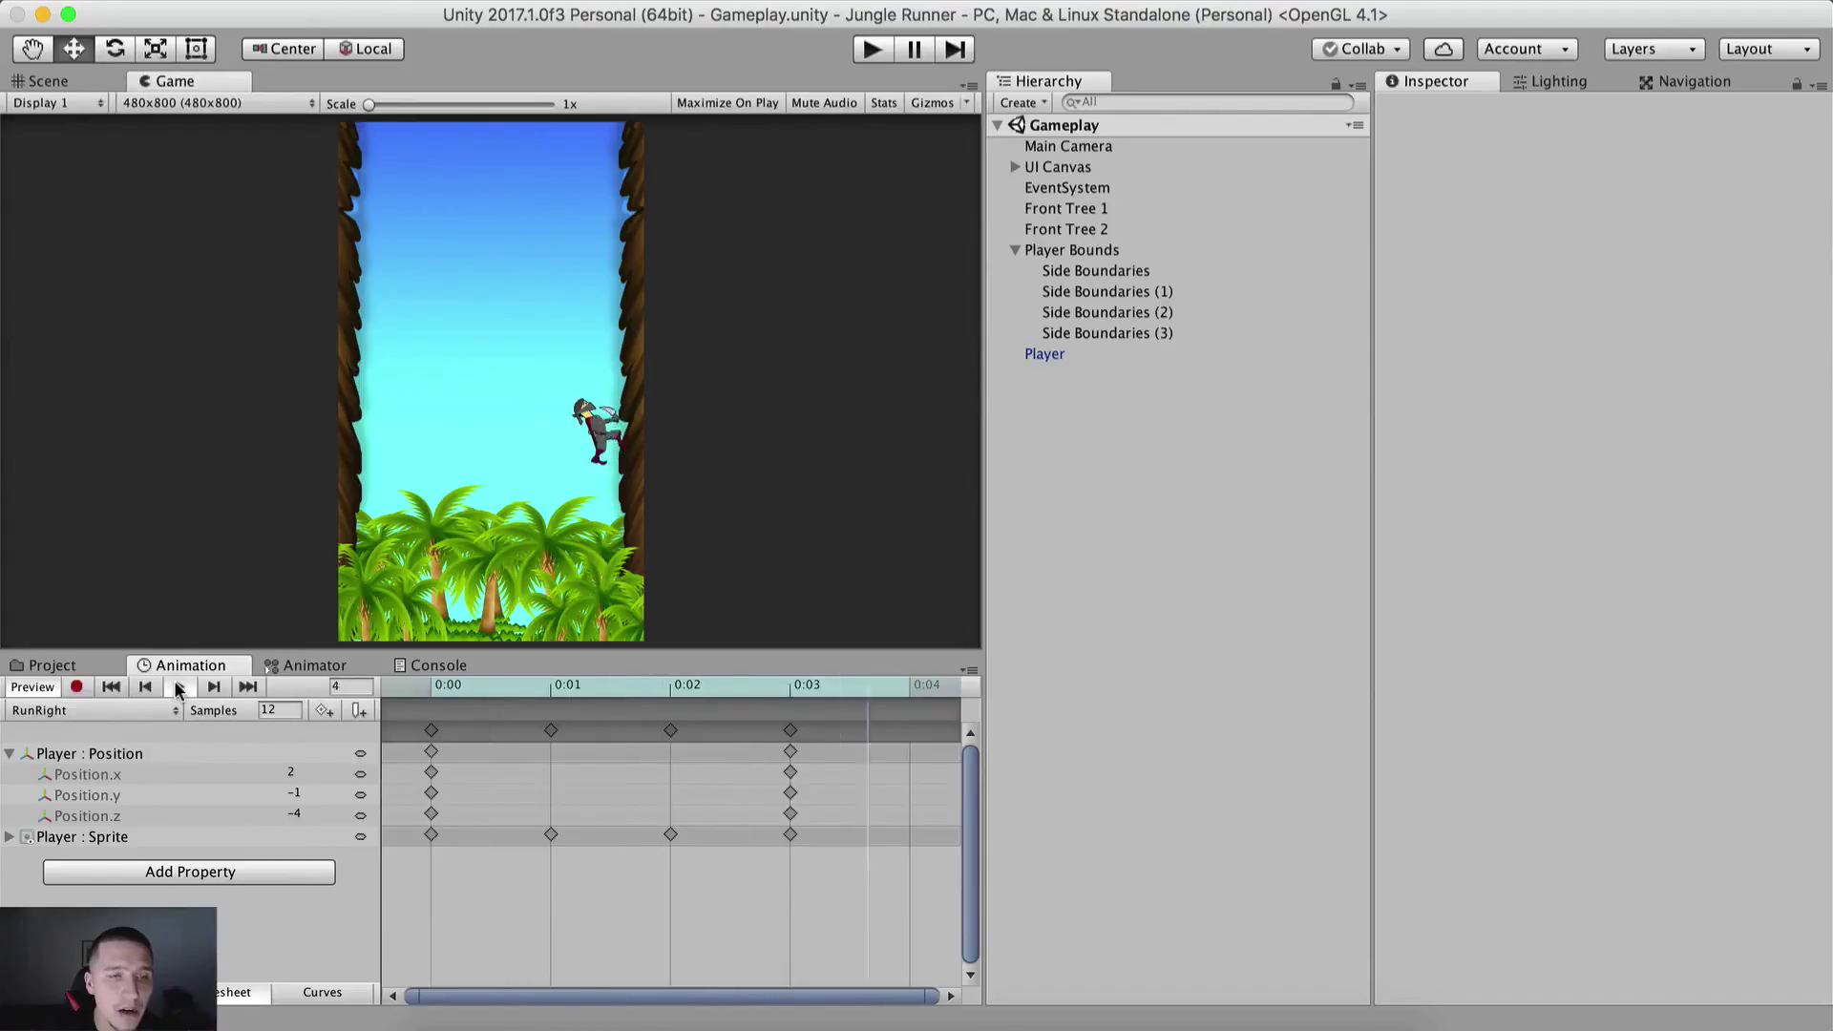
pyautogui.click(144, 710)
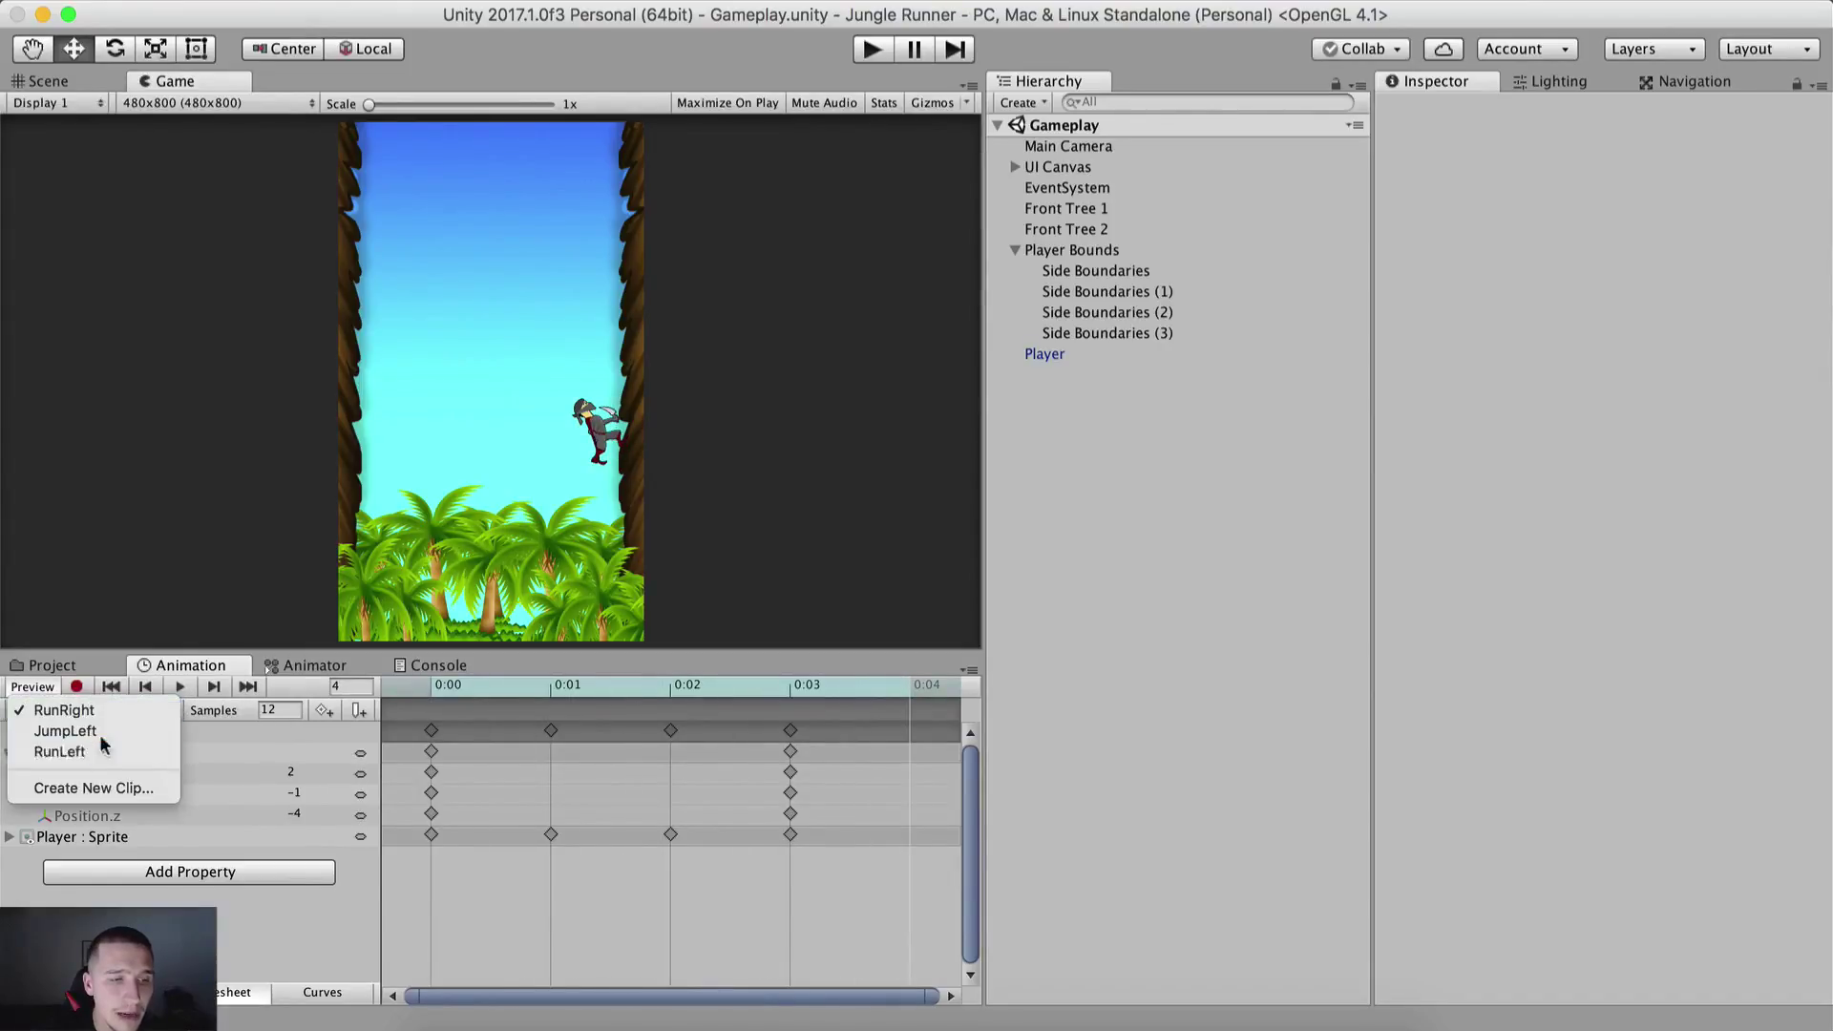
pyautogui.click(77, 751)
pyautogui.click(180, 687)
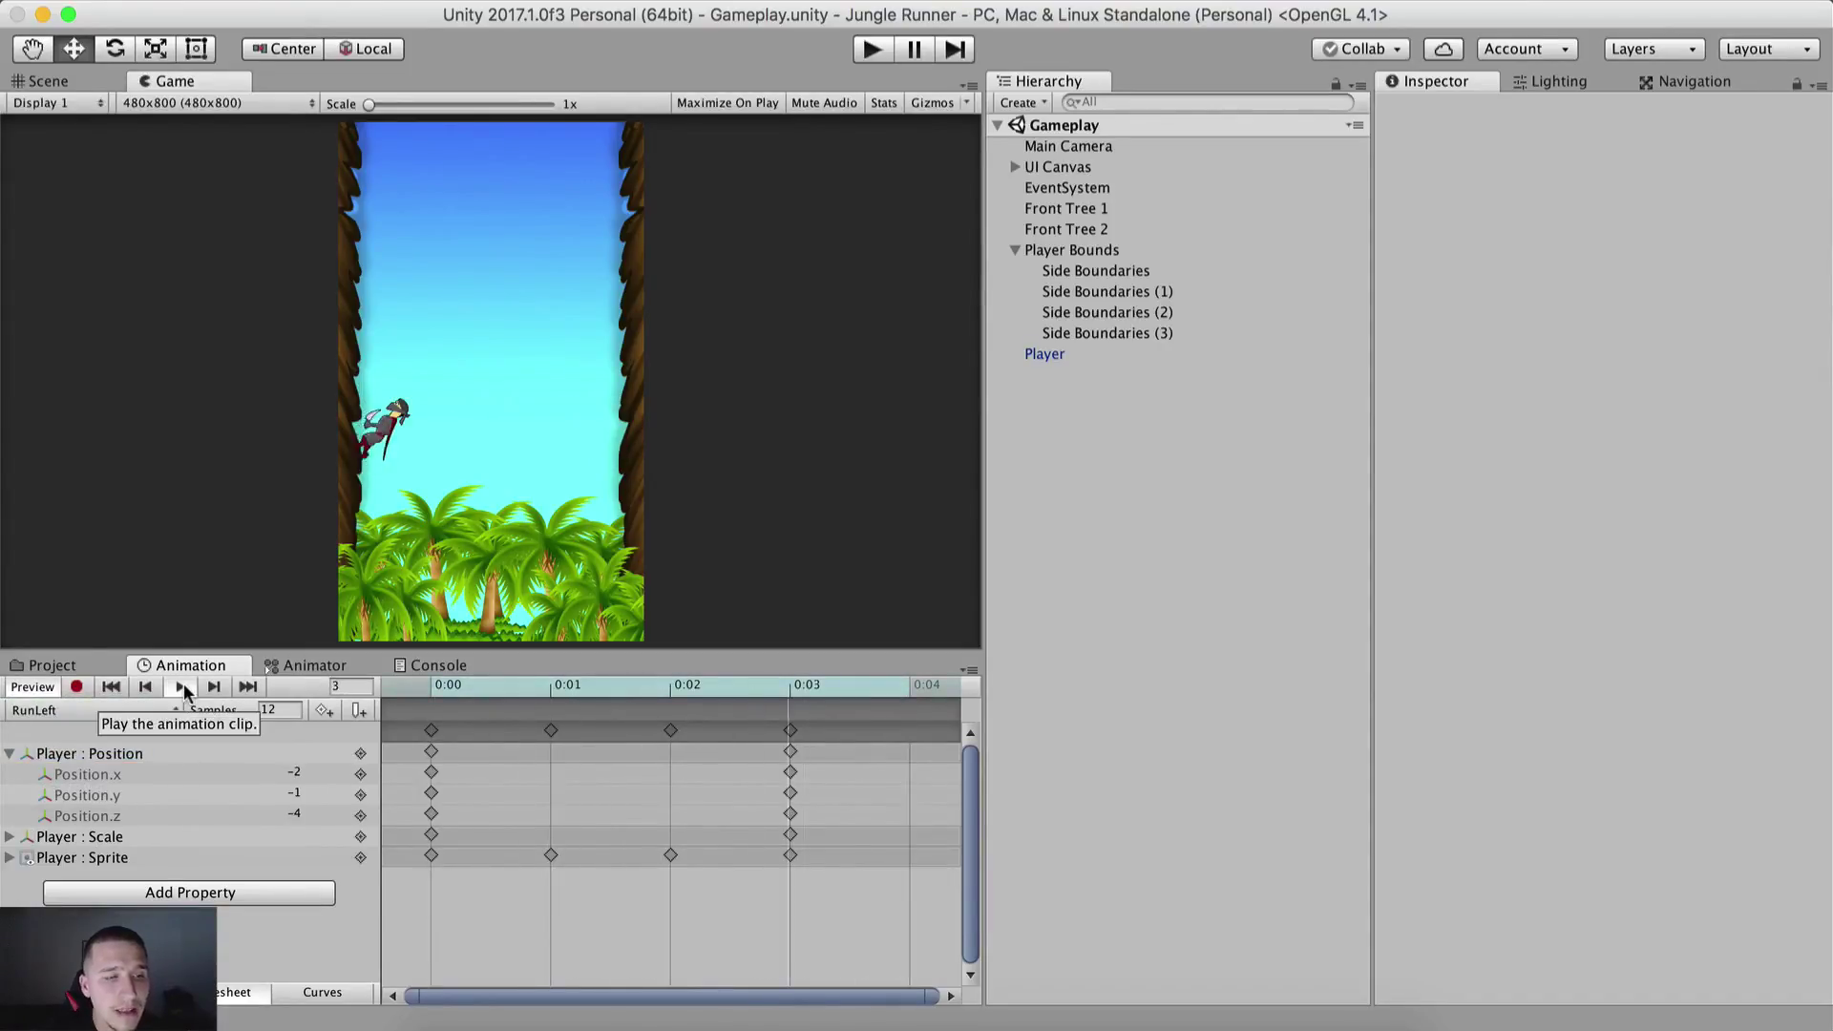
pyautogui.click(34, 688)
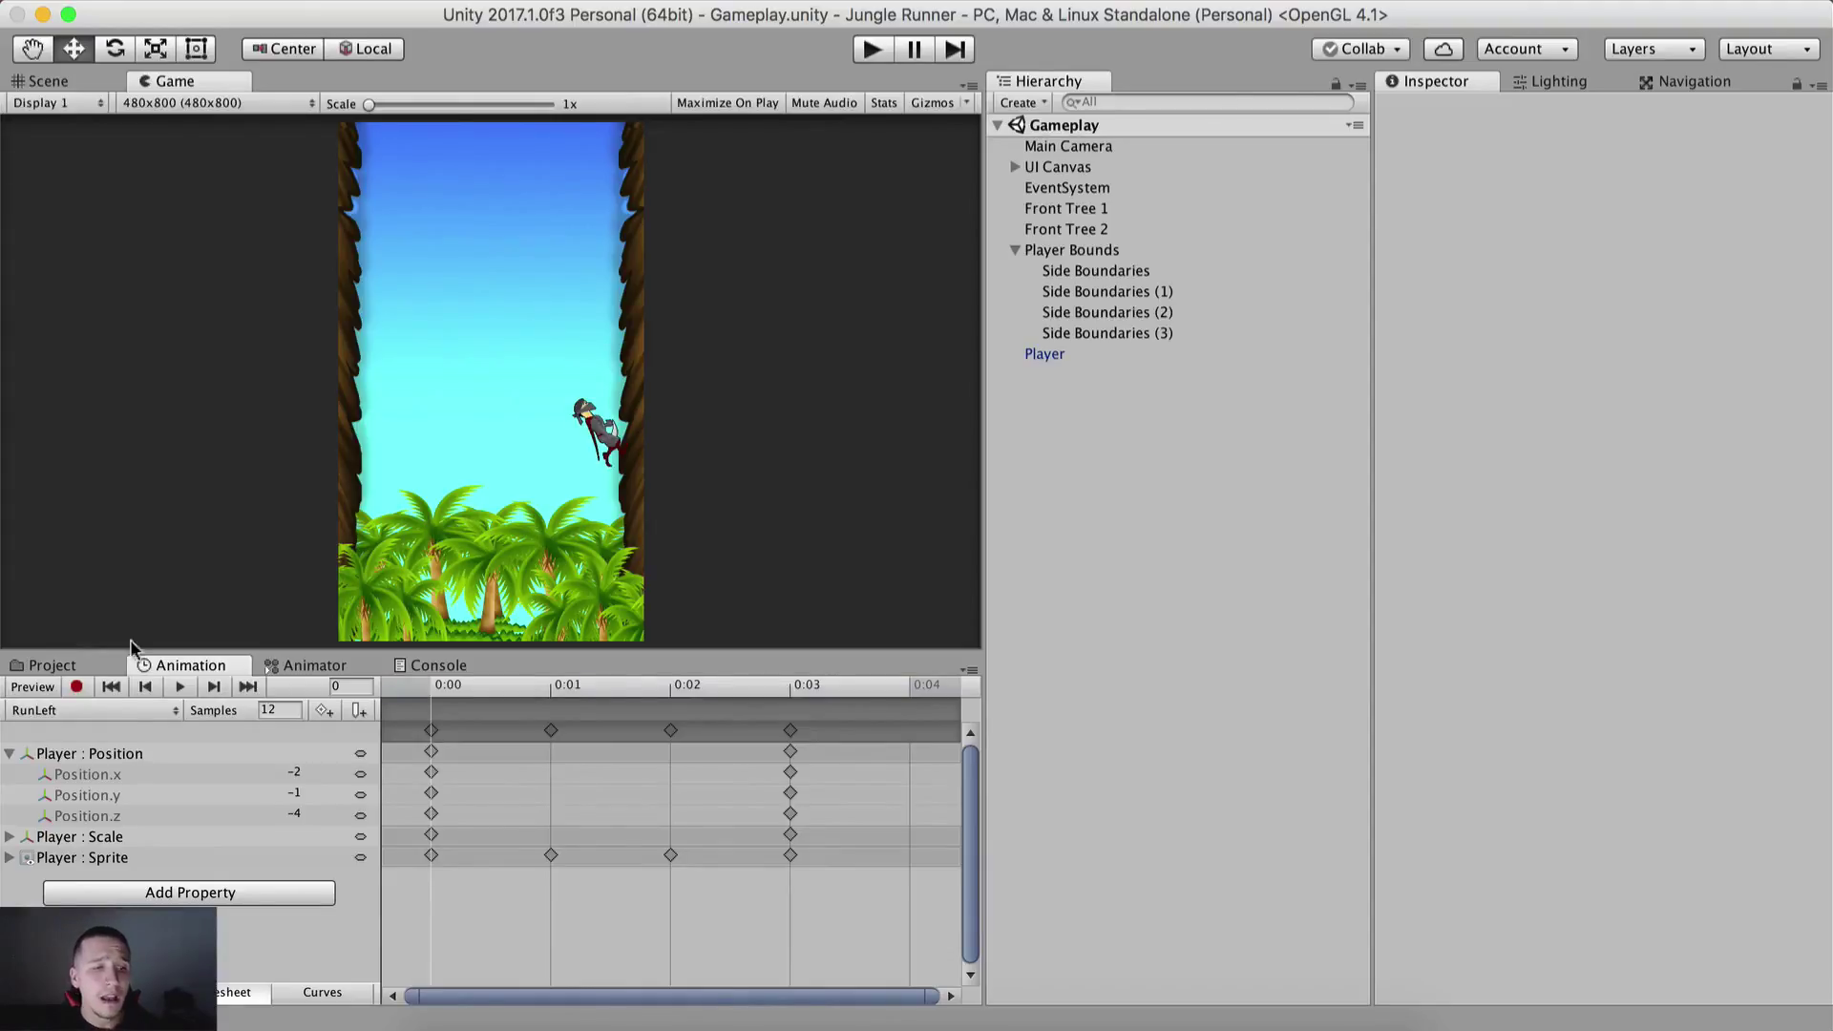
# Step: Switch the Player to the JumpLeft clip and shift its first three sprite keyframes earlier to 0:00, 0:15 and 0:30
pyautogui.click(105, 709)
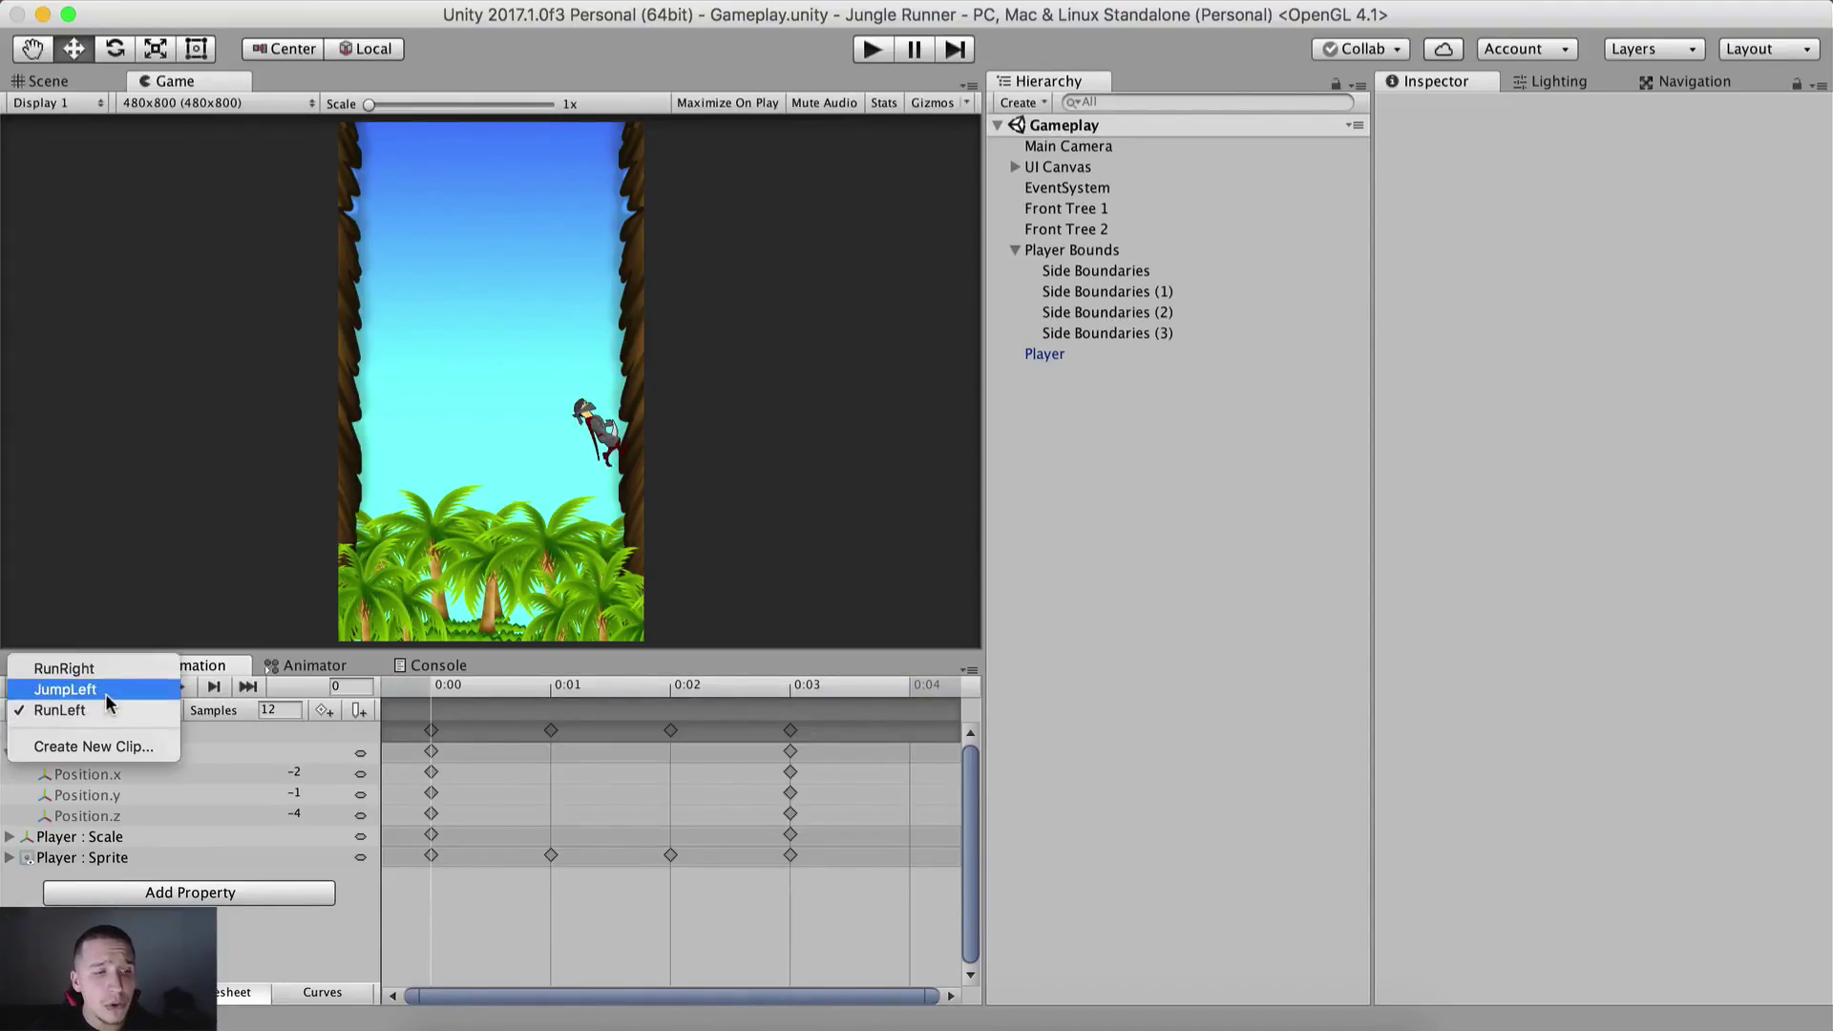
pyautogui.click(105, 693)
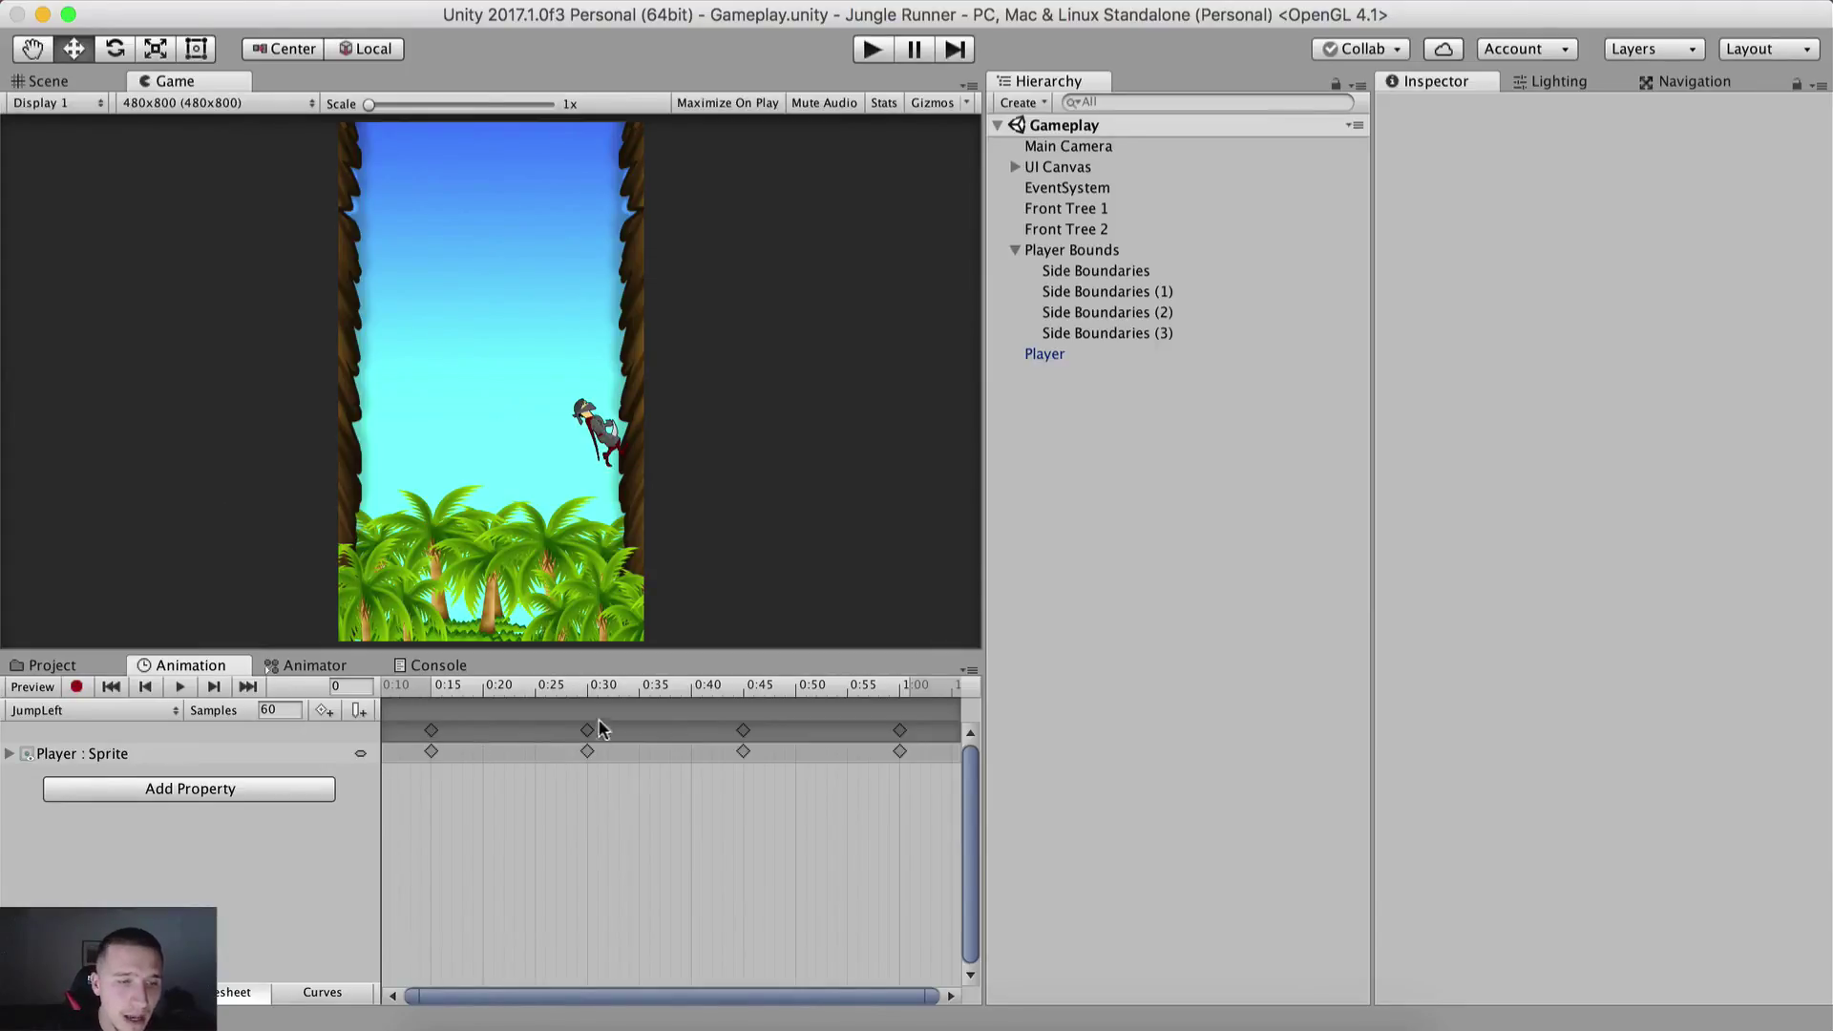
pyautogui.click(1050, 354)
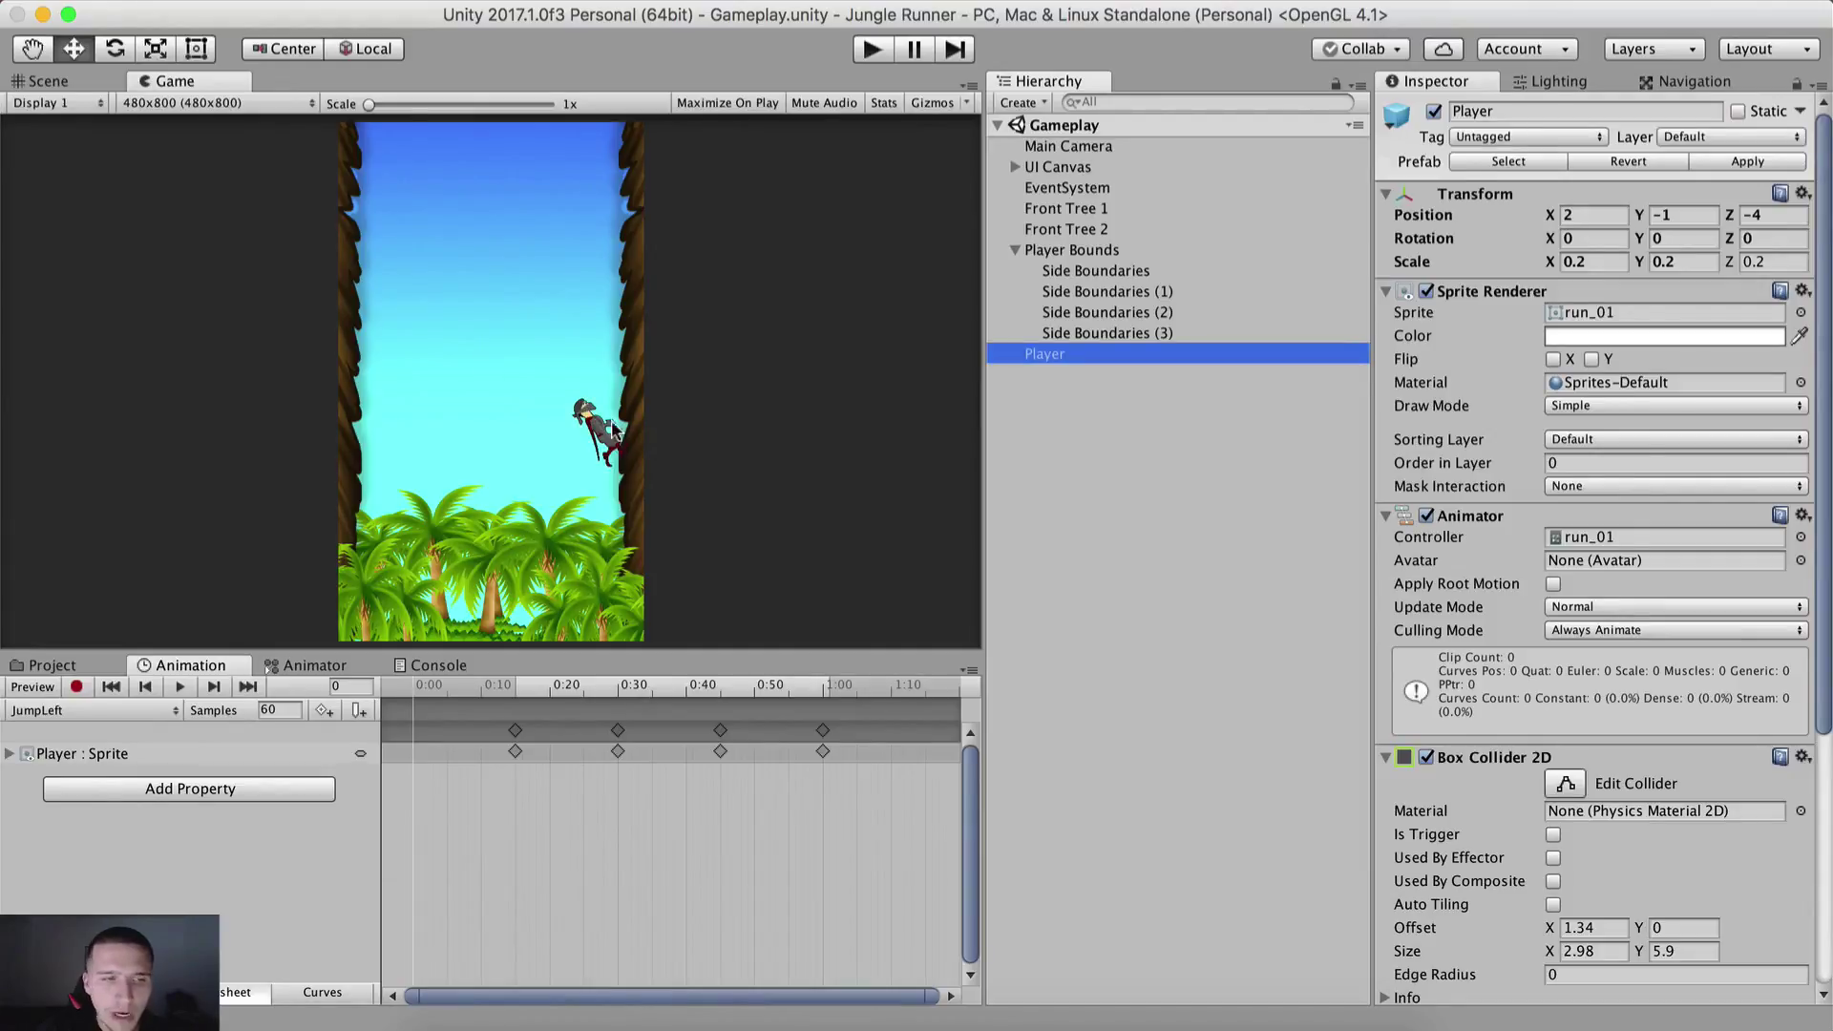
pyautogui.moveTo(735, 799); pyautogui.dragTo(410, 733)
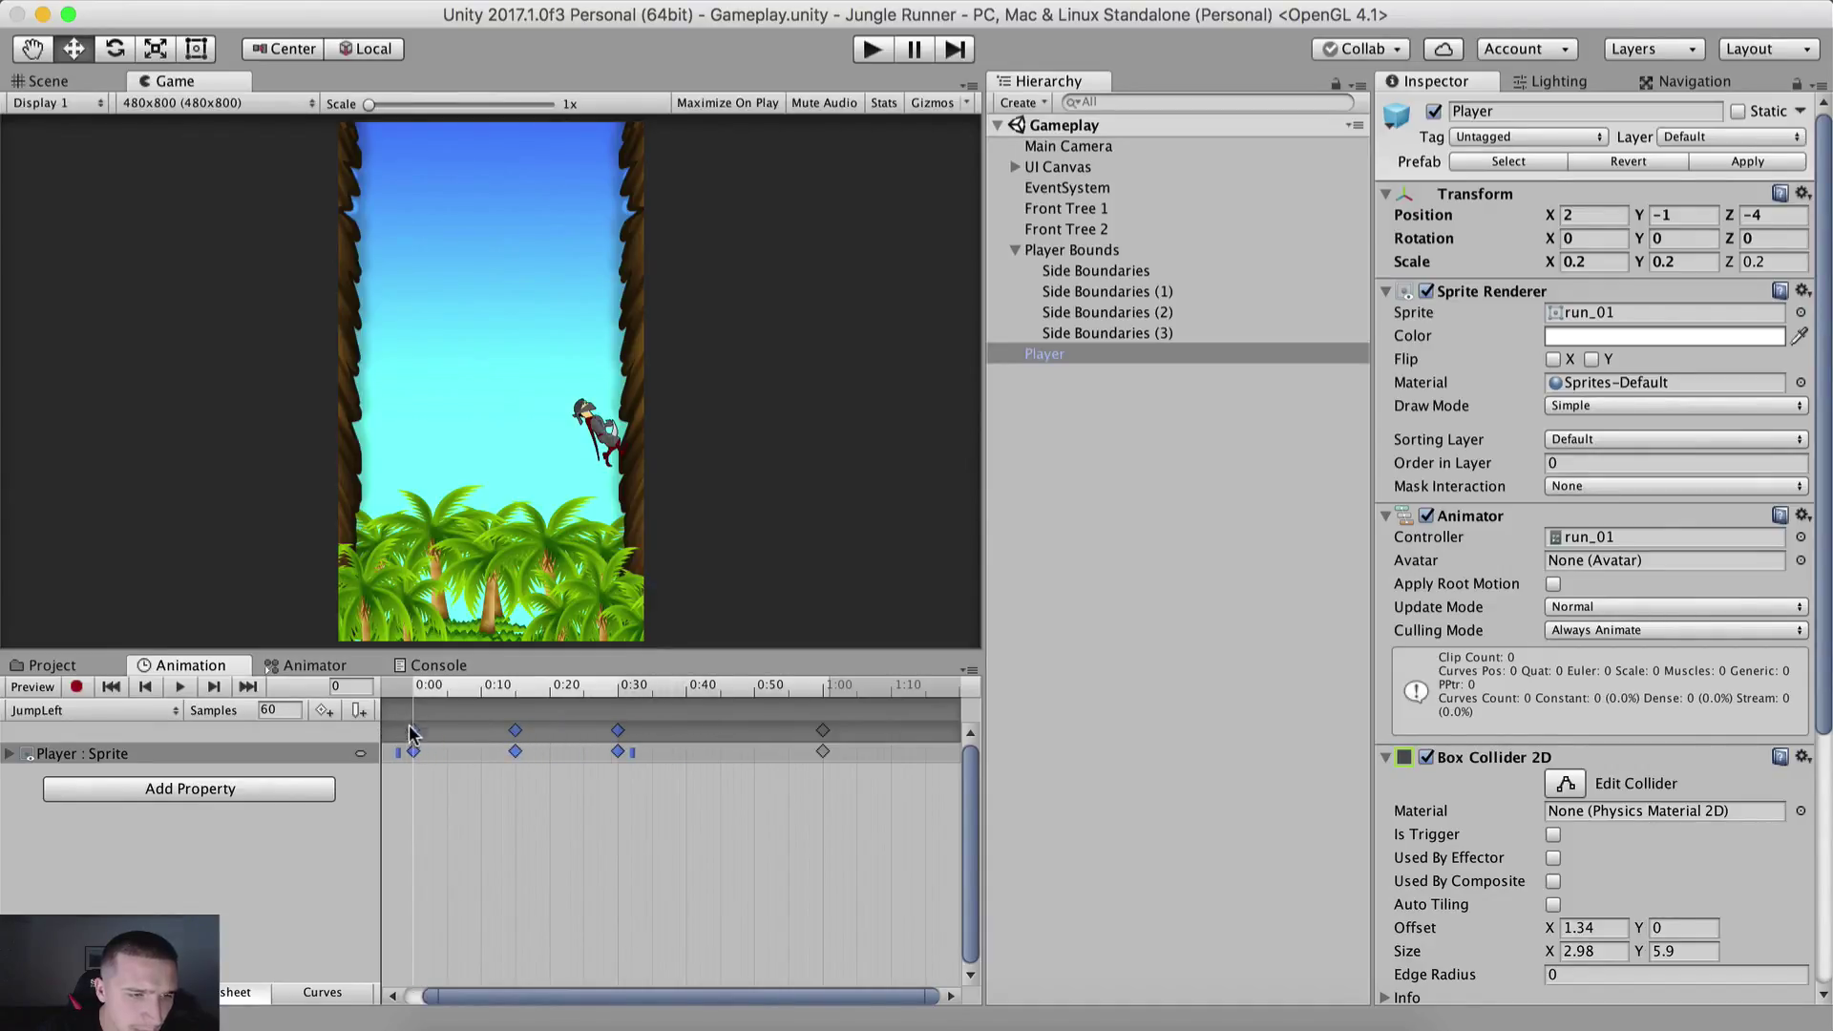
# Step: Check the Player's jump sprites at frames 15, 30 and 60 of JumpLeft, and clear the keyframe selection
pyautogui.click(516, 688)
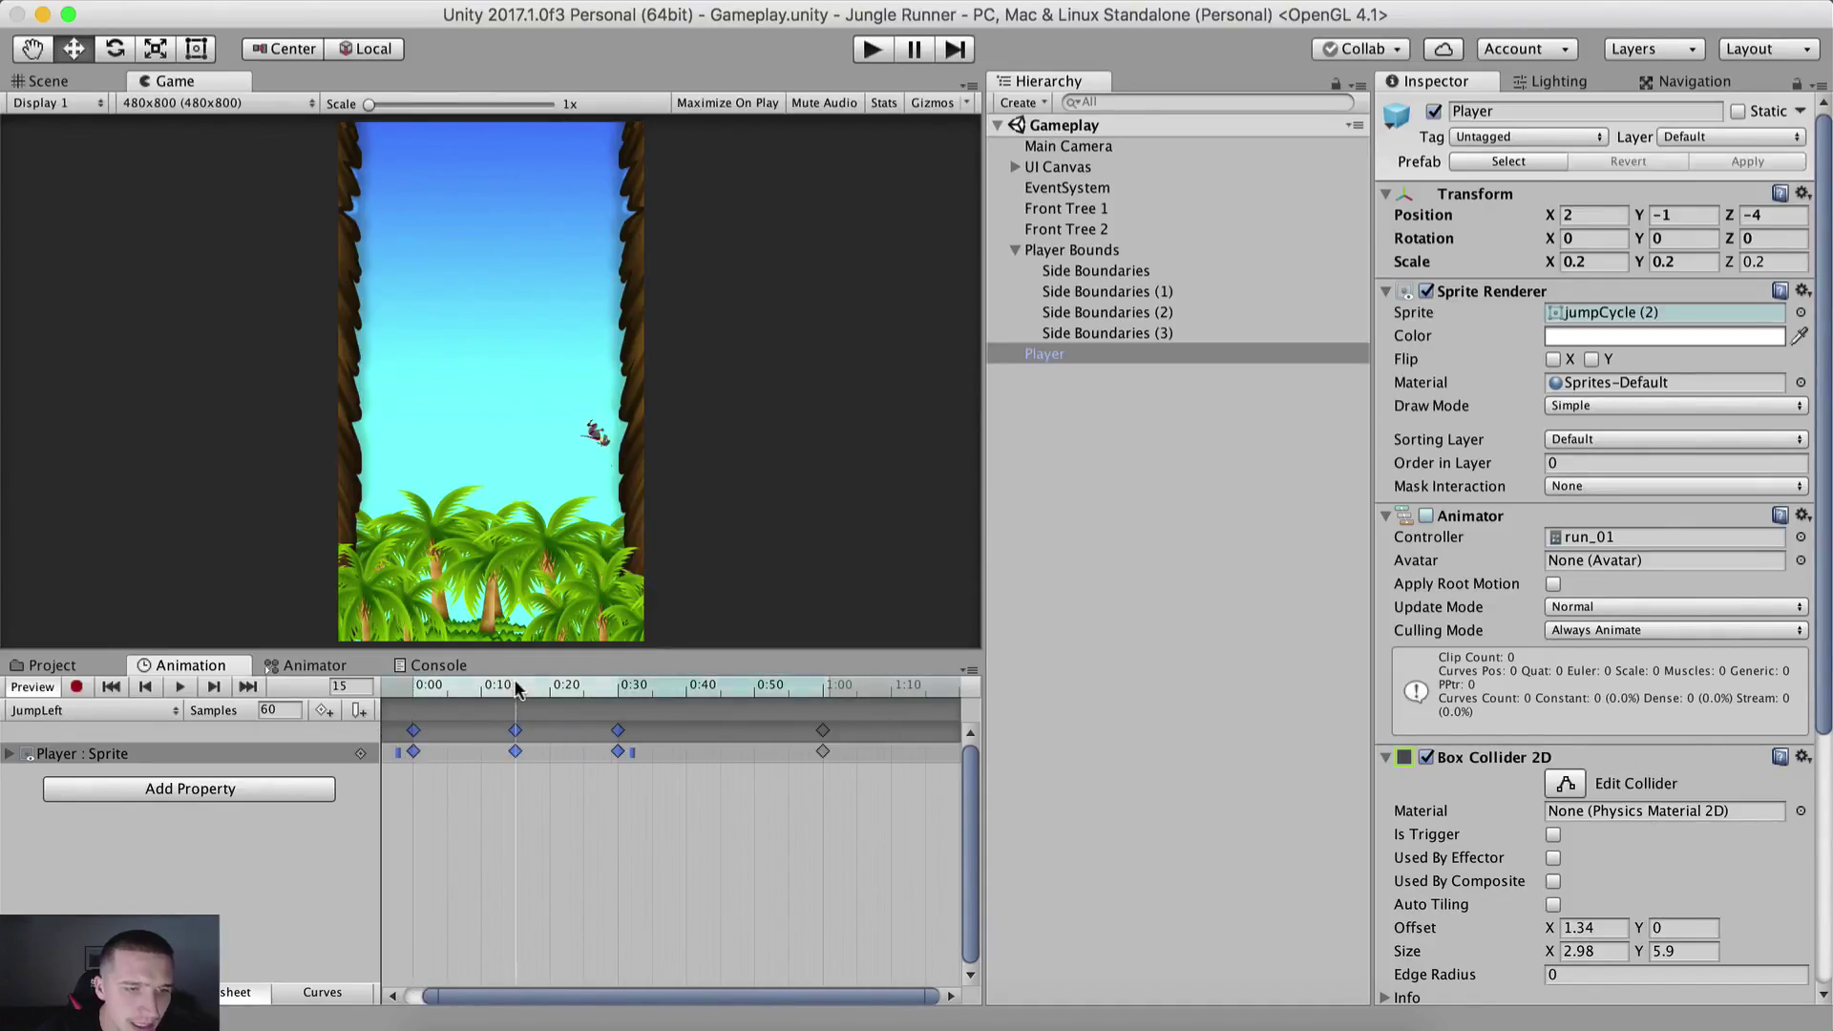
pyautogui.click(618, 687)
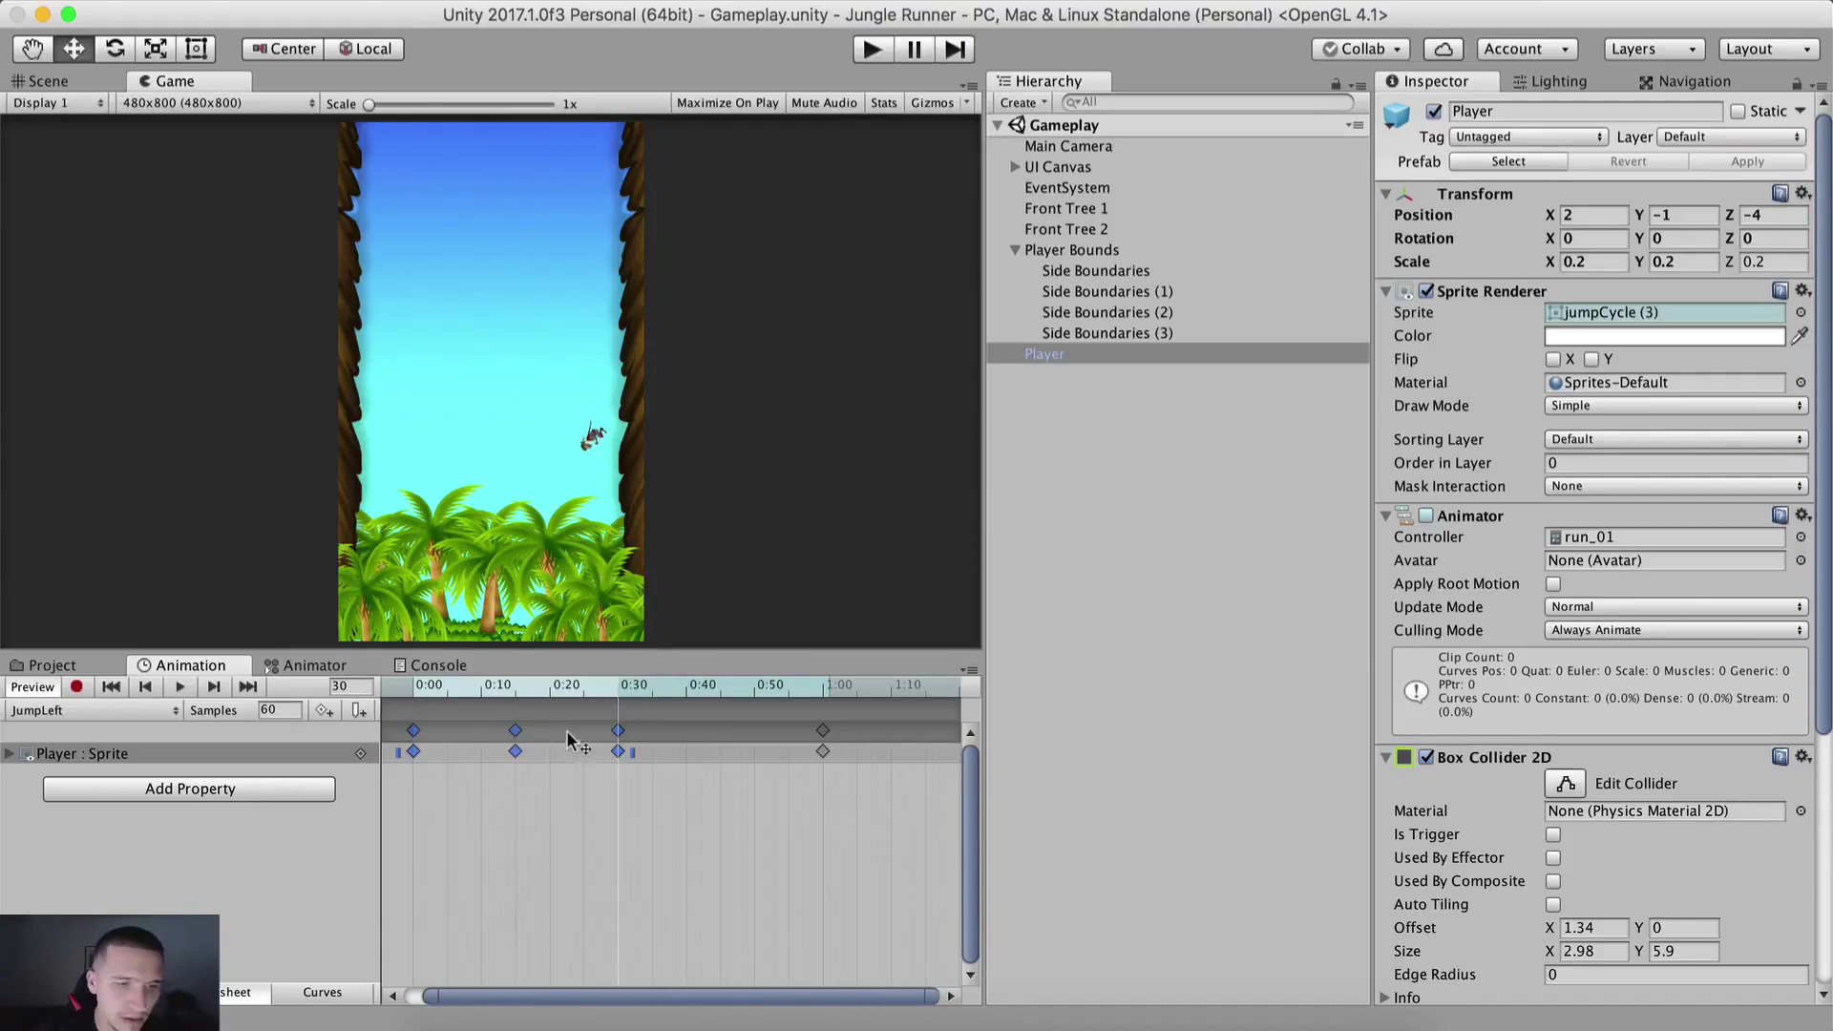
pyautogui.click(339, 687)
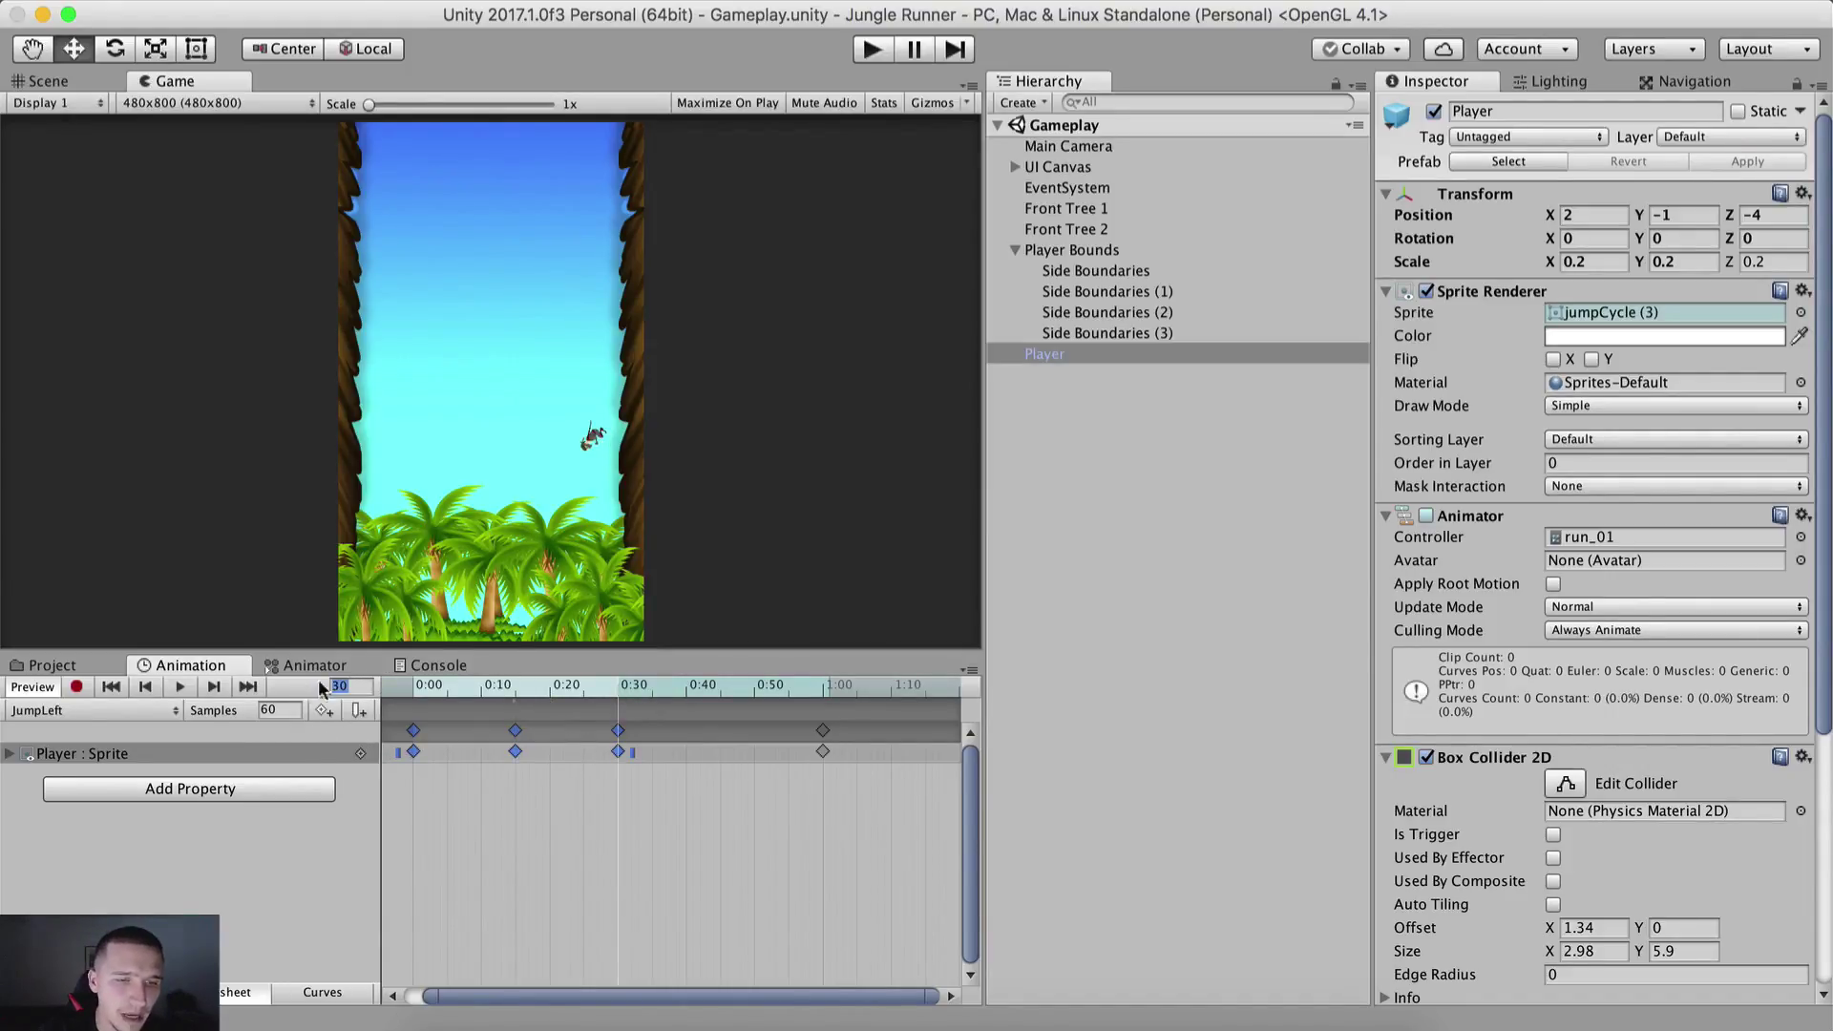
pyautogui.moveTo(831, 686); pyautogui.dragTo(822, 684)
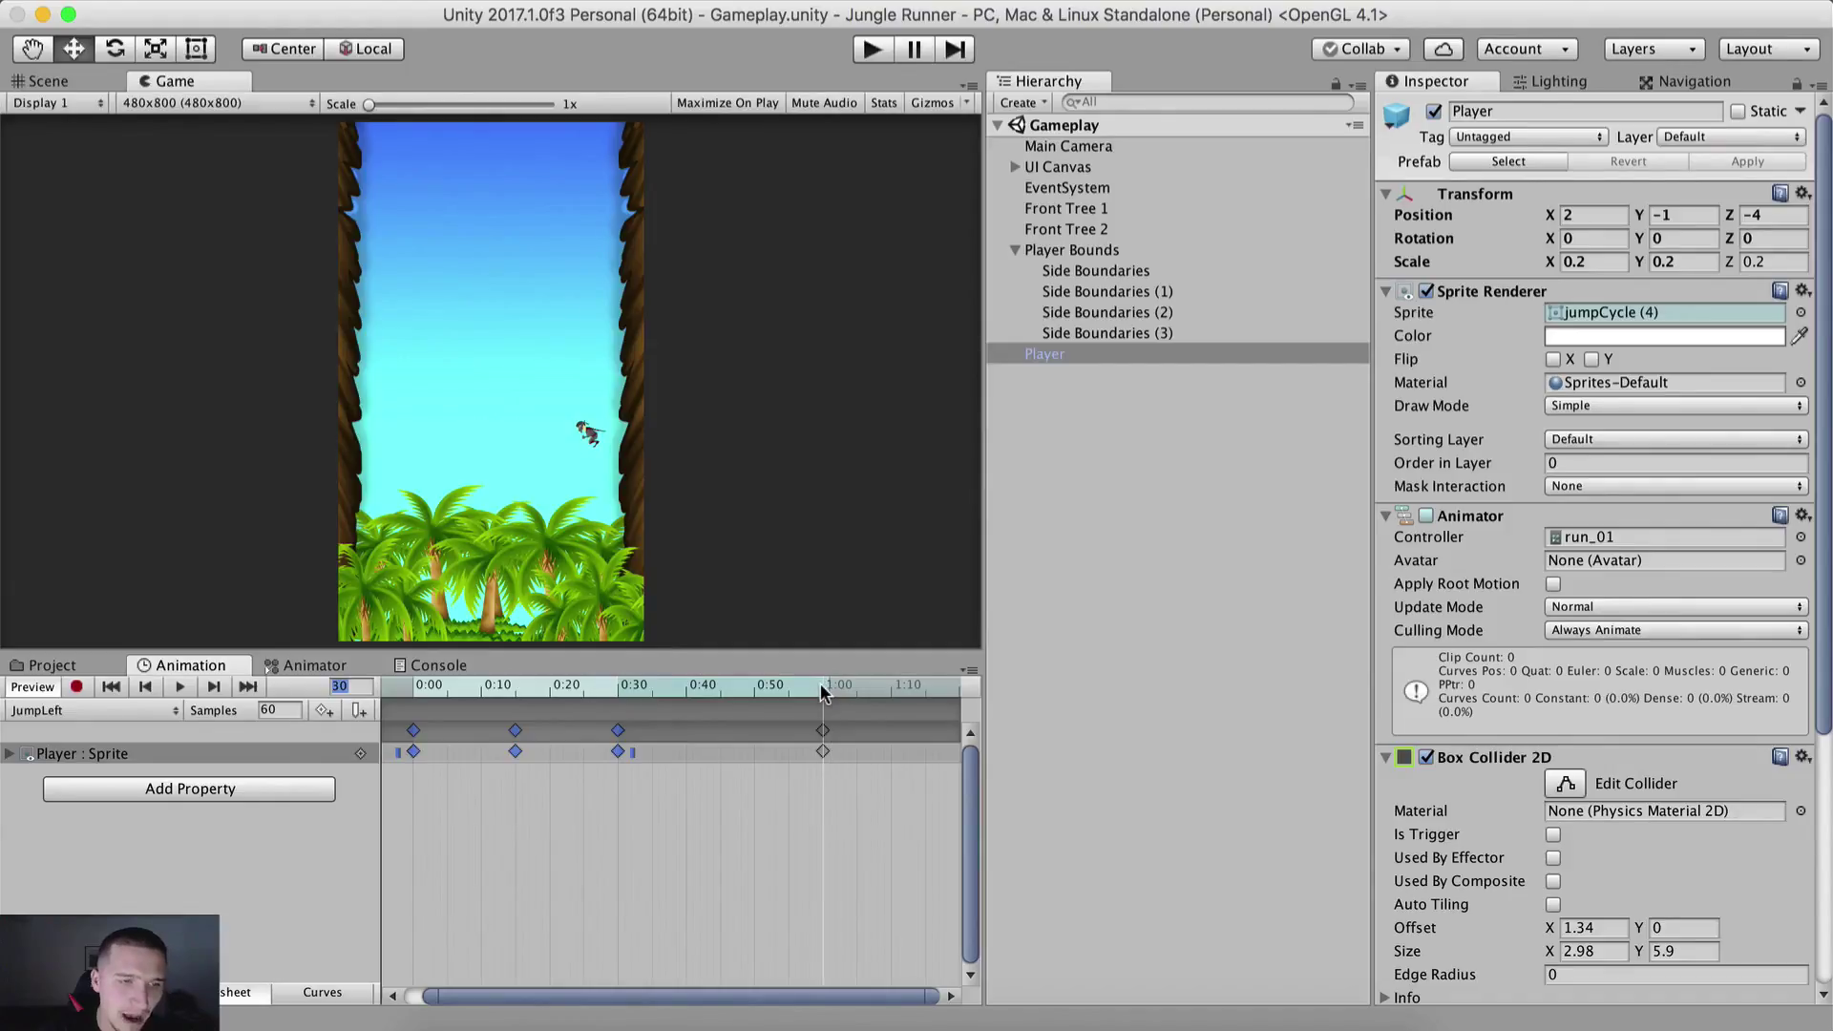
pyautogui.click(823, 807)
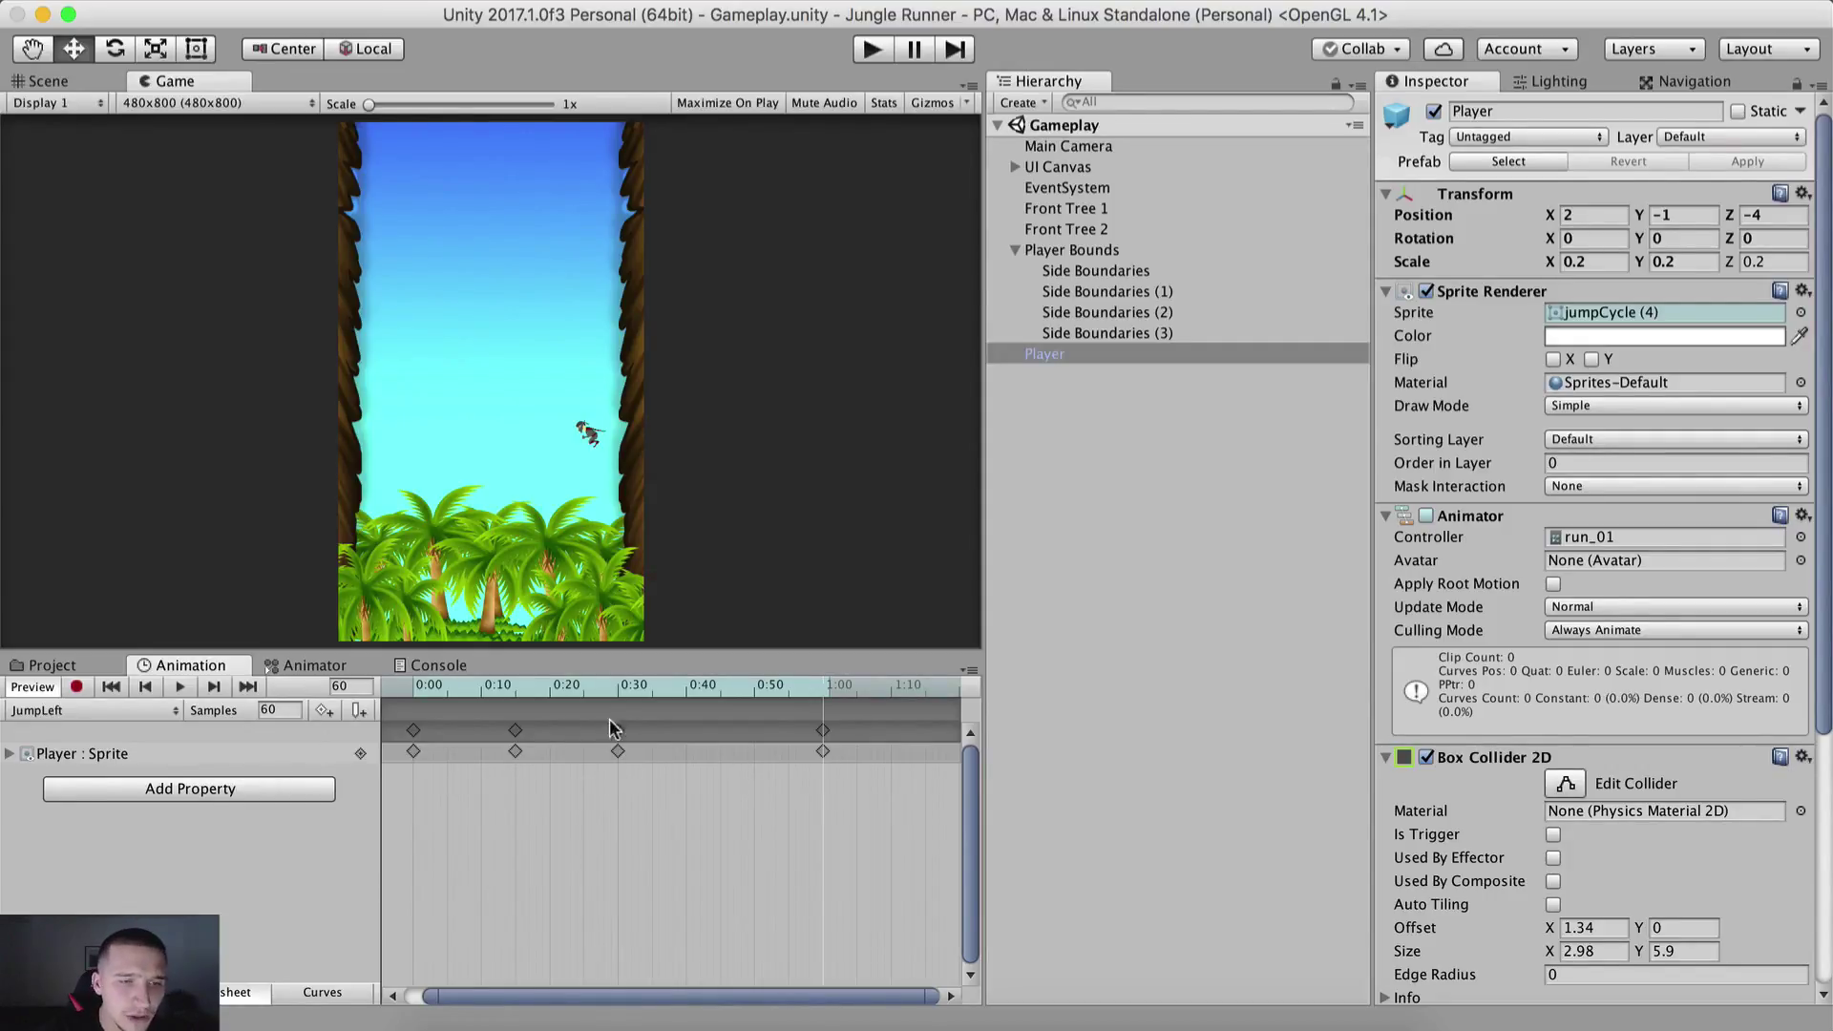
# Step: Start recording JumpLeft at frame 30 and key the Player's position at X 0, Y 0
pyautogui.click(618, 685)
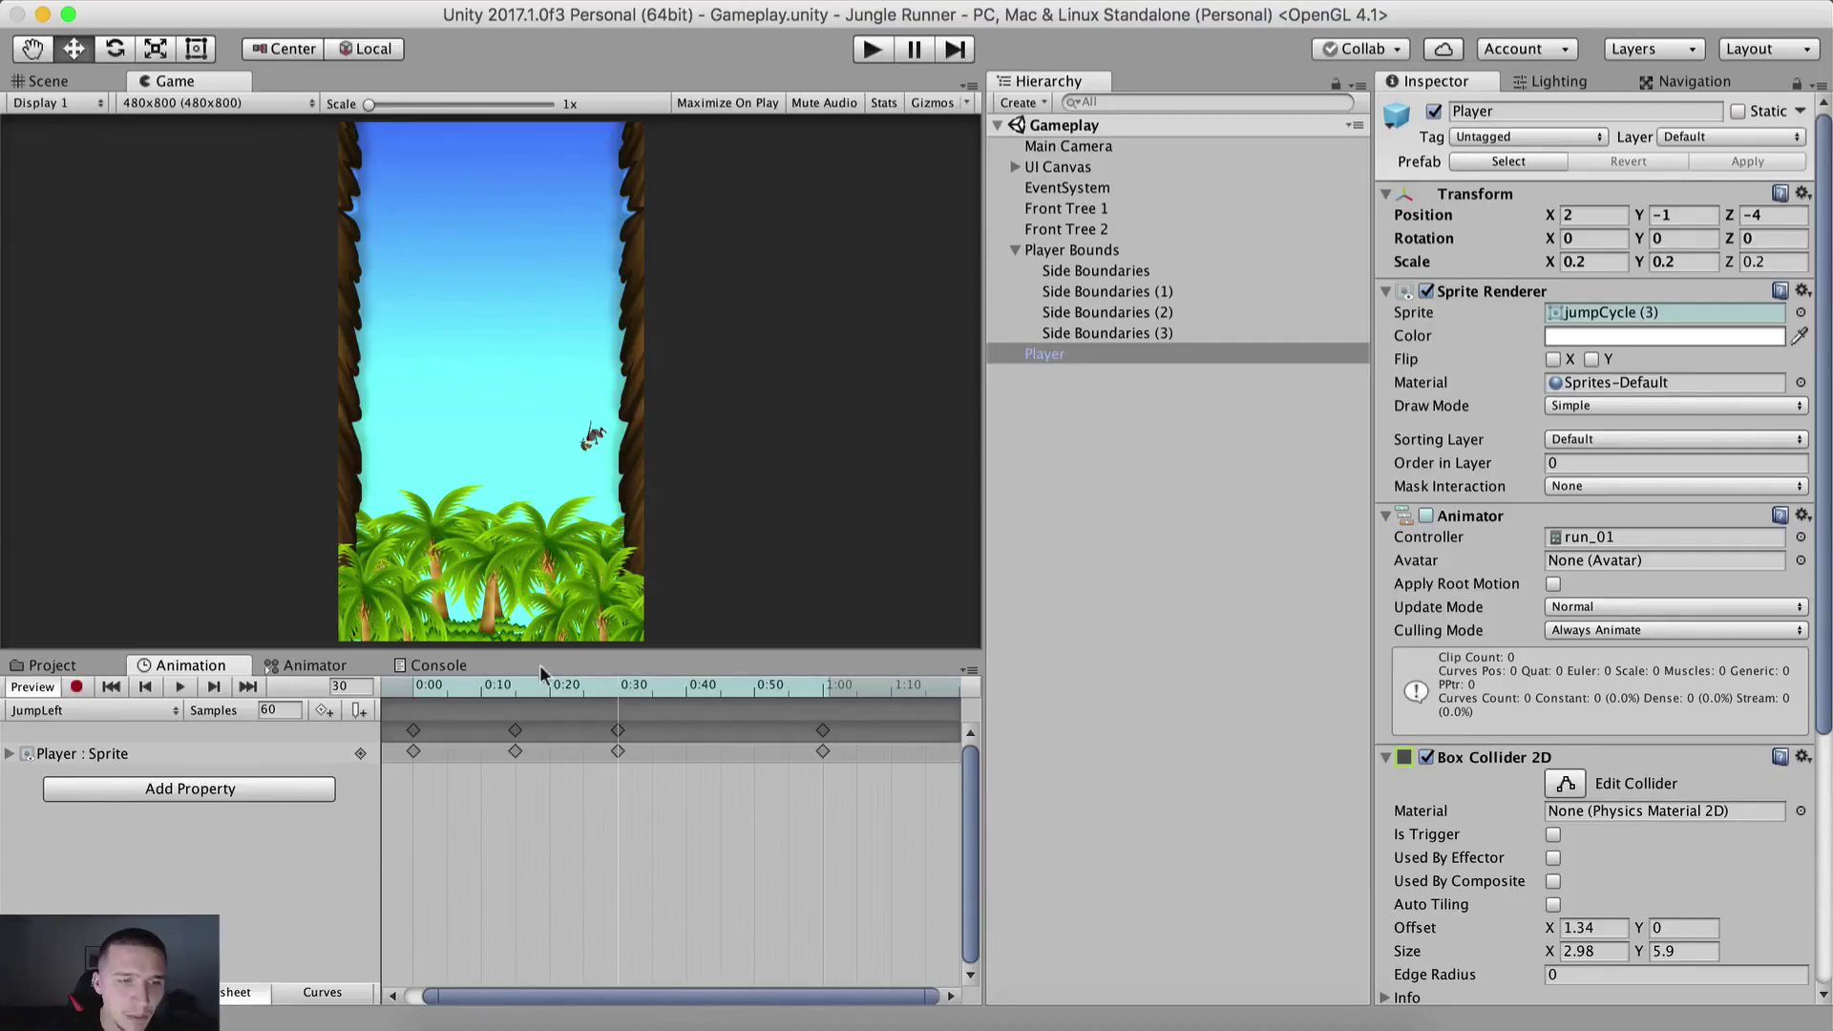
pyautogui.click(78, 686)
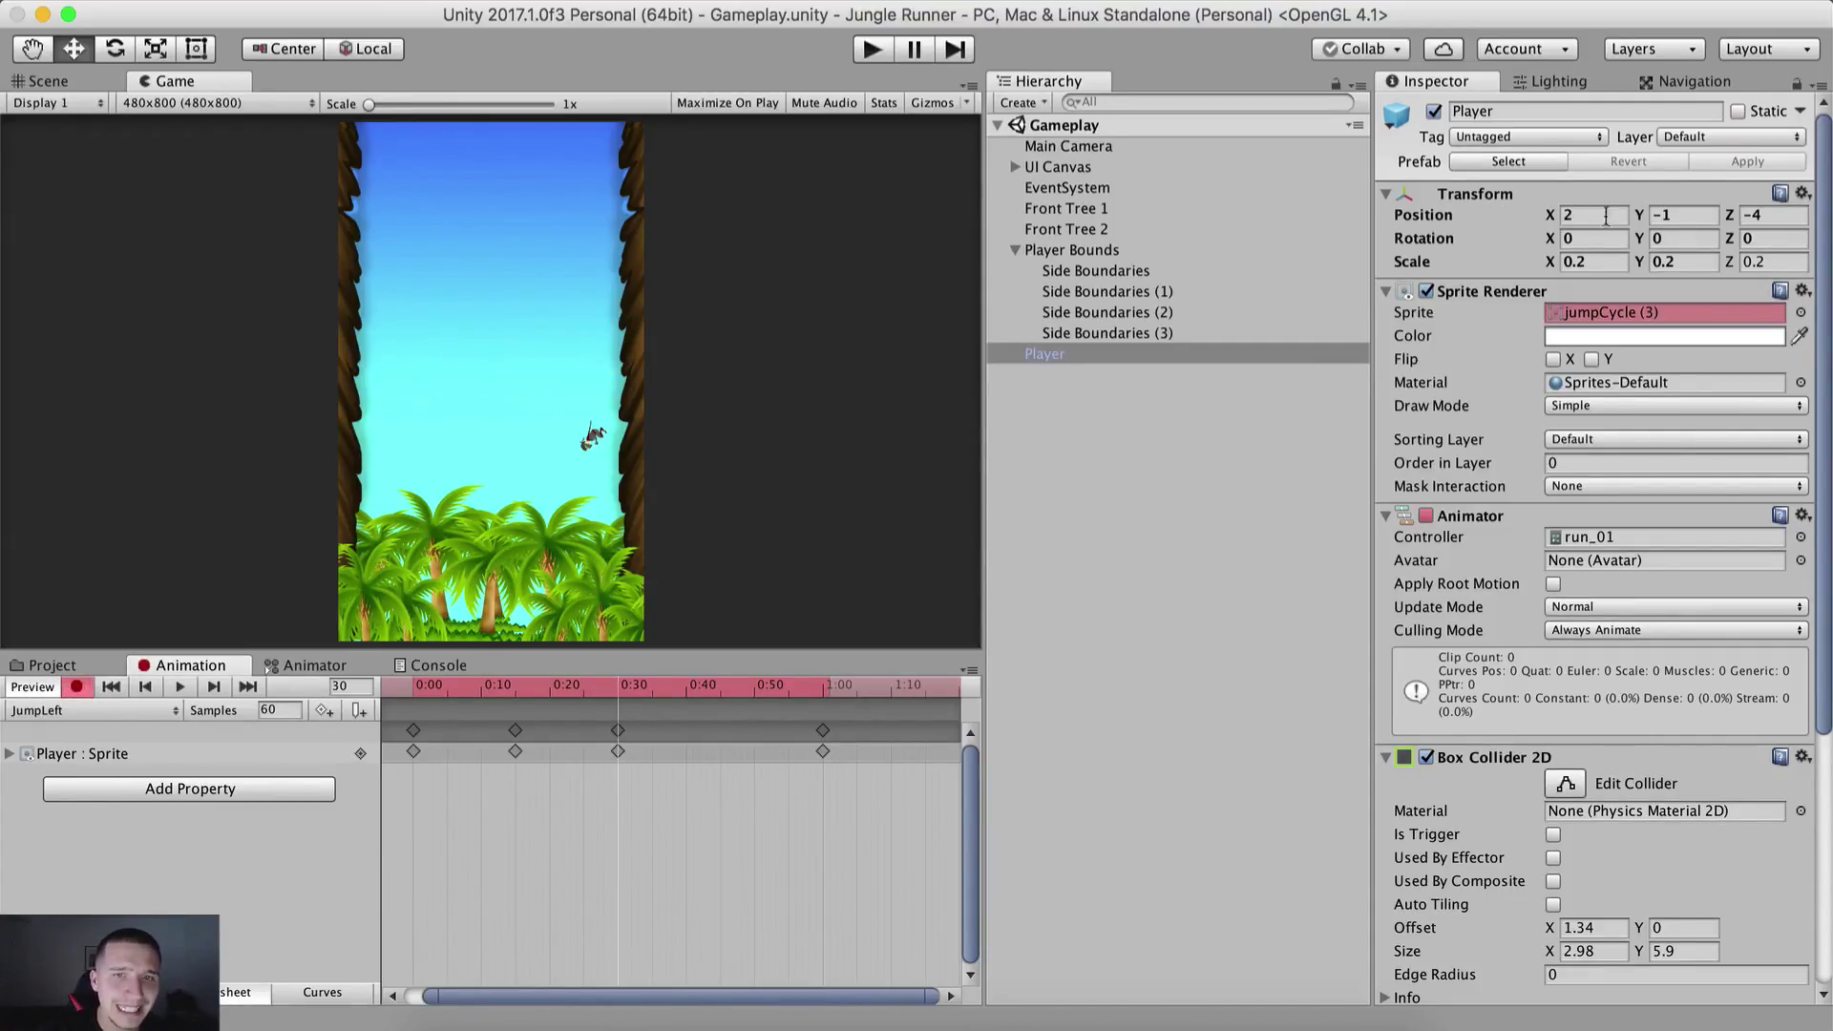
pyautogui.click(1677, 214)
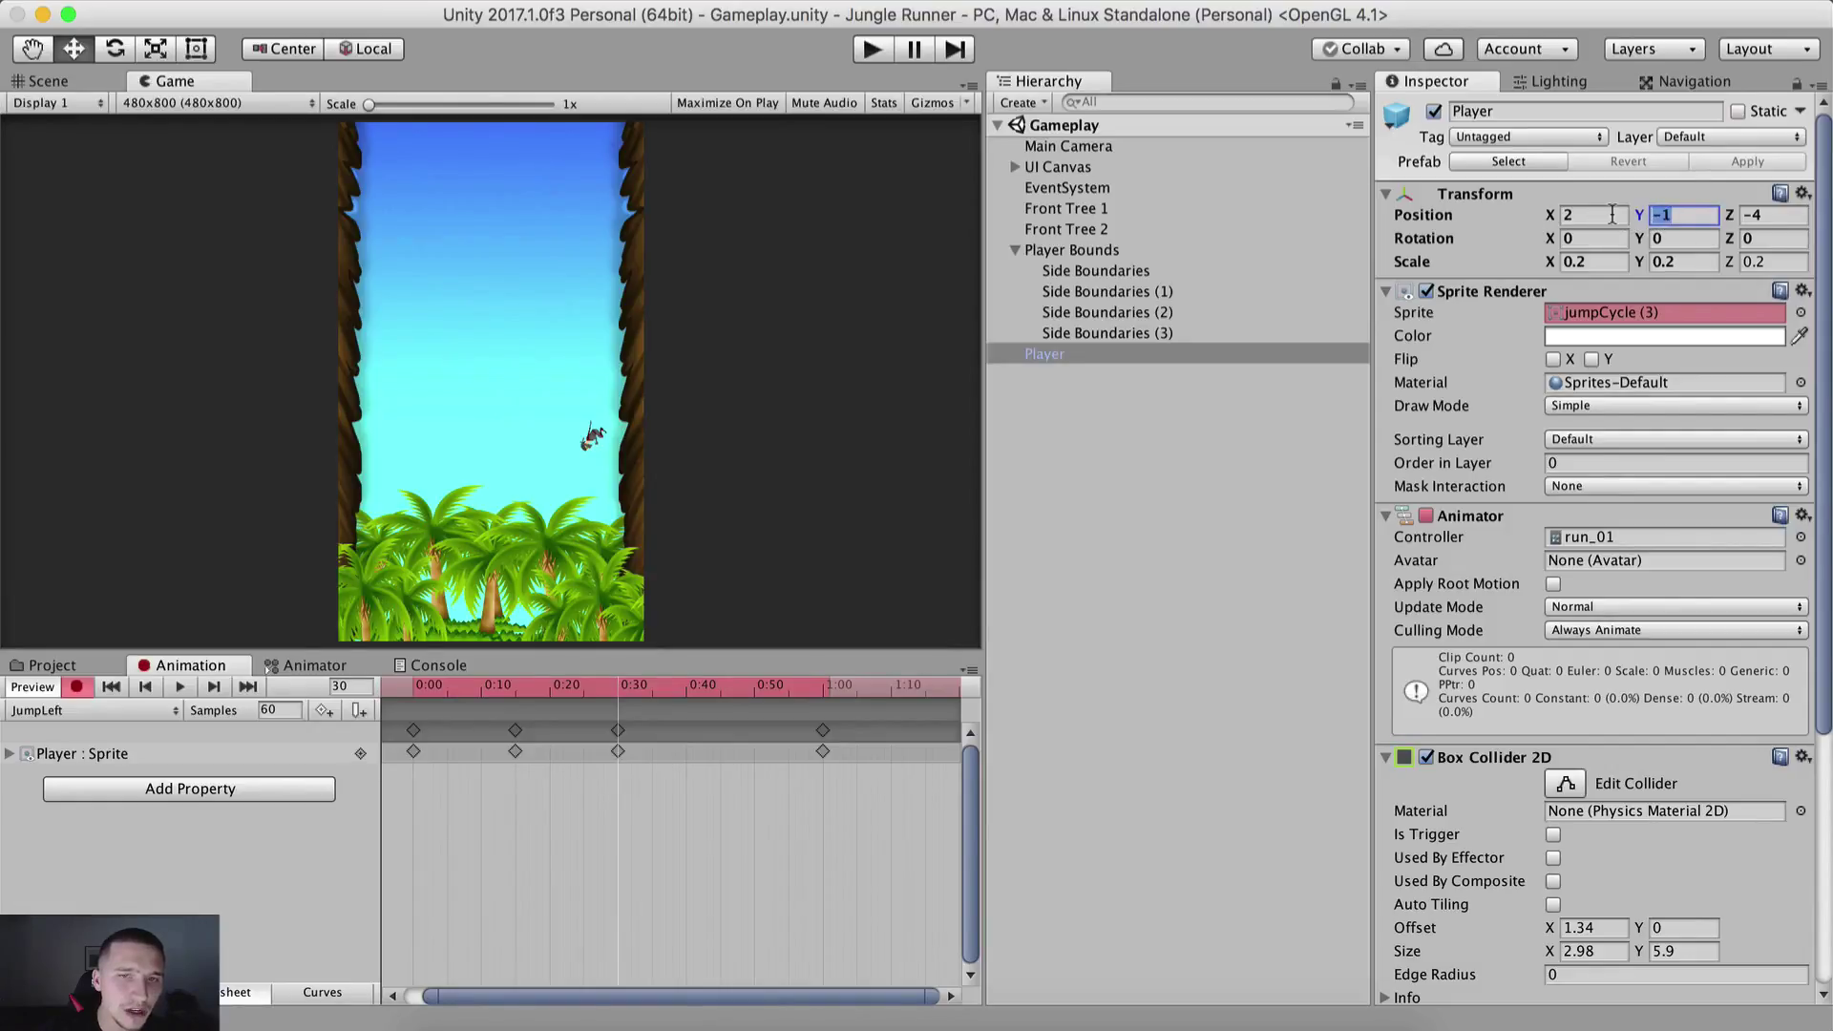
pyautogui.write('0')
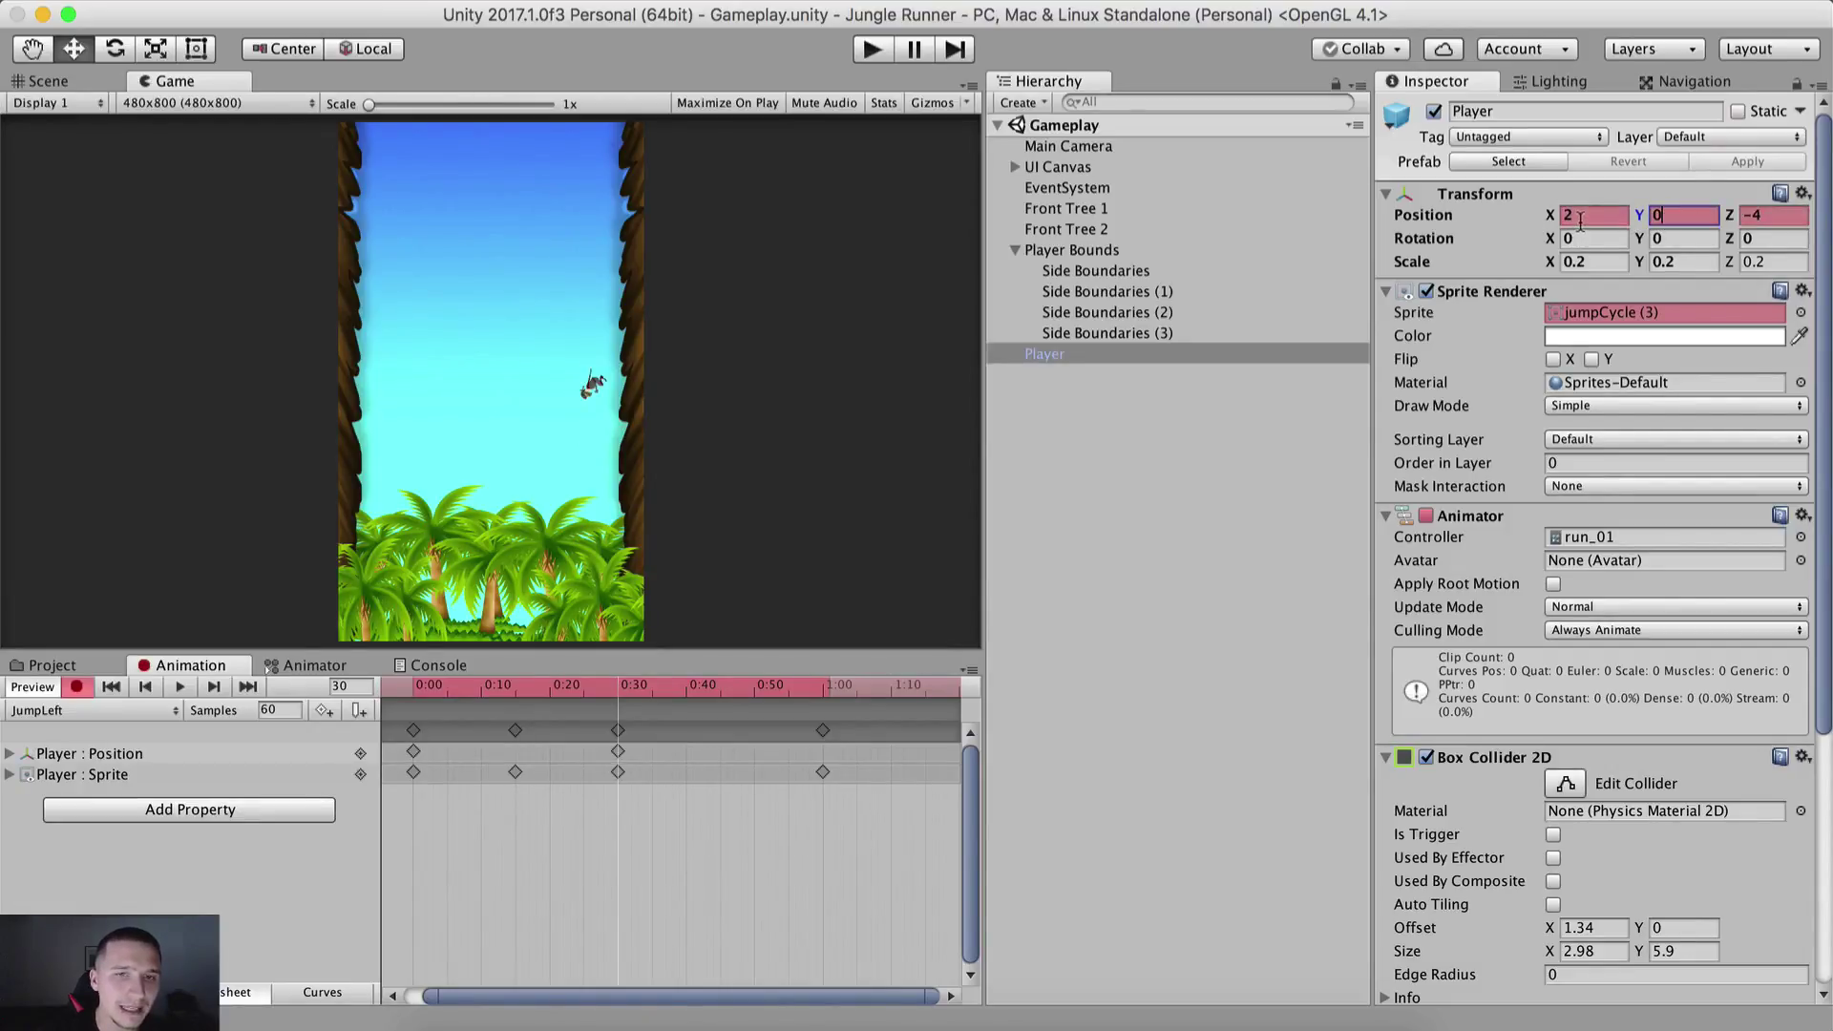
pyautogui.click(1580, 216)
pyautogui.write('0')
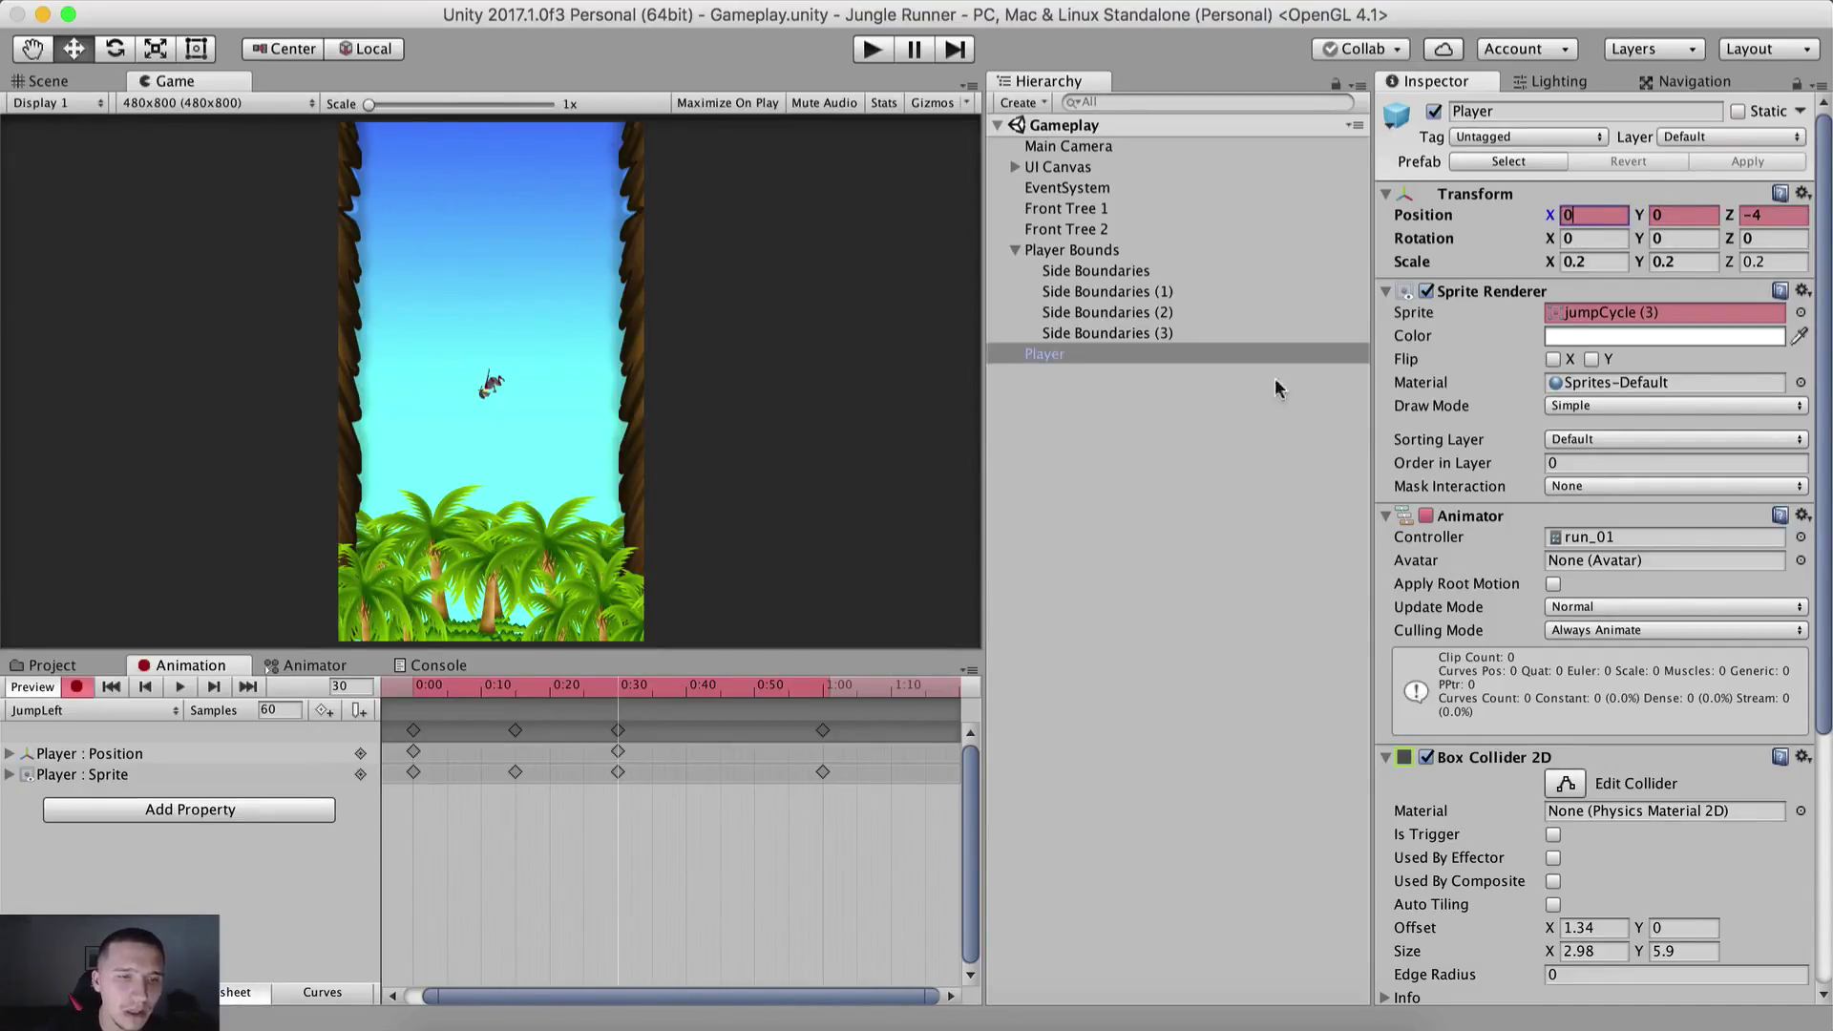
# Step: Key the Player's position at frame 60 to X -2, Y -1, and stop recording
pyautogui.click(823, 681)
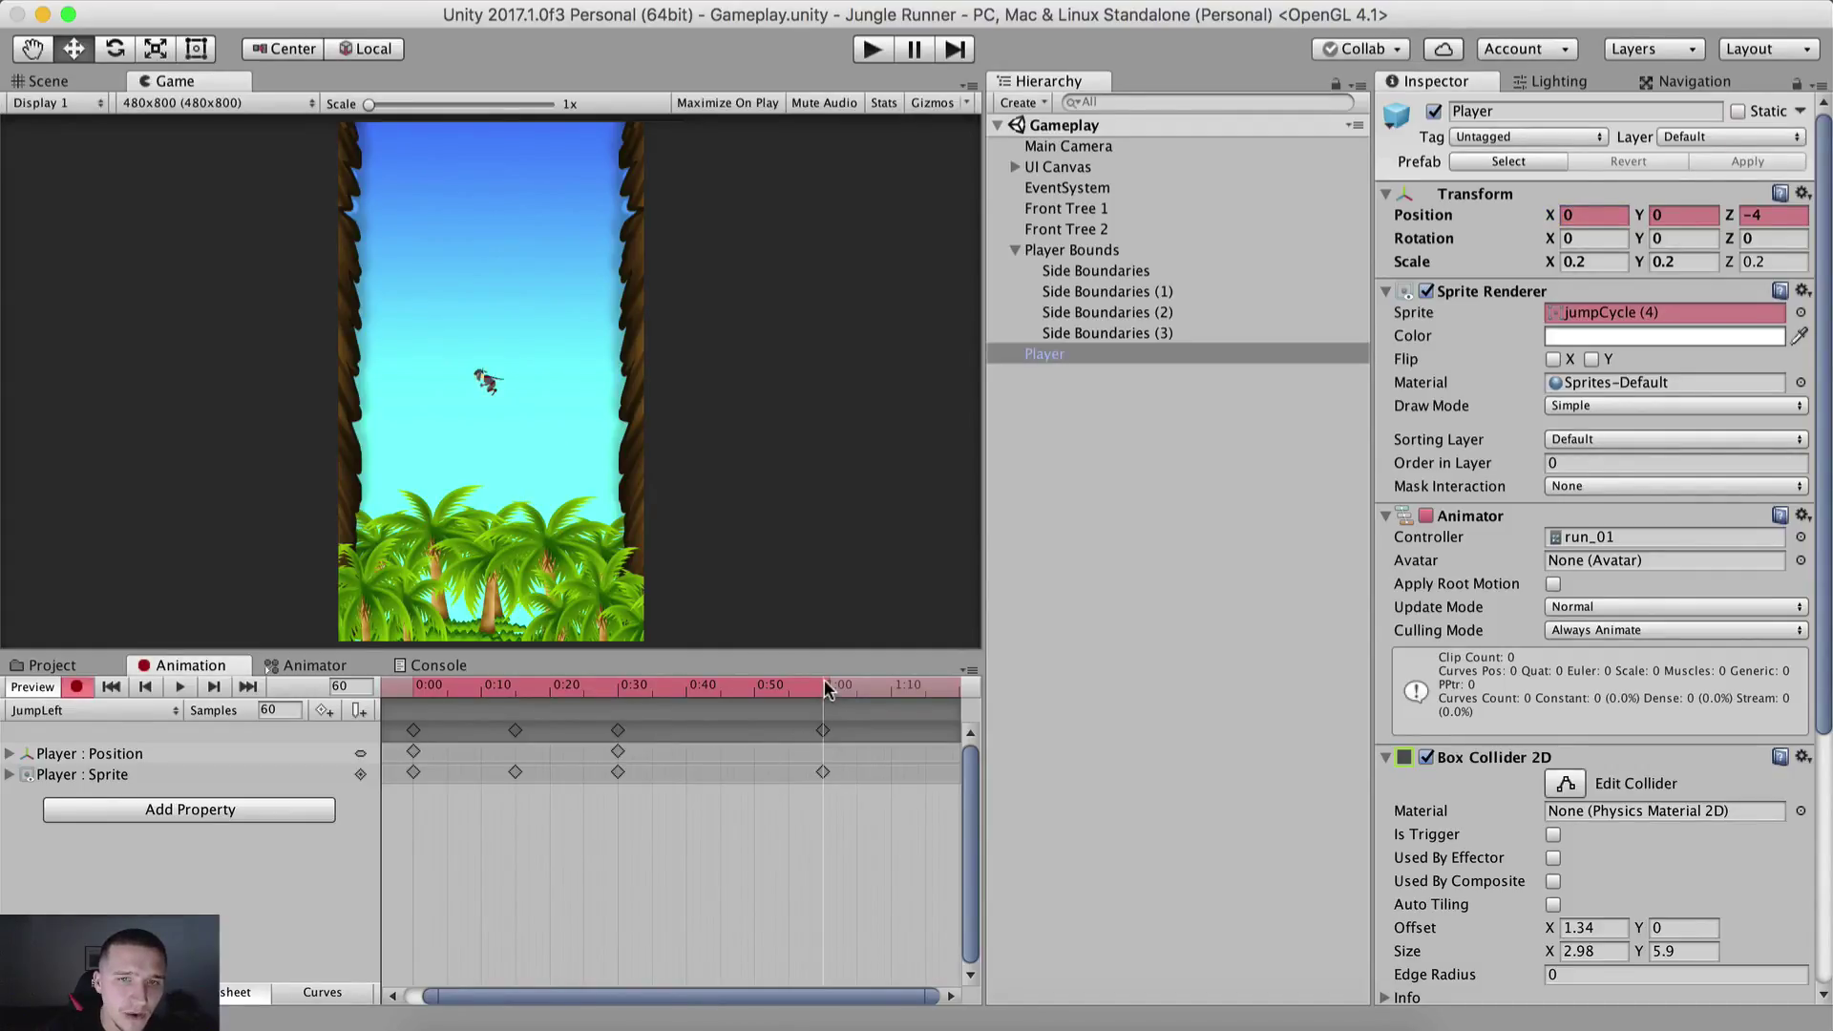
pyautogui.click(1675, 212)
pyautogui.write('-1')
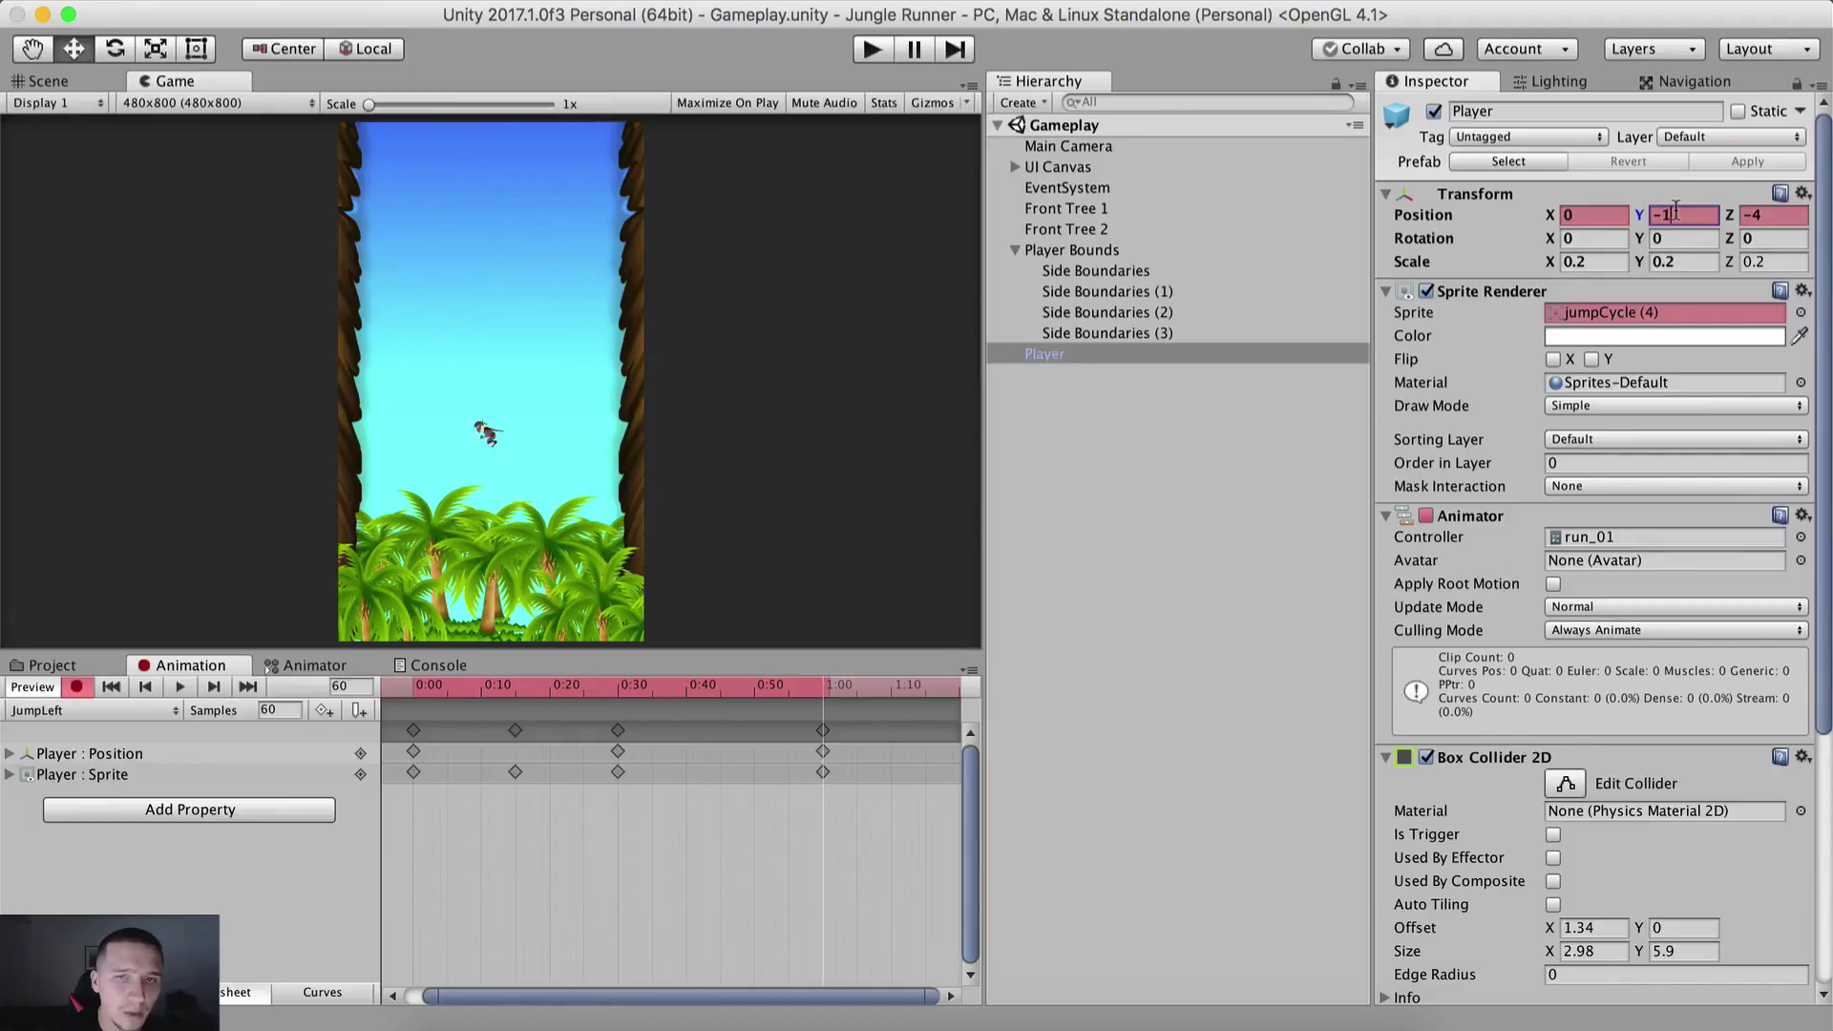
pyautogui.click(1581, 216)
pyautogui.write('-2')
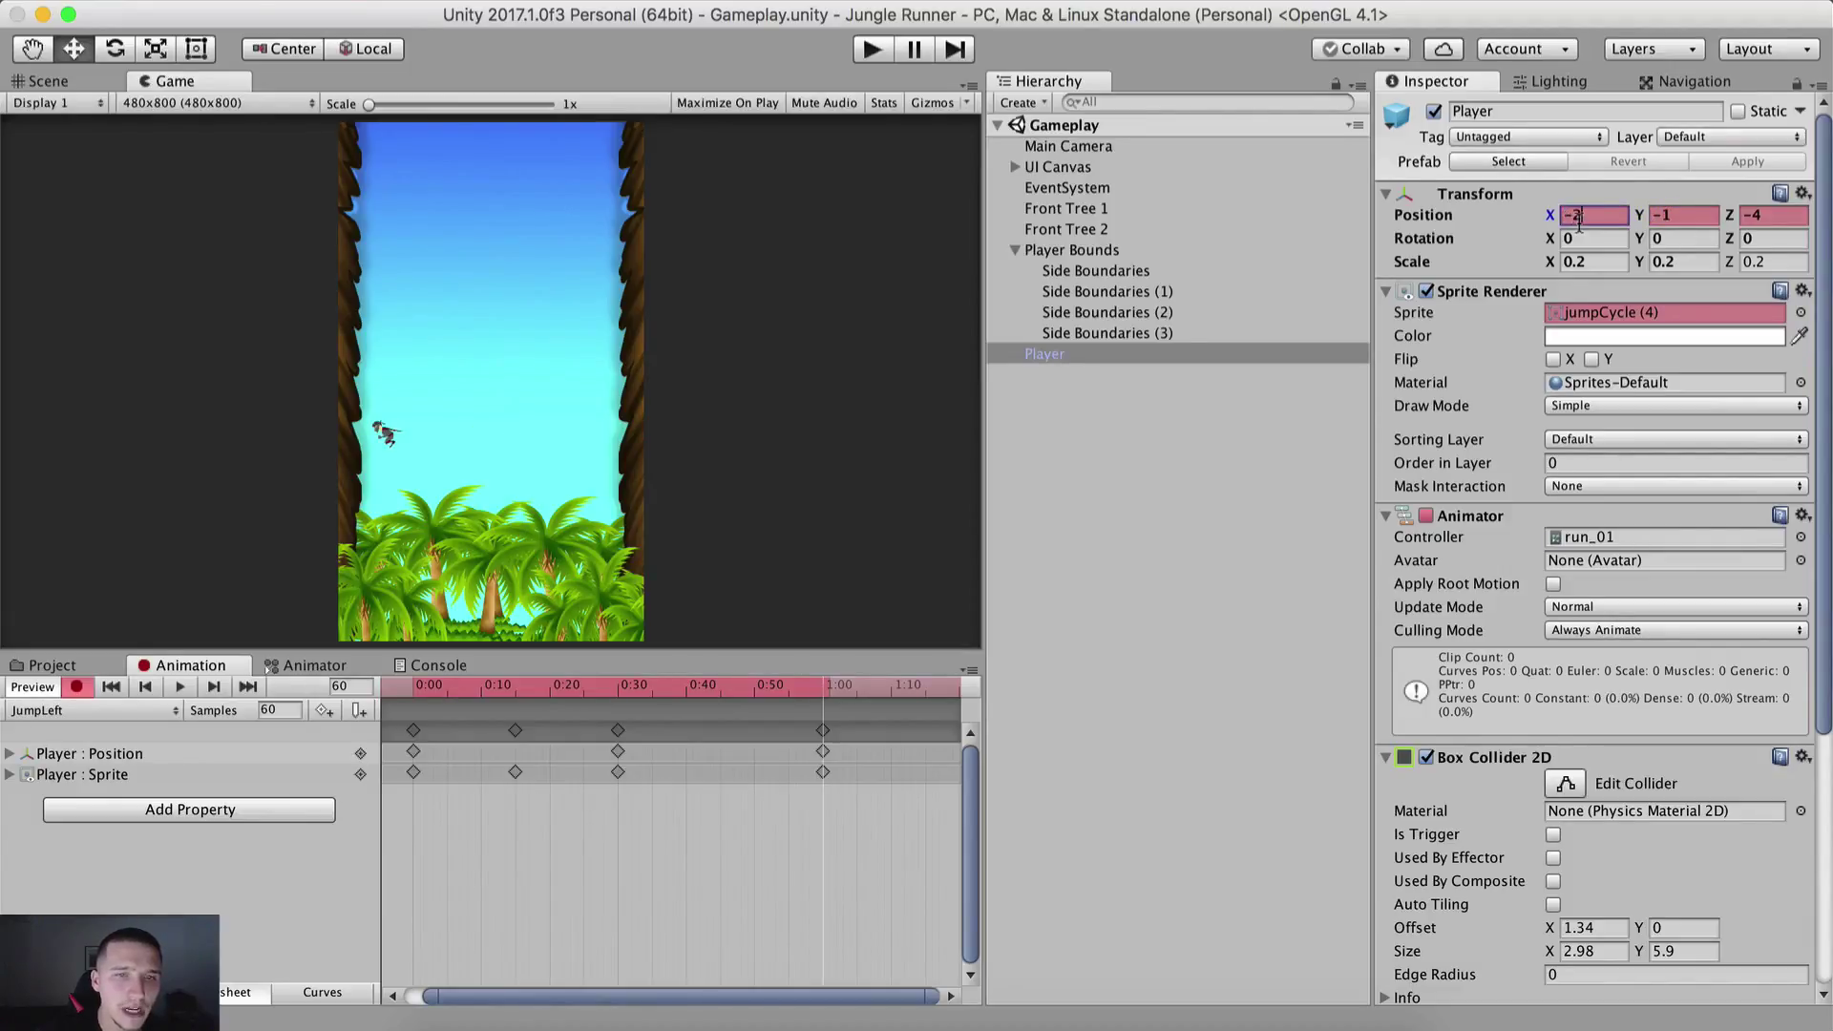
pyautogui.click(76, 687)
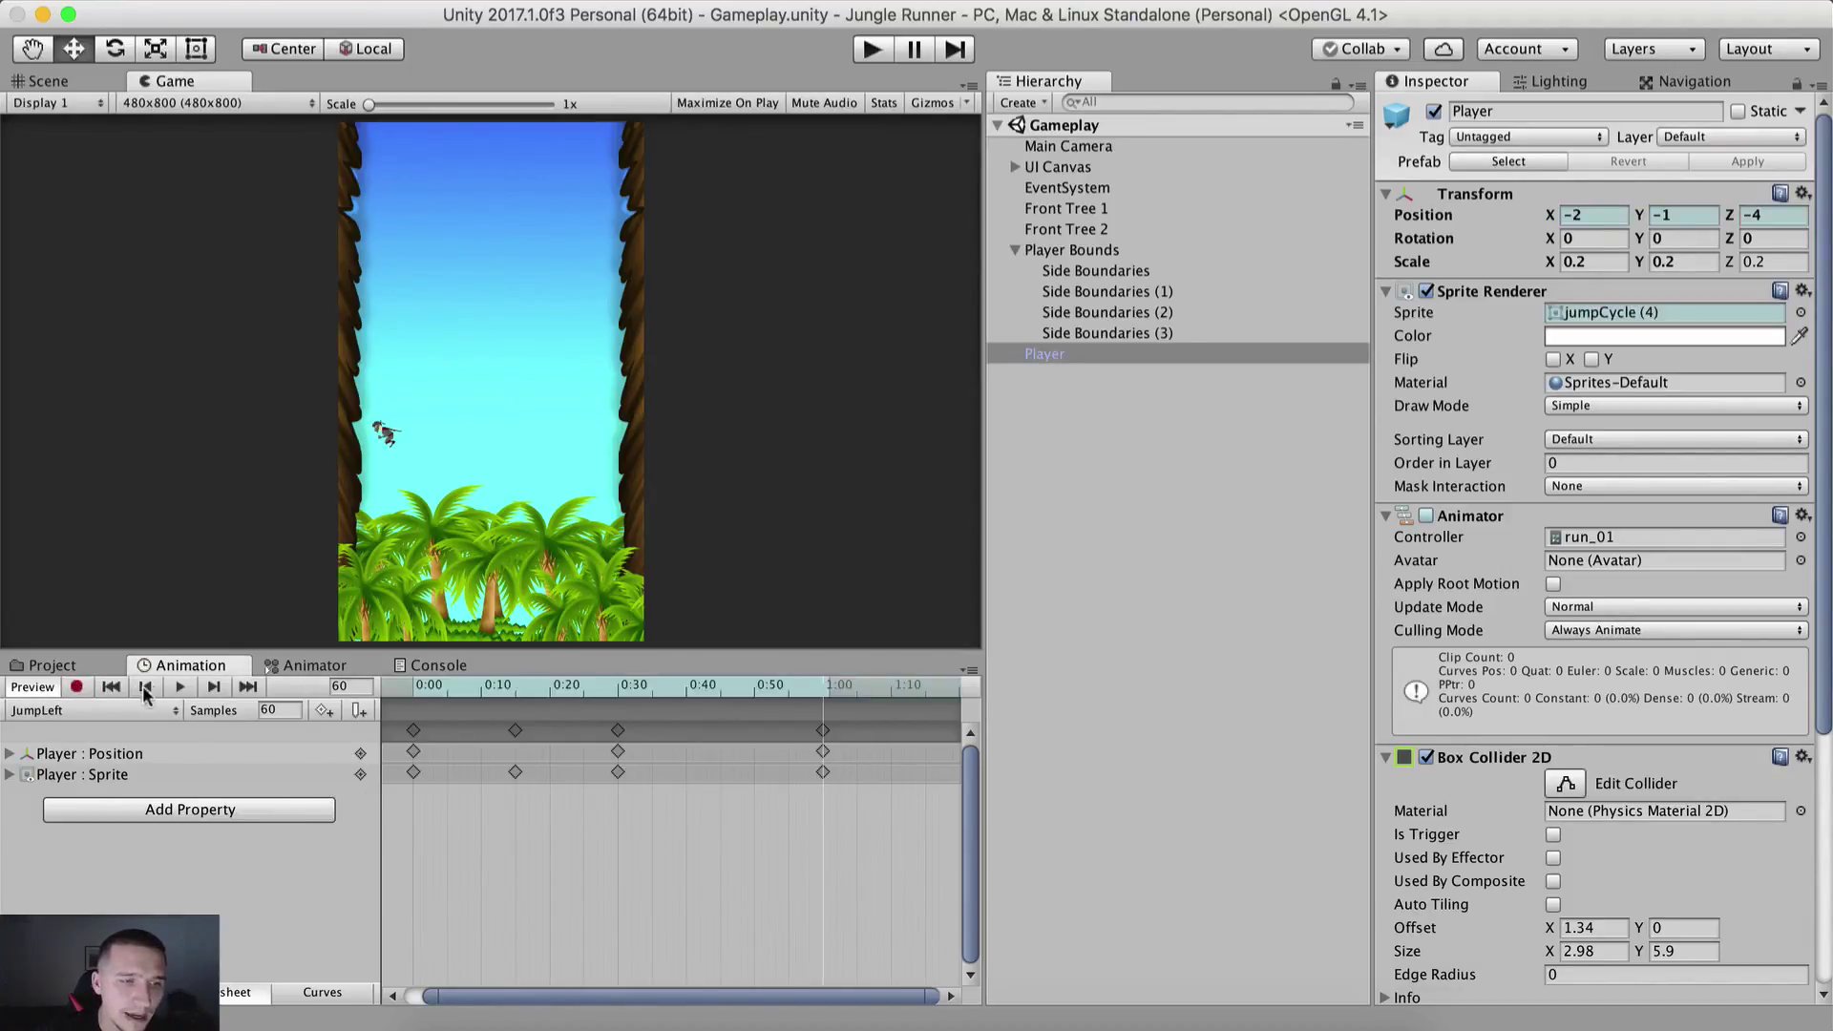
# Step: Play the JumpLeft clip to check the Player's jump from the right tree to the left one
pyautogui.click(180, 687)
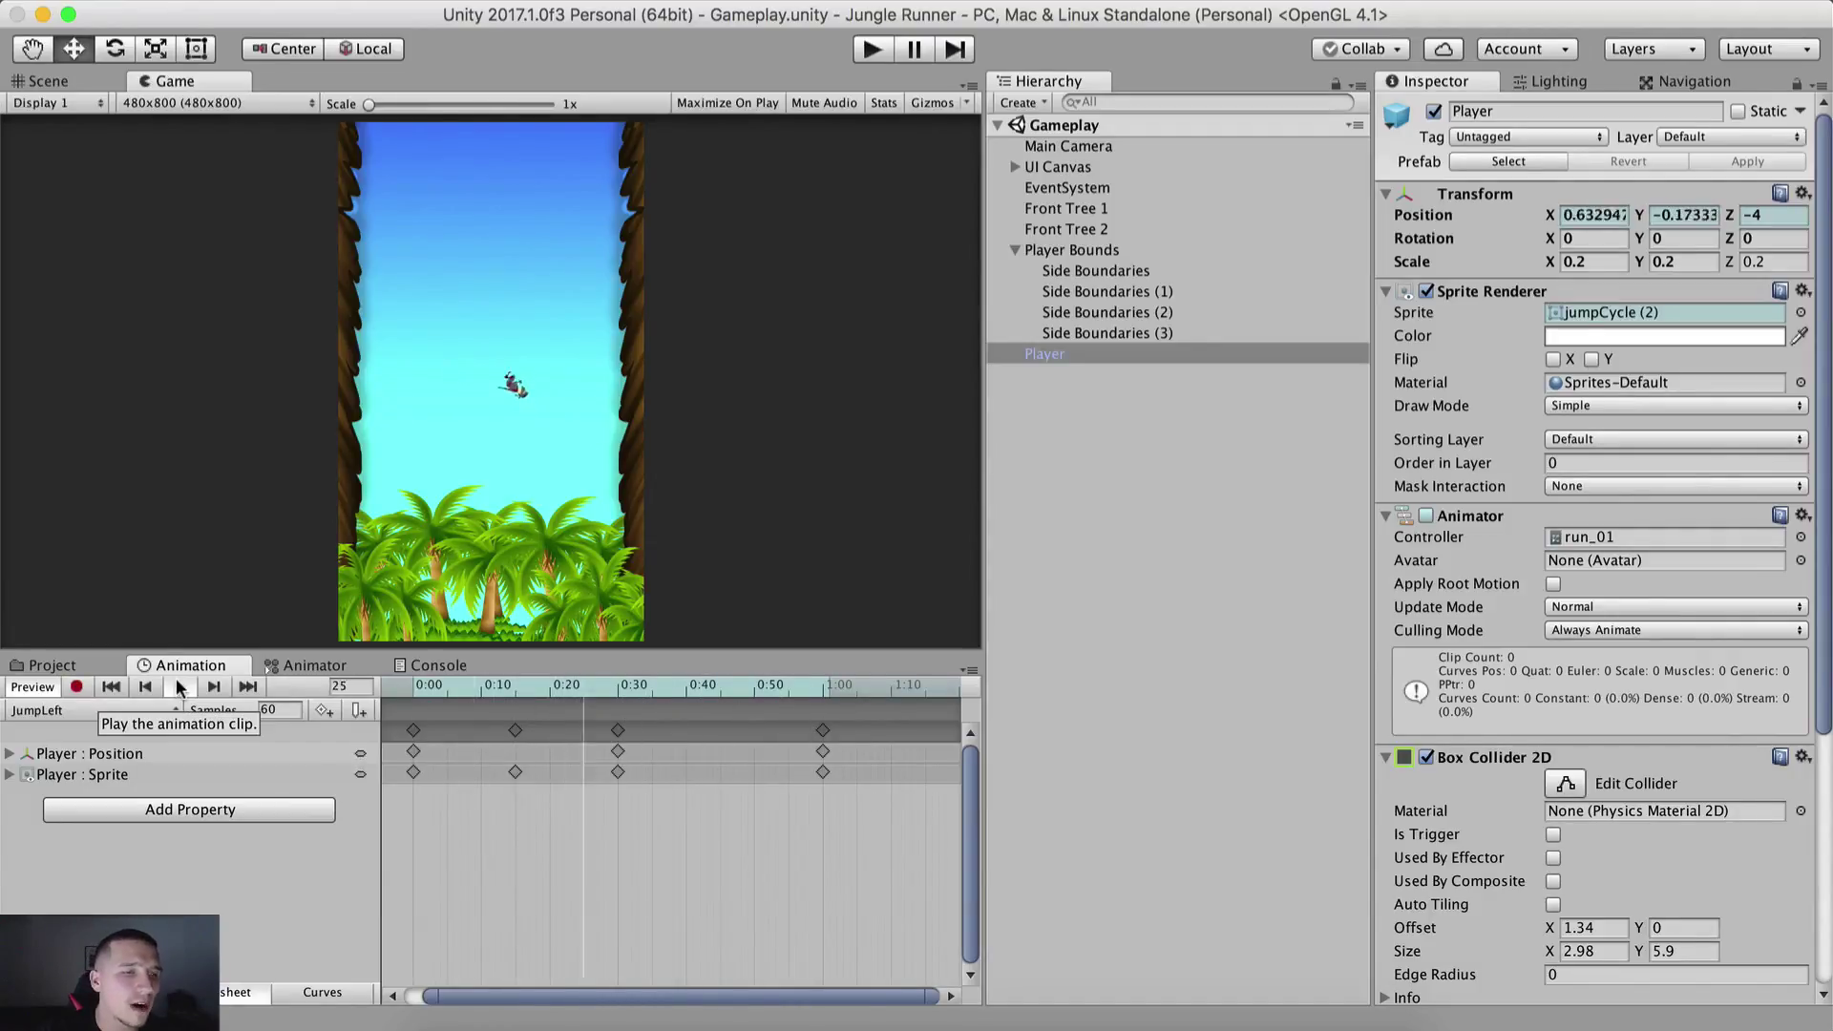
pyautogui.click(34, 688)
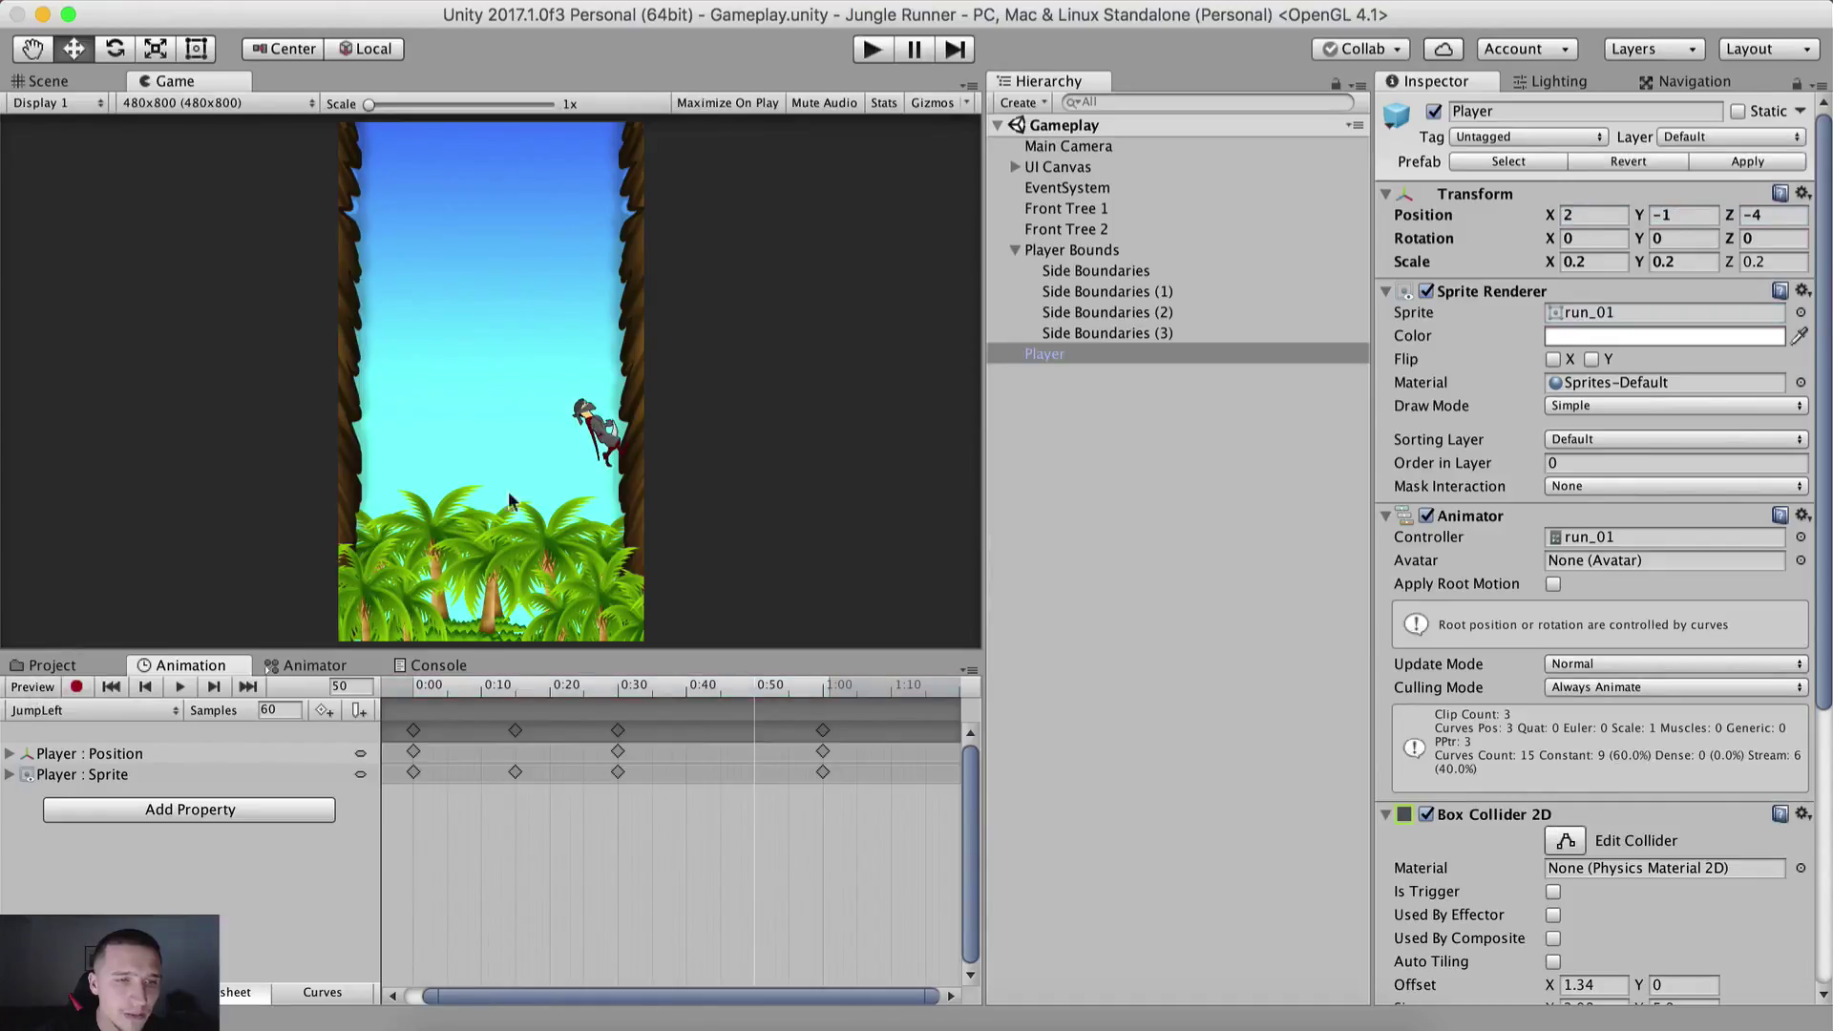
pyautogui.click(180, 688)
pyautogui.click(178, 688)
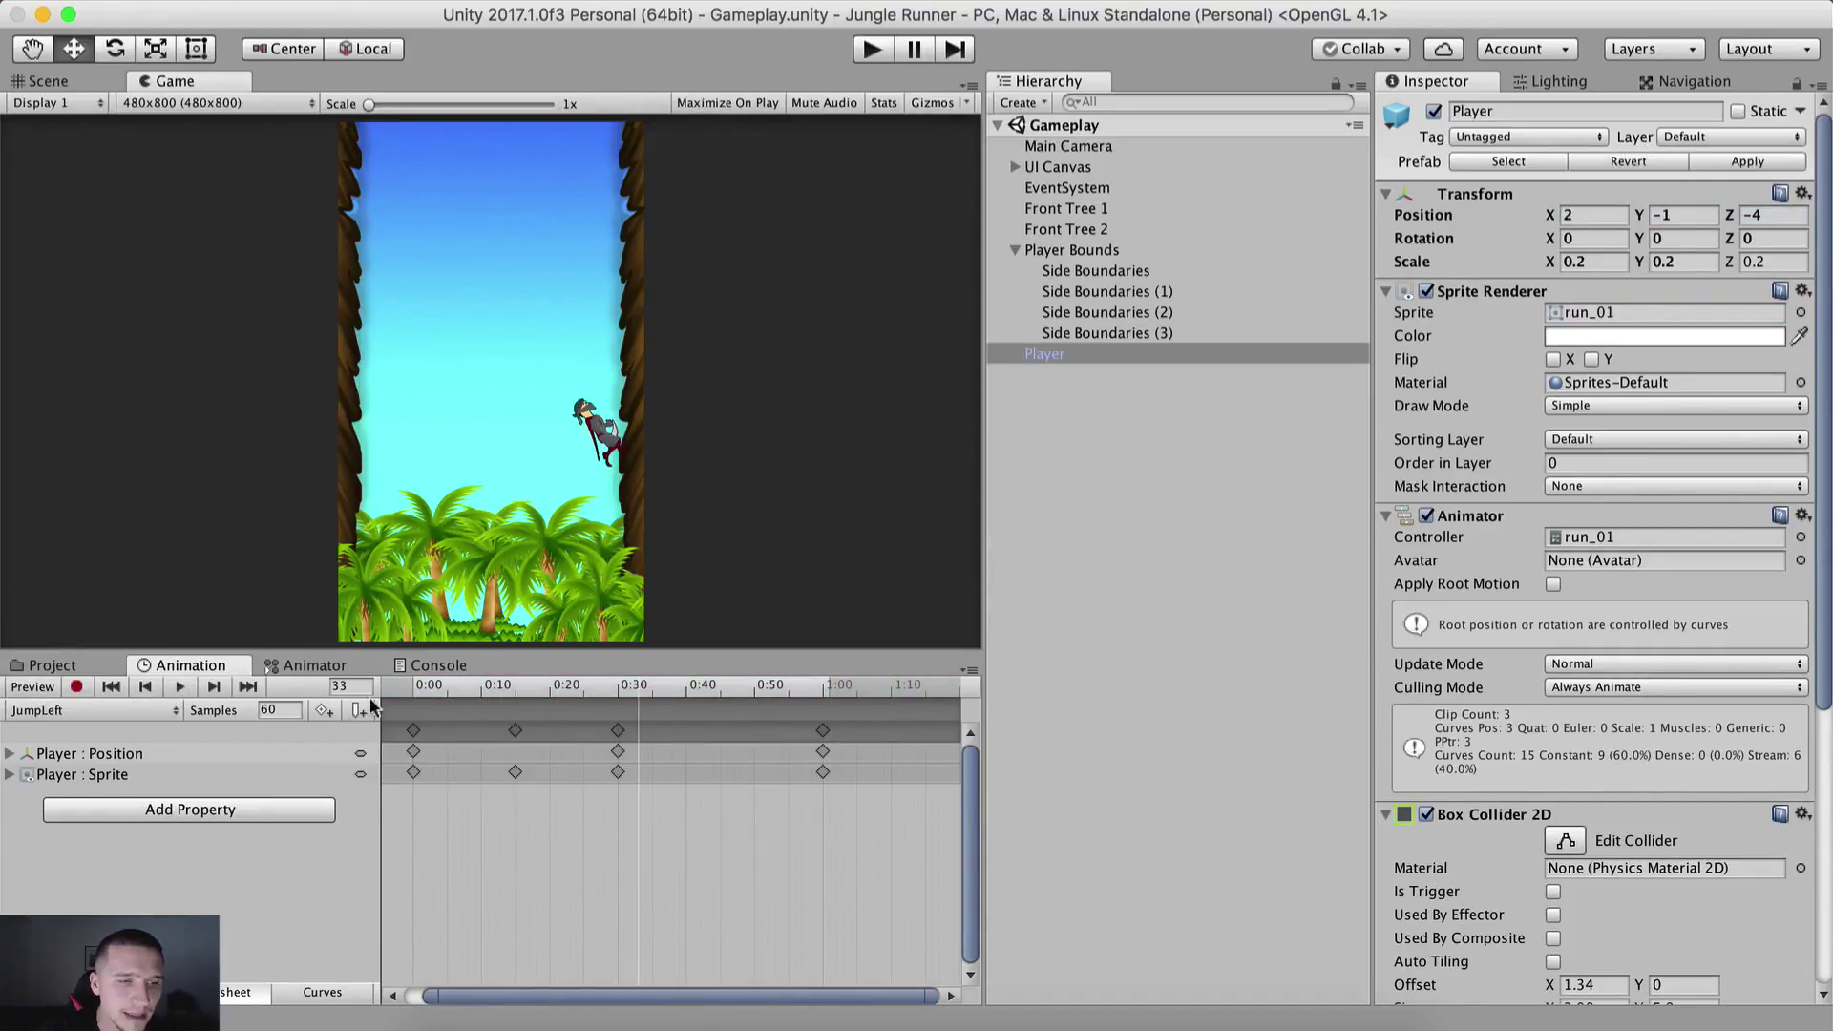
# Step: Start recording JumpLeft at frame 0 and key the Player's scale at X 0.35, Y 0.35
pyautogui.click(422, 684)
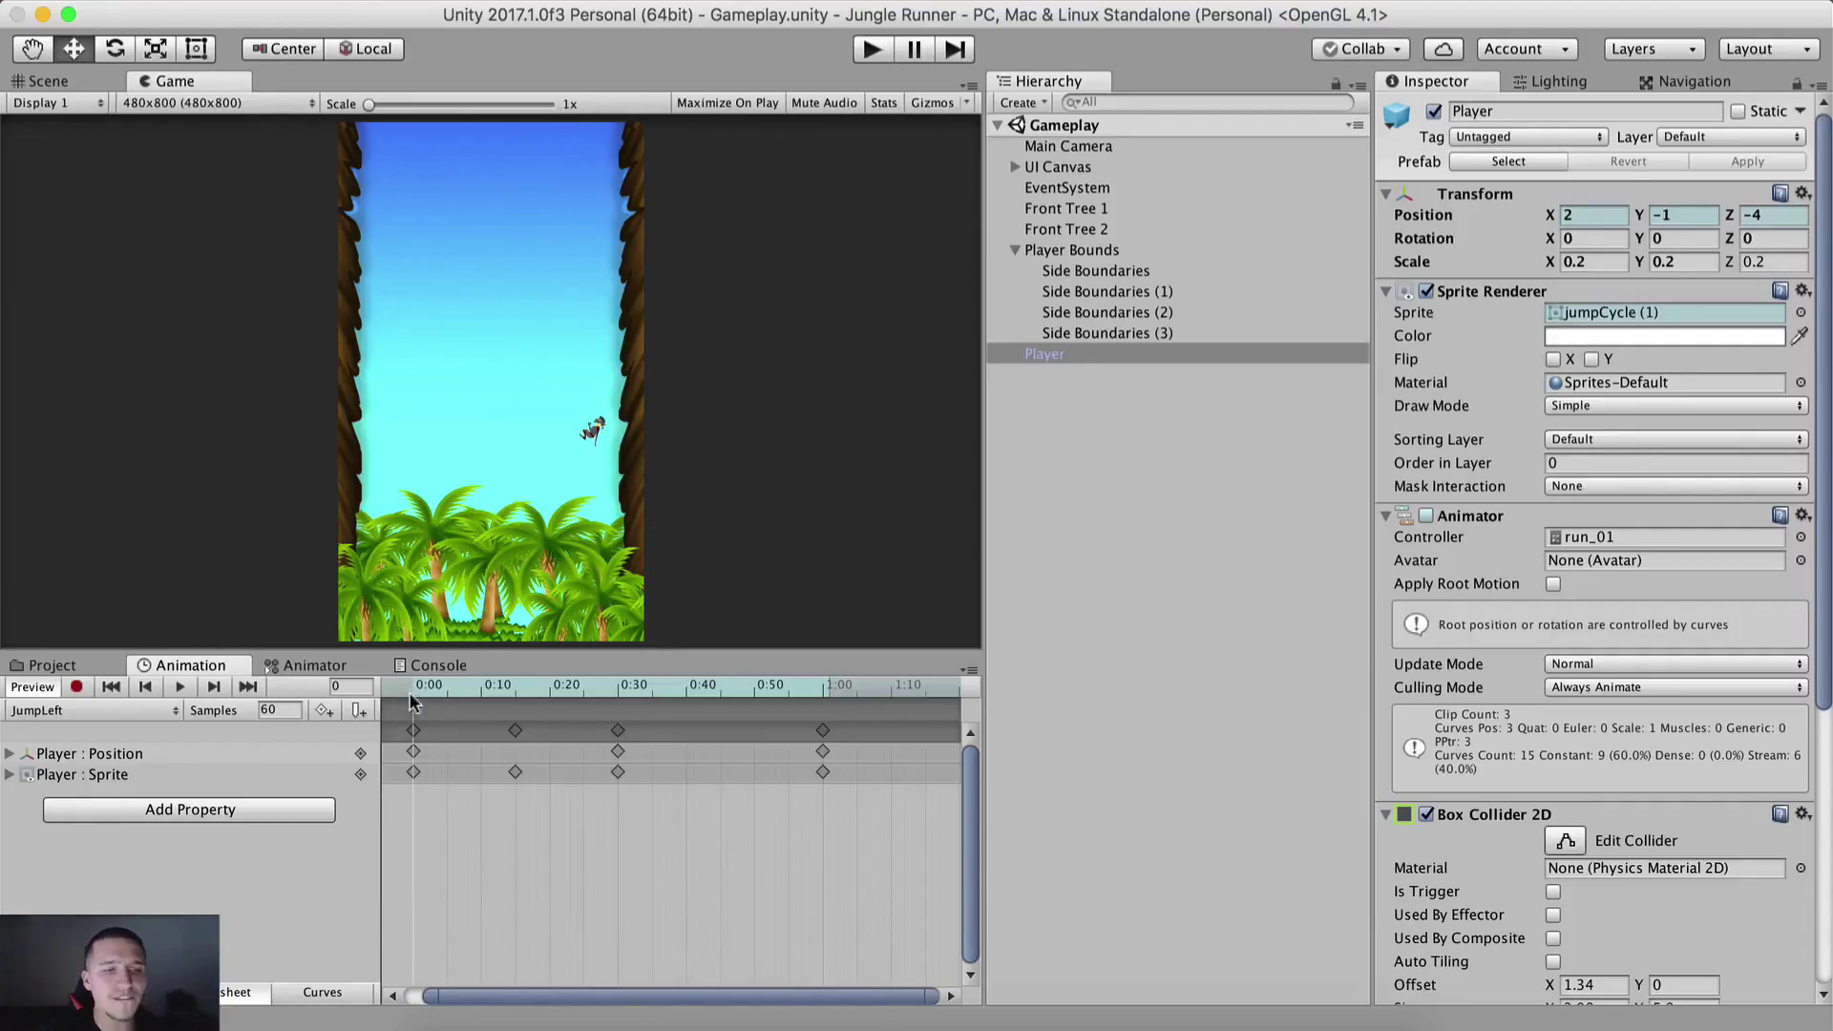
pyautogui.click(77, 687)
pyautogui.click(1611, 260)
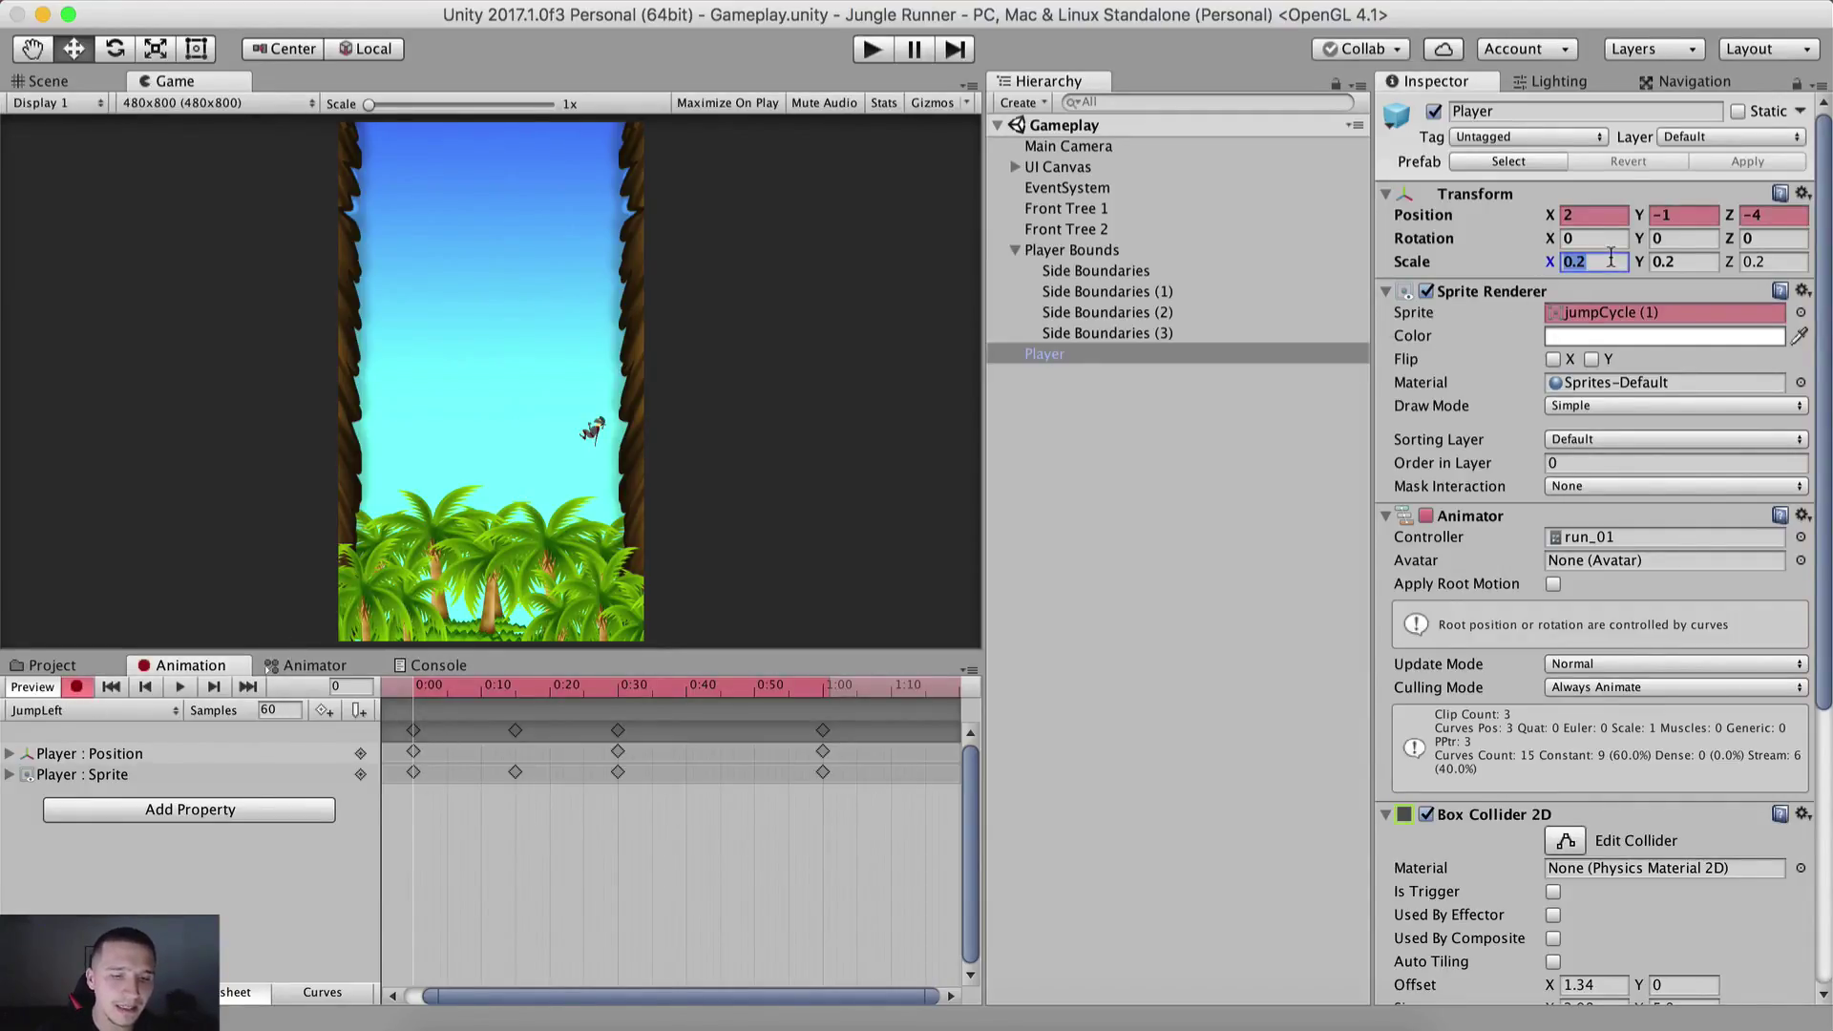
pyautogui.write('.35')
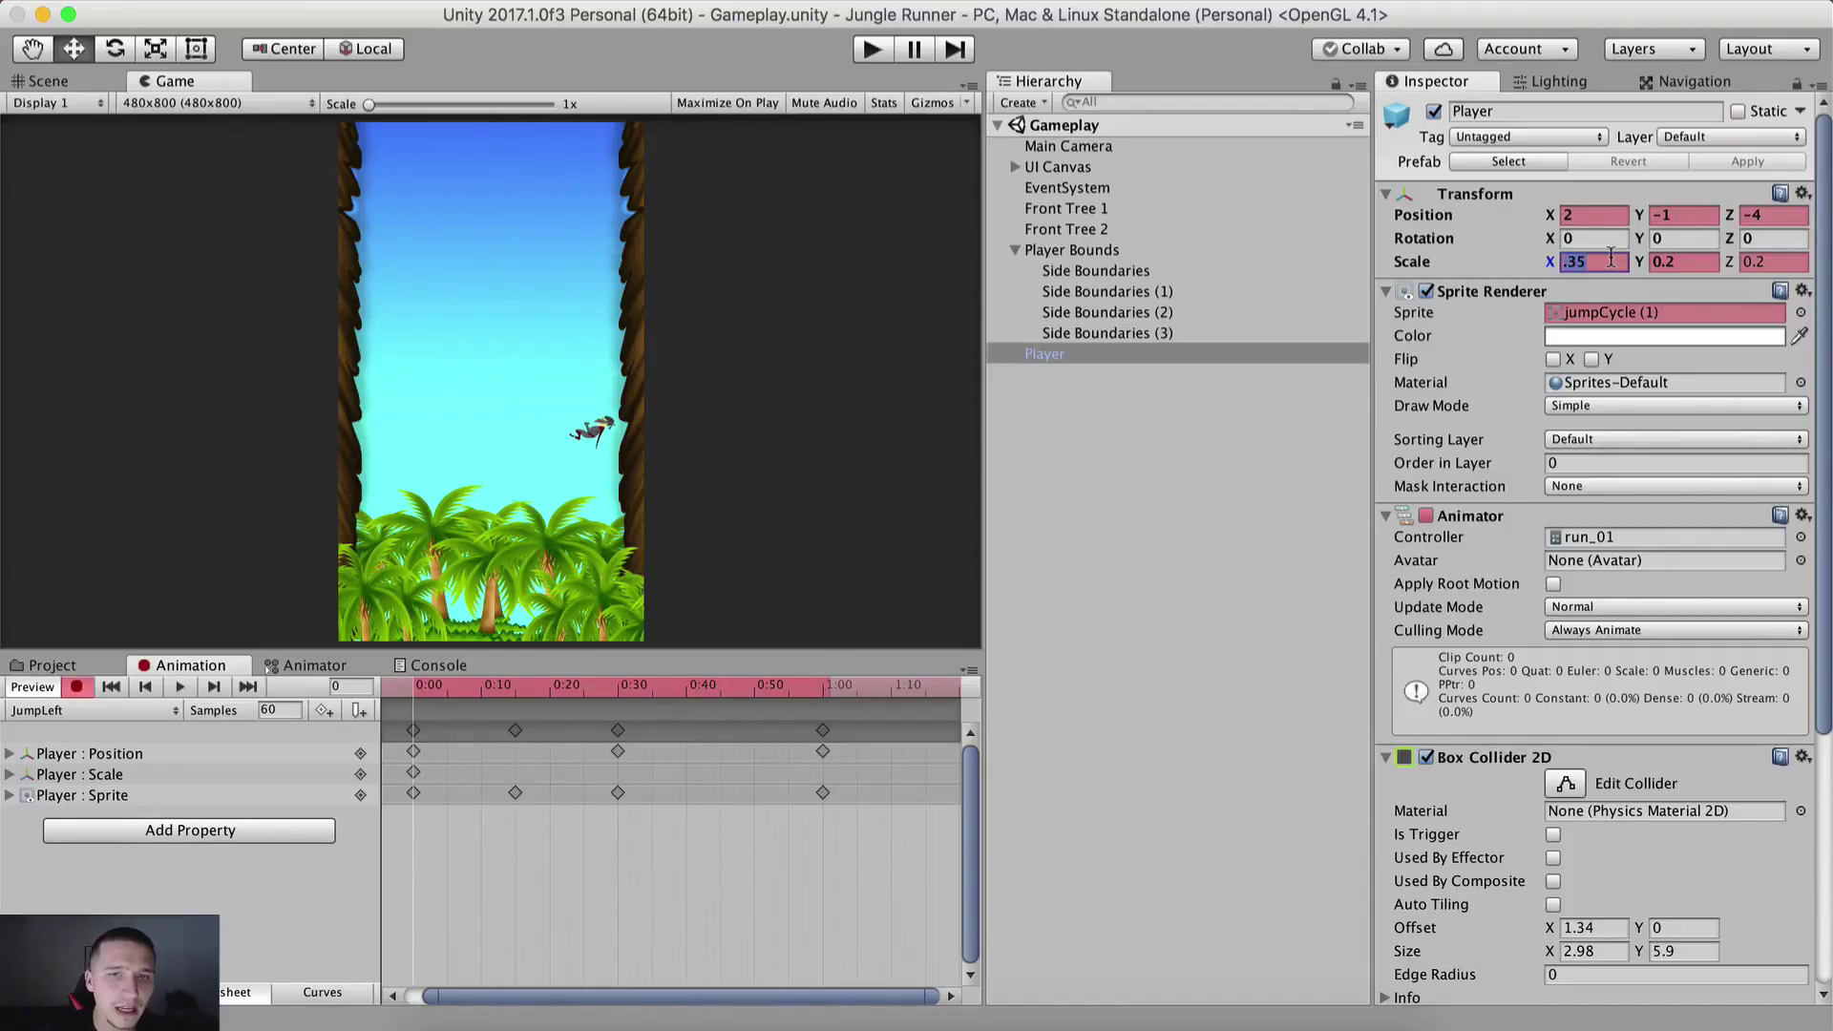
pyautogui.press('Tab')
pyautogui.write('0.35')
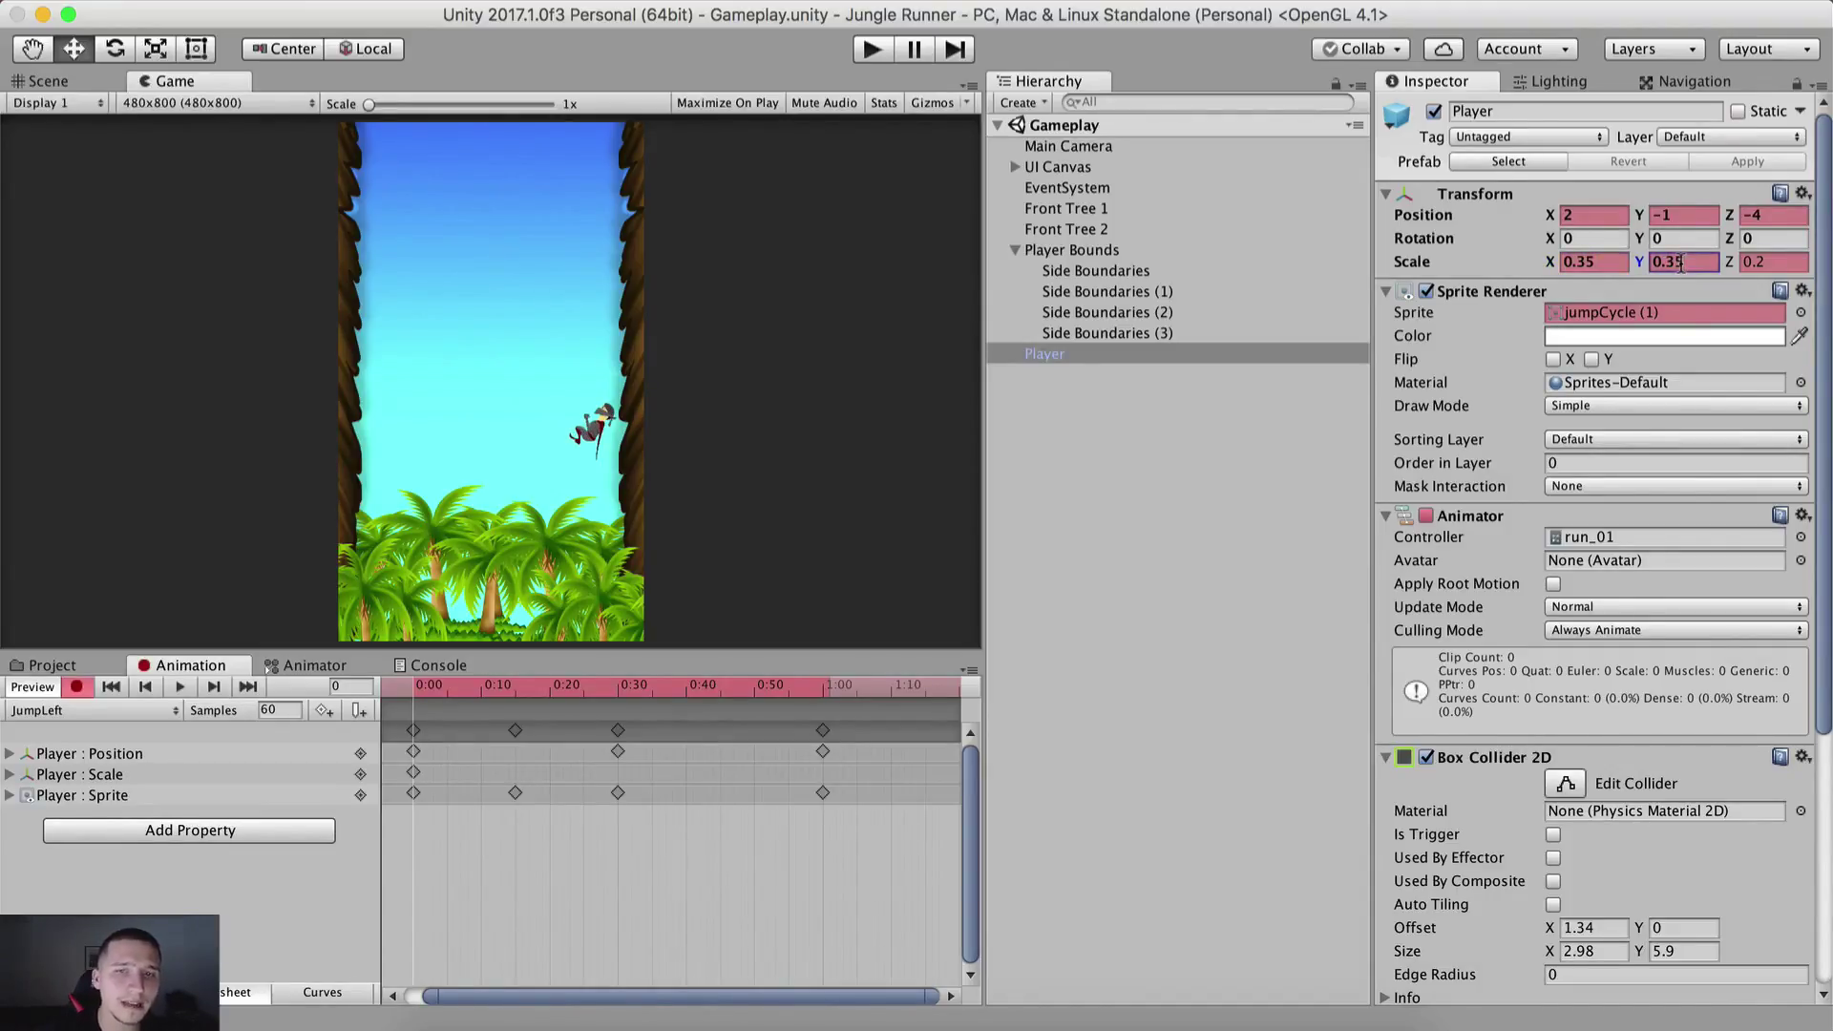
# Step: Key the Player's scale at frame 60 to X 0.35, Y 0.35, and stop recording with the Player selected
pyautogui.click(824, 687)
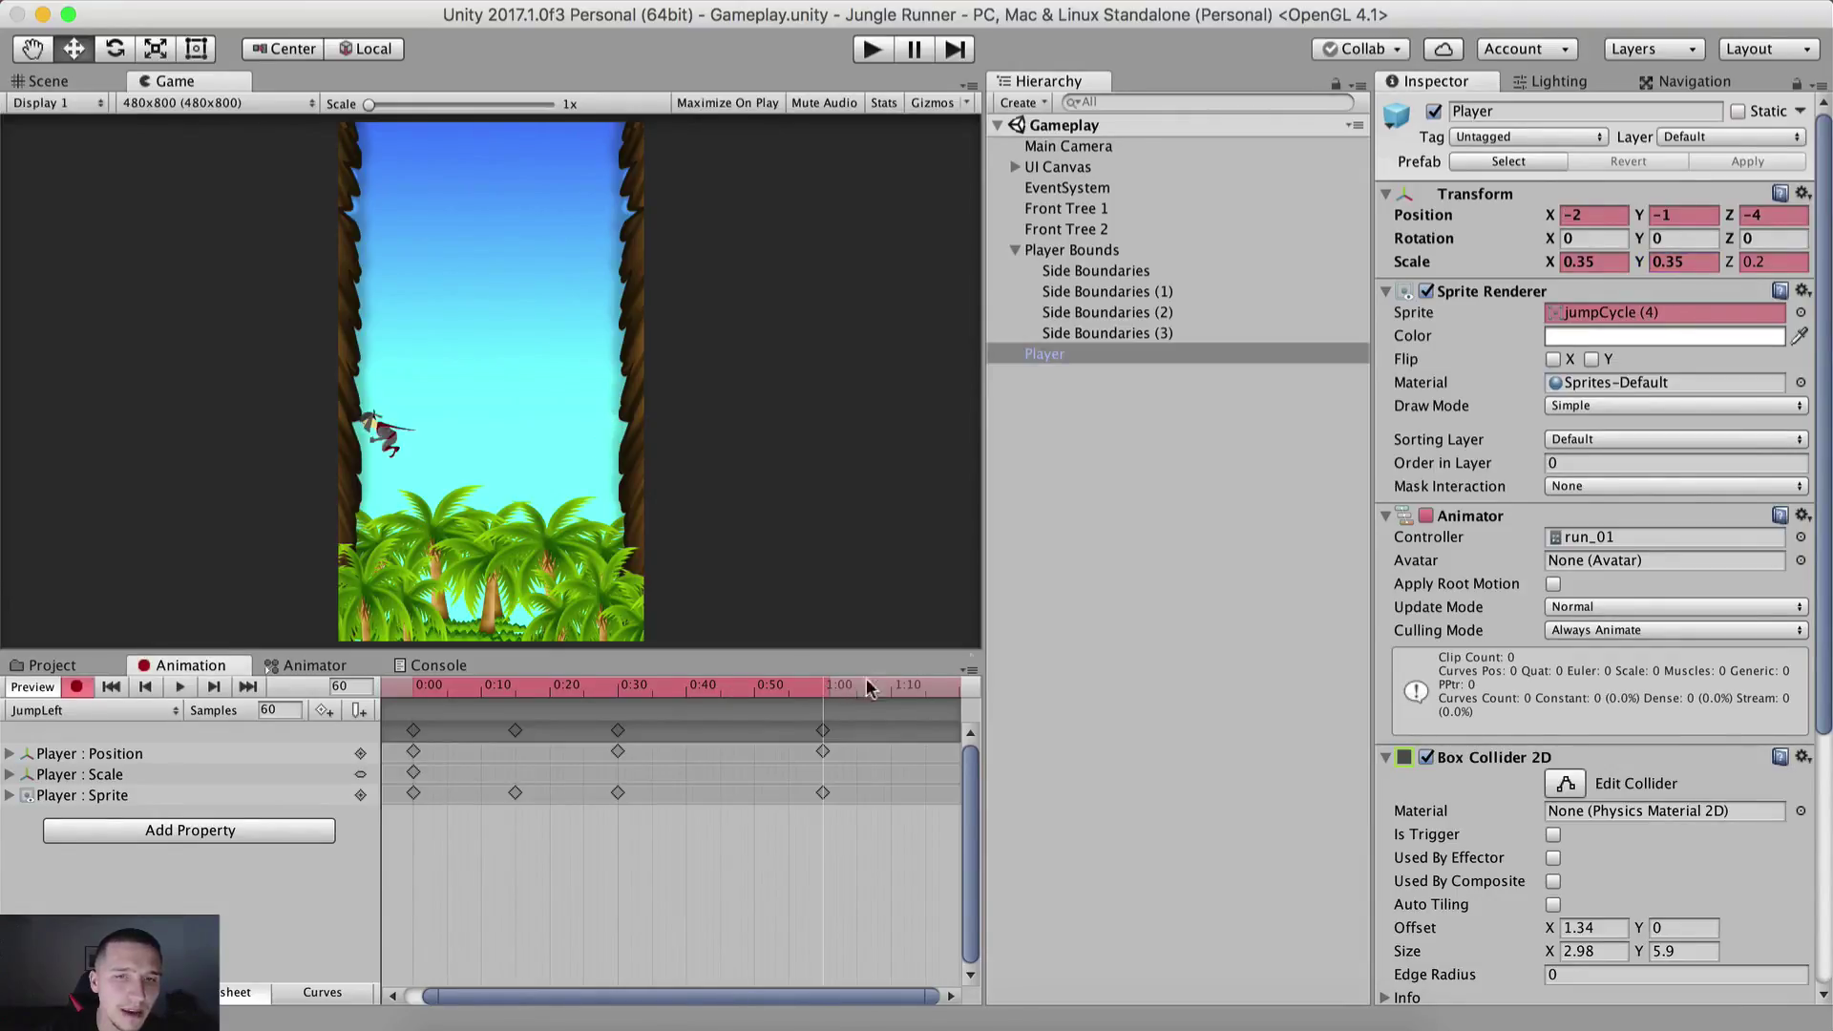
pyautogui.click(1595, 264)
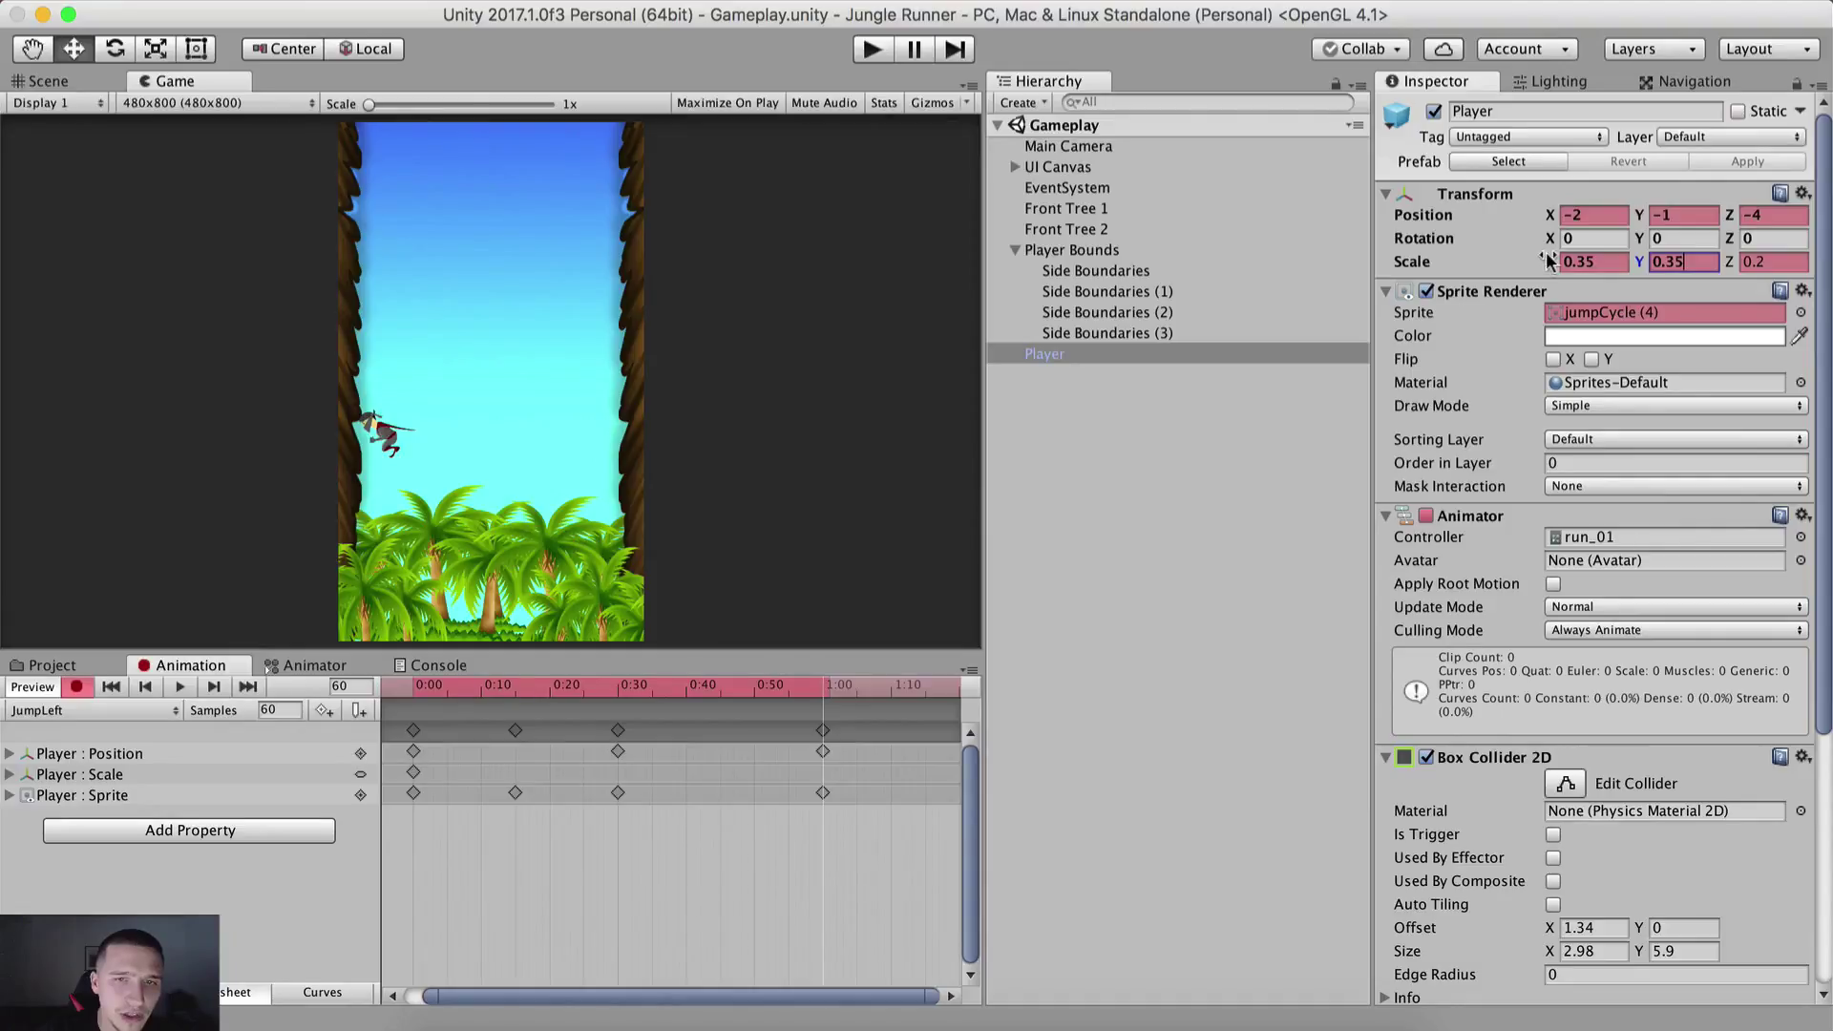
pyautogui.moveTo(1555, 262); pyautogui.dragTo(1662, 261)
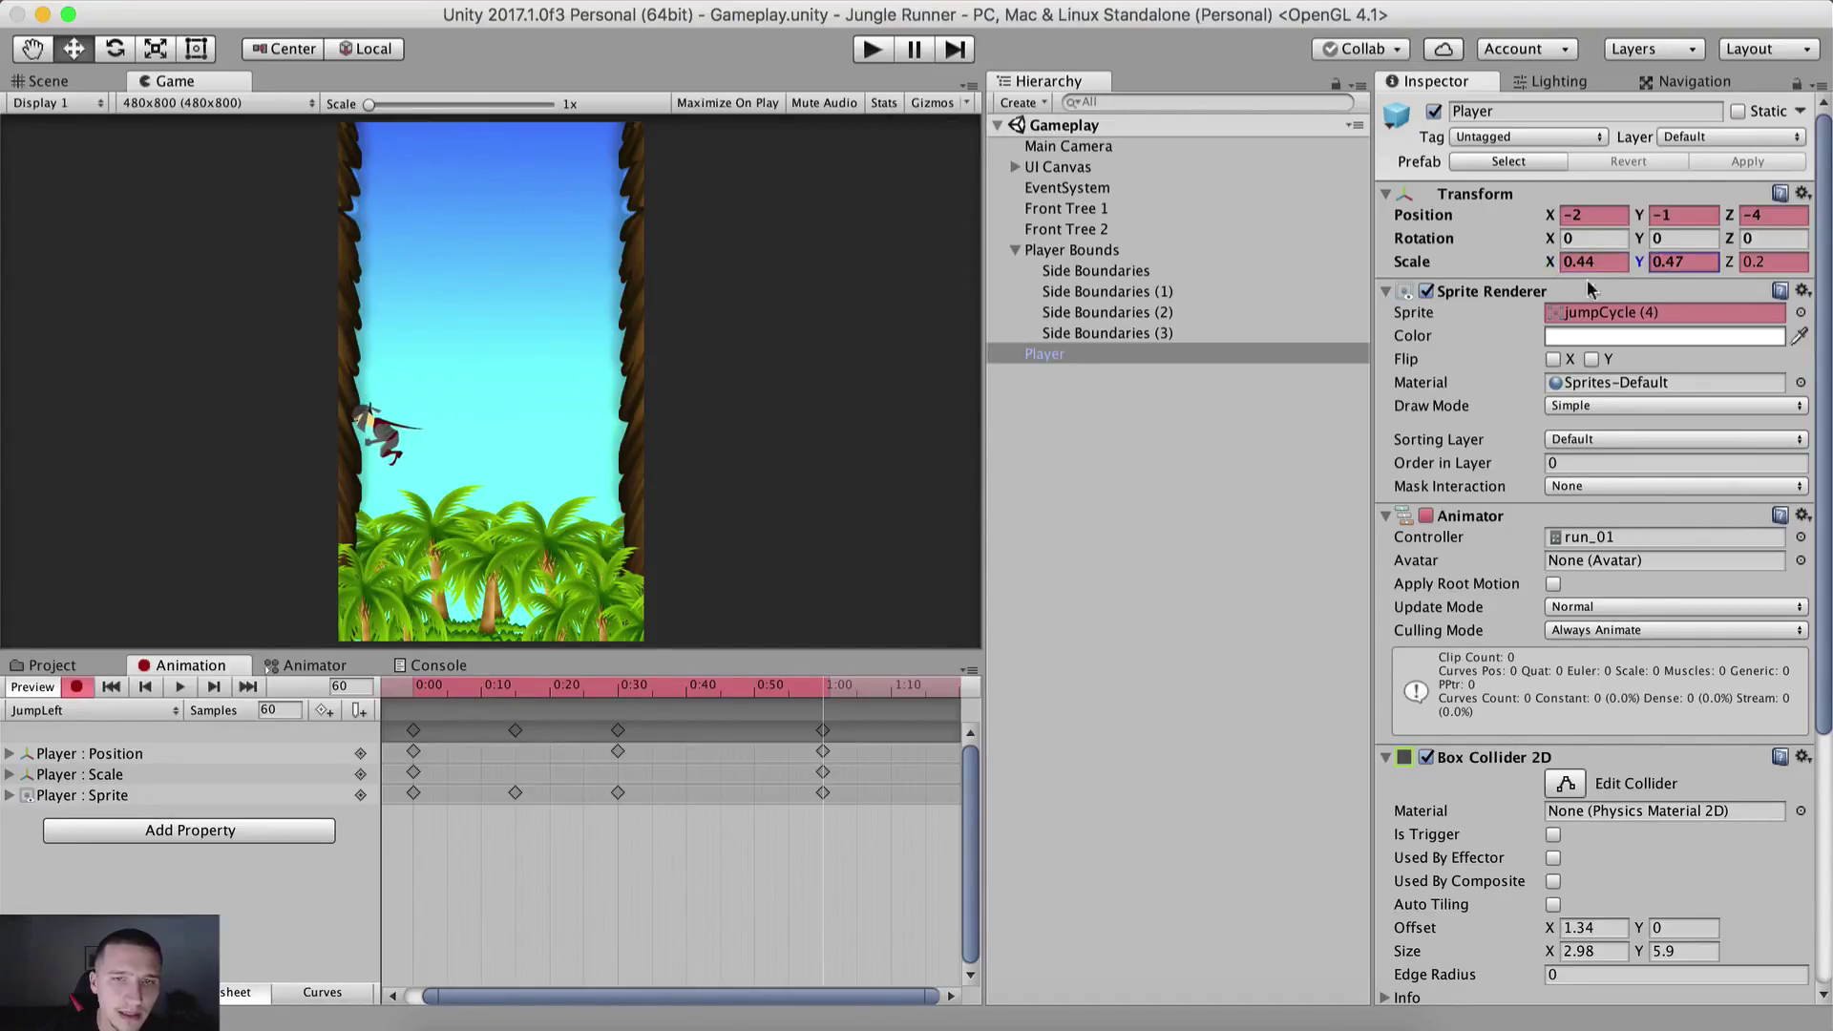
pyautogui.click(1617, 262)
pyautogui.write('0.35')
pyautogui.press('Tab')
pyautogui.write('0.35')
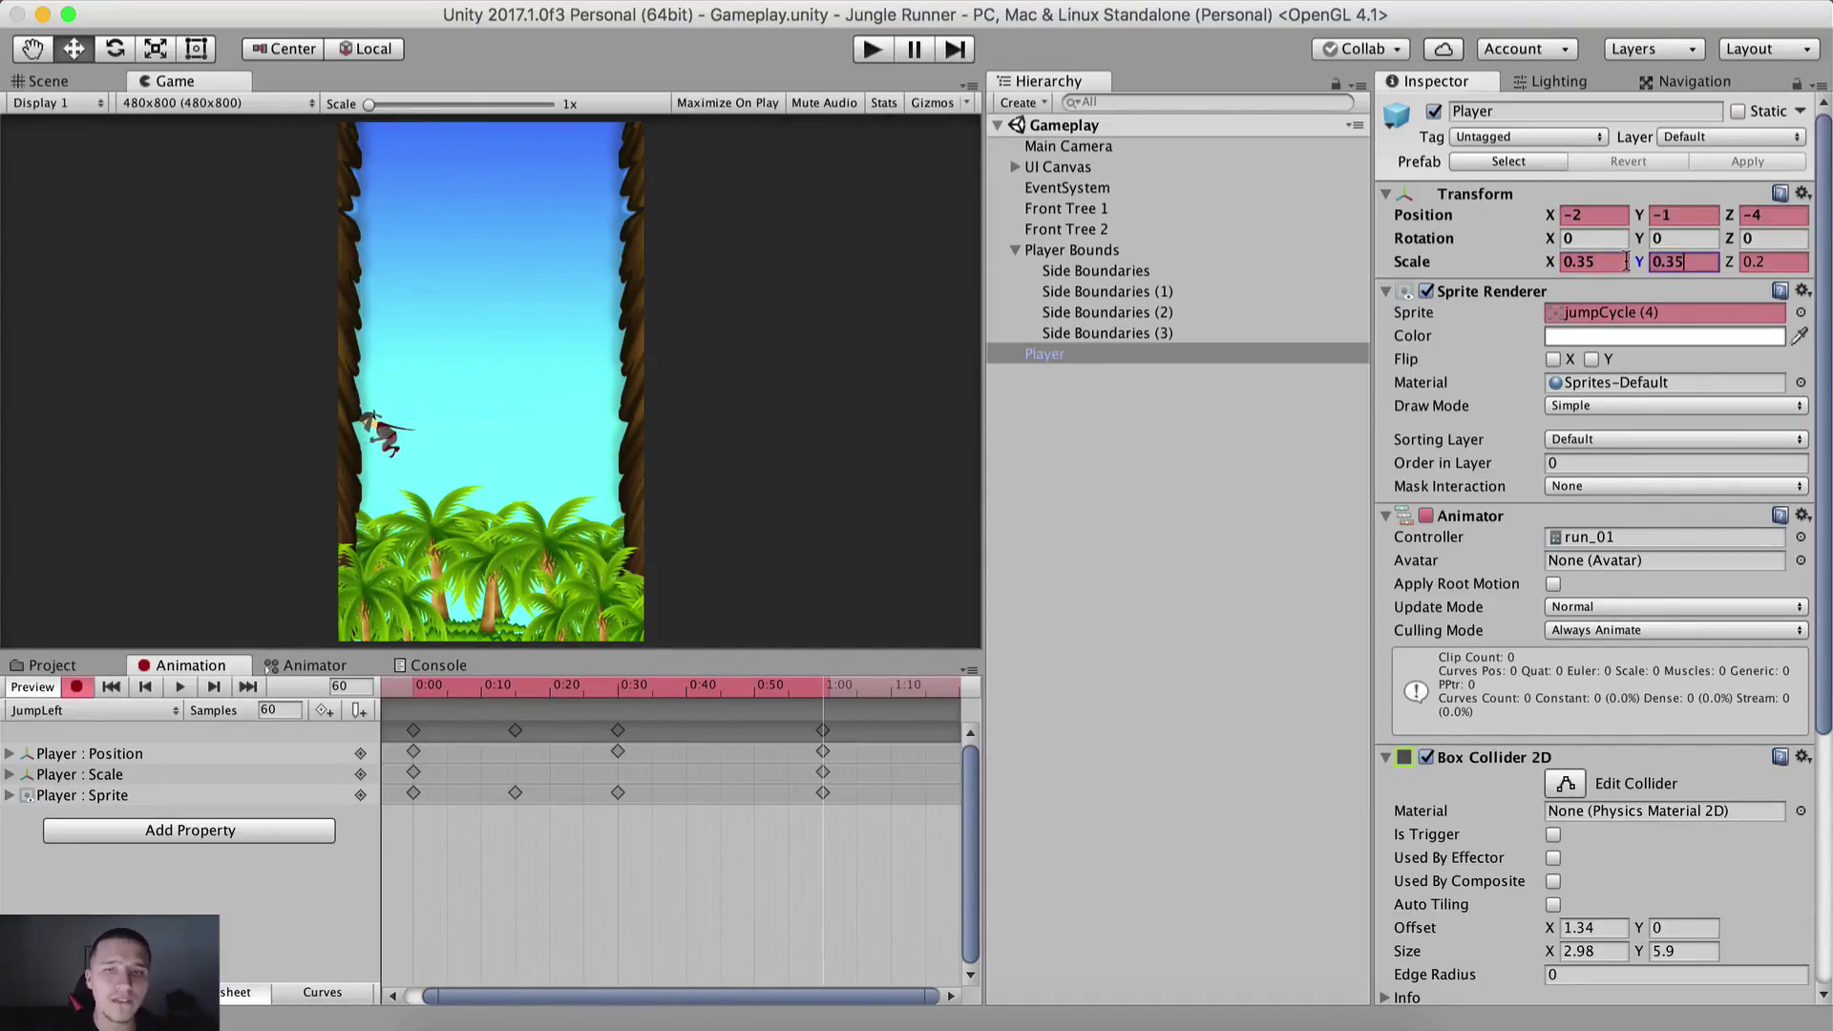
pyautogui.click(1203, 458)
pyautogui.click(1102, 353)
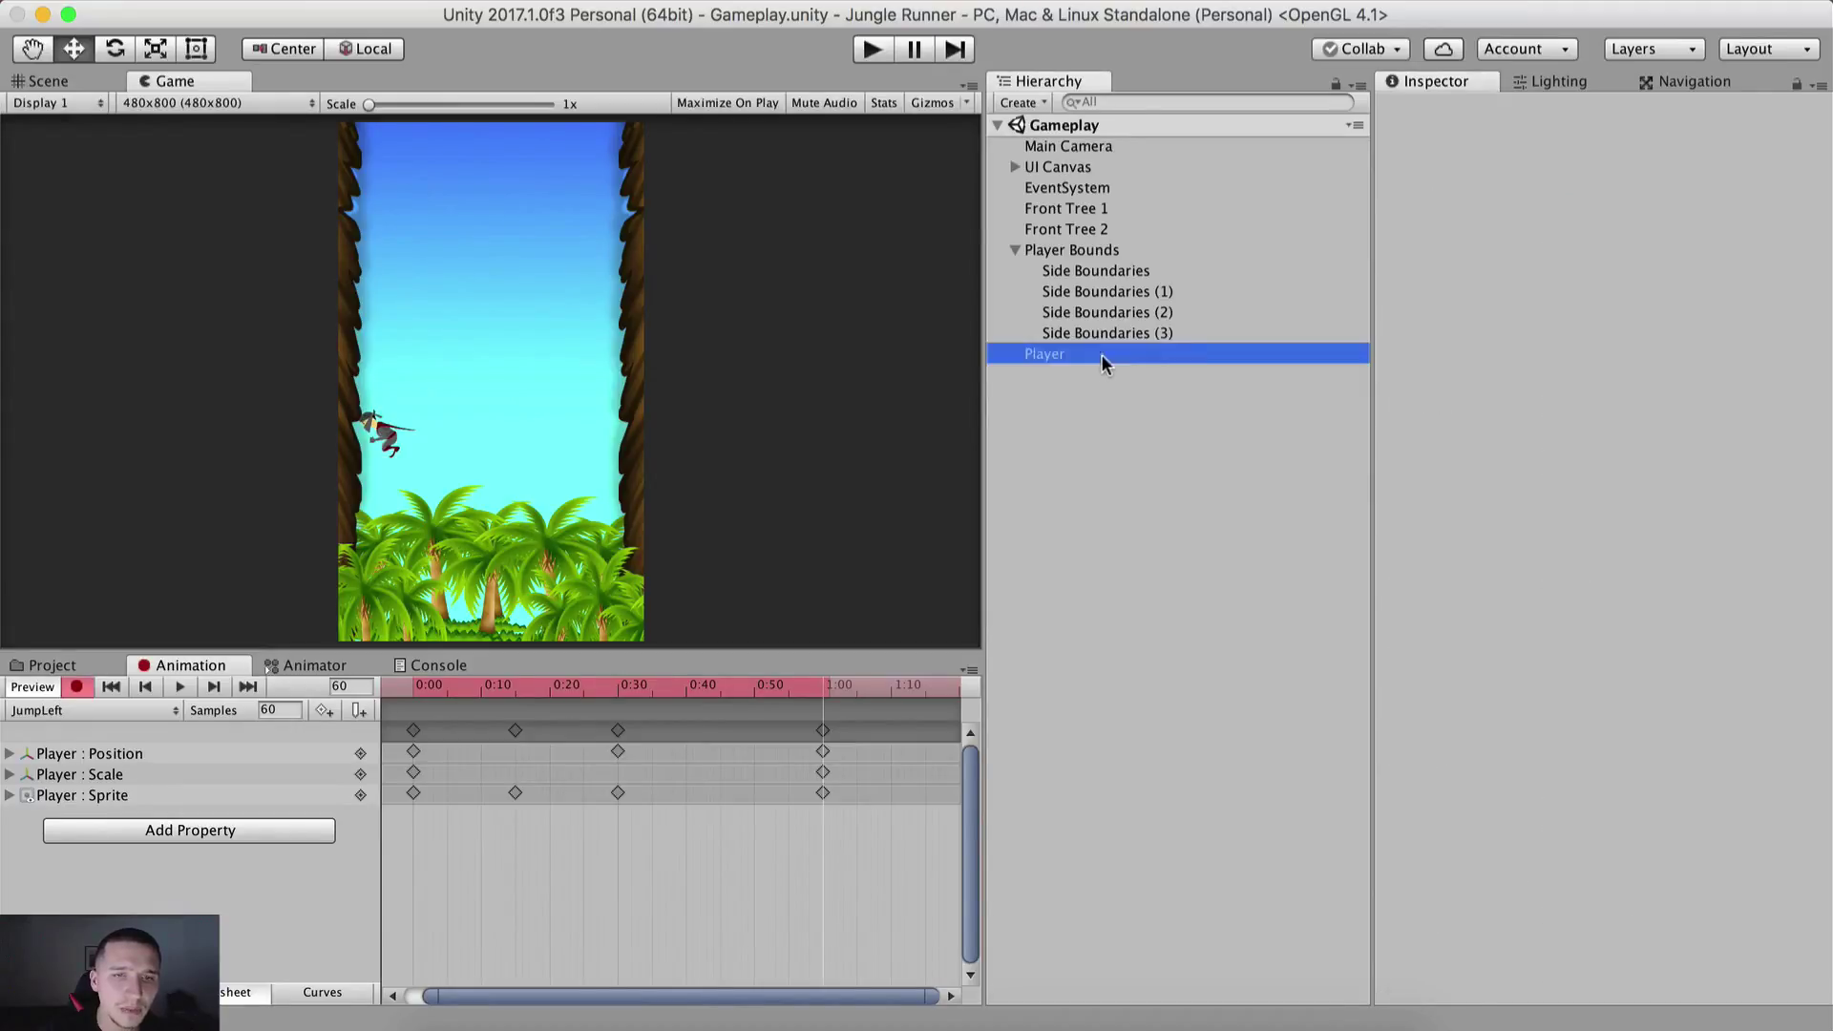
pyautogui.click(77, 686)
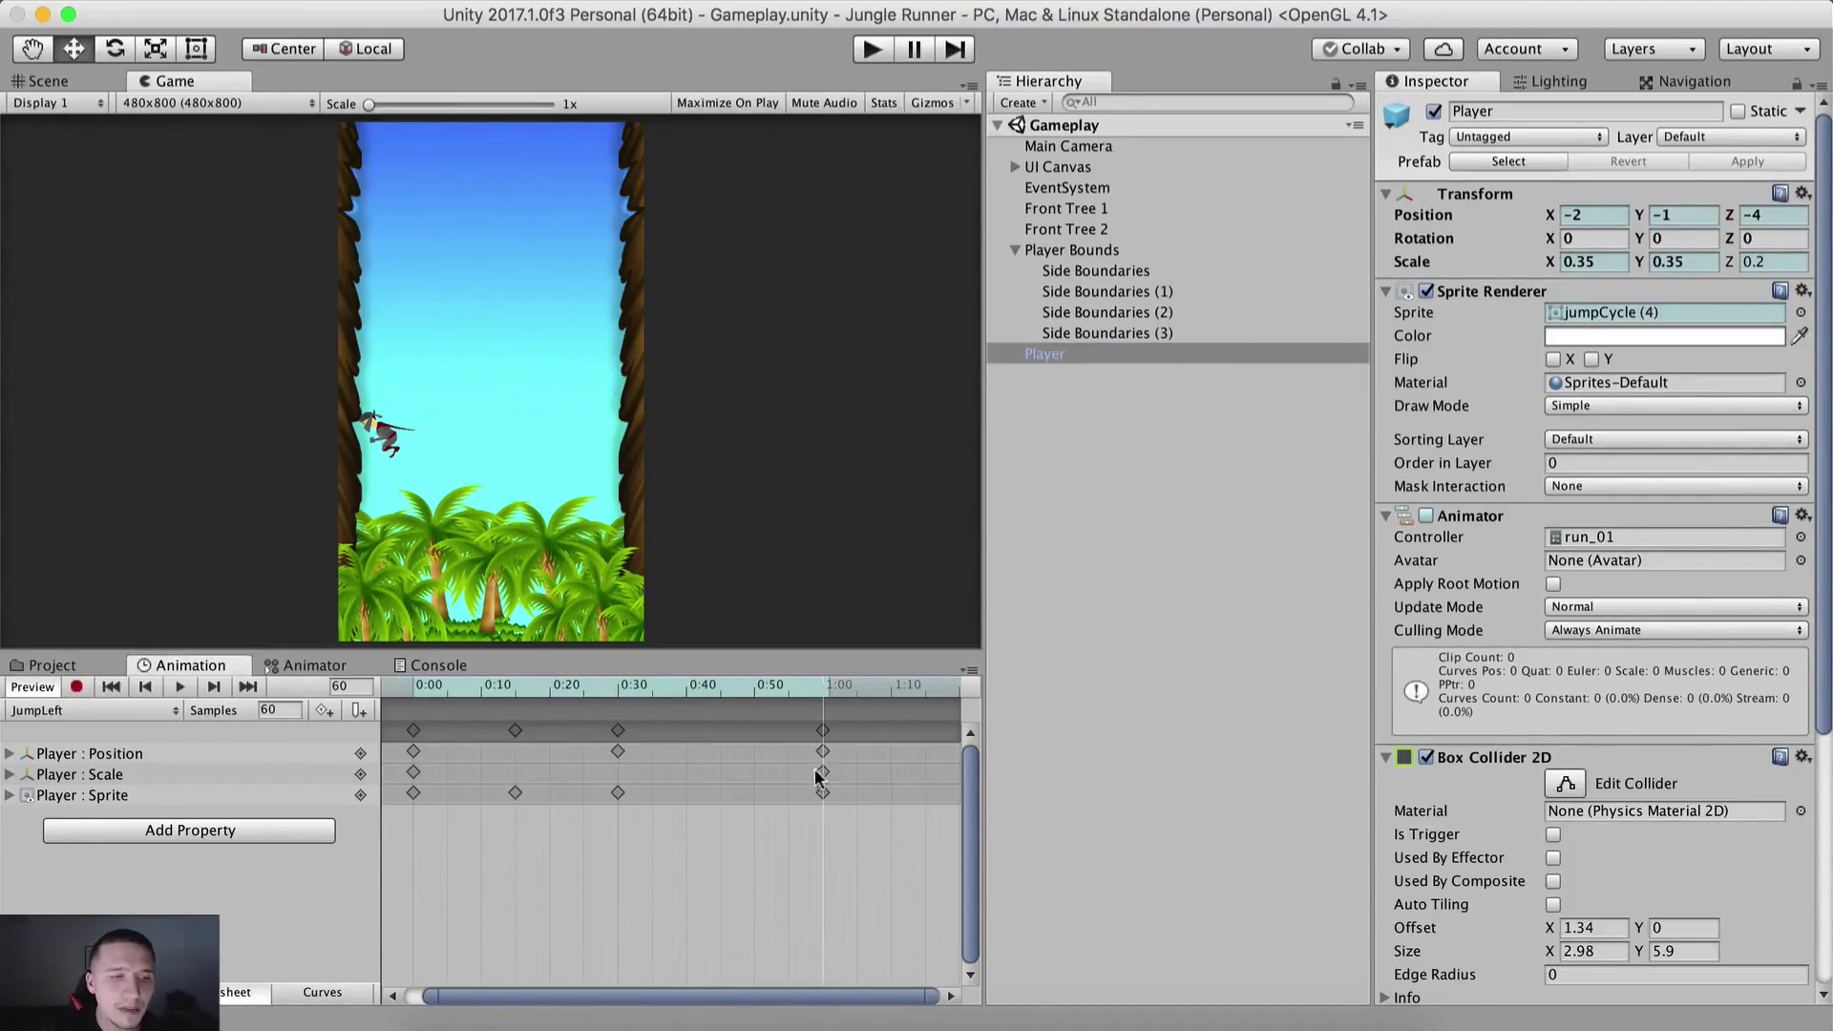
# Step: Review the Player's scale keys in JumpLeft and preview the clip from frame 0
pyautogui.click(10, 775)
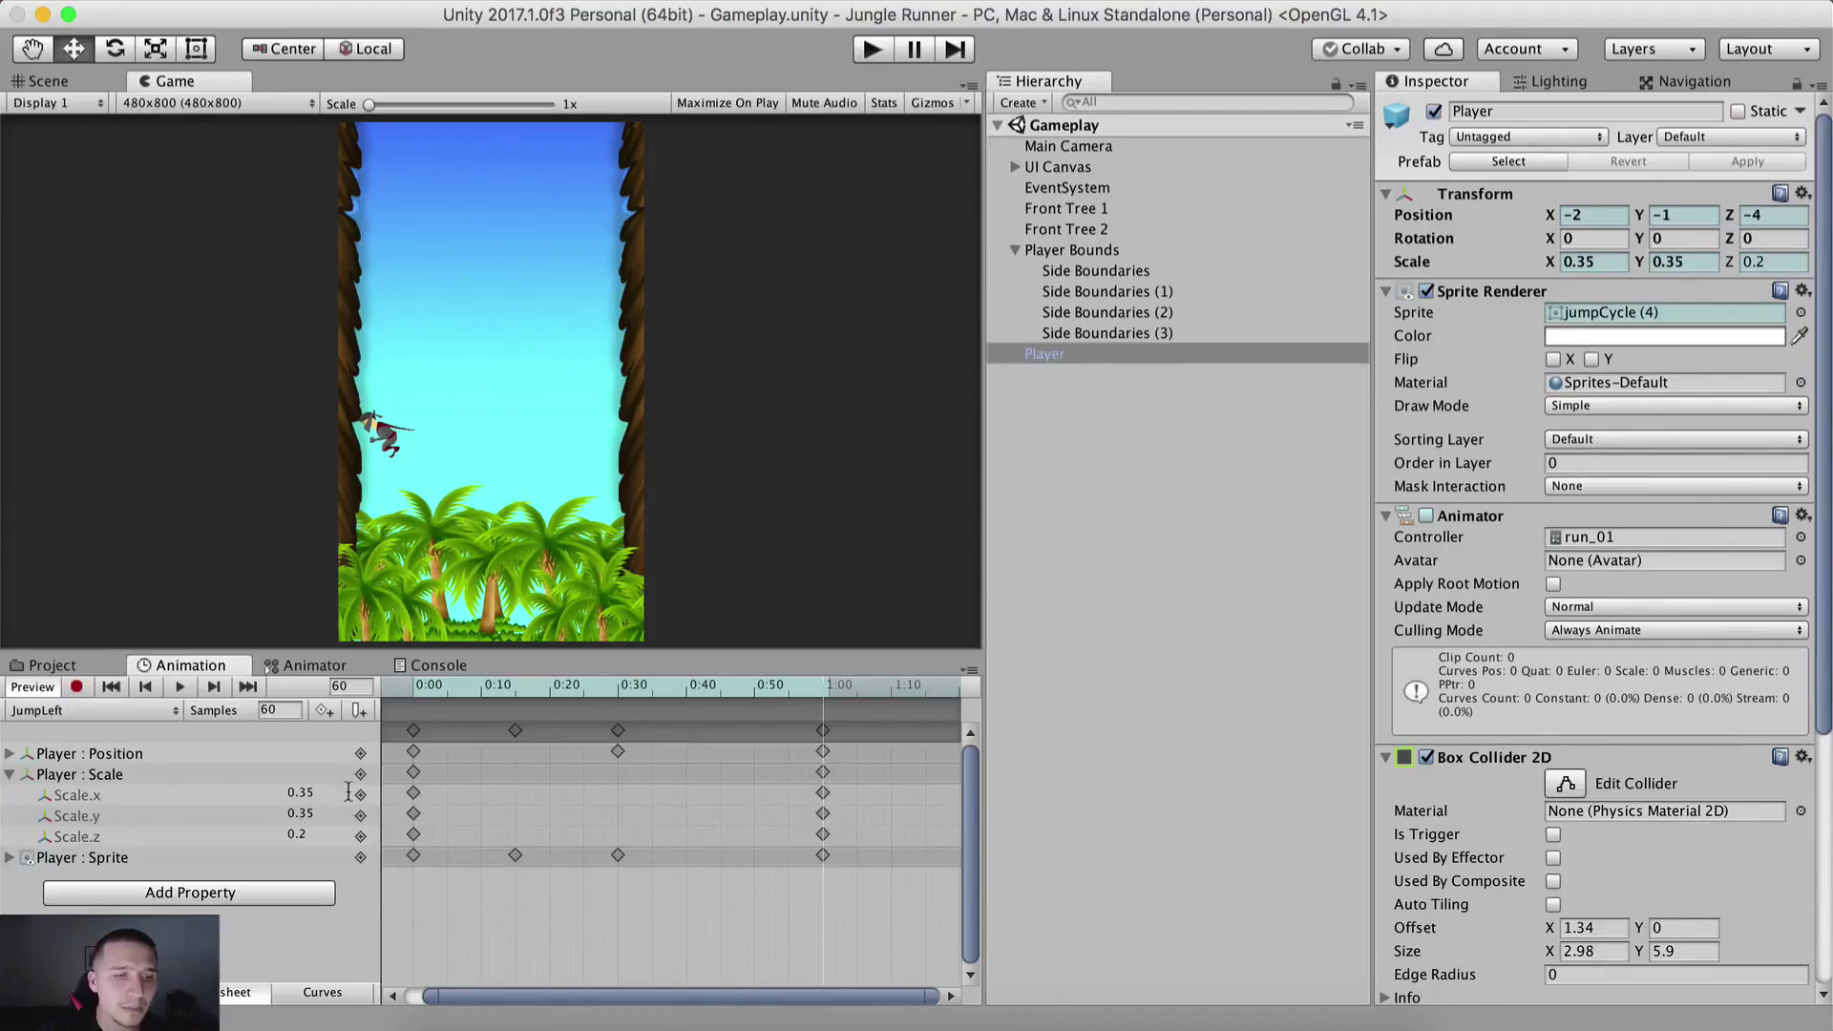
pyautogui.click(405, 681)
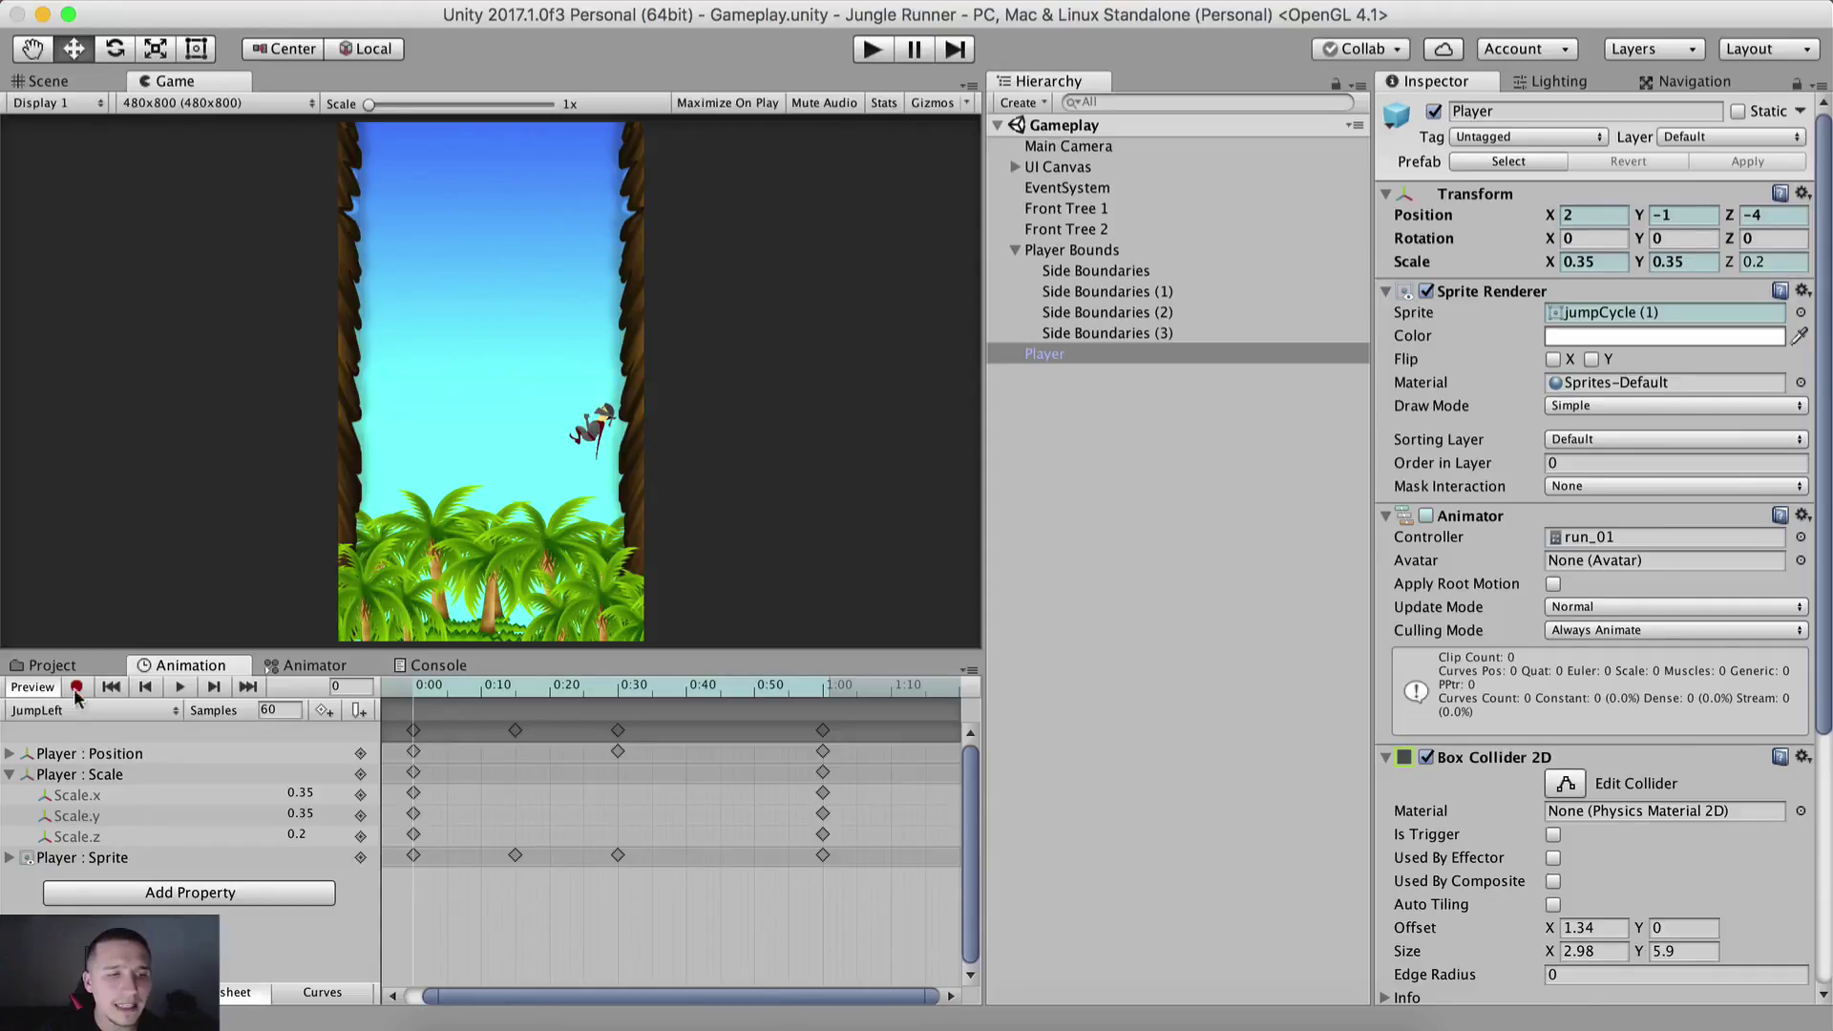
pyautogui.click(32, 687)
pyautogui.click(178, 688)
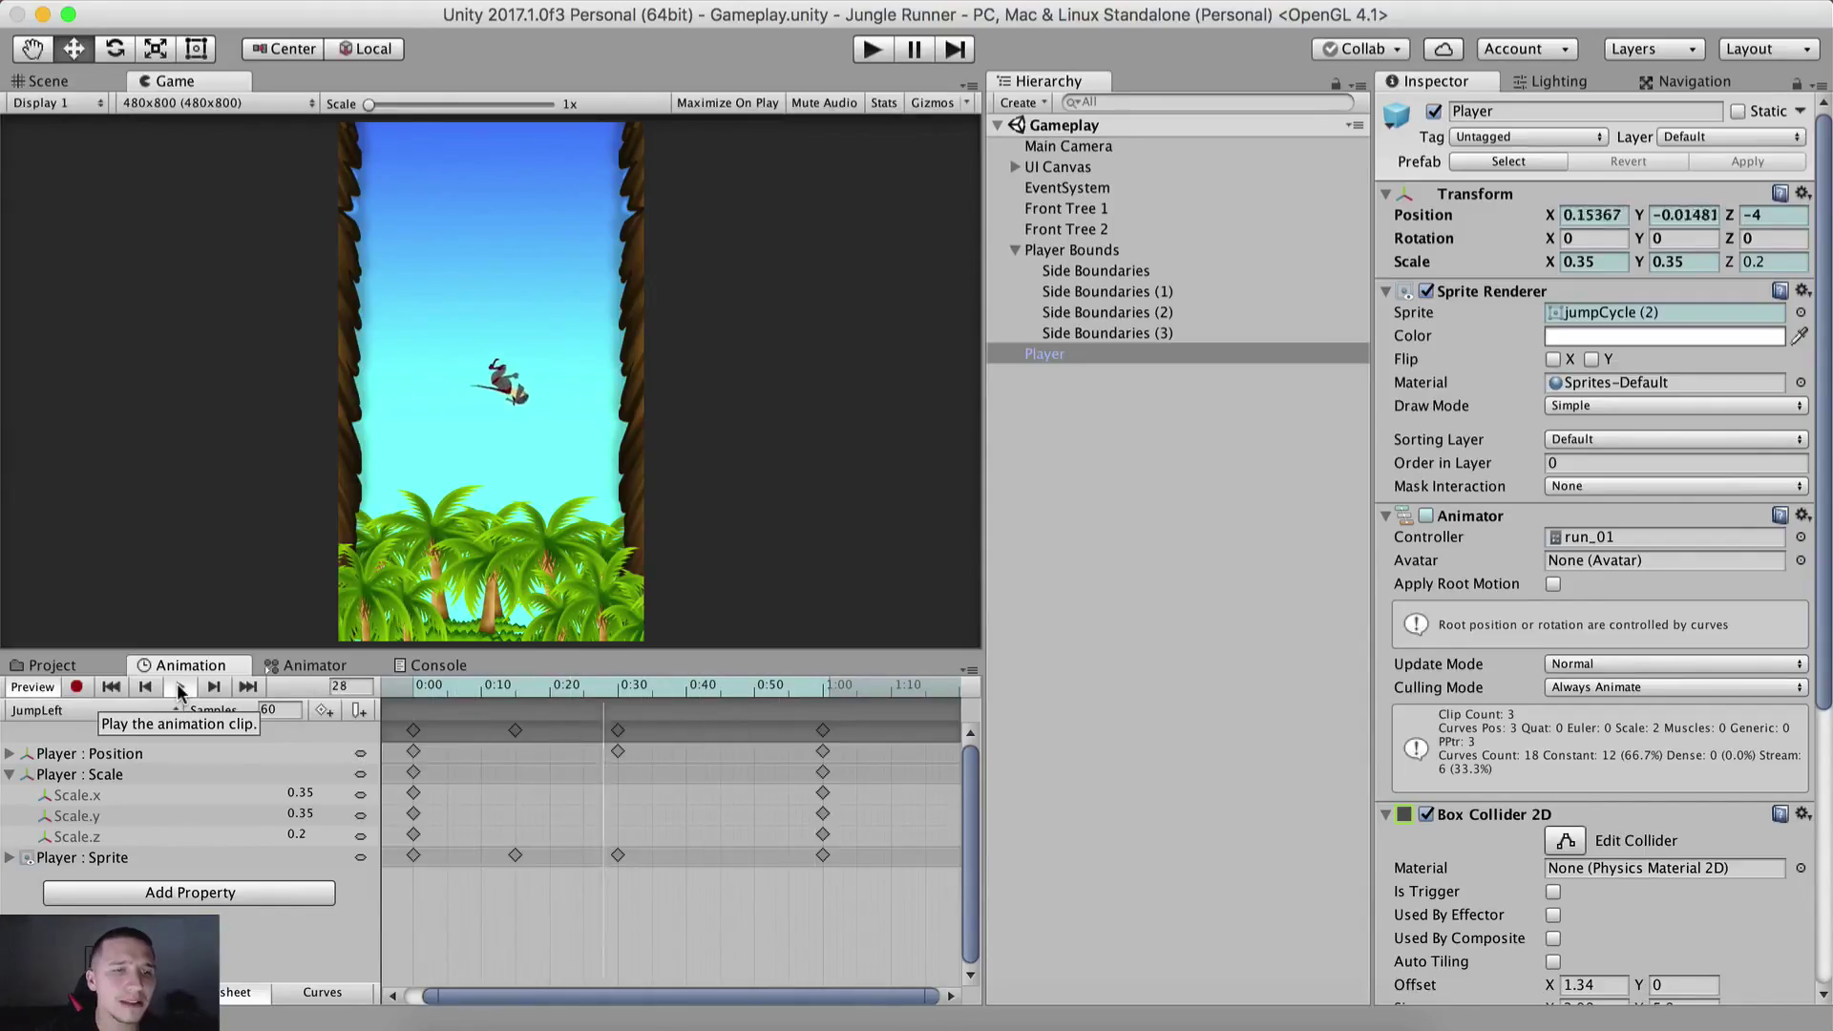
pyautogui.click(35, 688)
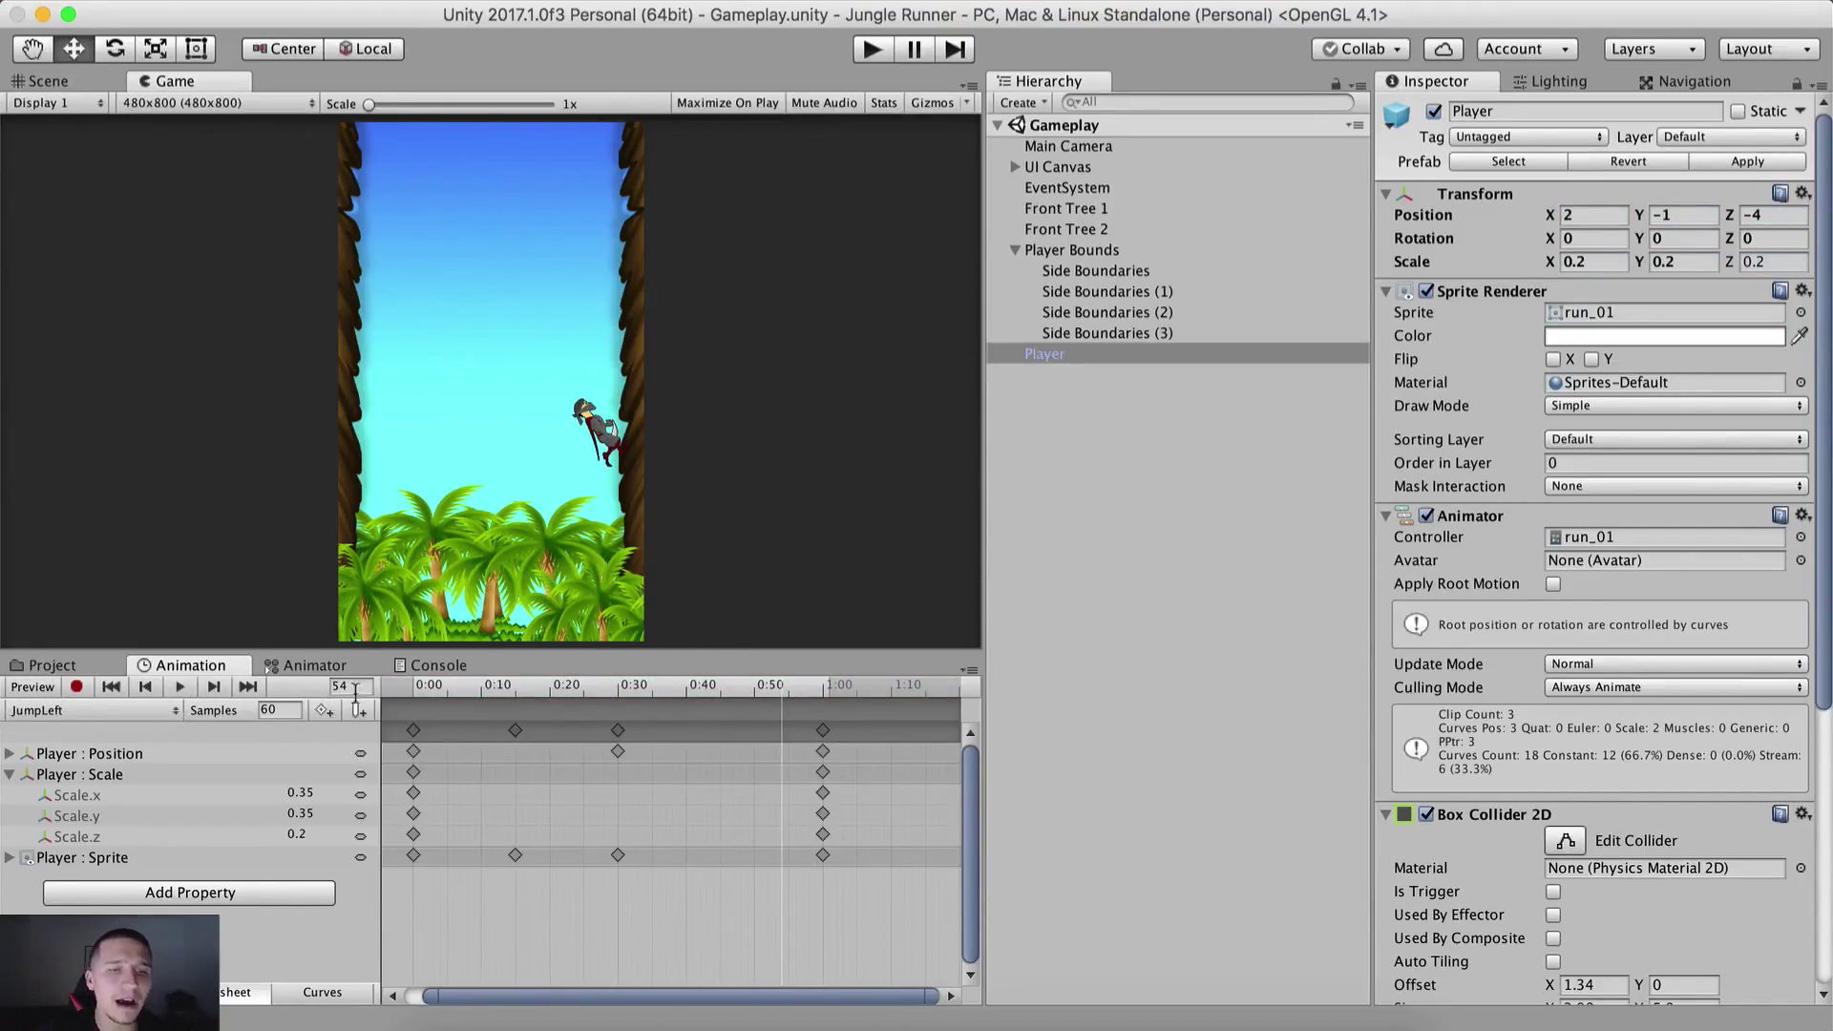
pyautogui.scroll(-4, 611, 757)
# Step: Move the JumpLeft and RunLeft states close to RunRight in the Player's Animator graph
pyautogui.click(305, 665)
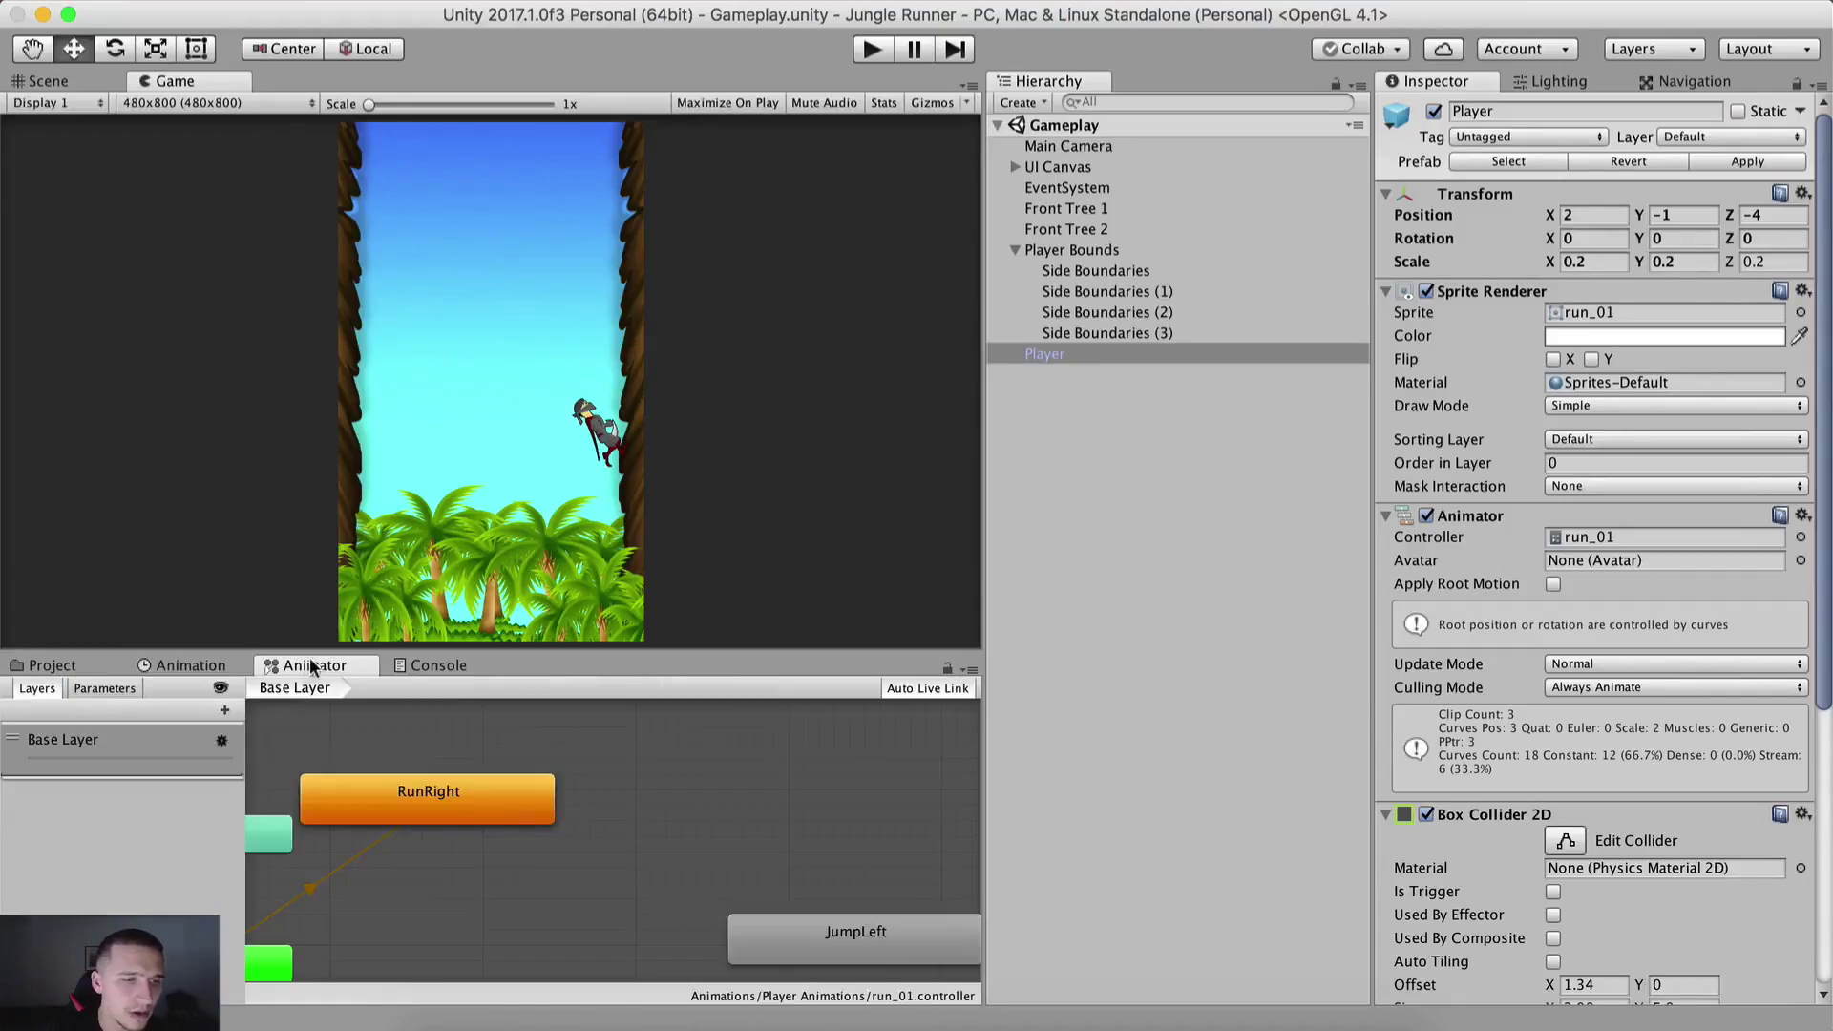
pyautogui.click(754, 917)
pyautogui.moveTo(754, 919); pyautogui.dragTo(552, 874)
pyautogui.moveTo(534, 852); pyautogui.dragTo(497, 820, button='middle')
pyautogui.moveTo(496, 820); pyautogui.dragTo(659, 804)
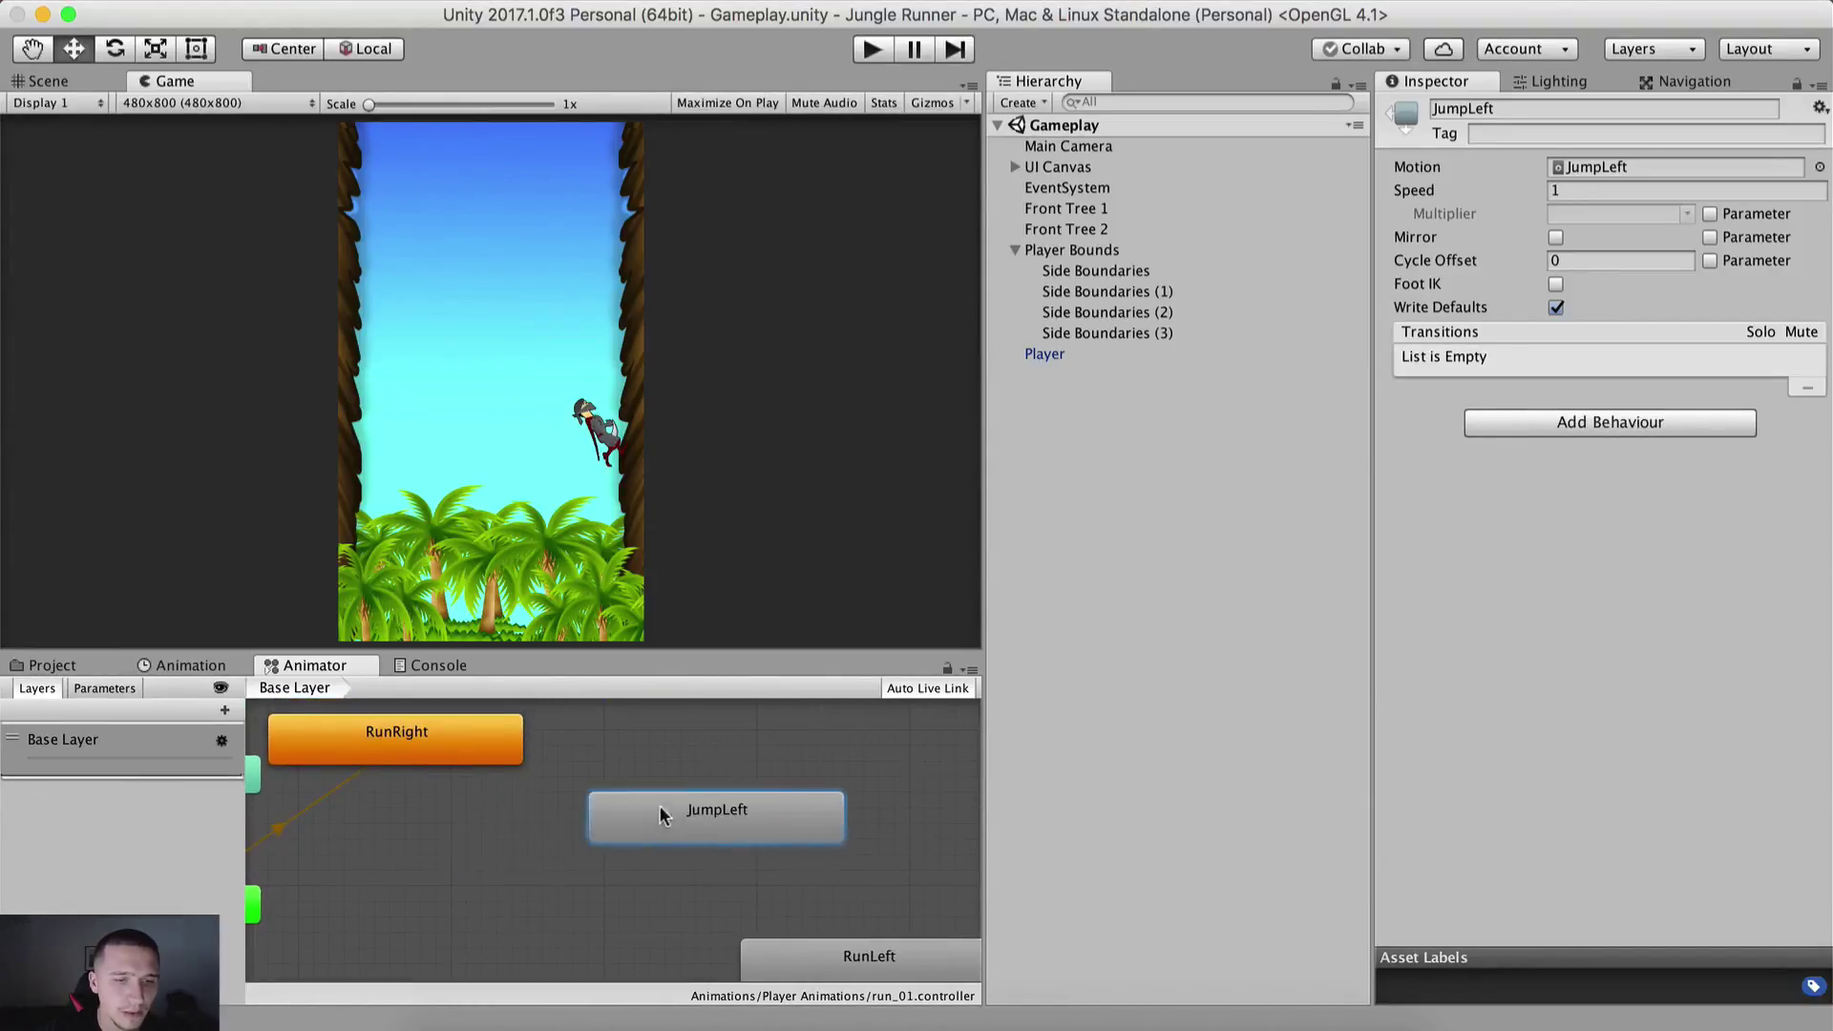
pyautogui.moveTo(843, 941); pyautogui.dragTo(395, 811)
pyautogui.moveTo(449, 886); pyautogui.dragTo(530, 896, button='middle')
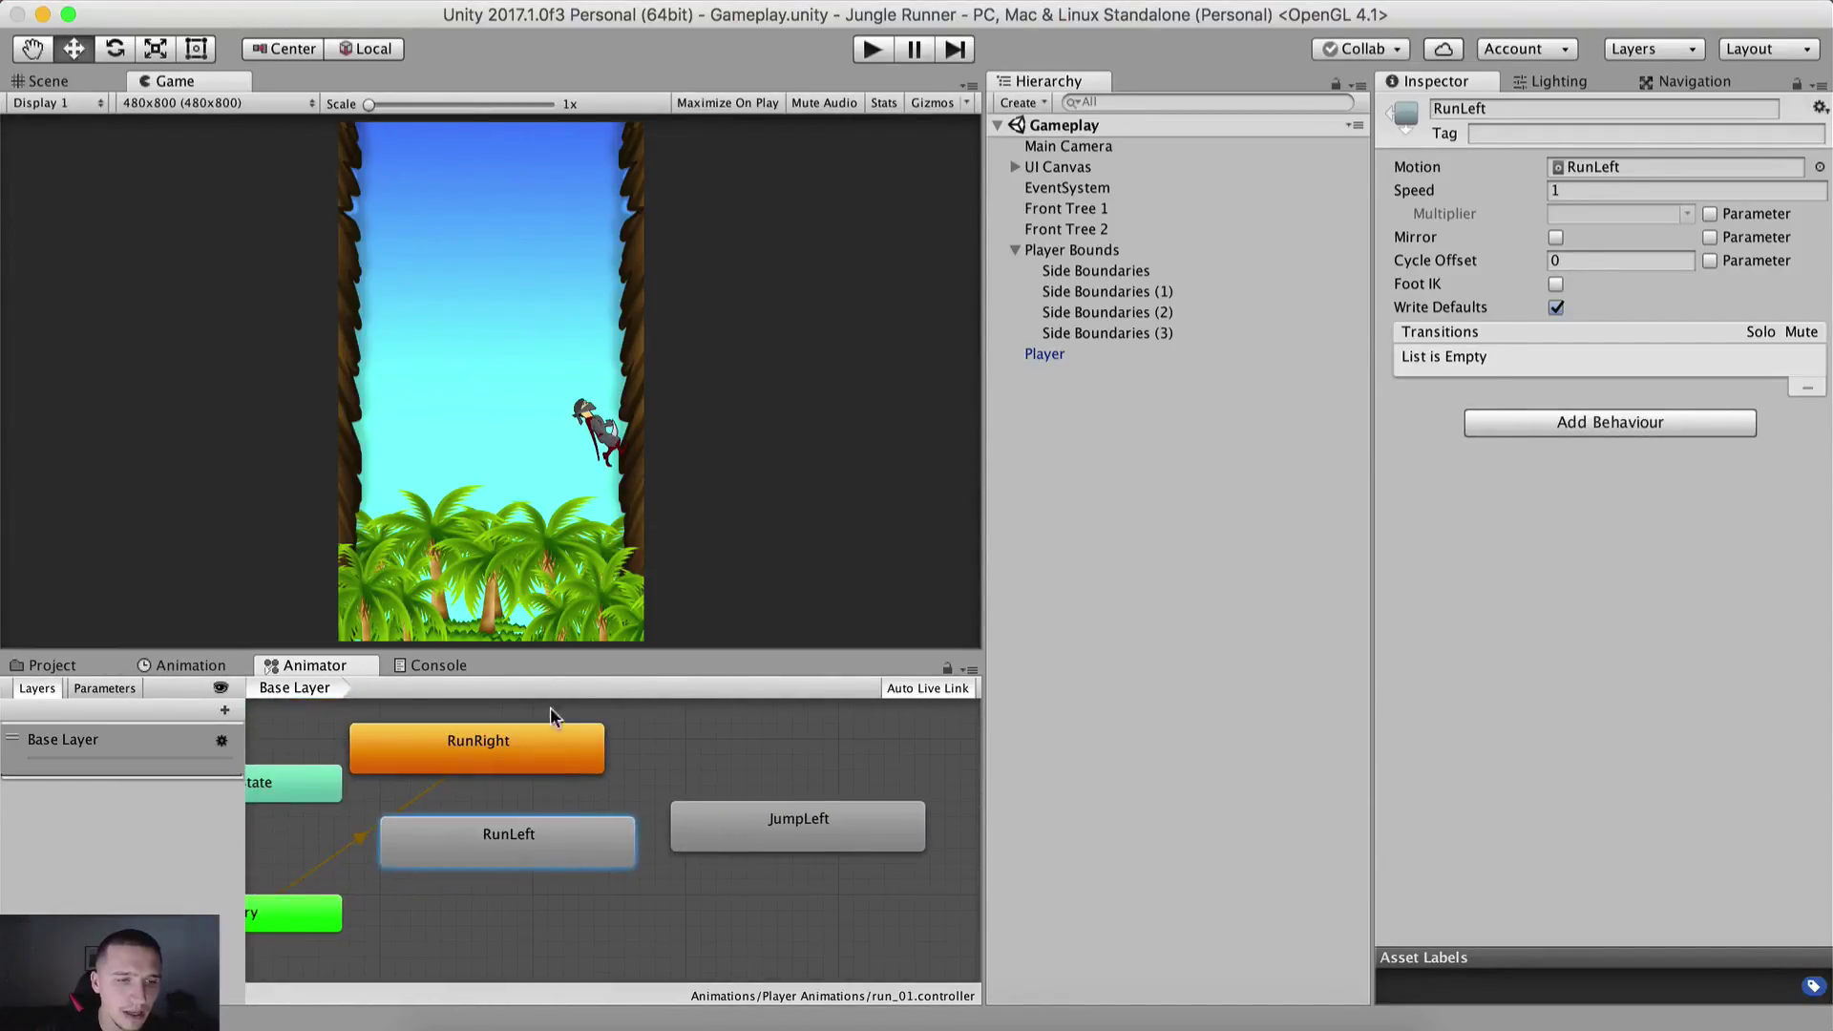
# Step: Enlarge the Animator area, then align RunLeft directly below RunRight and JumpLeft level with RunRight
pyautogui.moveTo(541, 646); pyautogui.dragTo(537, 593)
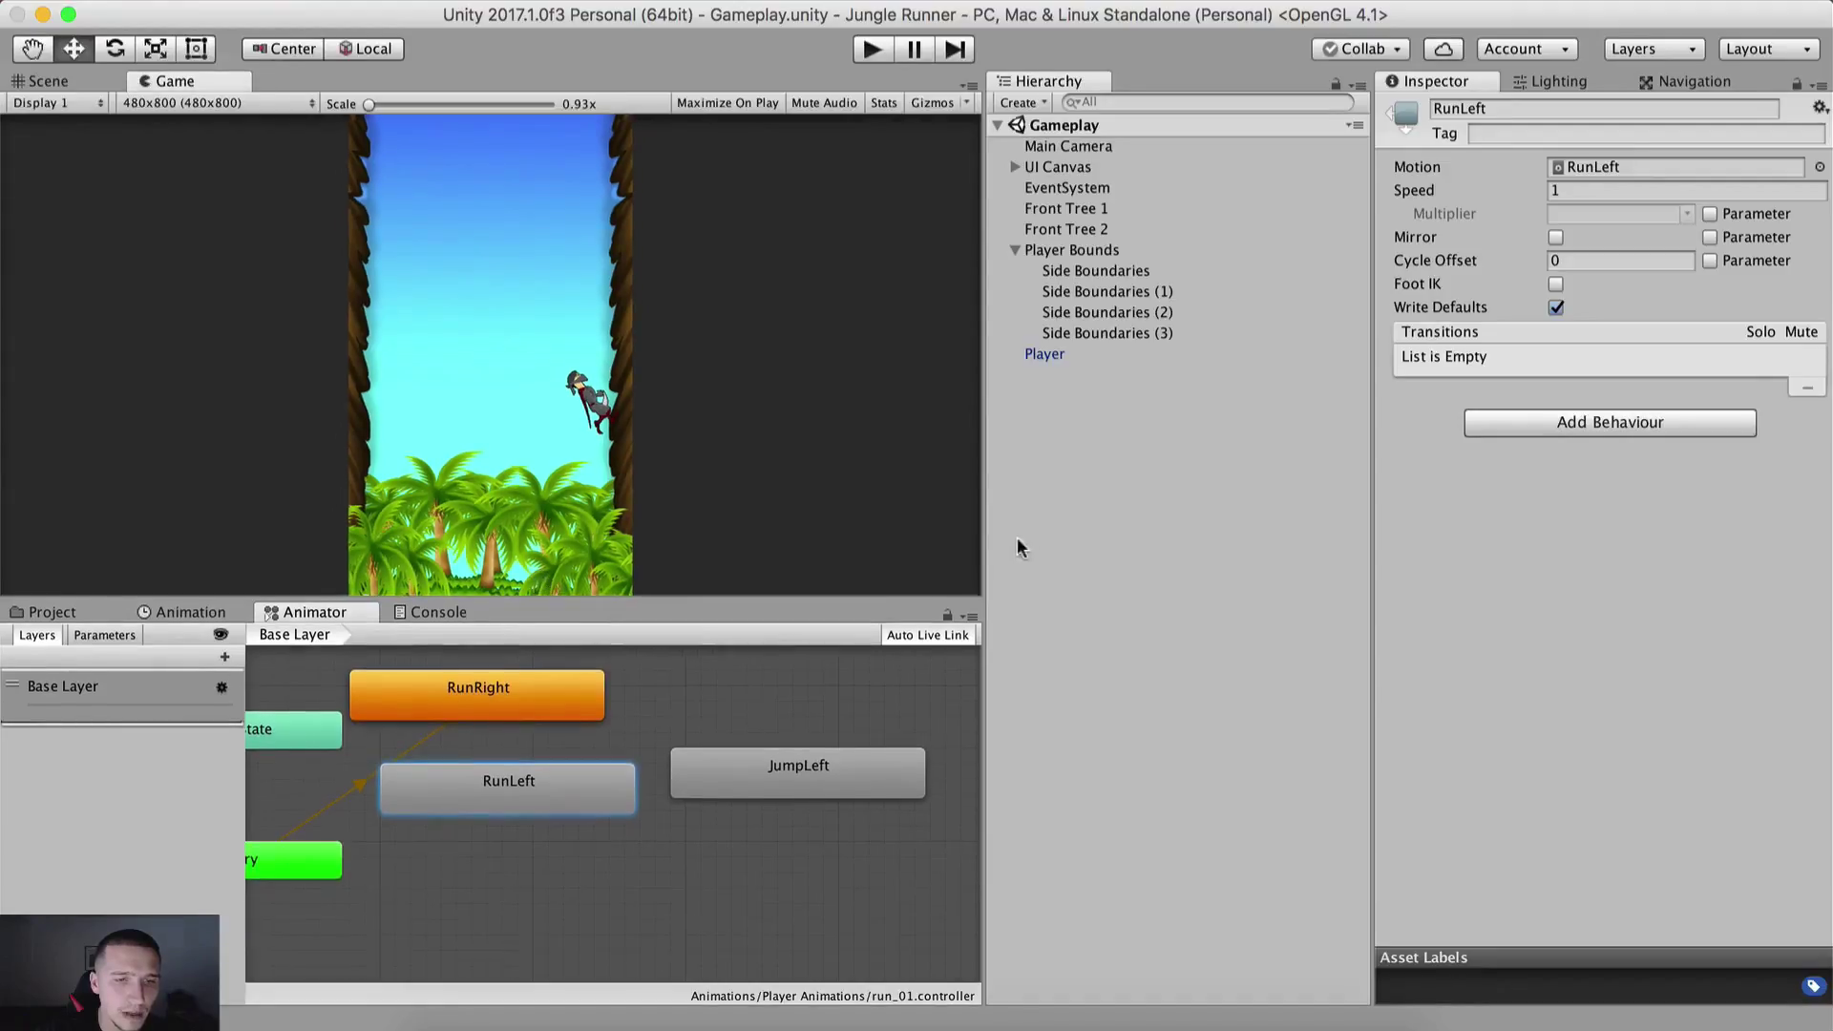
pyautogui.moveTo(980, 501); pyautogui.dragTo(1219, 503)
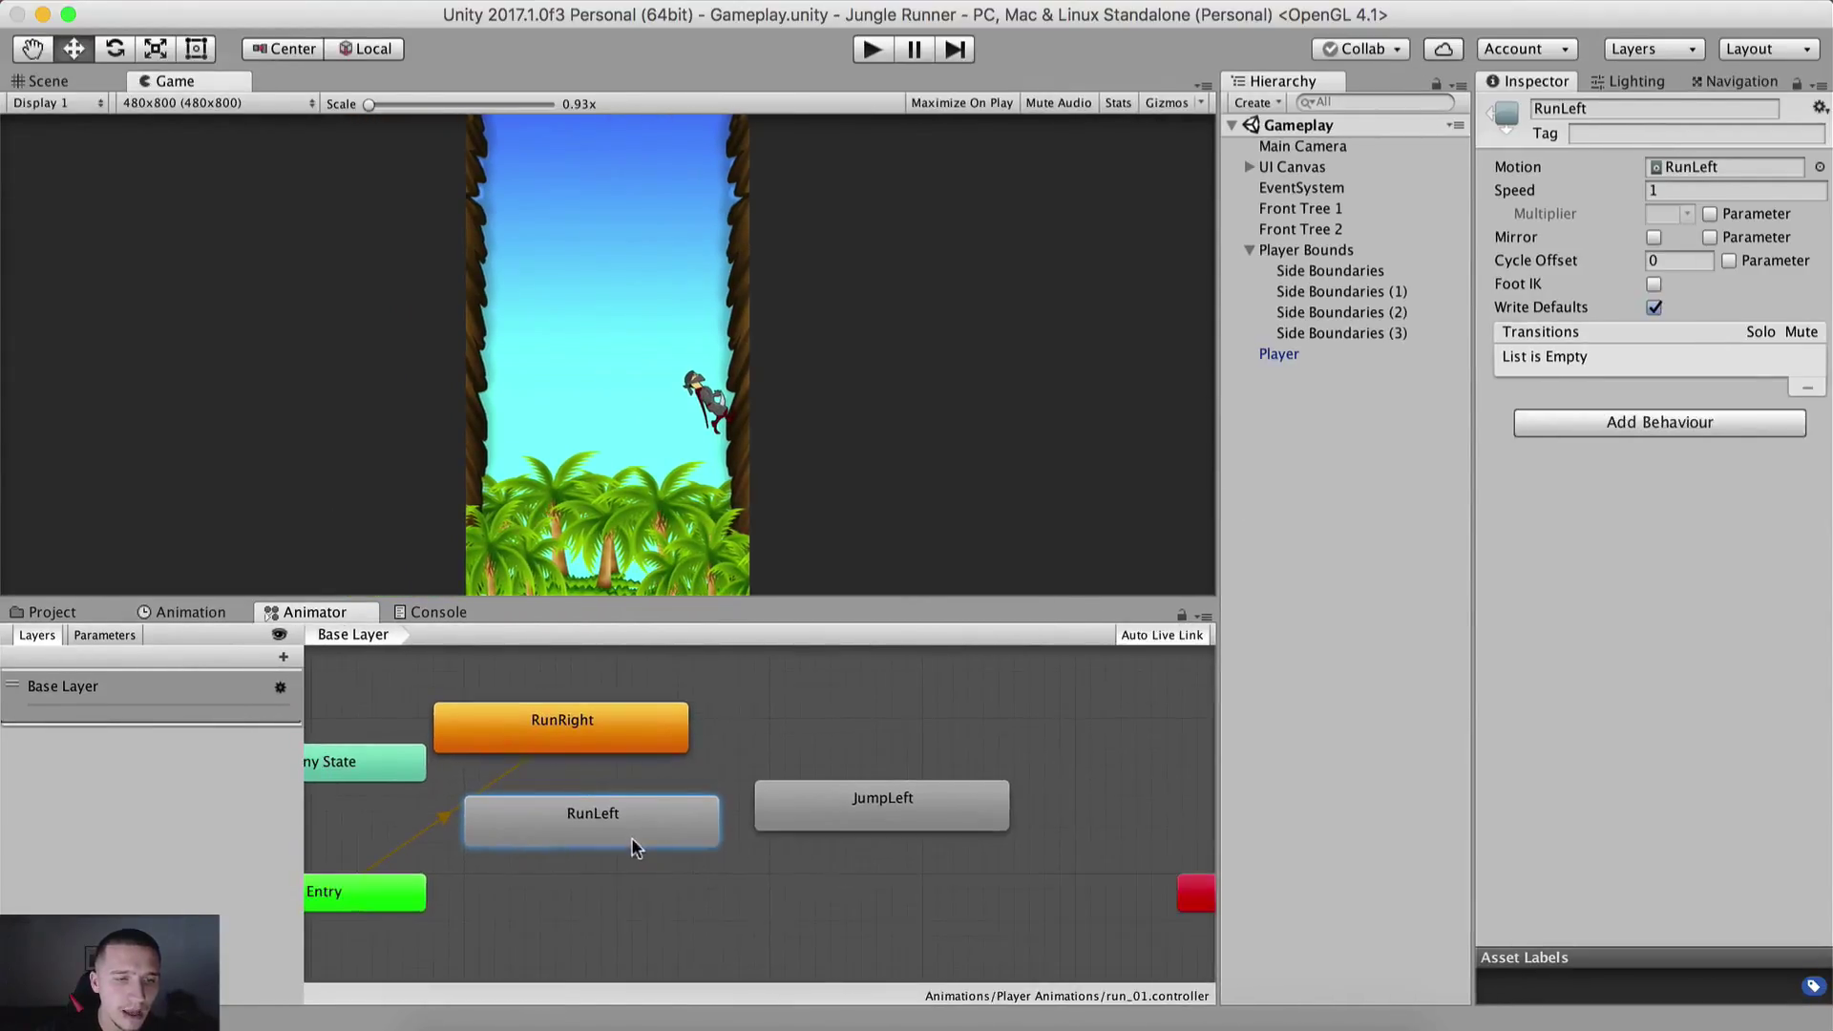
pyautogui.moveTo(602, 809); pyautogui.dragTo(593, 794)
pyautogui.moveTo(814, 810); pyautogui.dragTo(800, 732)
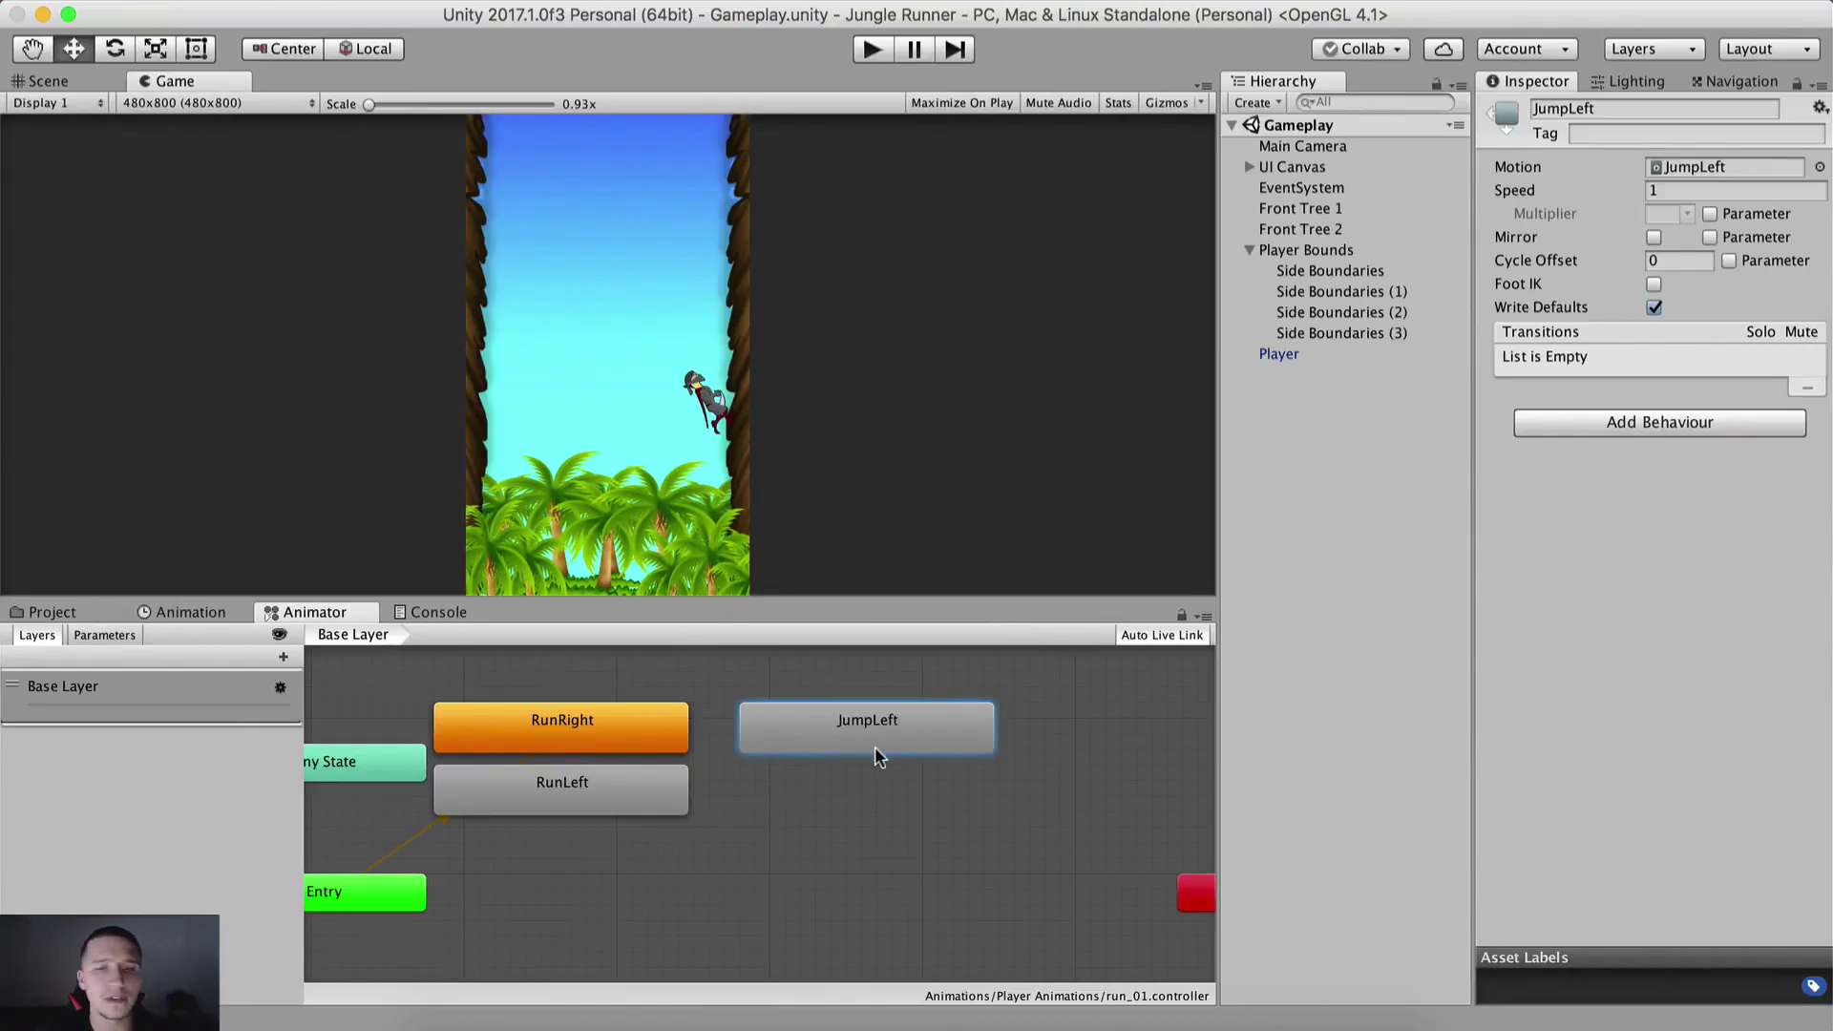
# Step: Set the JumpLeft state's speed to 2.5
pyautogui.click(1688, 190)
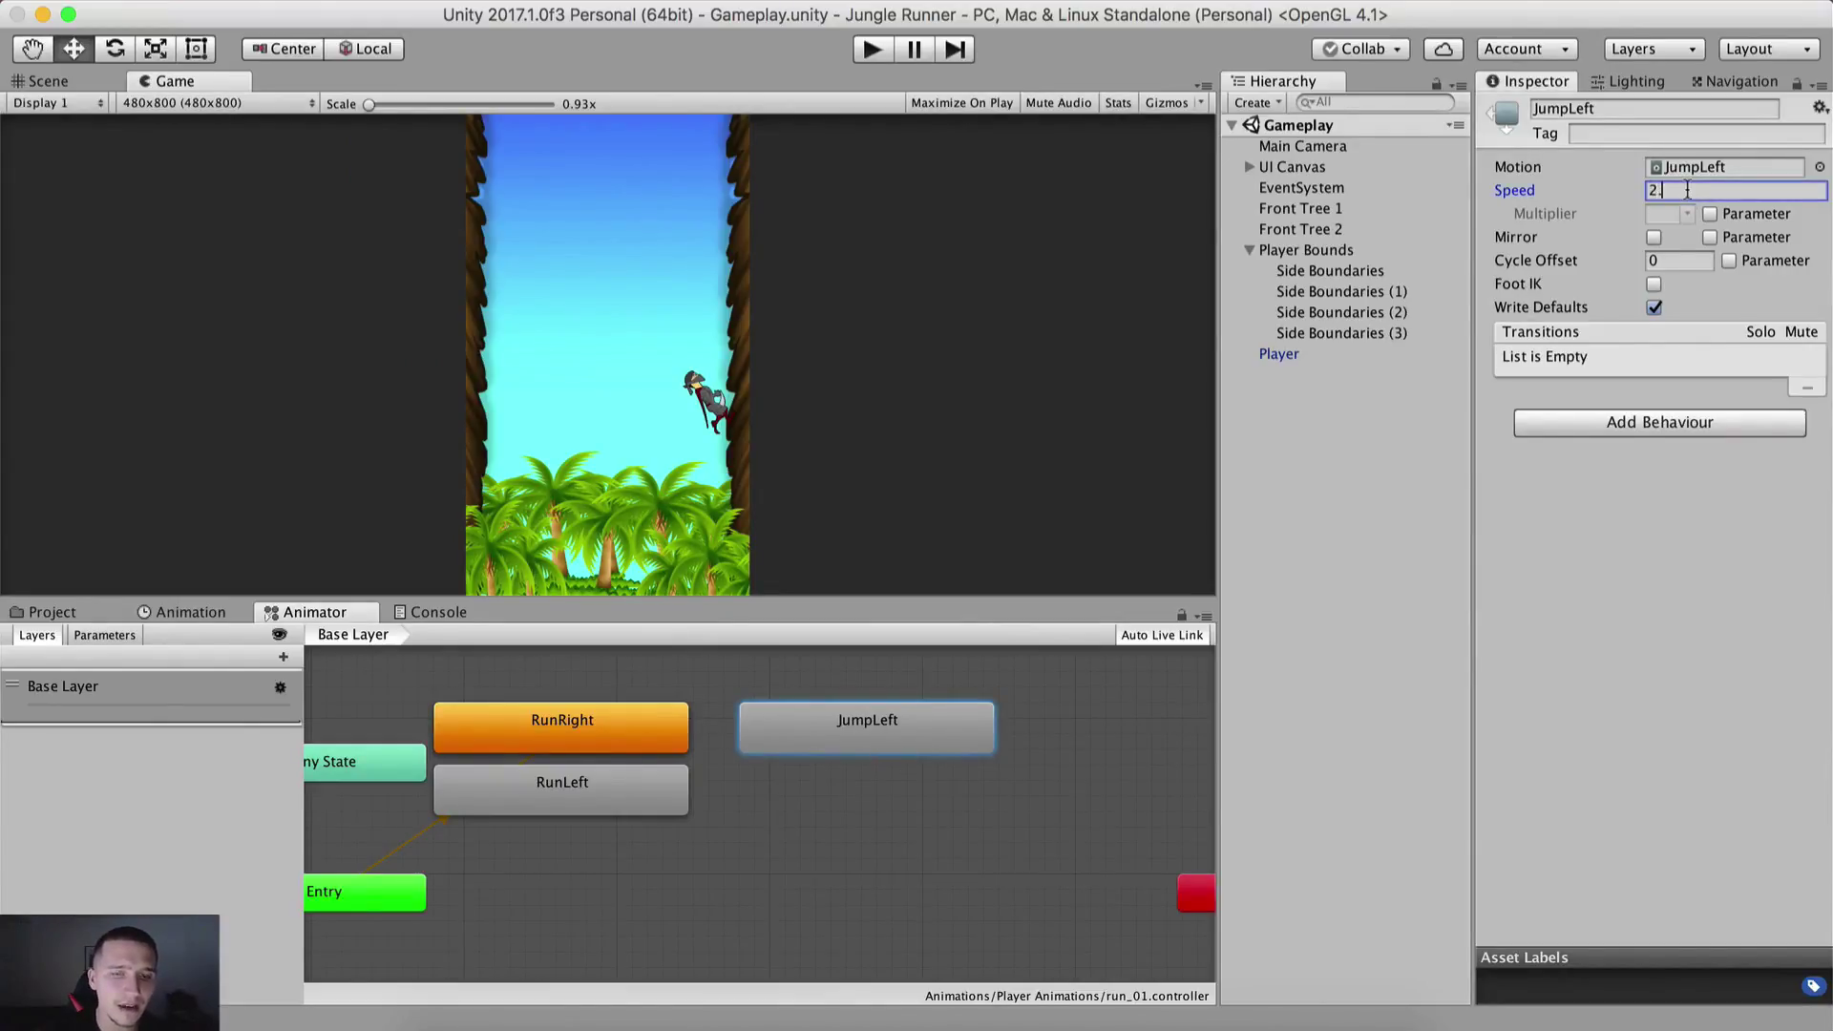
pyautogui.click(1679, 170)
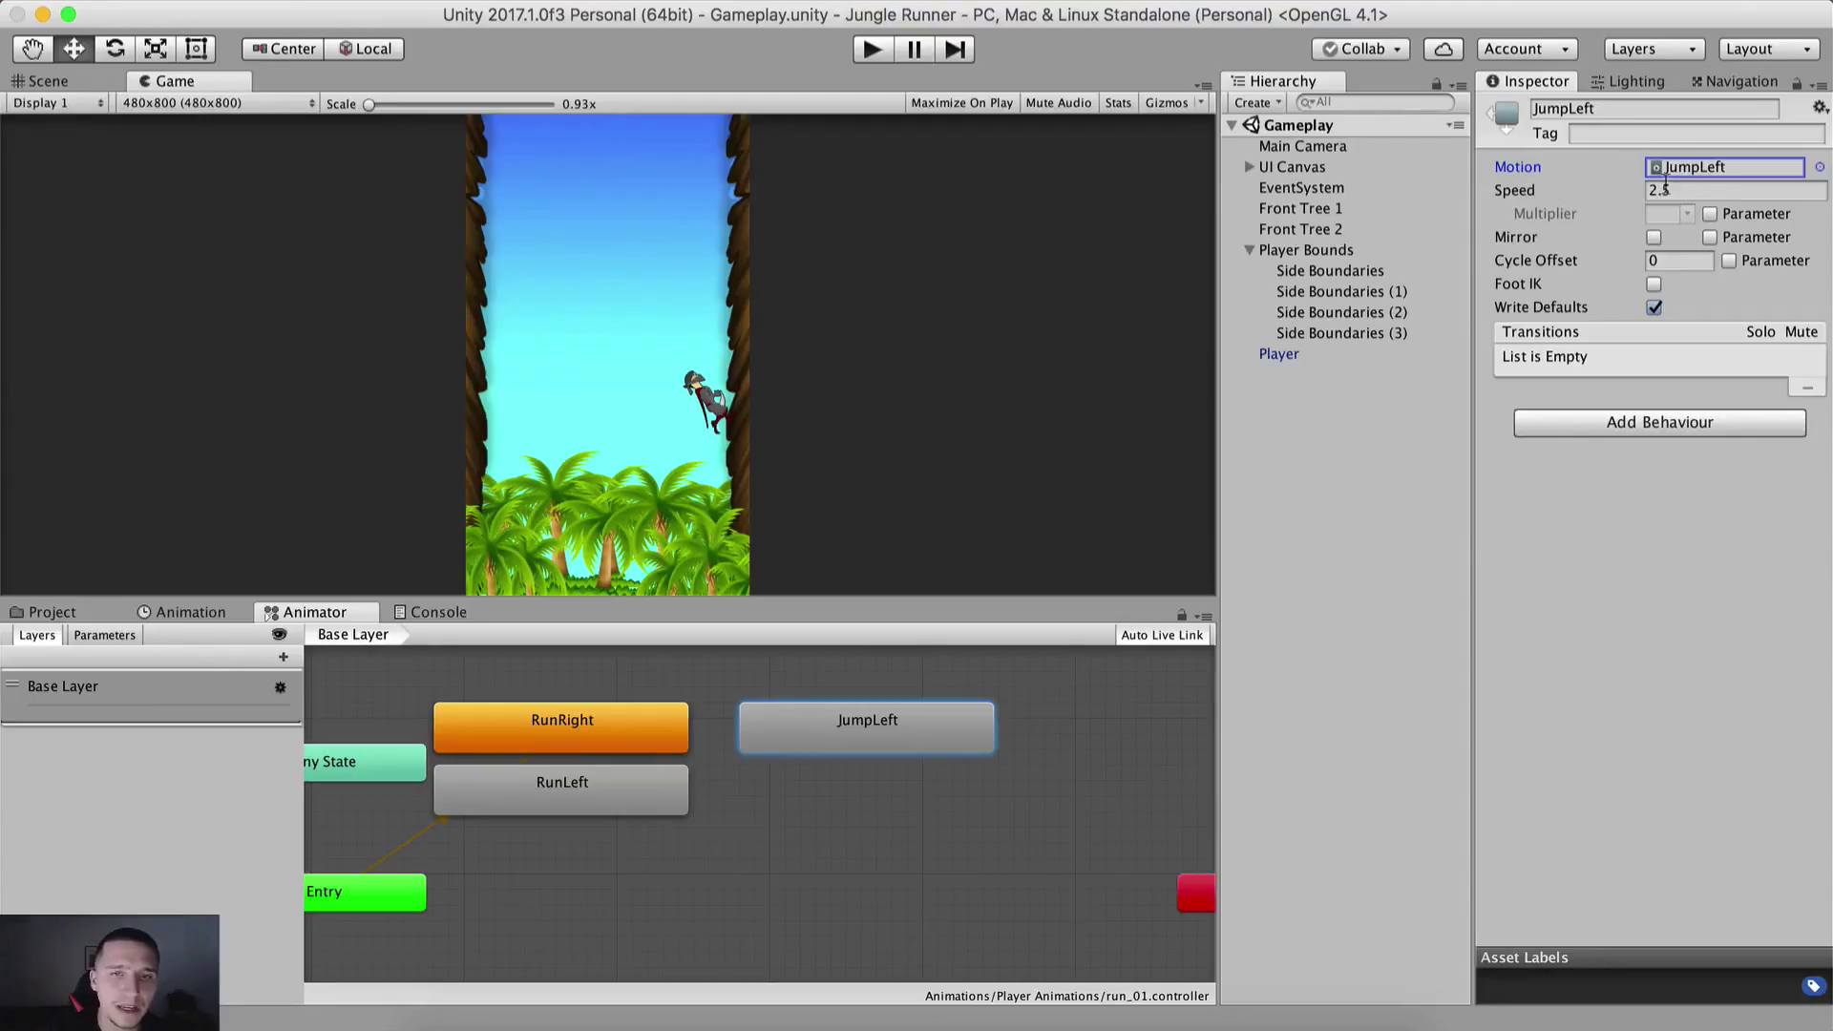
pyautogui.click(1667, 187)
# Step: Preview the JumpLeft clip, collapse its scale keys, and scrub from frame 0 to frame 60 to check the jump
pyautogui.click(194, 614)
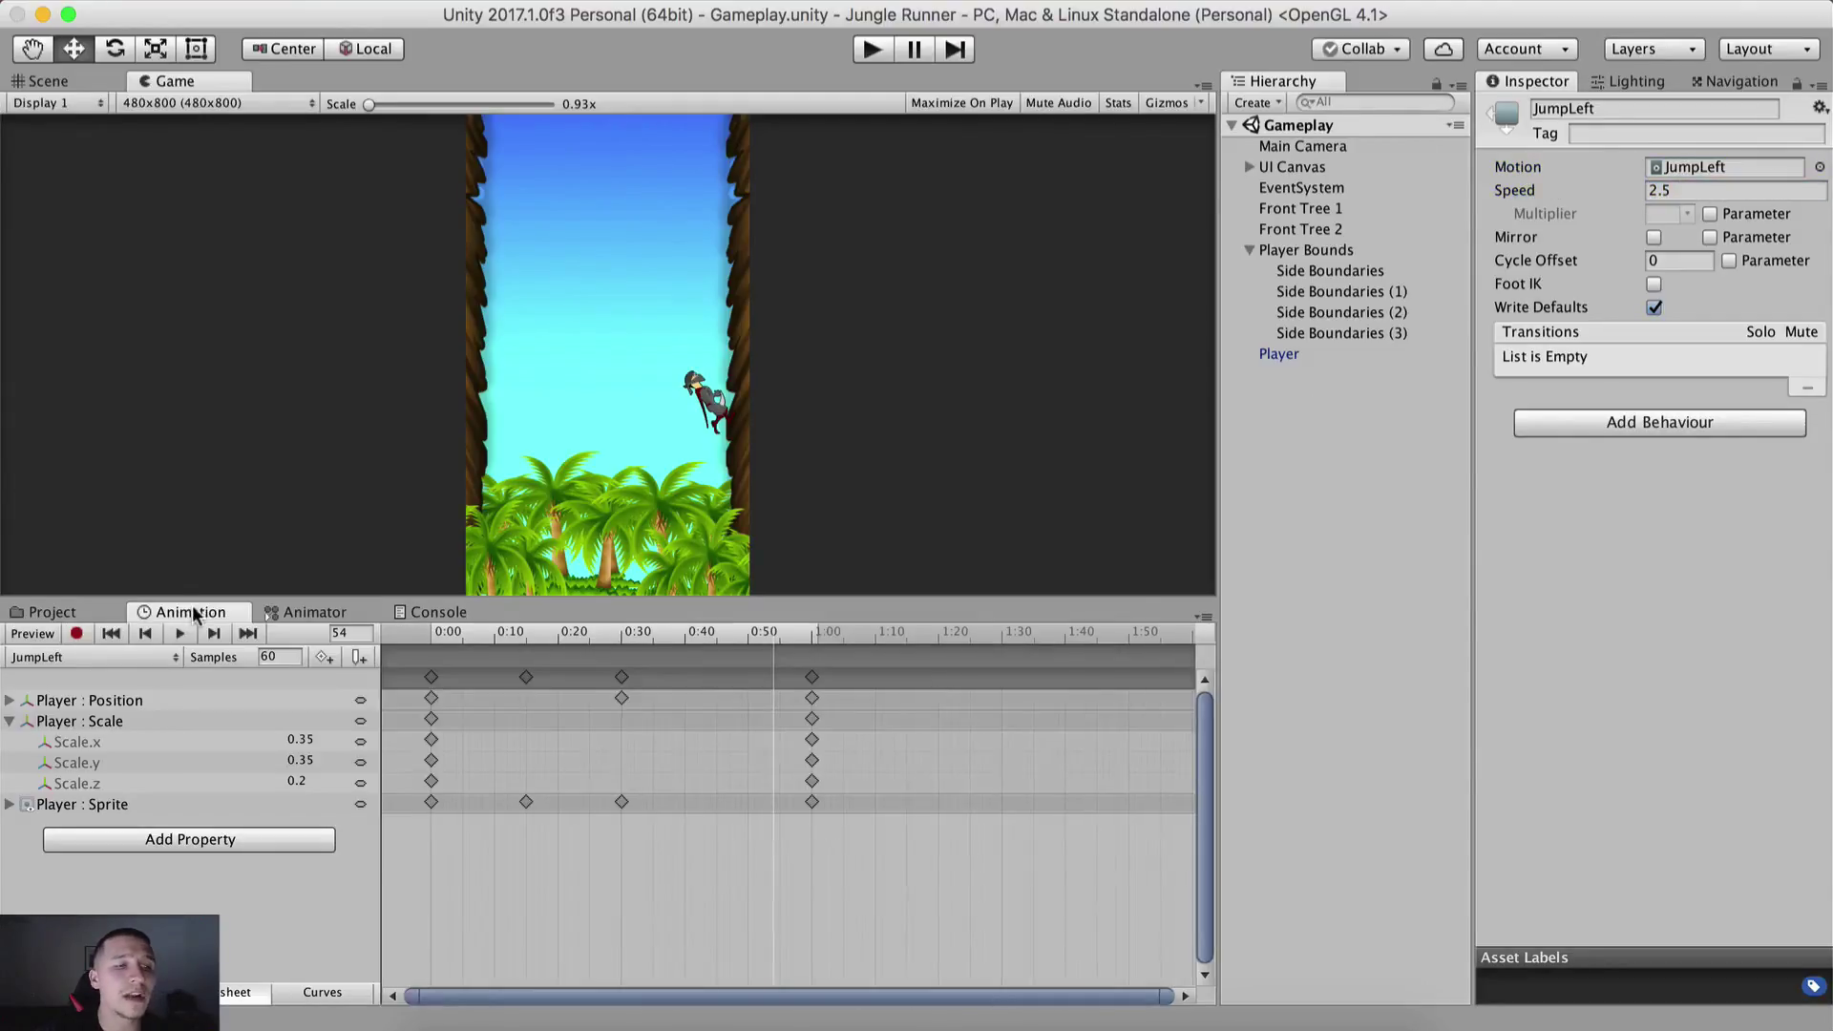
pyautogui.click(181, 634)
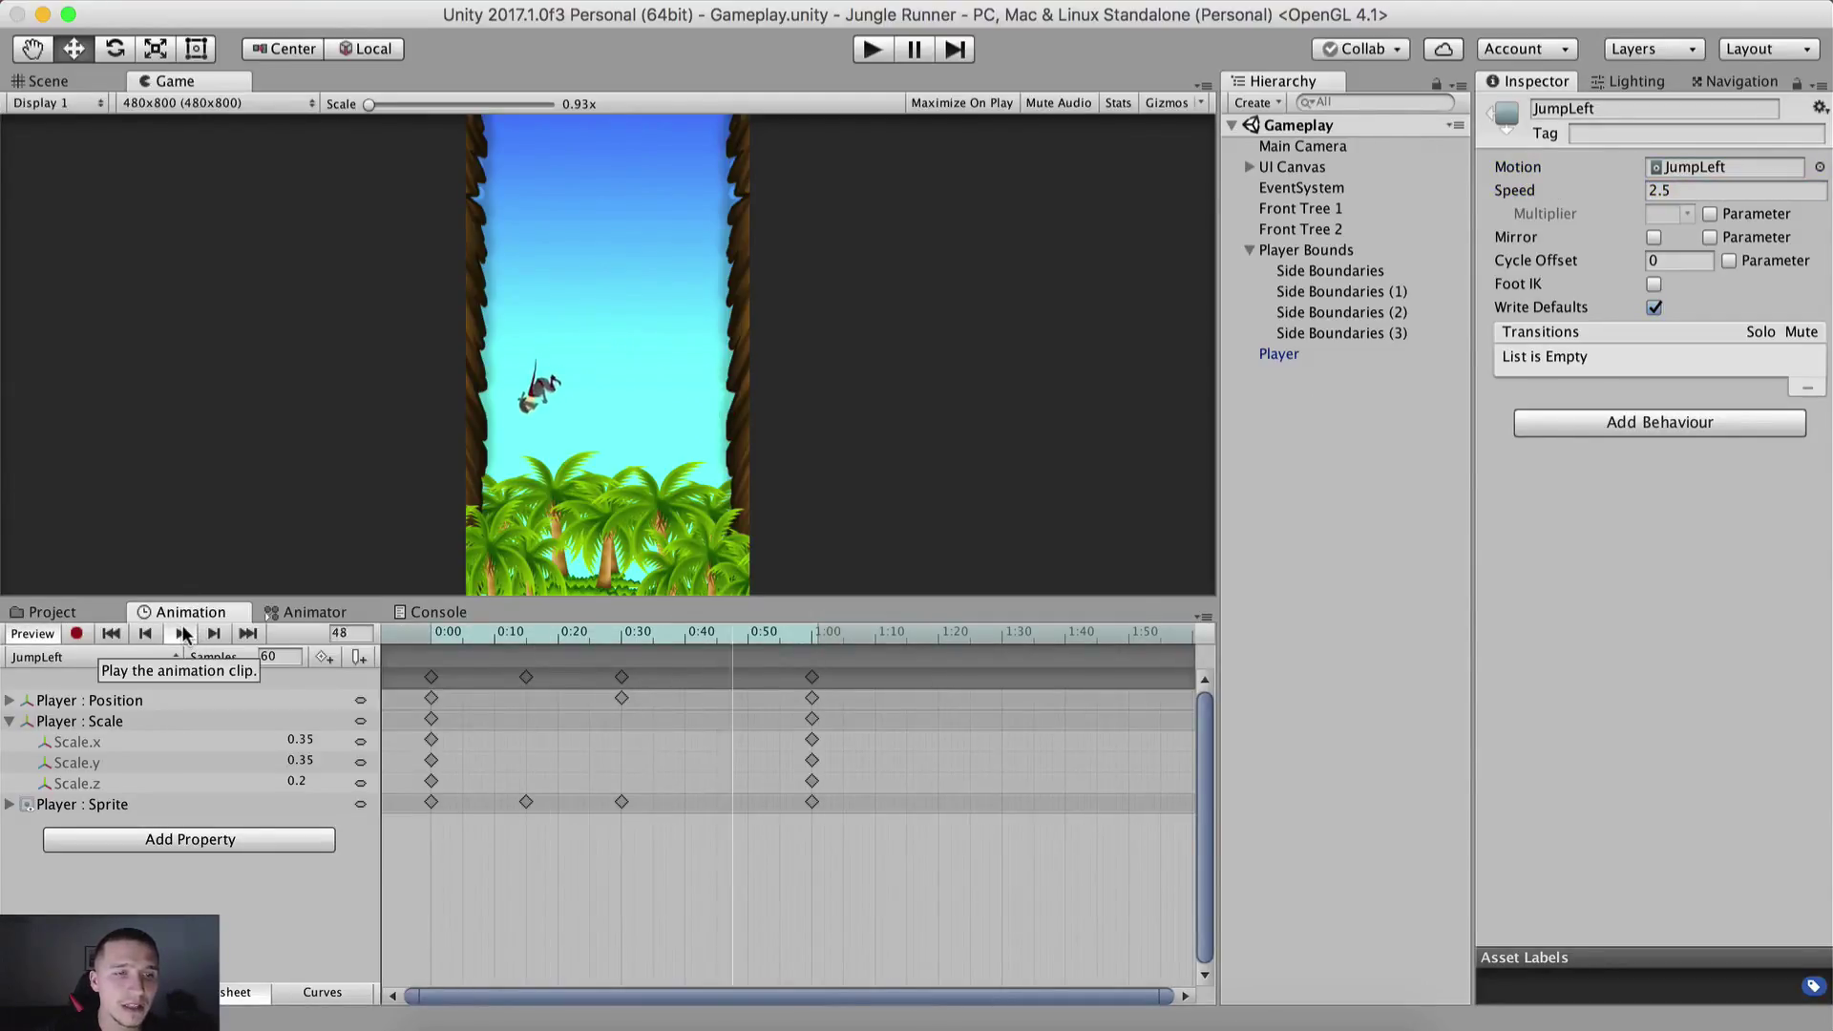
pyautogui.click(46, 630)
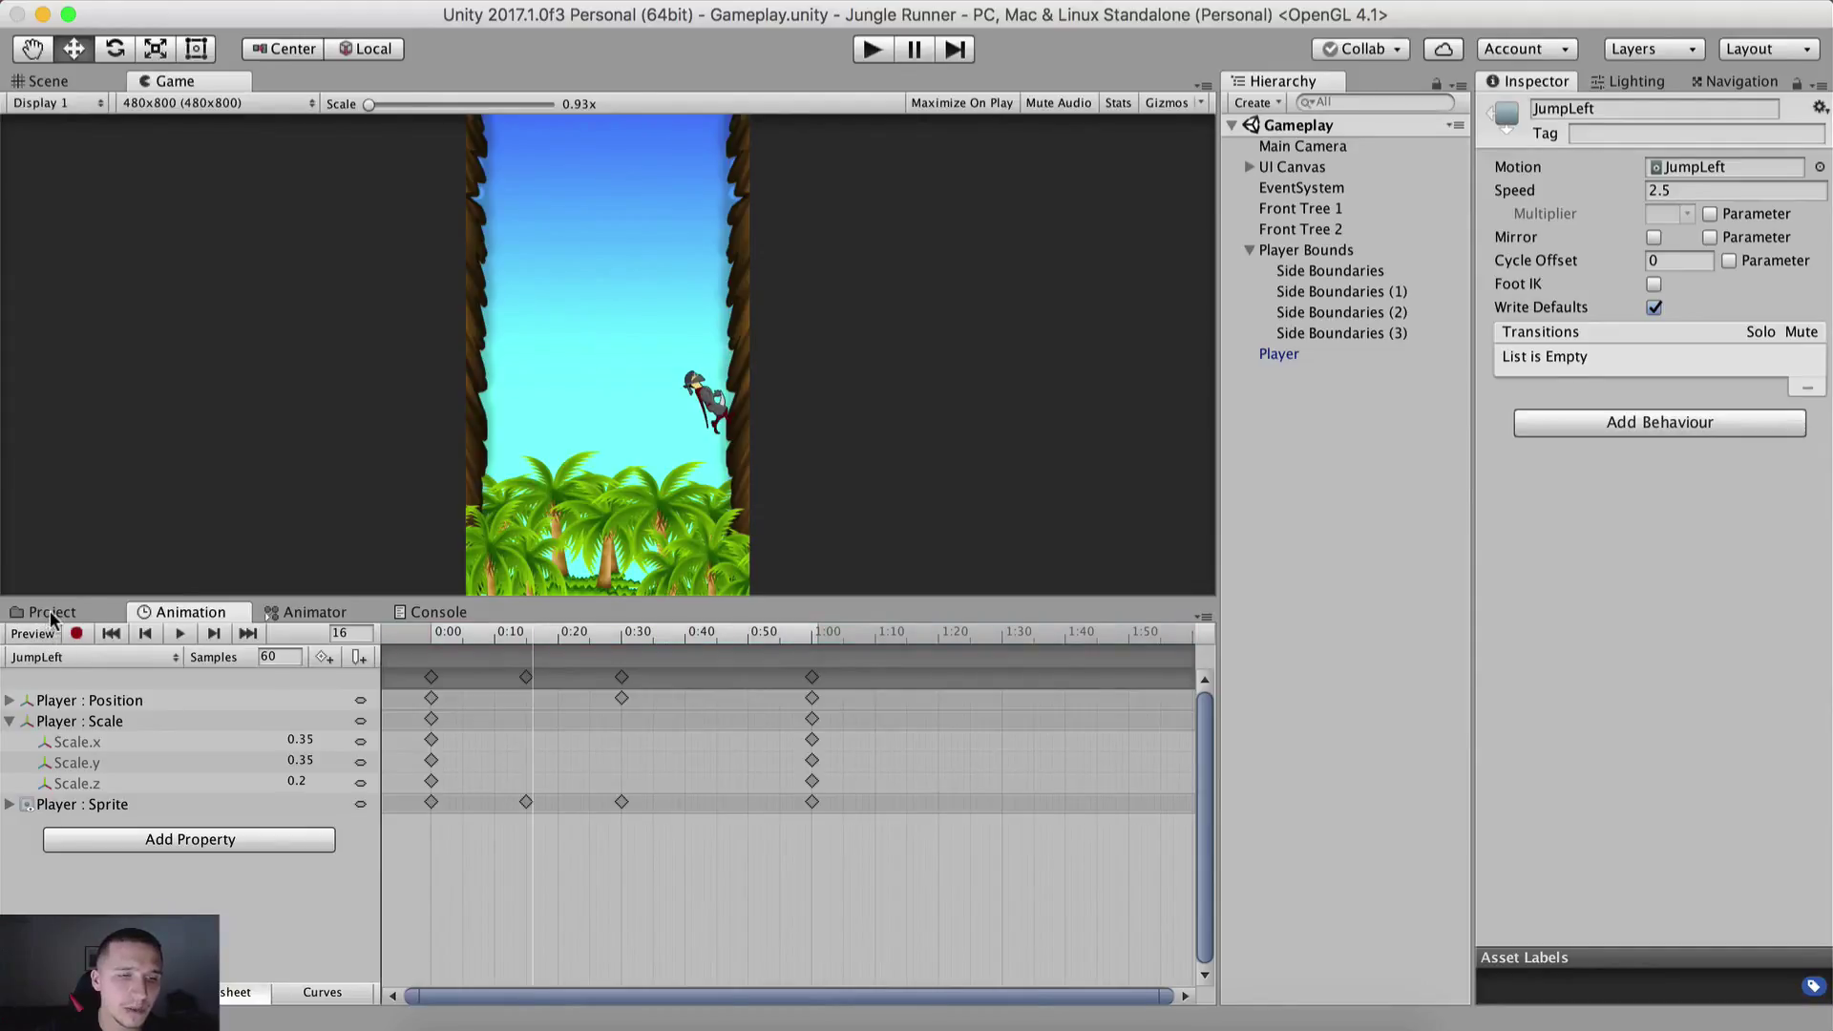
pyautogui.click(53, 614)
pyautogui.click(323, 658)
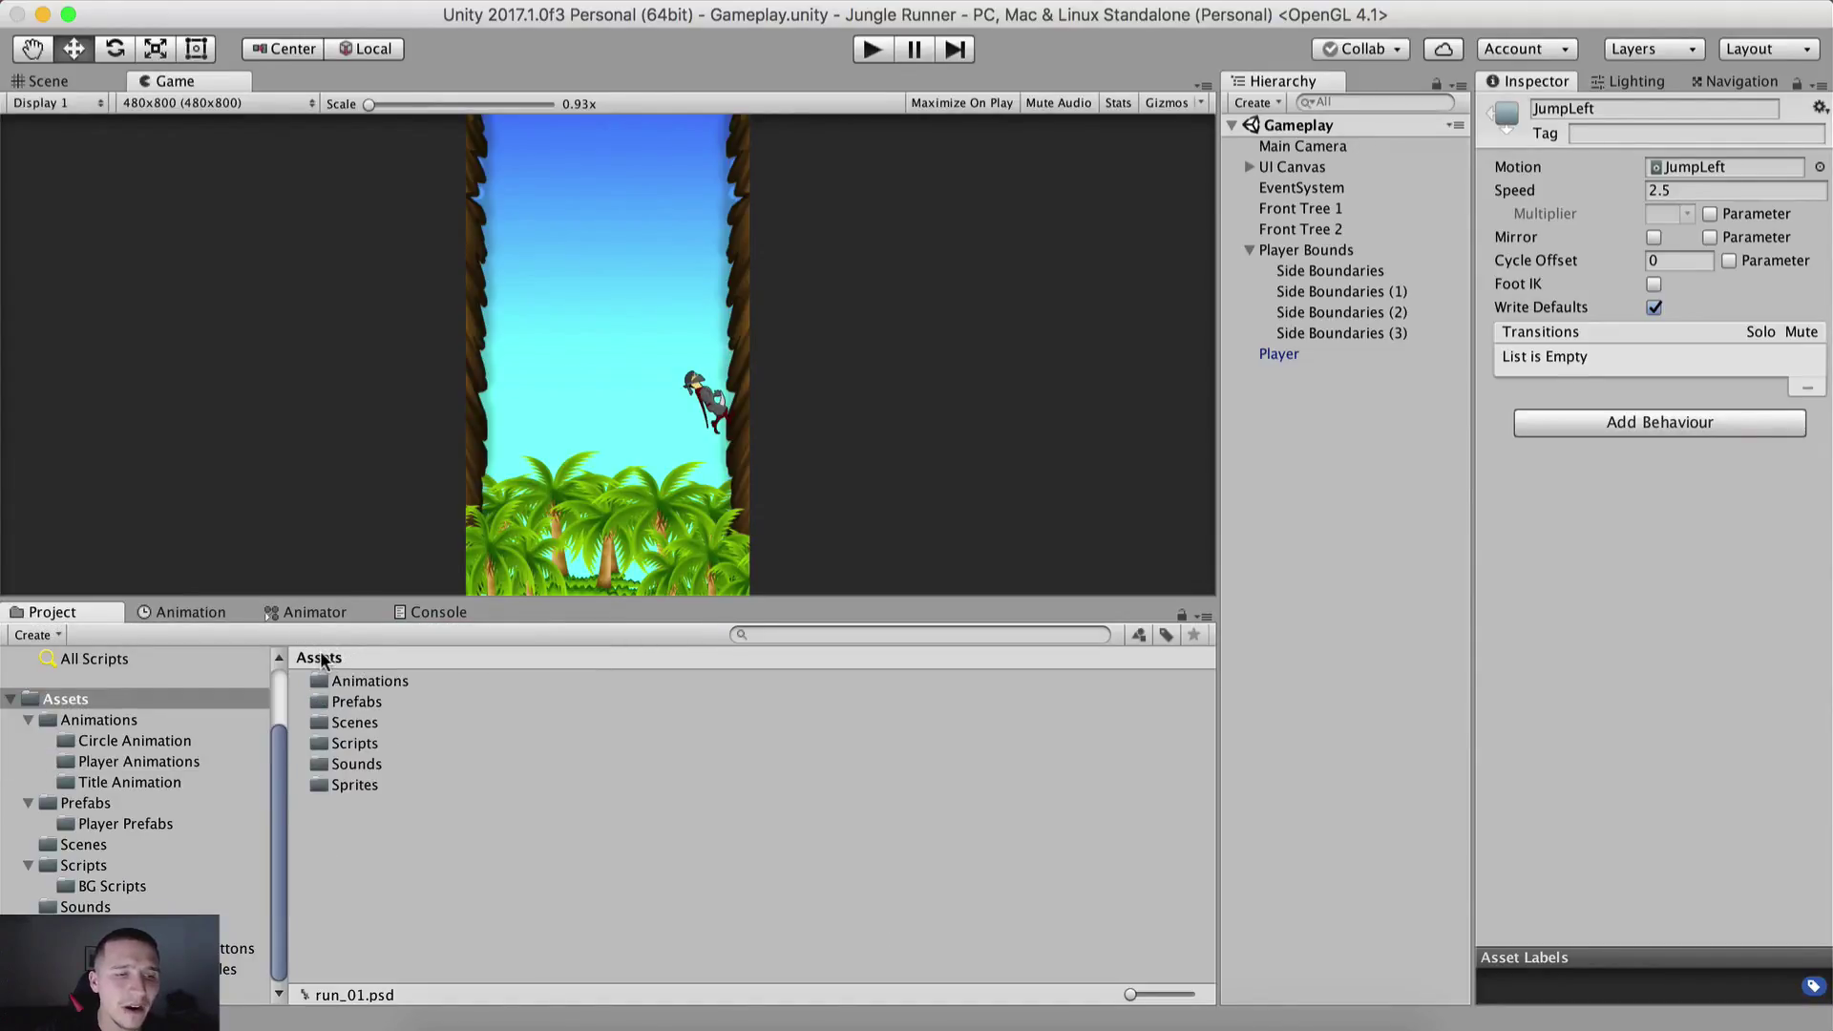
pyautogui.click(218, 613)
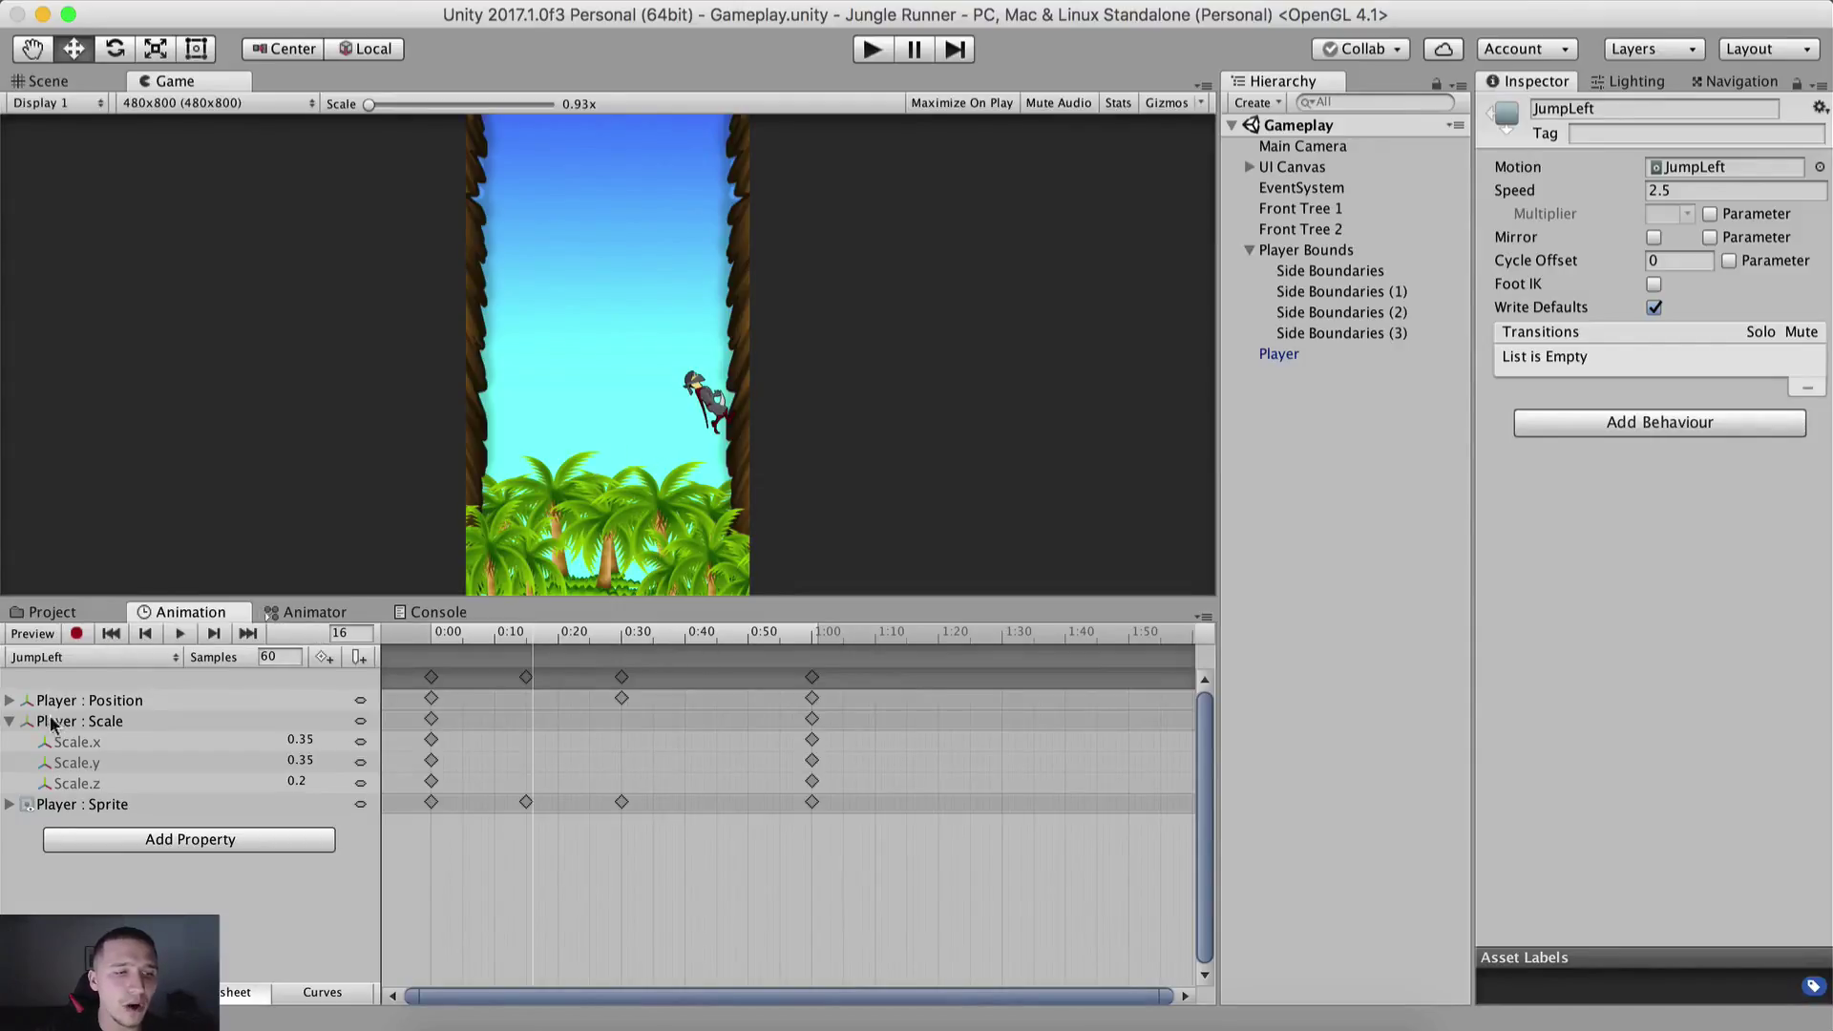
pyautogui.click(9, 721)
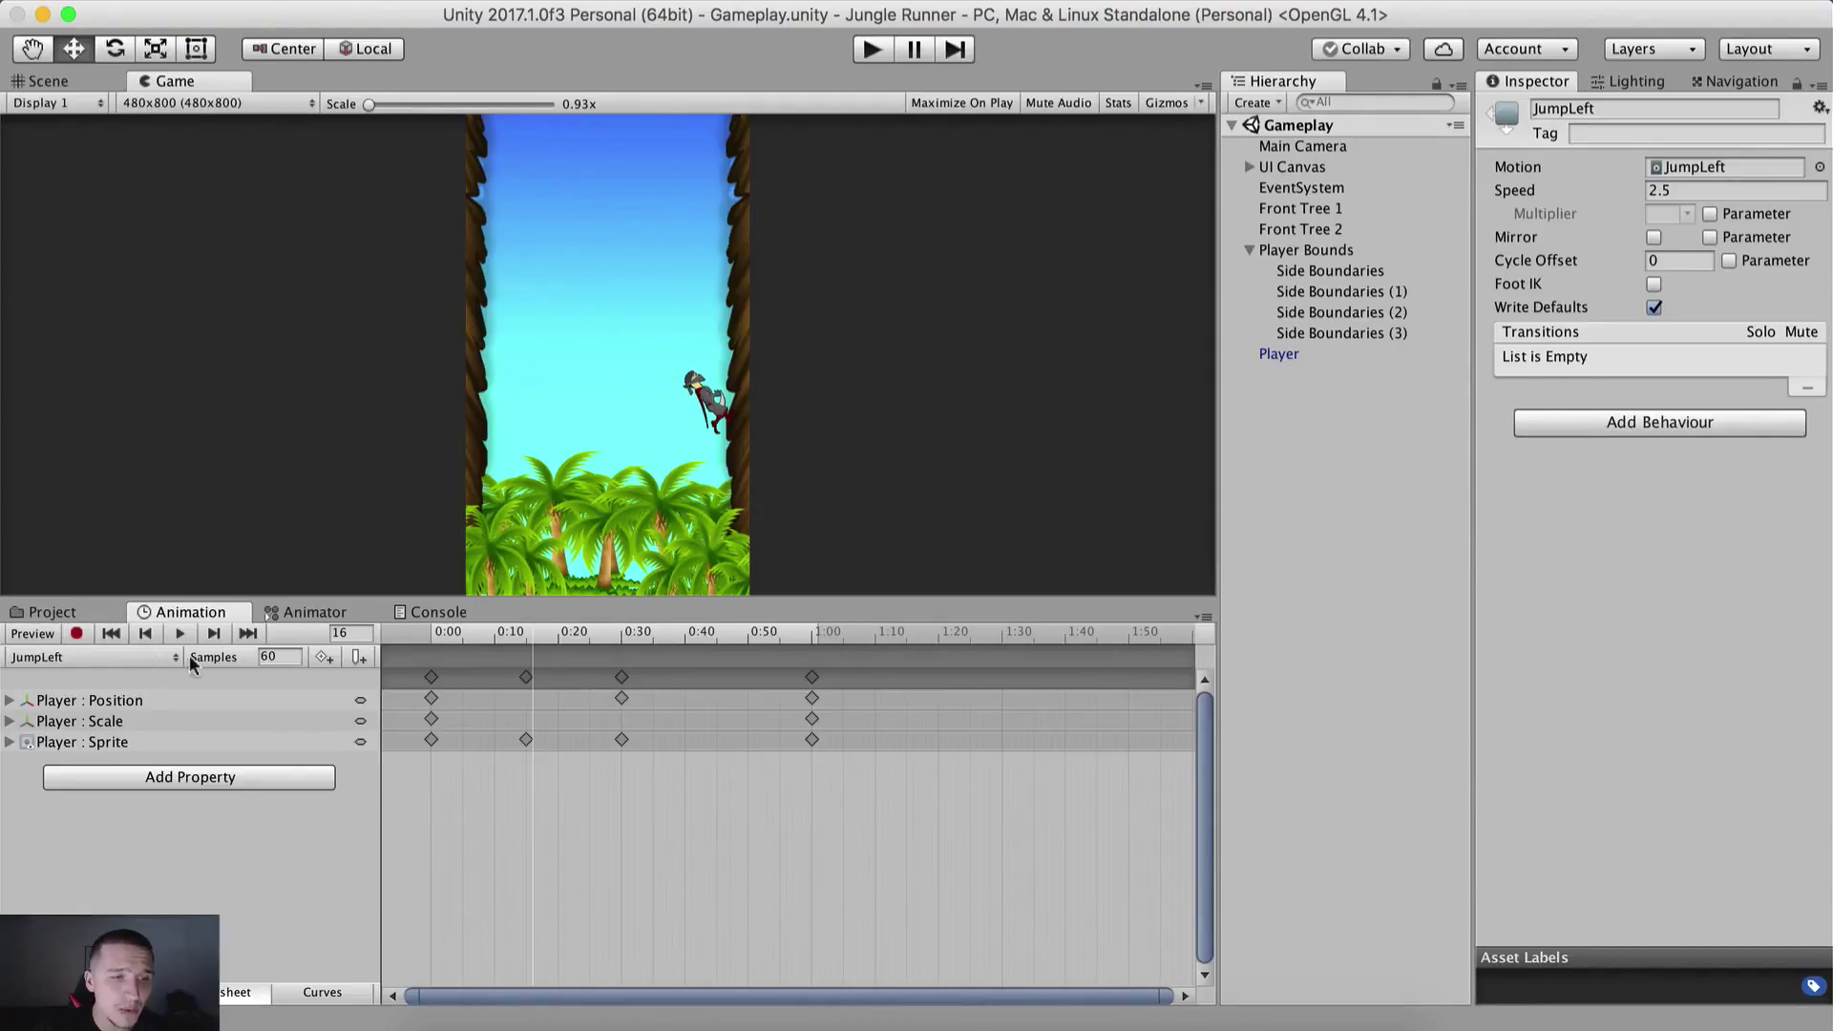
pyautogui.moveTo(427, 630); pyautogui.dragTo(814, 677)
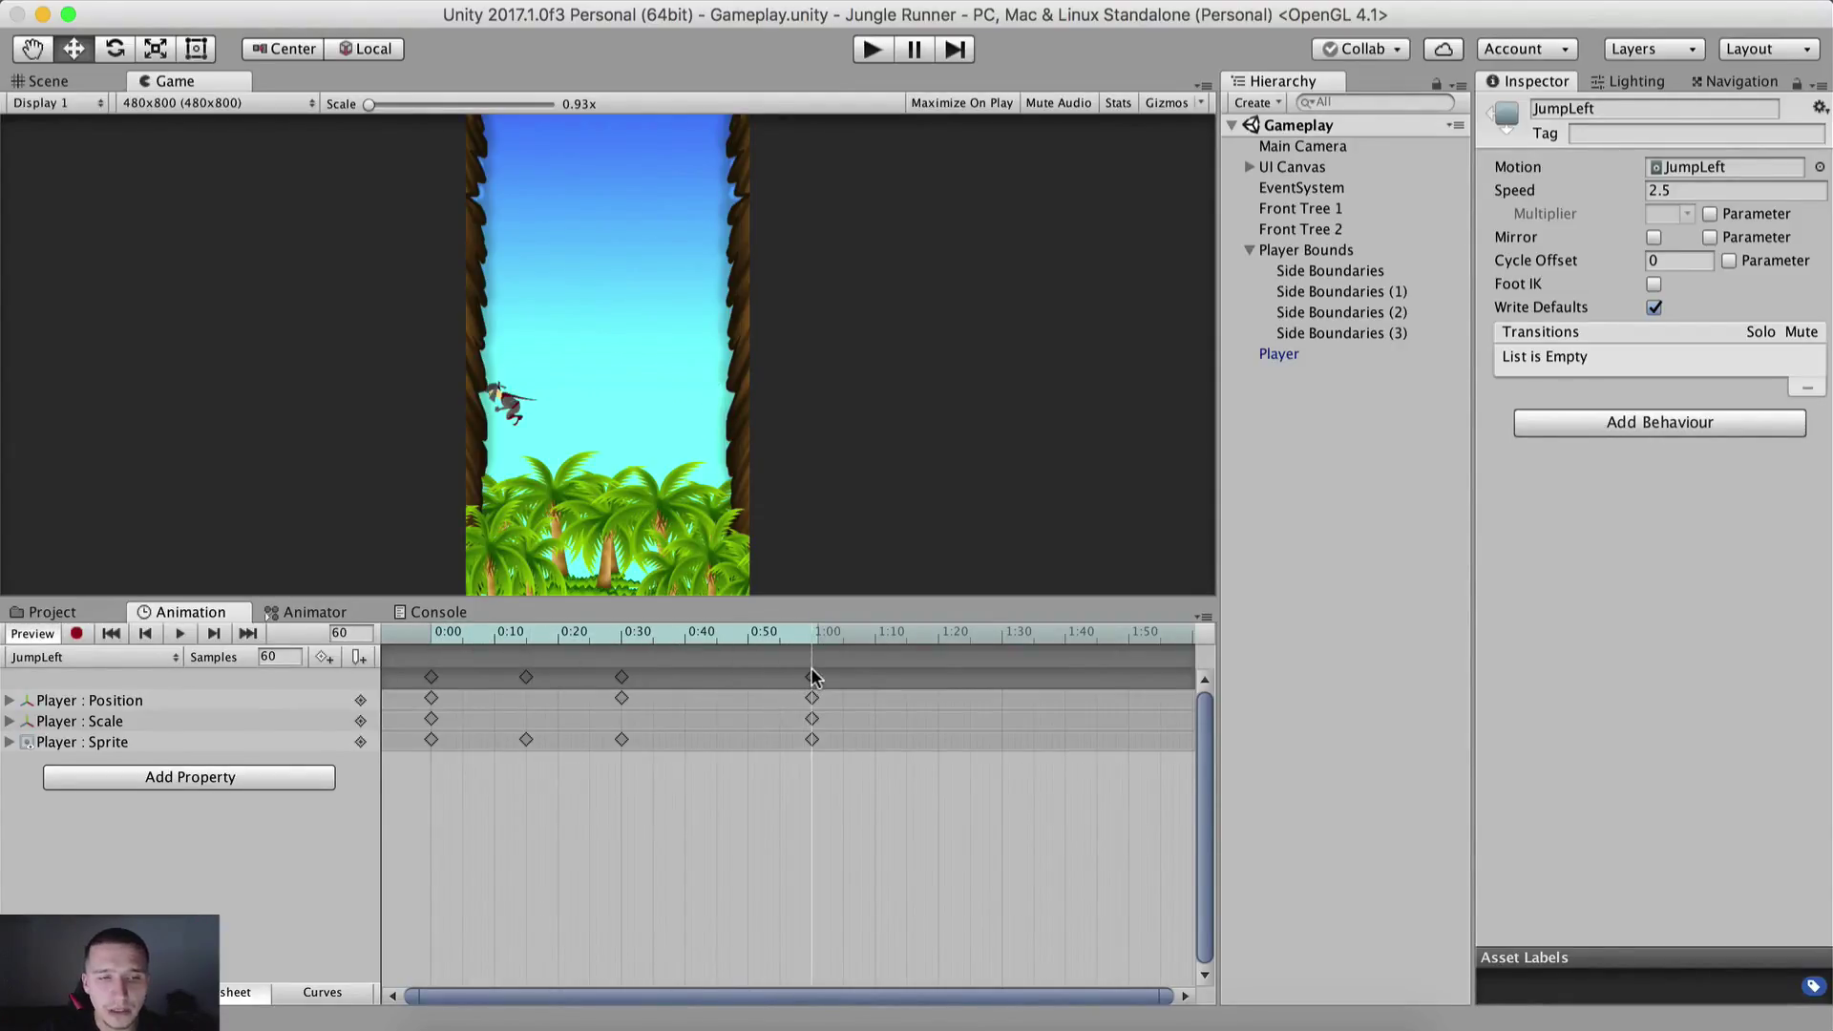
# Step: Preview the RunLeft clip to check the Player's run on the left tree, and stop the preview
pyautogui.click(90, 657)
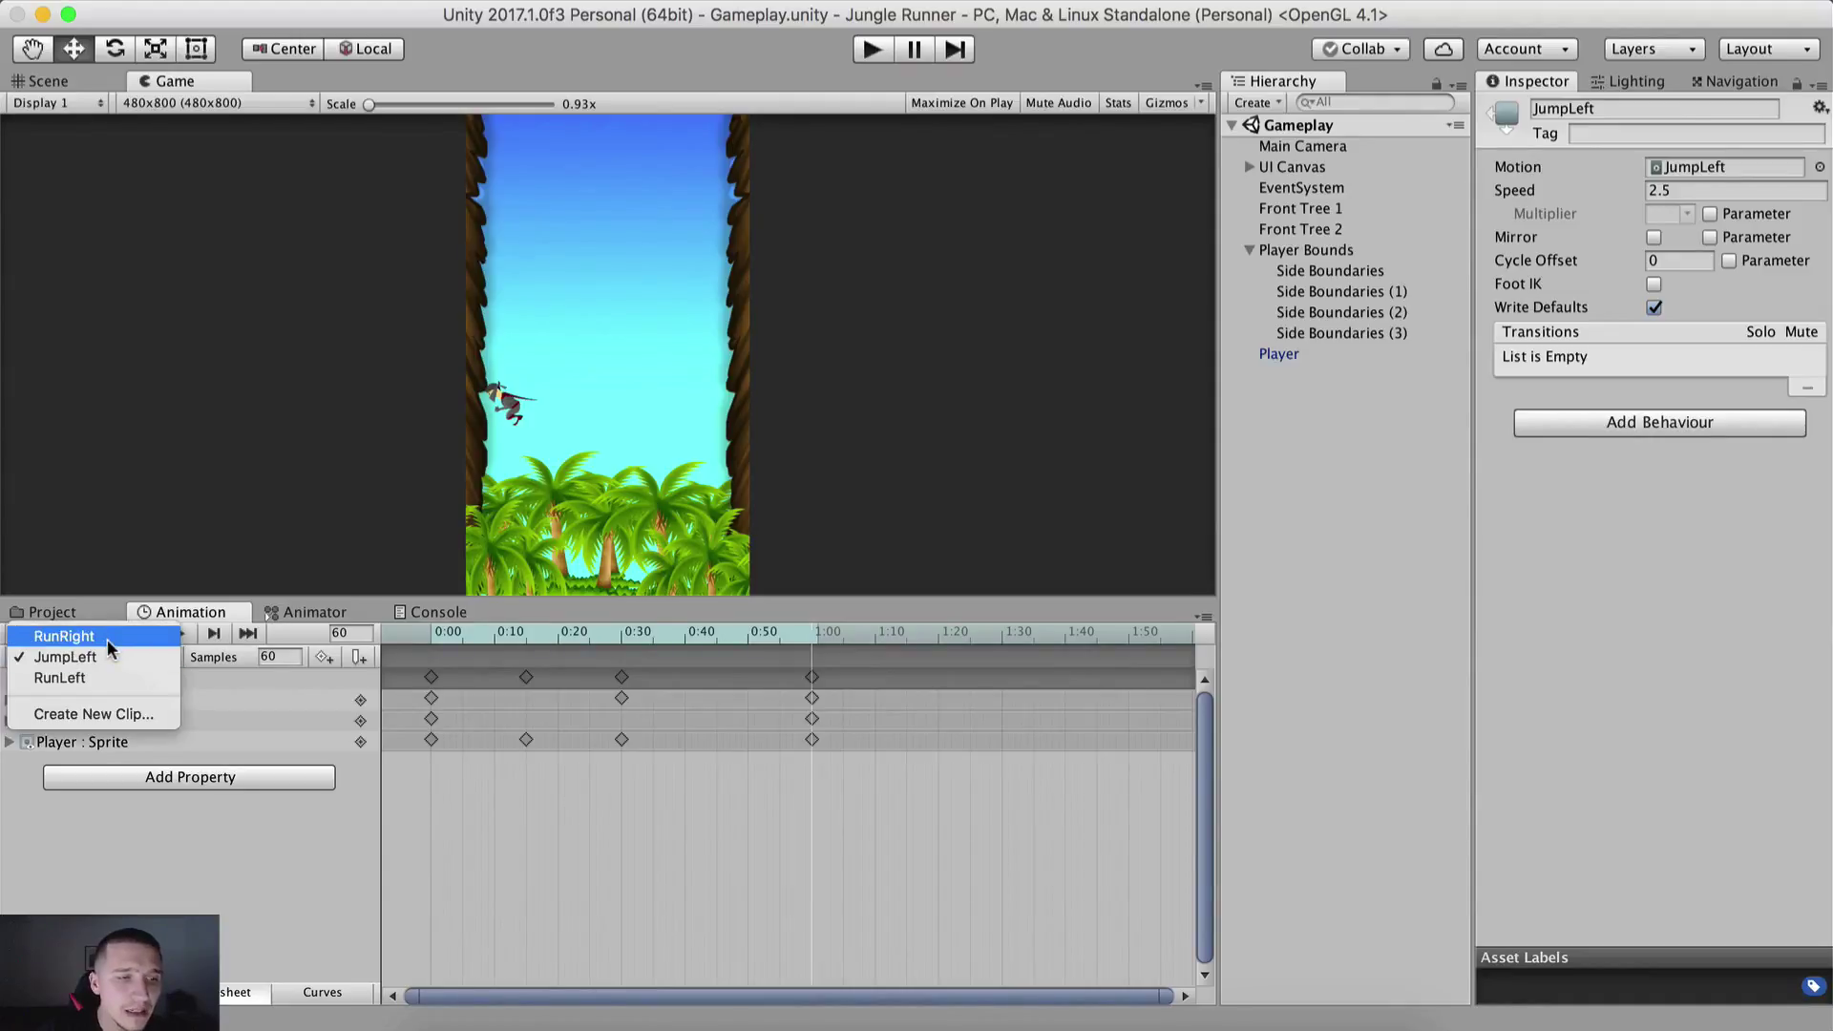
pyautogui.click(59, 677)
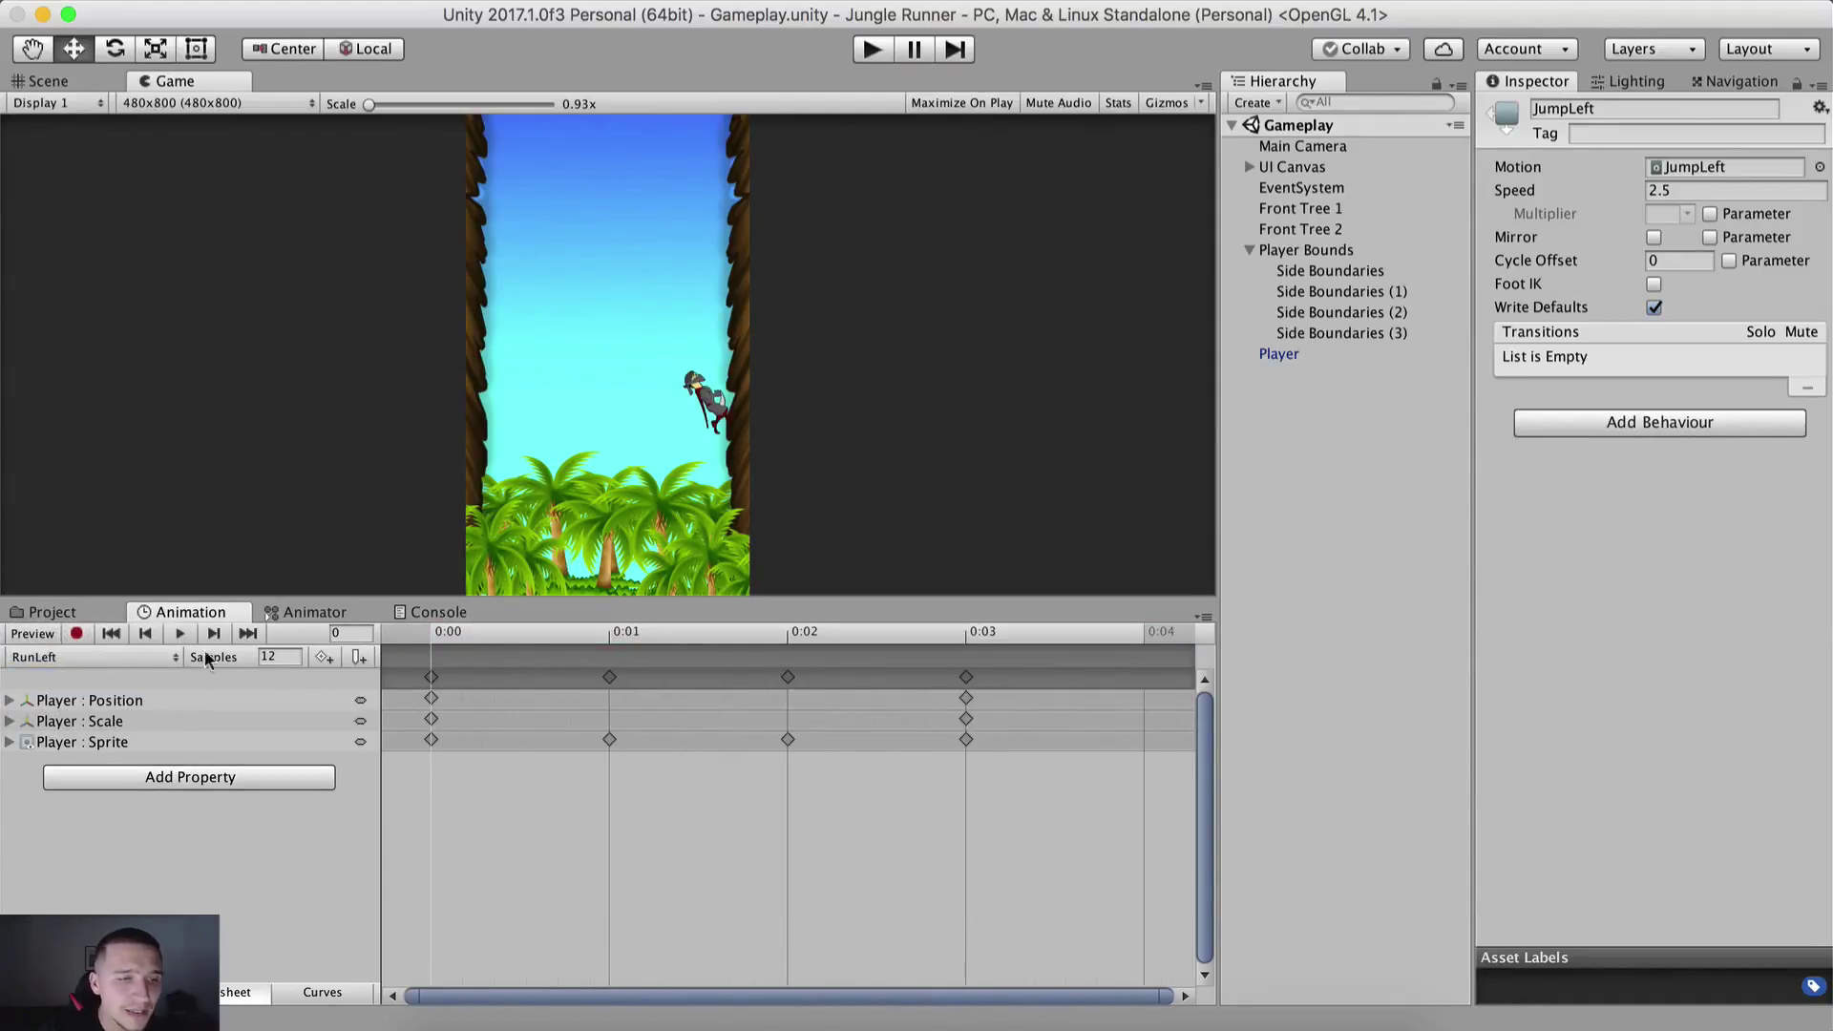
pyautogui.click(172, 634)
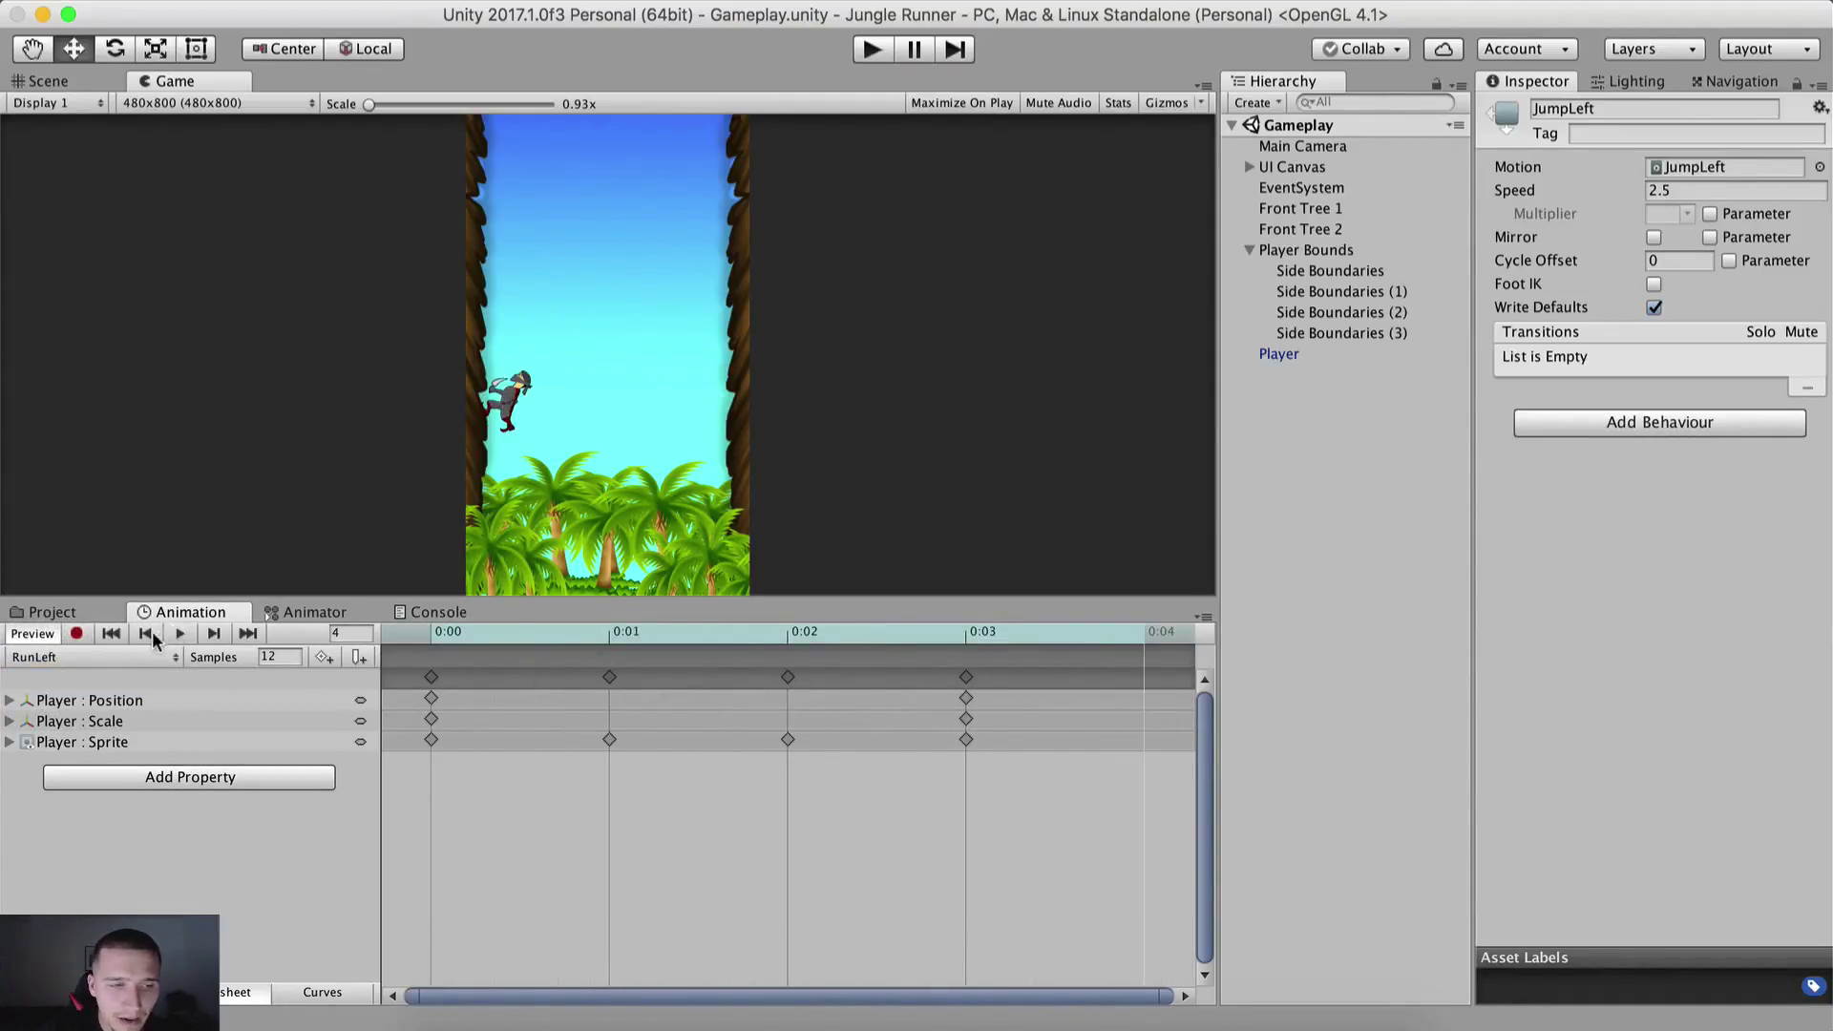
pyautogui.click(38, 635)
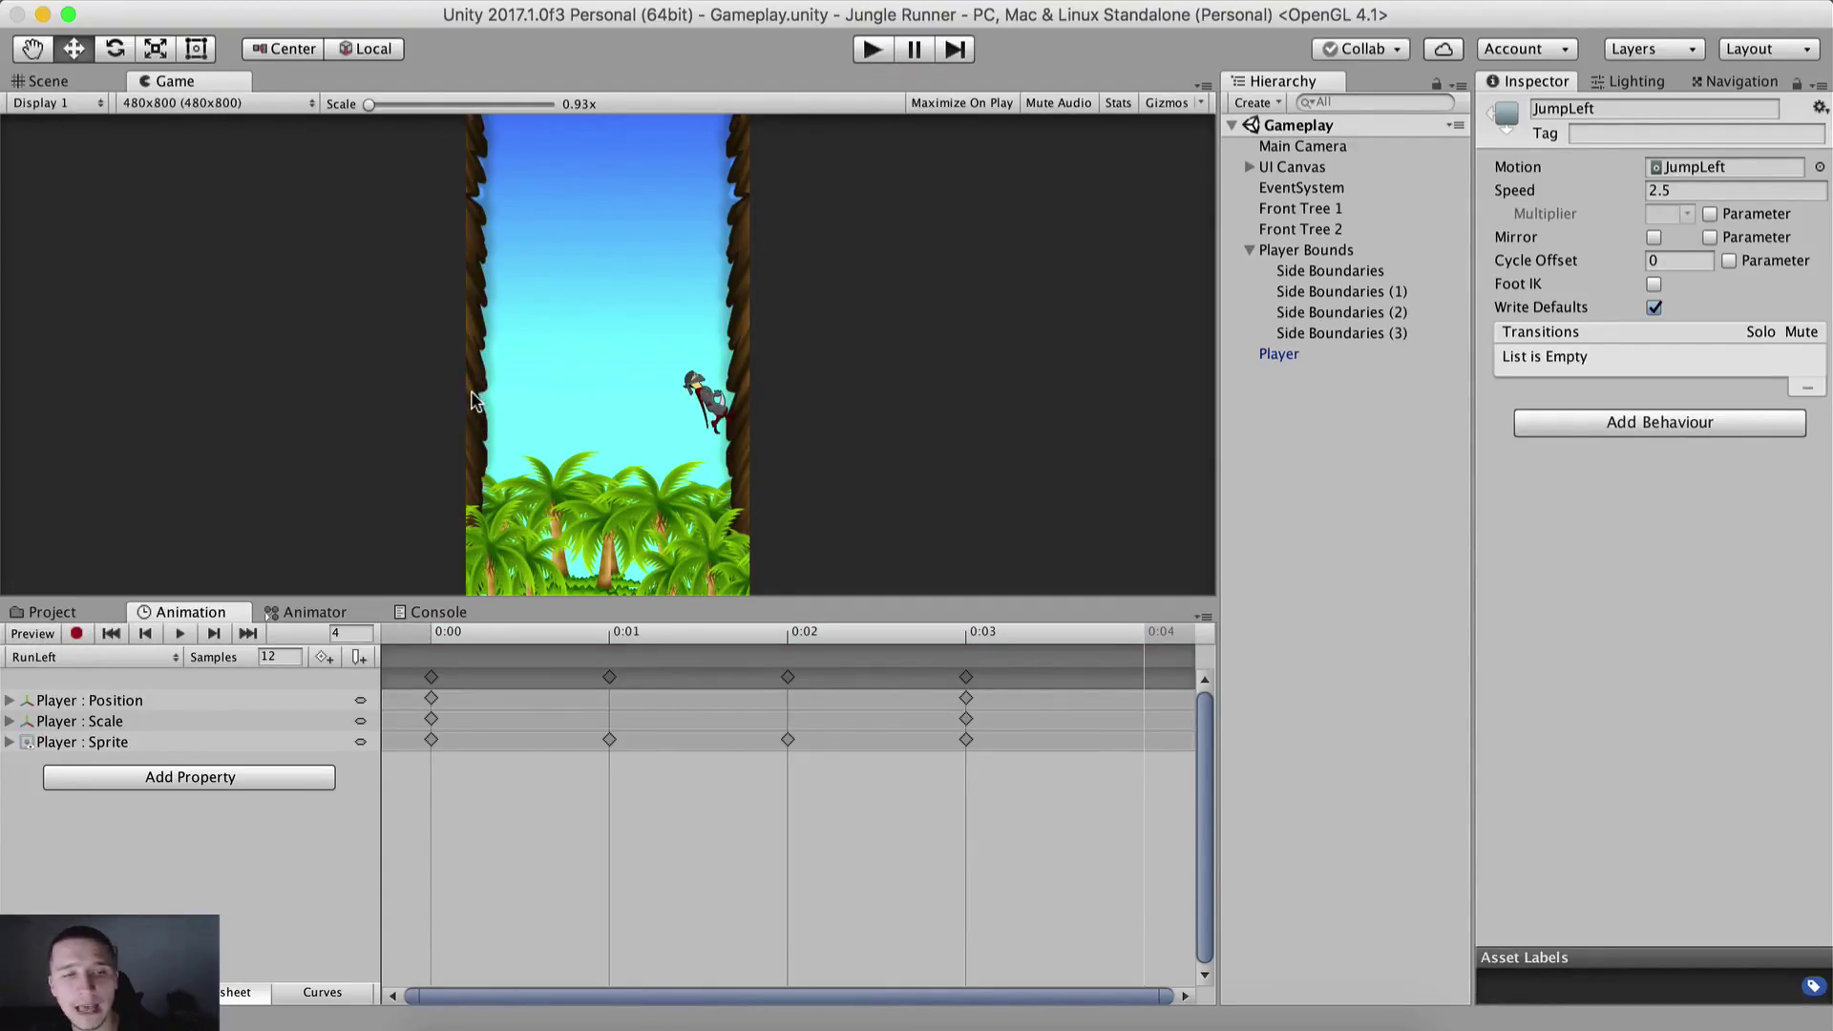
# Step: Preview the RunRight clip to check the Player's run on the right tree, and stop the preview
pyautogui.click(57, 657)
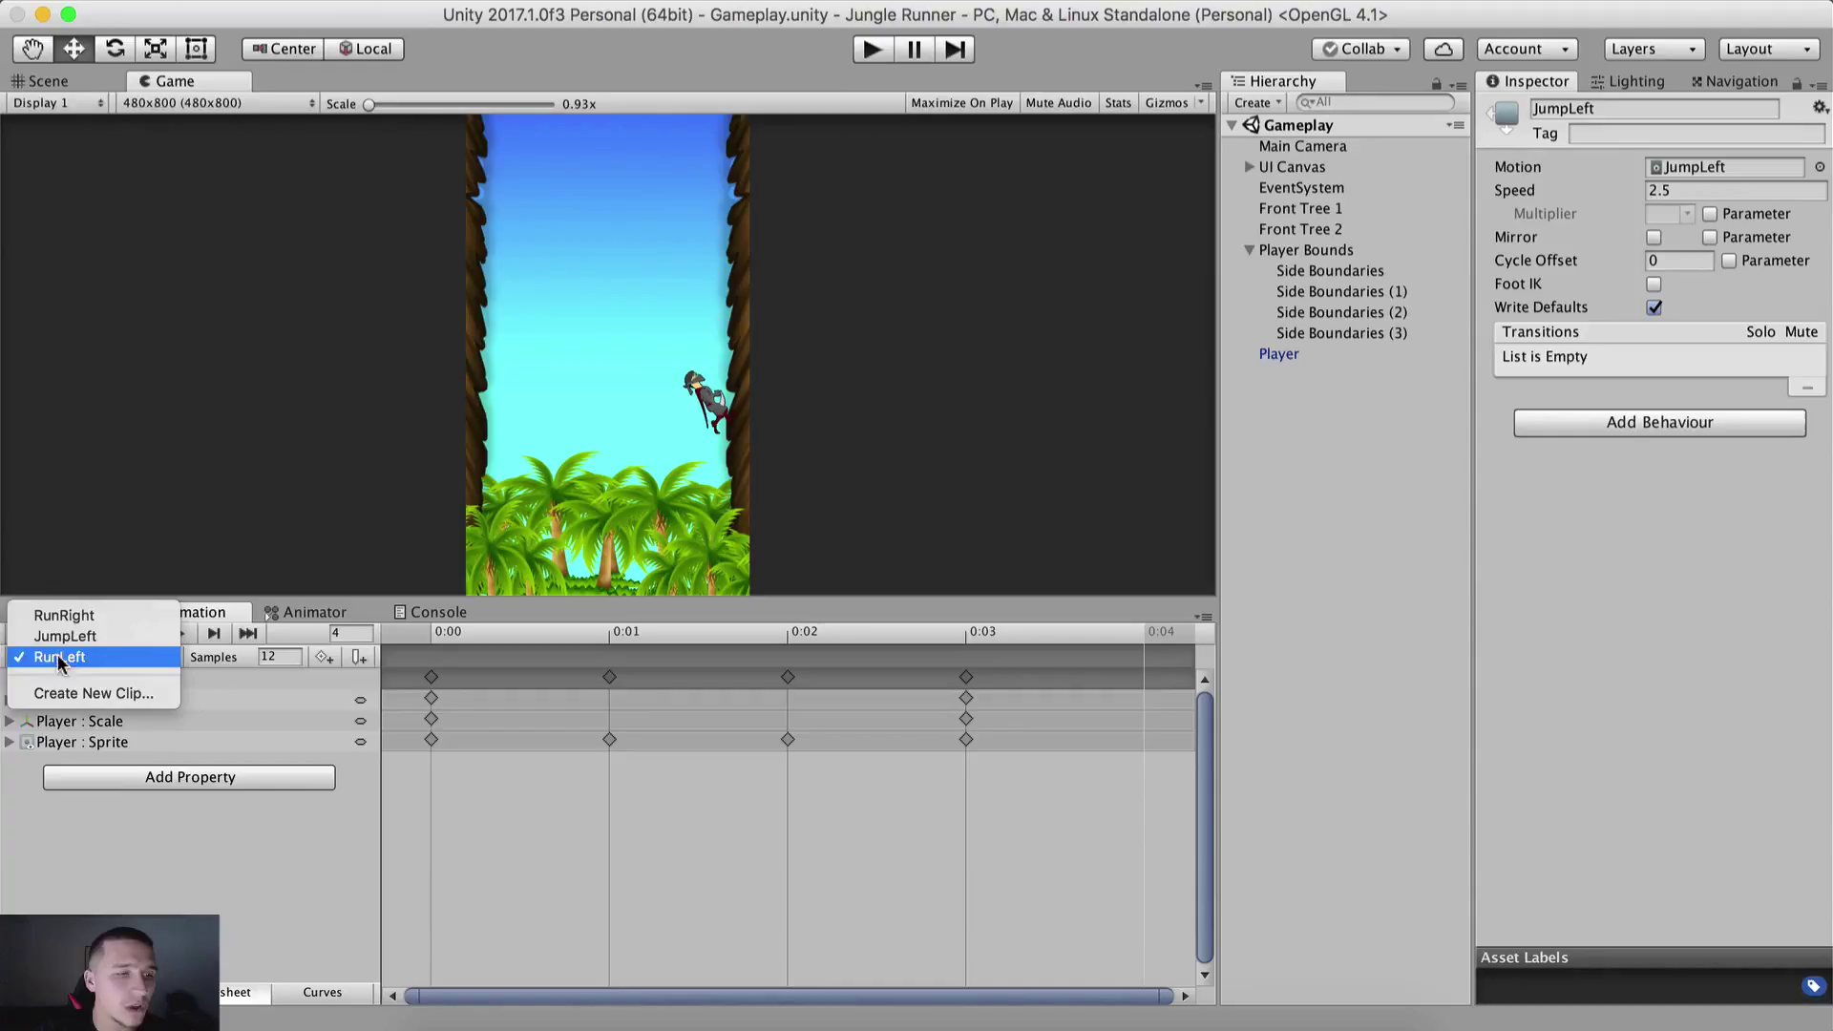
pyautogui.click(94, 614)
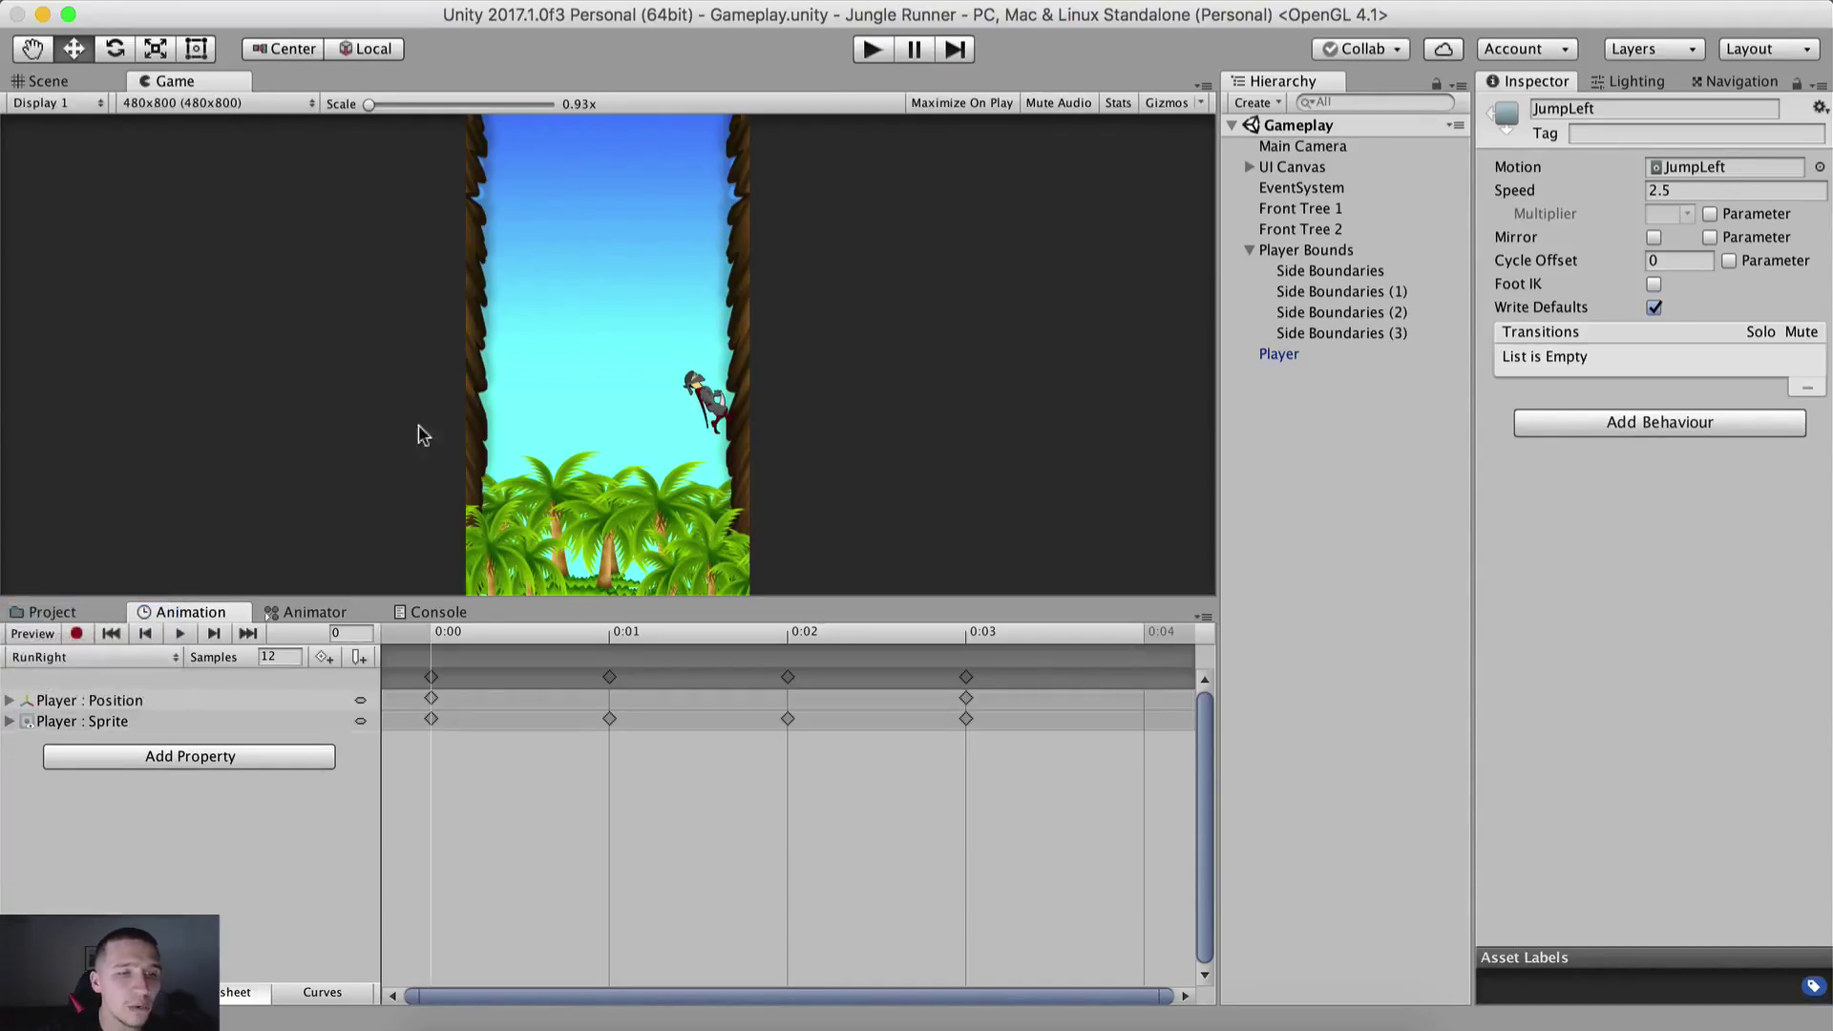
pyautogui.click(176, 636)
pyautogui.click(44, 634)
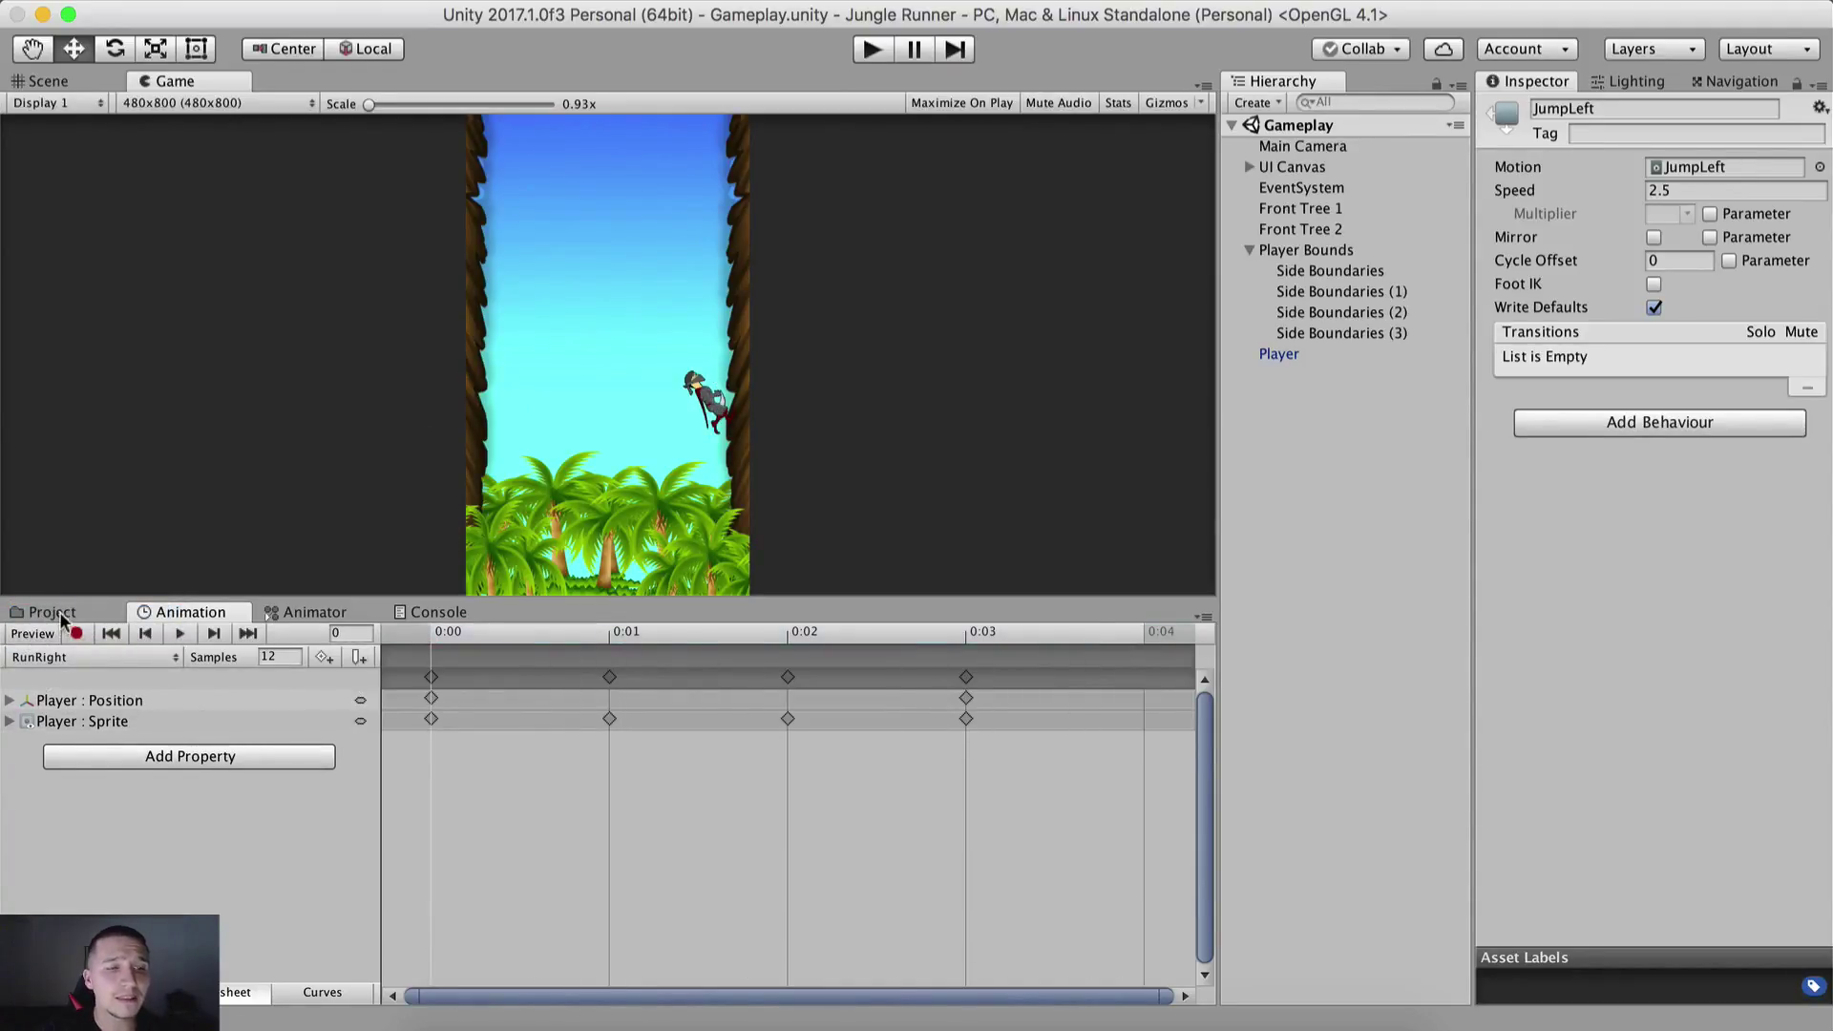
# Step: Examine the Player's X, Y and Z position keys in the RunRight clip and the list of available clips
pyautogui.click(58, 613)
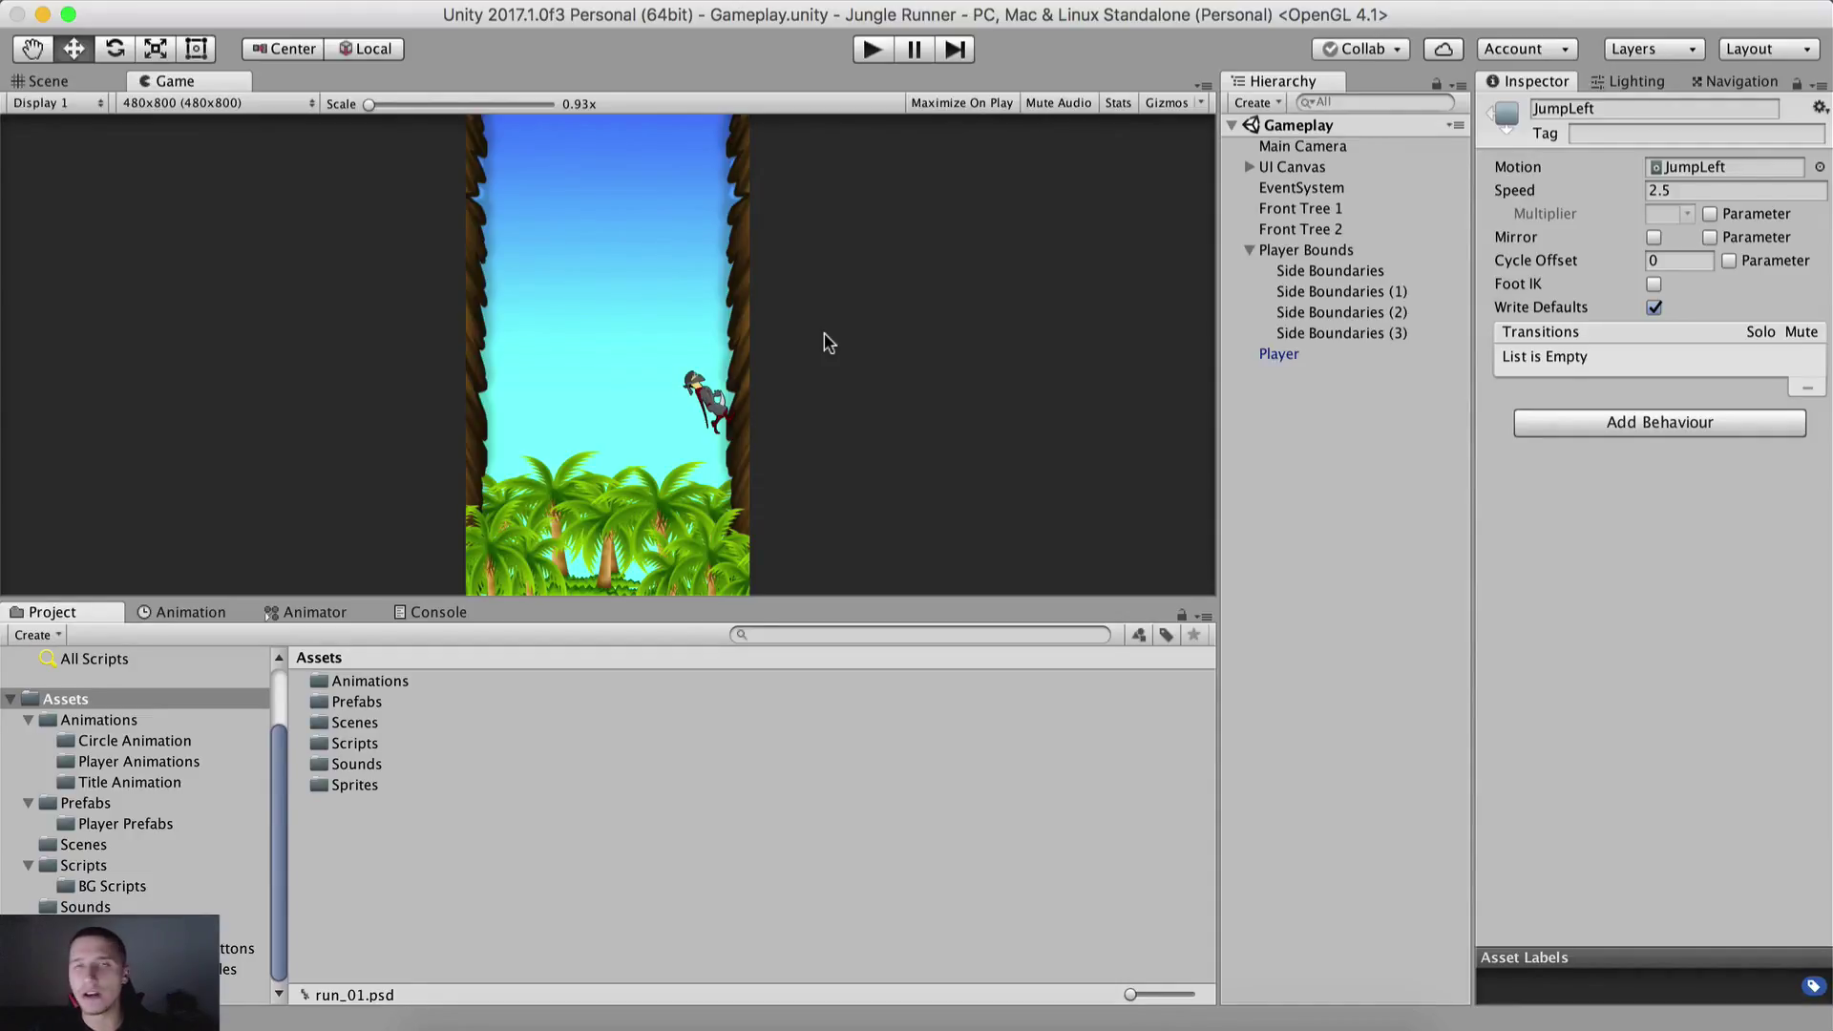
pyautogui.click(221, 614)
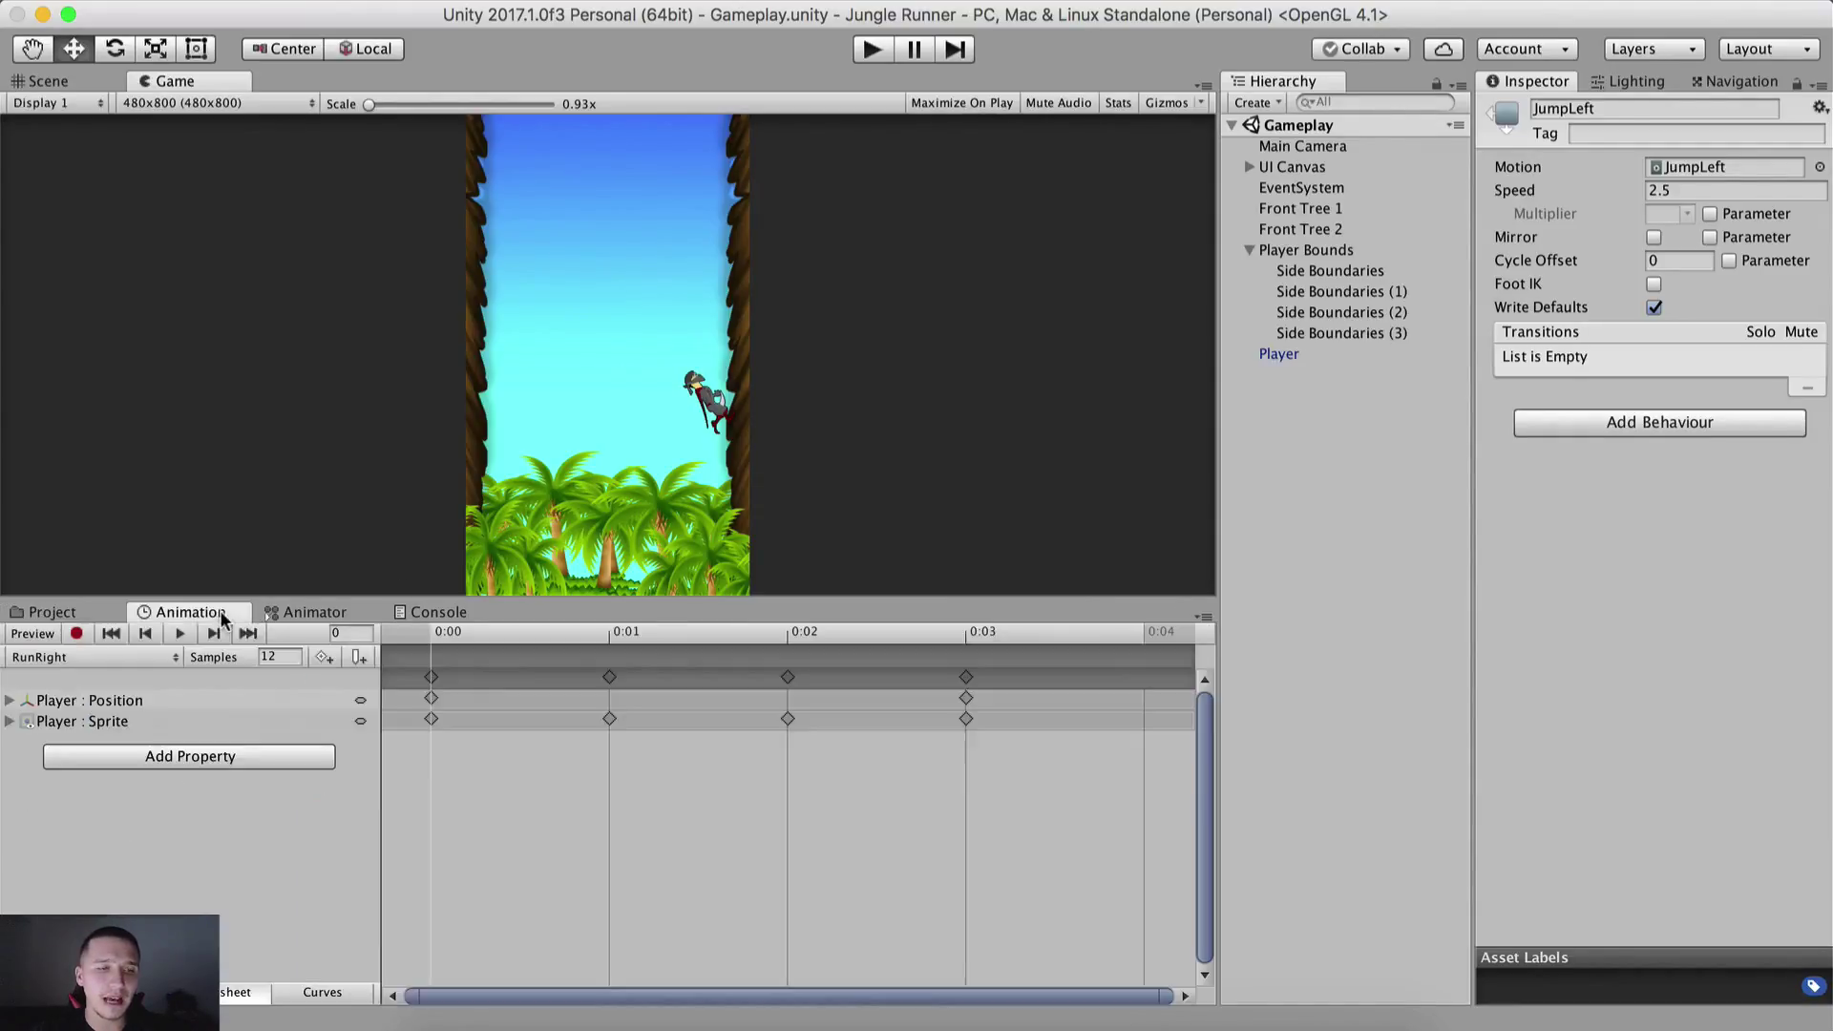
pyautogui.click(9, 701)
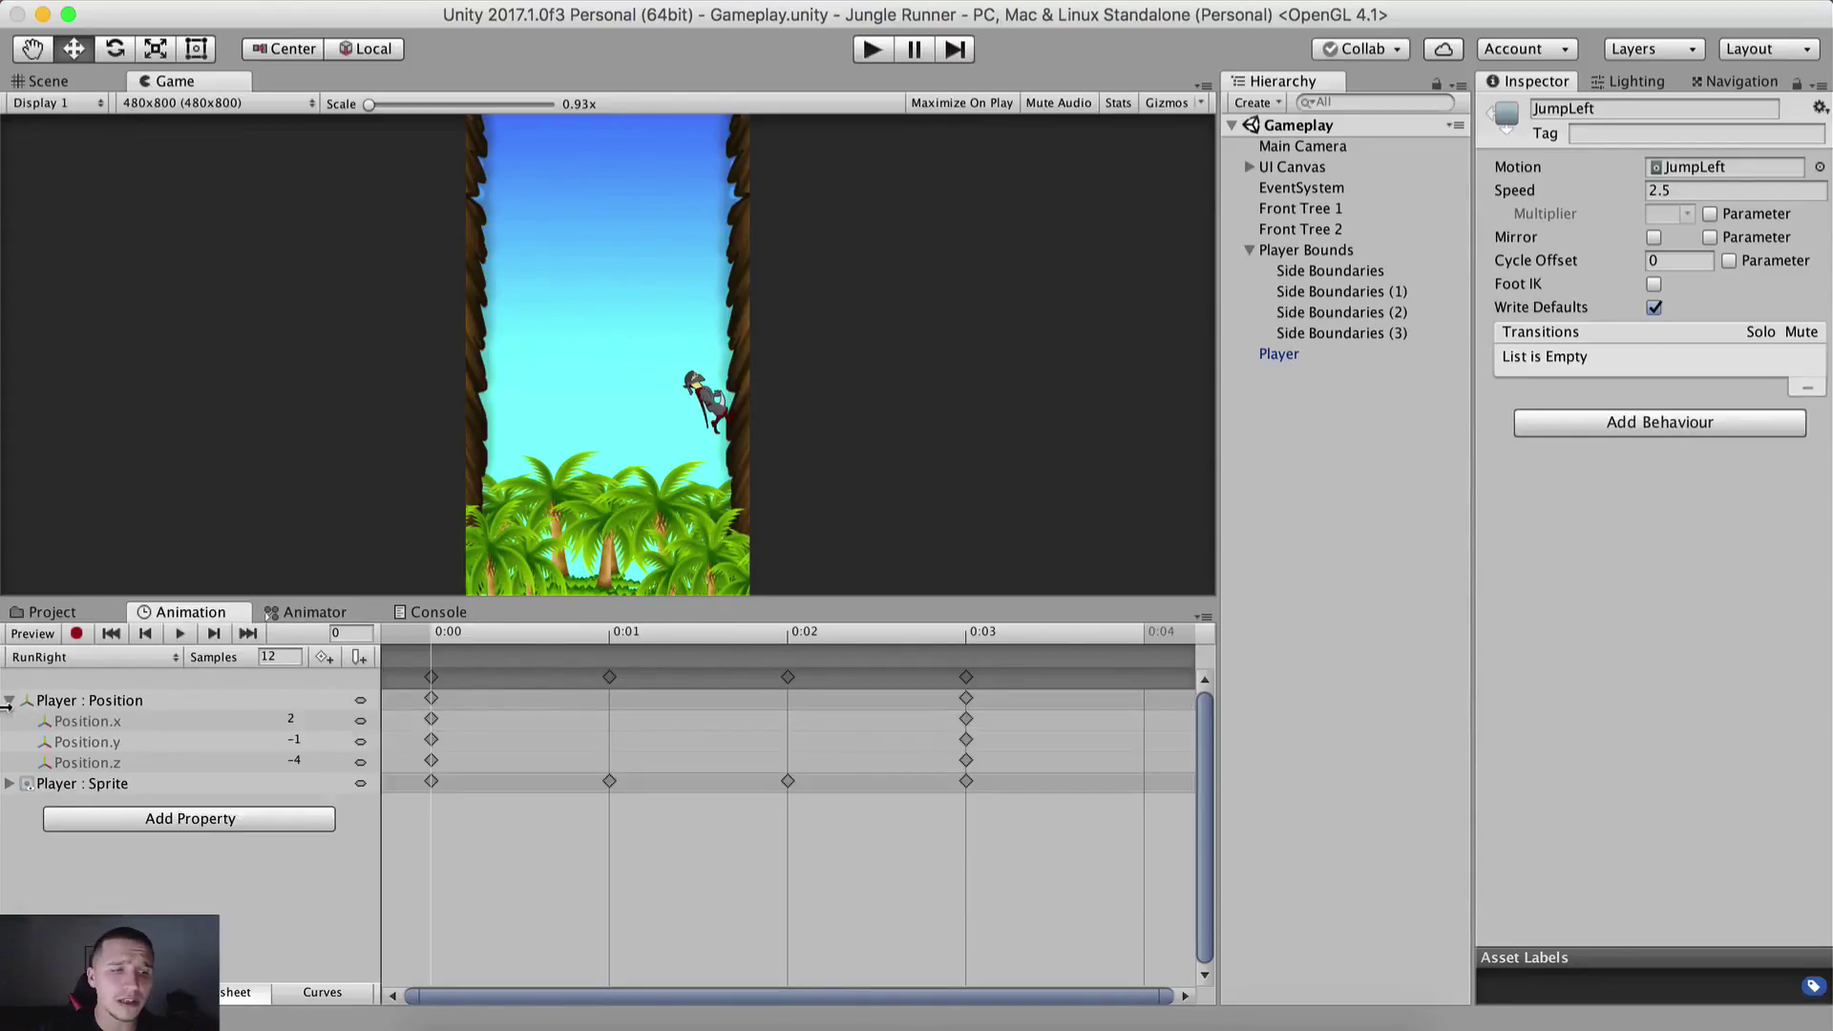
pyautogui.click(9, 701)
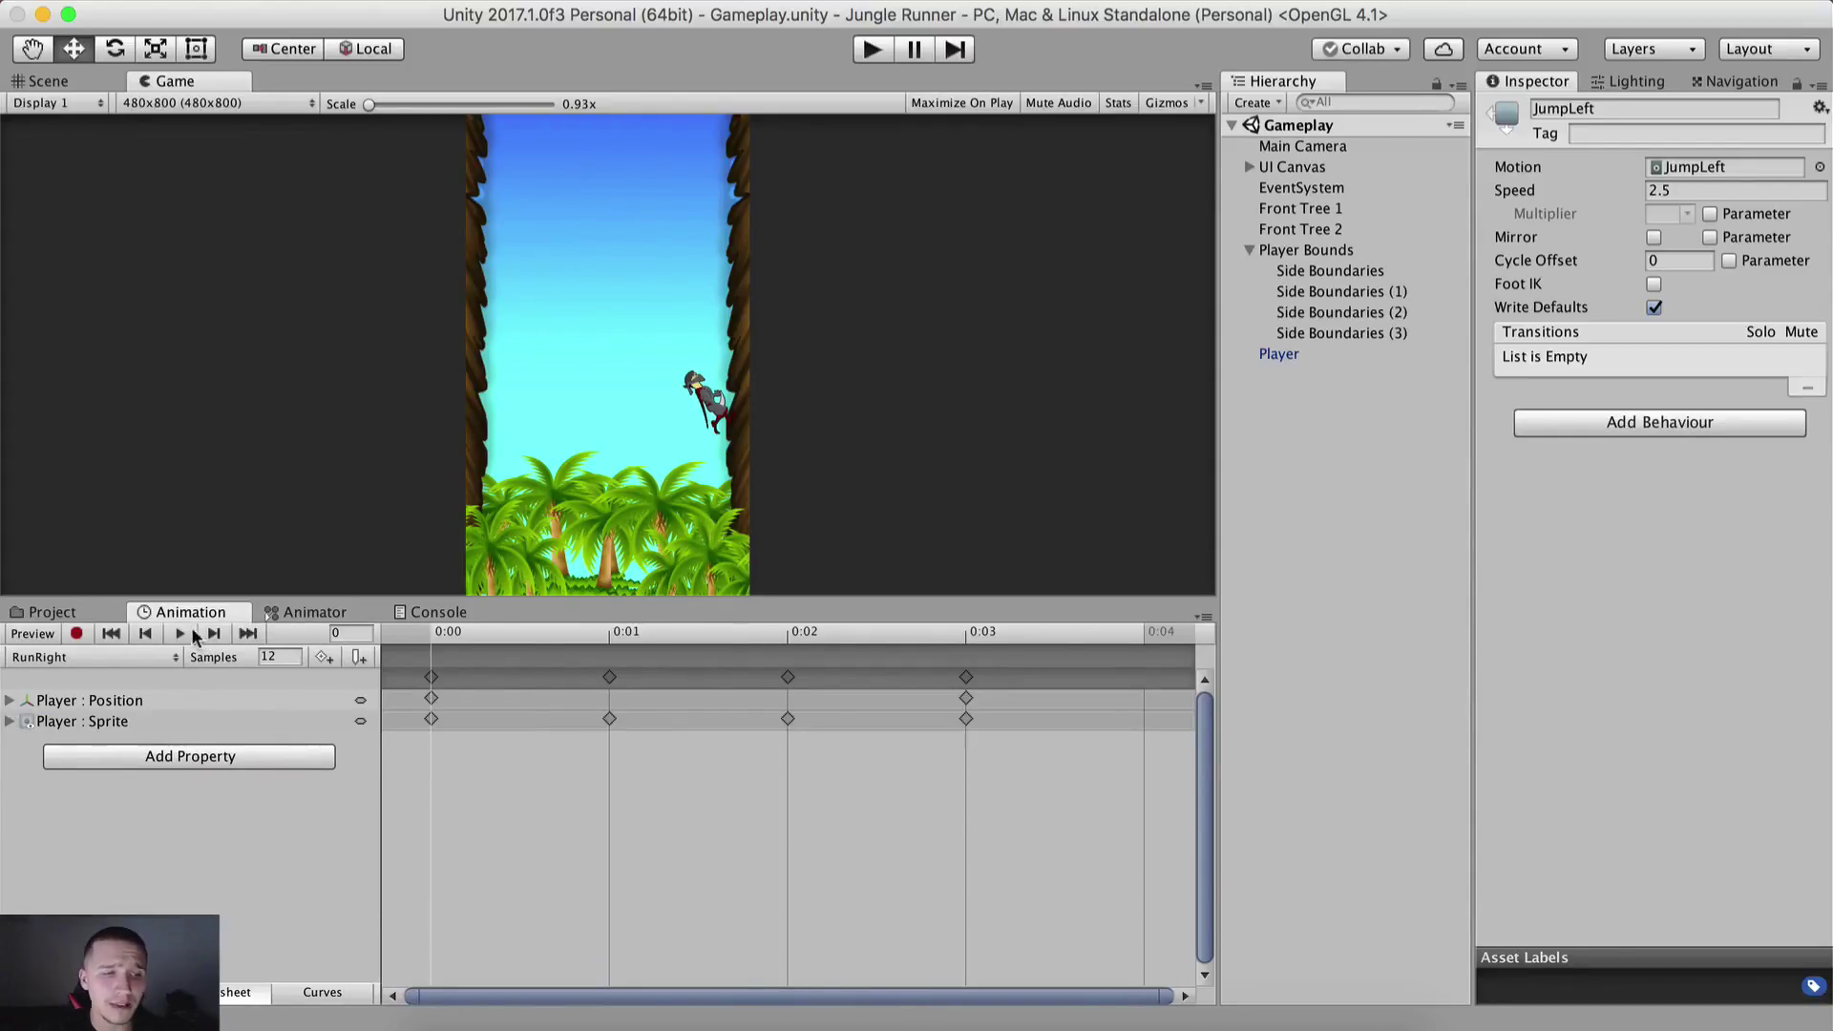
pyautogui.click(113, 657)
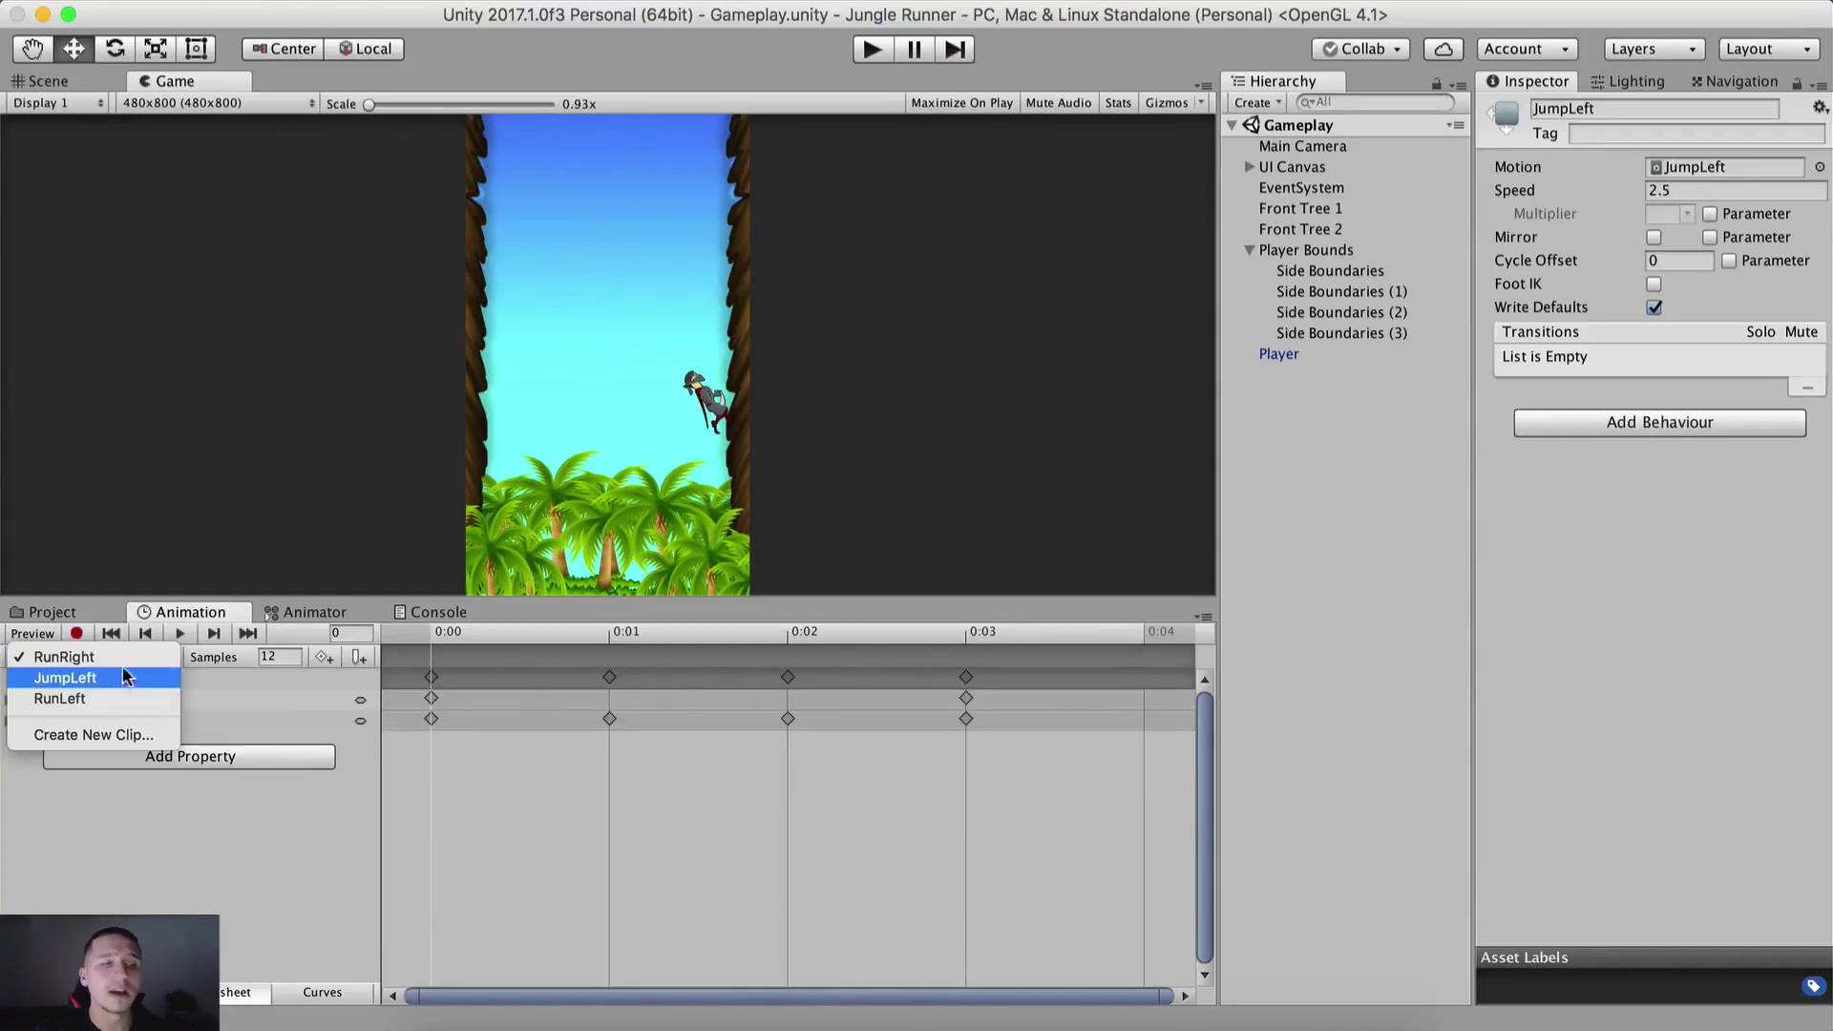
pyautogui.click(249, 839)
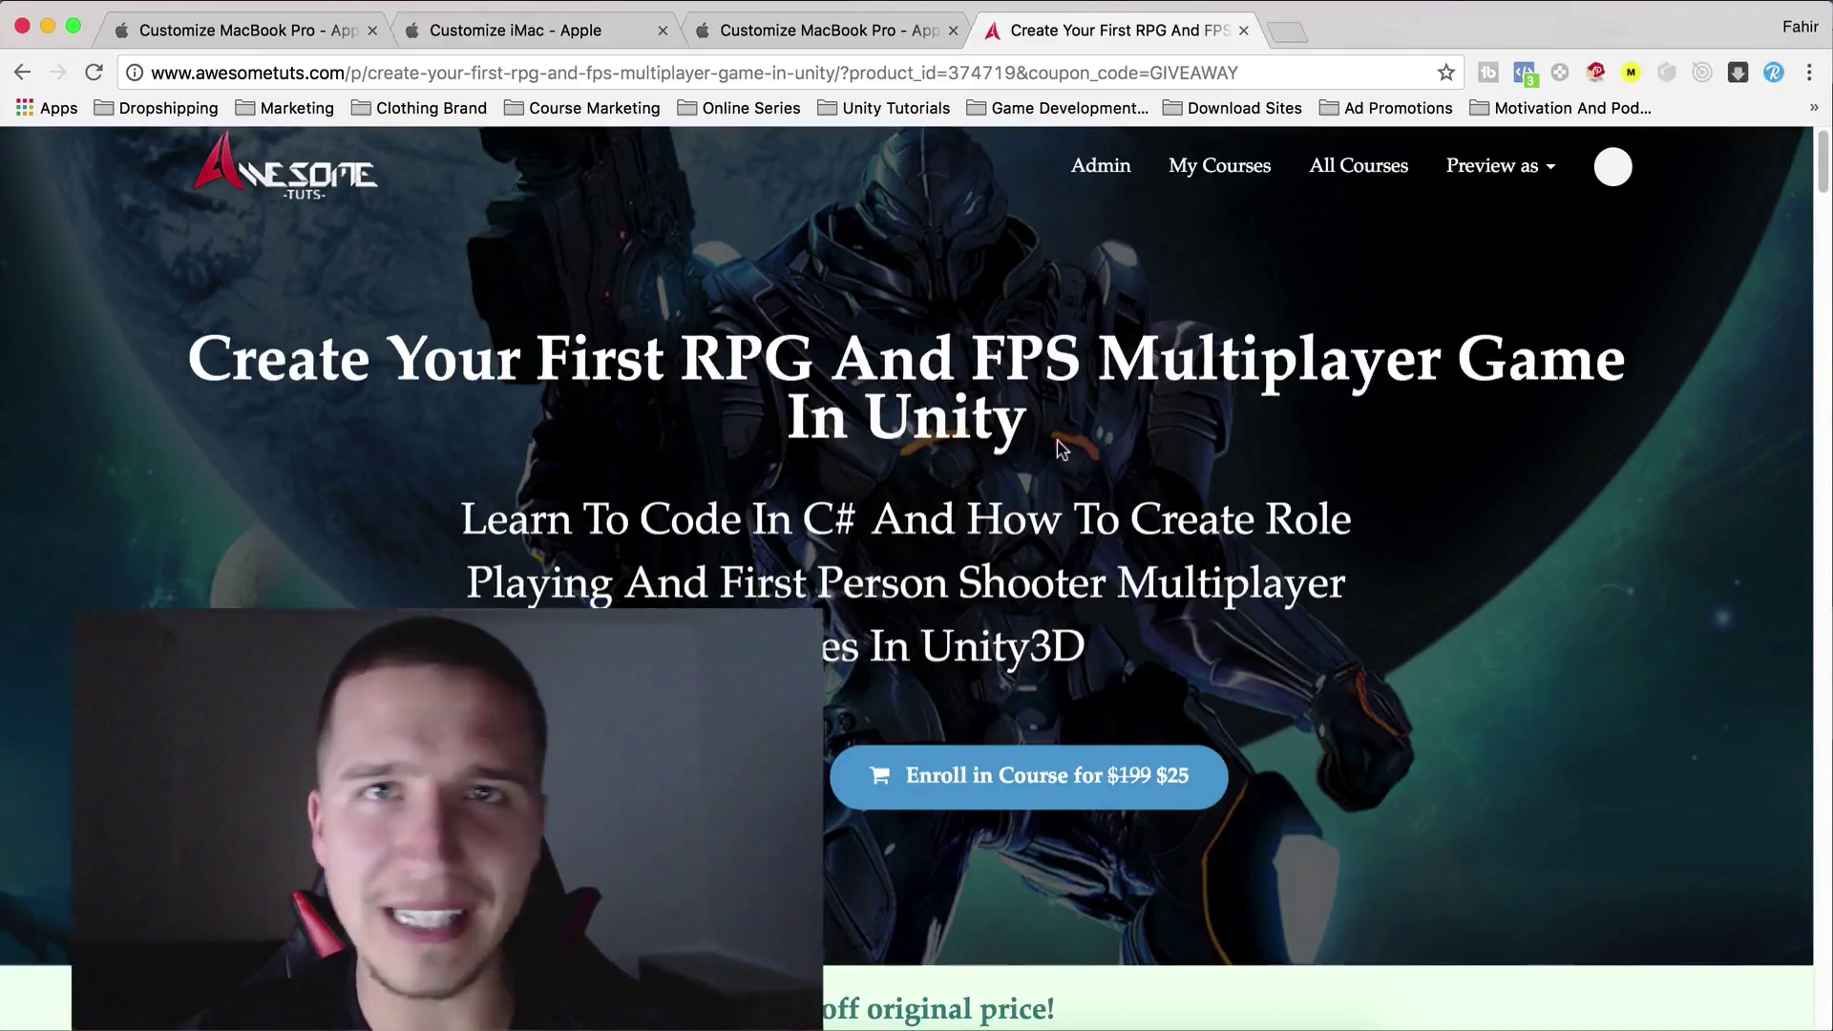
# Step: Look through the open MacBook Pro and iMac customization pages in the browser and return to the multiplayer game course page
pyautogui.click(779, 26)
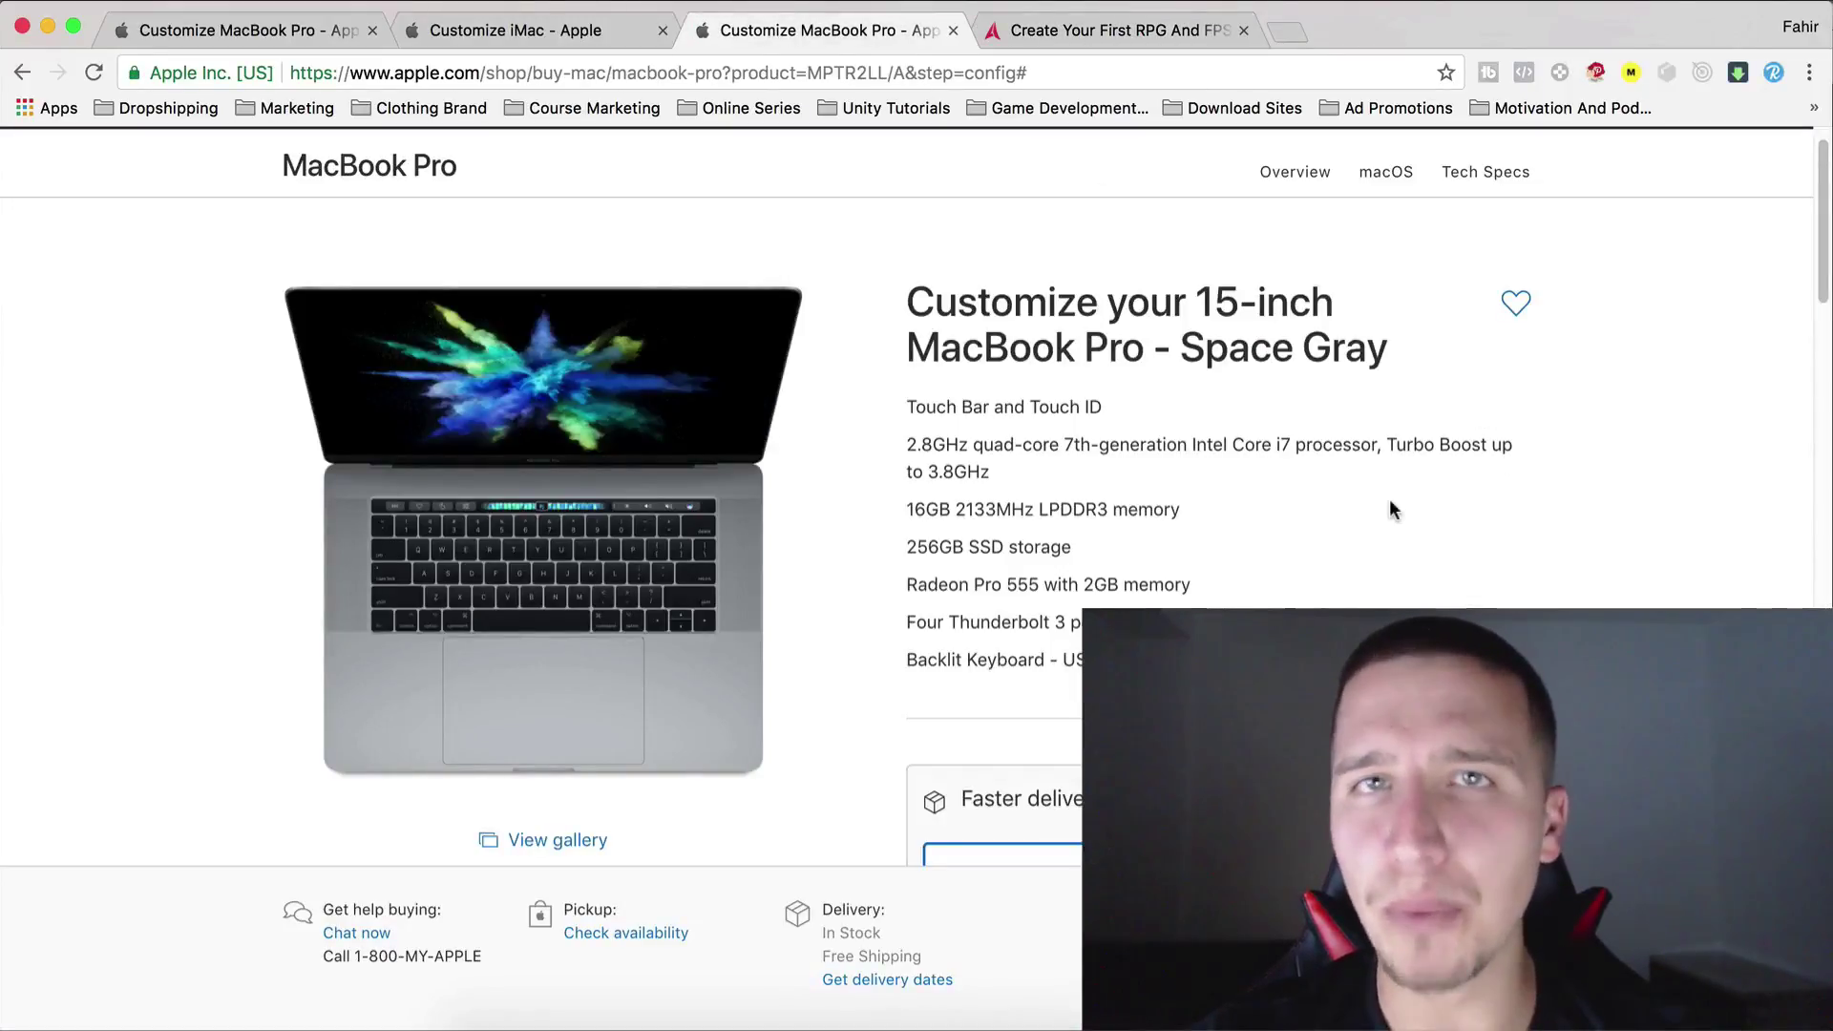
pyautogui.click(564, 30)
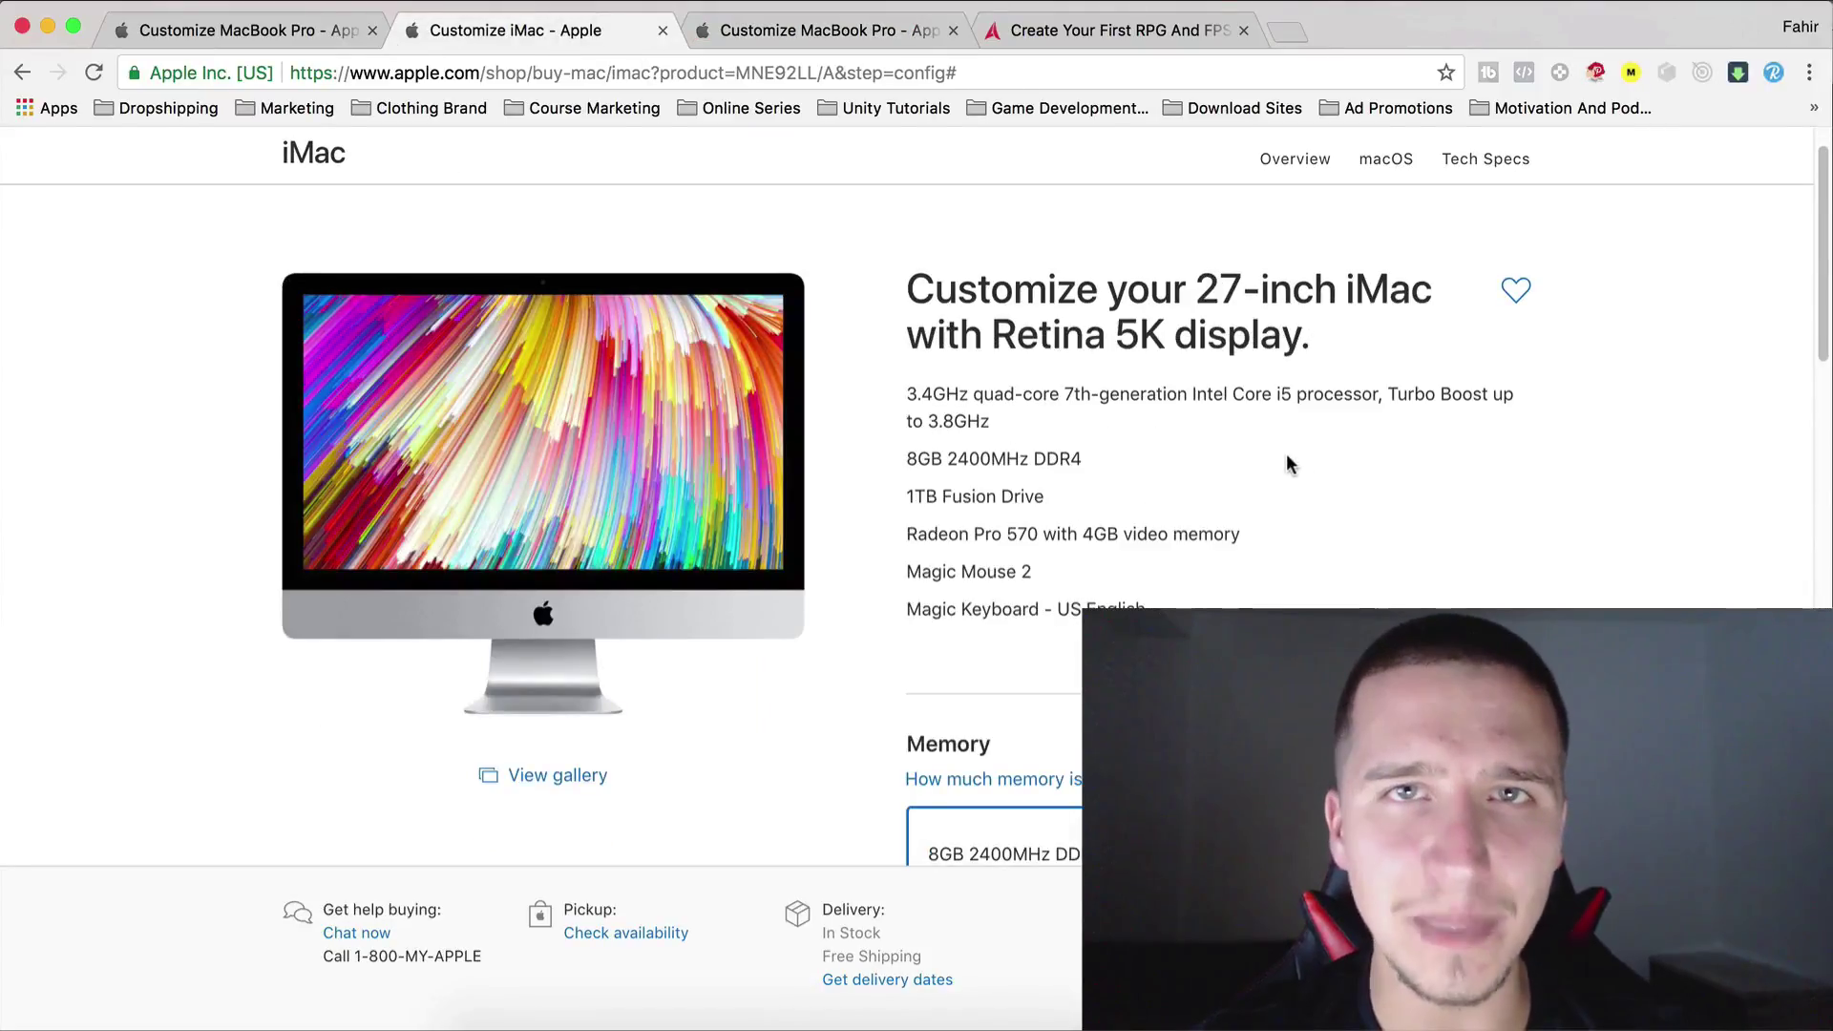
pyautogui.click(253, 30)
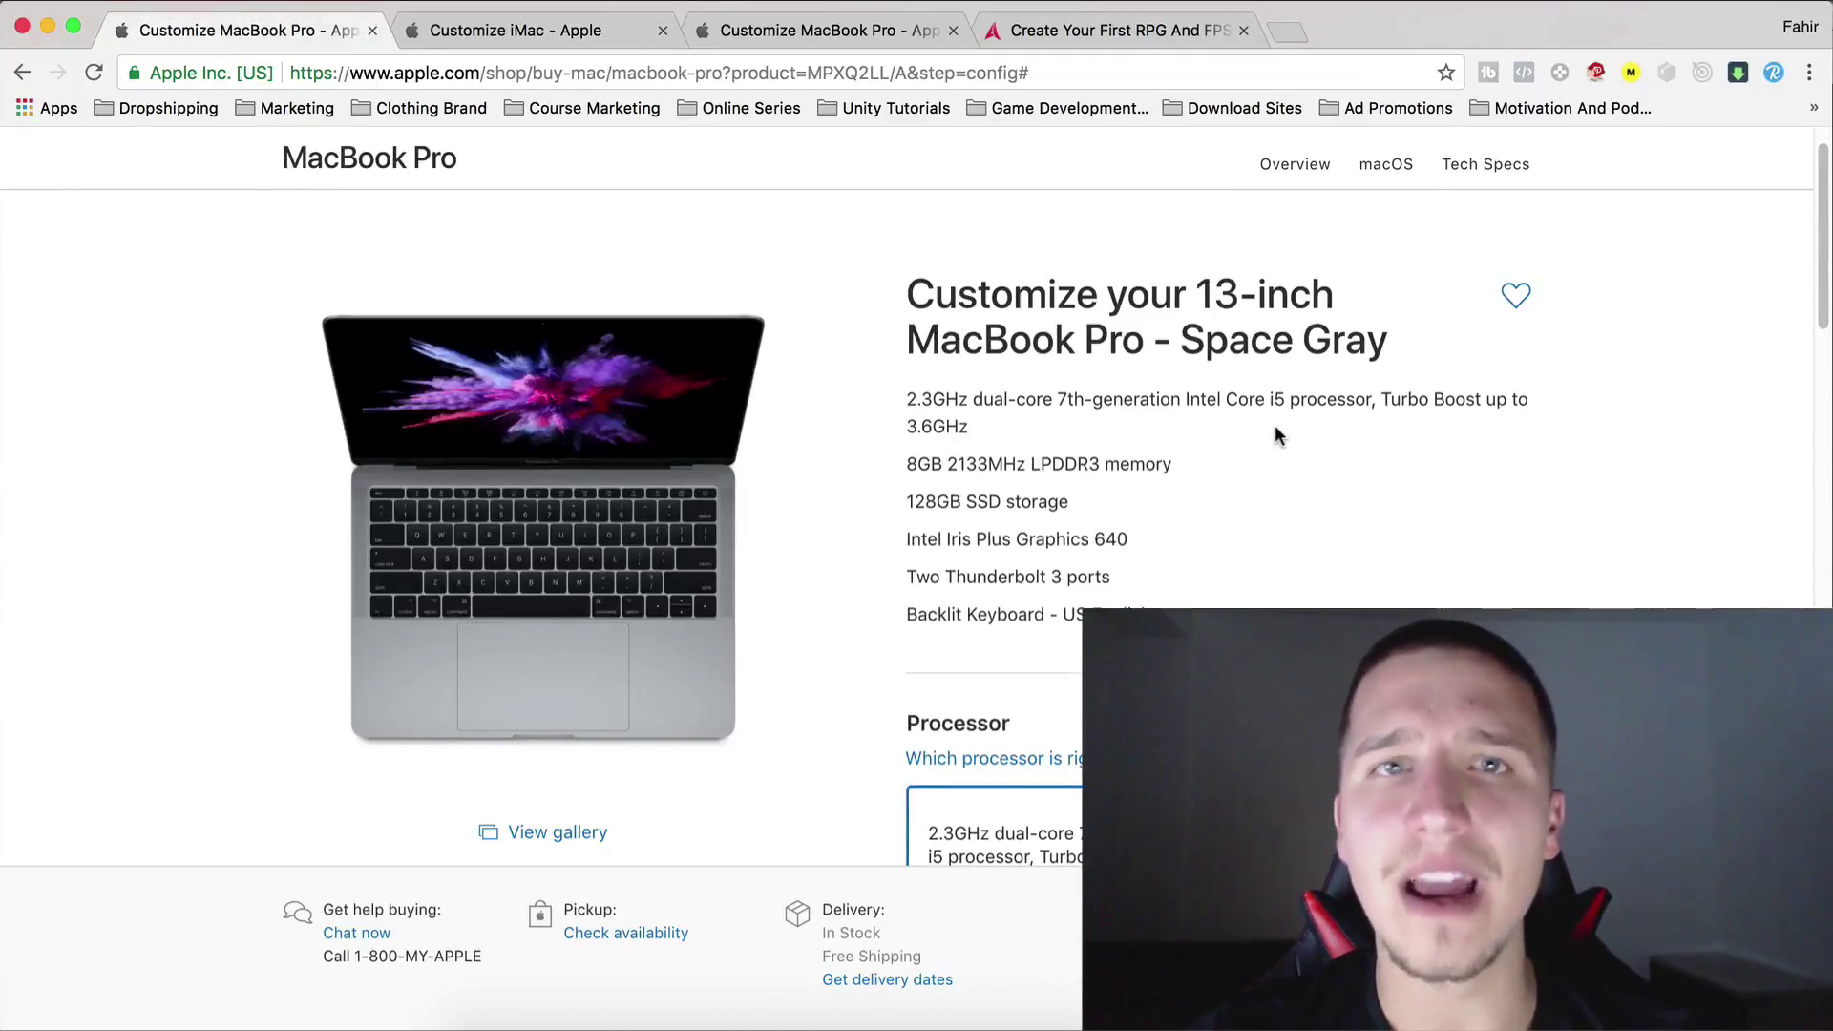
pyautogui.click(1086, 32)
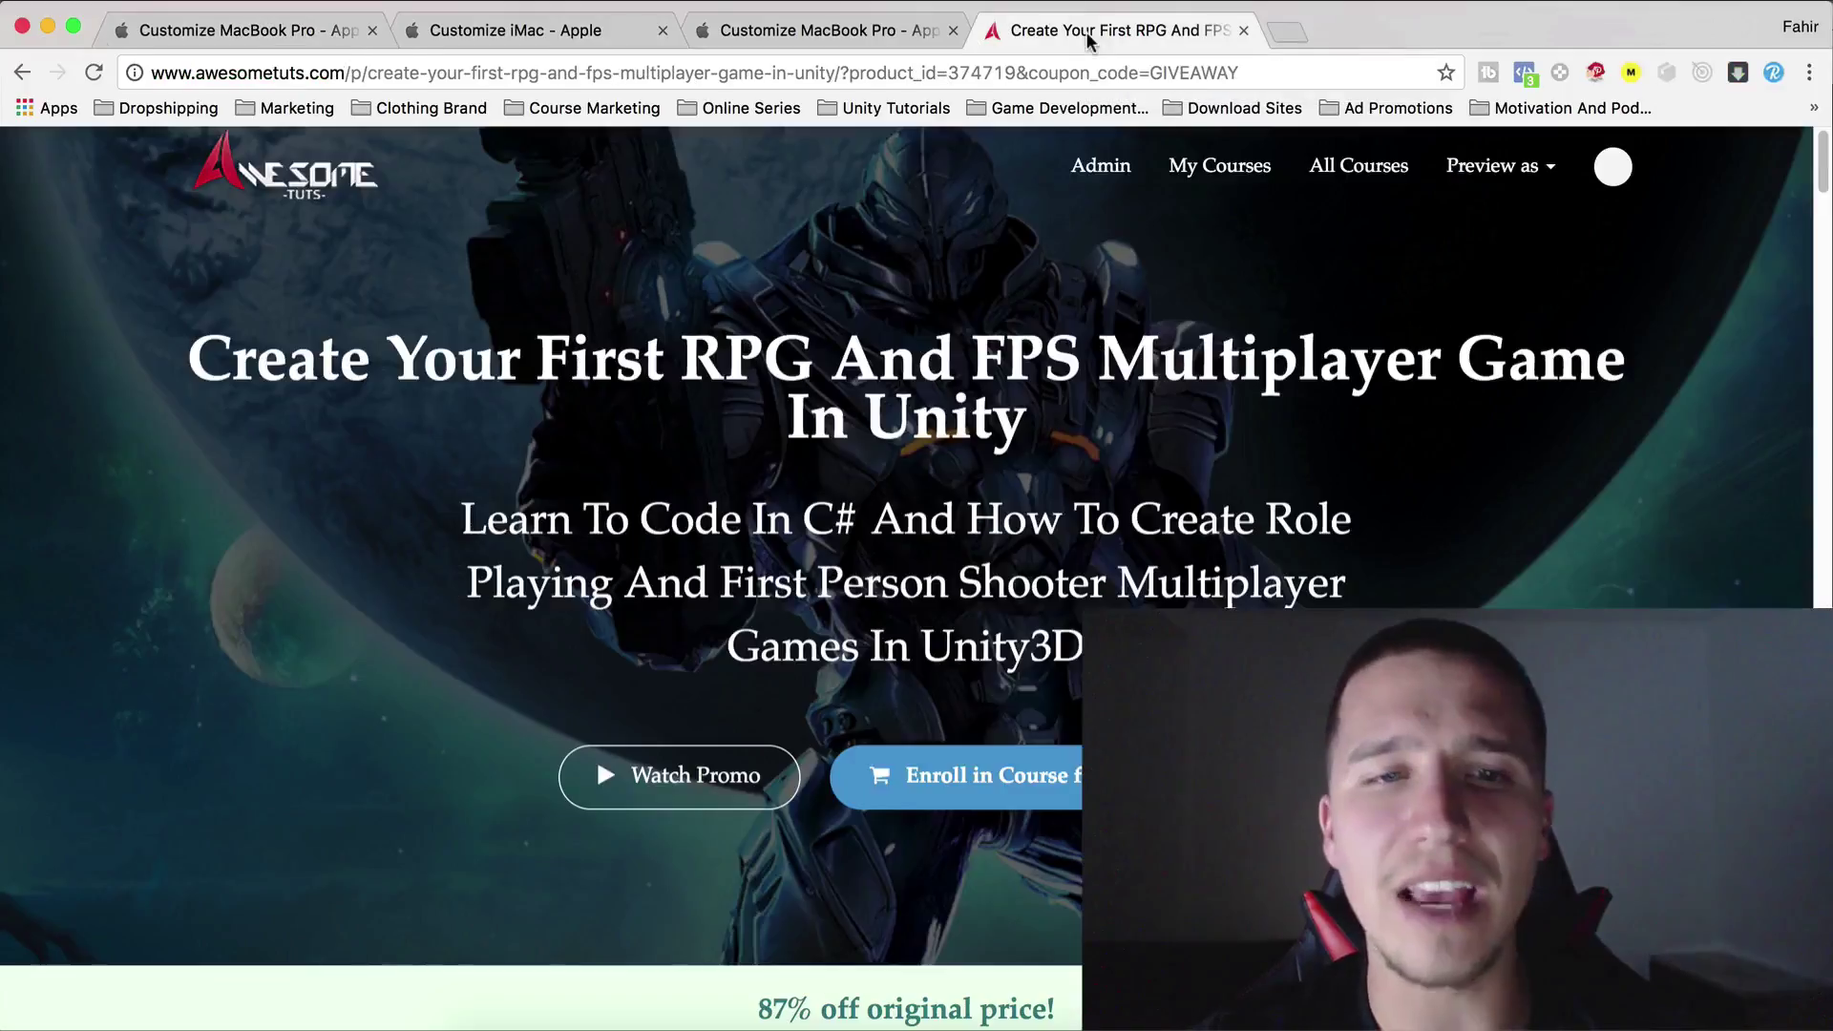